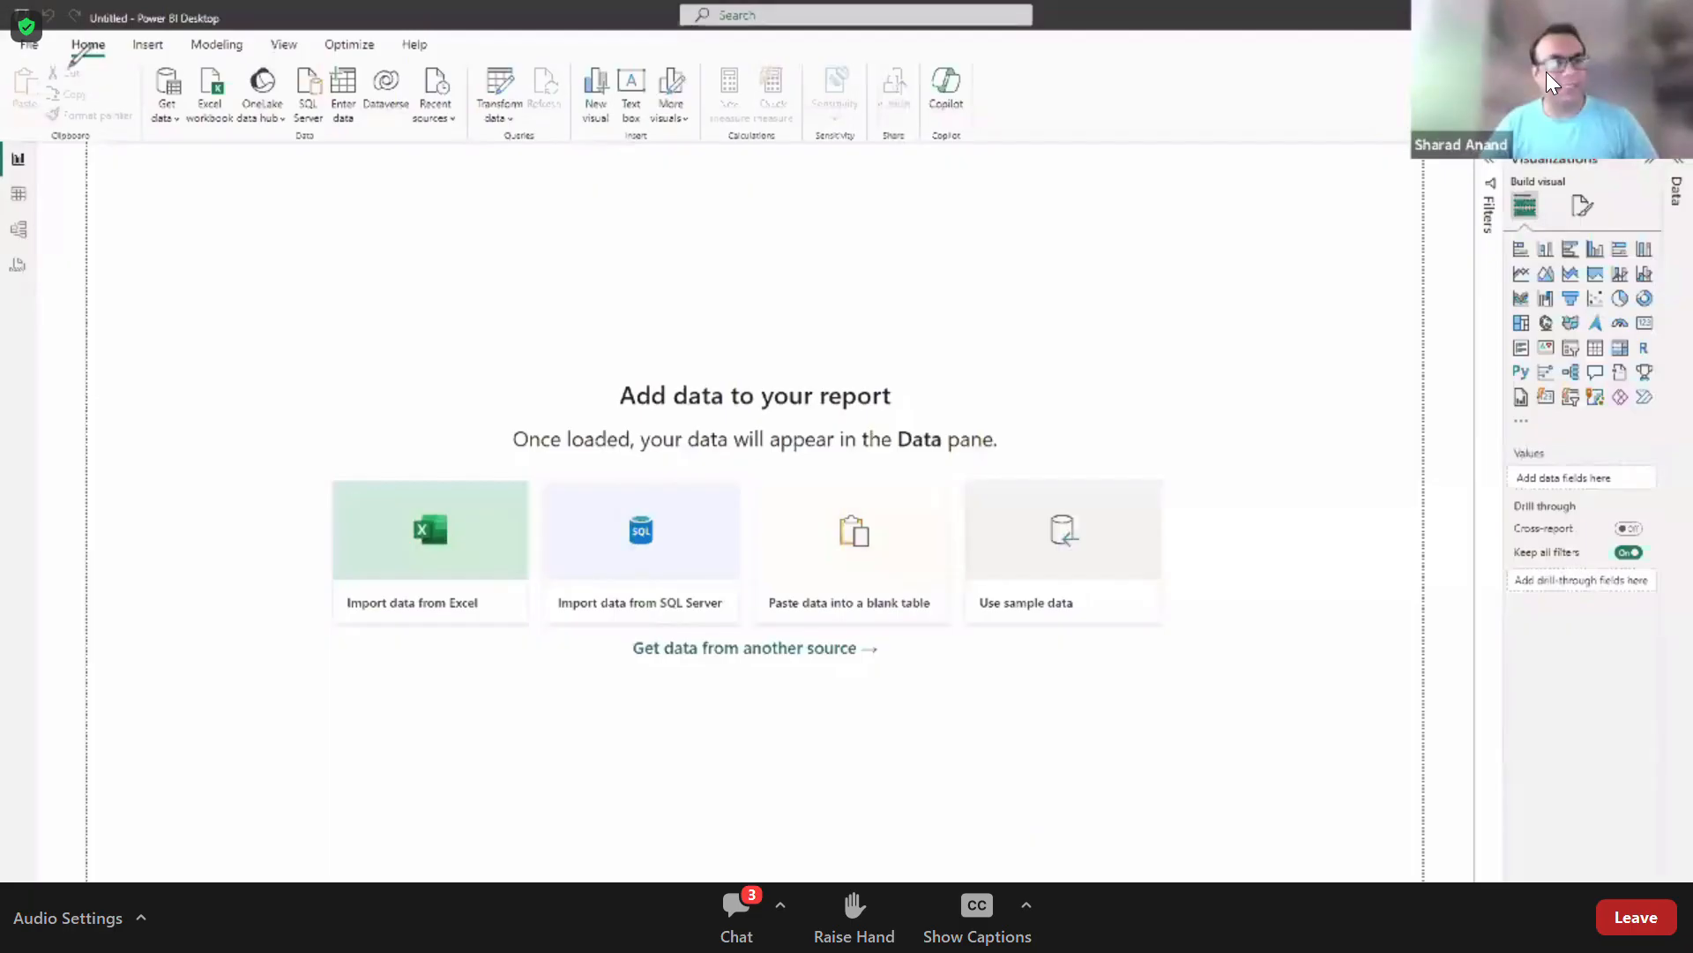
{"action": "left_click_drag", "start_coordinate": [26, 53], "coordinate": [357, 59]}
{"action": "mouse_move", "coordinate": [459, 53]}
{"action": "left_mouse_down"}
{"action": "mouse_move", "coordinate": [43, 27]}
{"action": "mouse_move", "coordinate": [7, 55]}
{"action": "left_mouse_up"}
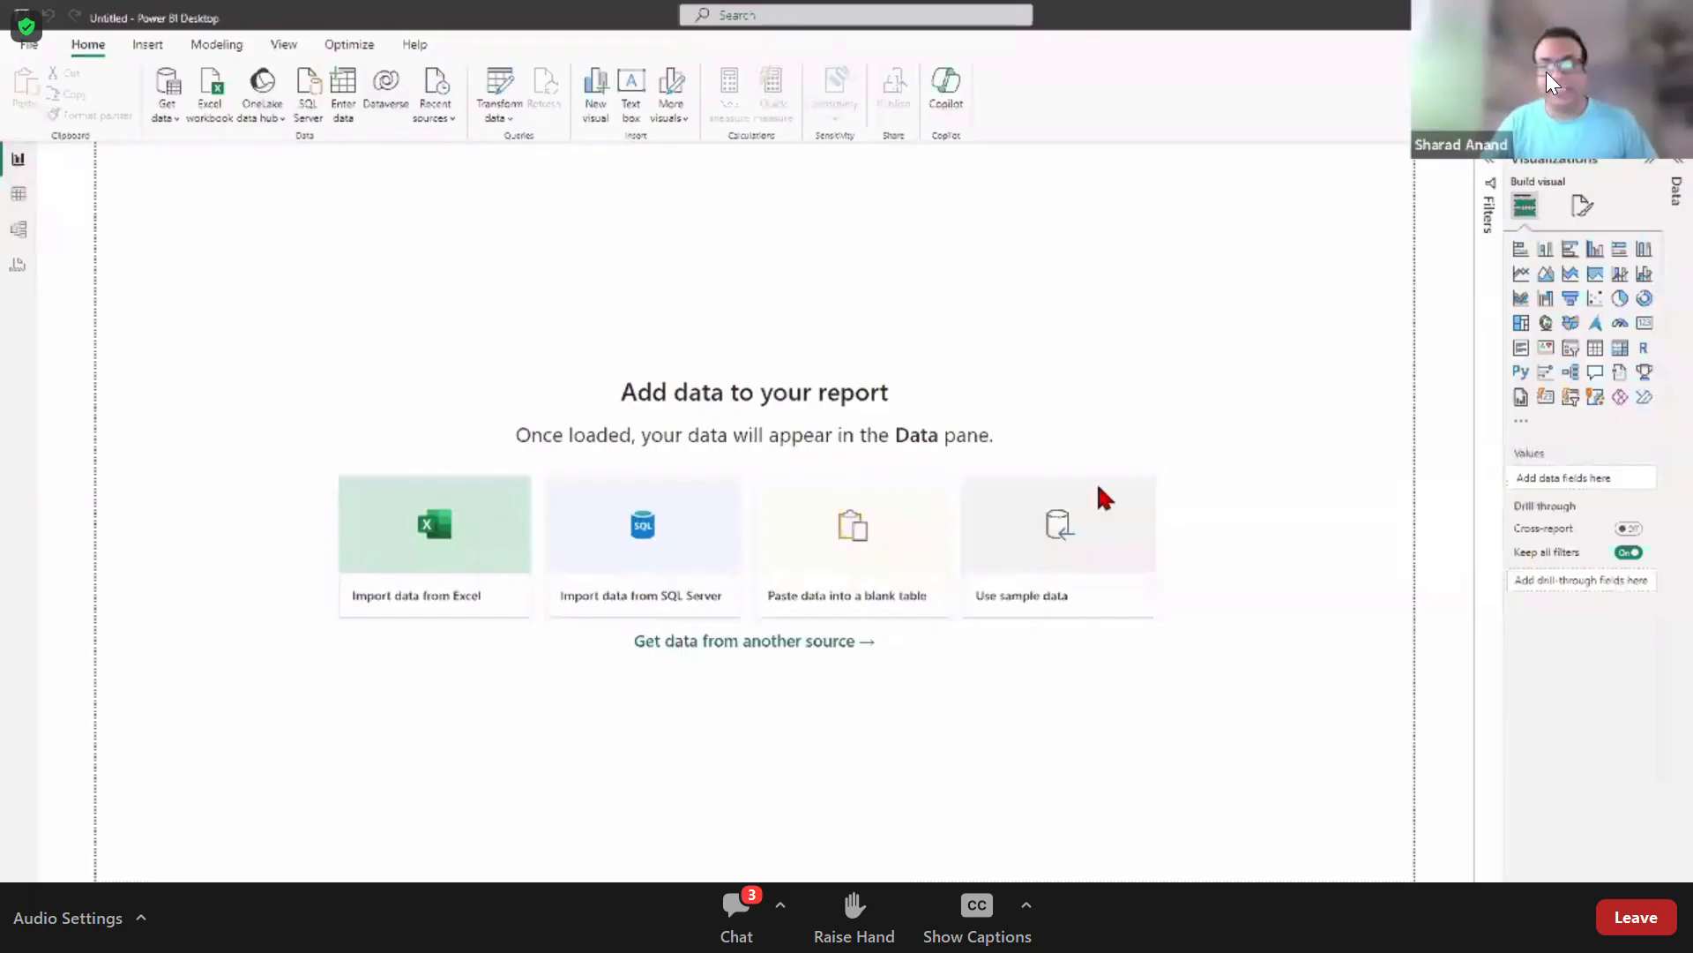
Step: Look through the empty table view and model view, and return to the report view
{"action": "left_click", "coordinate": [18, 194]}
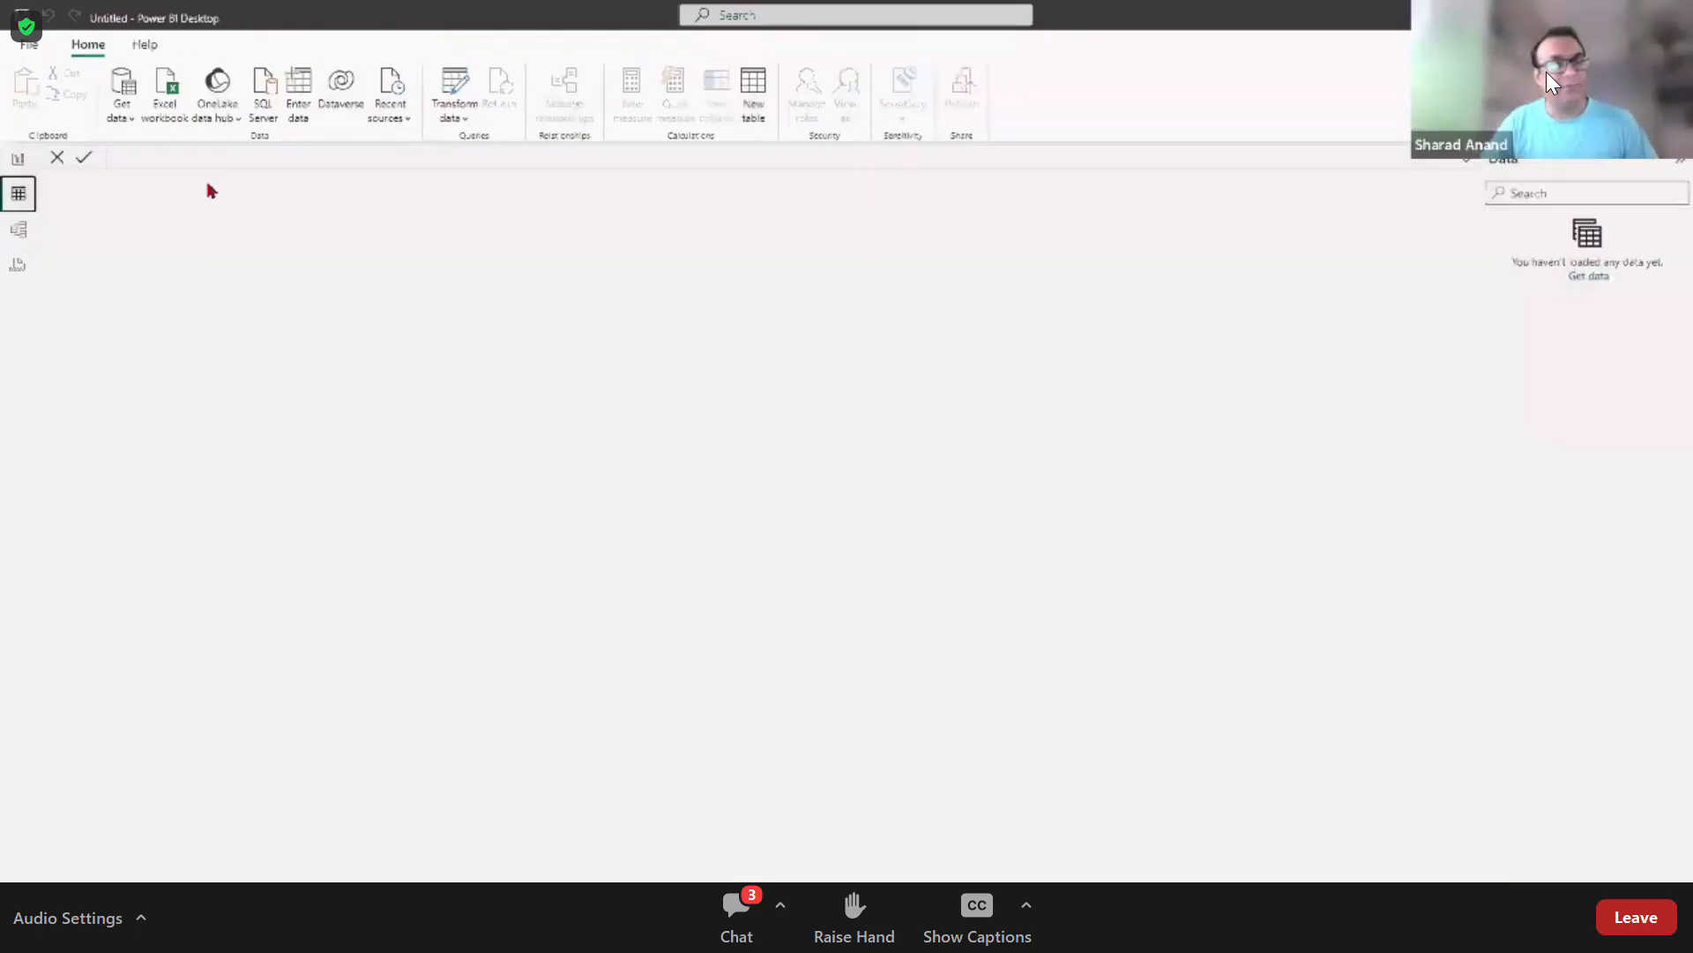
{"action": "left_click", "coordinate": [19, 229]}
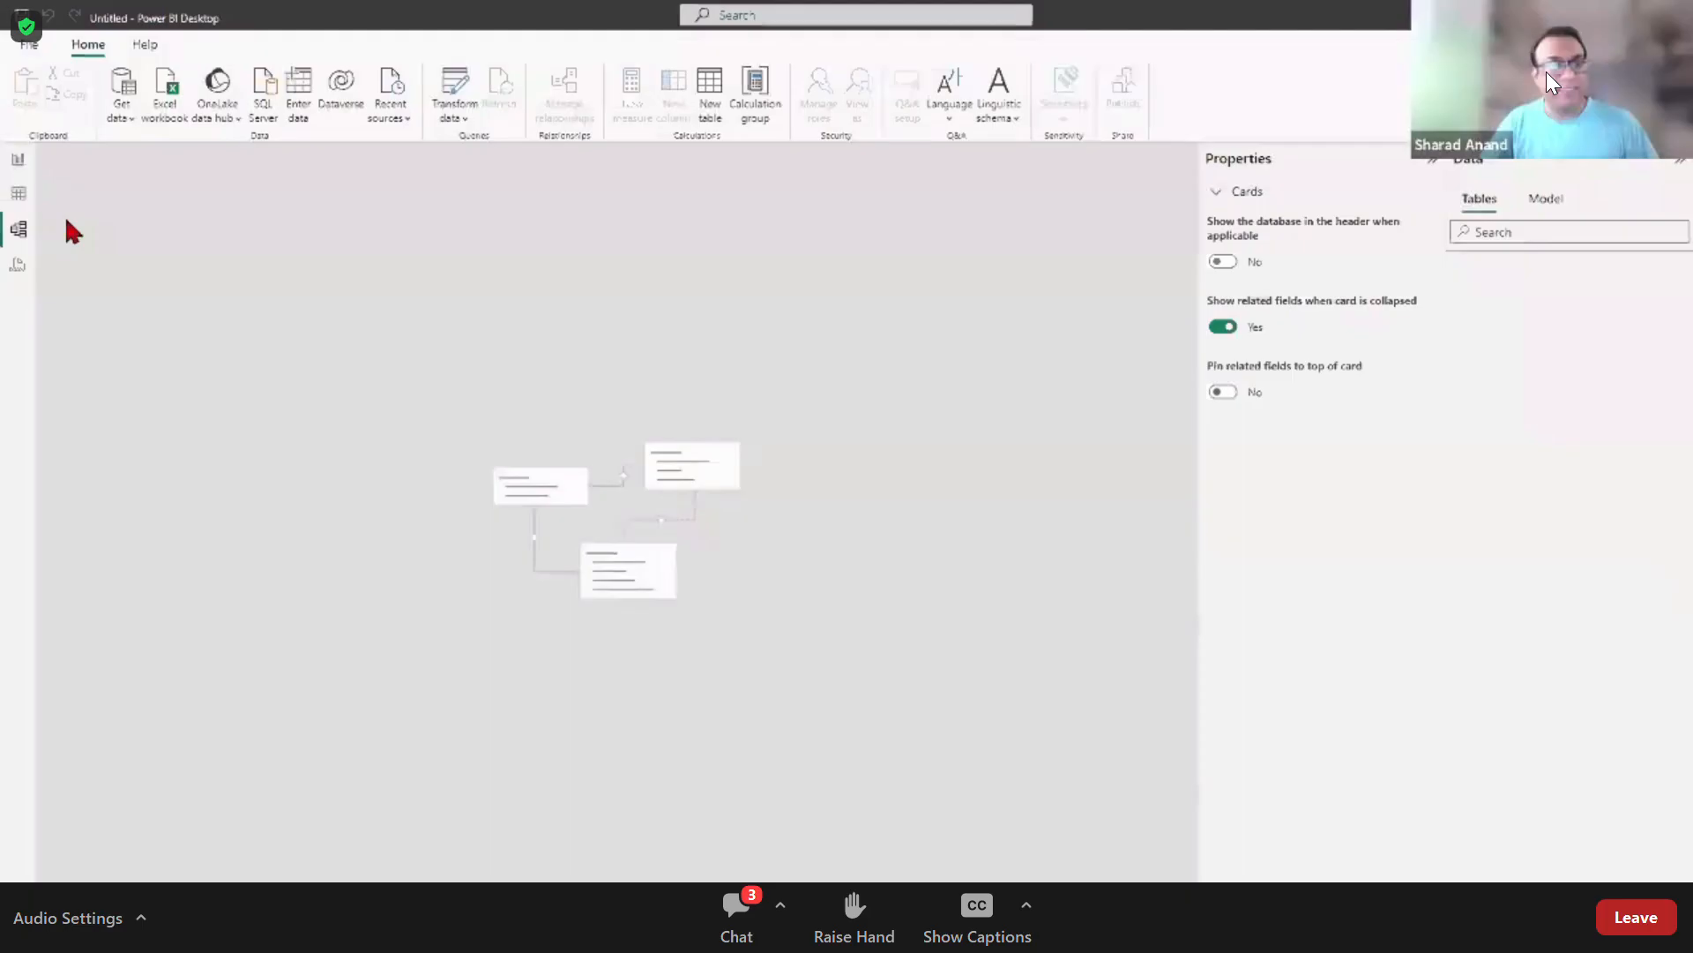
{"action": "left_click", "coordinate": [18, 160]}
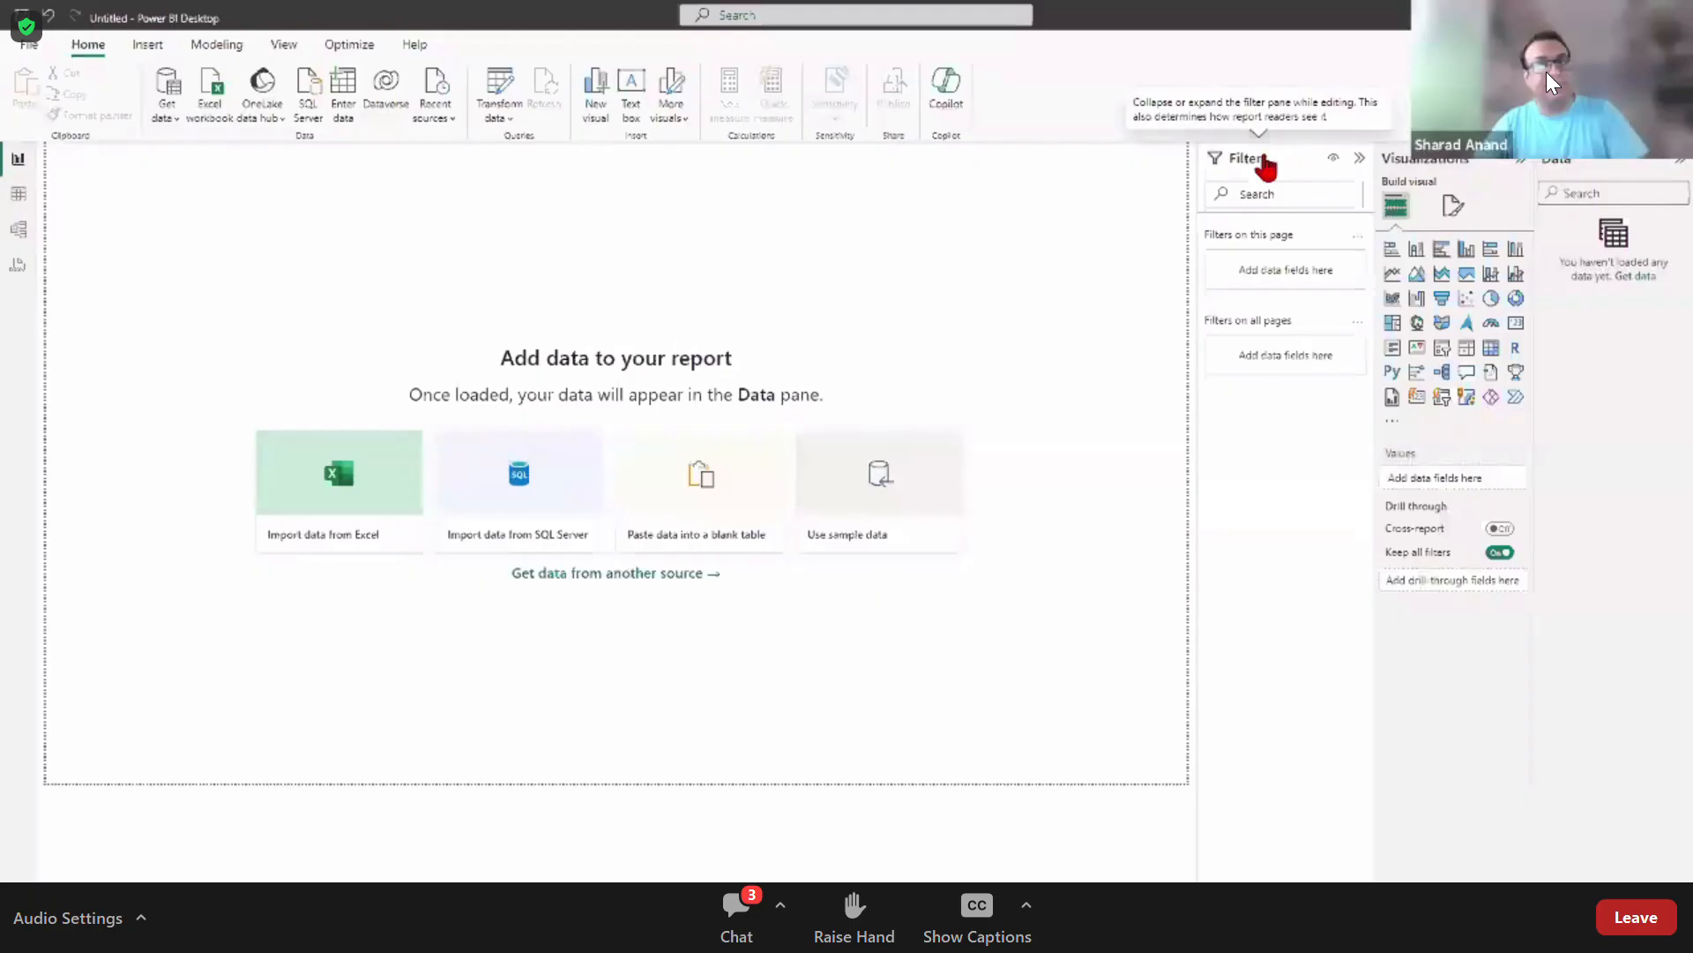
Step: Collapse the Filters and Visualizations panes to widen the report canvas
{"action": "left_click", "coordinate": [1359, 159]}
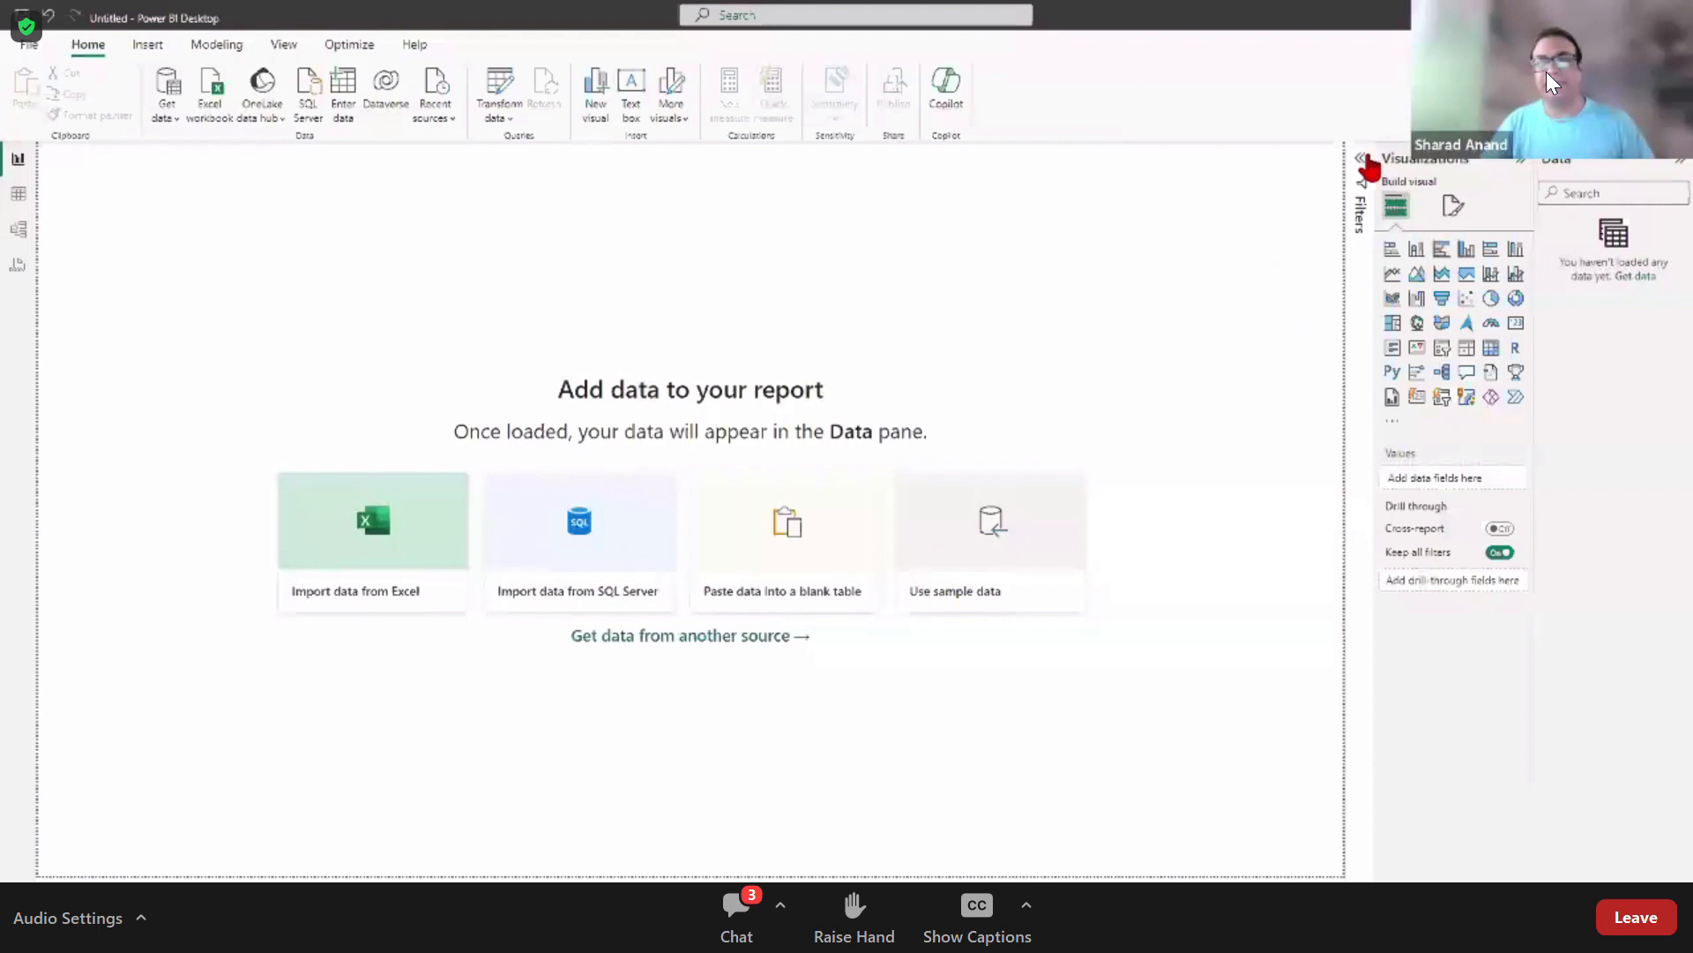
{"action": "left_click", "coordinate": [1525, 164]}
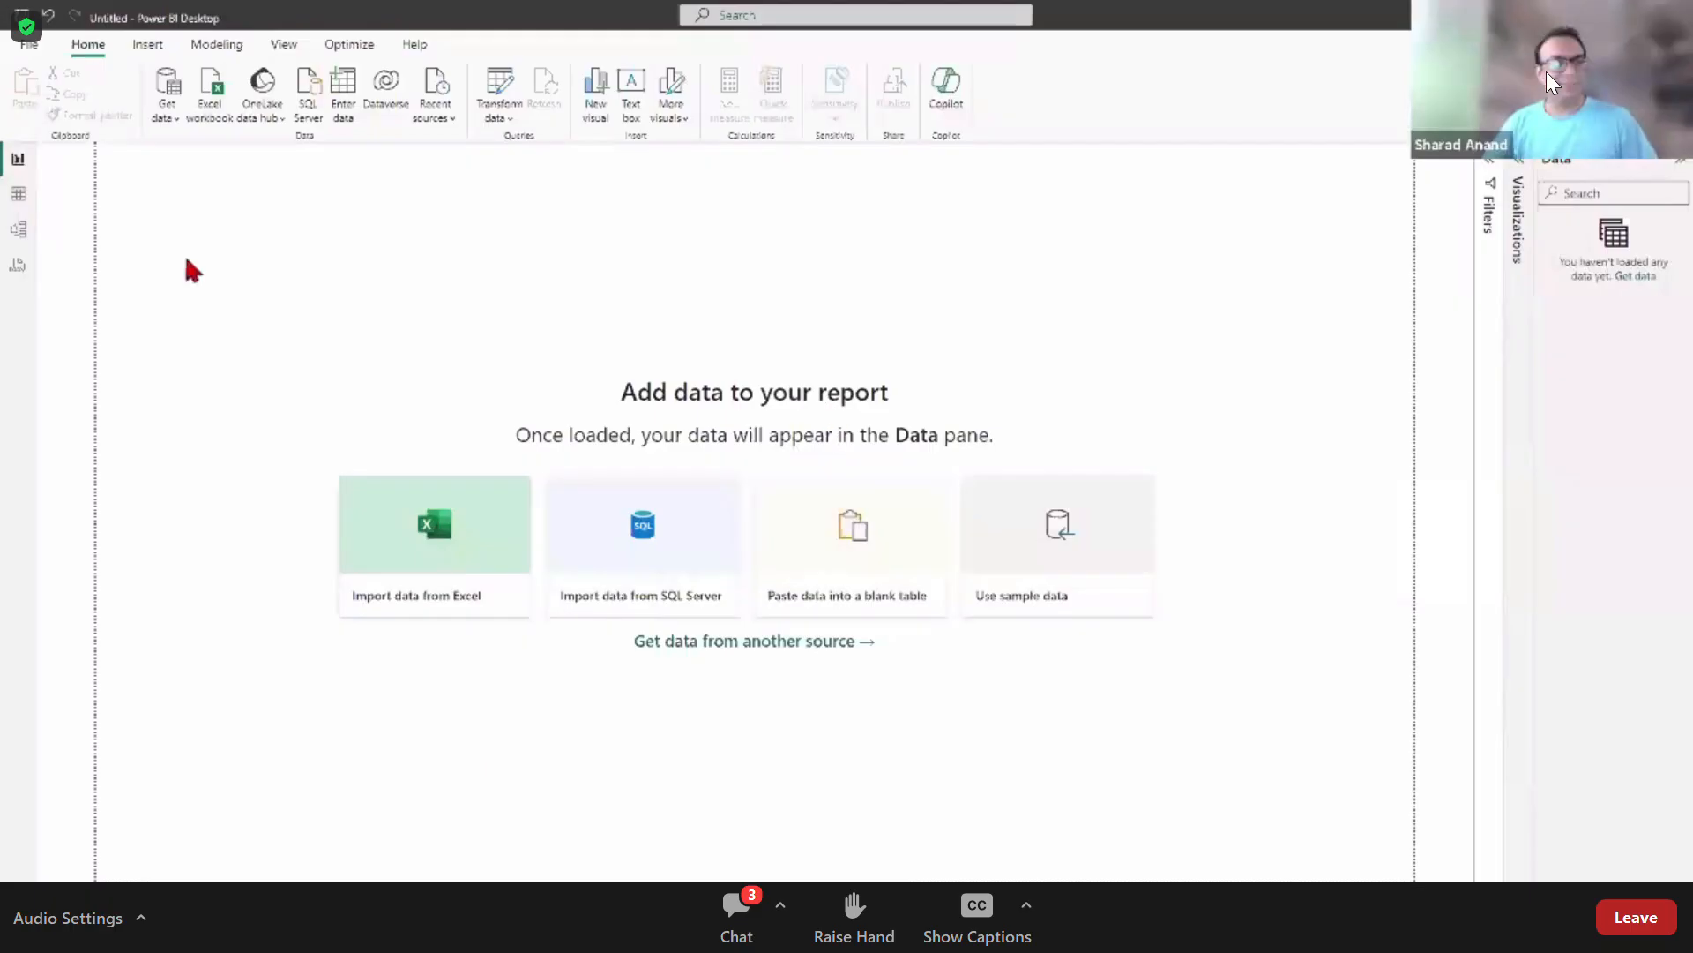
Step: Start an Excel import and open the Big_Shop_Sales workbook from the Power Bi folder
{"action": "left_click", "coordinate": [453, 541]}
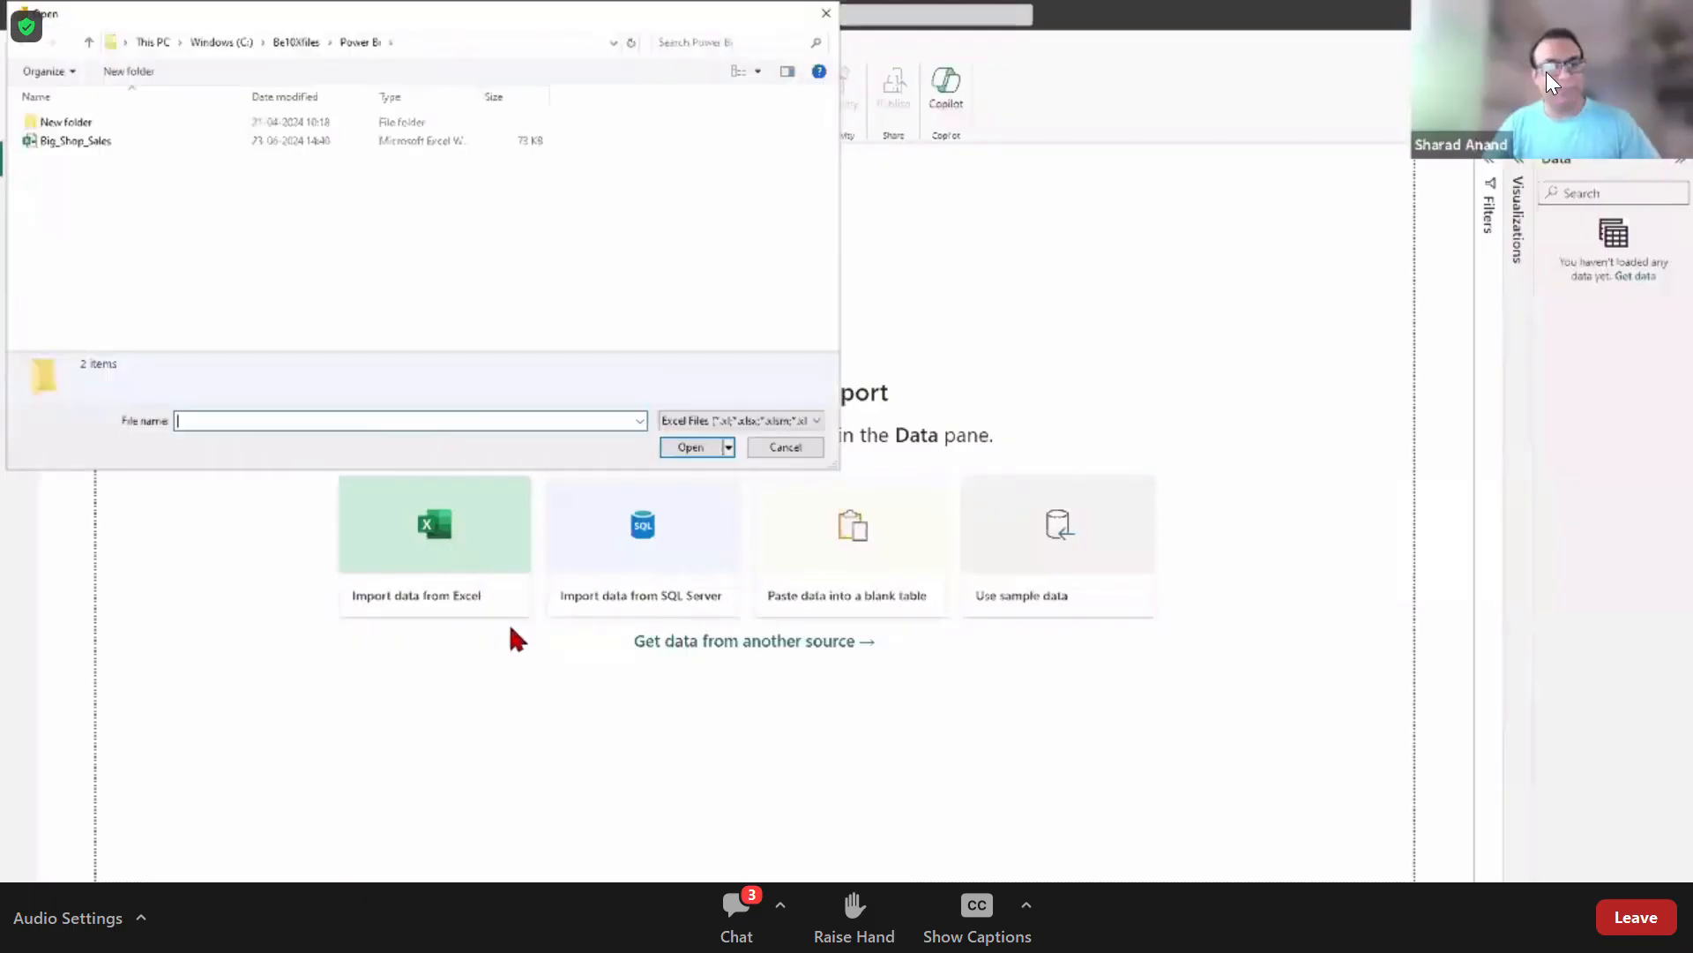
{"action": "left_click", "coordinate": [40, 141]}
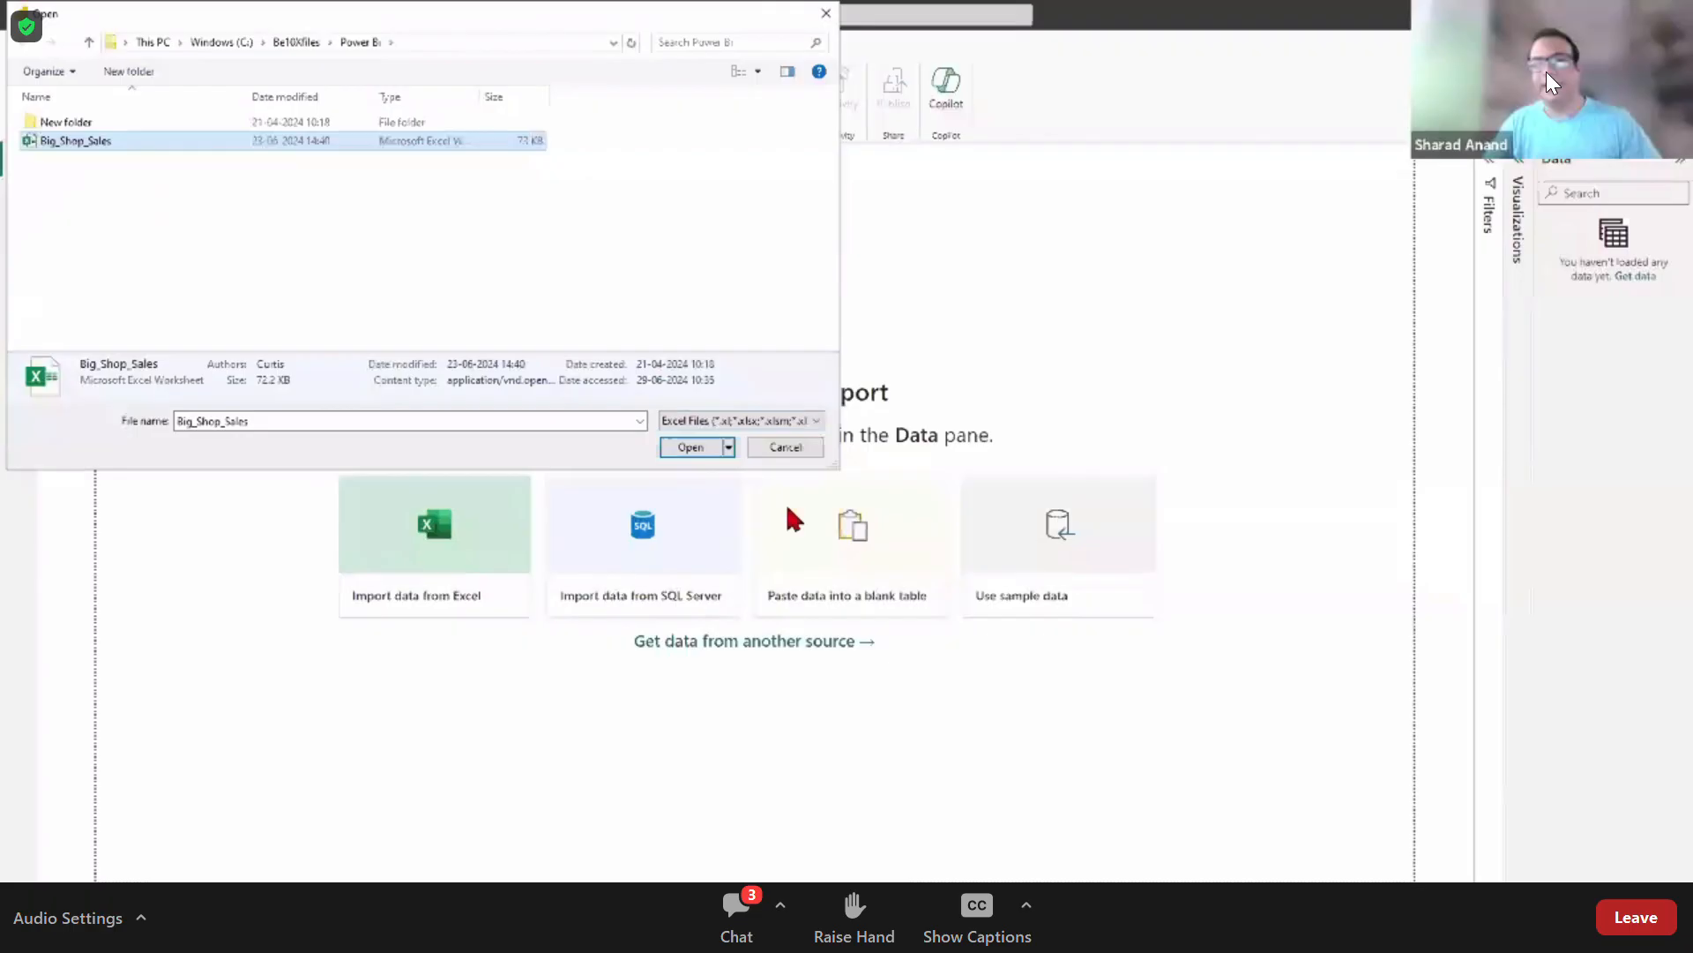
{"action": "left_click", "coordinate": [695, 449]}
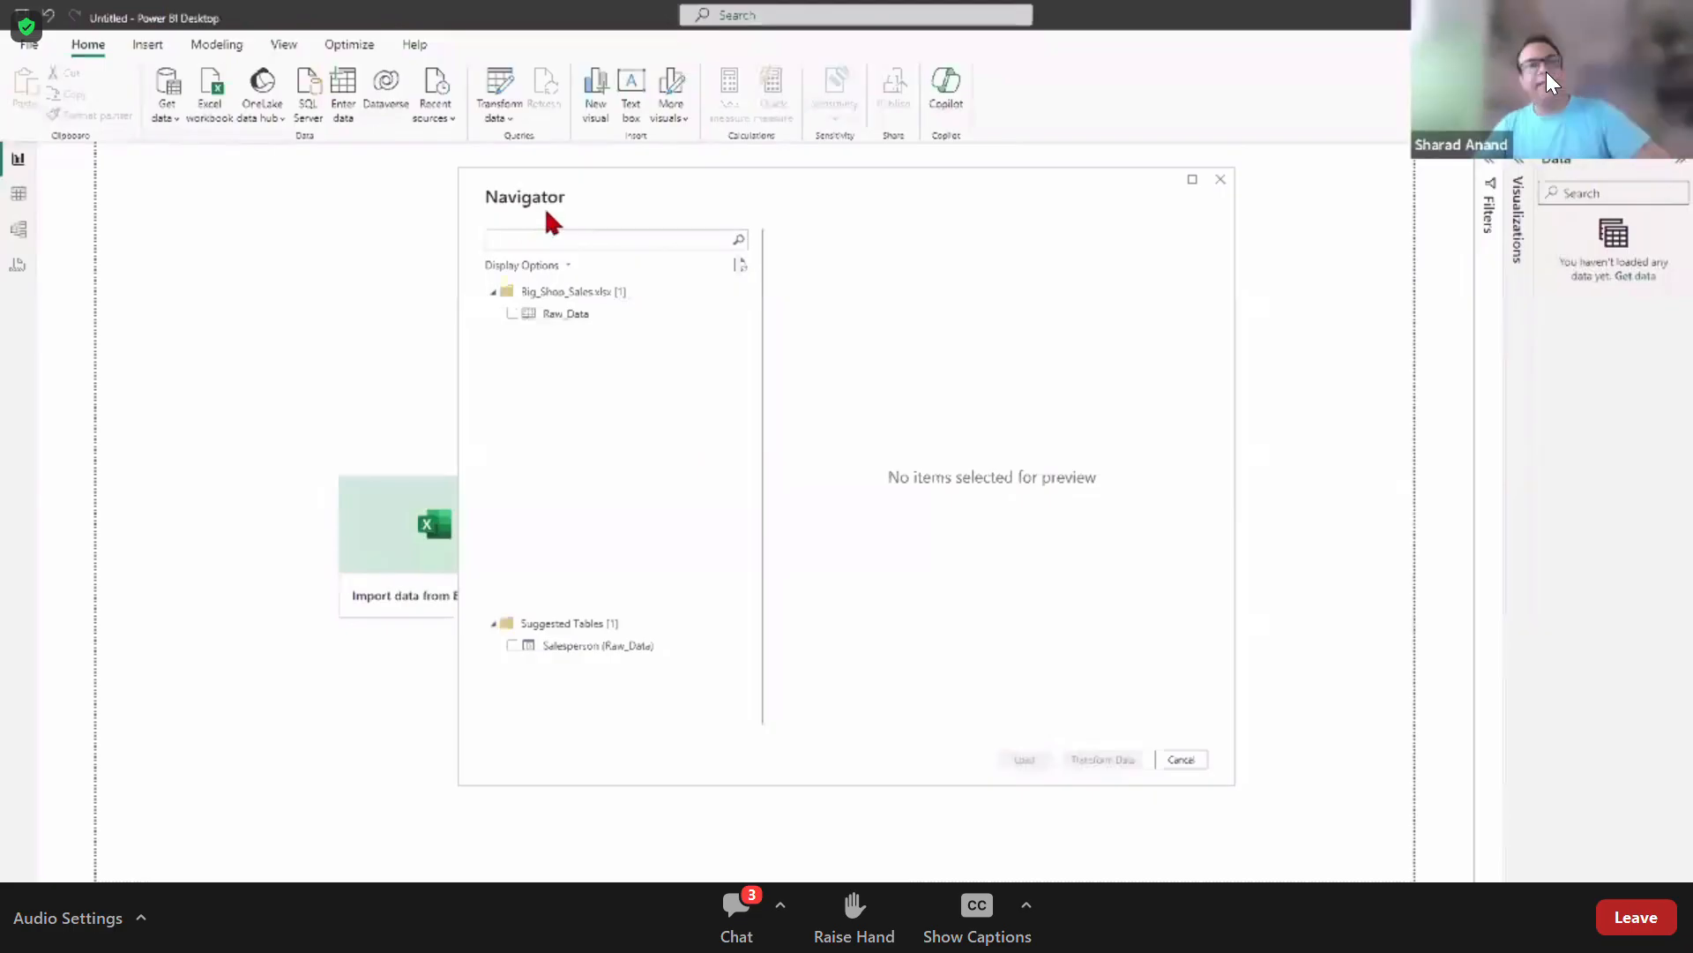
Step: Choose the Raw_Data sheet for import, preview it and the suggested Salesperson table, and load the data
{"action": "left_click", "coordinate": [529, 324]}
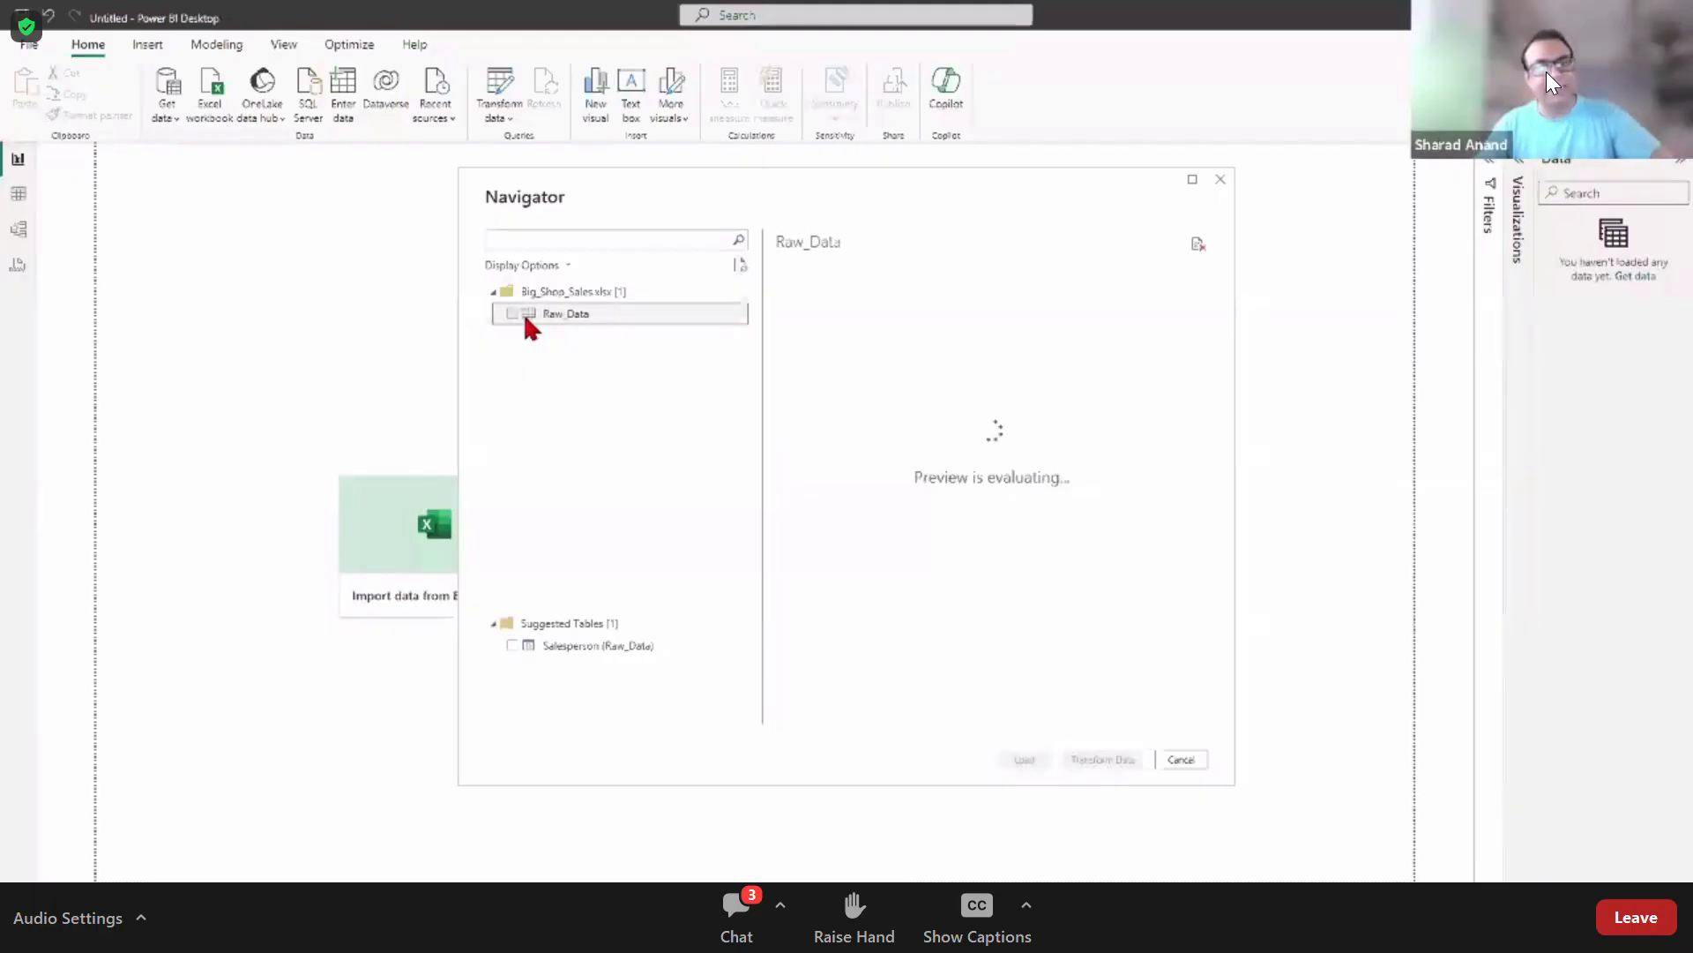
{"action": "left_click", "coordinate": [512, 314]}
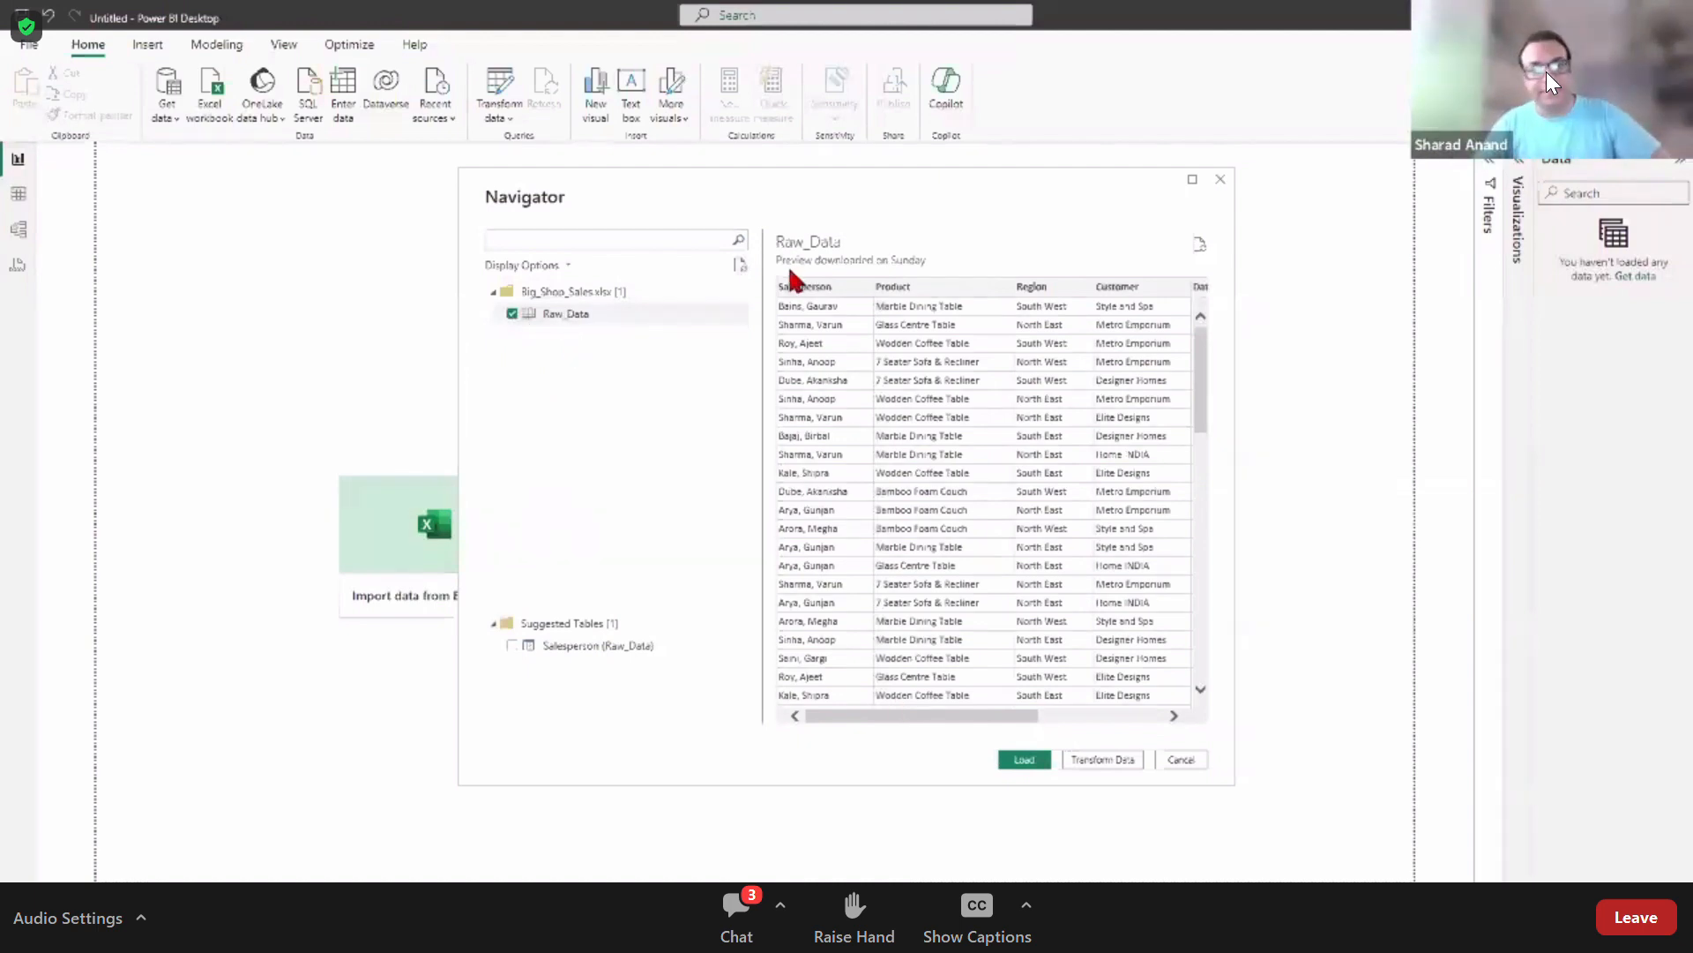
{"action": "mouse_move", "coordinate": [903, 713]}
{"action": "left_mouse_down"}
{"action": "mouse_move", "coordinate": [1148, 732]}
{"action": "mouse_move", "coordinate": [903, 719]}
{"action": "left_mouse_up"}
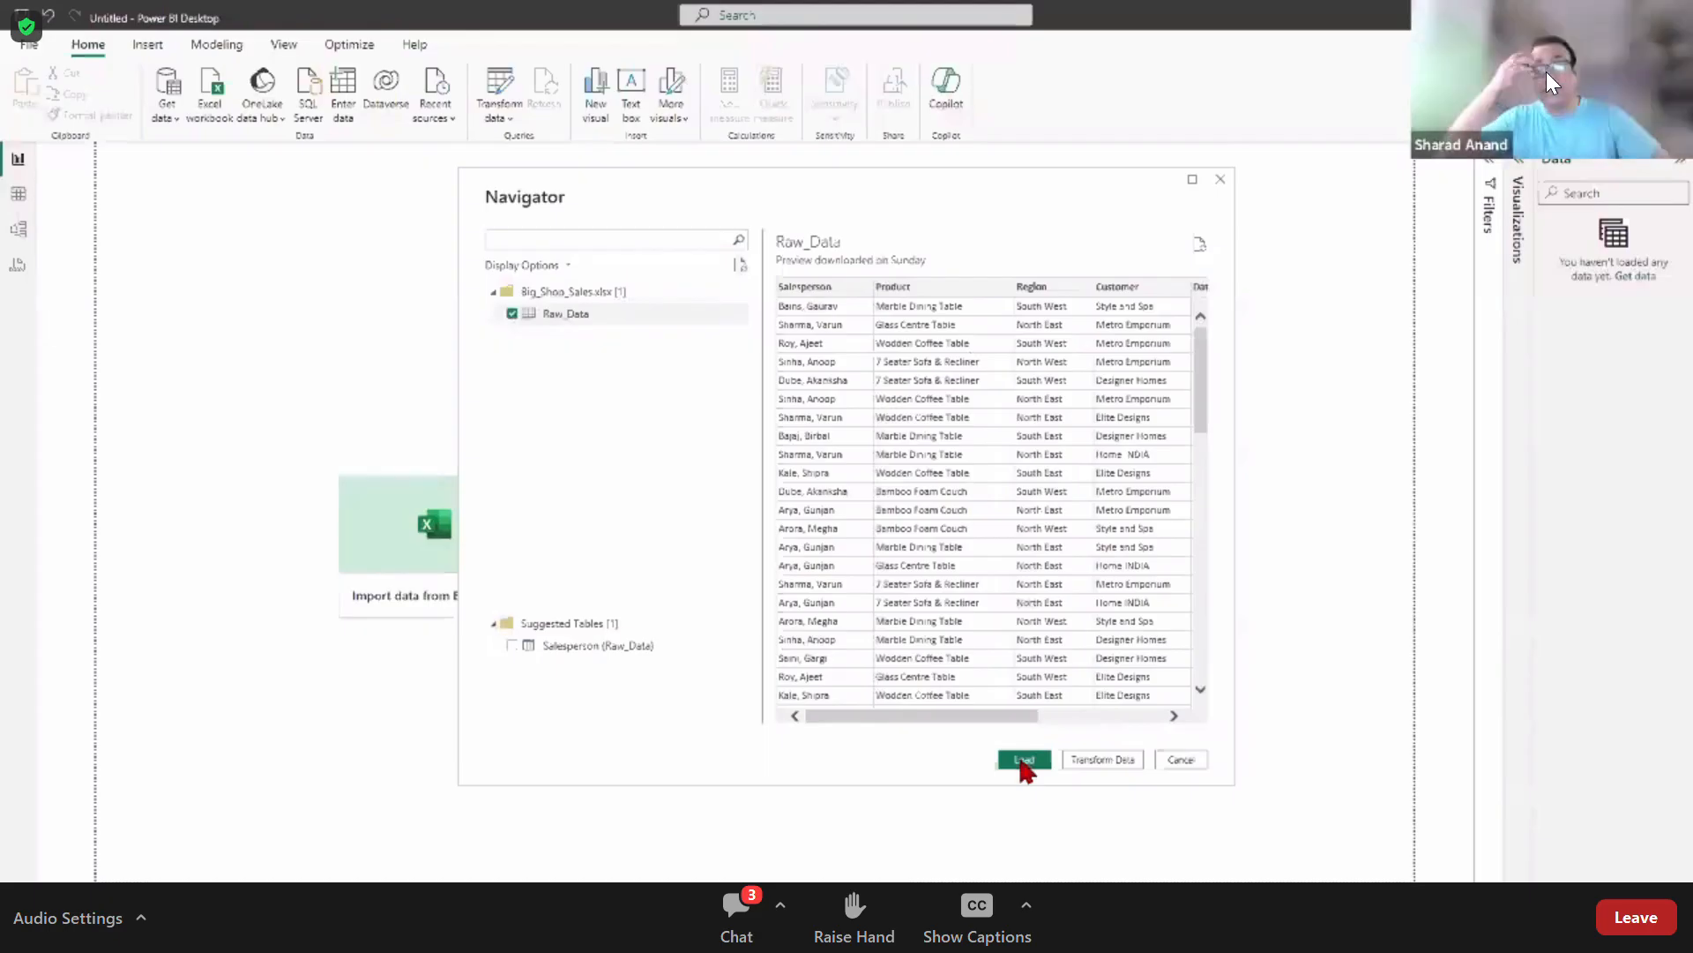
{"action": "left_click", "coordinate": [554, 647]}
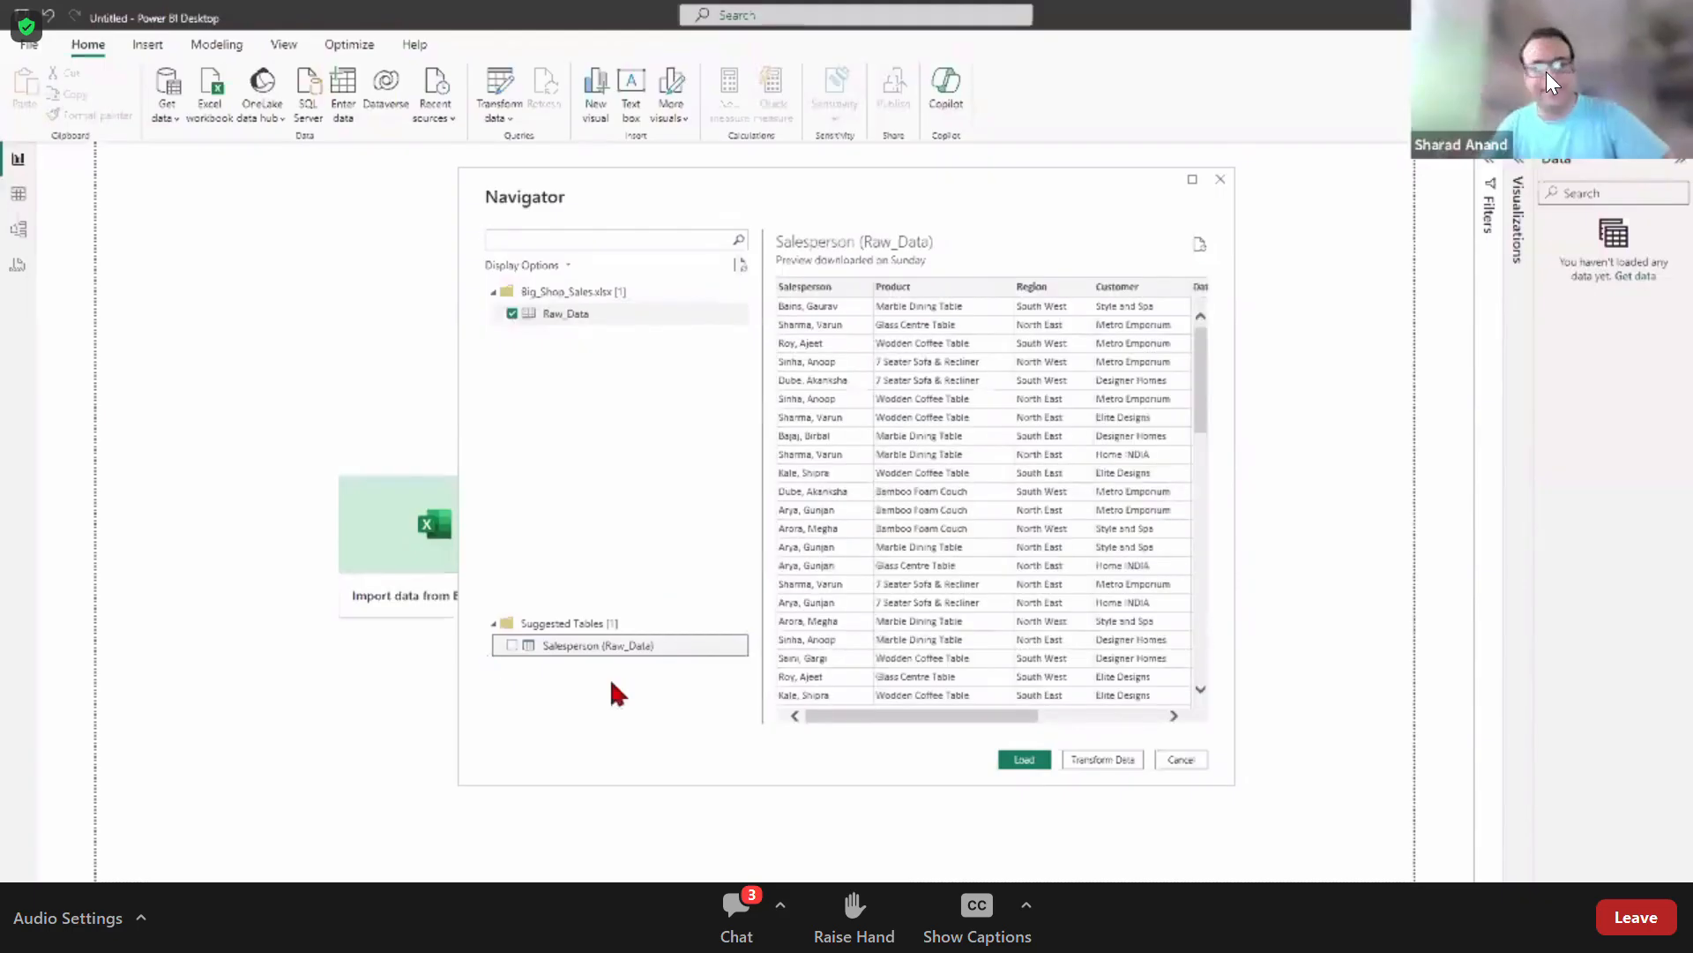
{"action": "left_click", "coordinate": [1026, 764]}
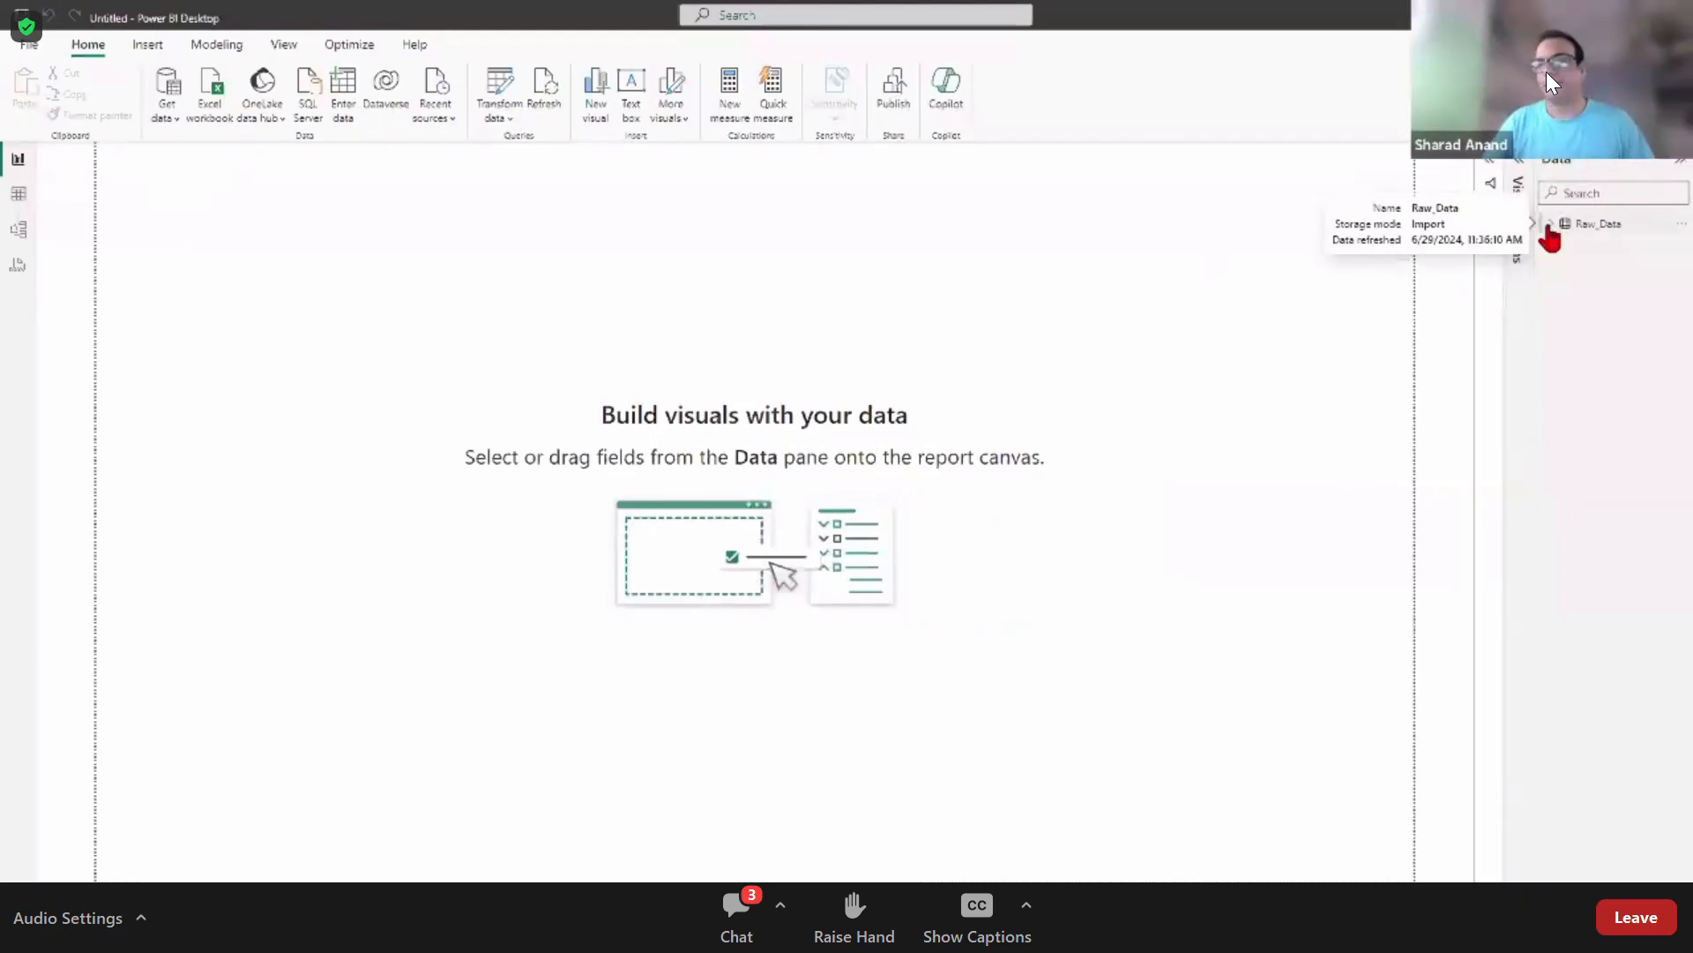
Step: Expand the loaded Raw_Data table to list its fields
{"action": "left_click", "coordinate": [1549, 225]}
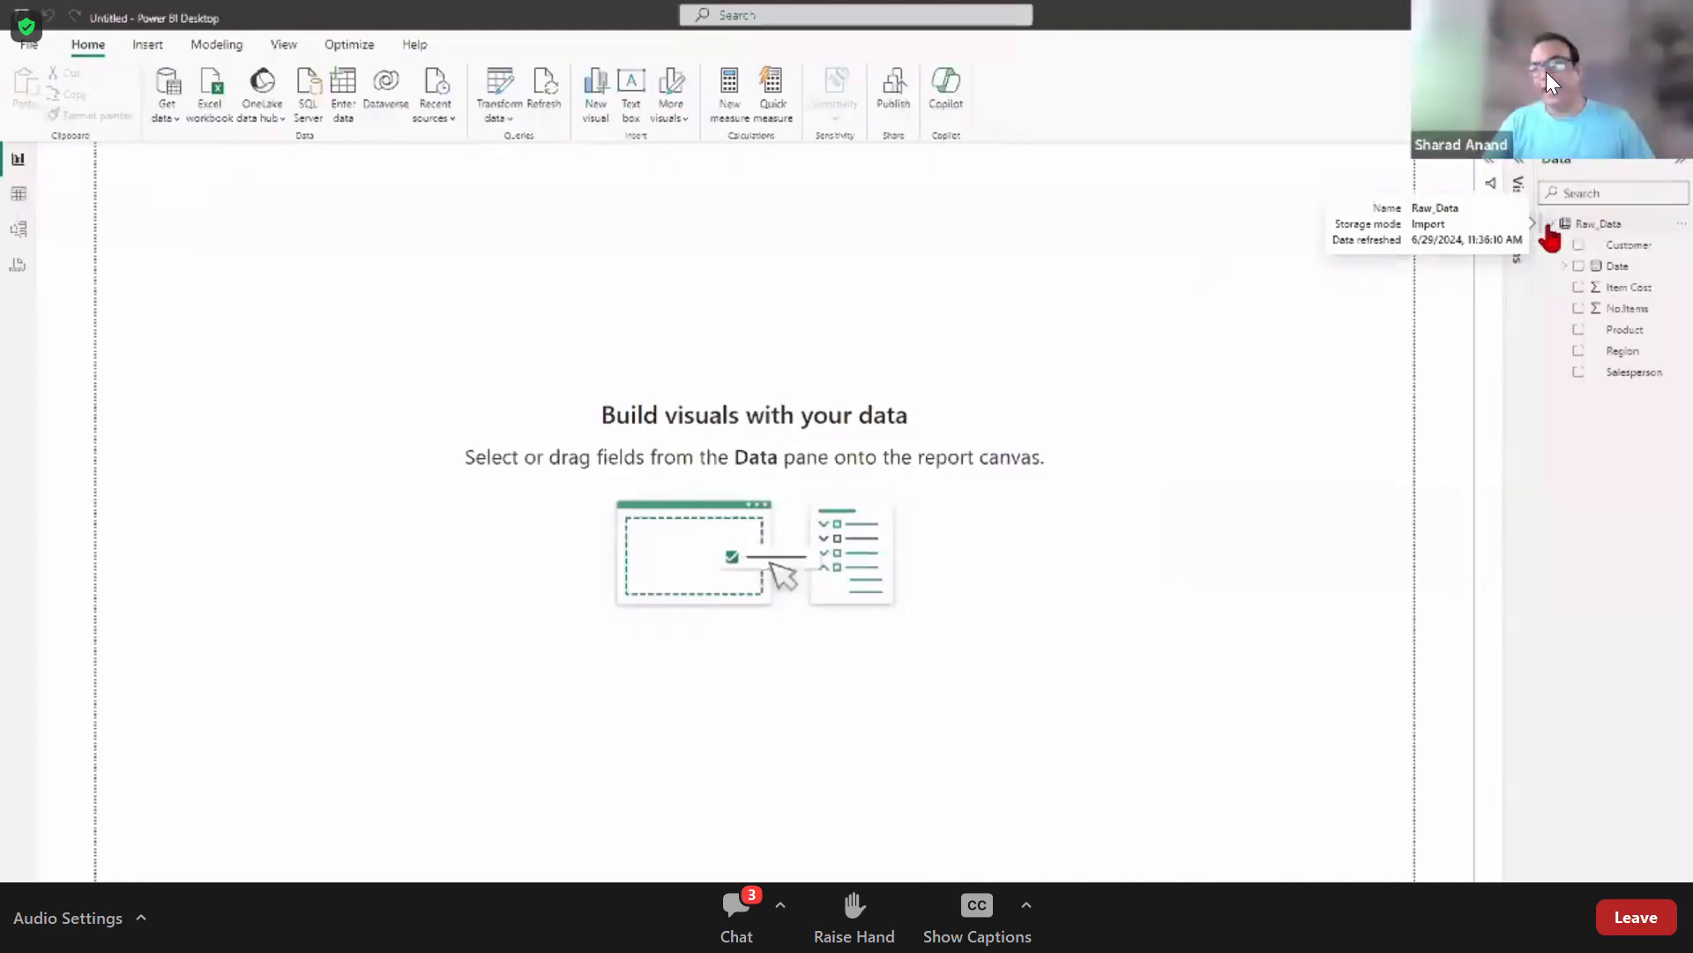
{"action": "left_click", "coordinate": [1550, 227]}
{"action": "left_click", "coordinate": [1550, 225]}
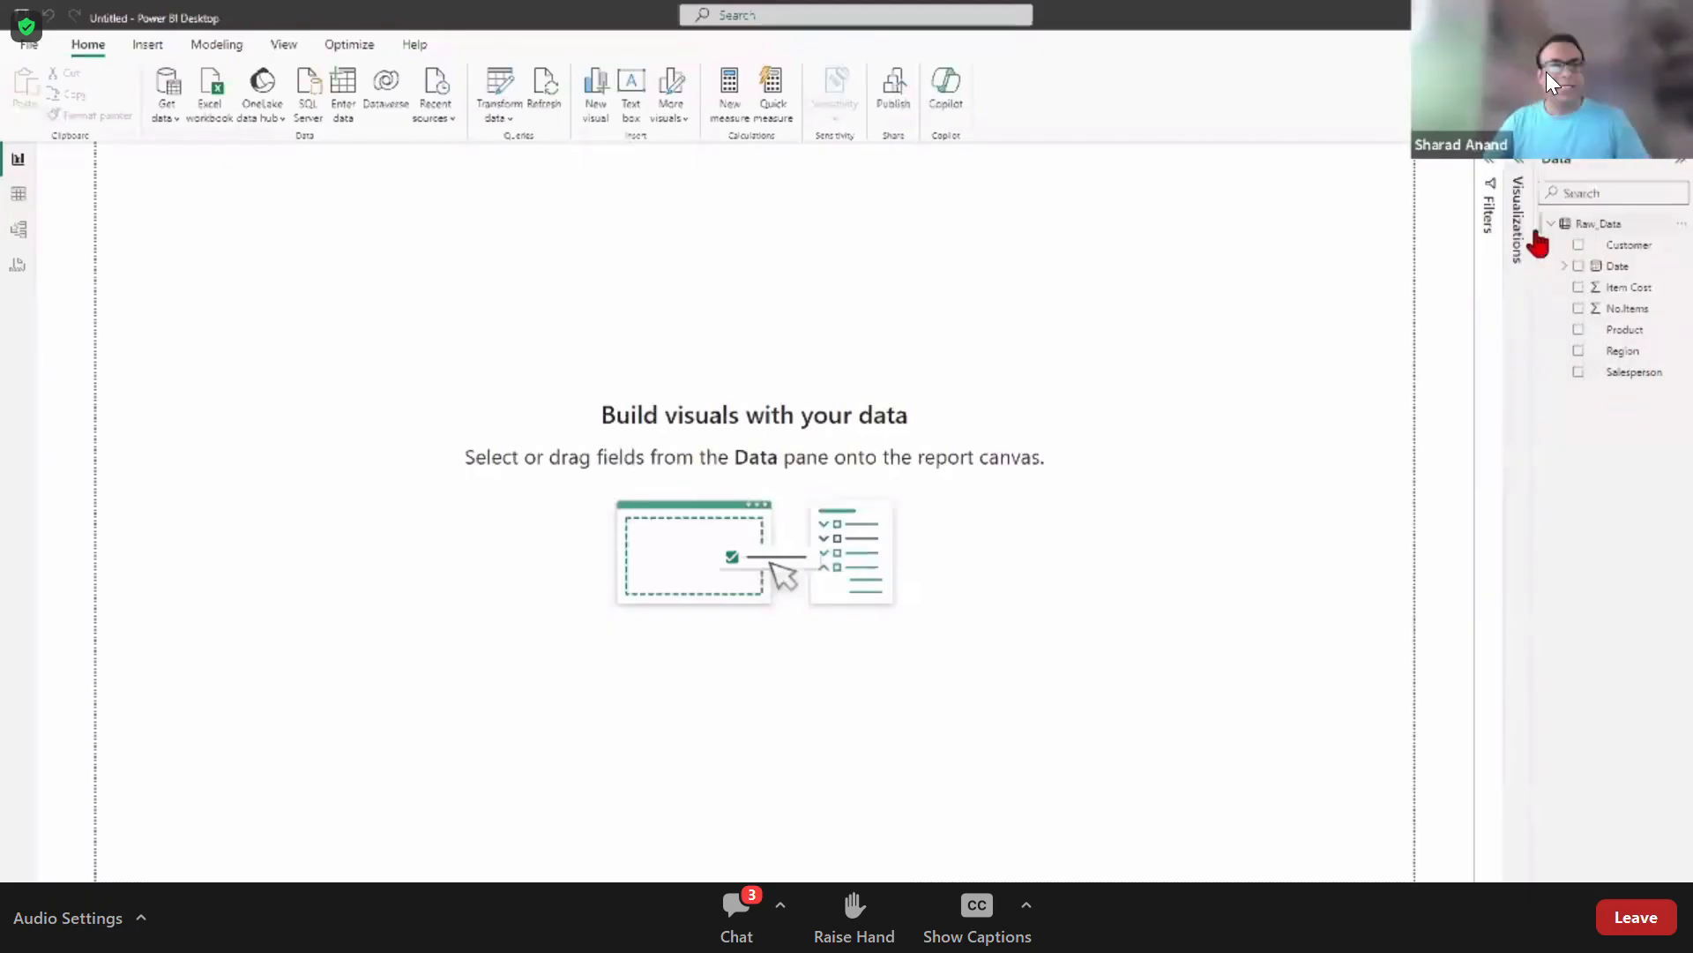
Step: Show Raw_Data in table view and examine the distinct values of the Salesperson and Product columns without filtering
{"action": "left_click", "coordinate": [19, 195]}
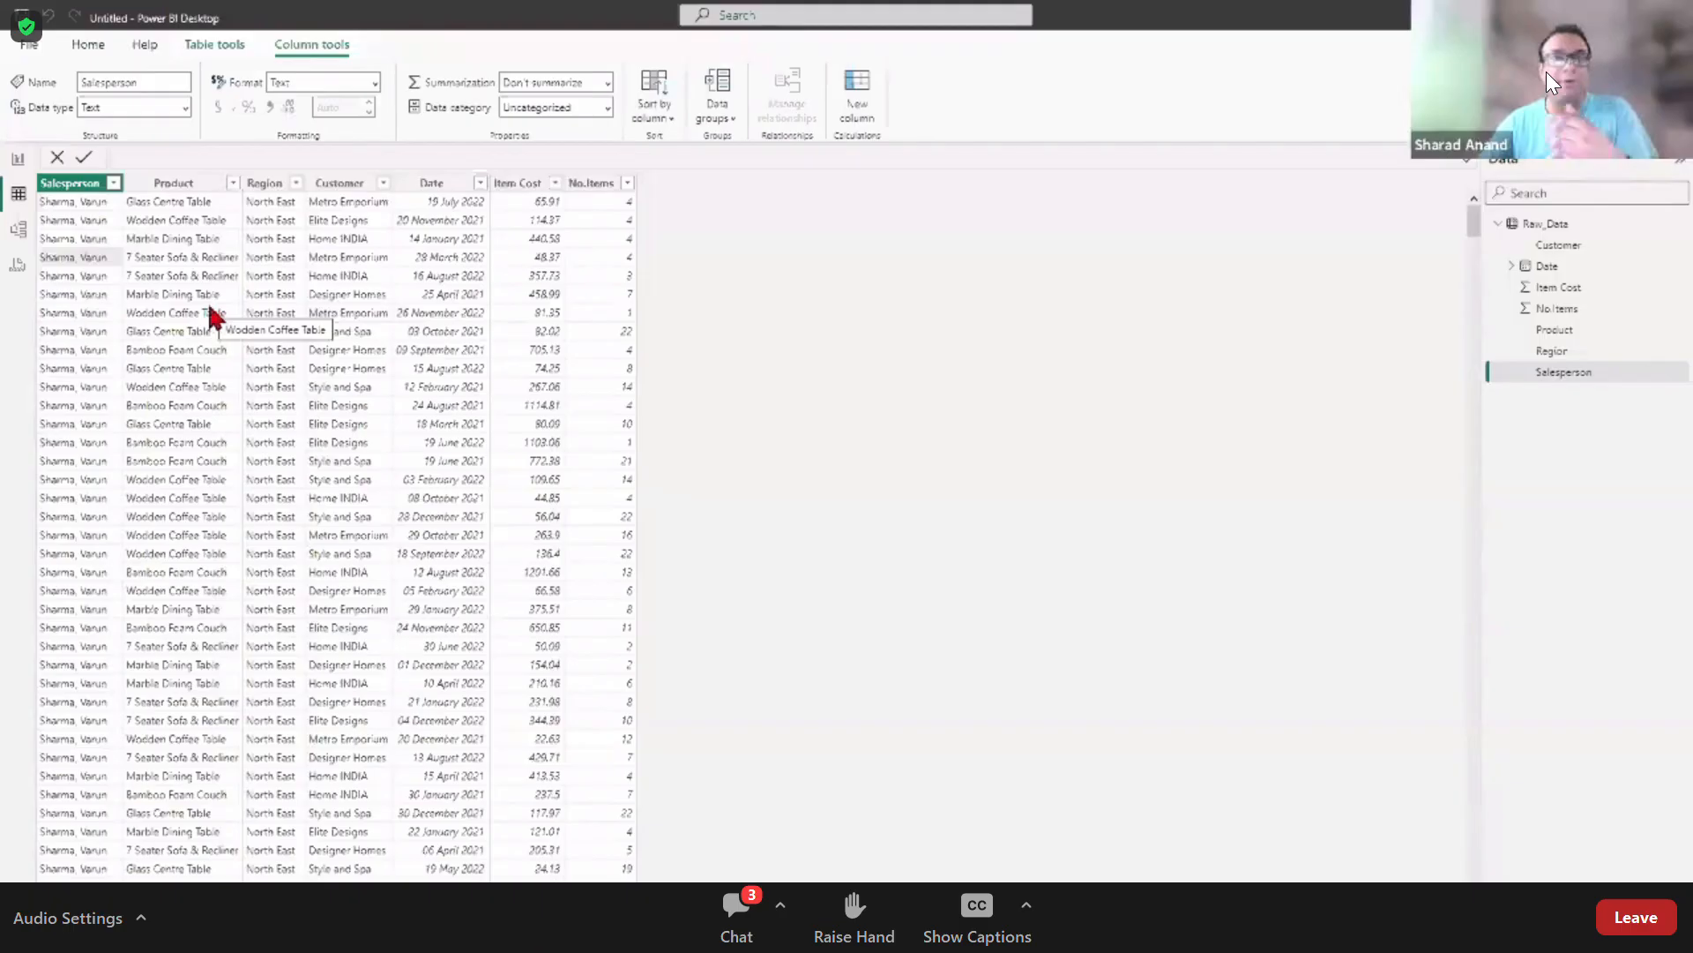
{"action": "left_click", "coordinate": [114, 182]}
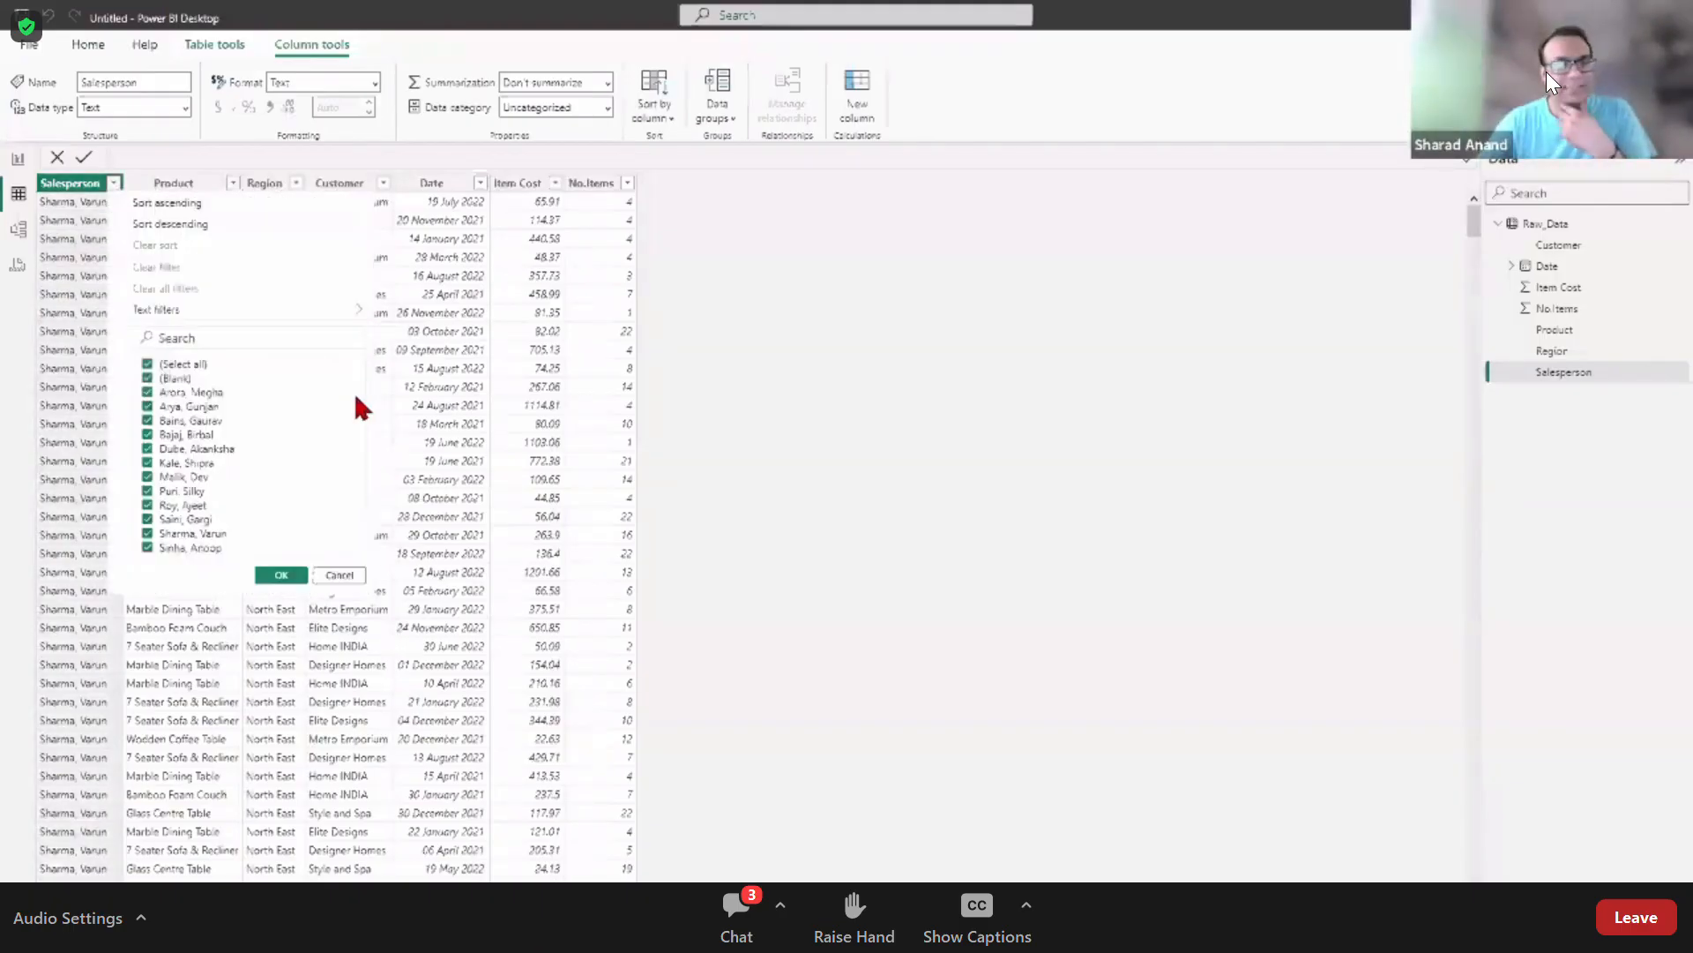
{"action": "left_click", "coordinate": [335, 576]}
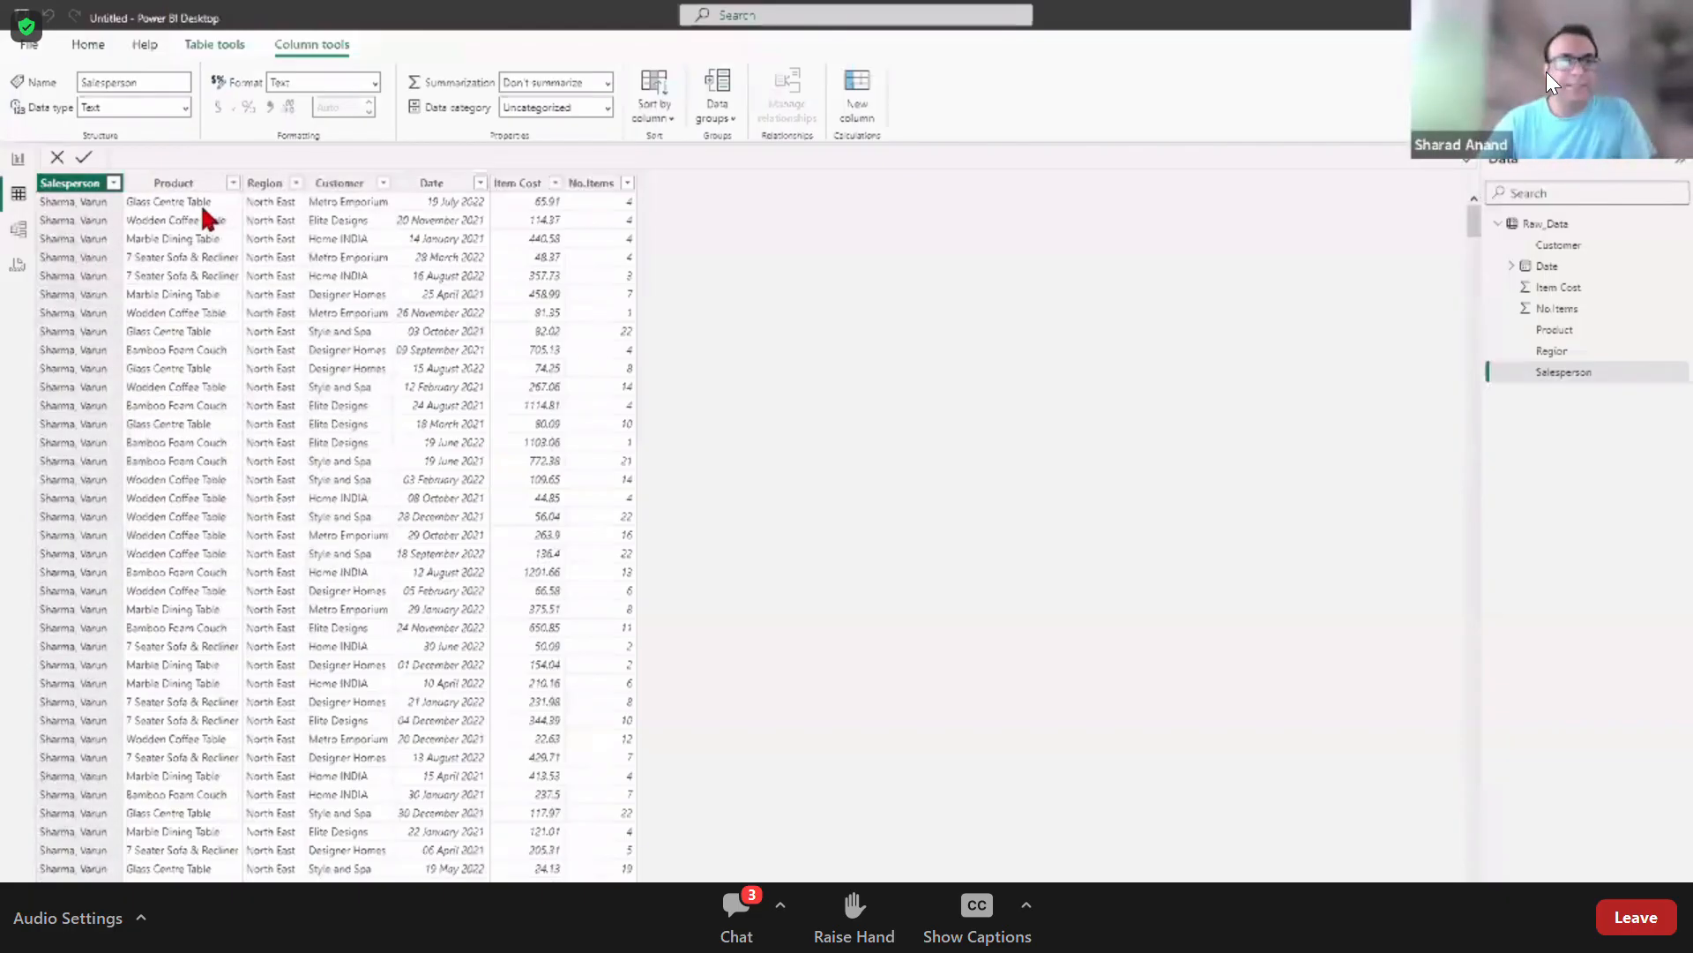
{"action": "left_click", "coordinate": [233, 183]}
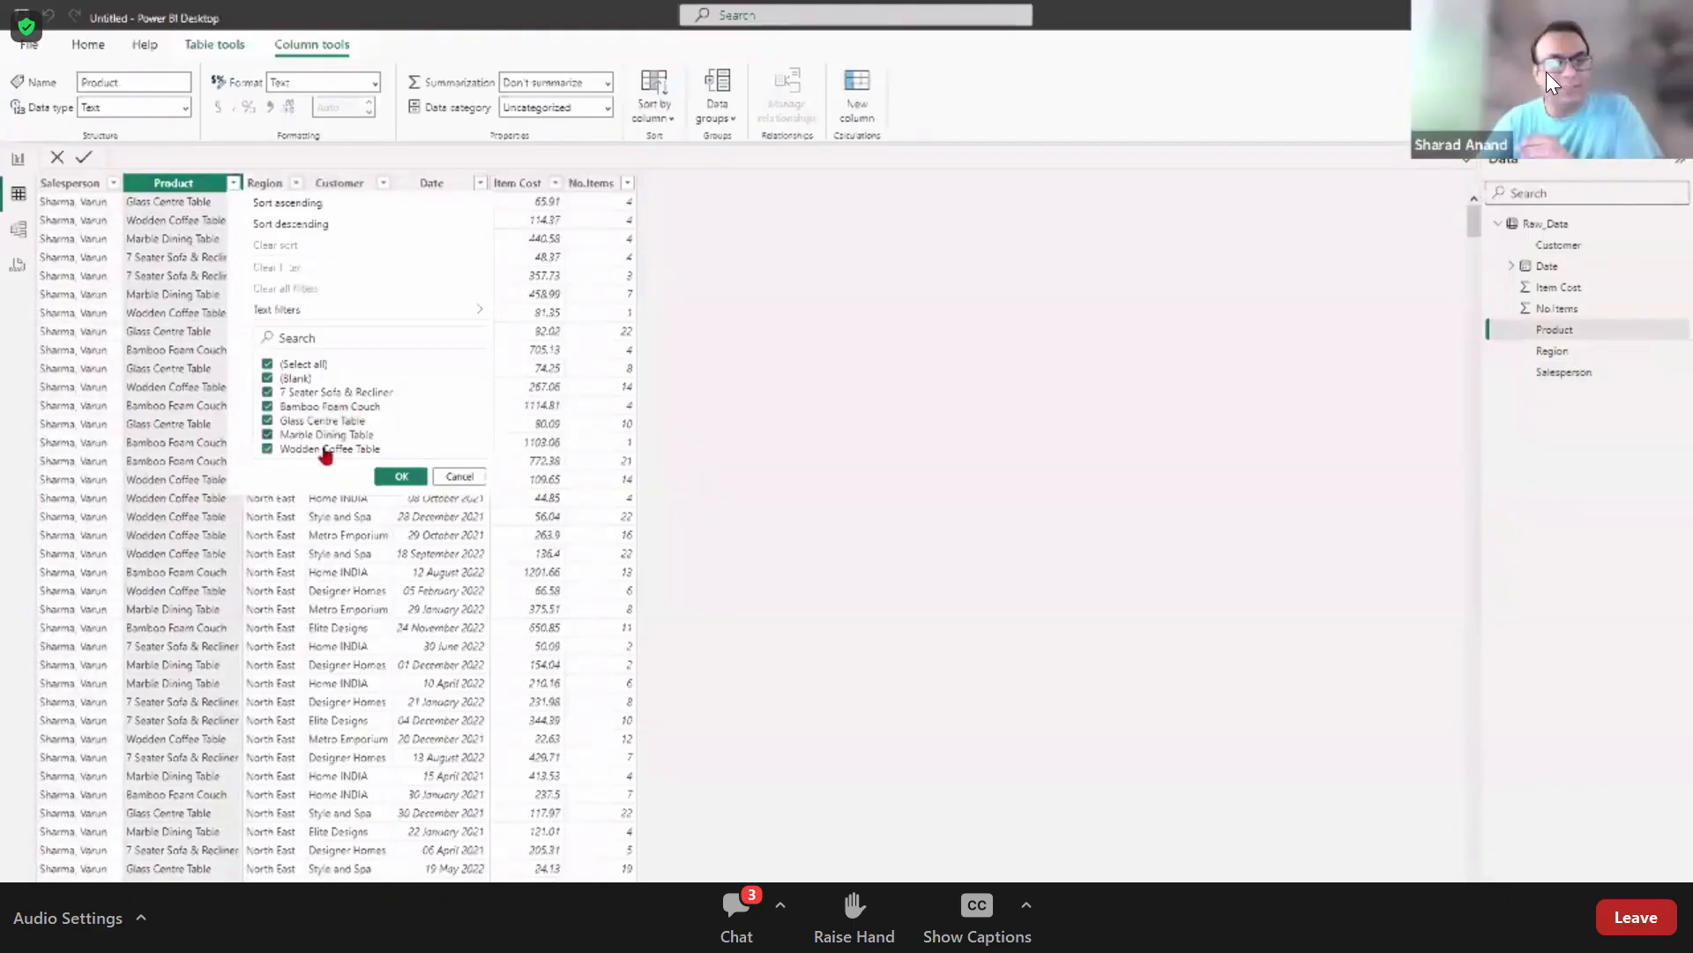
{"action": "left_click", "coordinate": [461, 481]}
Step: Examine the distinct values of the Region and Customer columns without applying a filter
{"action": "left_click", "coordinate": [291, 187]}
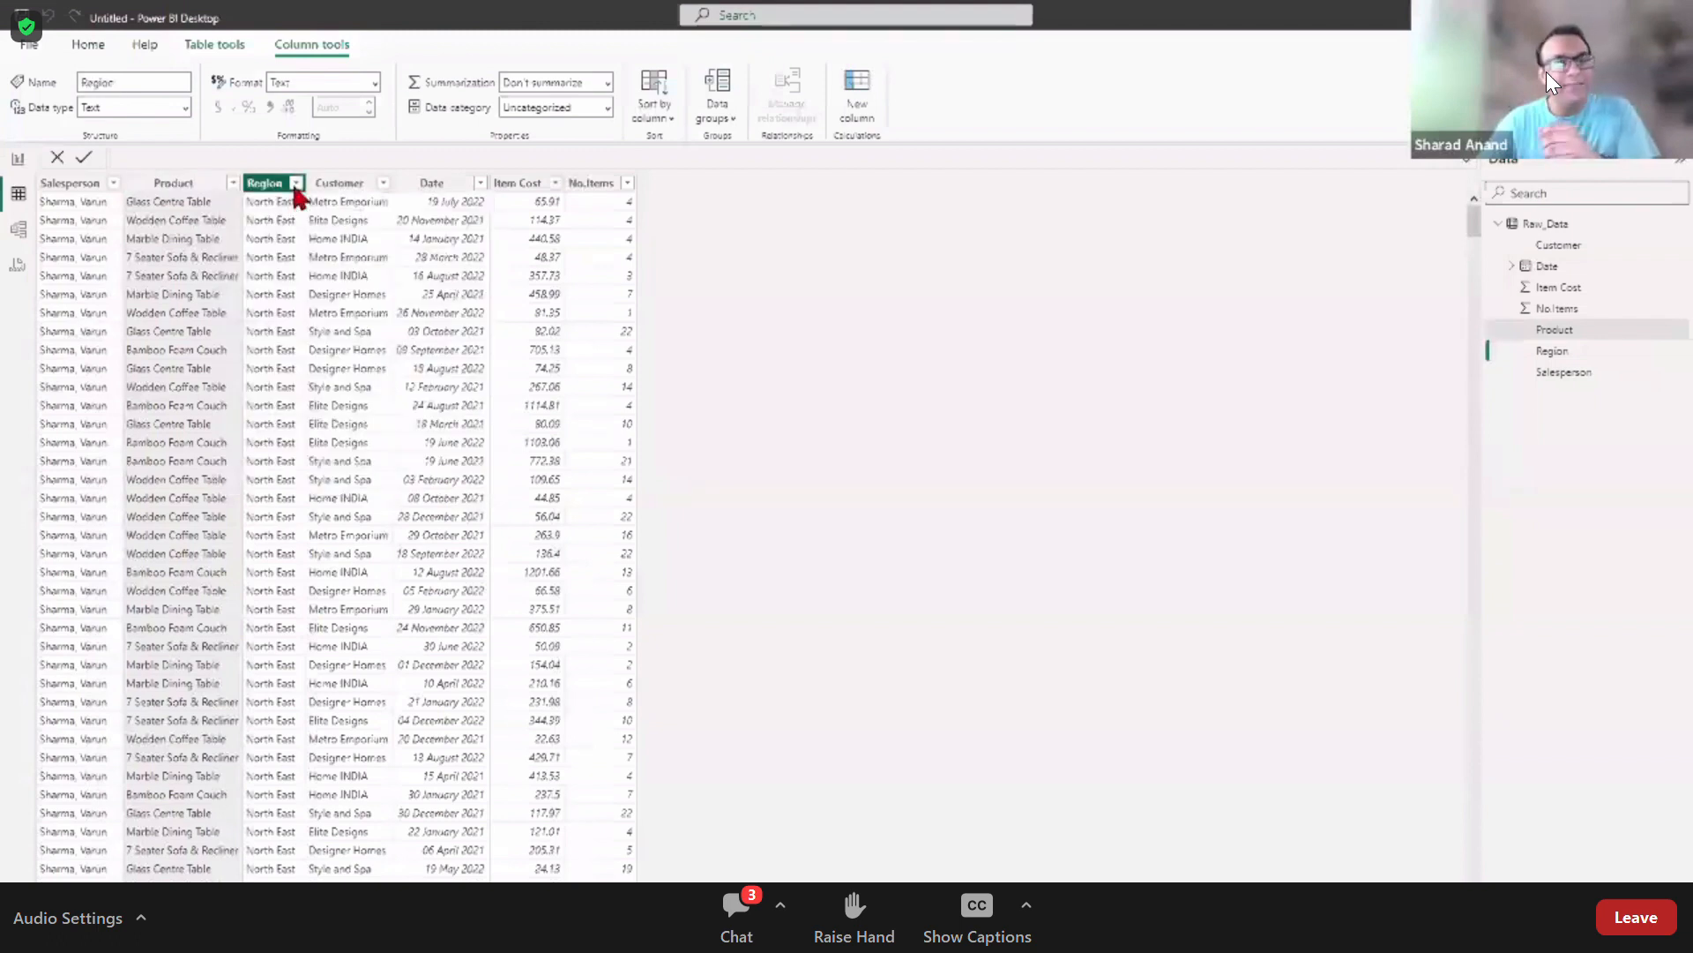
{"action": "left_click", "coordinate": [296, 185]}
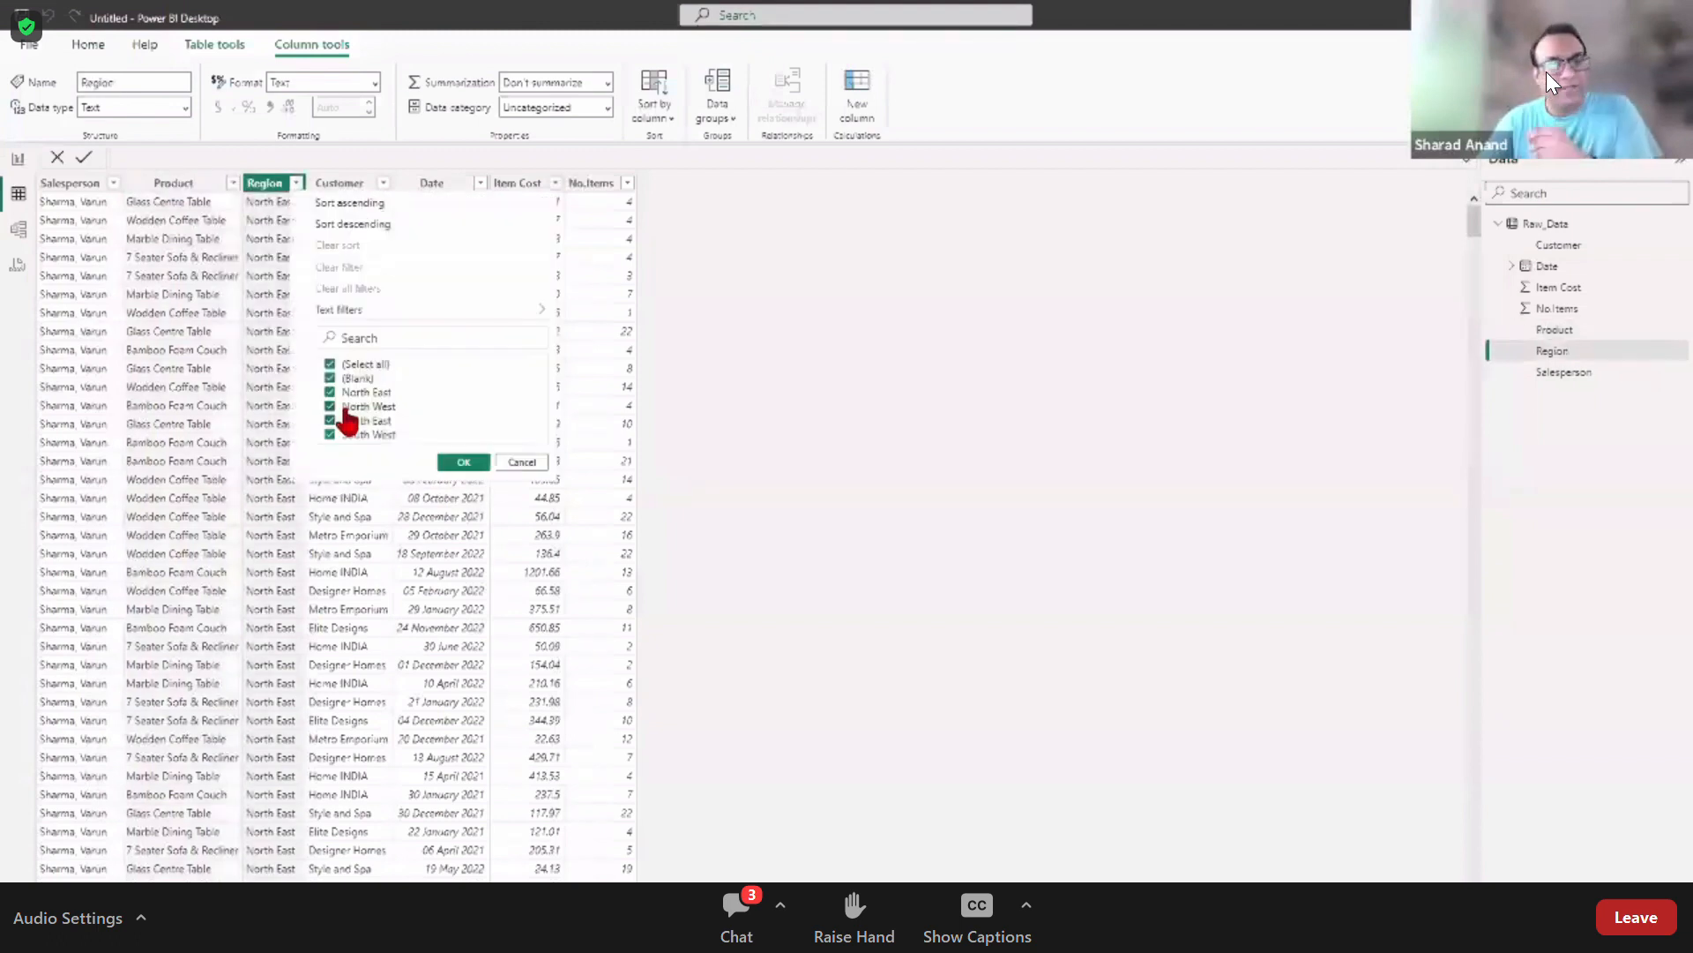
{"action": "left_click", "coordinate": [522, 462]}
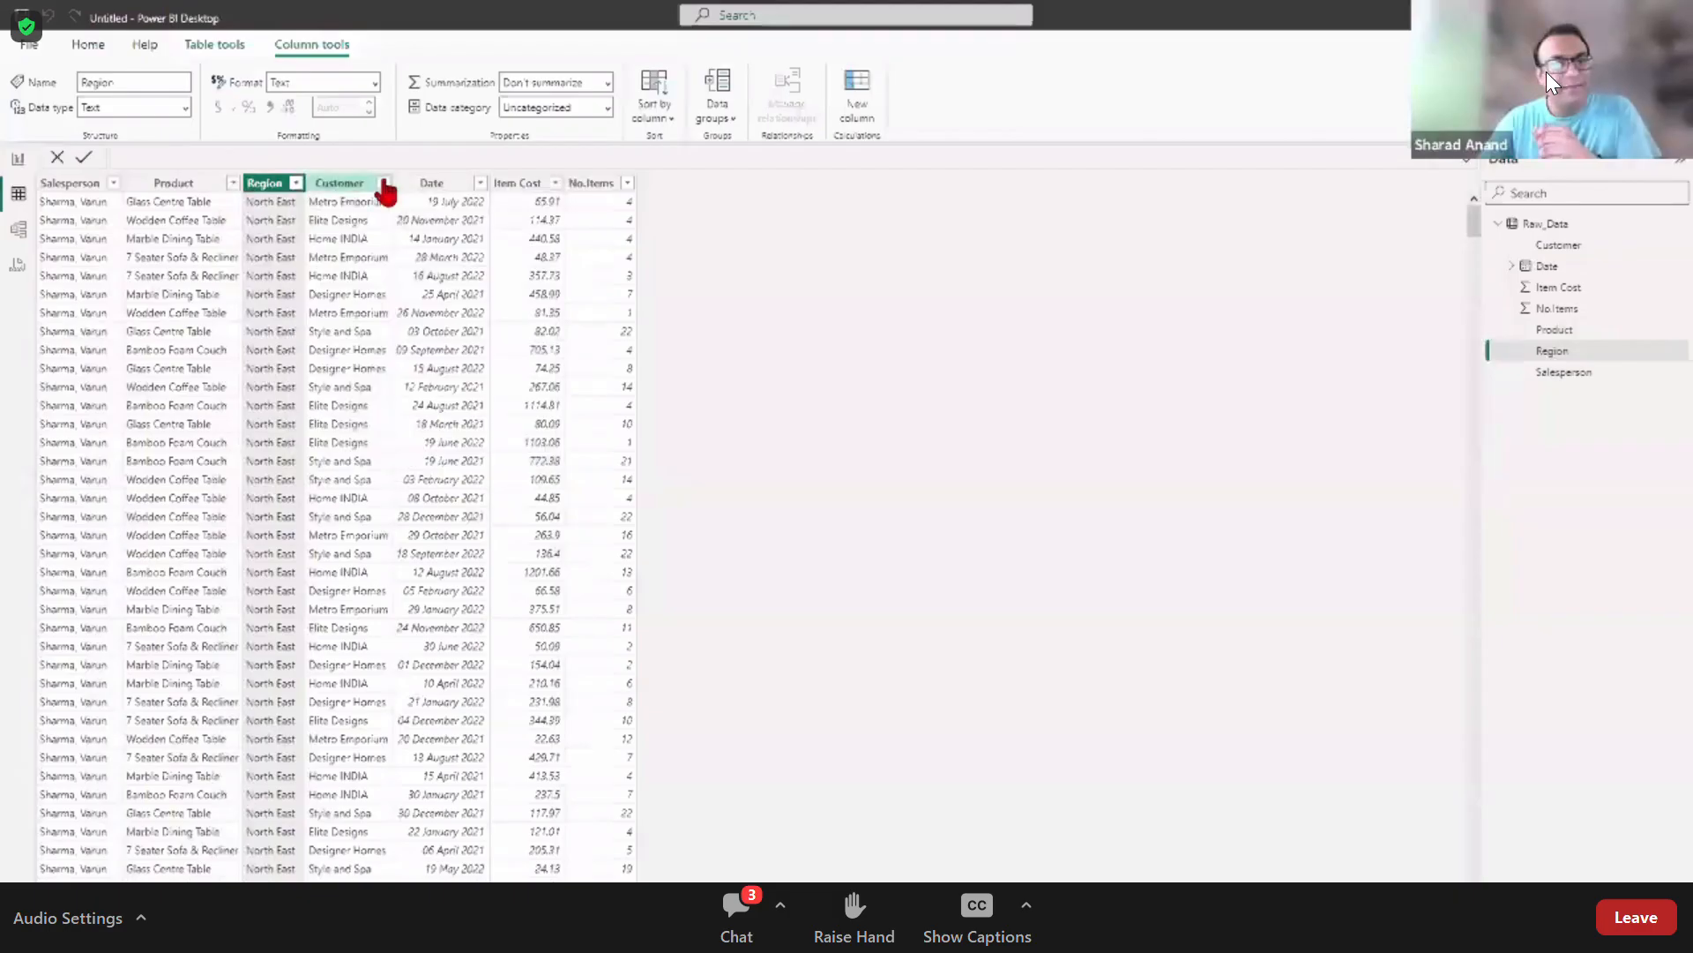
{"action": "left_click", "coordinate": [385, 187]}
{"action": "left_click", "coordinate": [604, 472]}
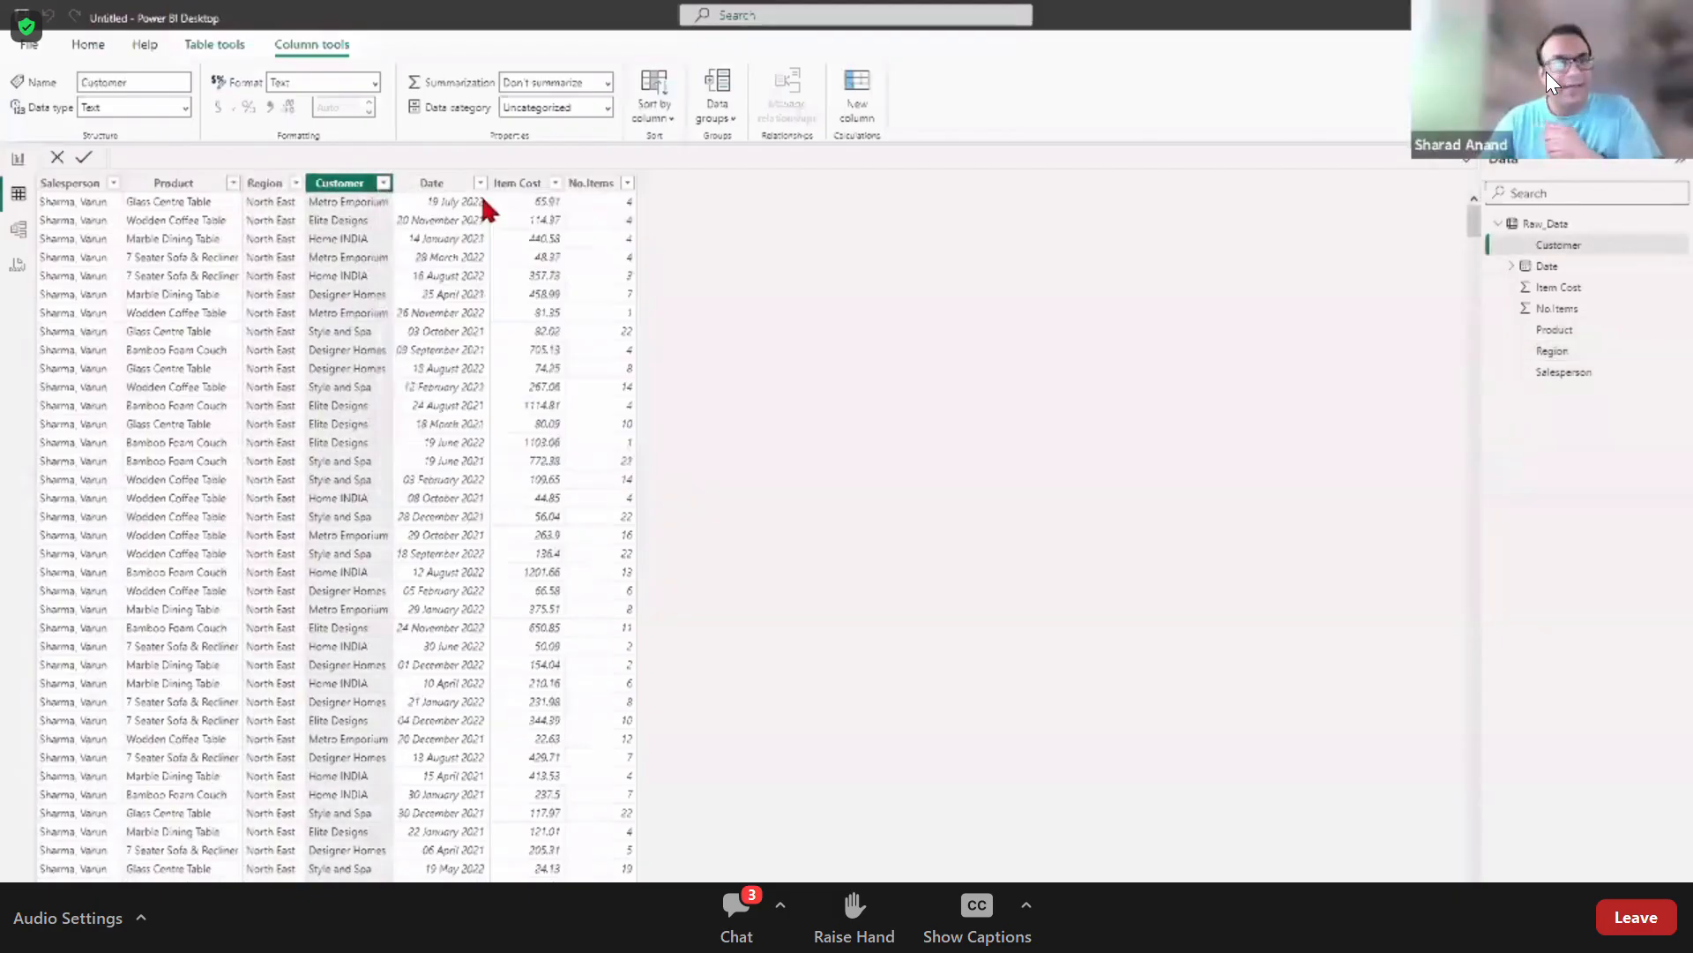
Step: Check the full range of values in the Date column and the text filter options for the Customer column
{"action": "left_click", "coordinate": [481, 183]}
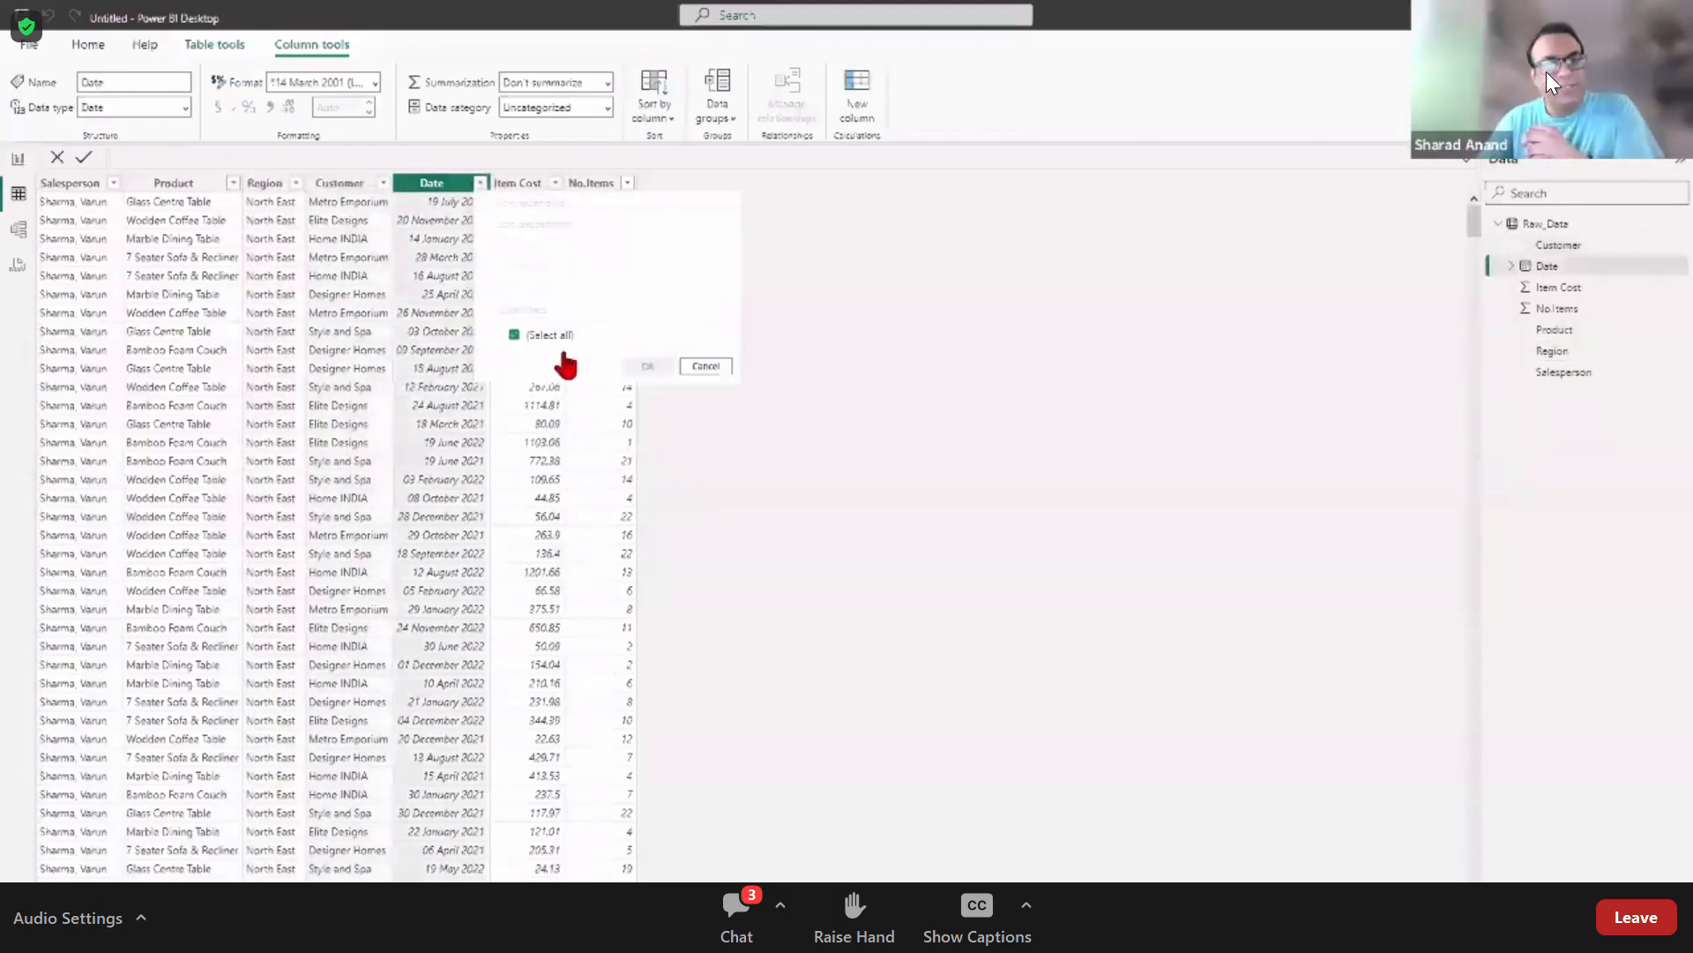
{"action": "left_click_drag", "start_coordinate": [728, 333], "coordinate": [730, 677]}
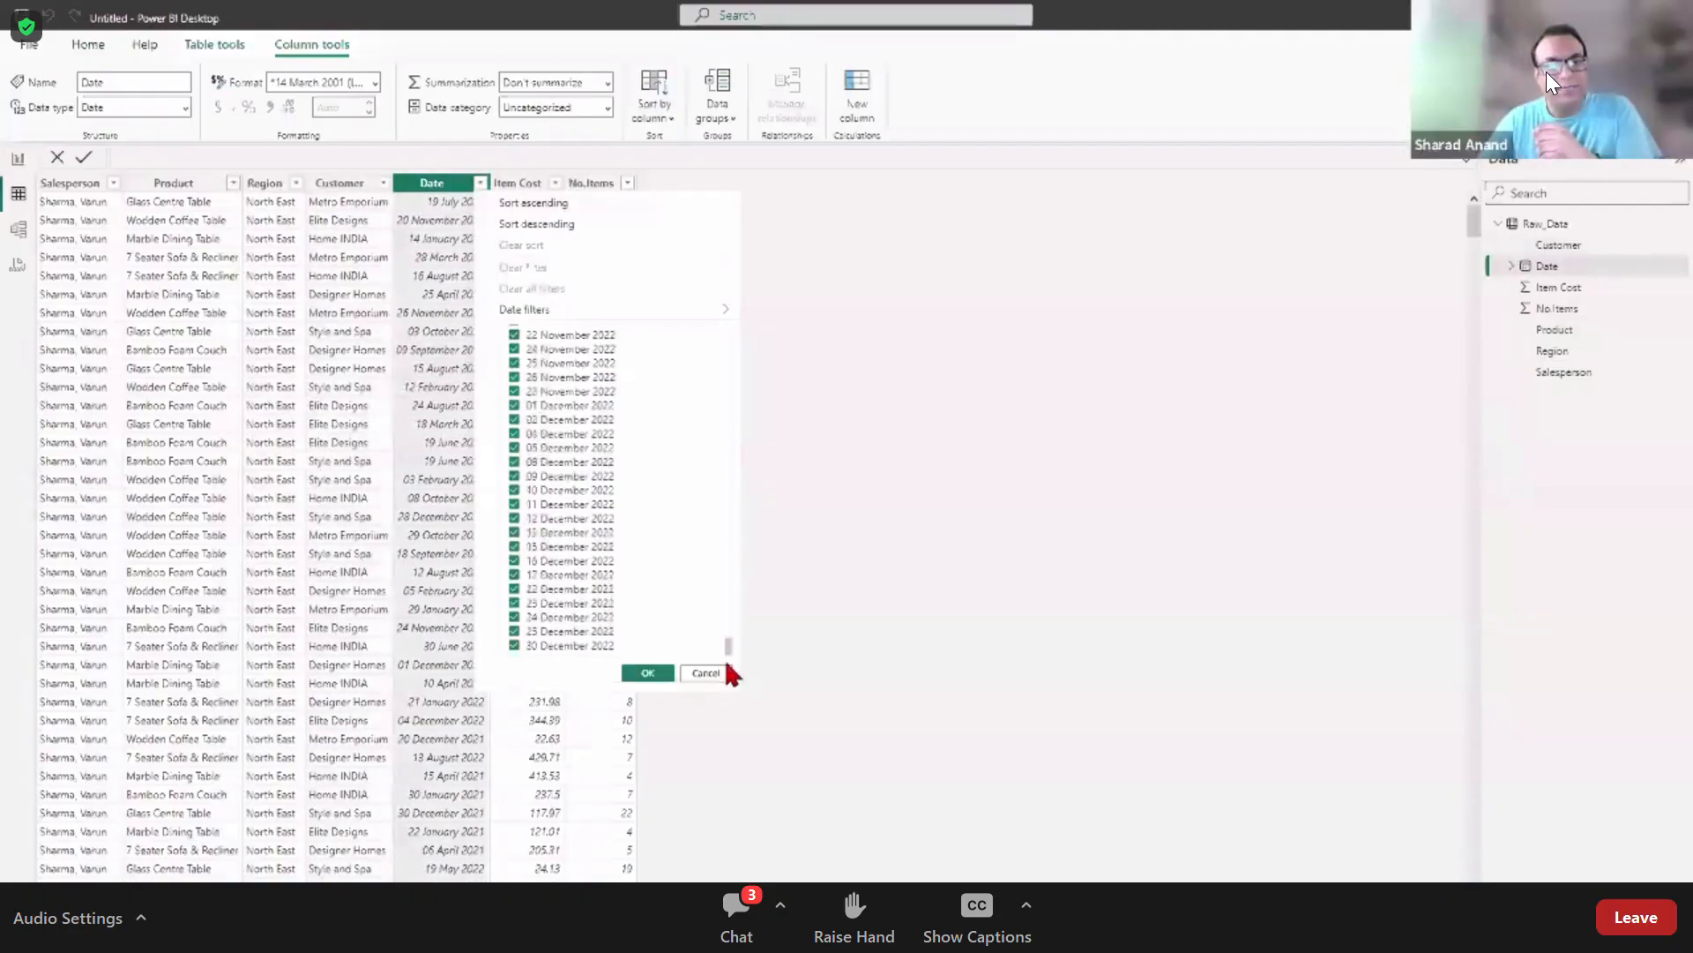
{"action": "left_click", "coordinate": [719, 673]}
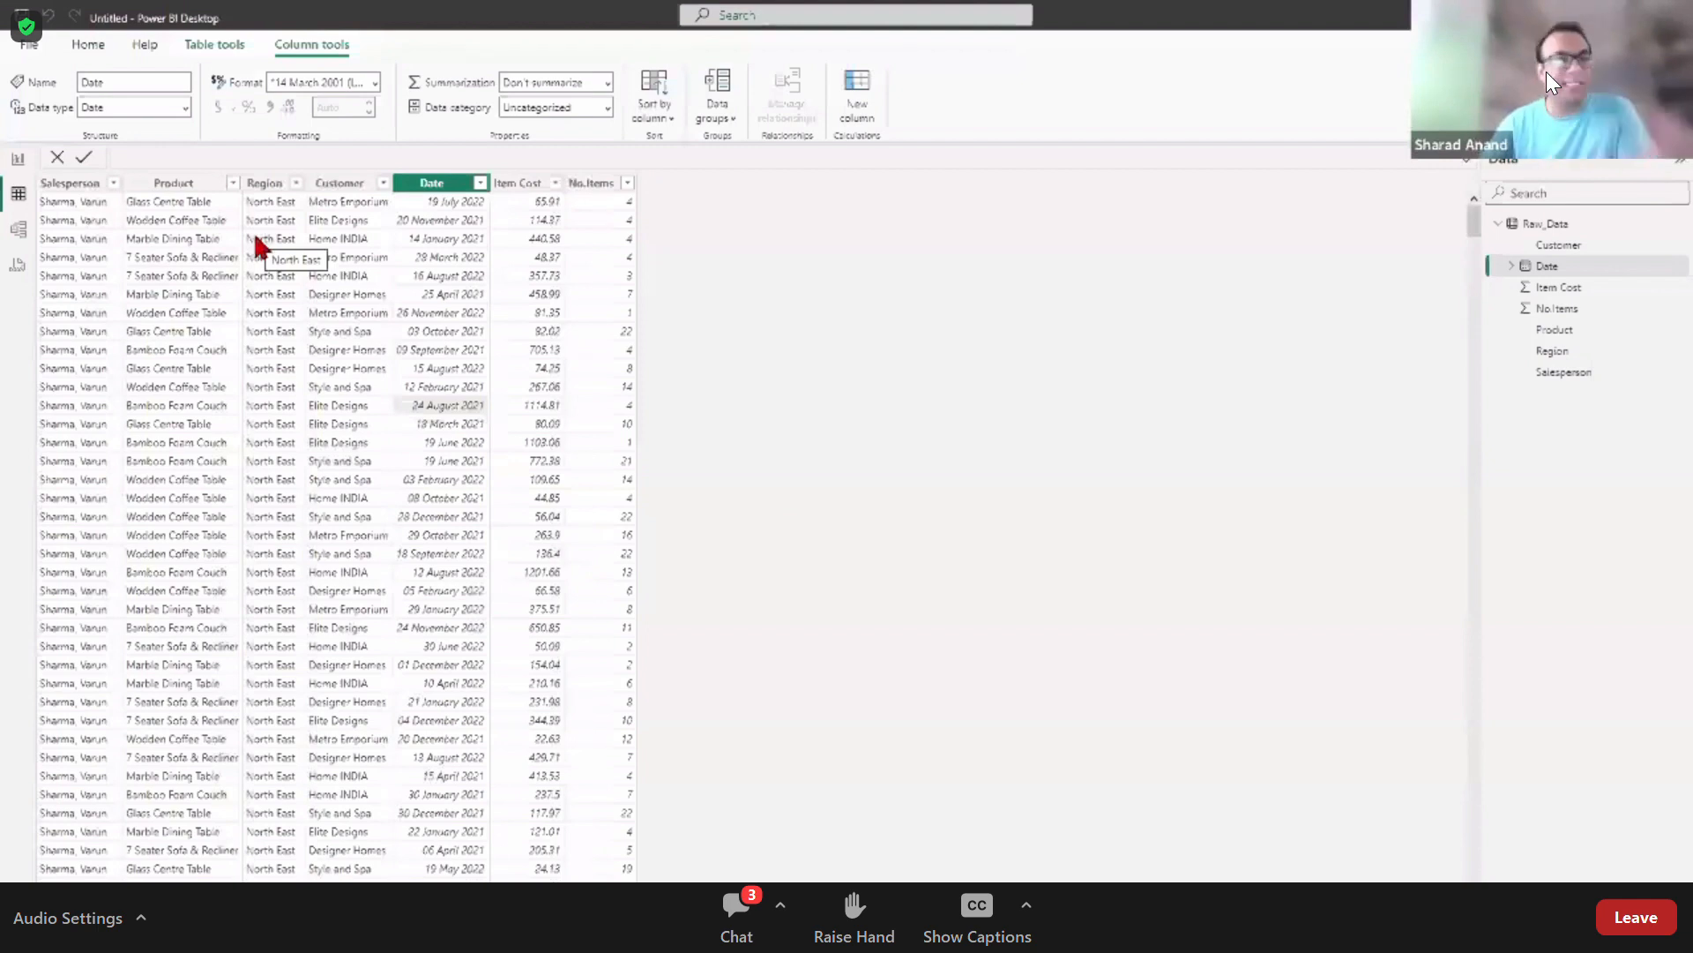
{"action": "left_click", "coordinate": [384, 183]}
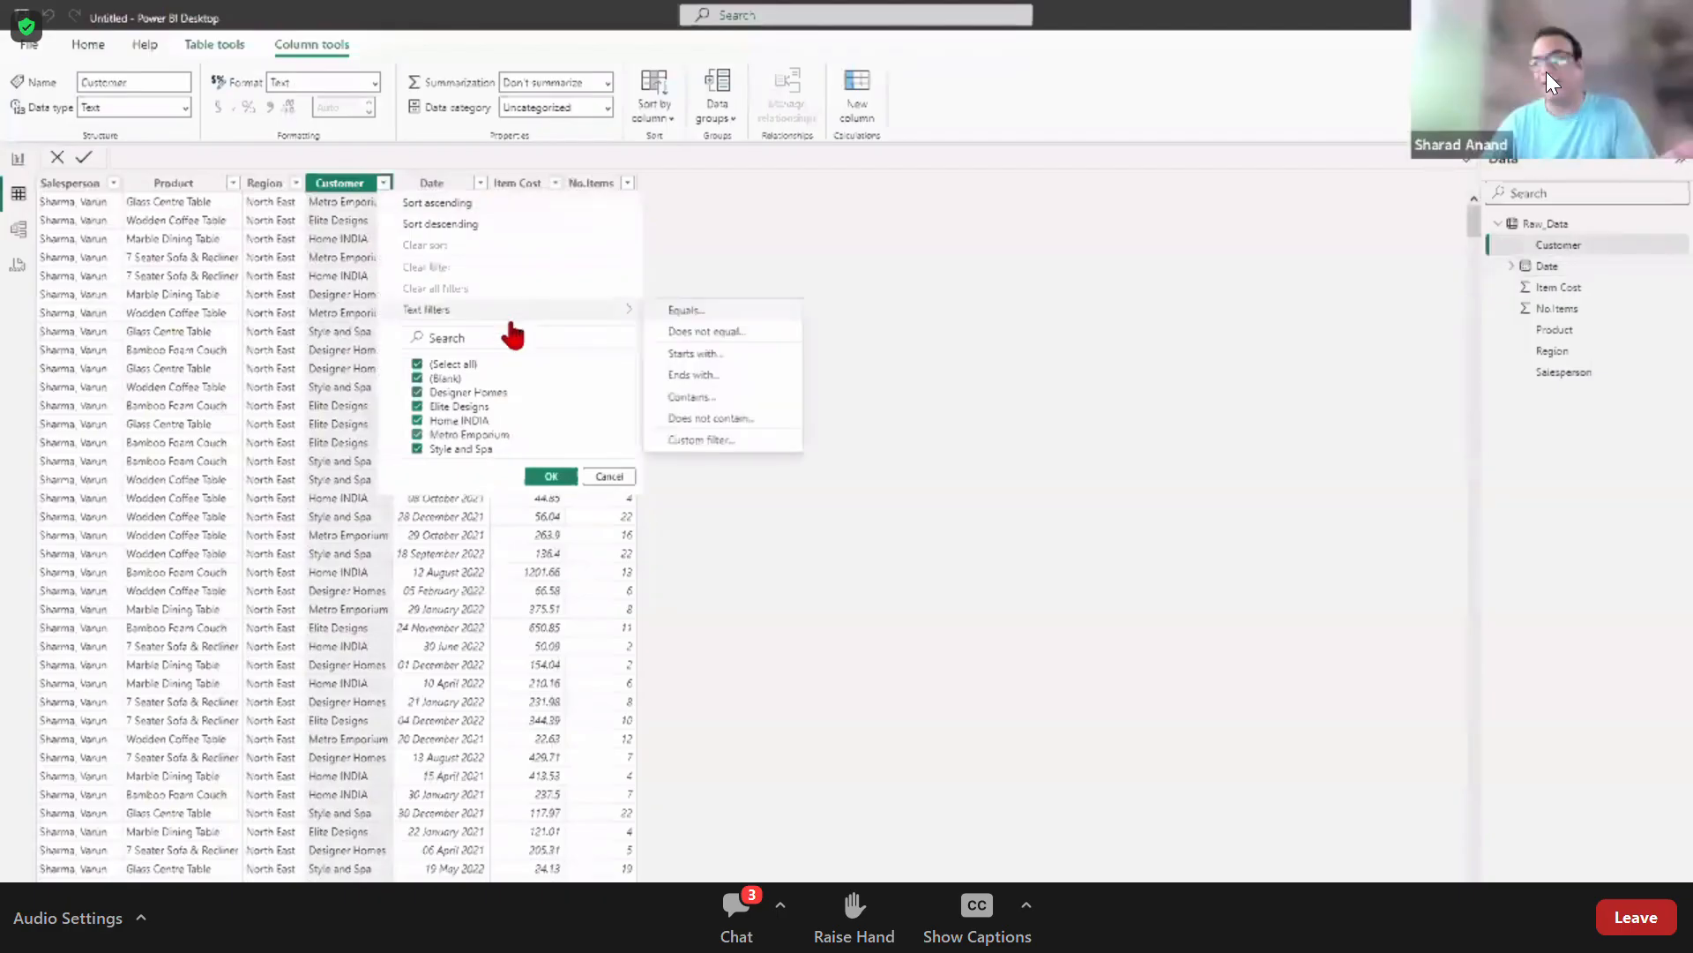
{"action": "left_click", "coordinate": [183, 351]}
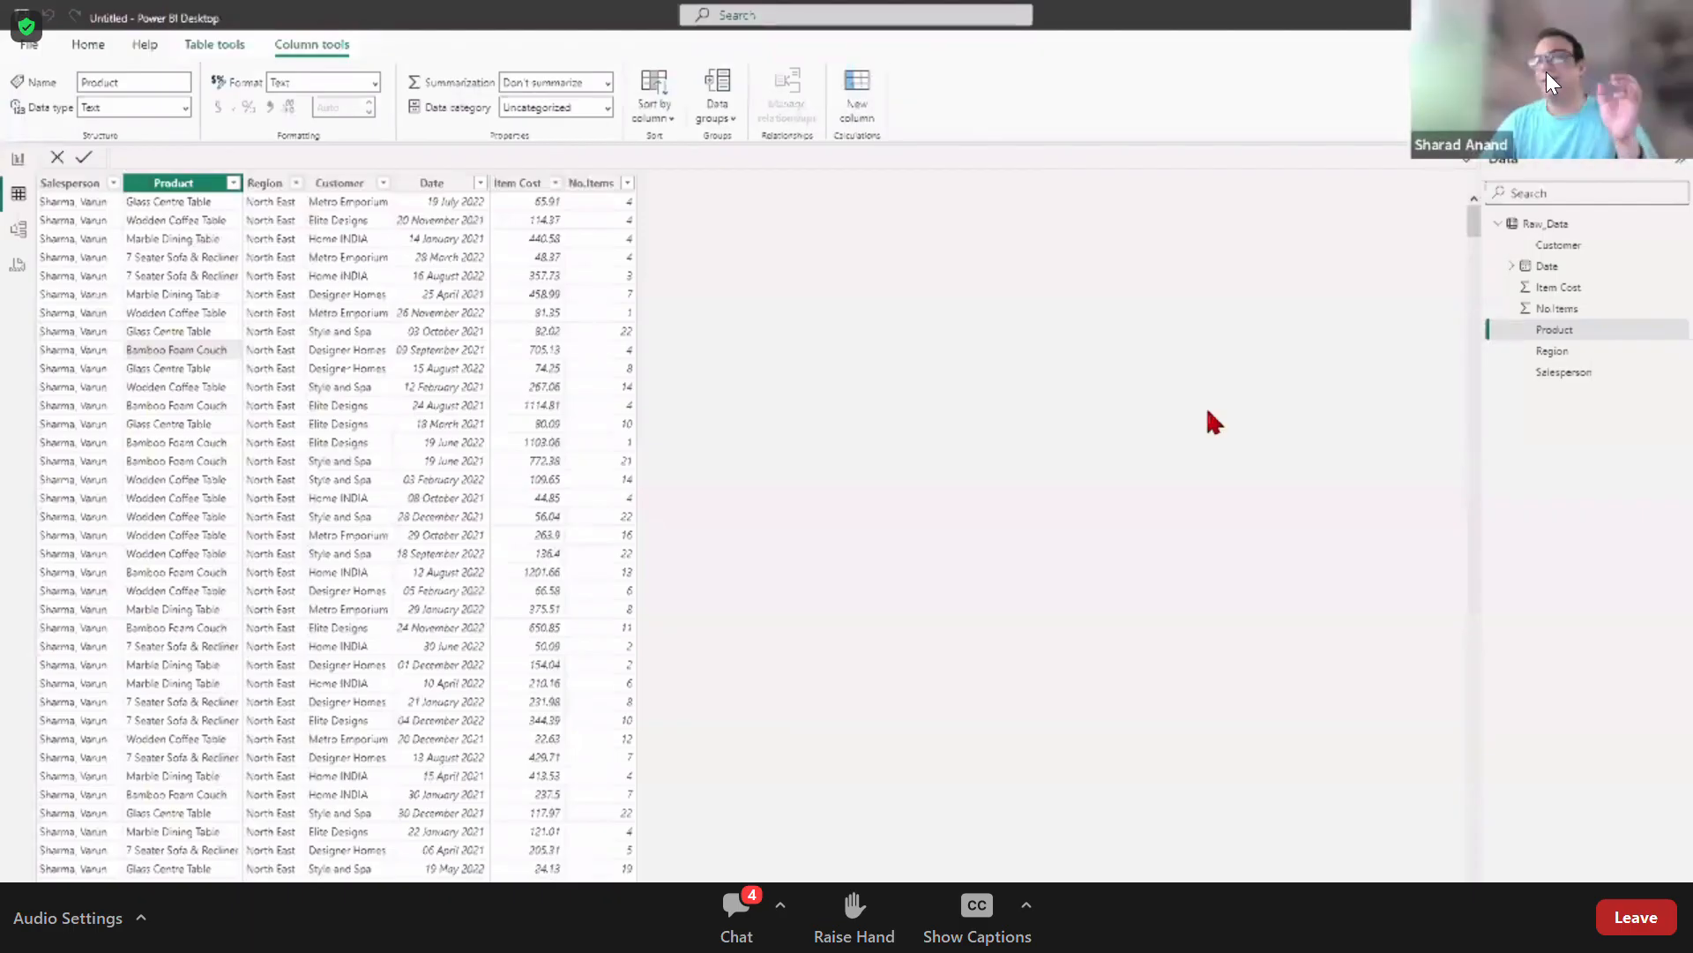
{"action": "left_click", "coordinate": [857, 88]}
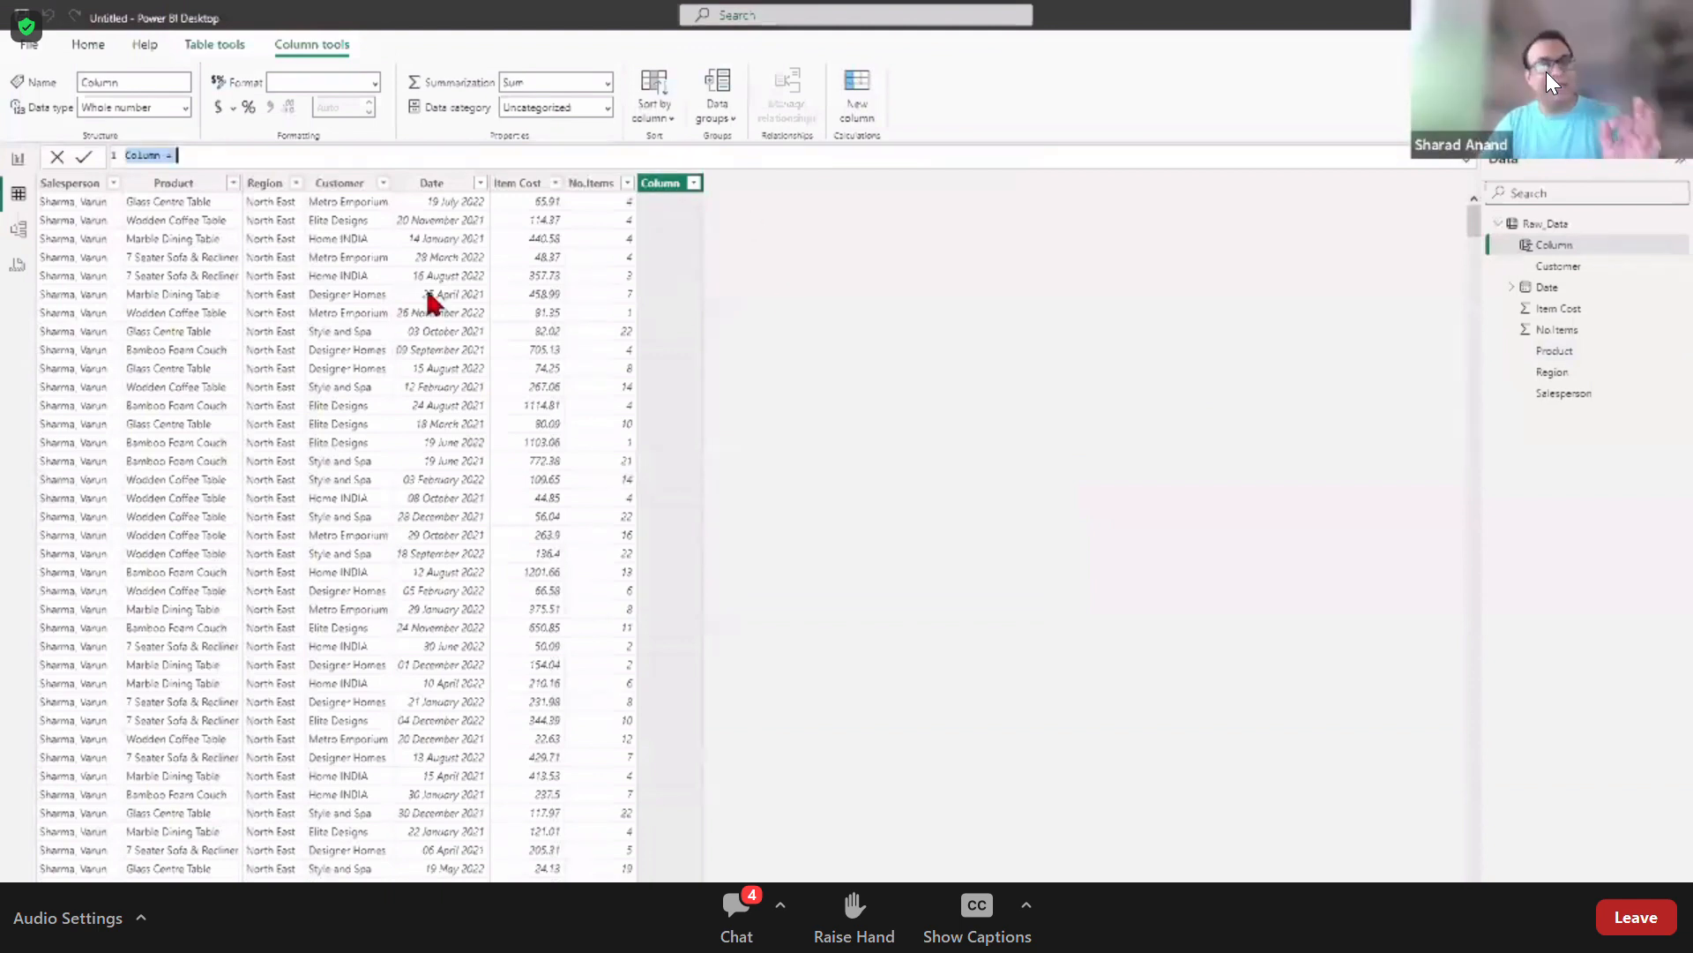
{"action": "key", "text": "Escape"}
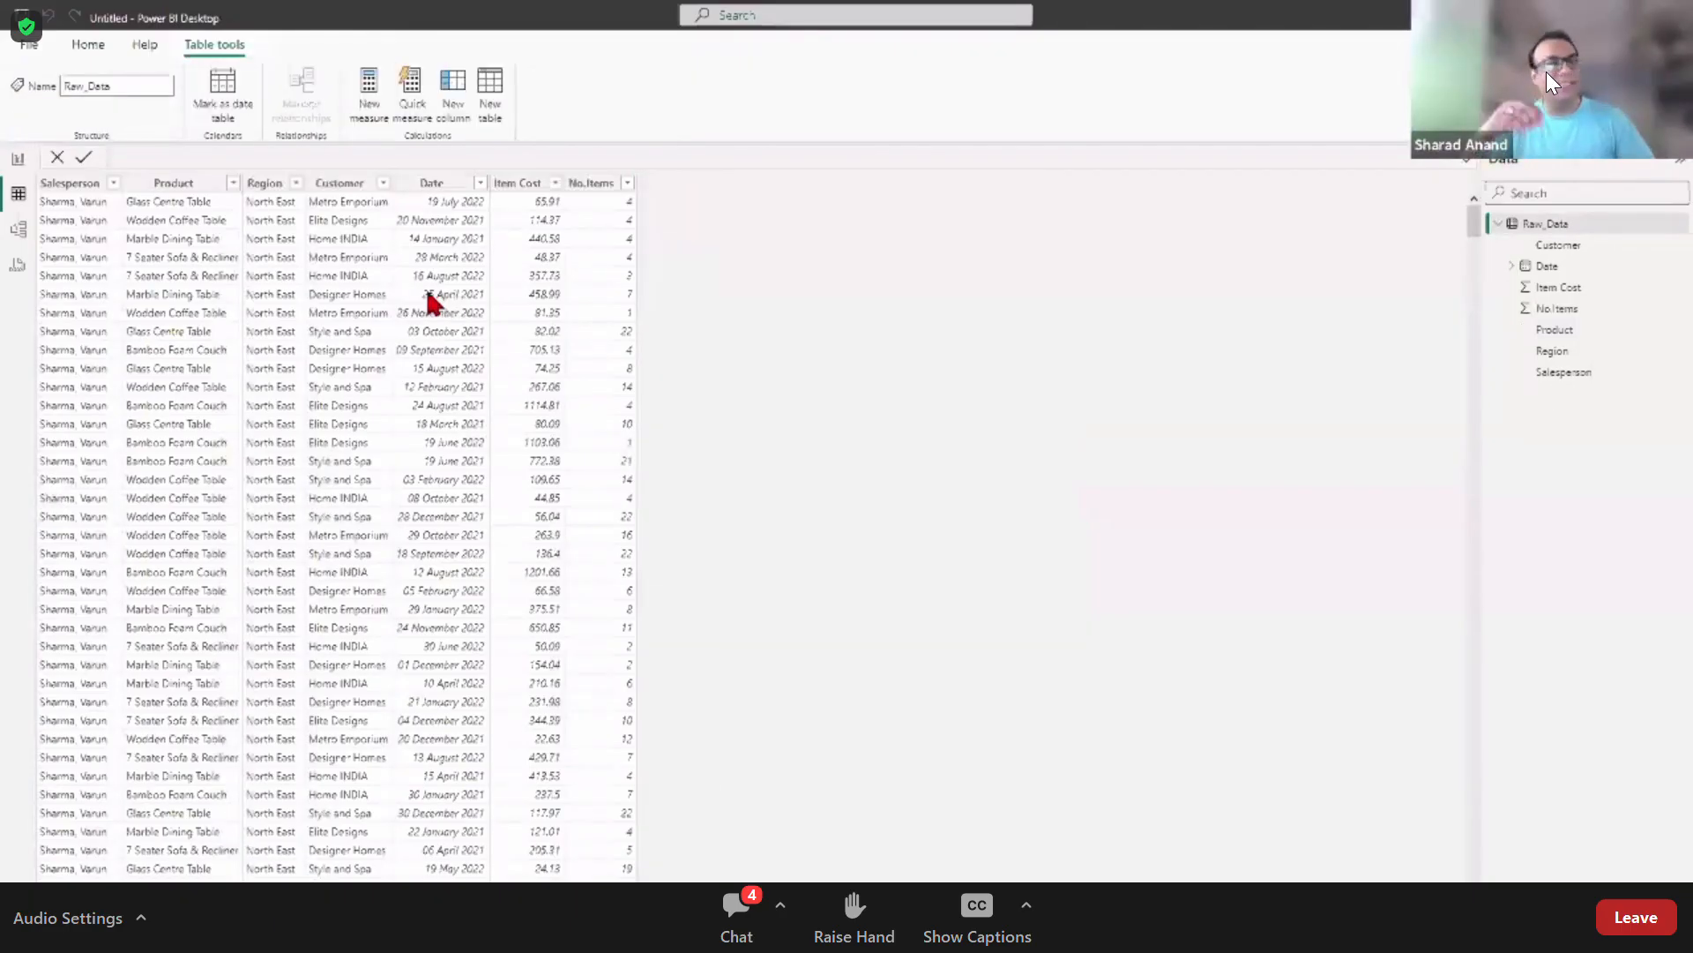
{"action": "left_click", "coordinate": [427, 296]}
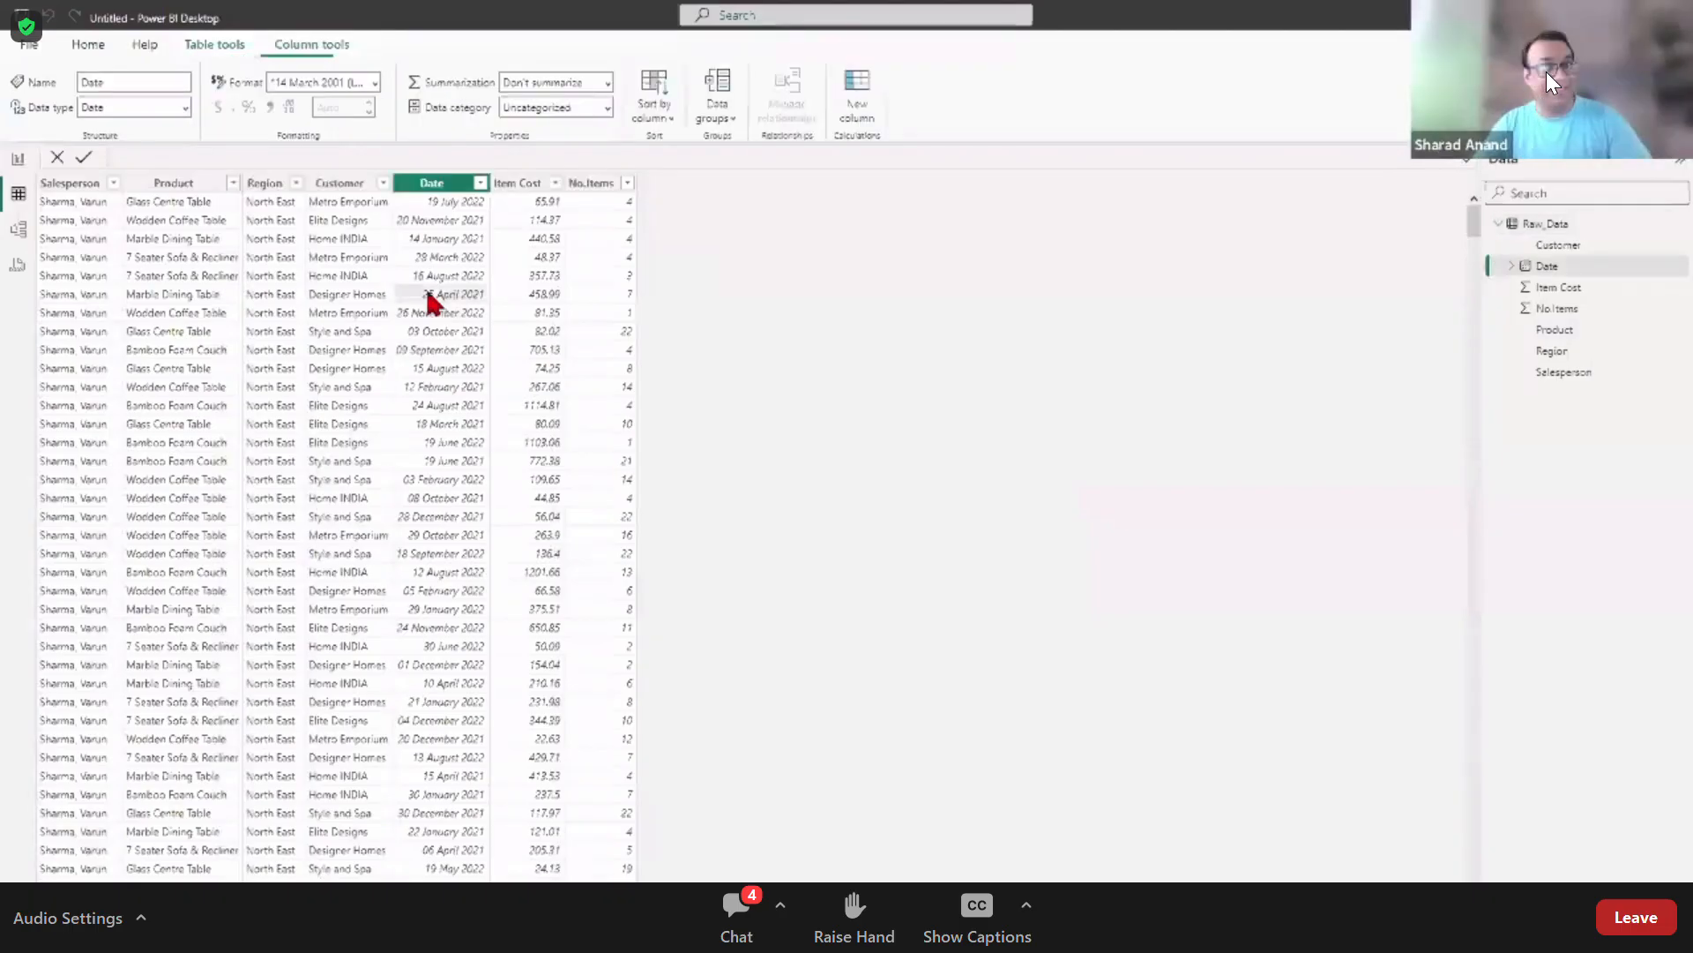
Step: Add a calculated column to Raw_Data with the formula Revenue = Raw_Data[Item Cost] * Raw_Data[No.Items]
{"action": "left_click", "coordinate": [860, 106]}
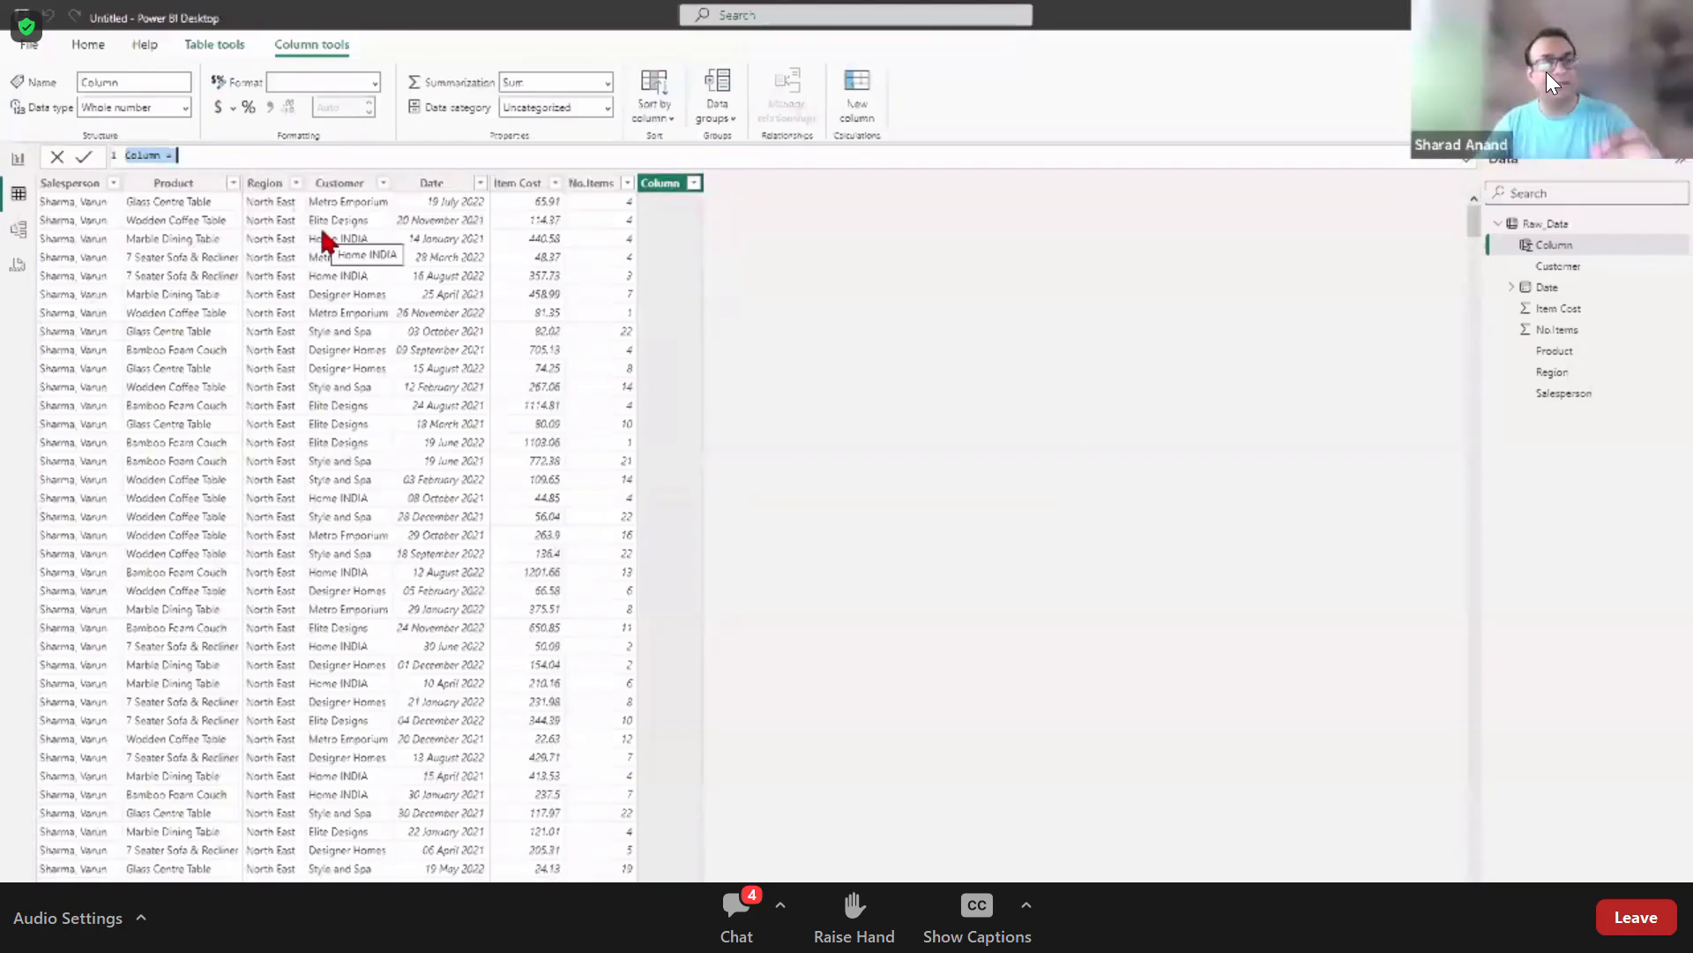
{"action": "left_click", "coordinate": [142, 156]}
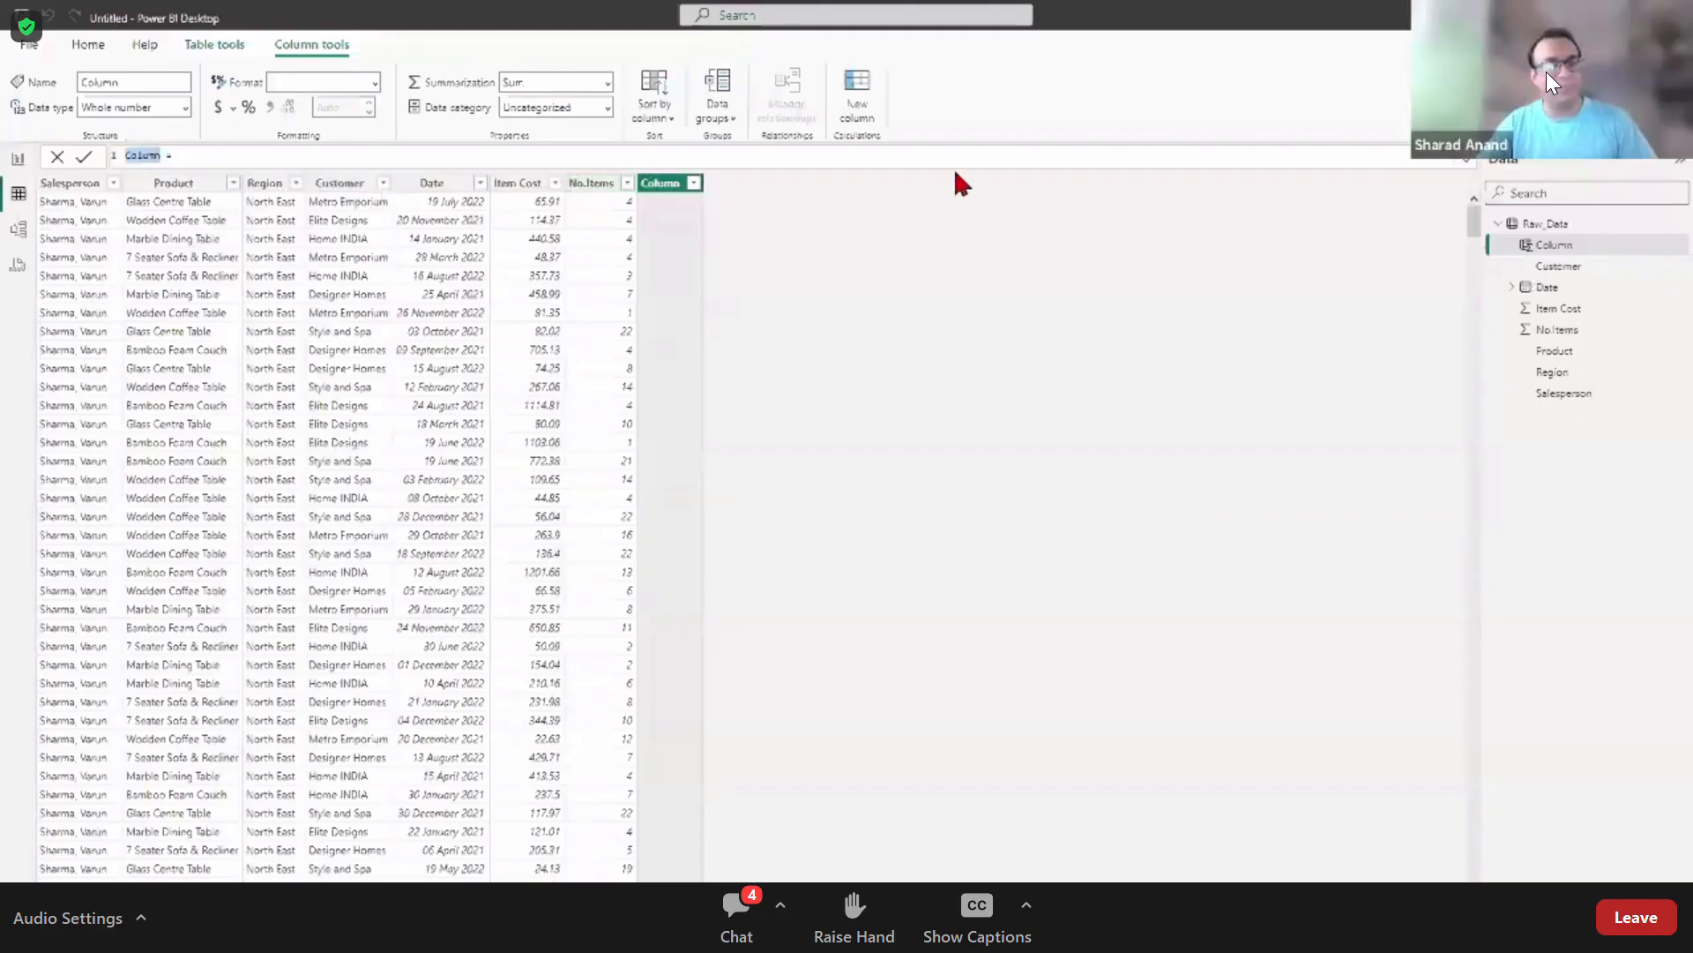
{"action": "type", "text": "N"}
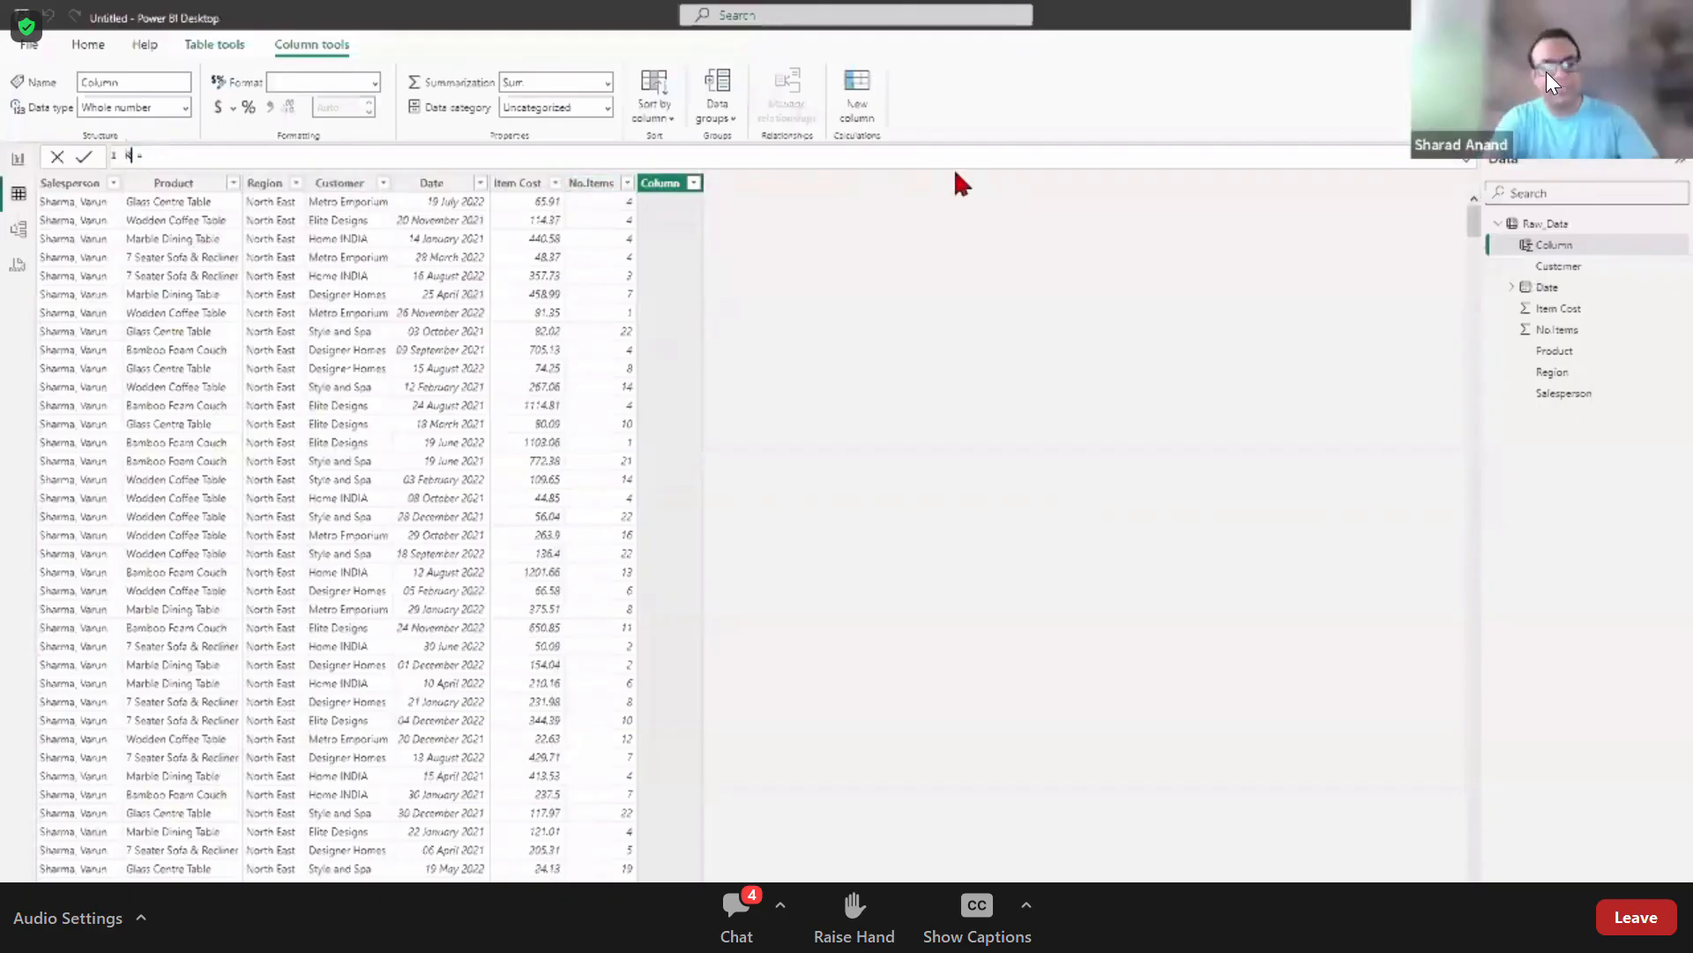
{"action": "type", "text": "evenue"}
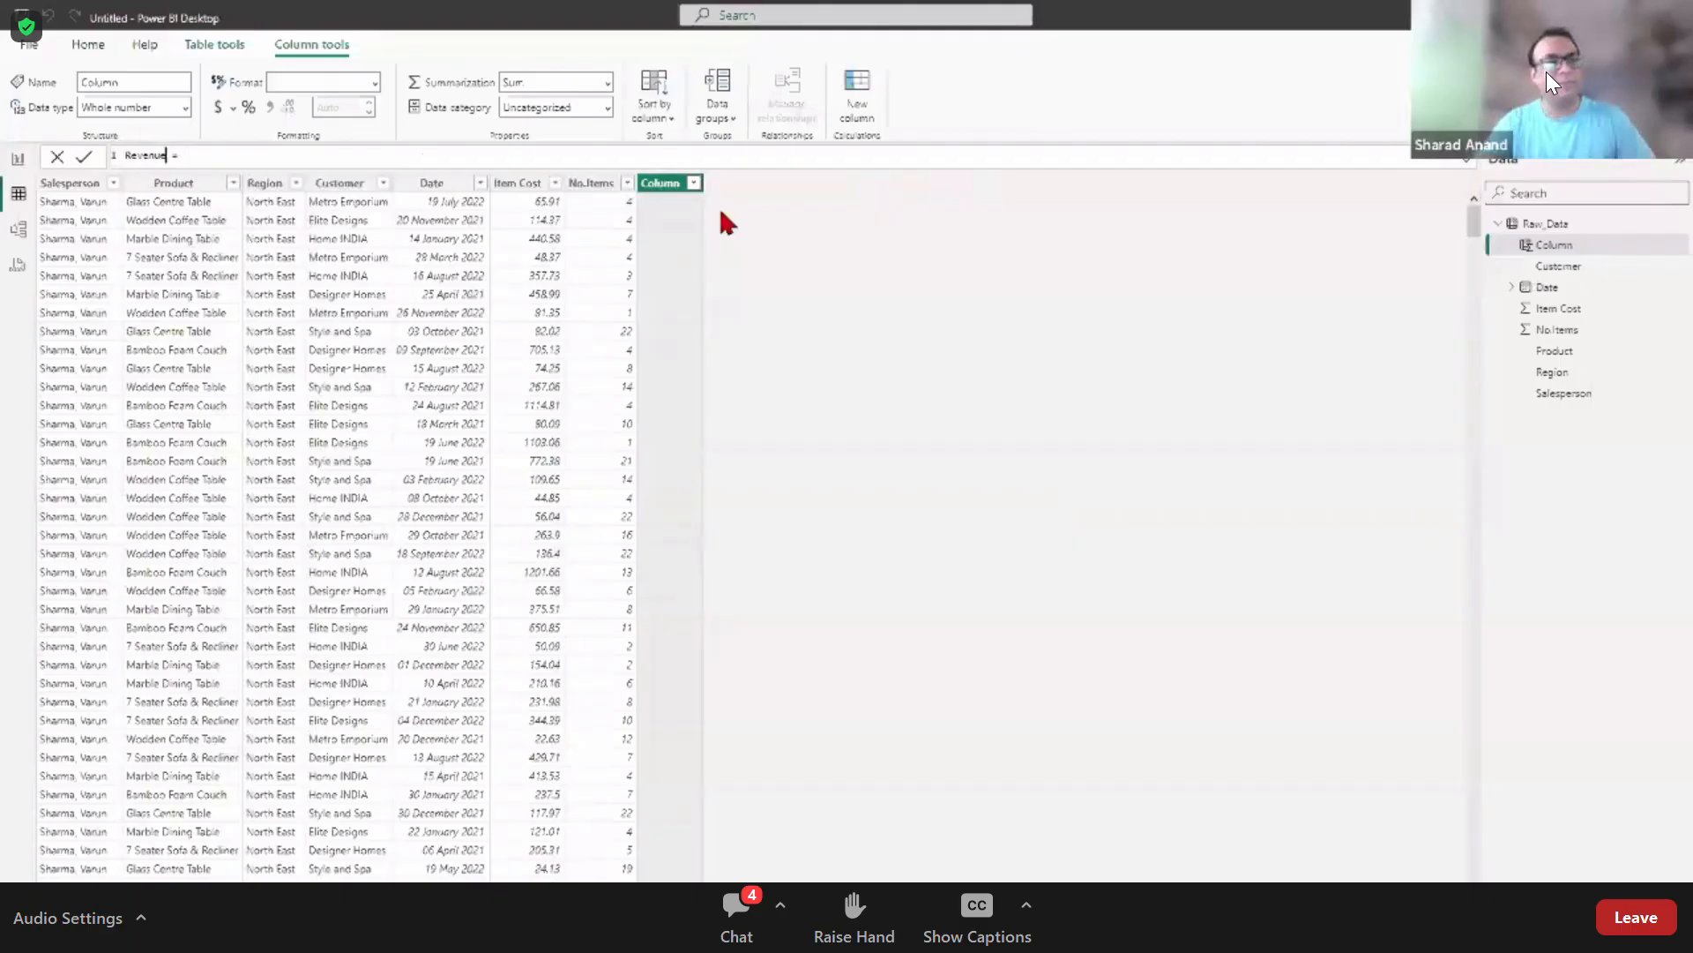
{"action": "left_click", "coordinate": [325, 155]}
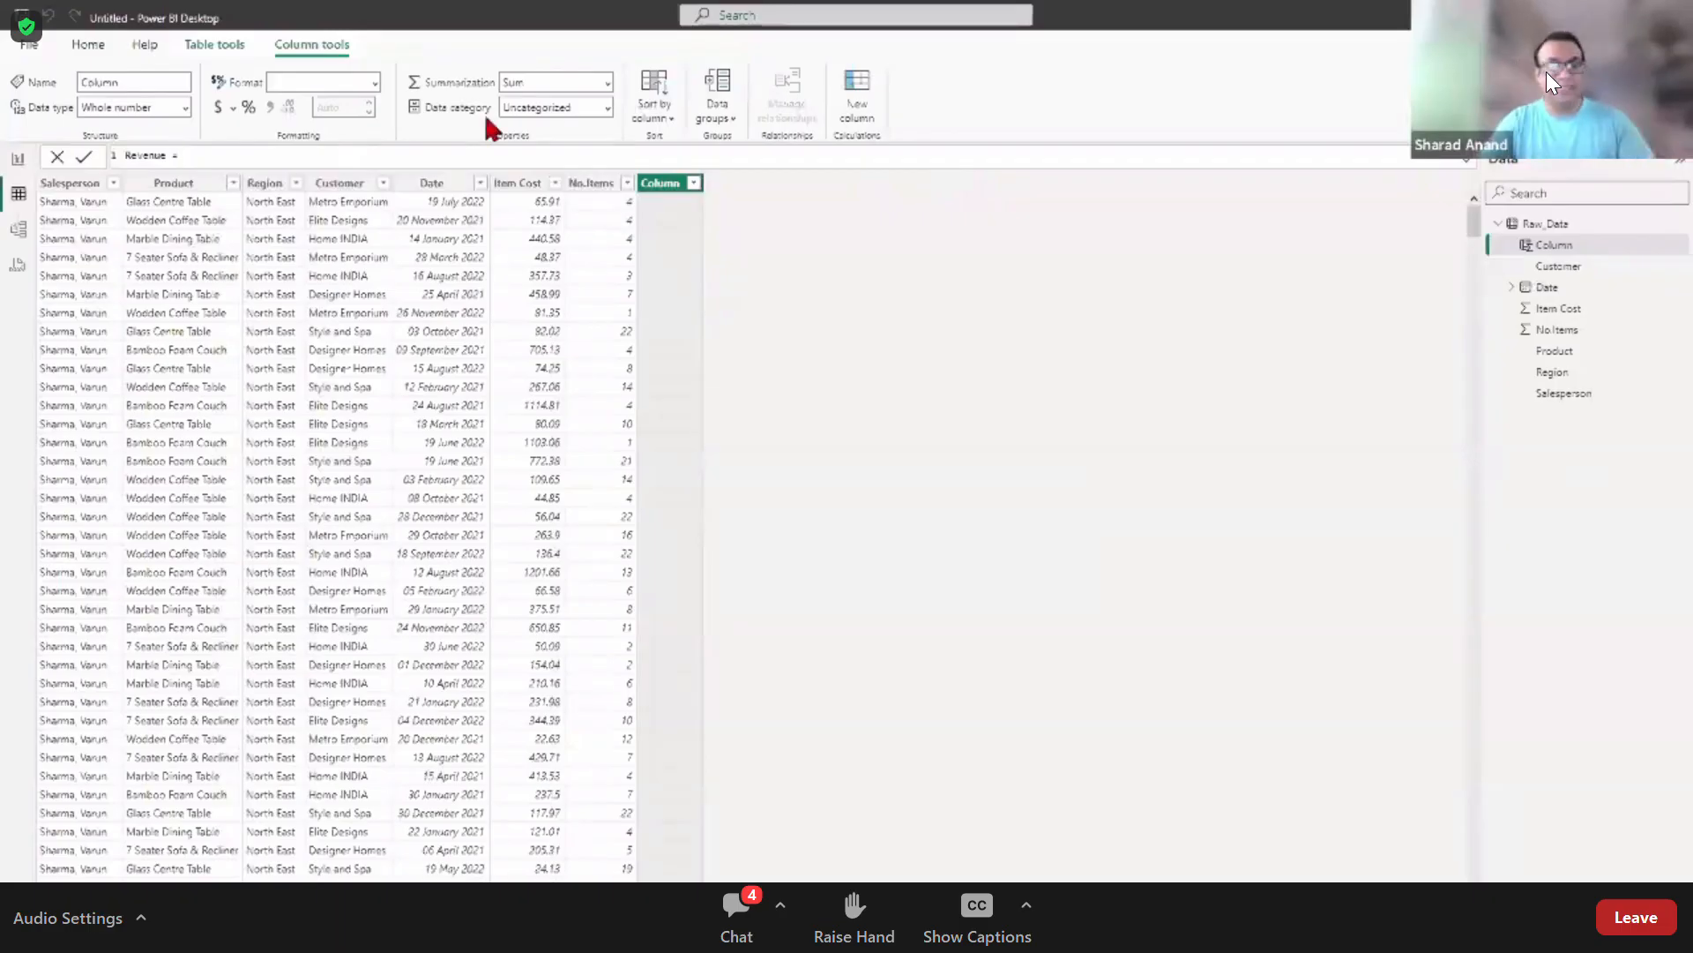
{"action": "type", "text": "I"}
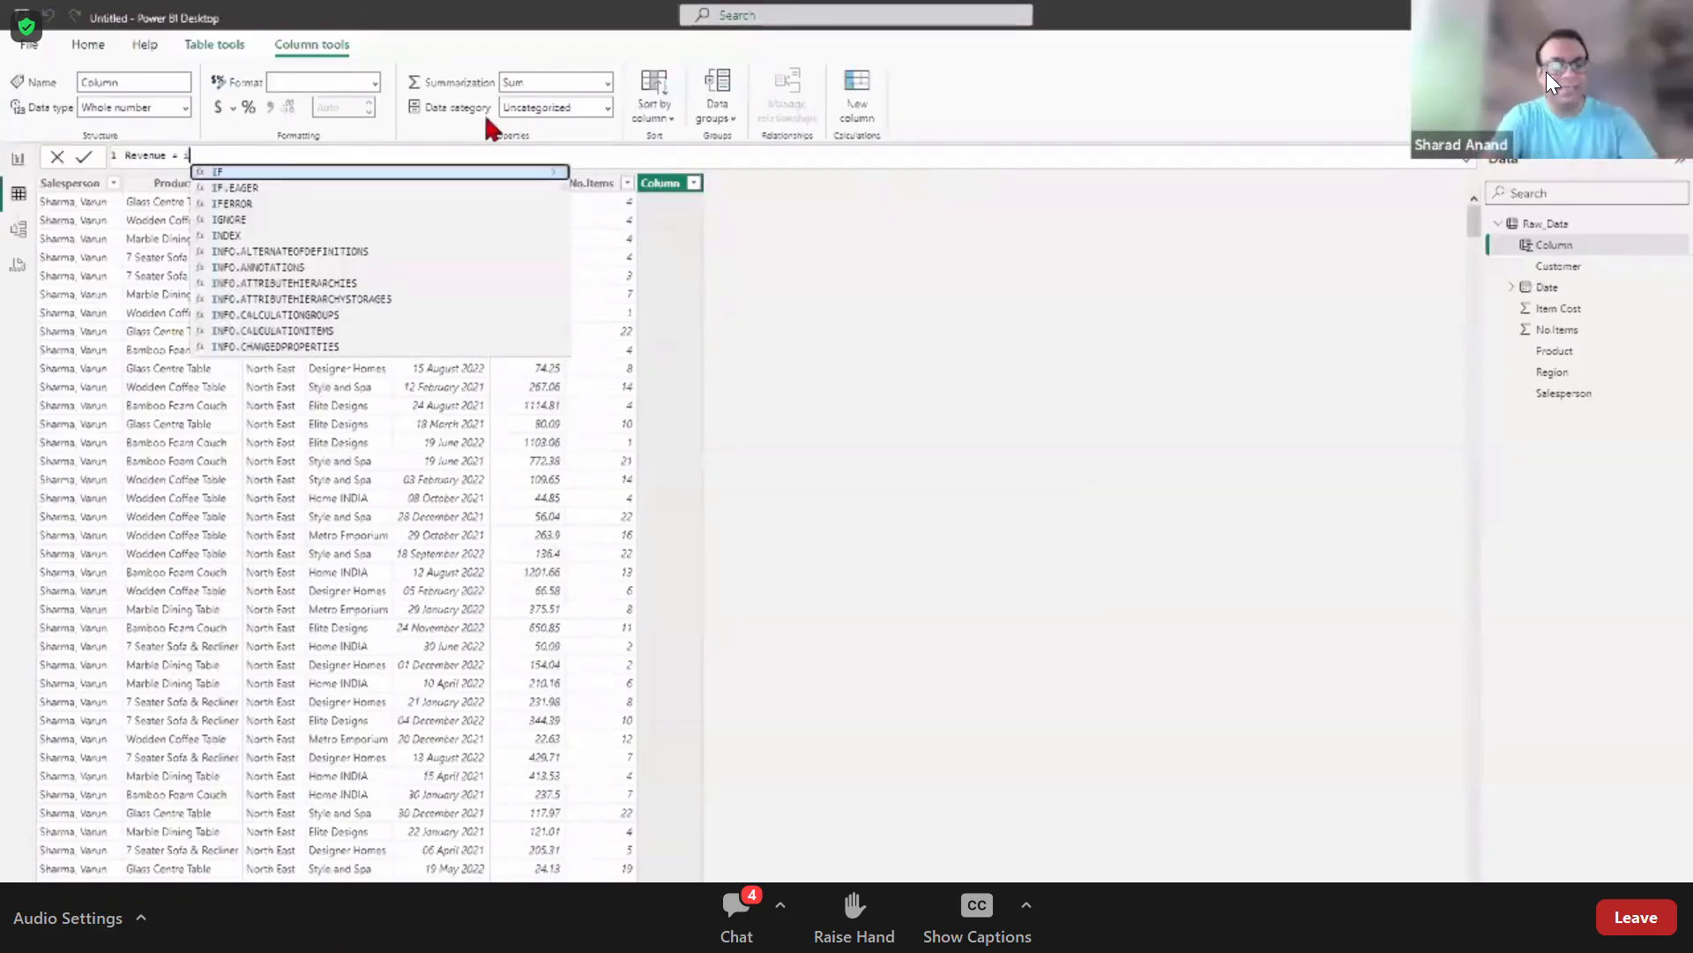
{"action": "type", "text": "tem"}
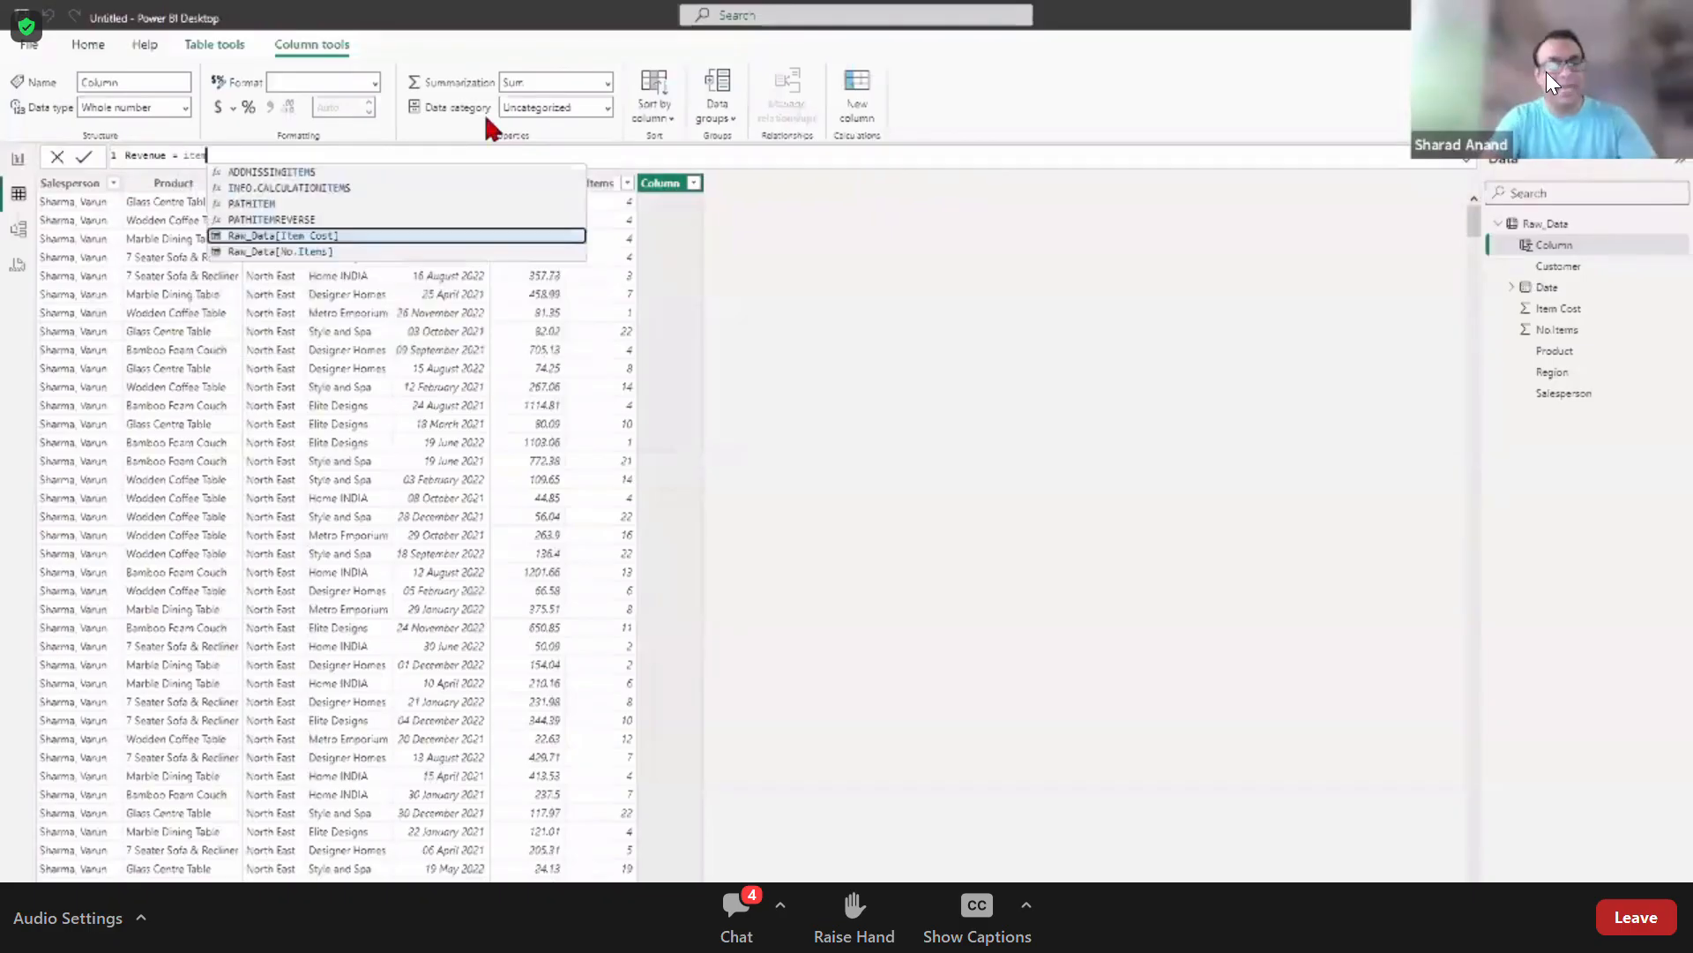
{"action": "left_click", "coordinate": [308, 238]}
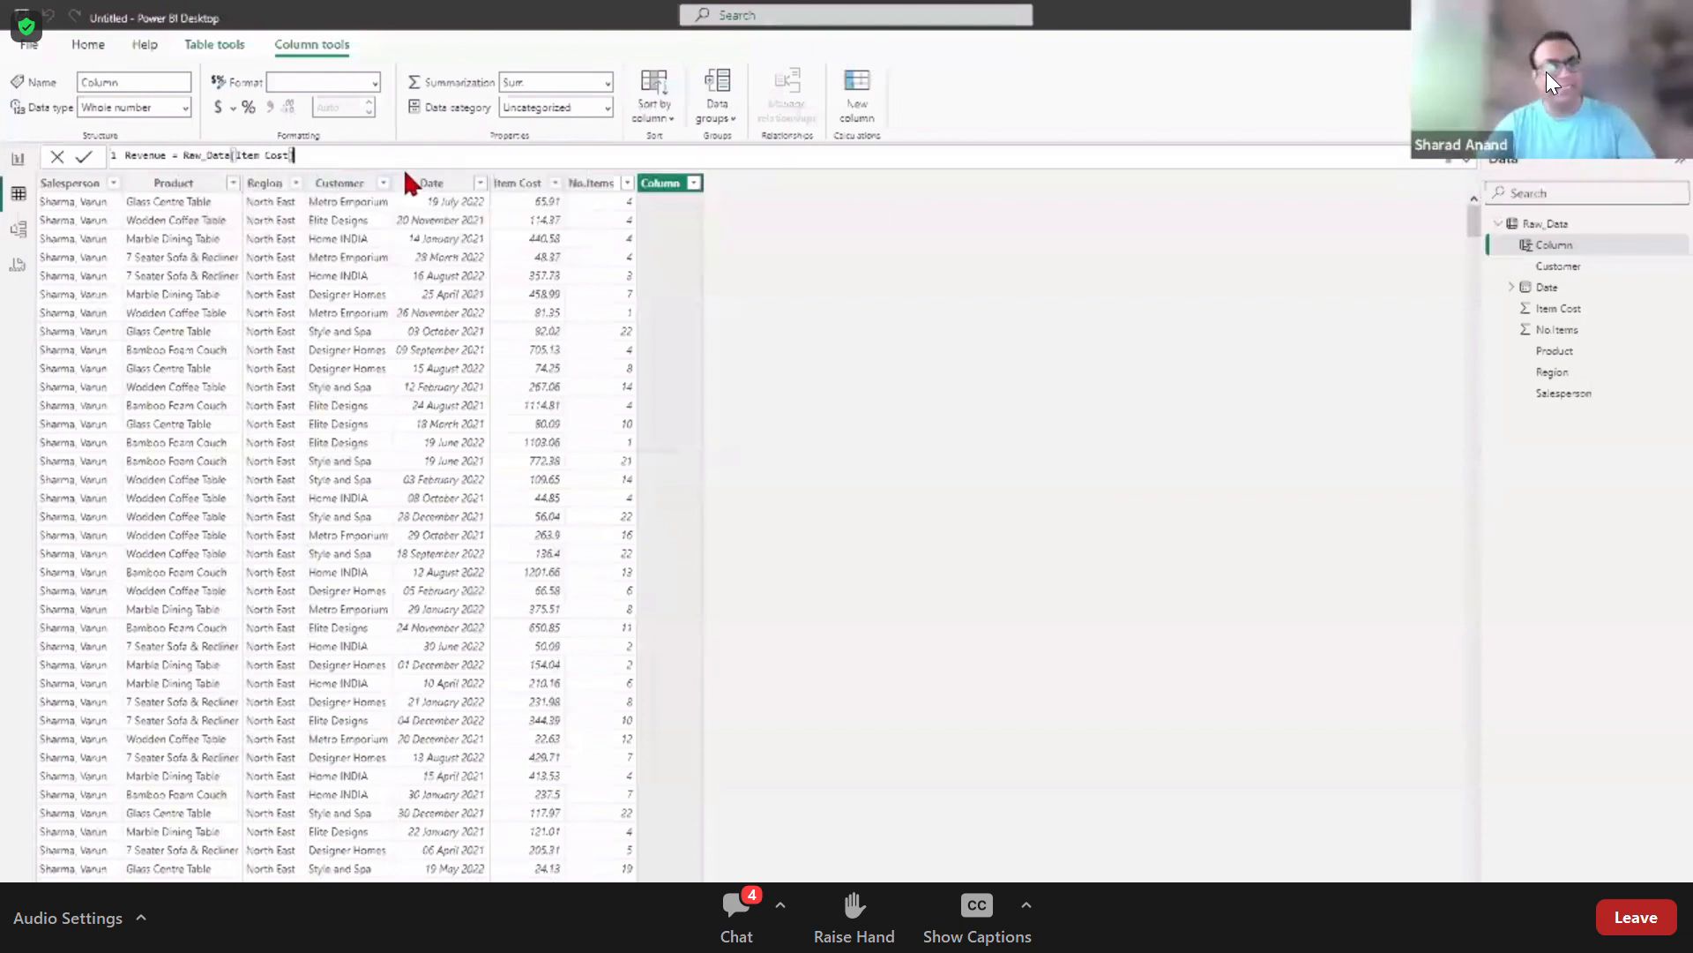
{"action": "type", "text": "* no"}
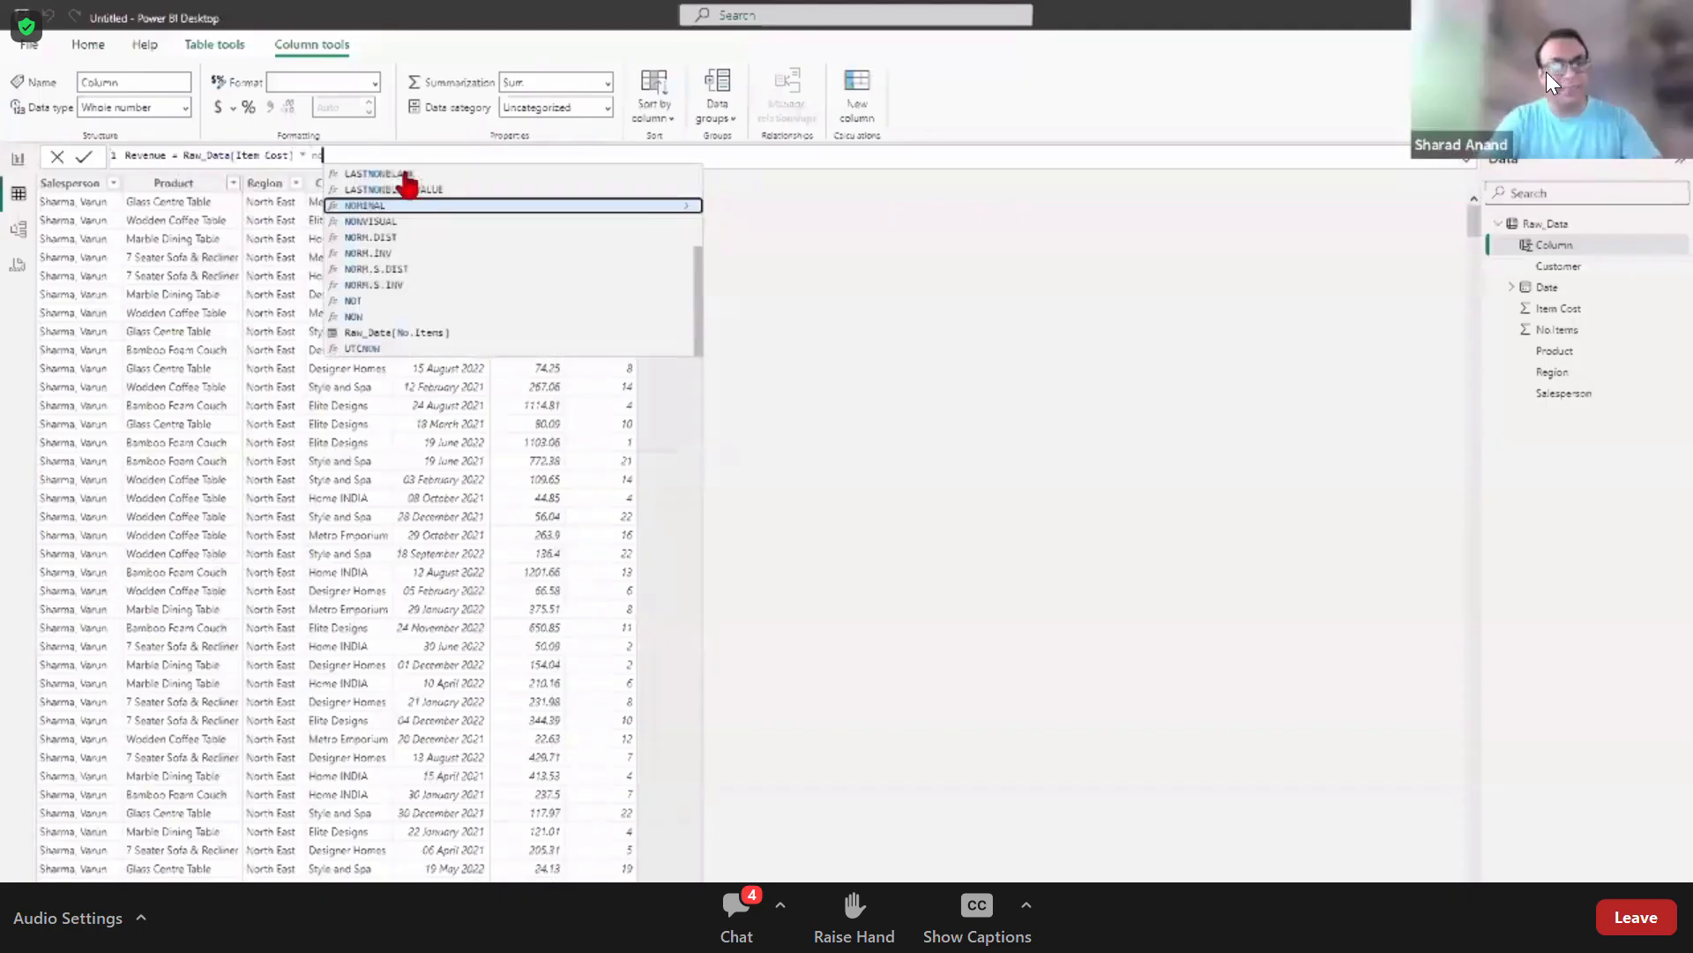
{"action": "type", "text": "."}
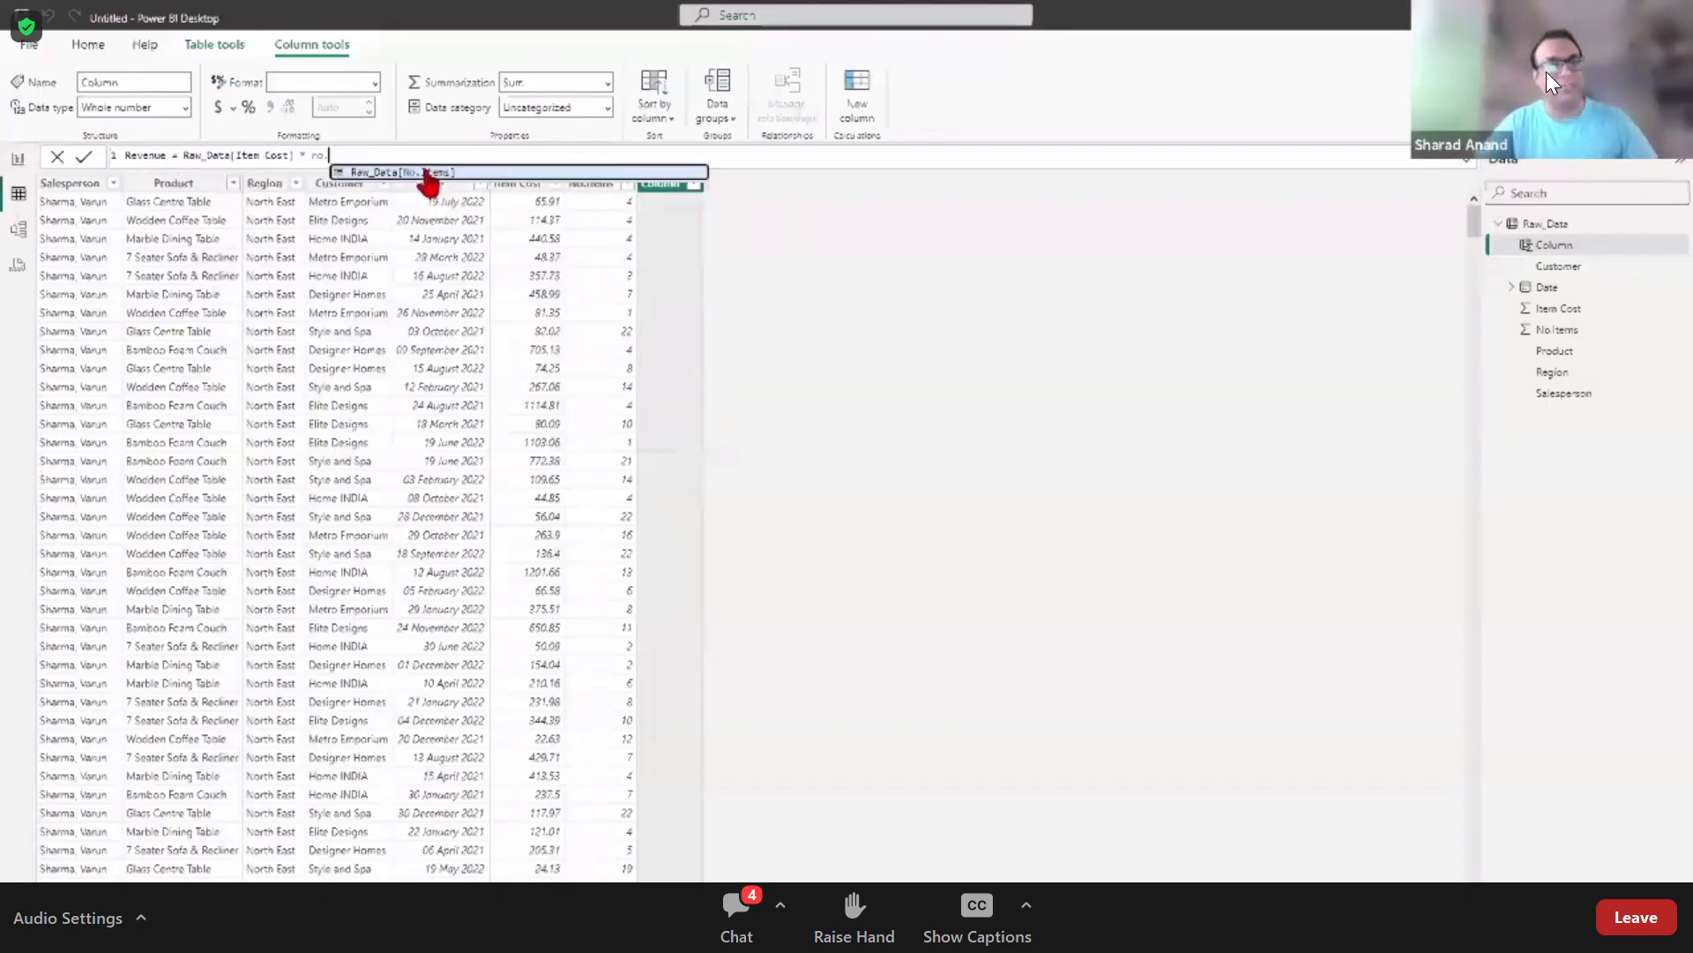
{"action": "left_click", "coordinate": [429, 173]}
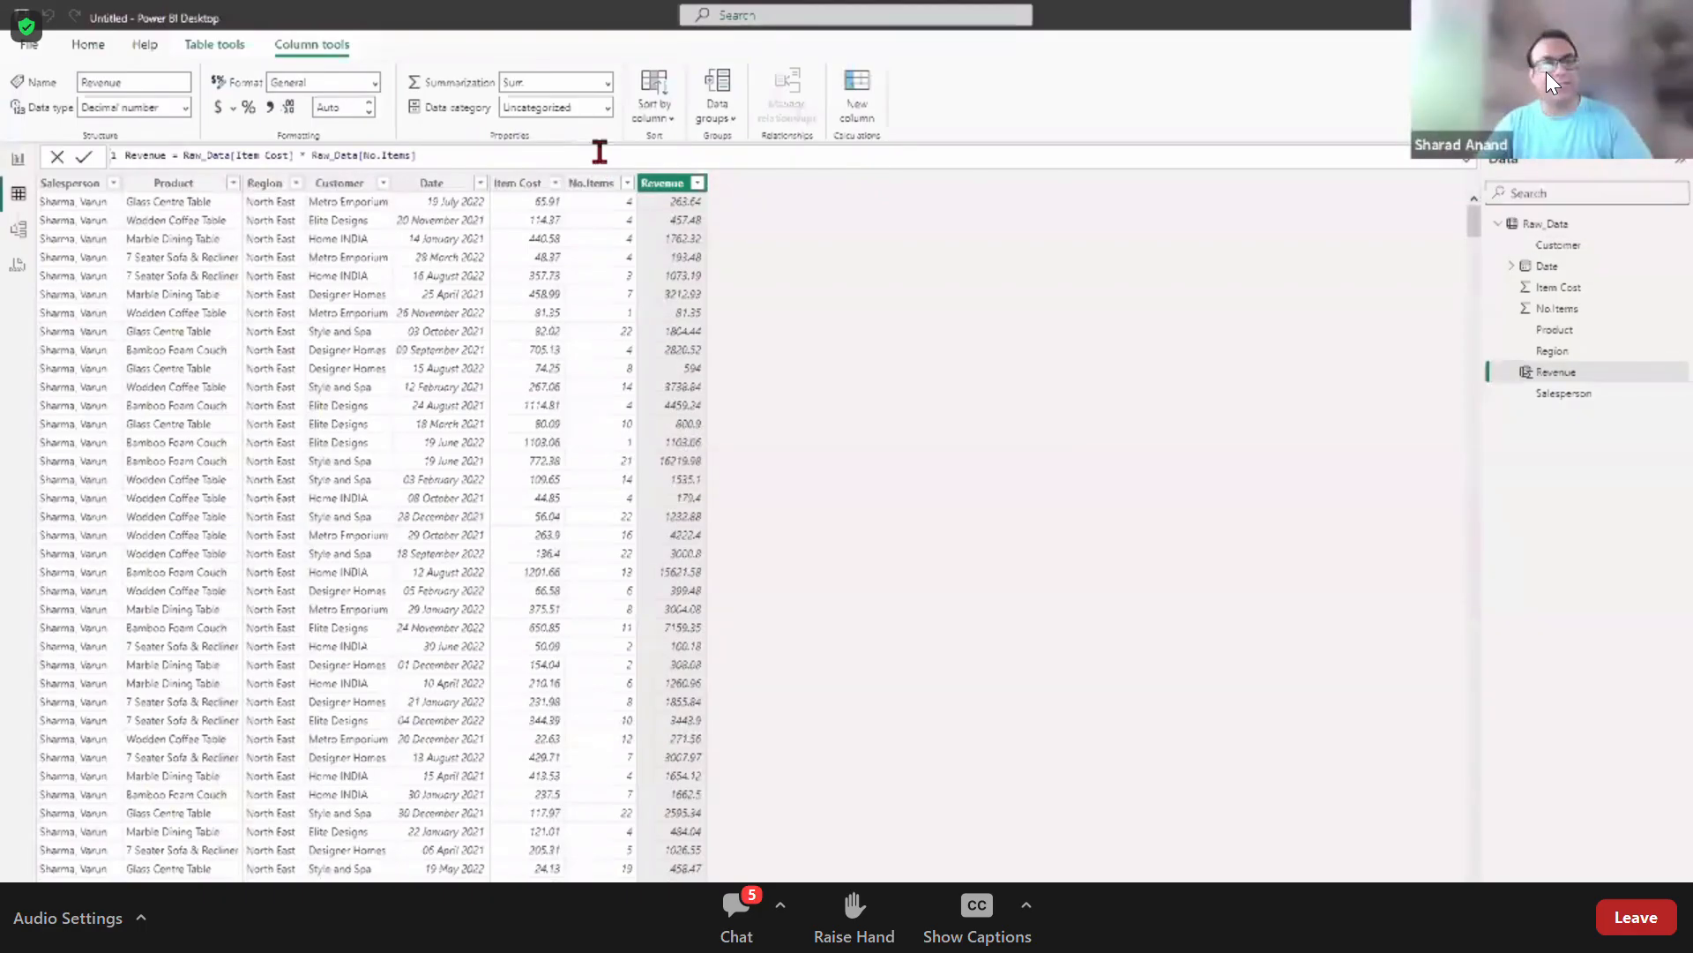
{"action": "key", "text": "ctrl+a"}
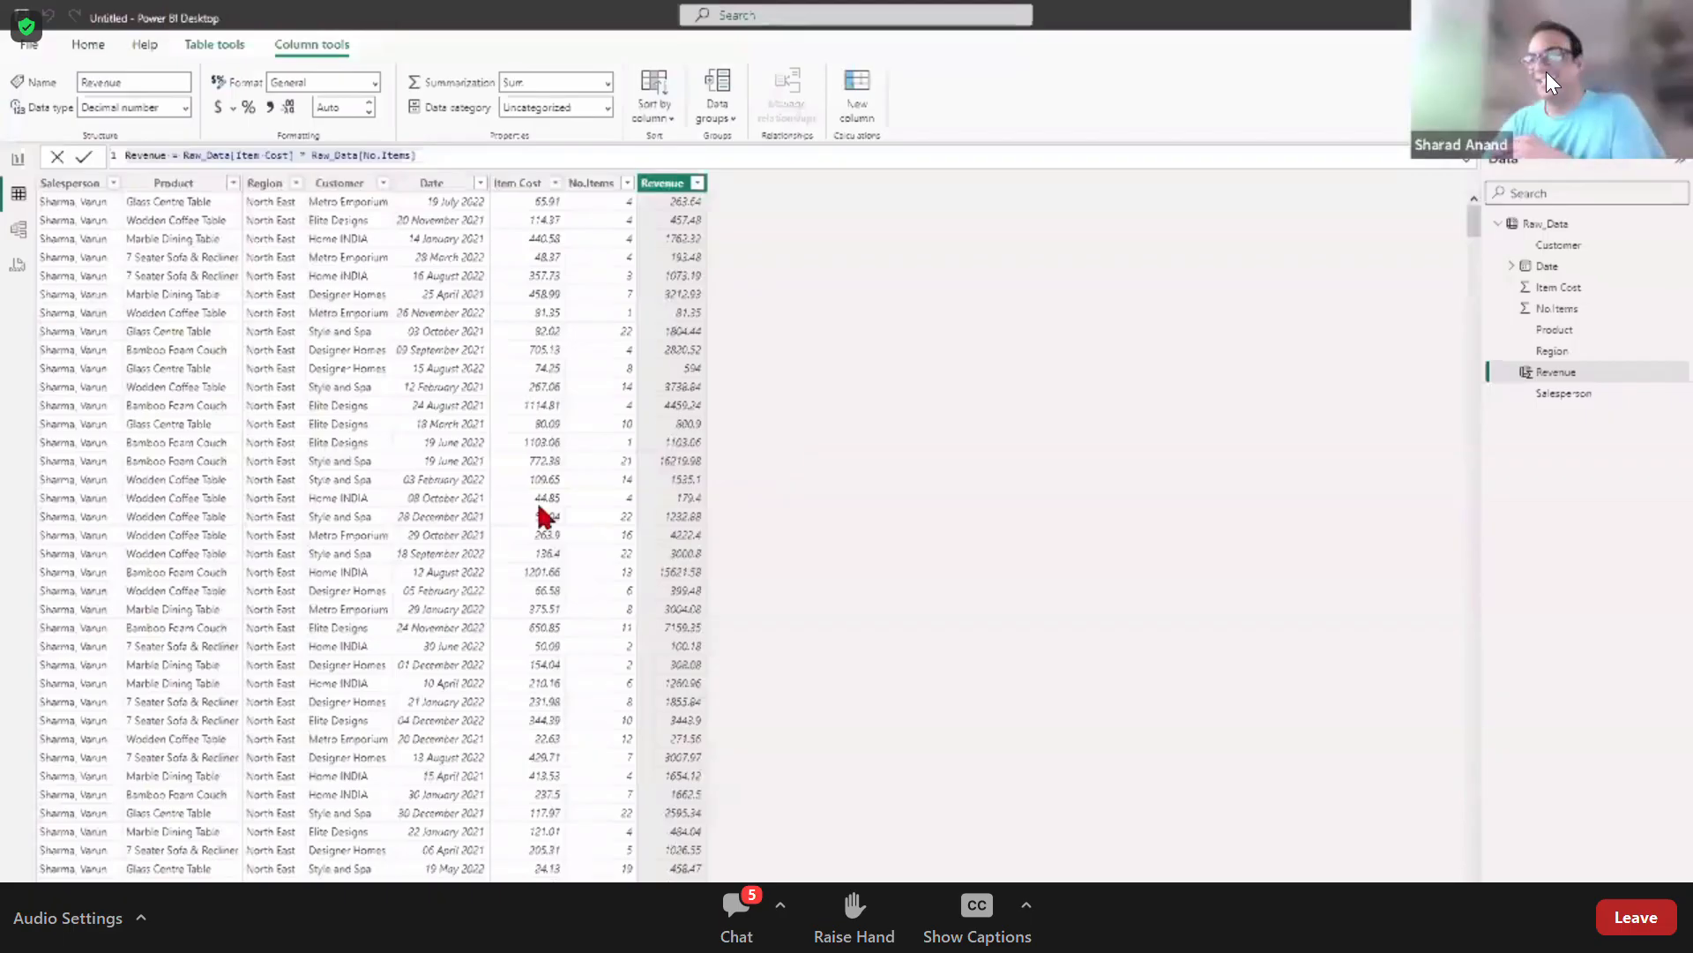
{"action": "left_click", "coordinate": [582, 441]}
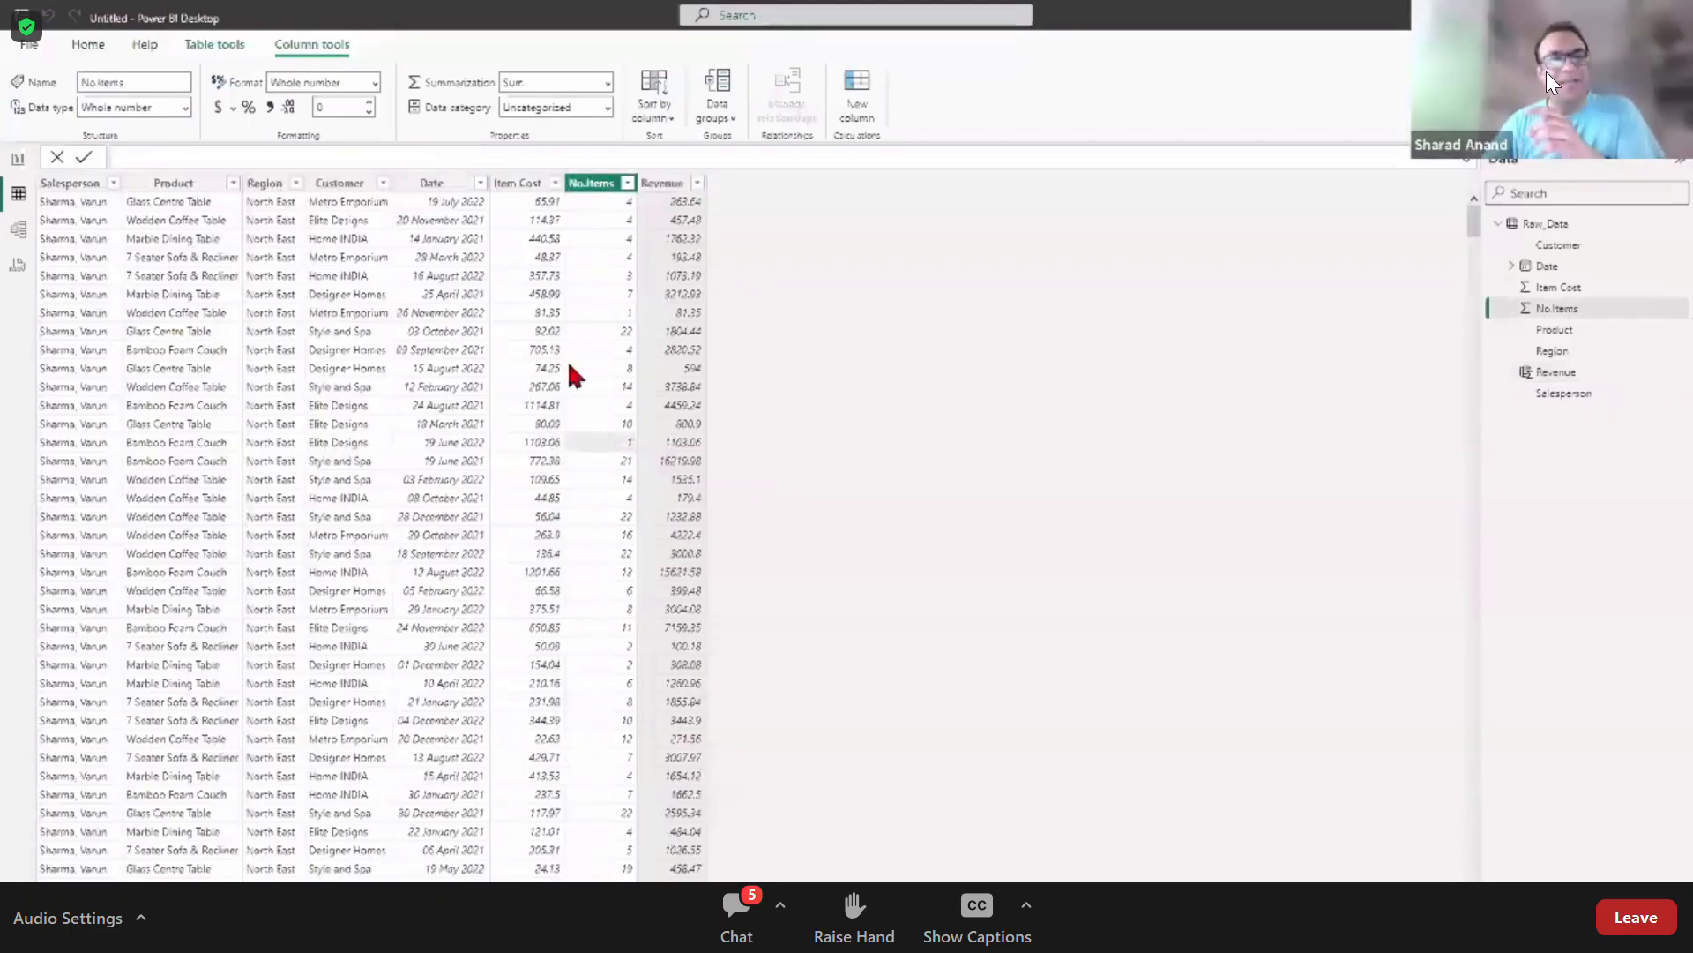
{"action": "left_click", "coordinate": [663, 307]}
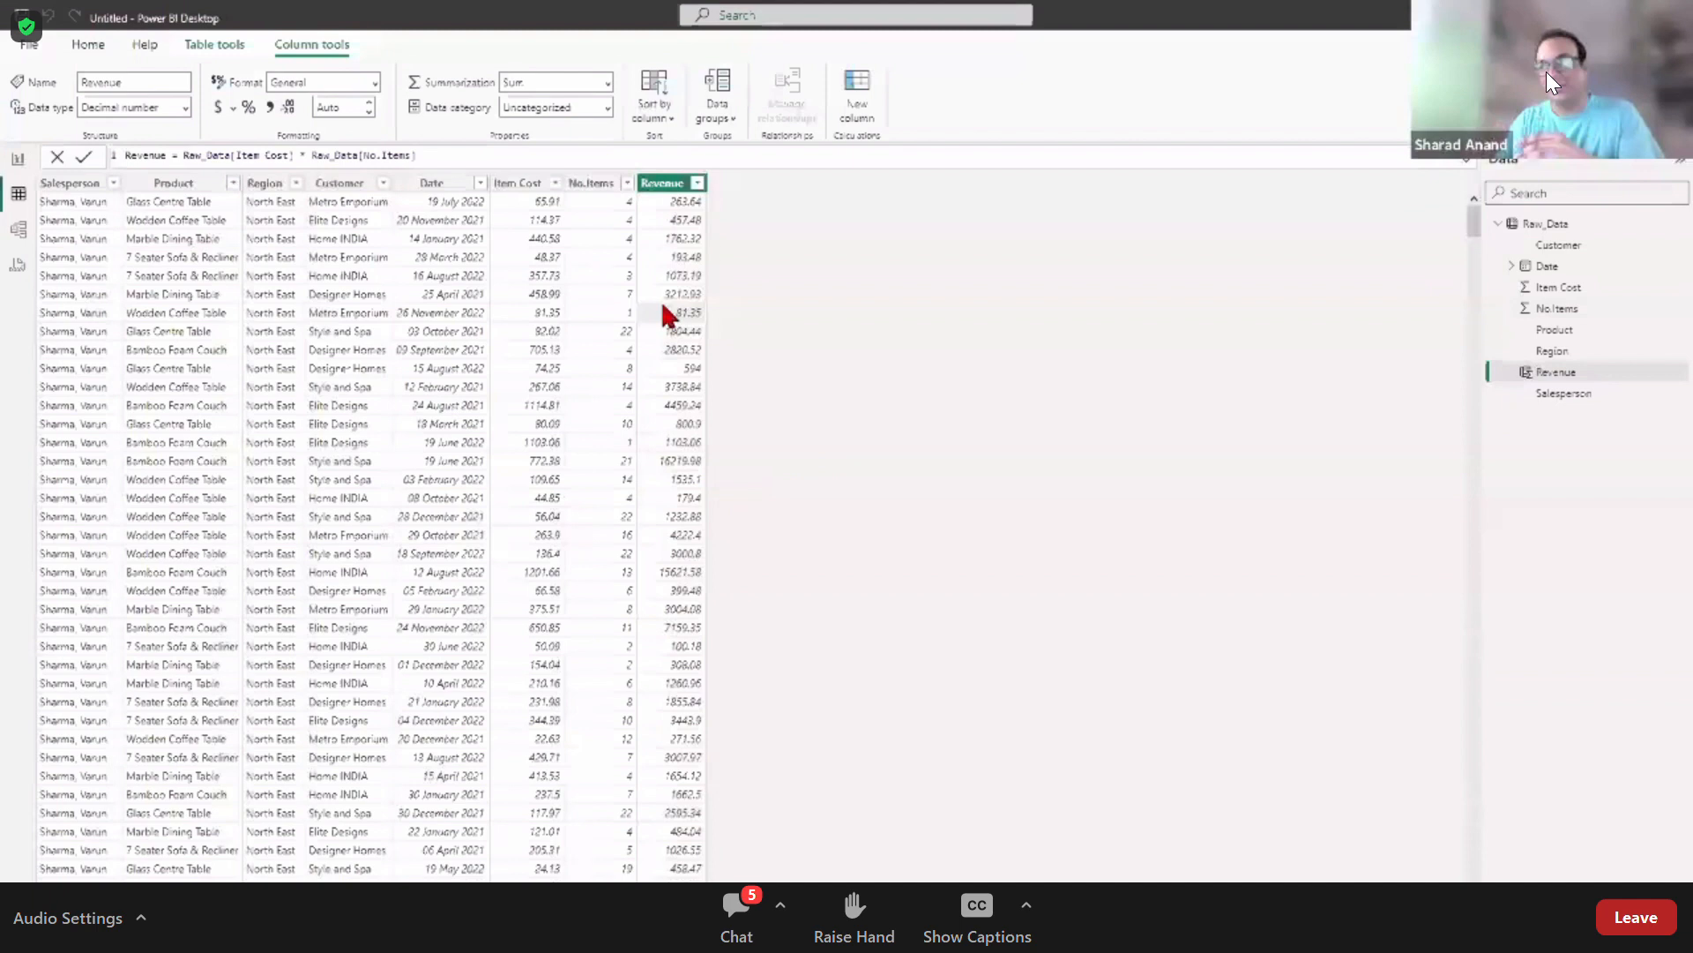
Step: Add another calculated column to Raw_Data with the formula Margin = Raw_Data[Revenue] * .2
{"action": "left_click", "coordinate": [860, 88]}
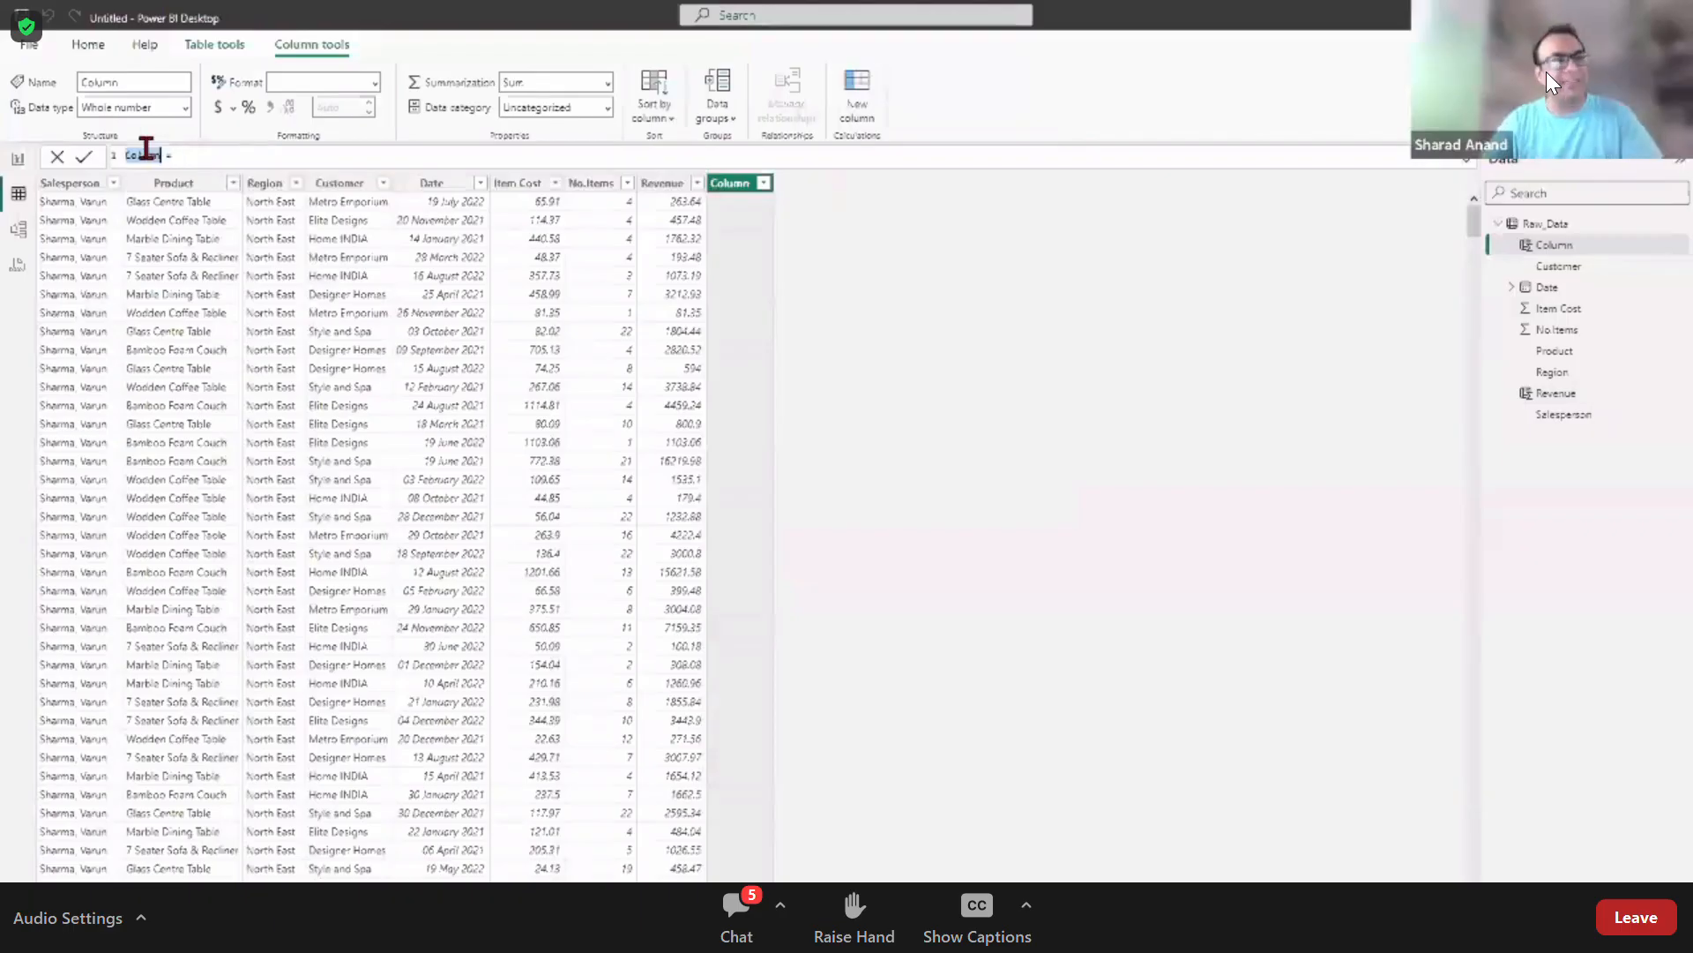
{"action": "type", "text": "Margin"}
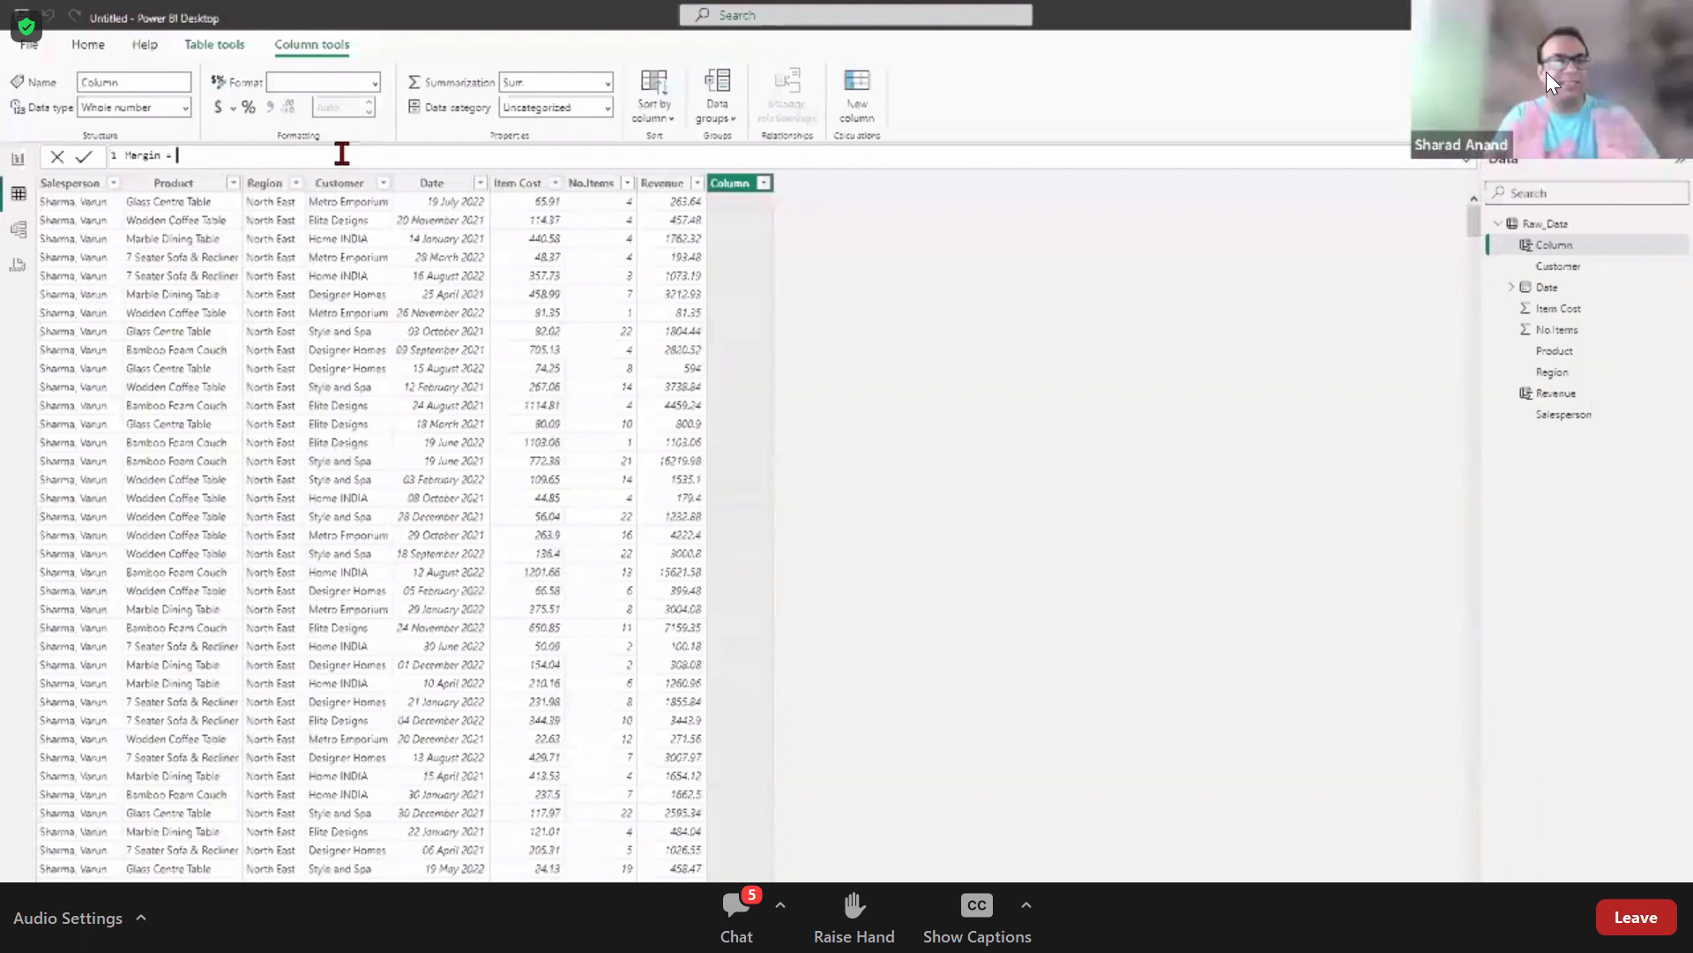
{"action": "type", "text": "reve"}
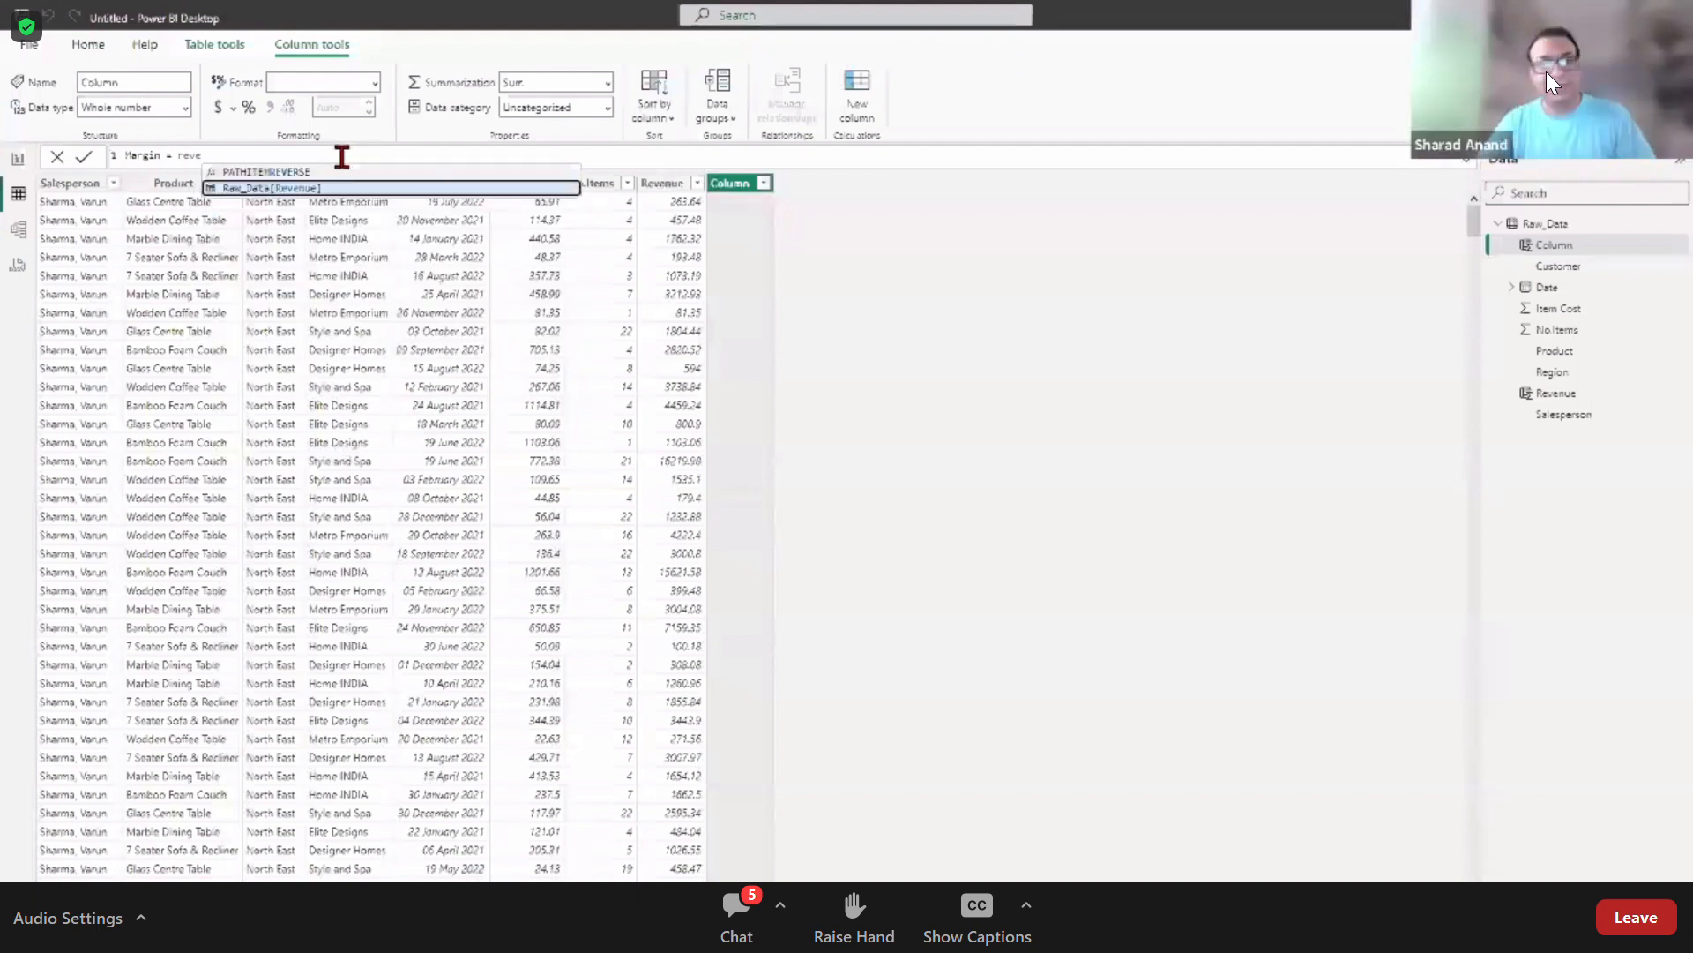
{"action": "key", "text": "Tab"}
{"action": "type", "text": "-"}
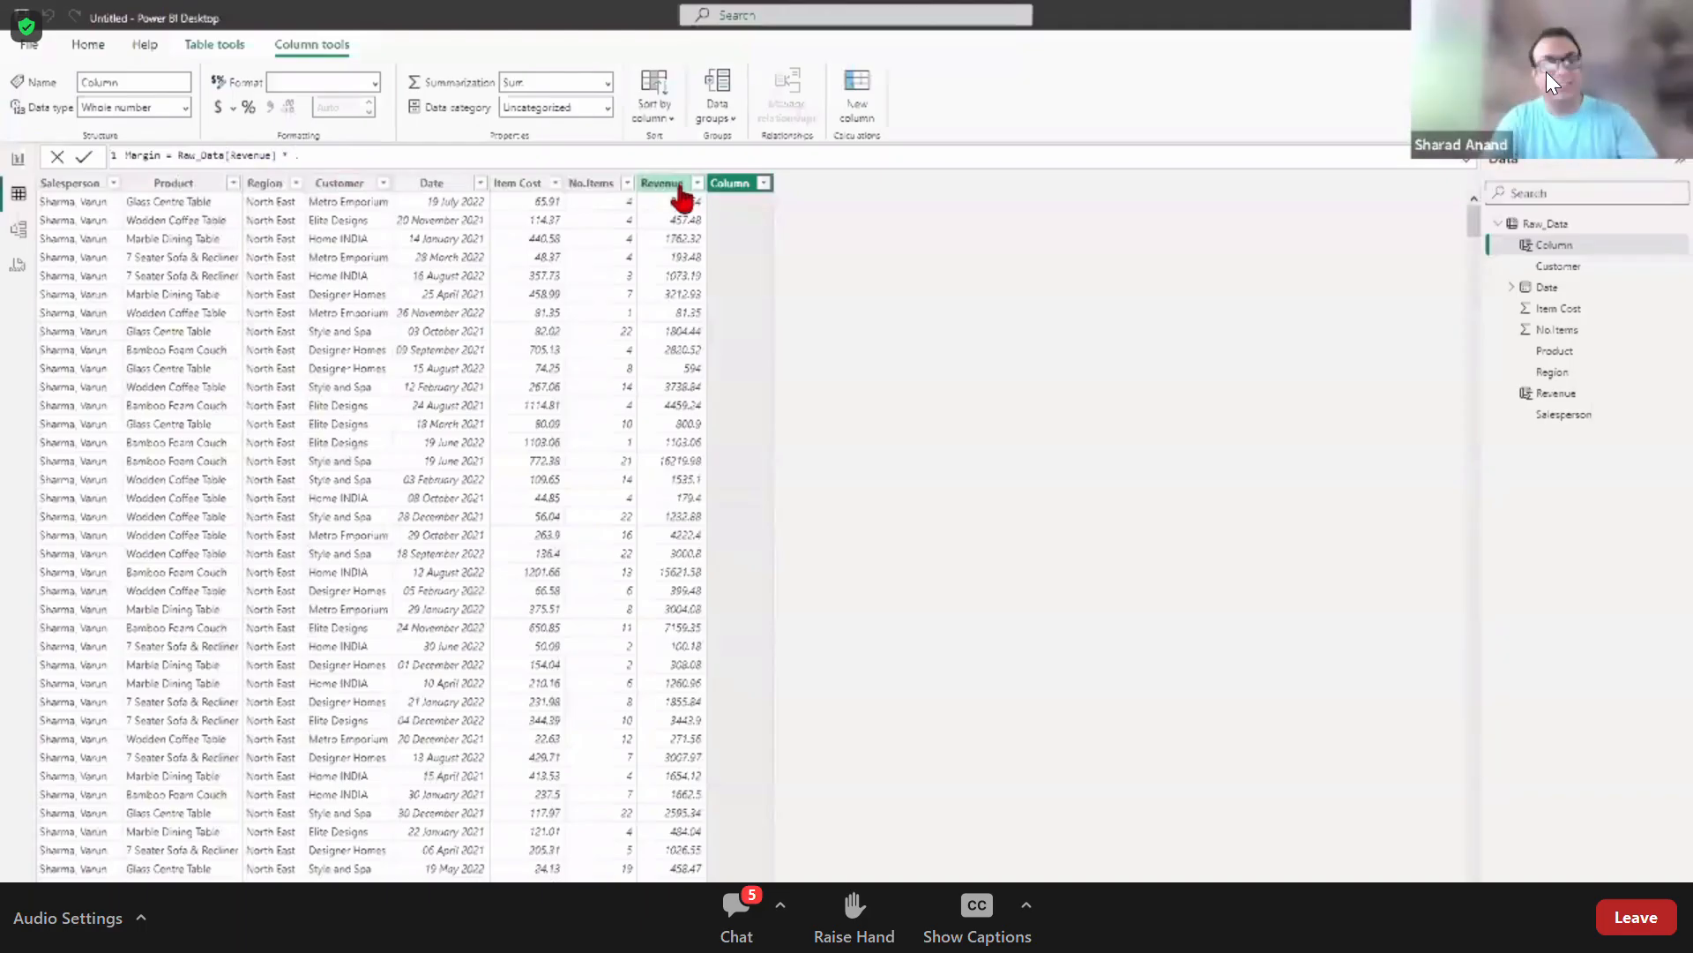
{"action": "type", "text": "2"}
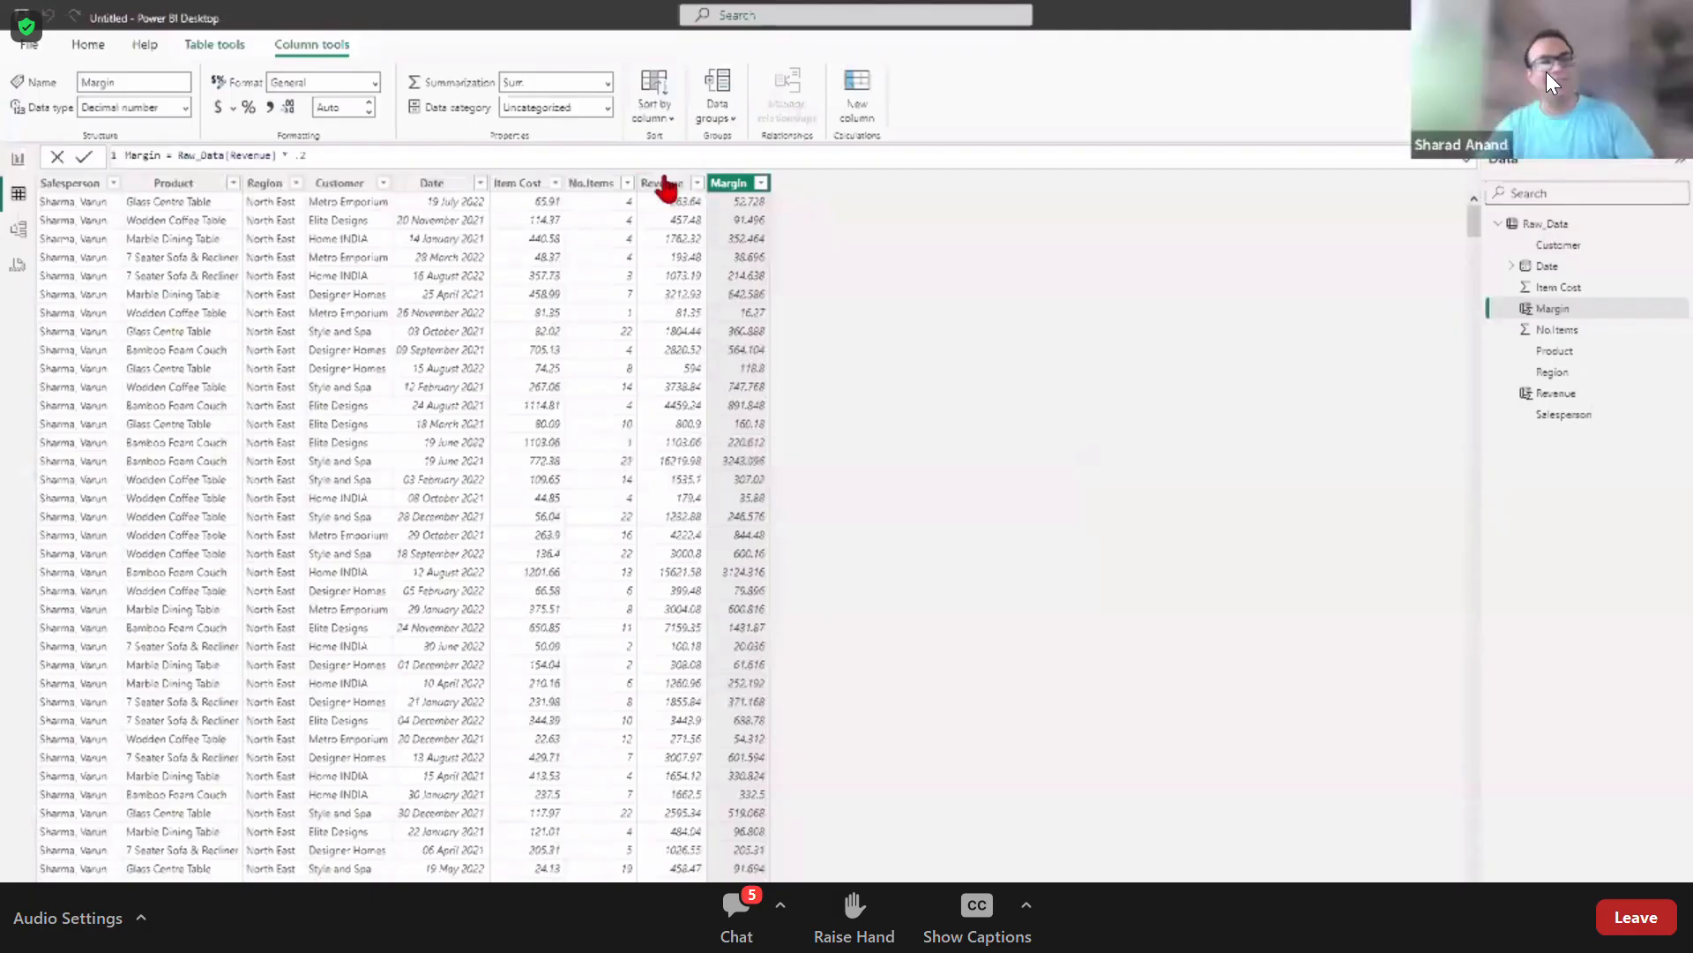
{"action": "left_click_drag", "start_coordinate": [601, 160], "coordinate": [107, 152]}
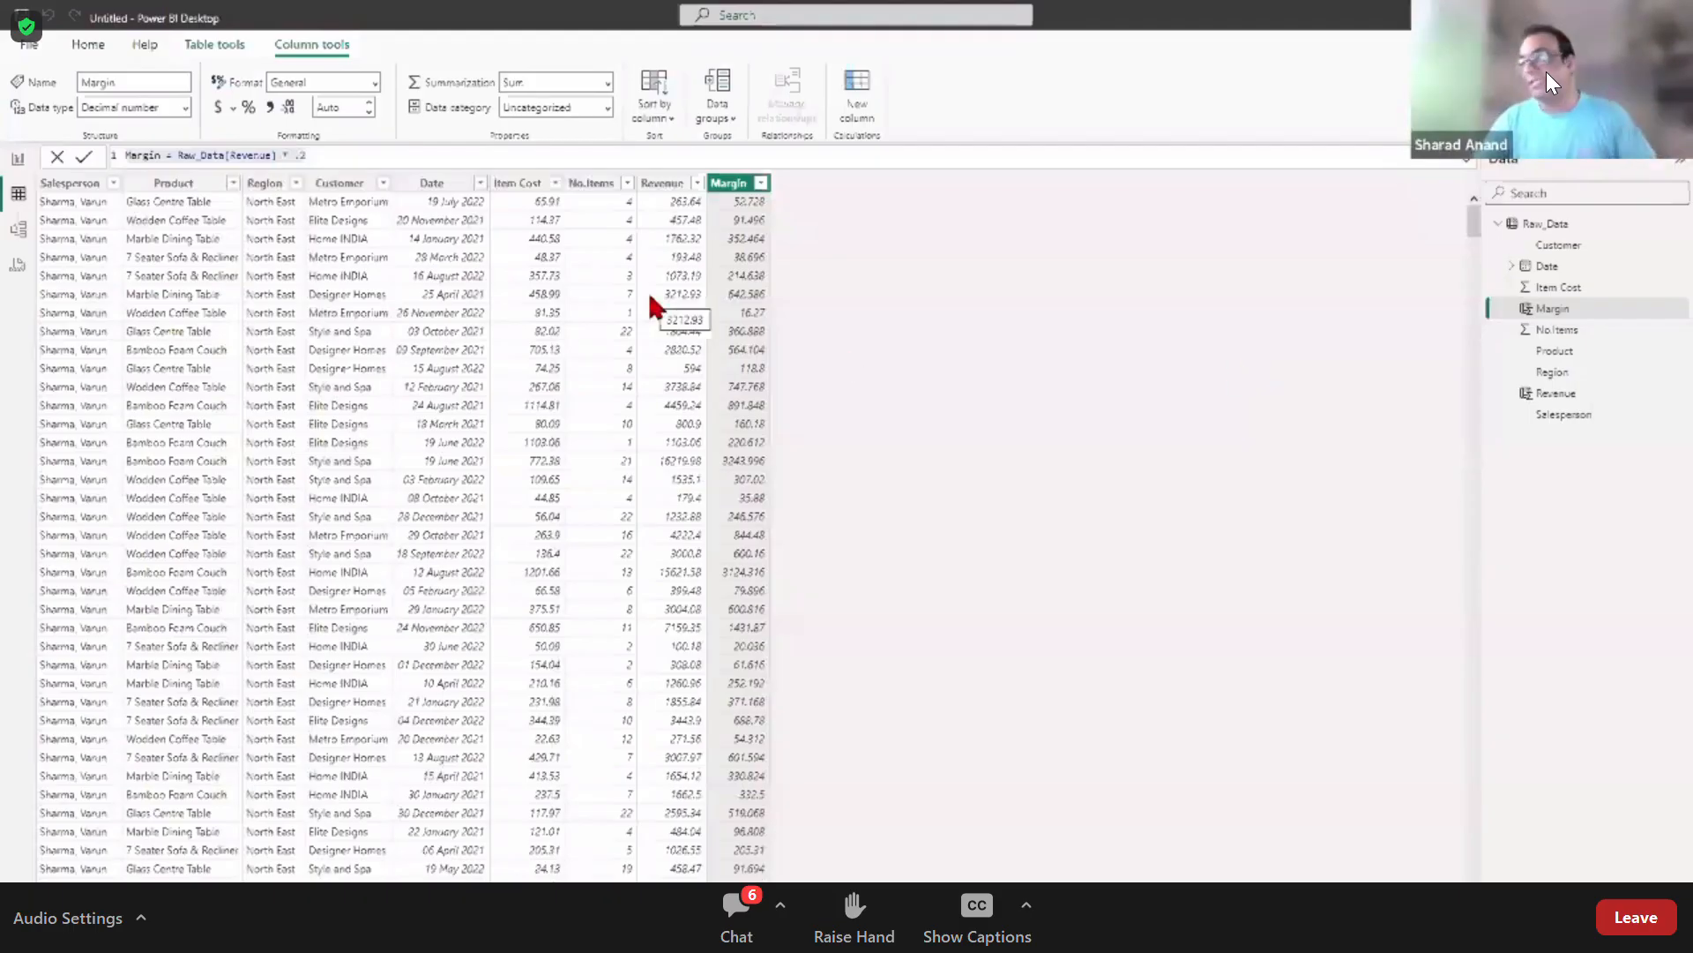
{"action": "left_click", "coordinate": [525, 277]}
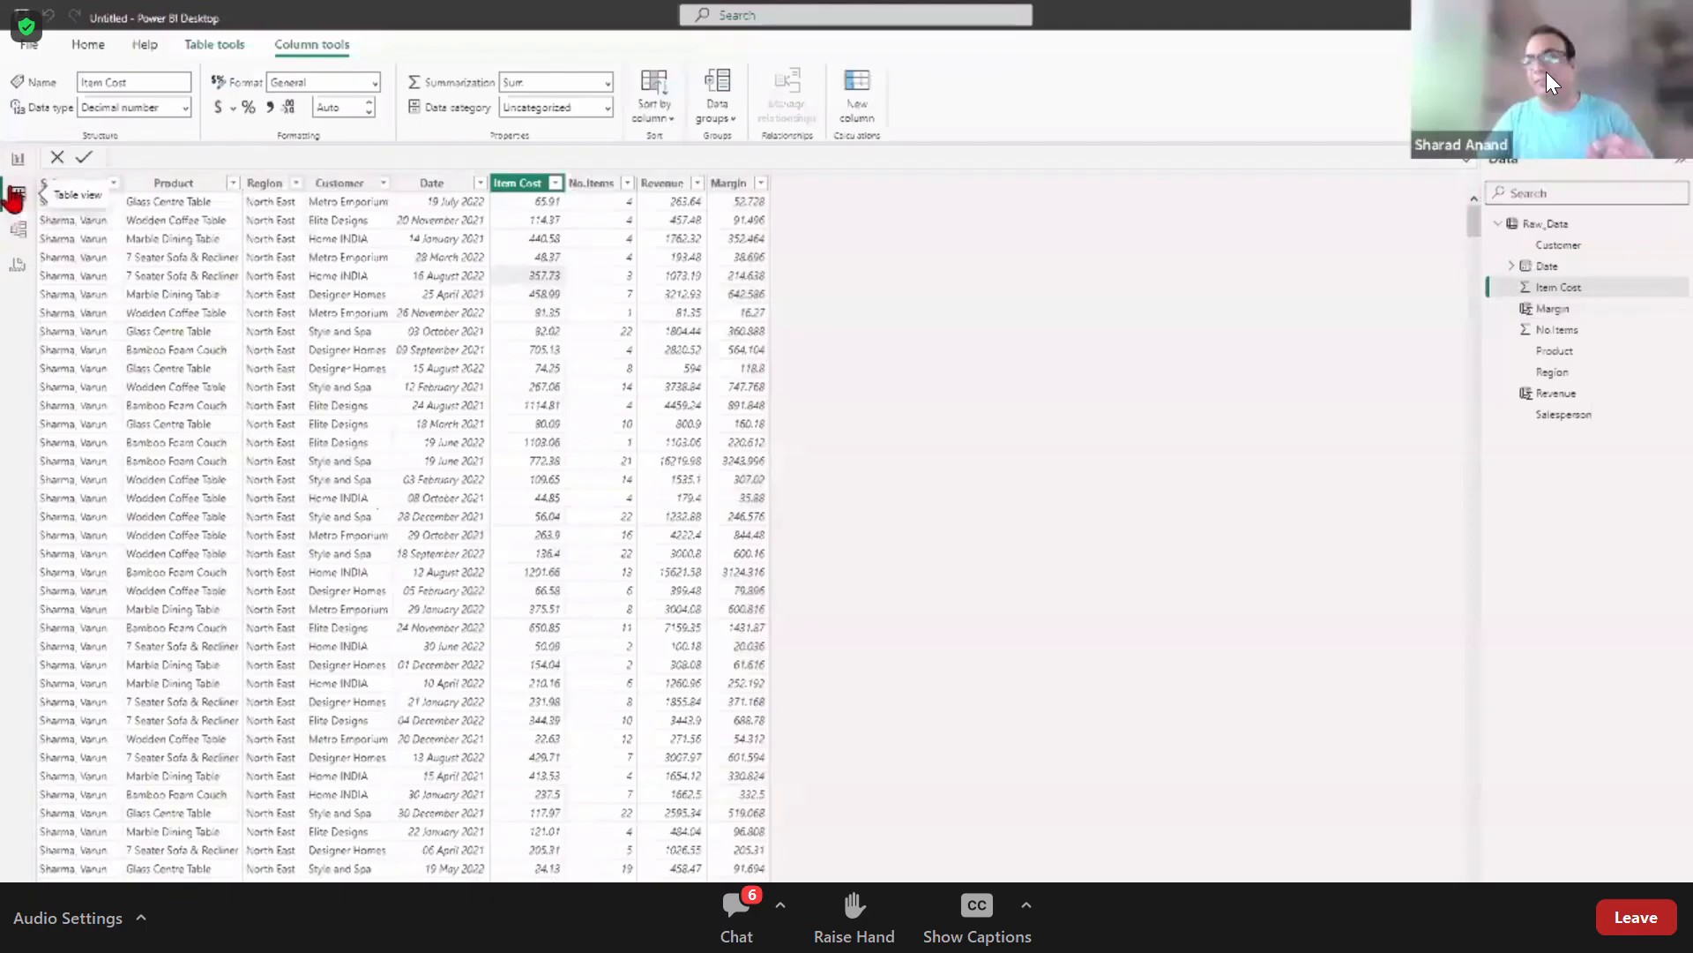
{"action": "left_click", "coordinate": [436, 310]}
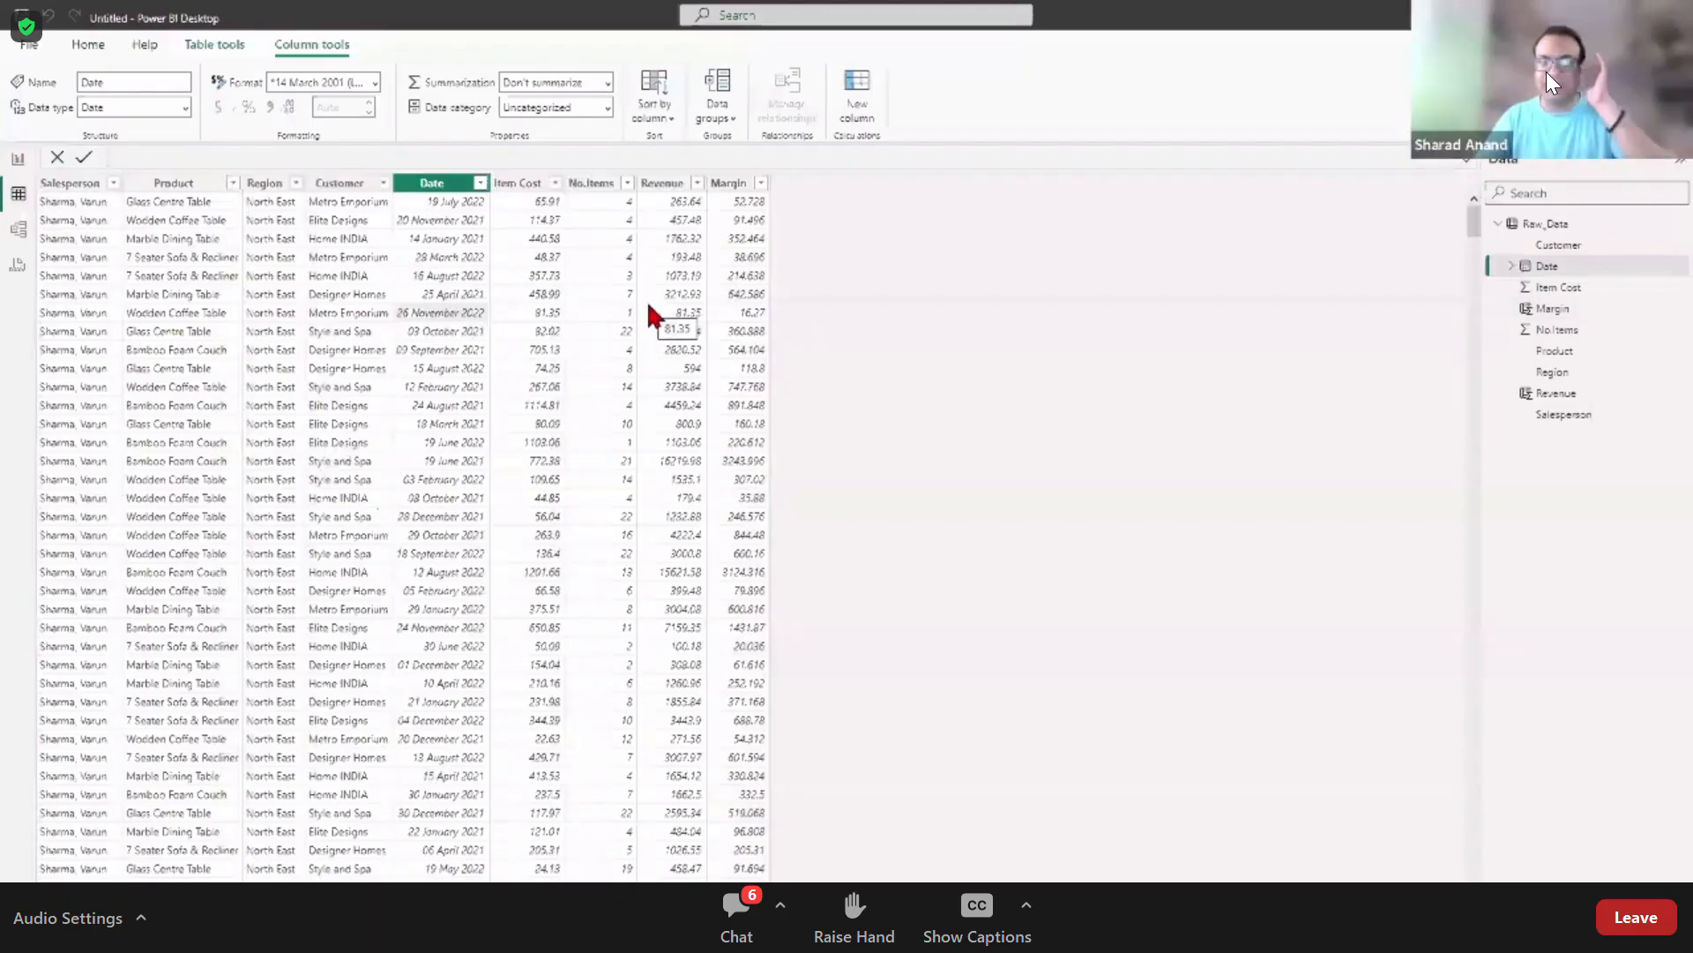
{"action": "left_click", "coordinate": [702, 256]}
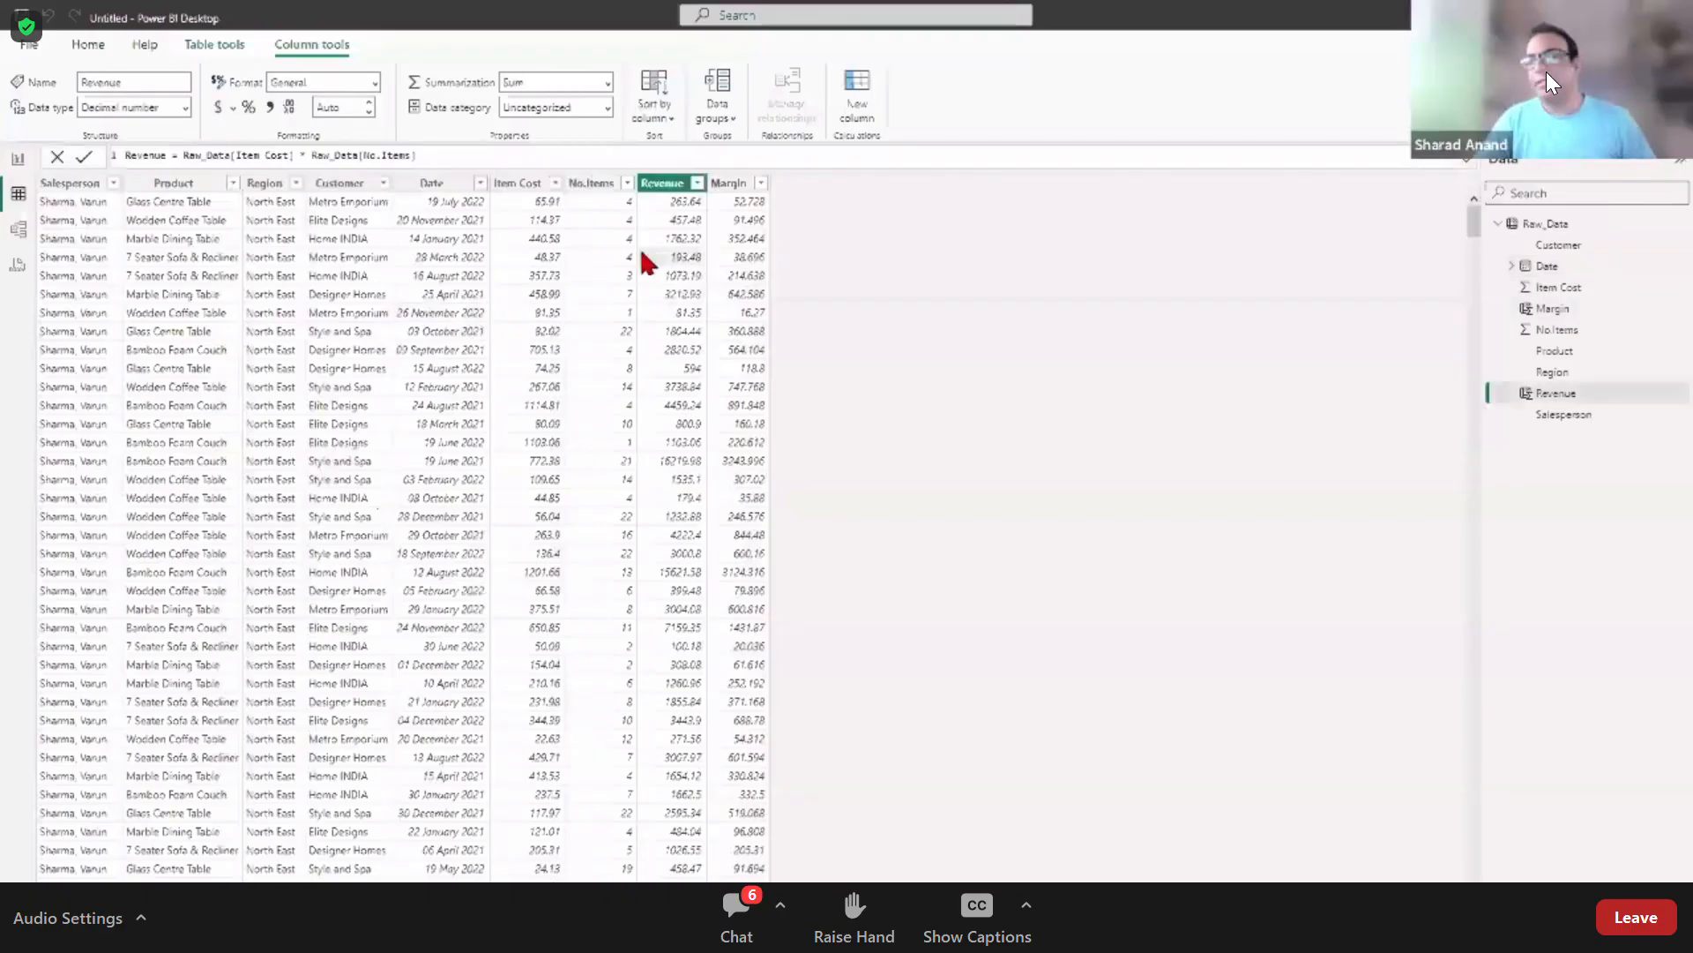
Step: Switch from the data table to the report canvas and expand the collapsed visualization options
{"action": "left_click", "coordinate": [14, 163]}
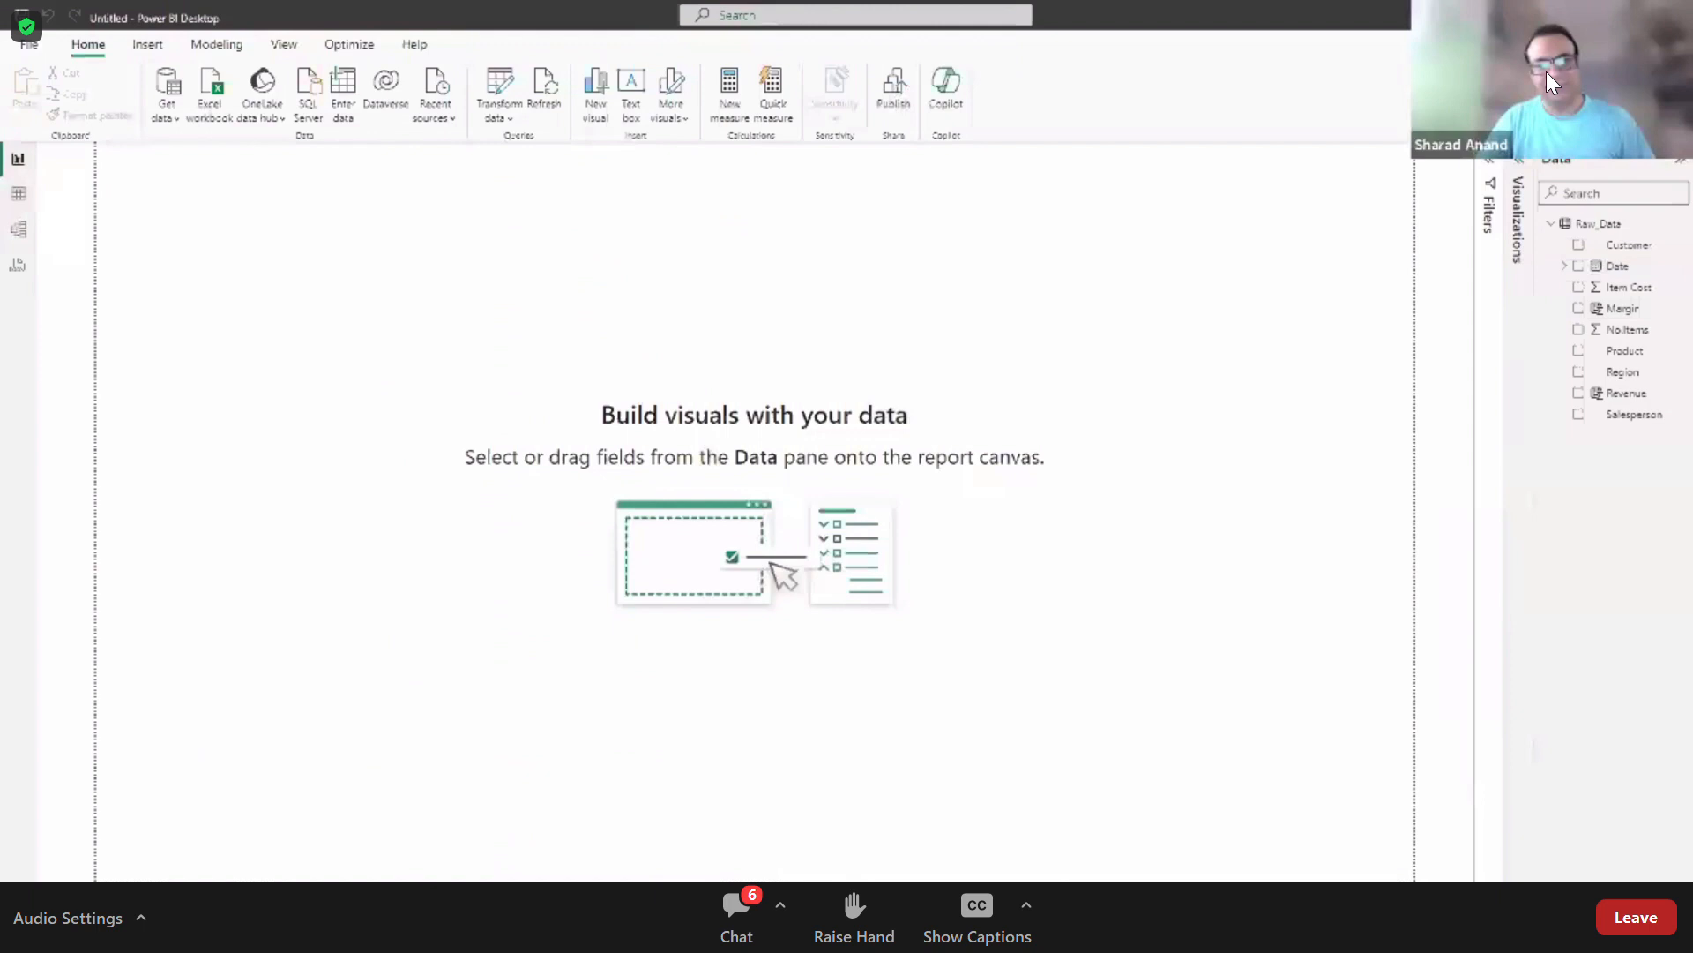
{"action": "left_click", "coordinate": [284, 46]}
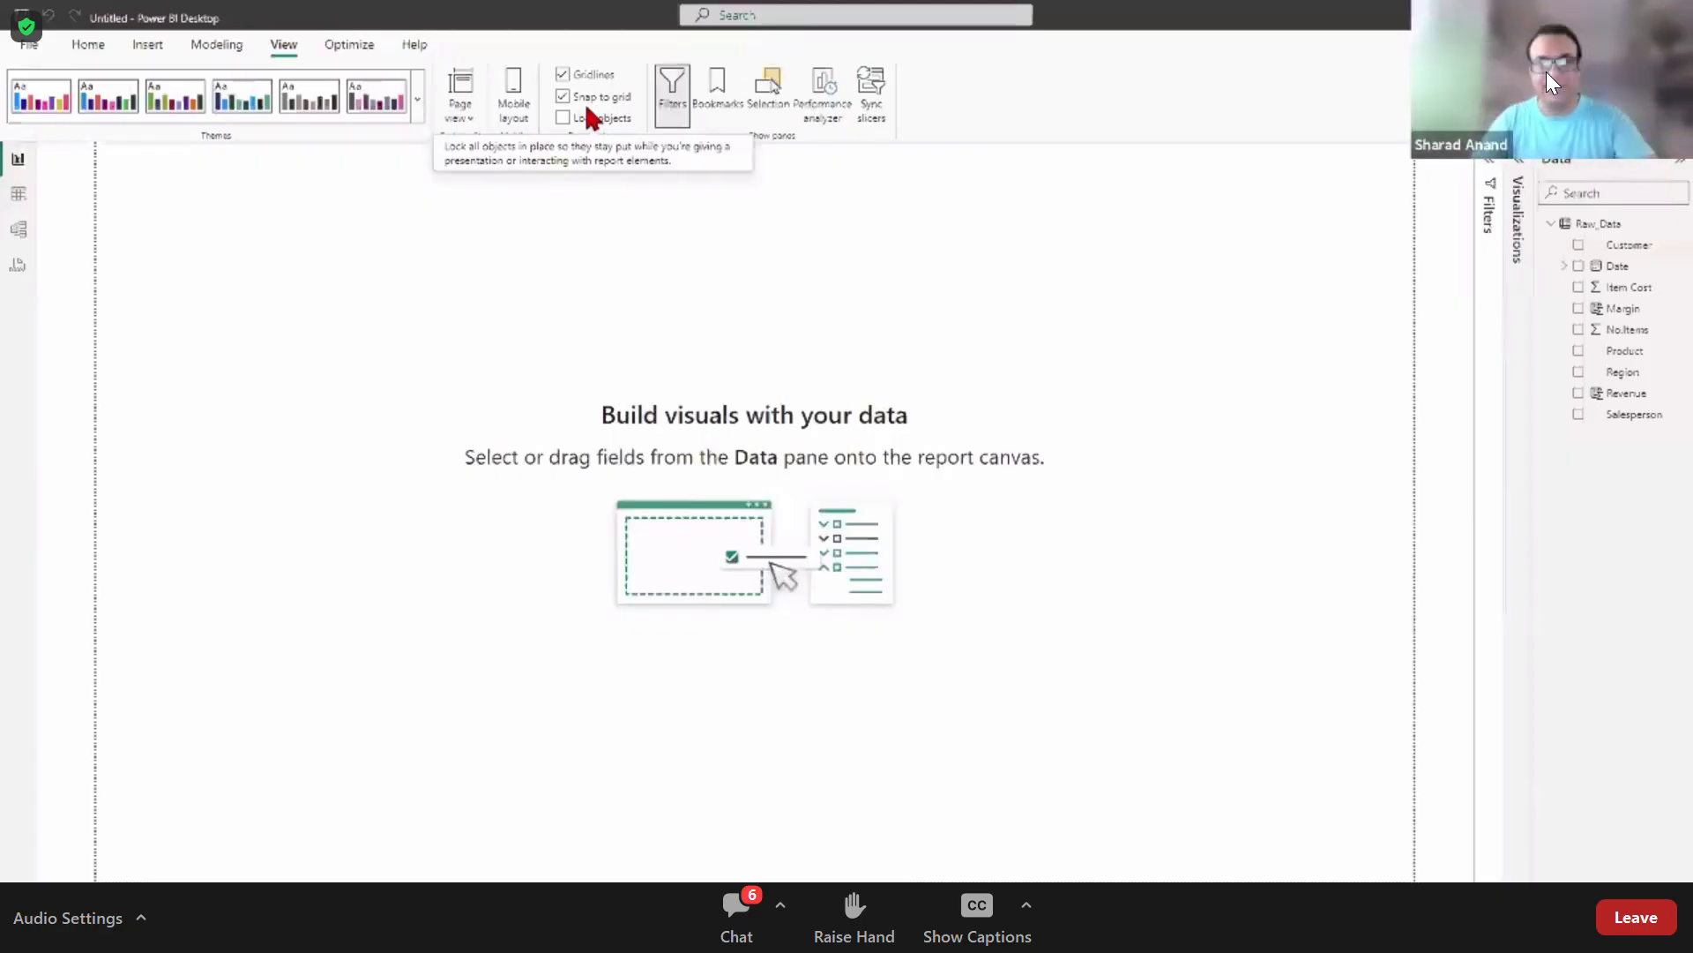
{"action": "left_click", "coordinate": [1517, 176]}
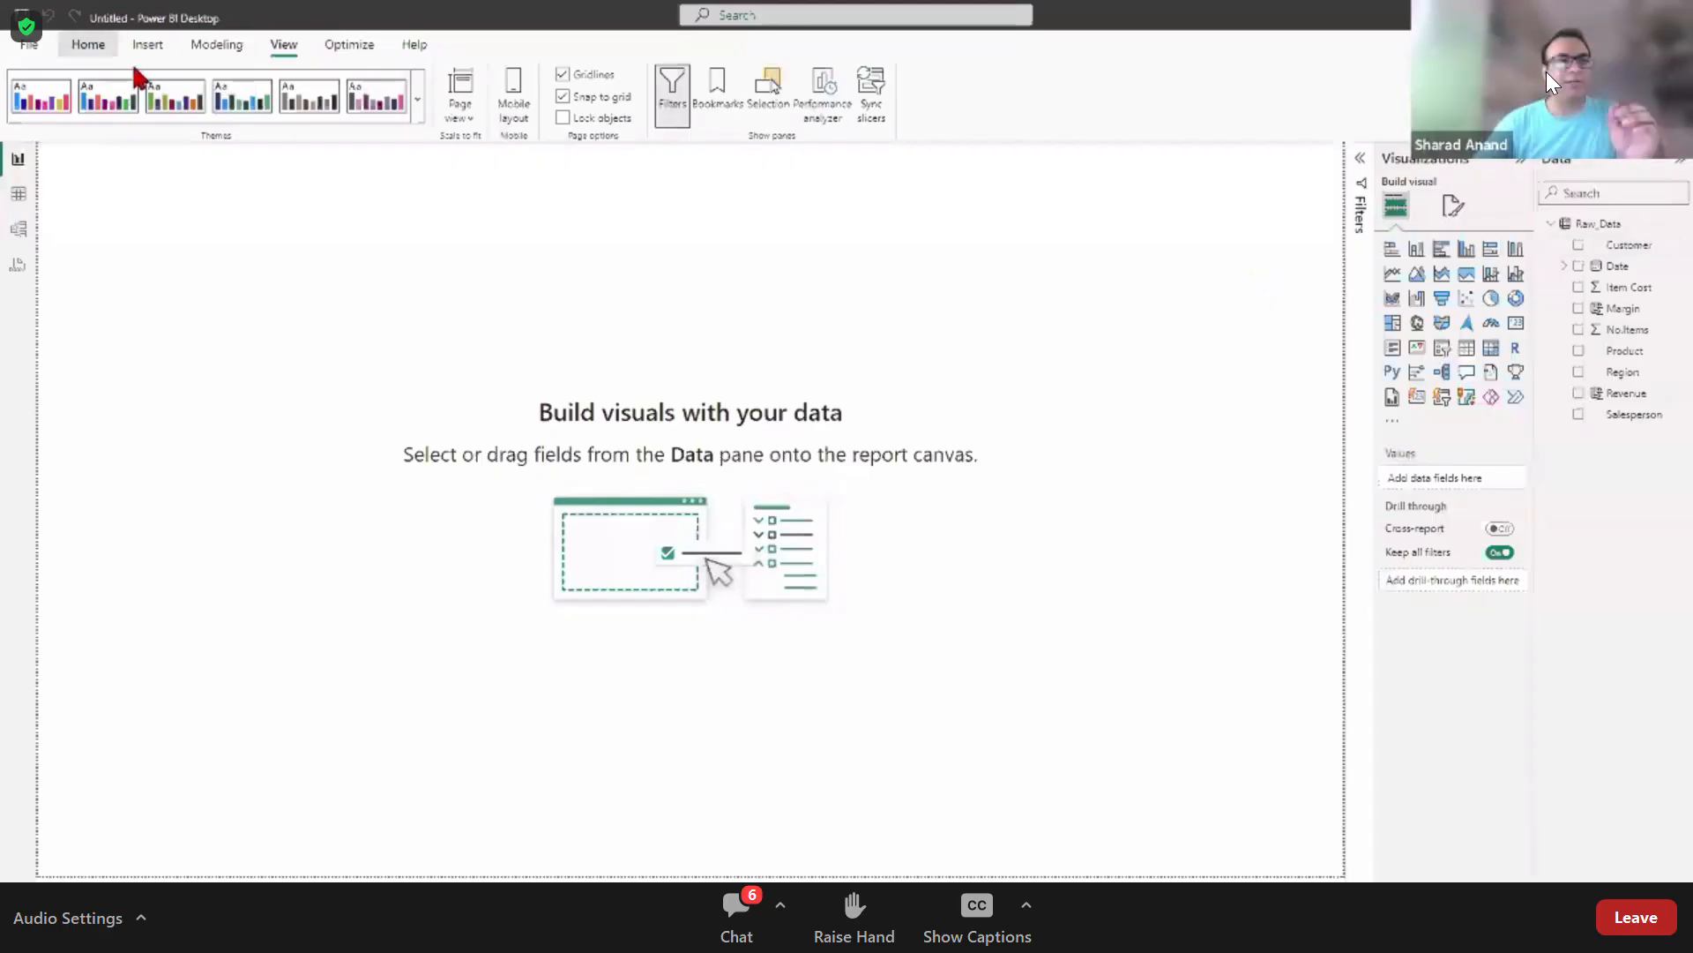
Step: Insert a text box on the report canvas with the text "Global Furniture Sales 2021-22"
{"action": "left_click", "coordinate": [88, 44]}
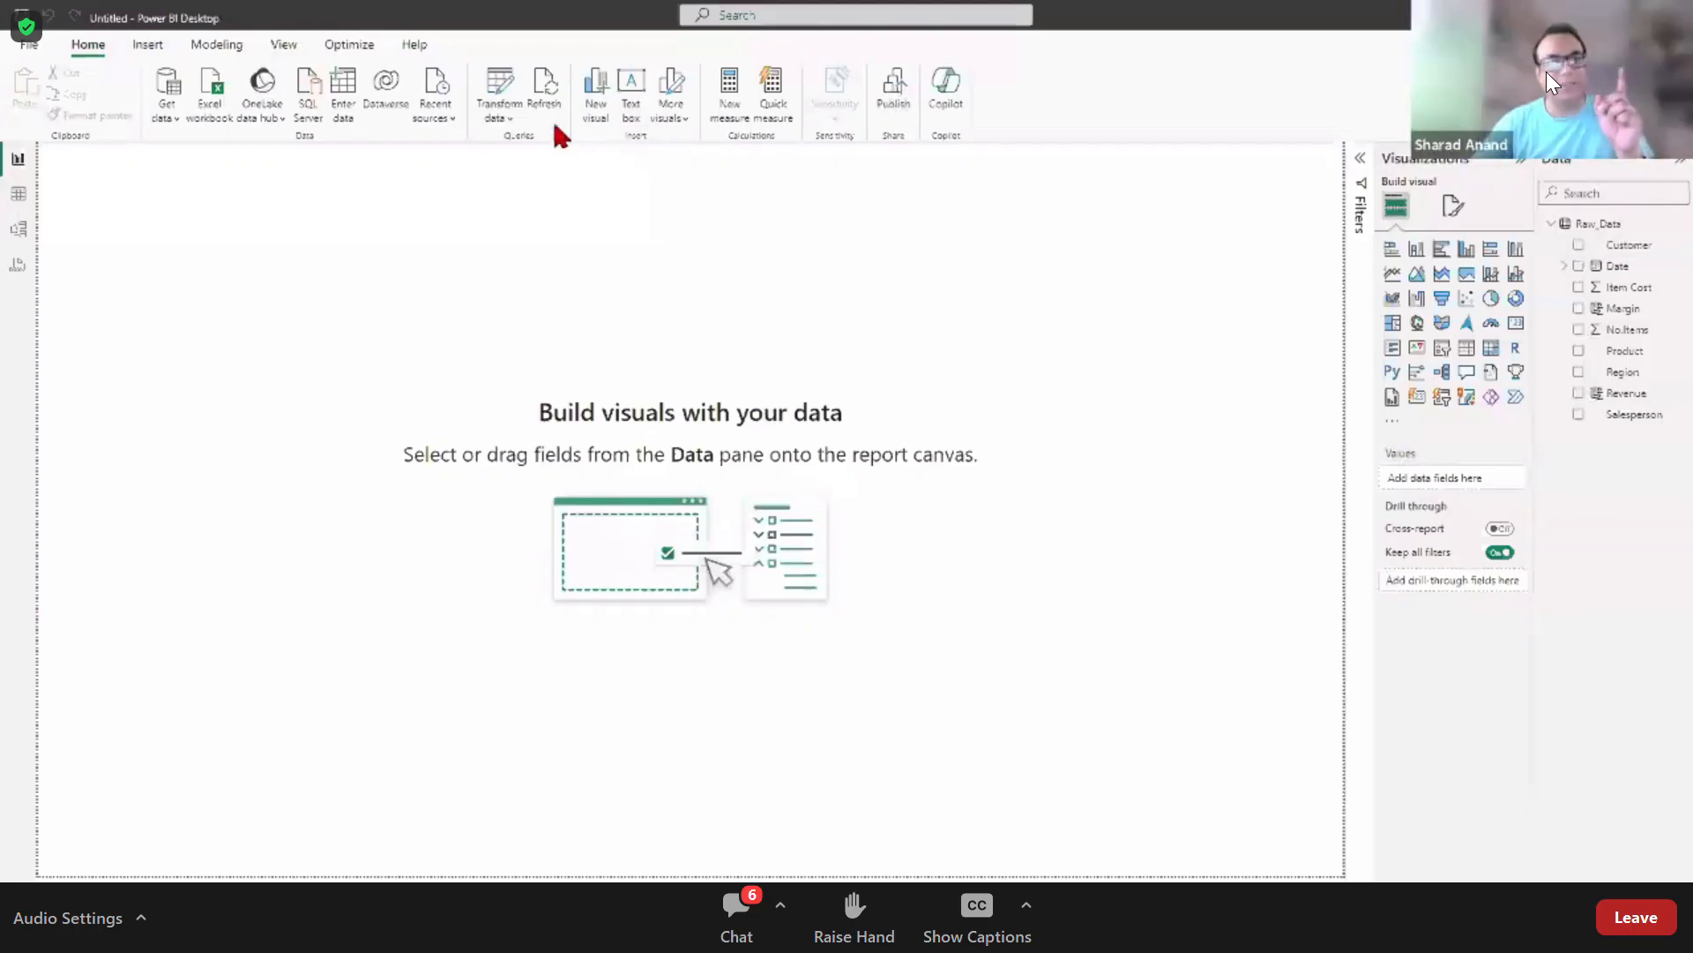
{"action": "scroll", "coordinate": [555, 125], "scroll_direction": "down", "scroll_amount": 1}
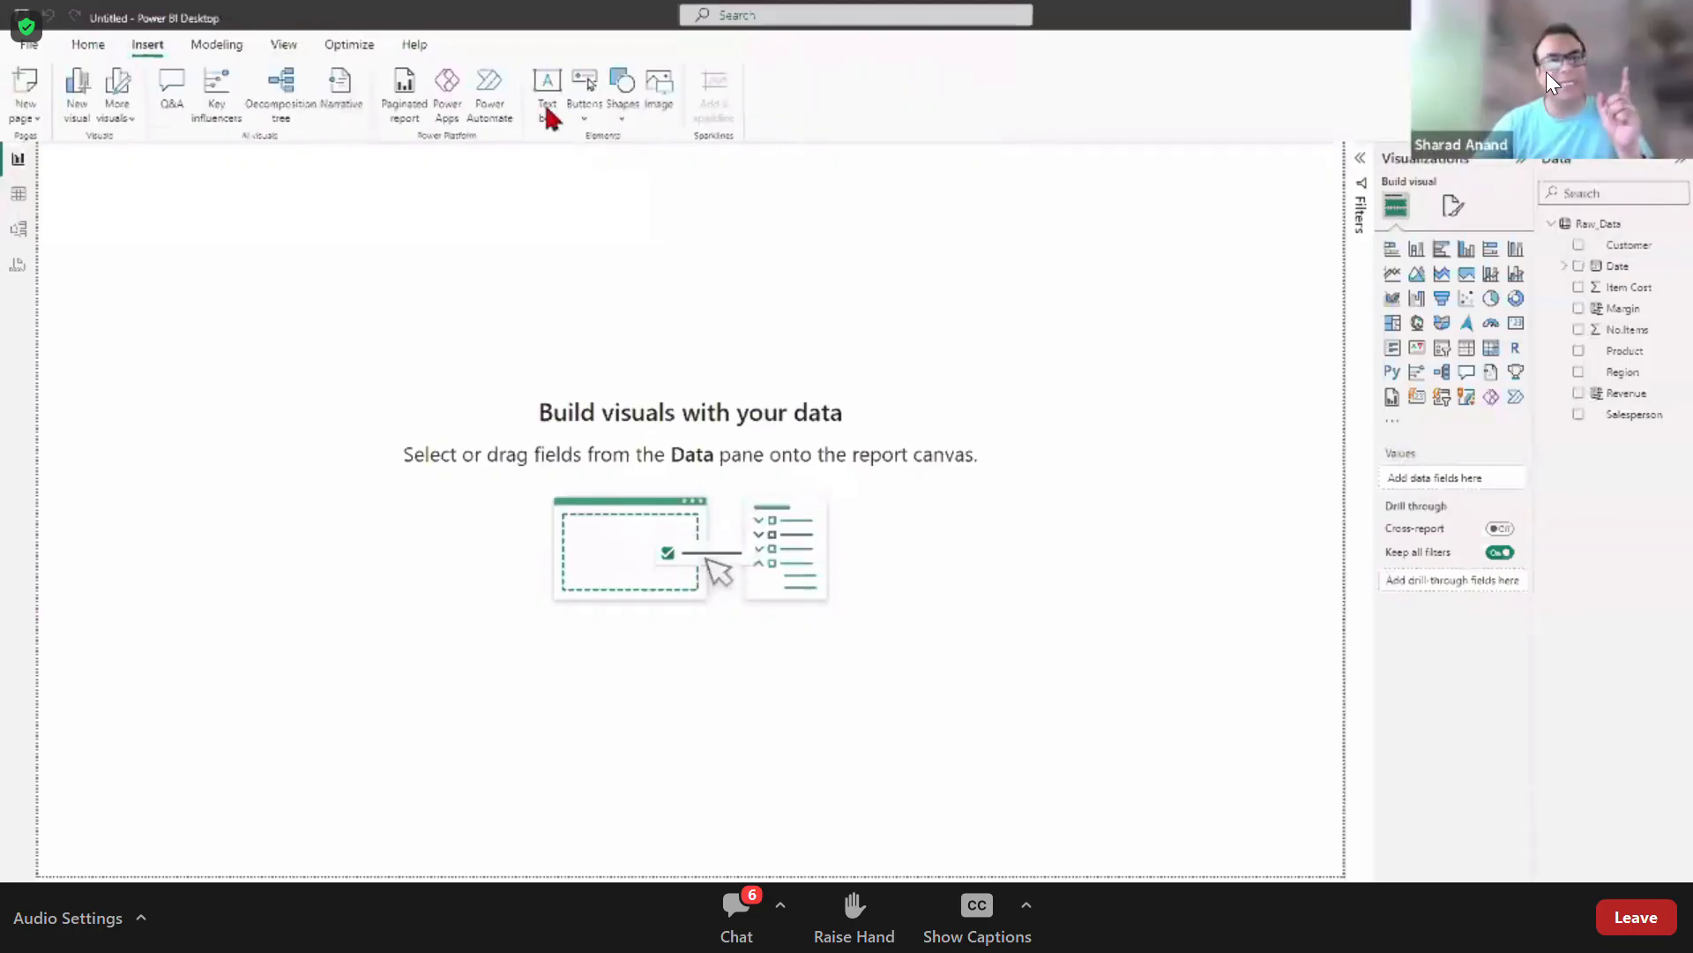
{"action": "left_click", "coordinate": [108, 49]}
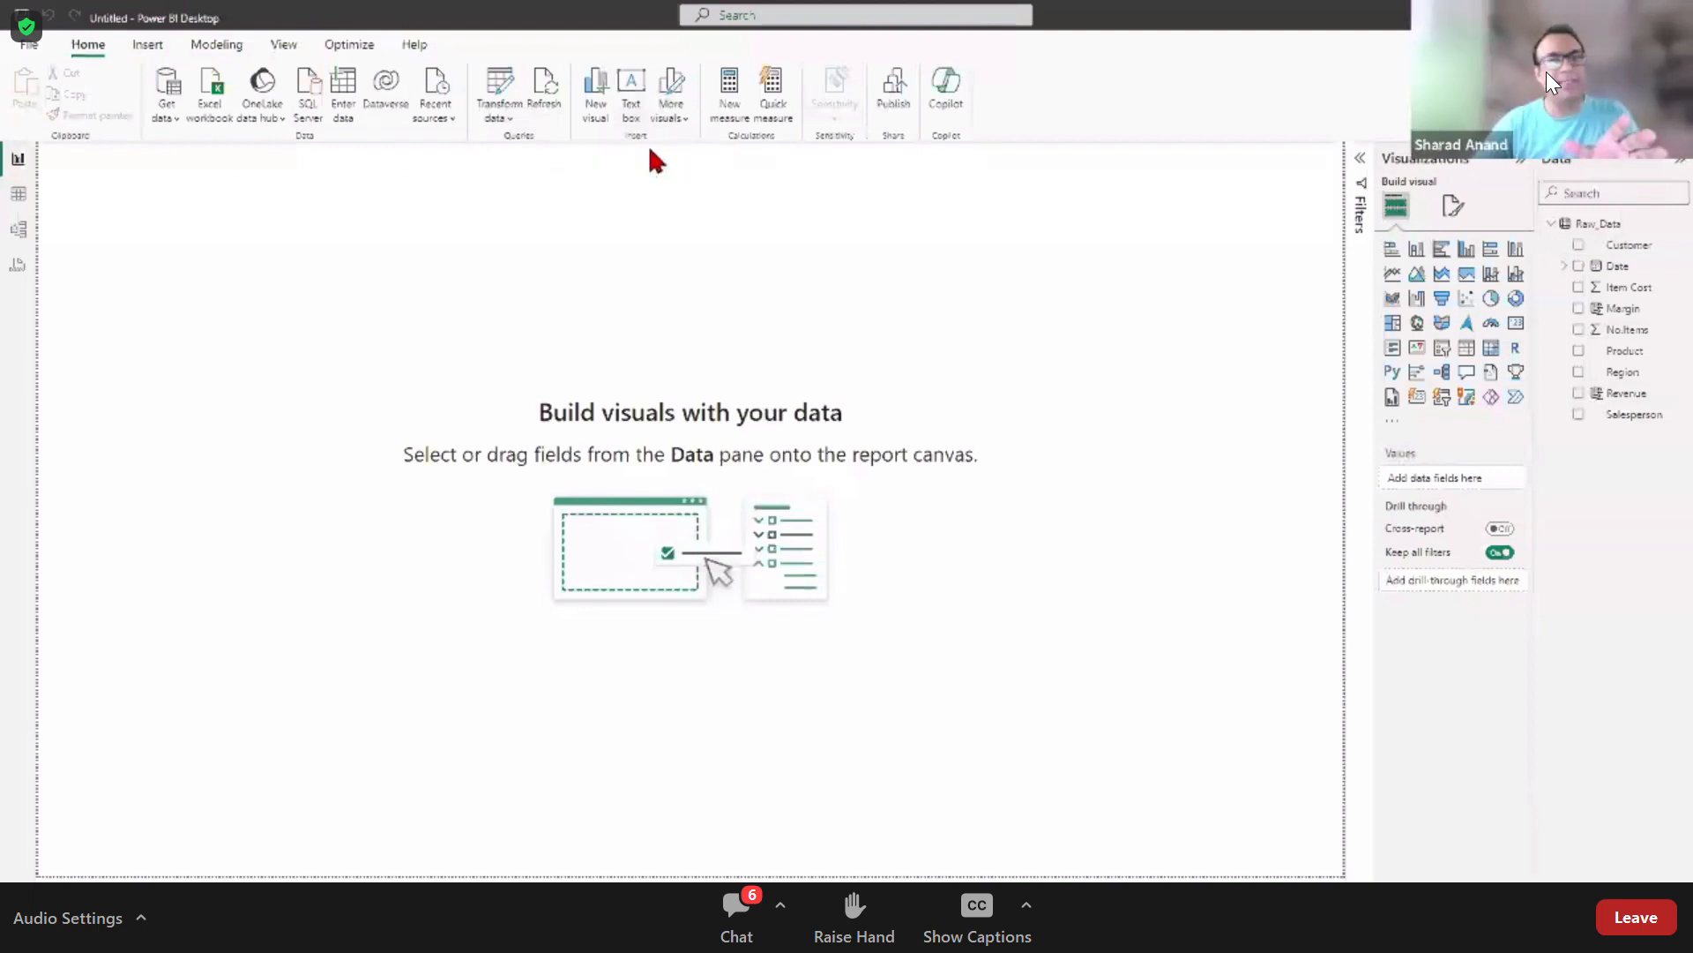
{"action": "left_click", "coordinate": [629, 88]}
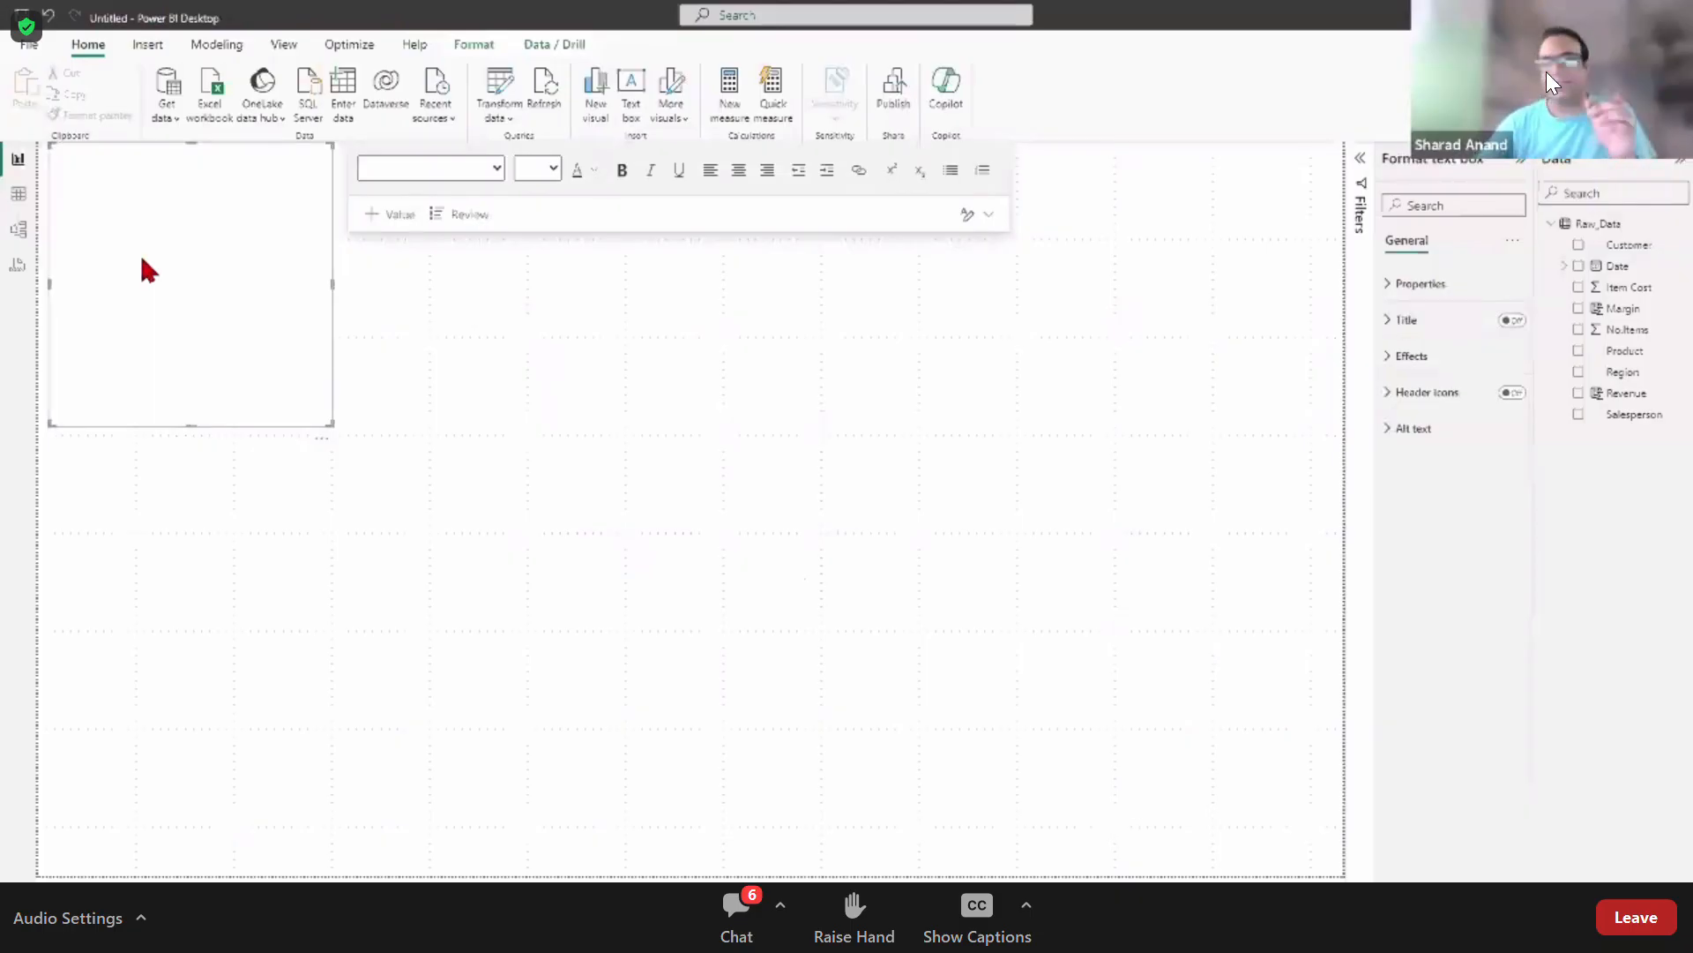
{"action": "left_click", "coordinate": [130, 196]}
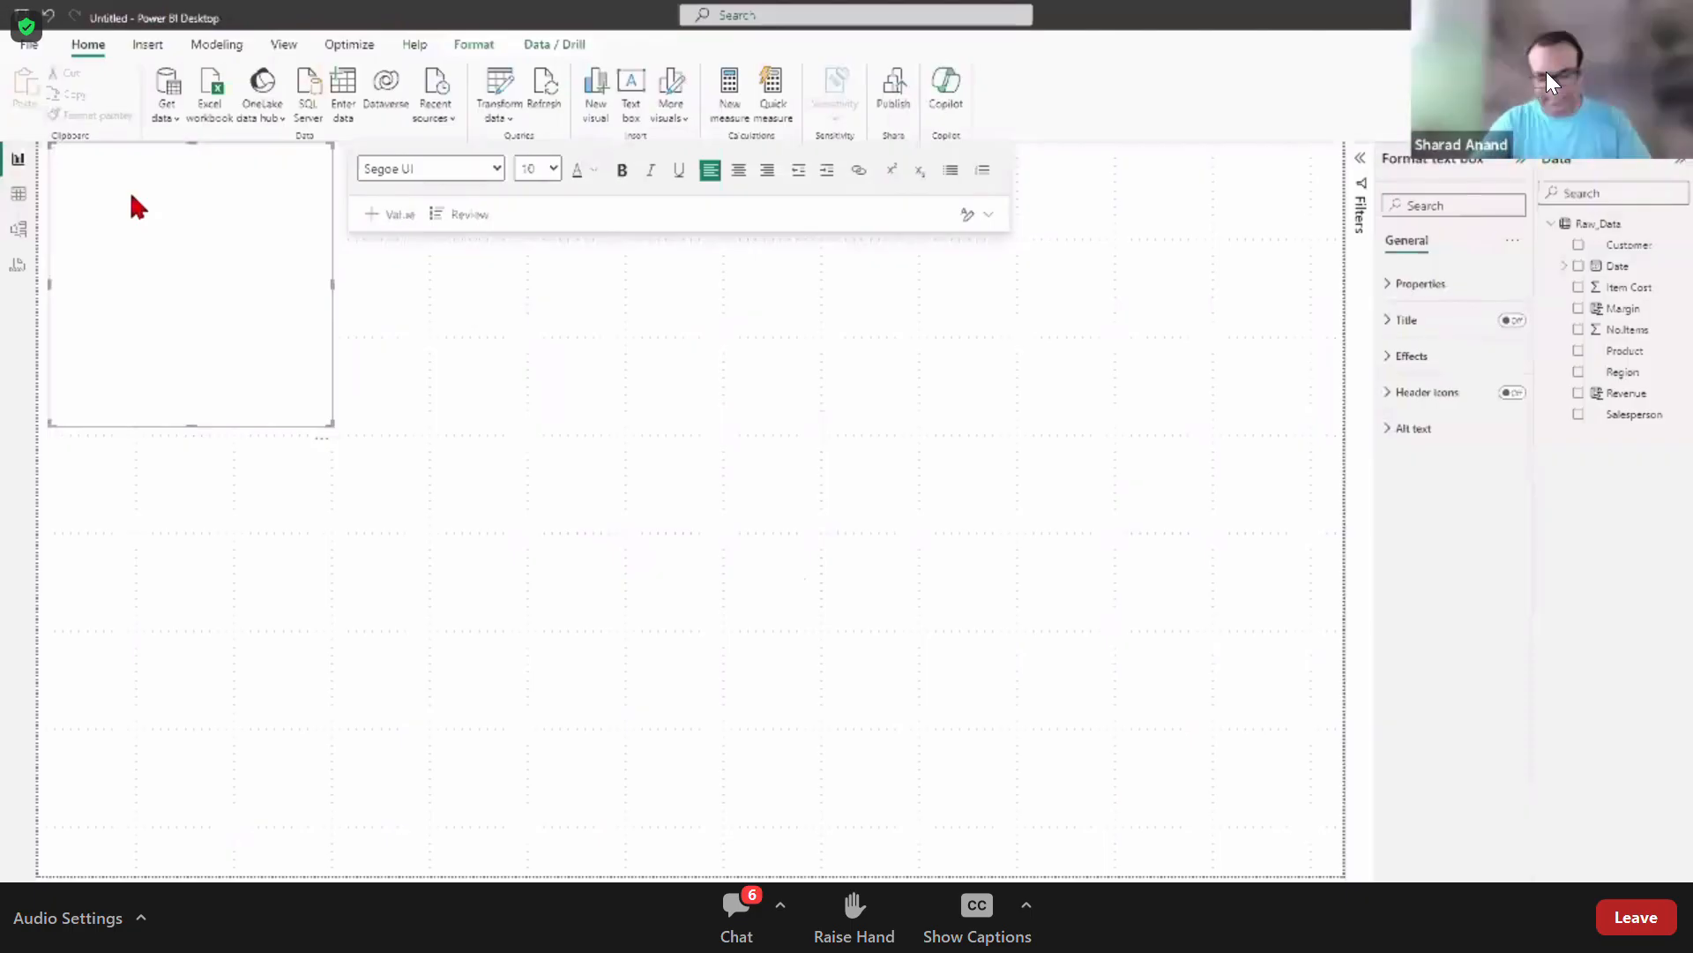
{"action": "type", "text": "G"}
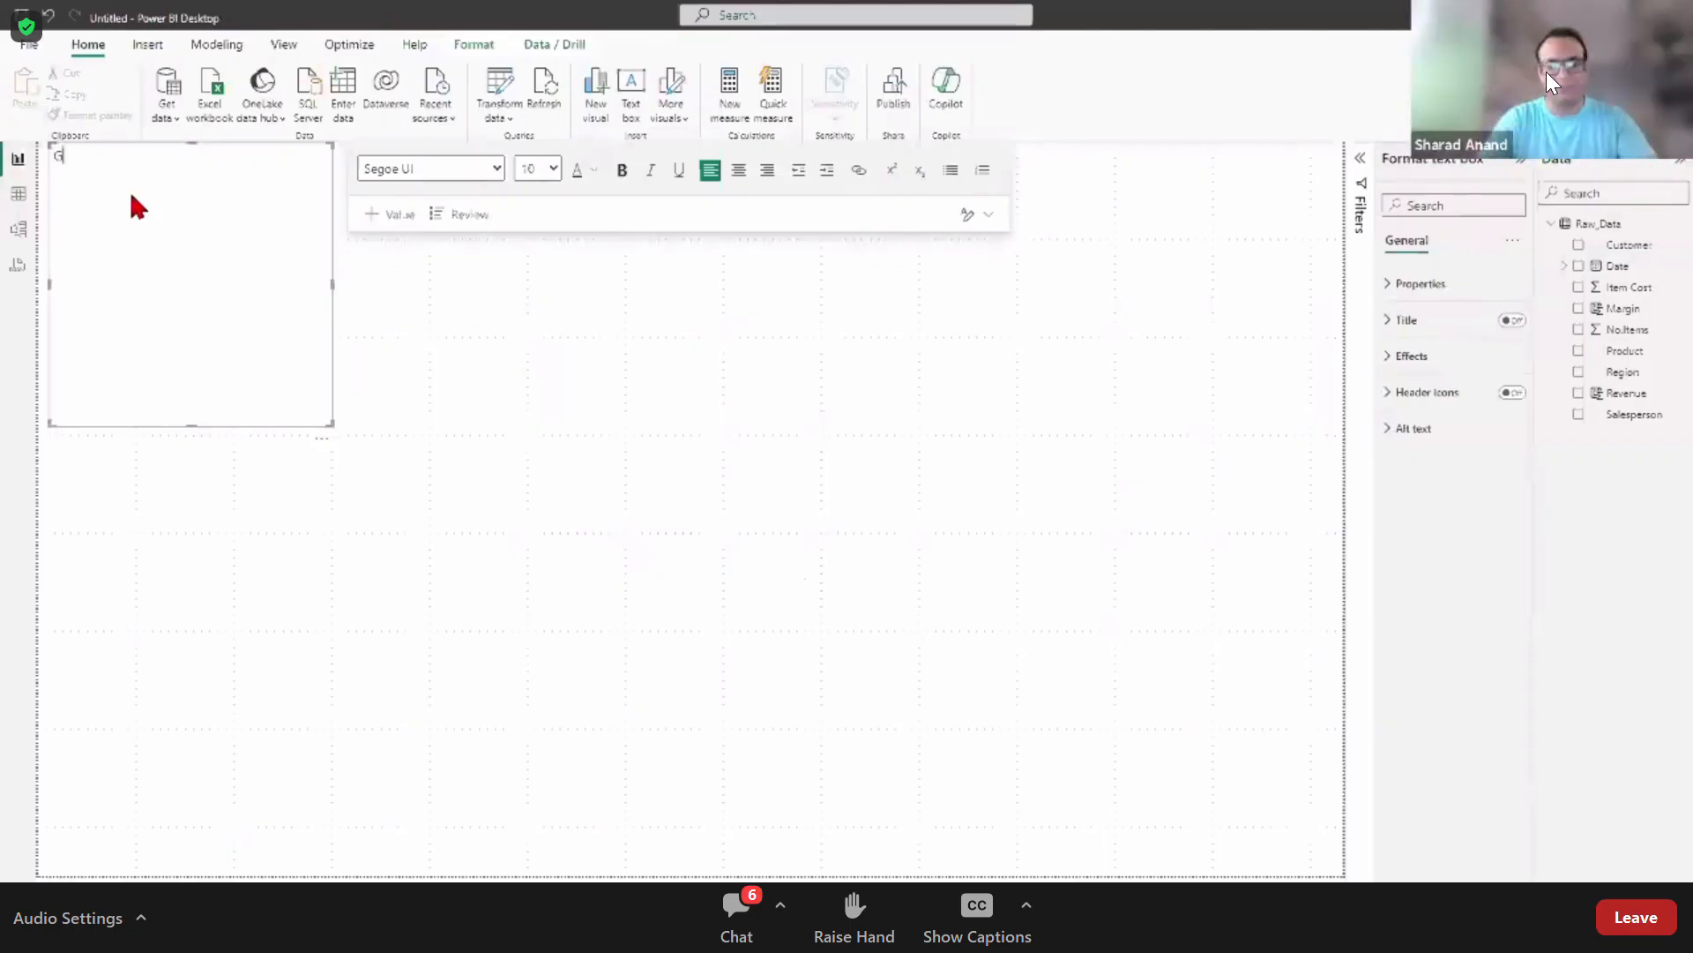
{"action": "type", "text": "lobal"}
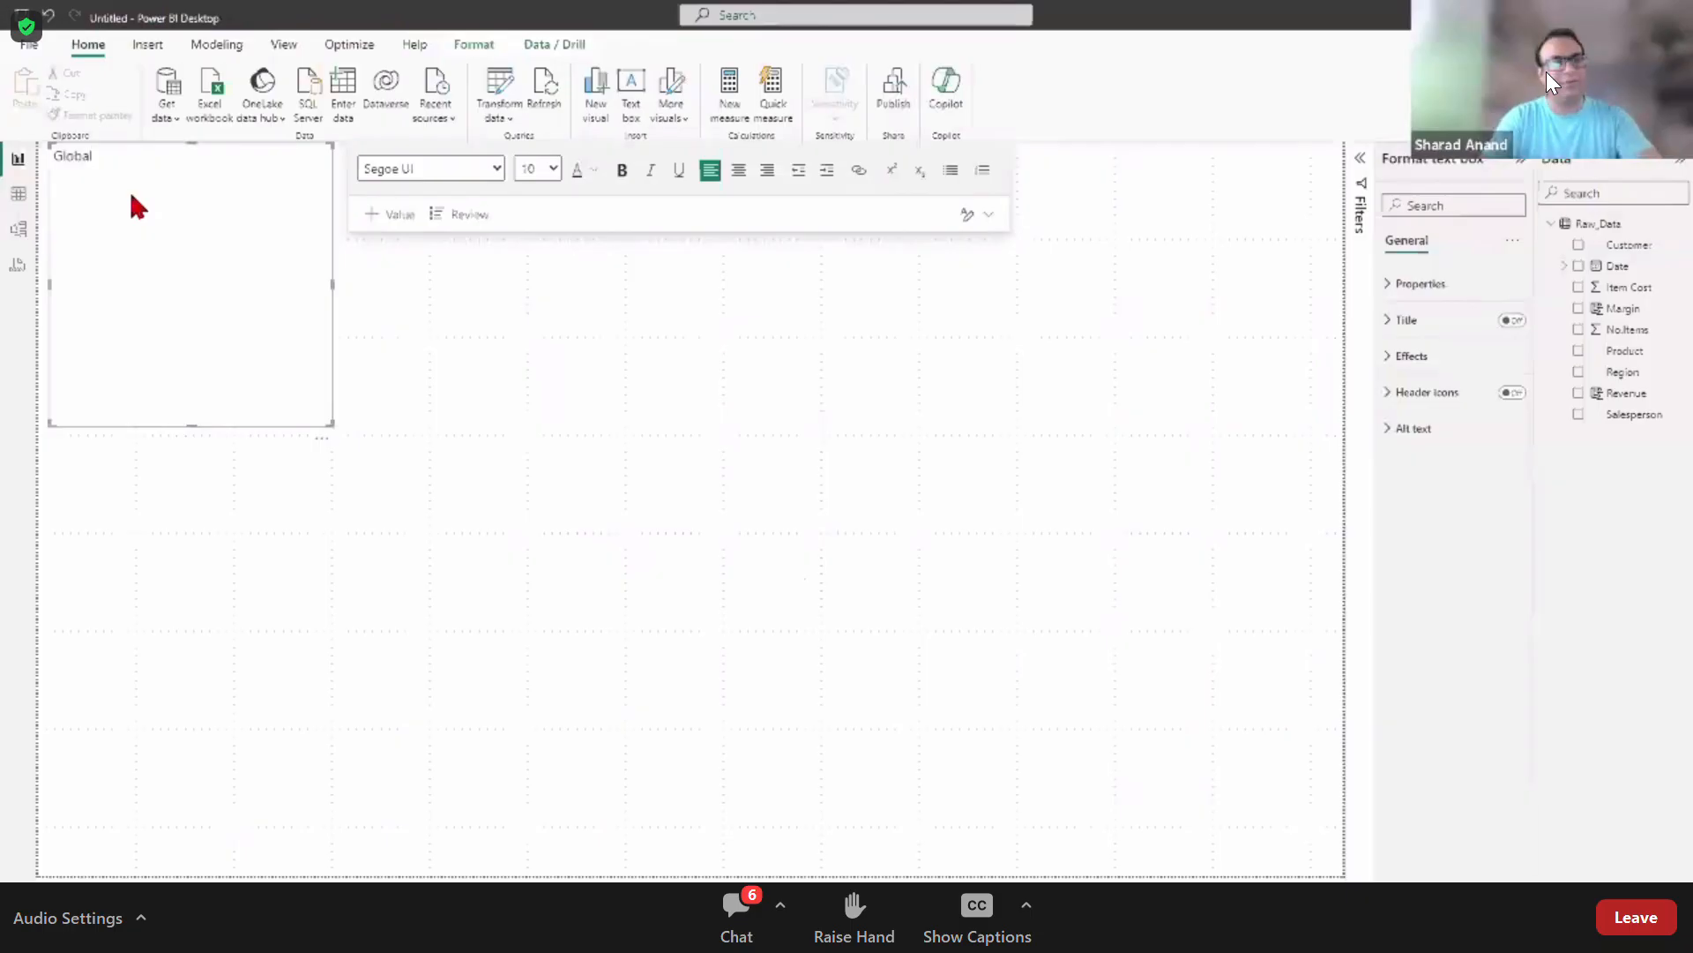
{"action": "type", "text": " Furni"}
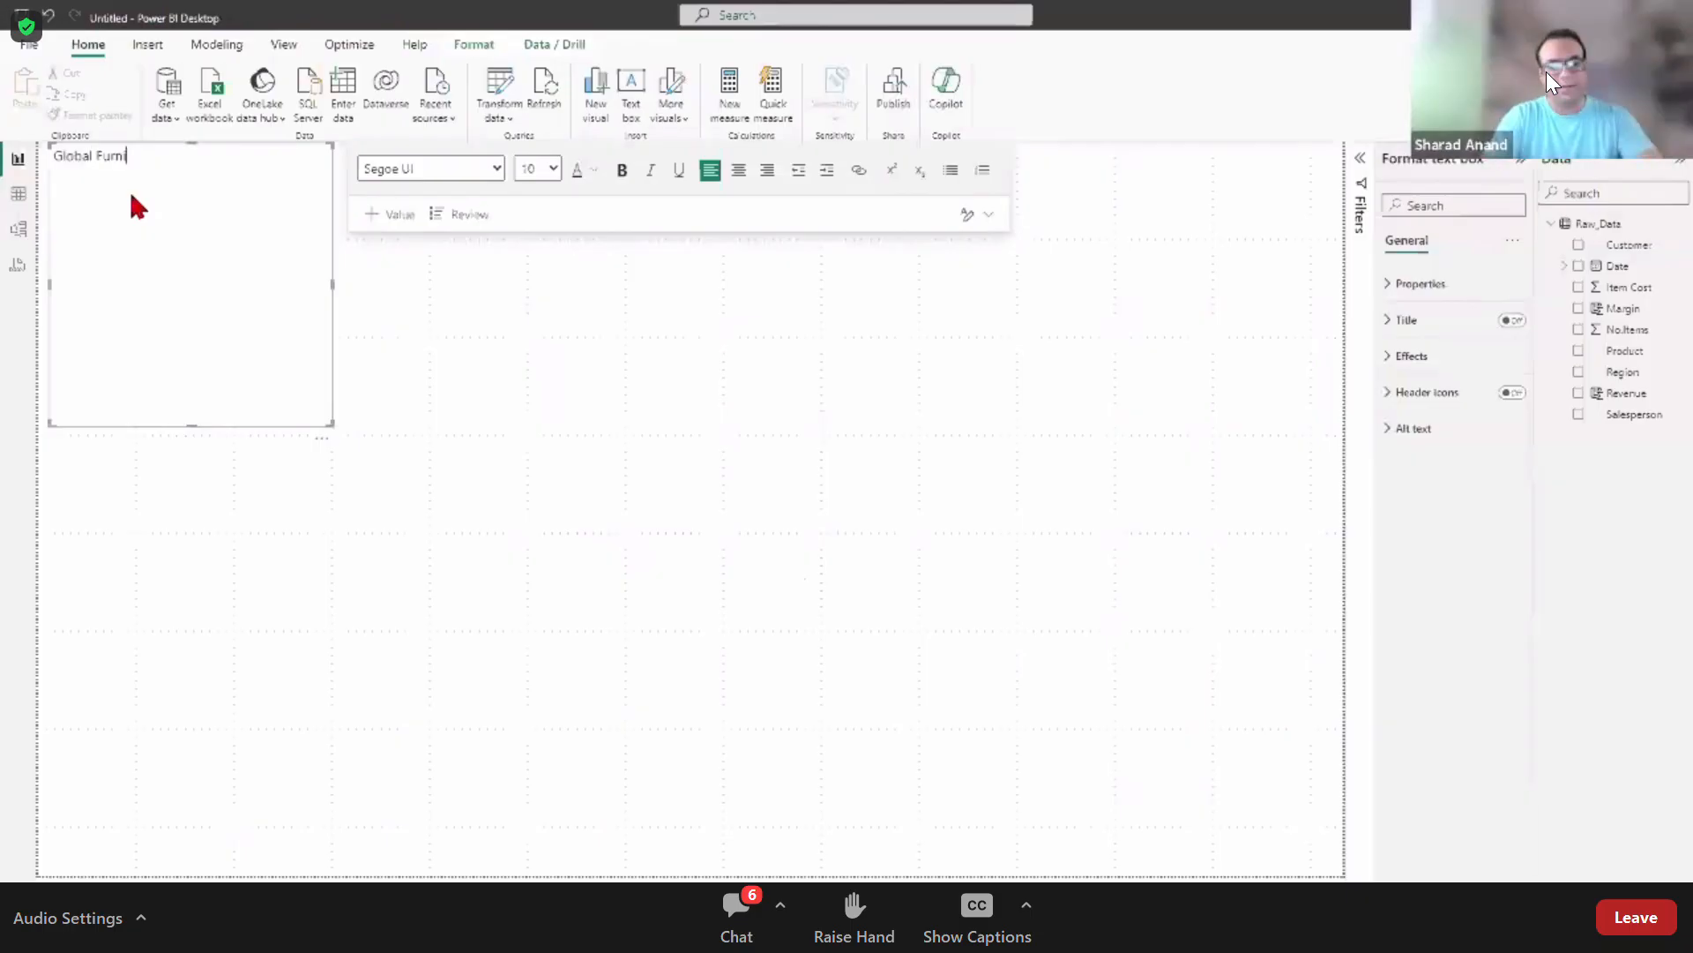
{"action": "type", "text": "ture Sal"}
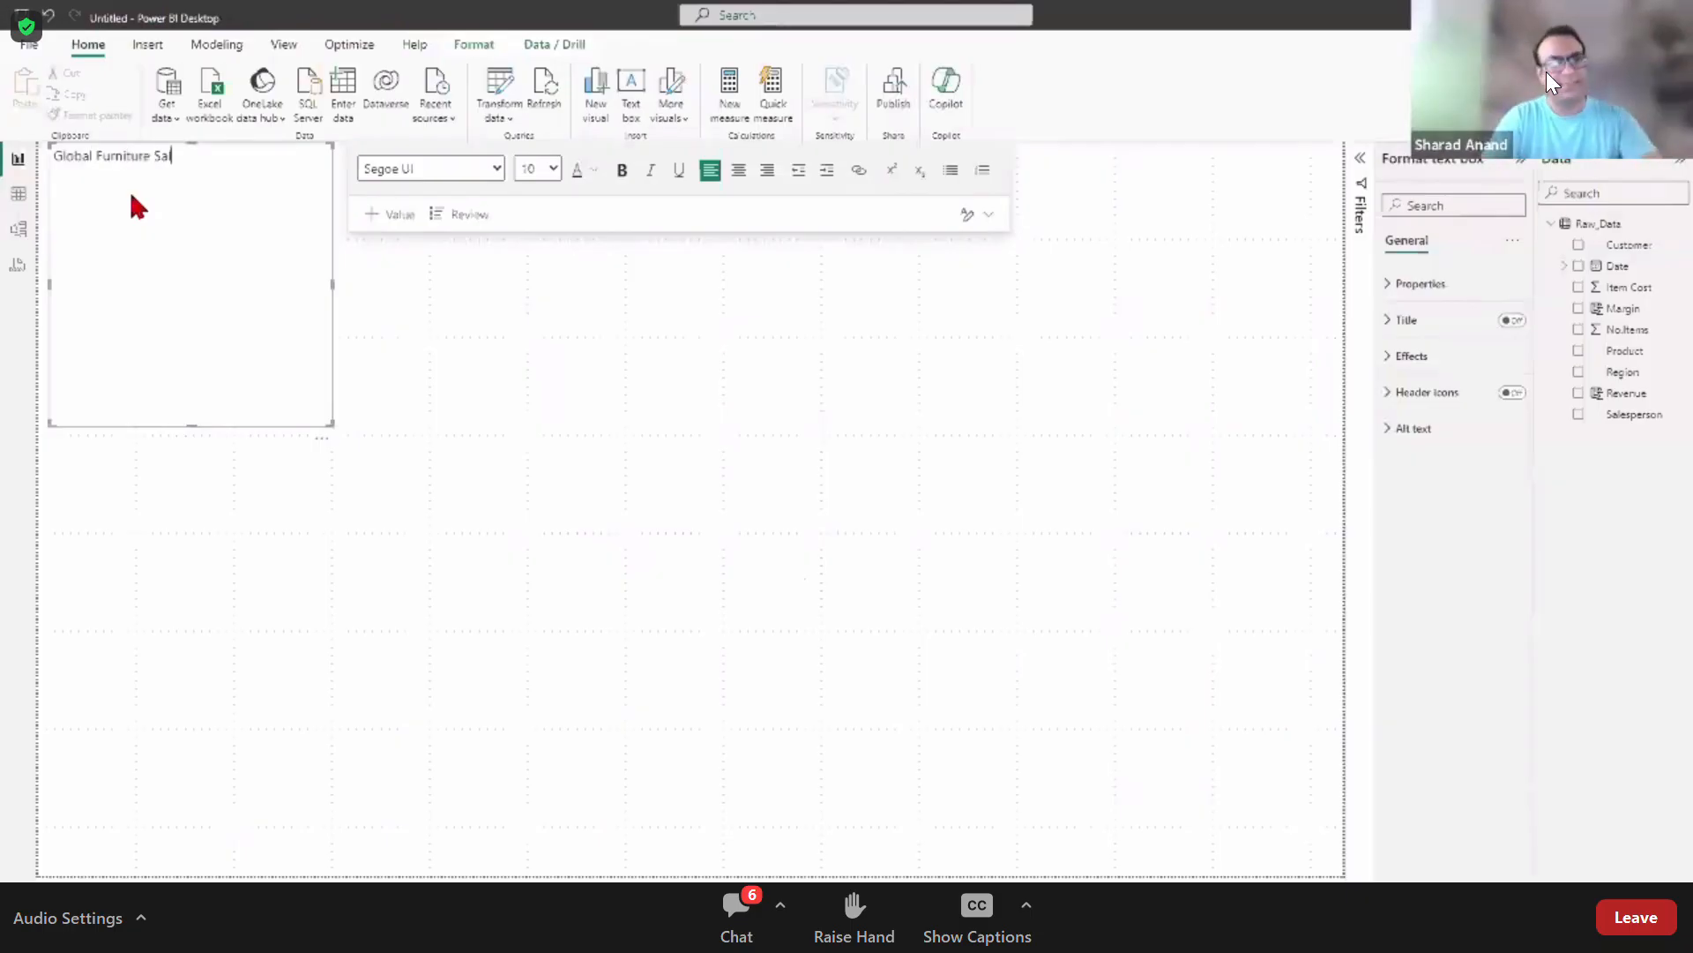
{"action": "type", "text": "es 20"}
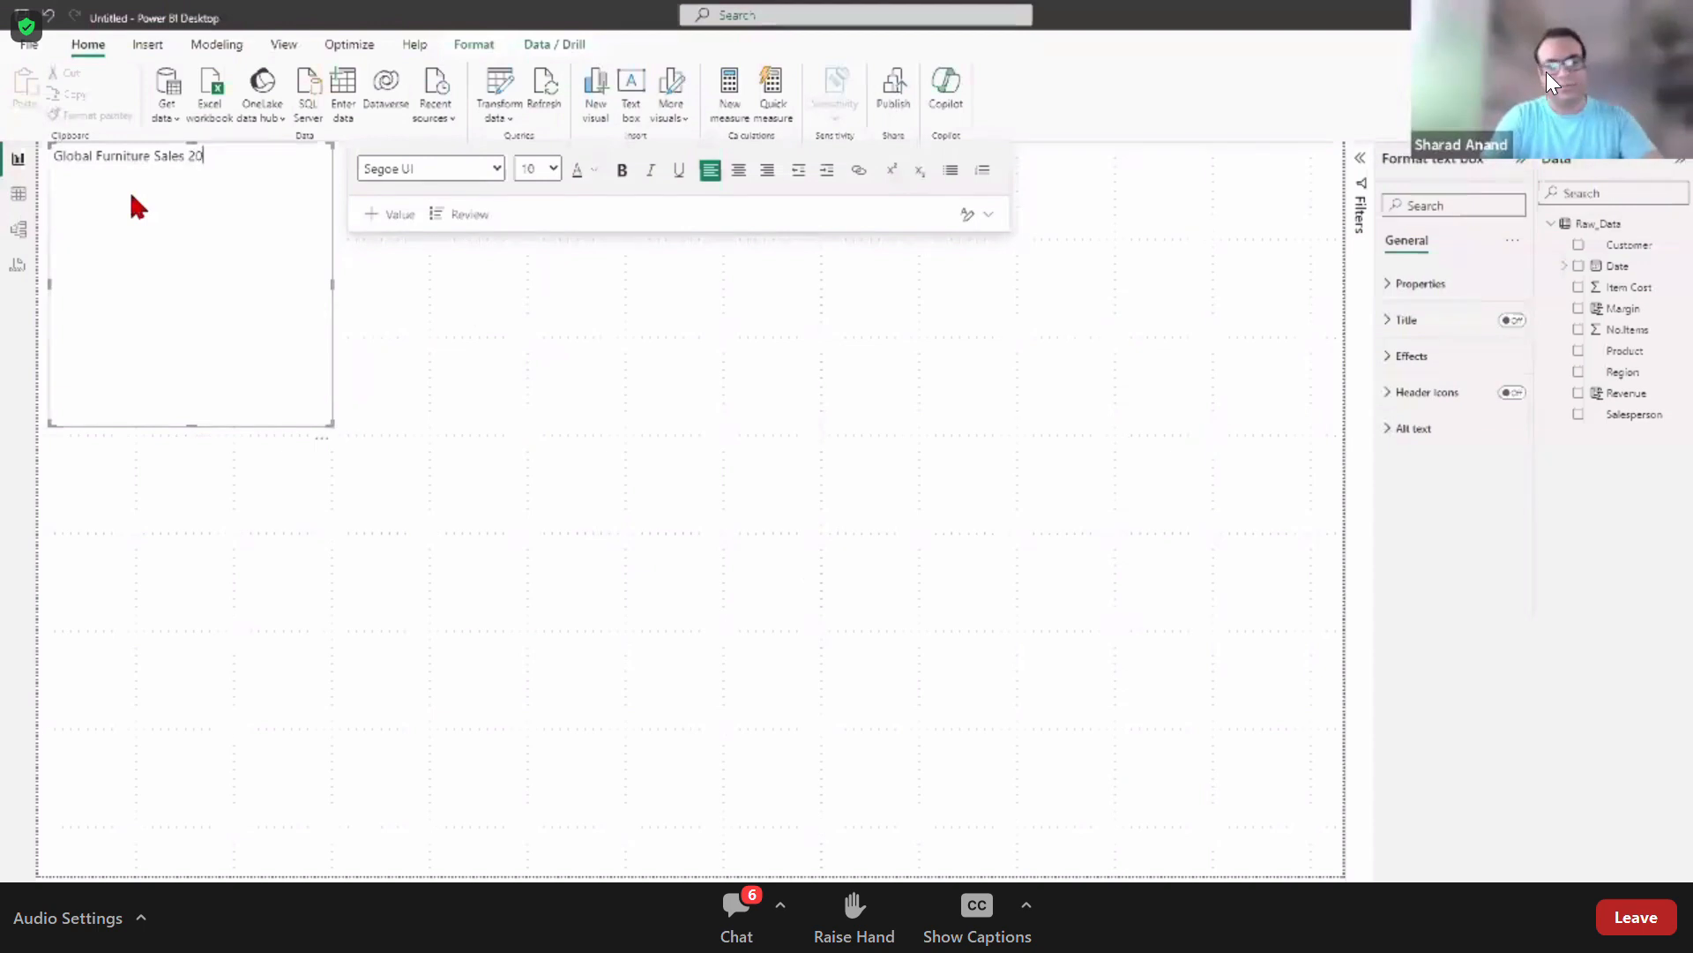
{"action": "type", "text": "21-22"}
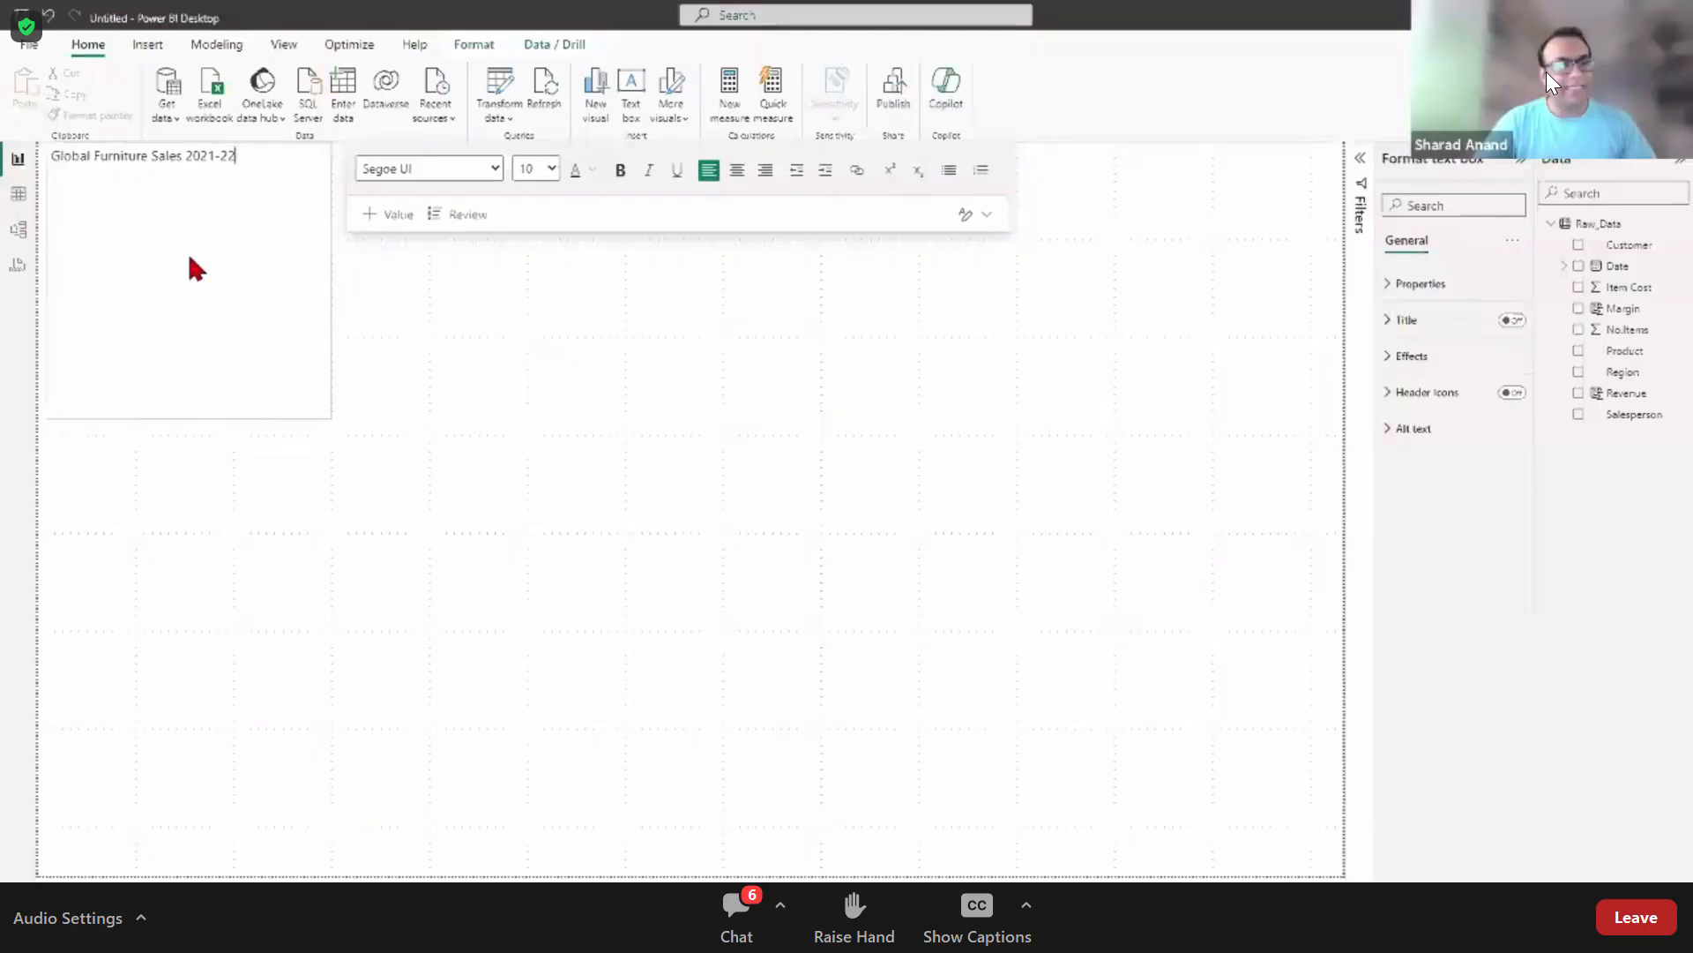
Step: Try to shrink the title text box's height and change its text to bold at font size 42
{"action": "left_click_drag", "start_coordinate": [189, 255], "coordinate": [184, 224]}
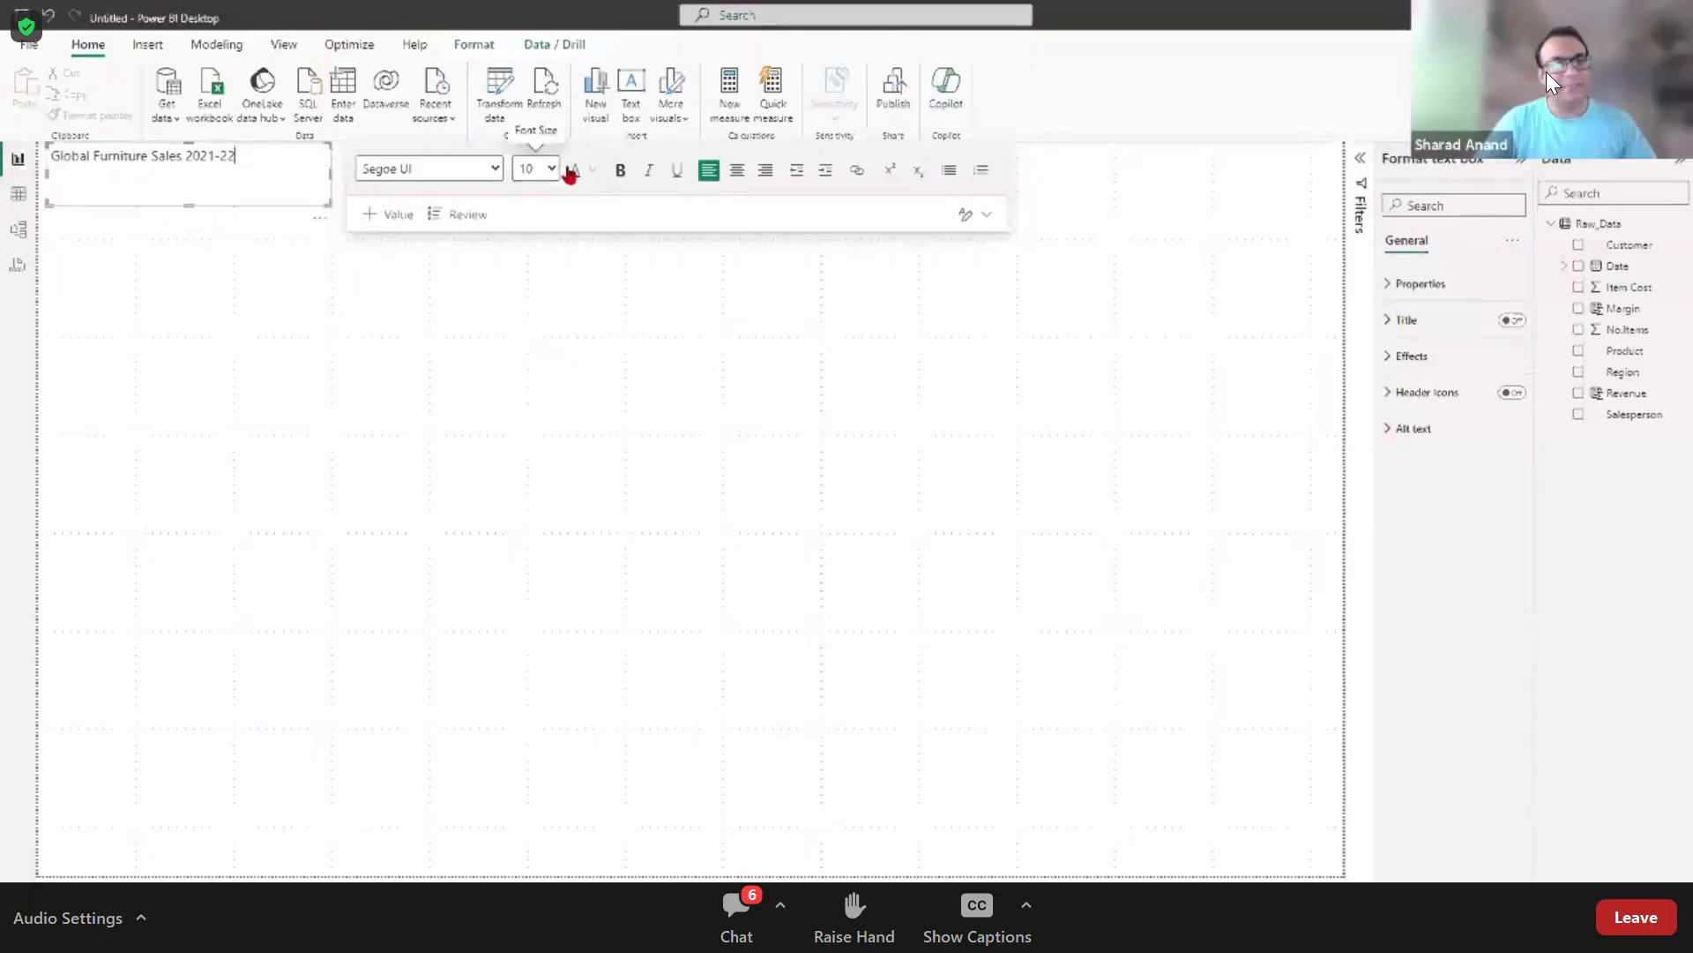
{"action": "left_click", "coordinate": [535, 168]}
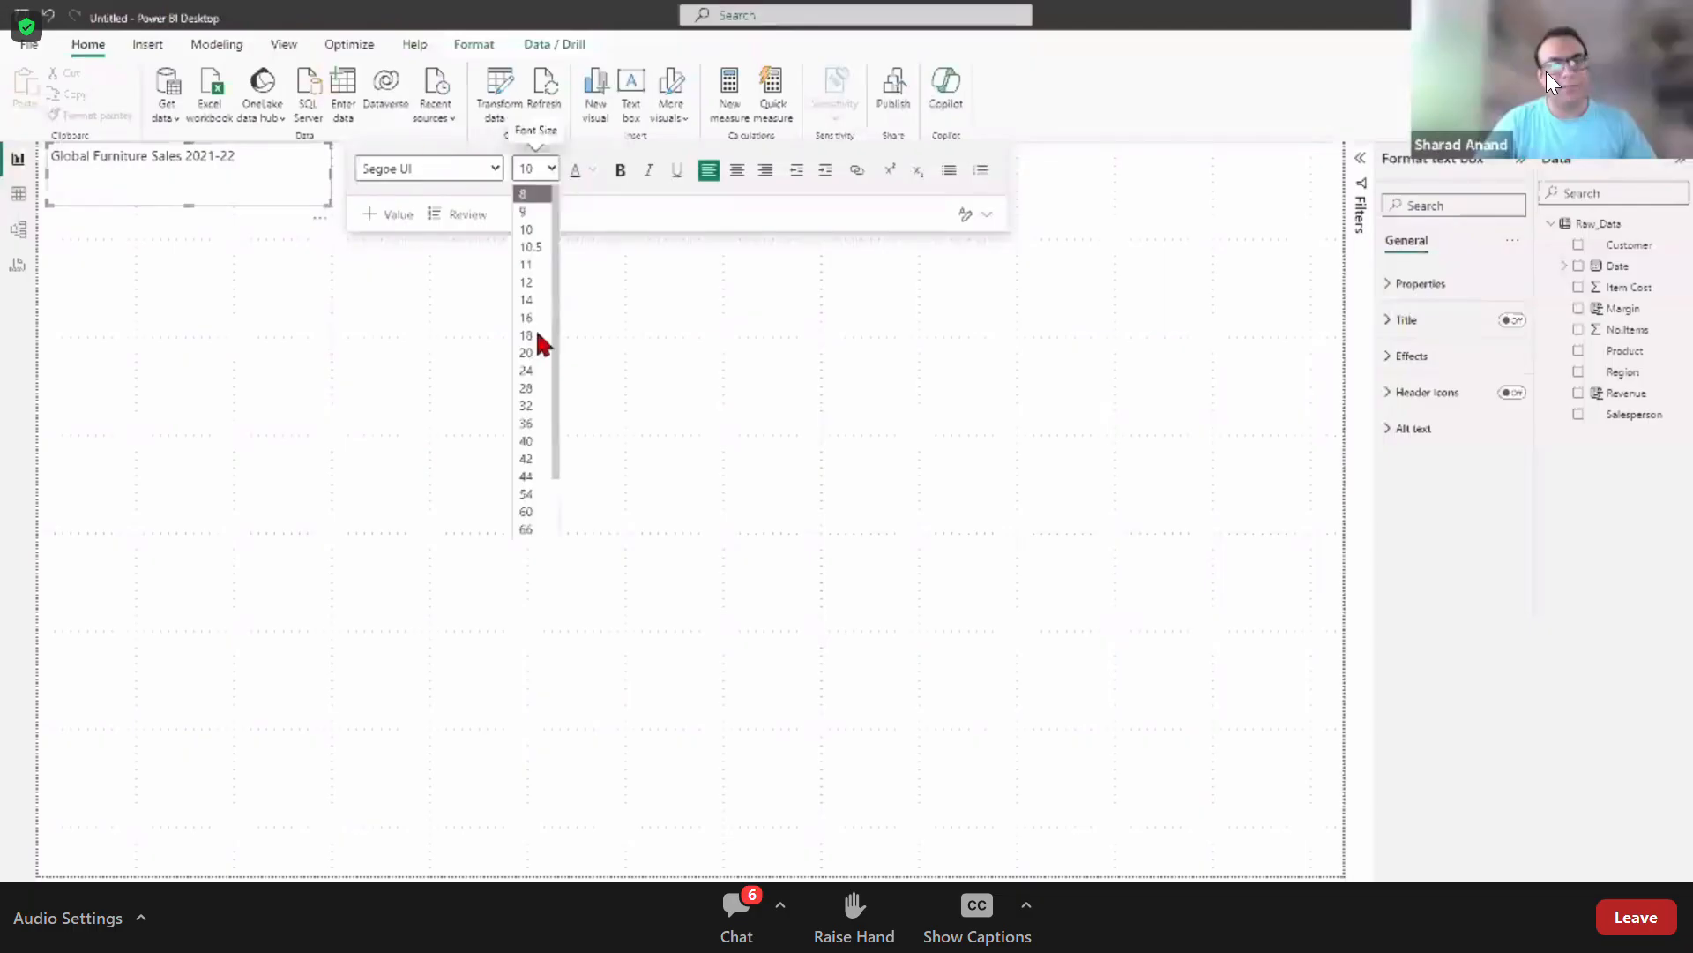
{"action": "left_click", "coordinate": [537, 389]}
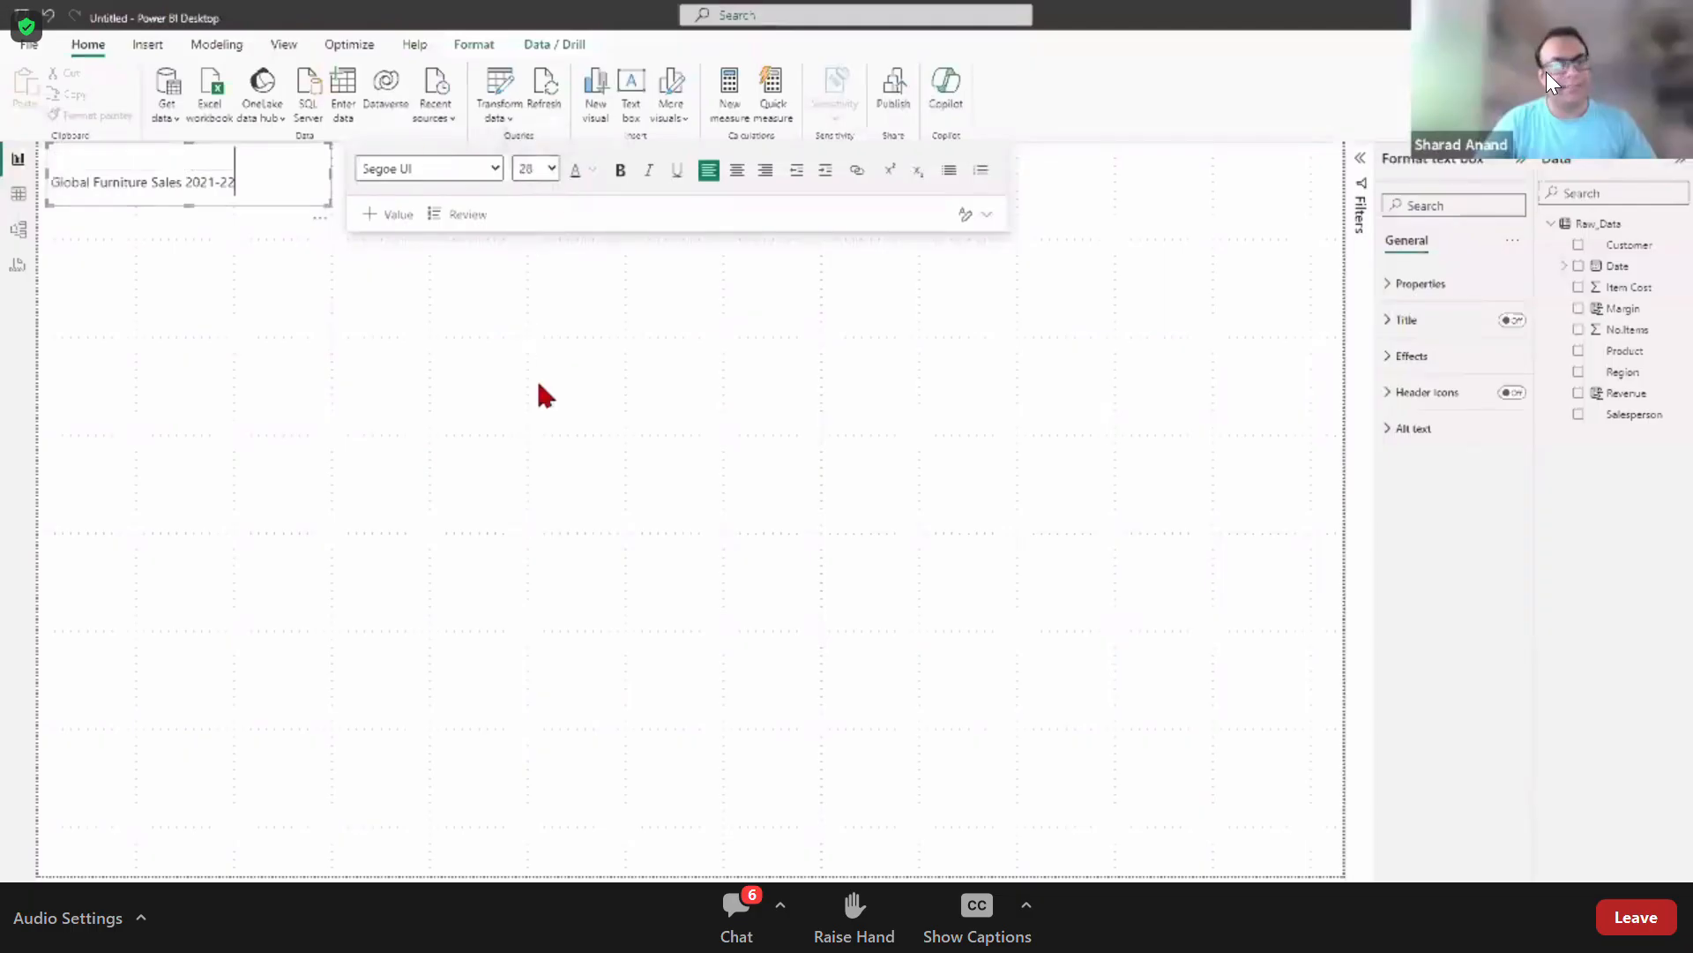
{"action": "left_click", "coordinate": [550, 170]}
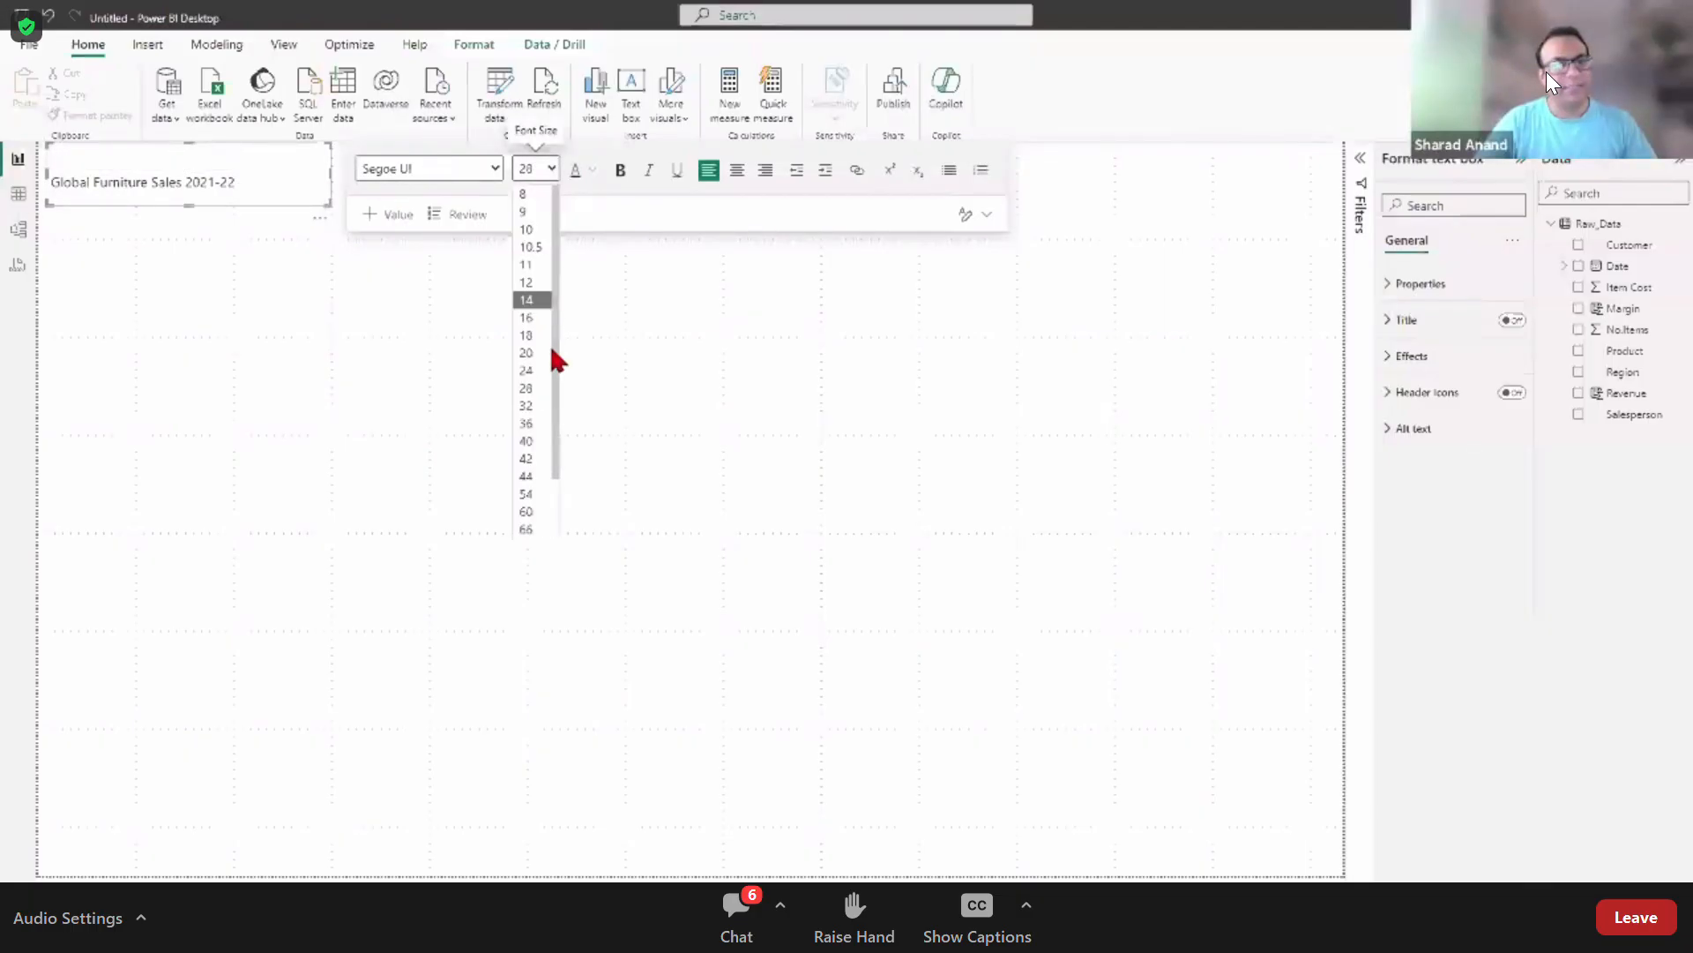
{"action": "left_click", "coordinate": [533, 457]}
{"action": "left_click", "coordinate": [620, 171]}
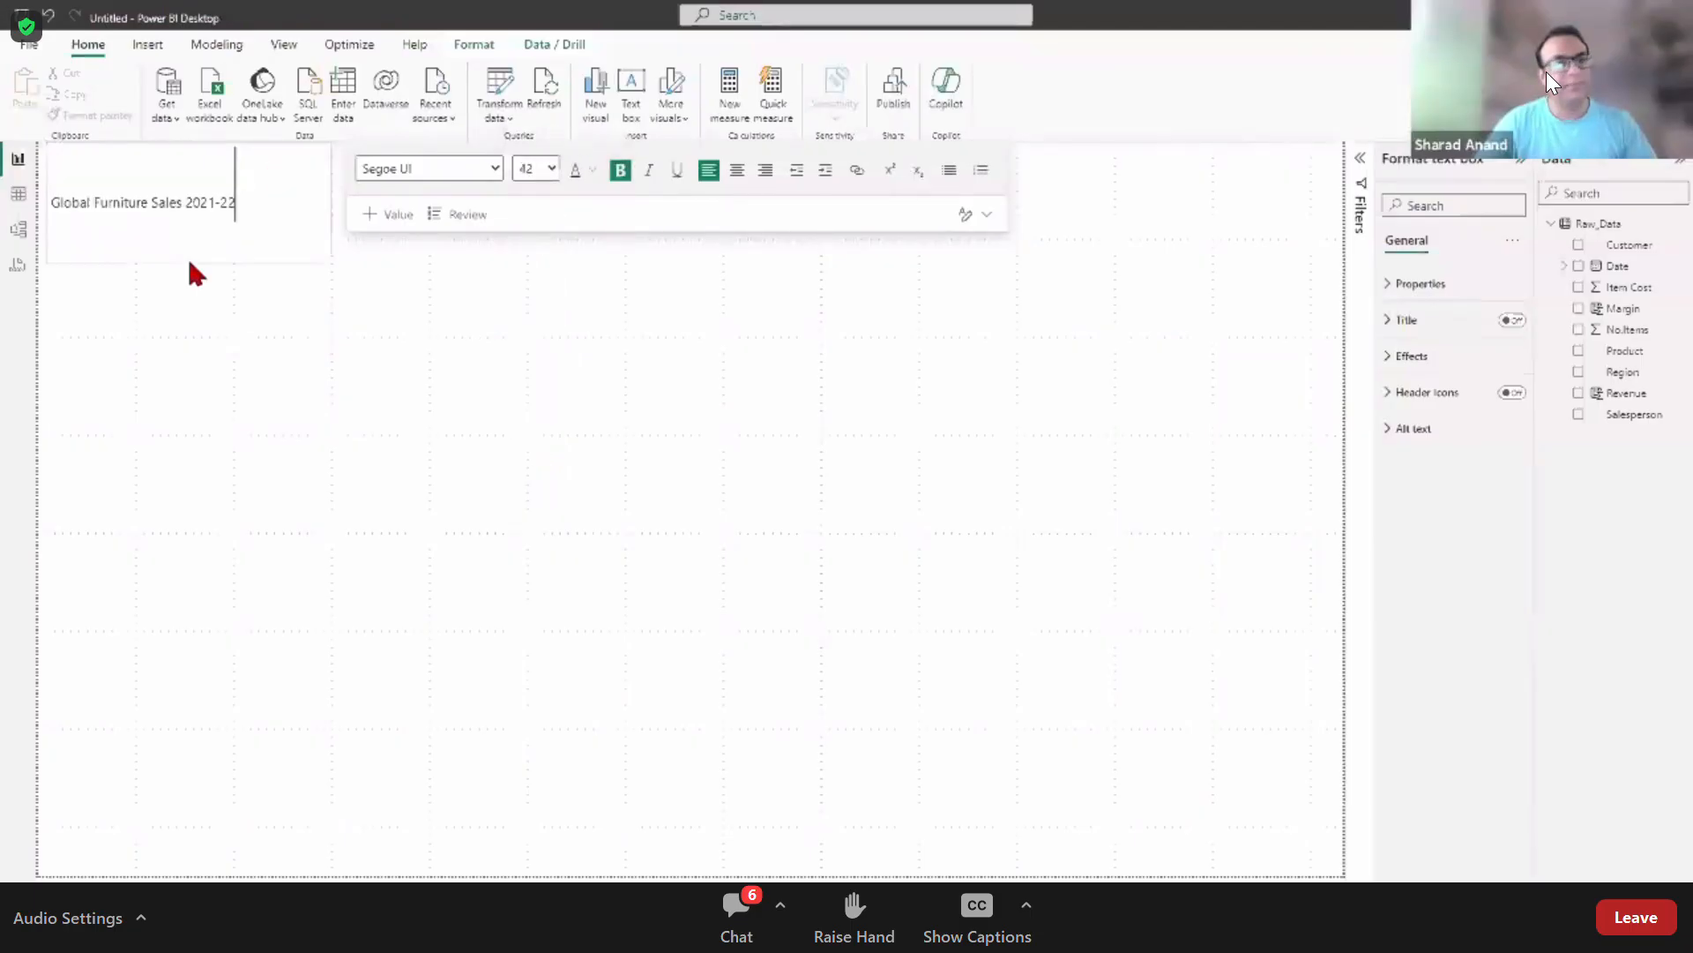
Step: Set the entire report title text to font size 28
{"action": "left_click_drag", "start_coordinate": [261, 199], "coordinate": [55, 209]}
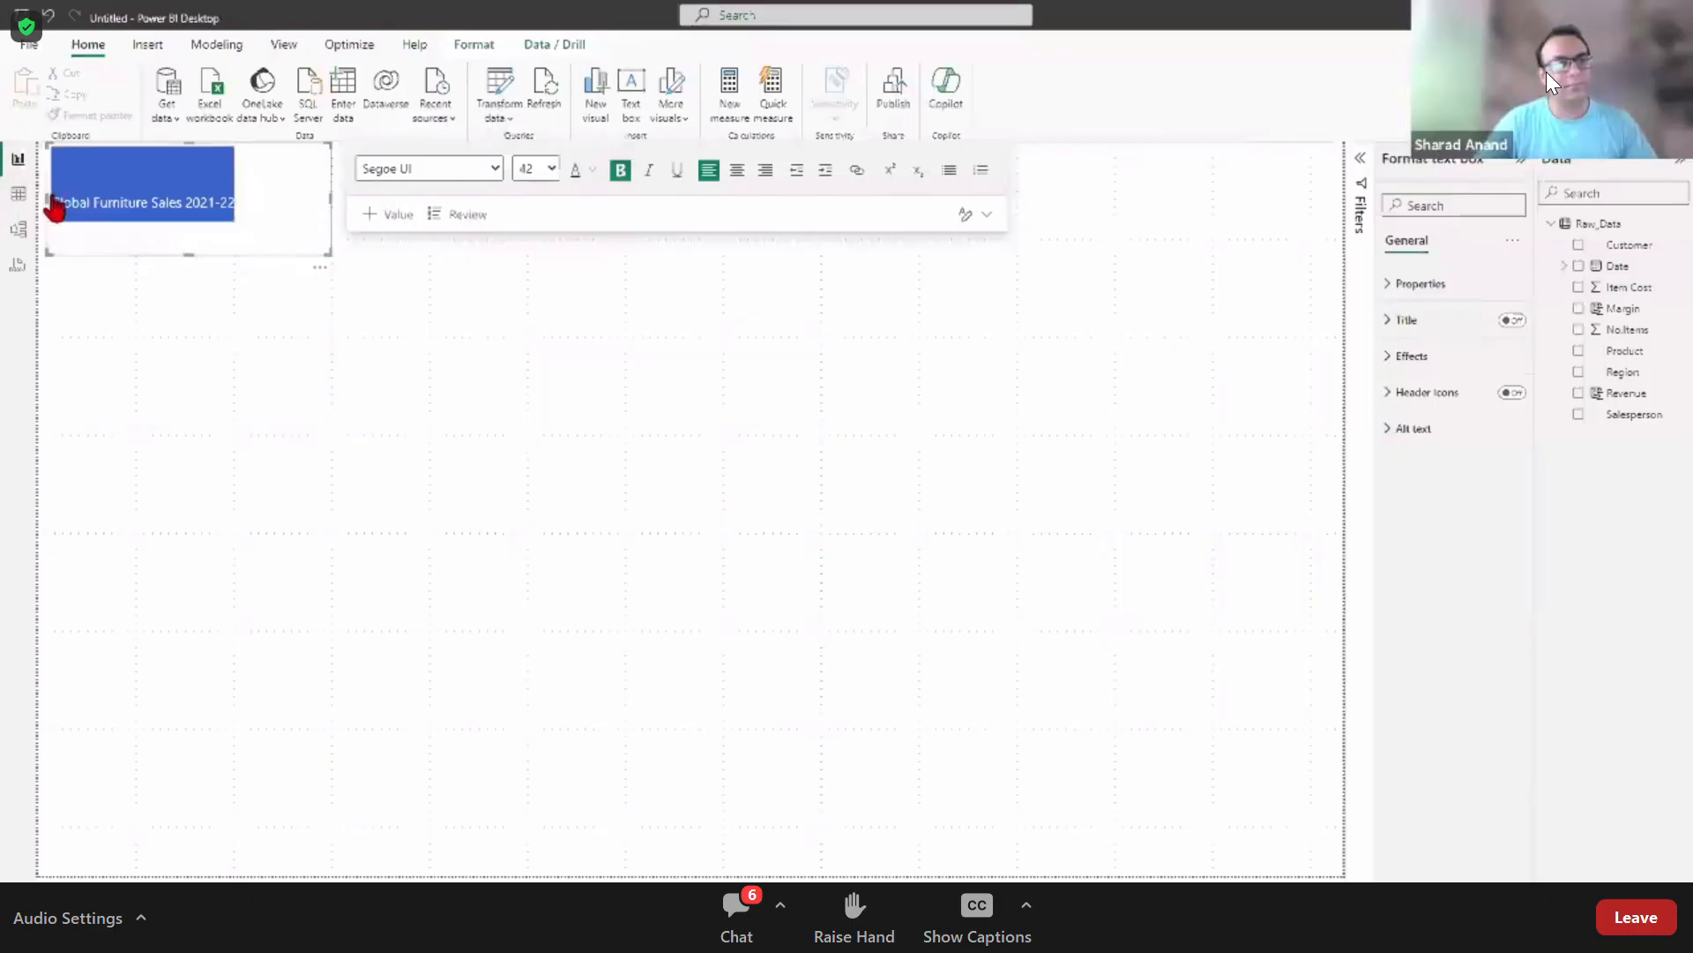
{"action": "left_click", "coordinate": [550, 168]}
{"action": "left_click", "coordinate": [533, 388]}
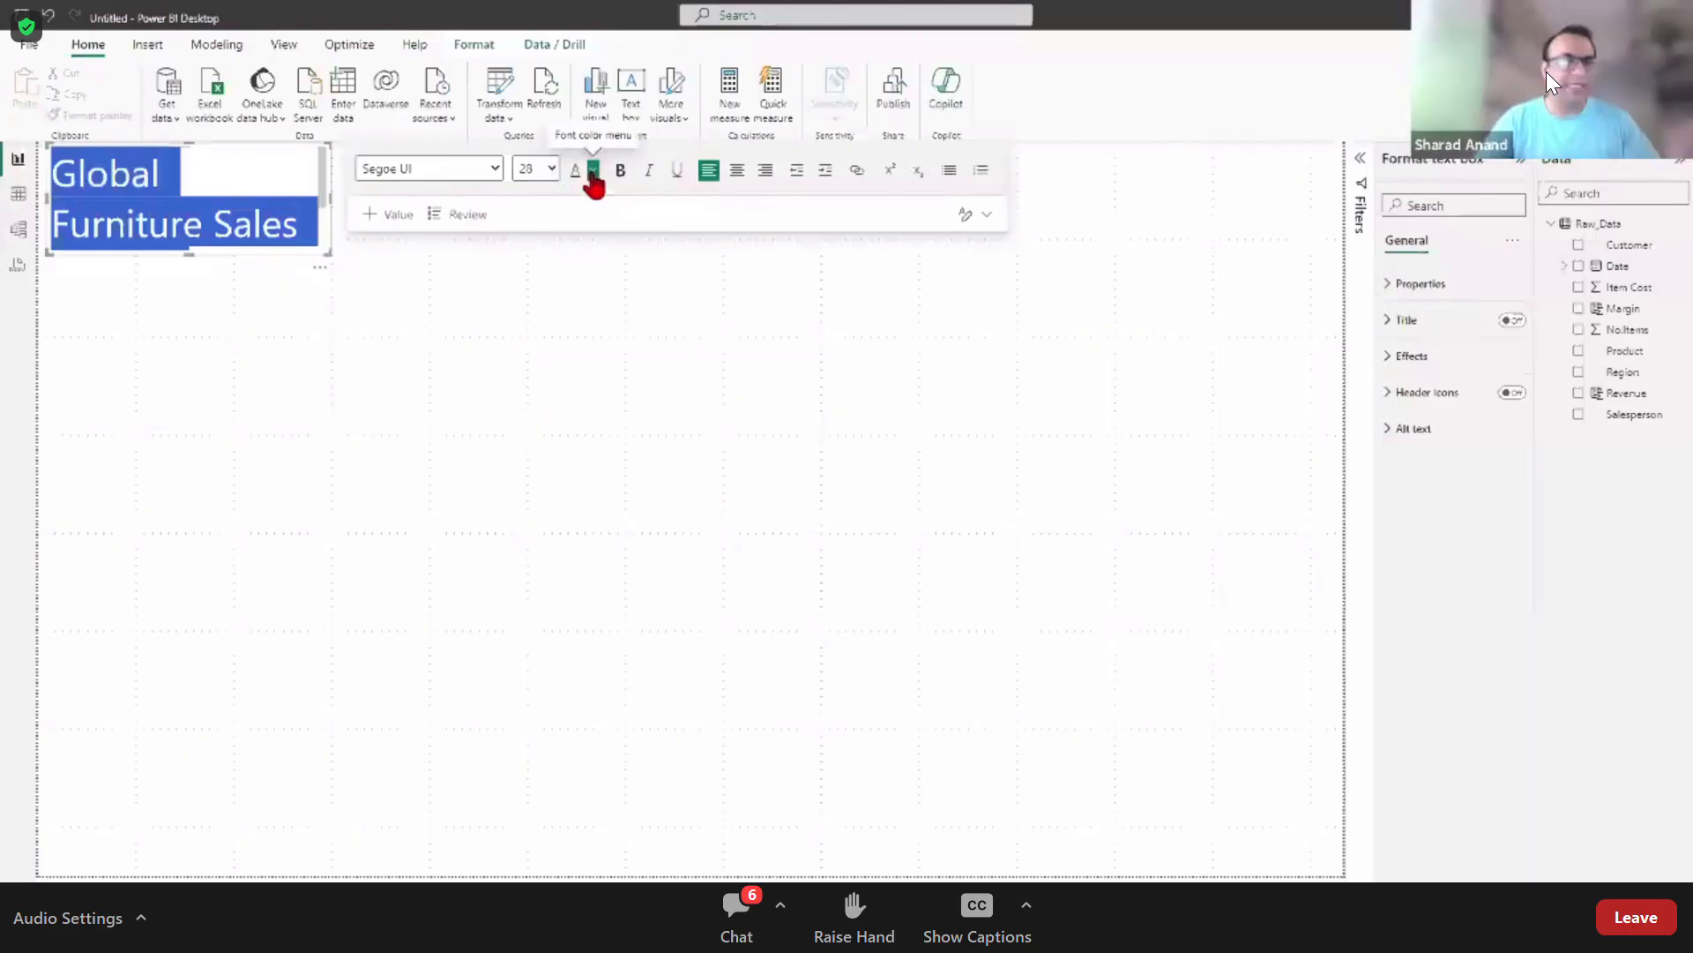
{"action": "left_click", "coordinate": [523, 301]}
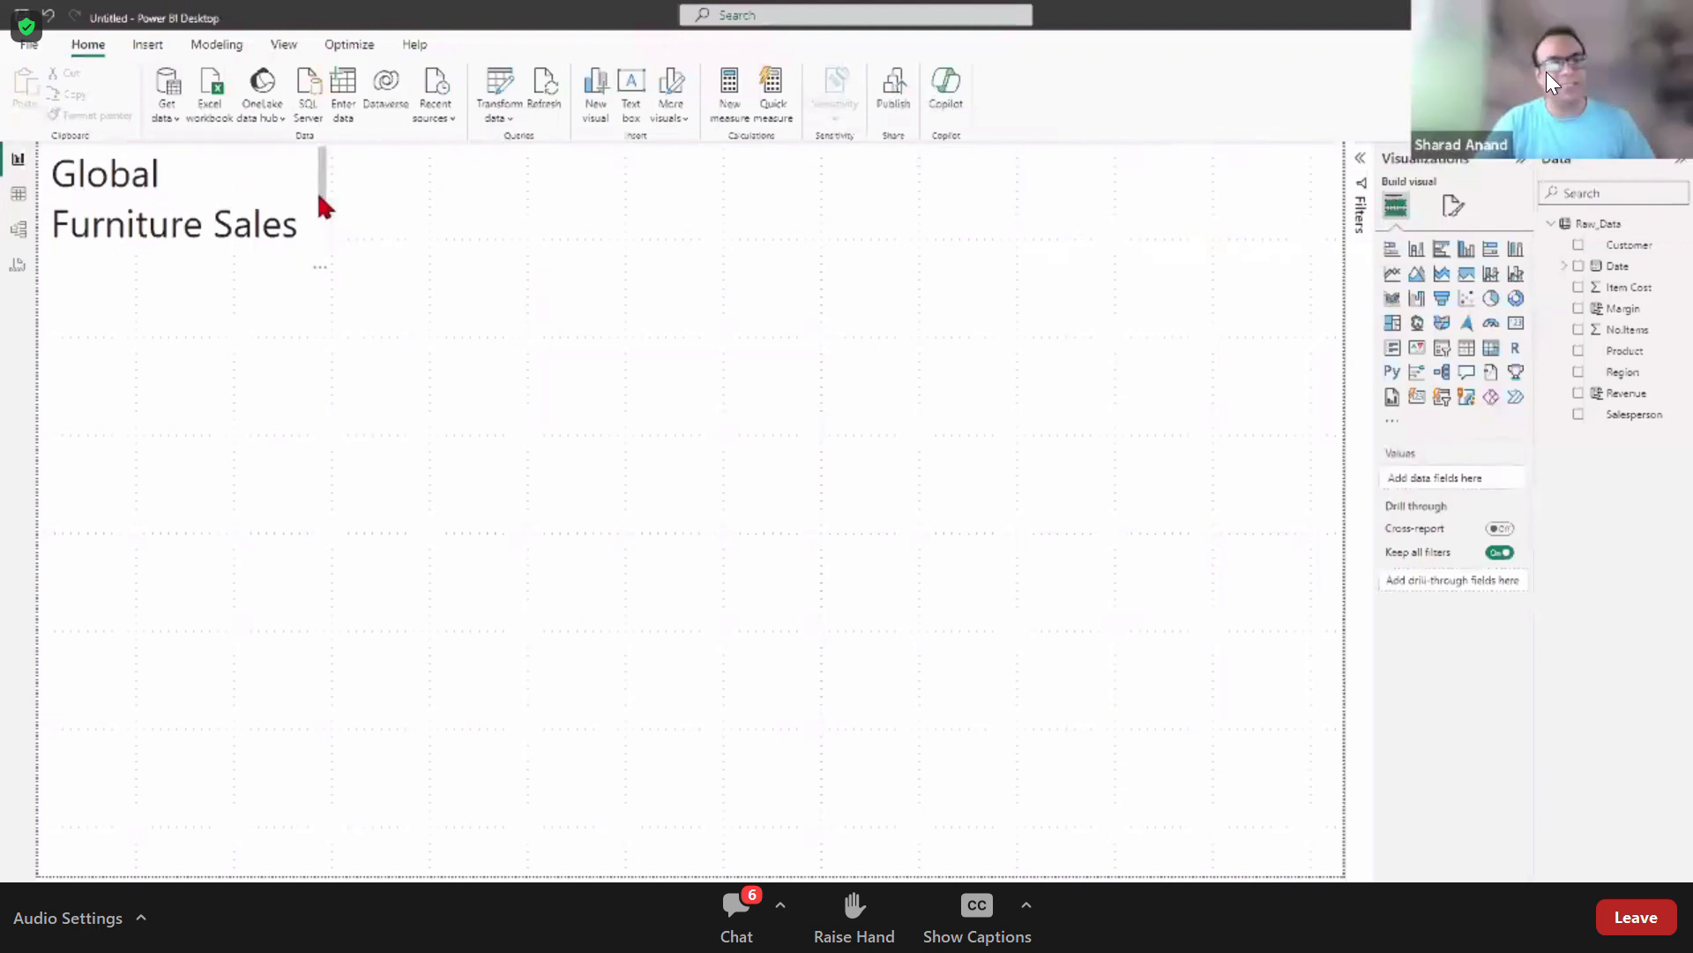
Step: Extend the title text box to the page's left edge and widen it to the middle of the page
{"action": "left_click", "coordinate": [235, 160]}
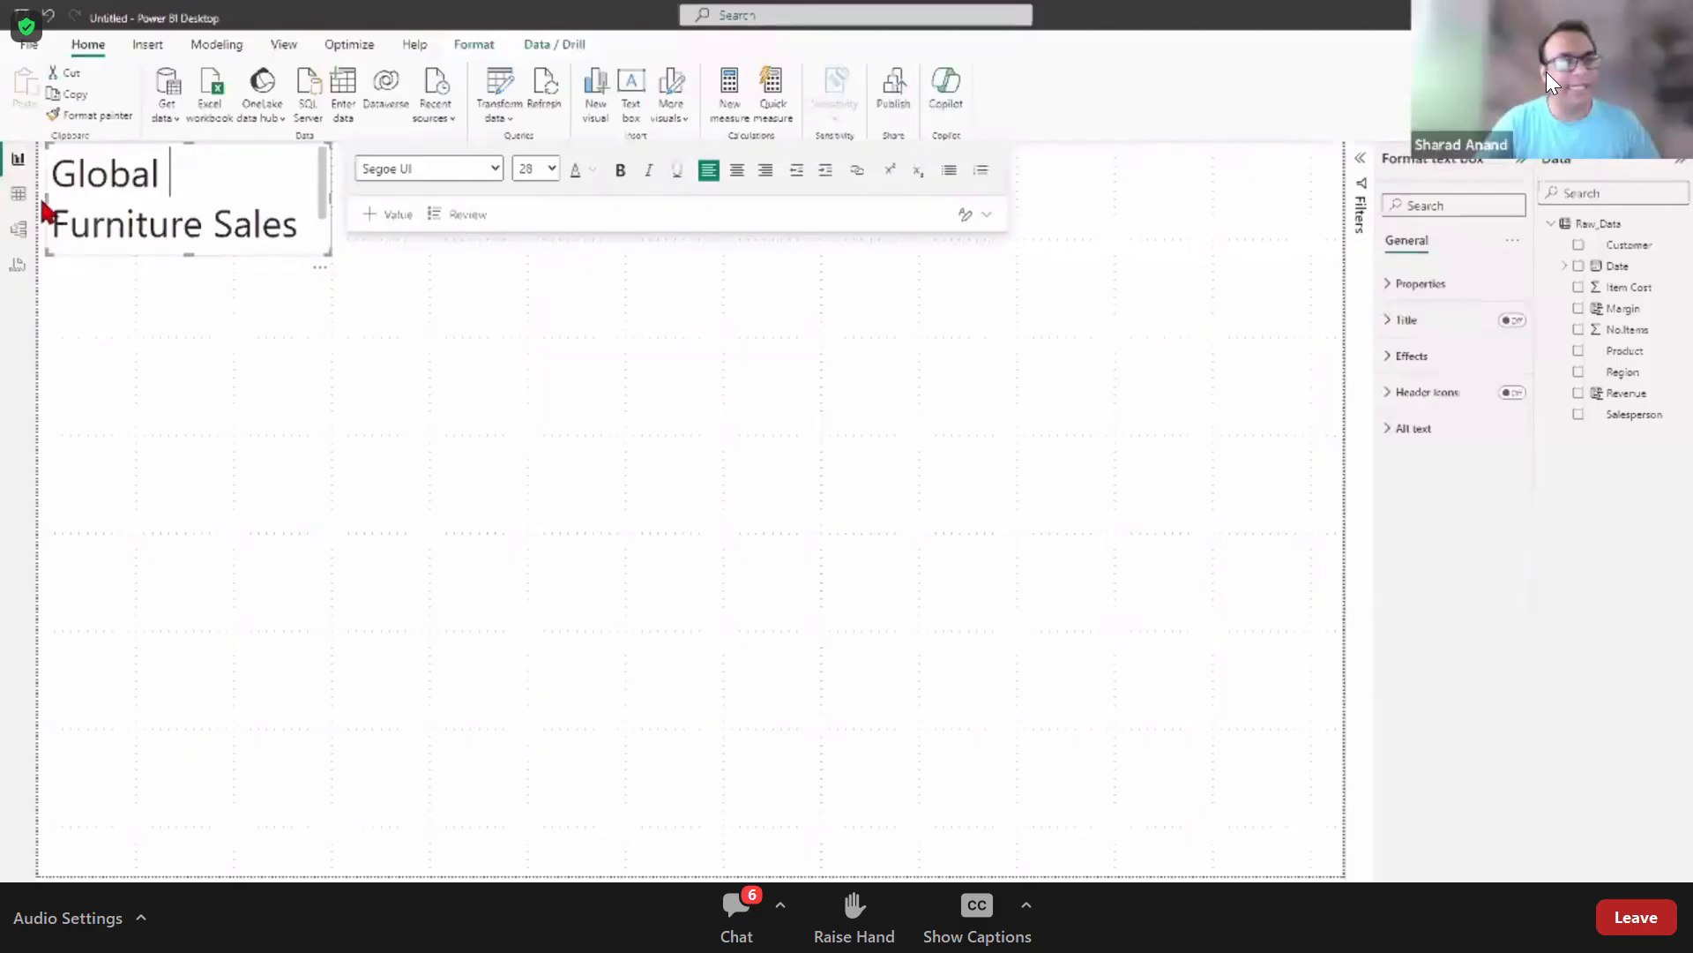
{"action": "left_click_drag", "start_coordinate": [44, 211], "coordinate": [34, 212]}
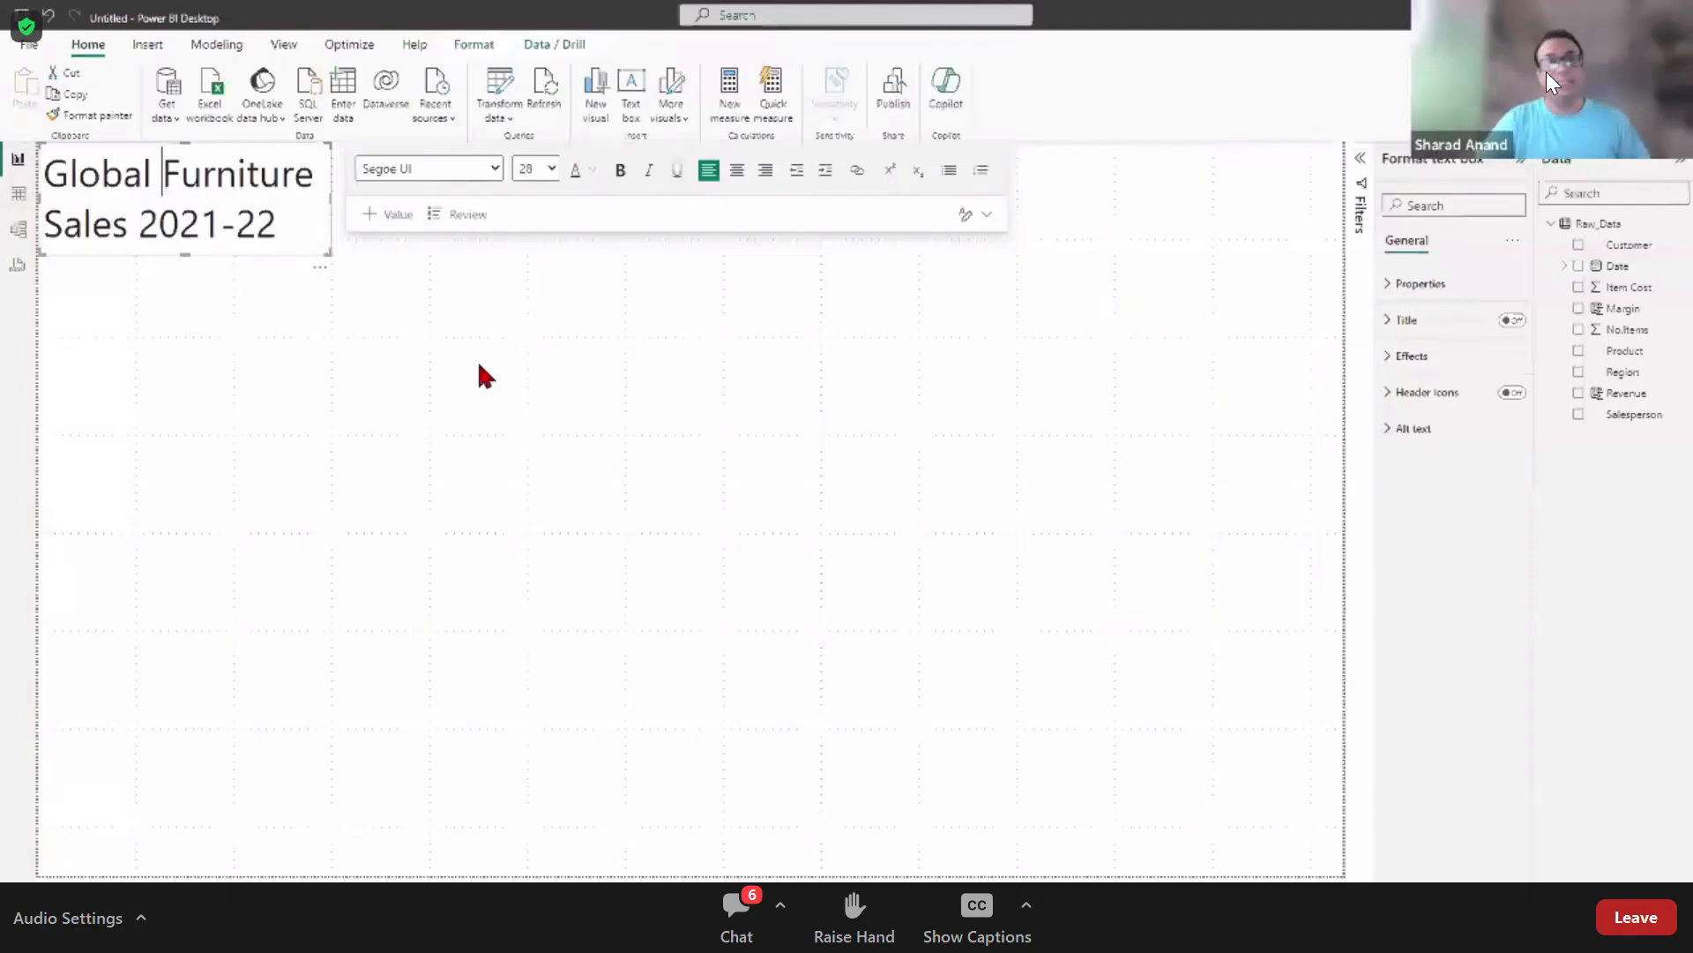
{"action": "left_click", "coordinate": [295, 45]}
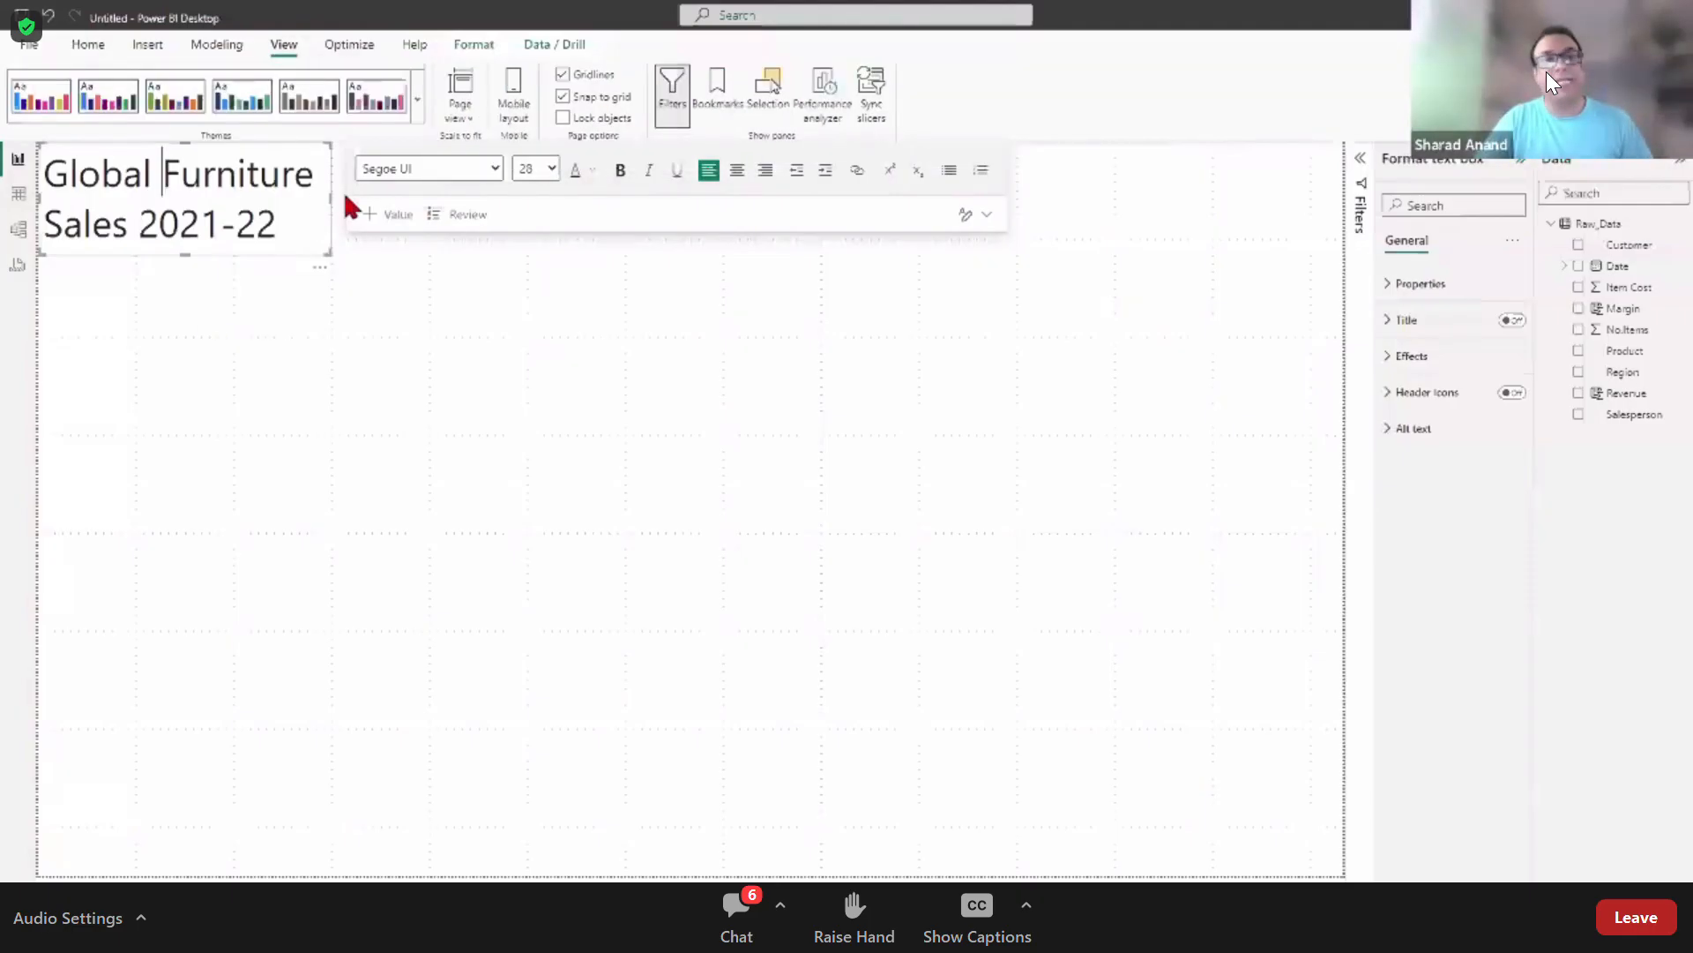
{"action": "left_click_drag", "start_coordinate": [344, 198], "coordinate": [535, 213]}
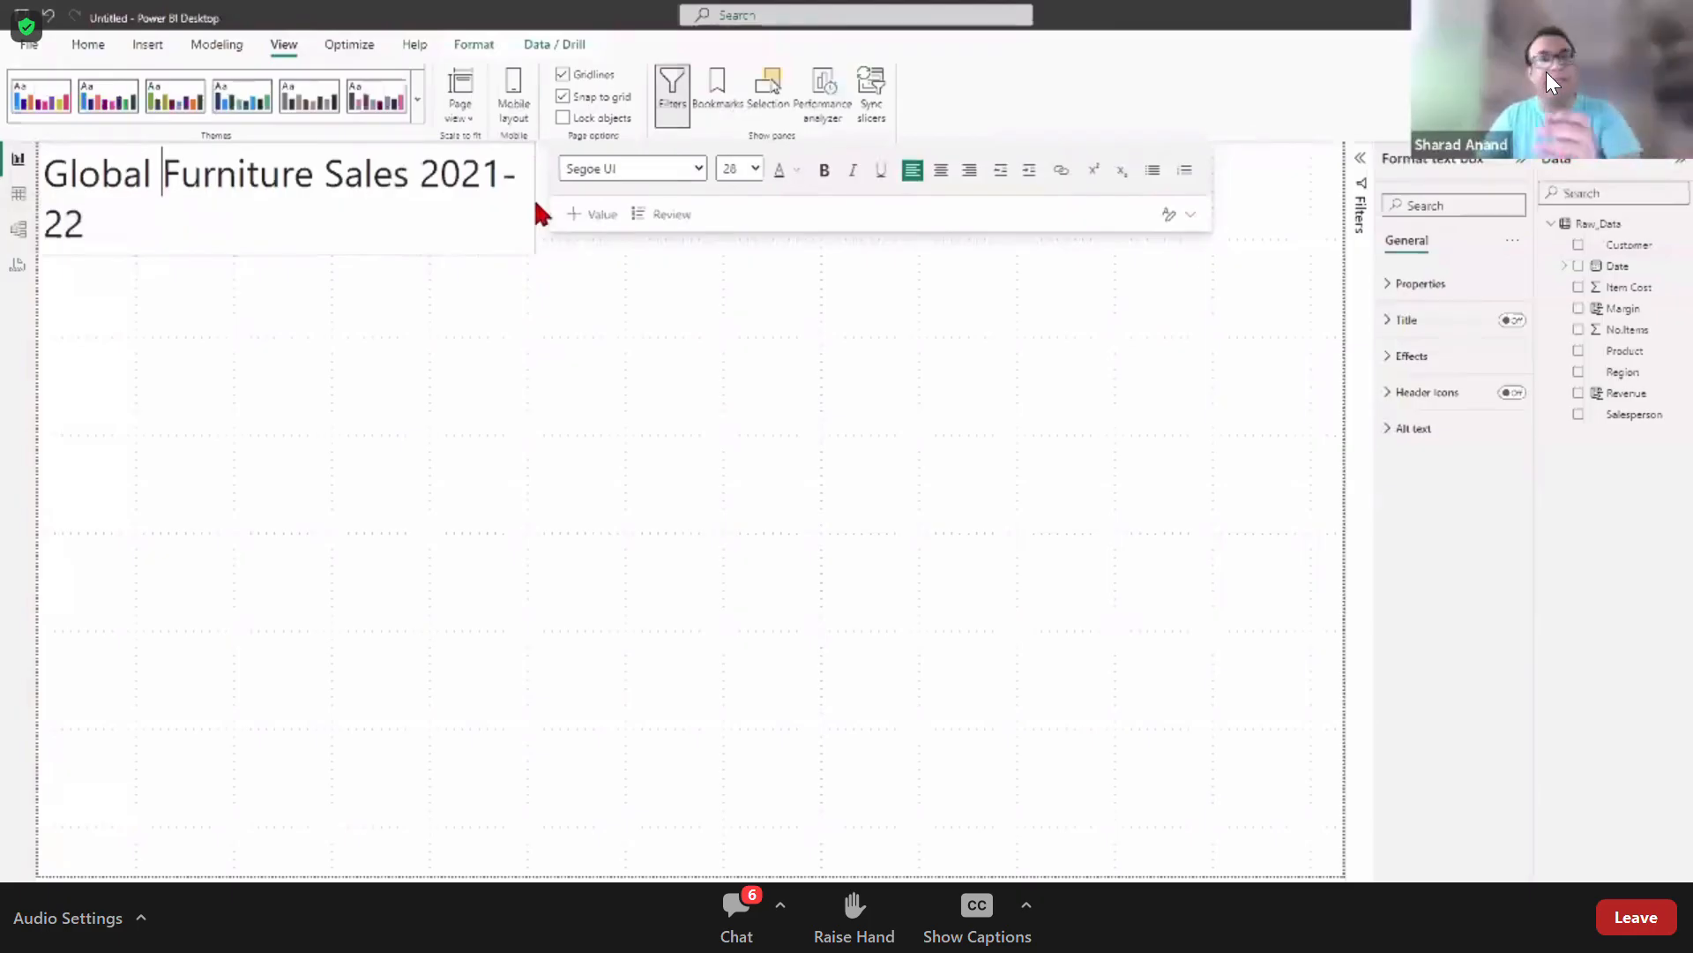
{"action": "left_click_drag", "start_coordinate": [550, 205], "coordinate": [690, 210]}
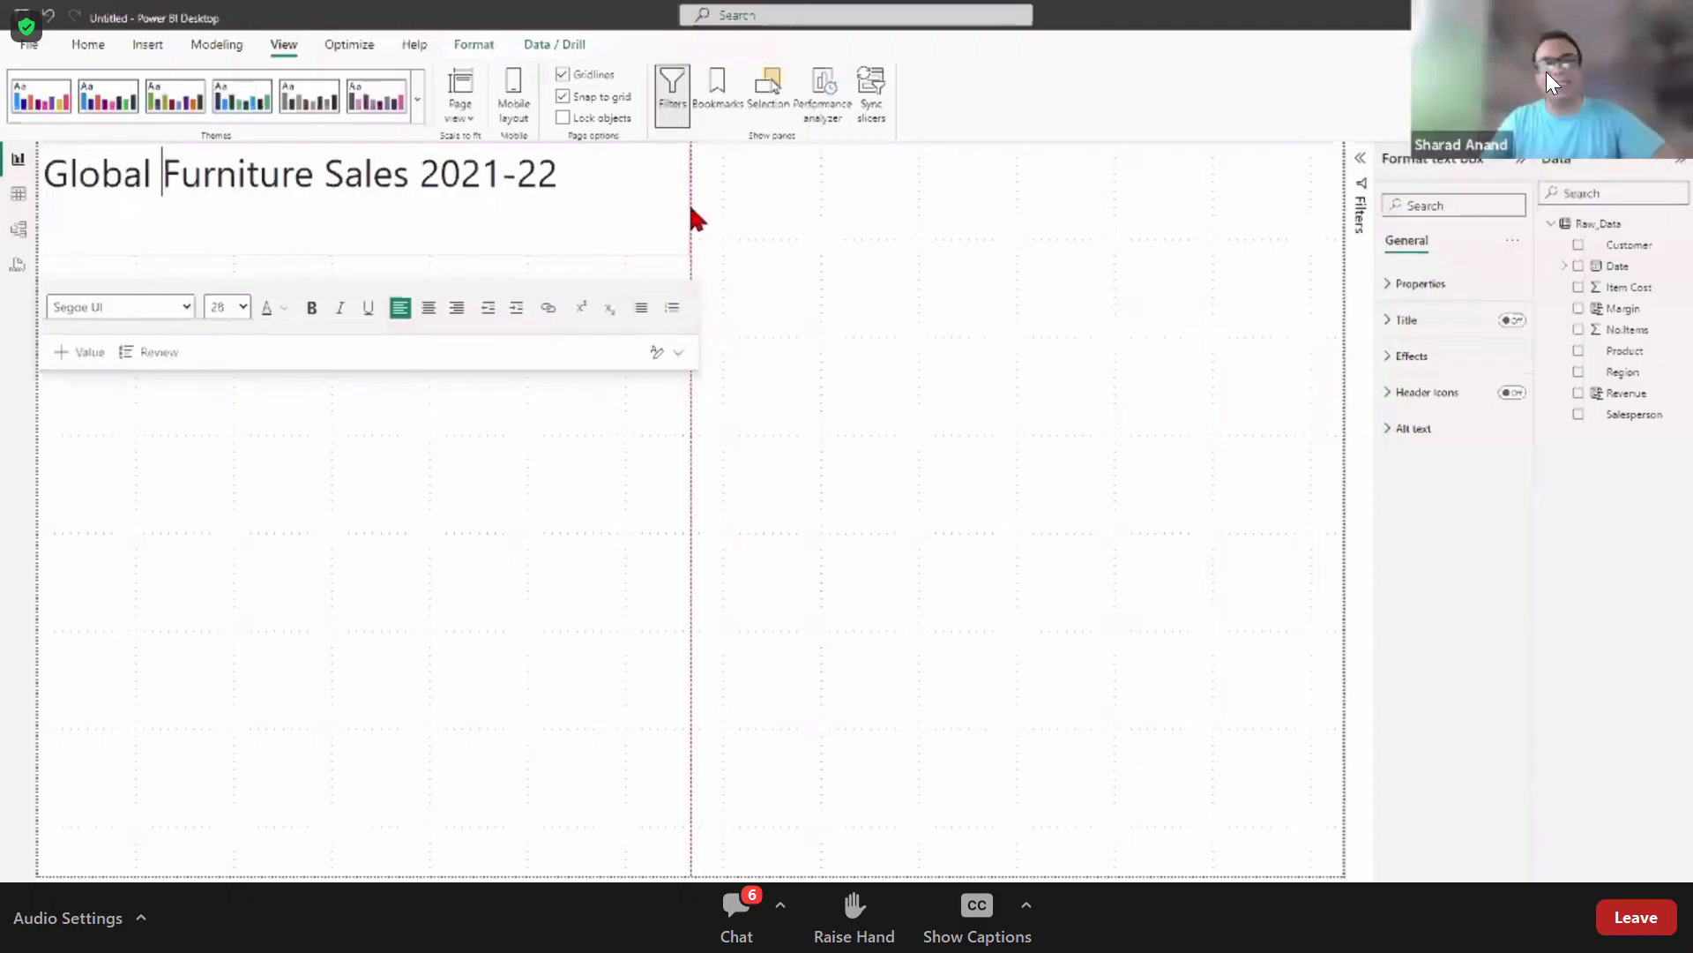
{"action": "left_click_drag", "start_coordinate": [691, 208], "coordinate": [692, 209]}
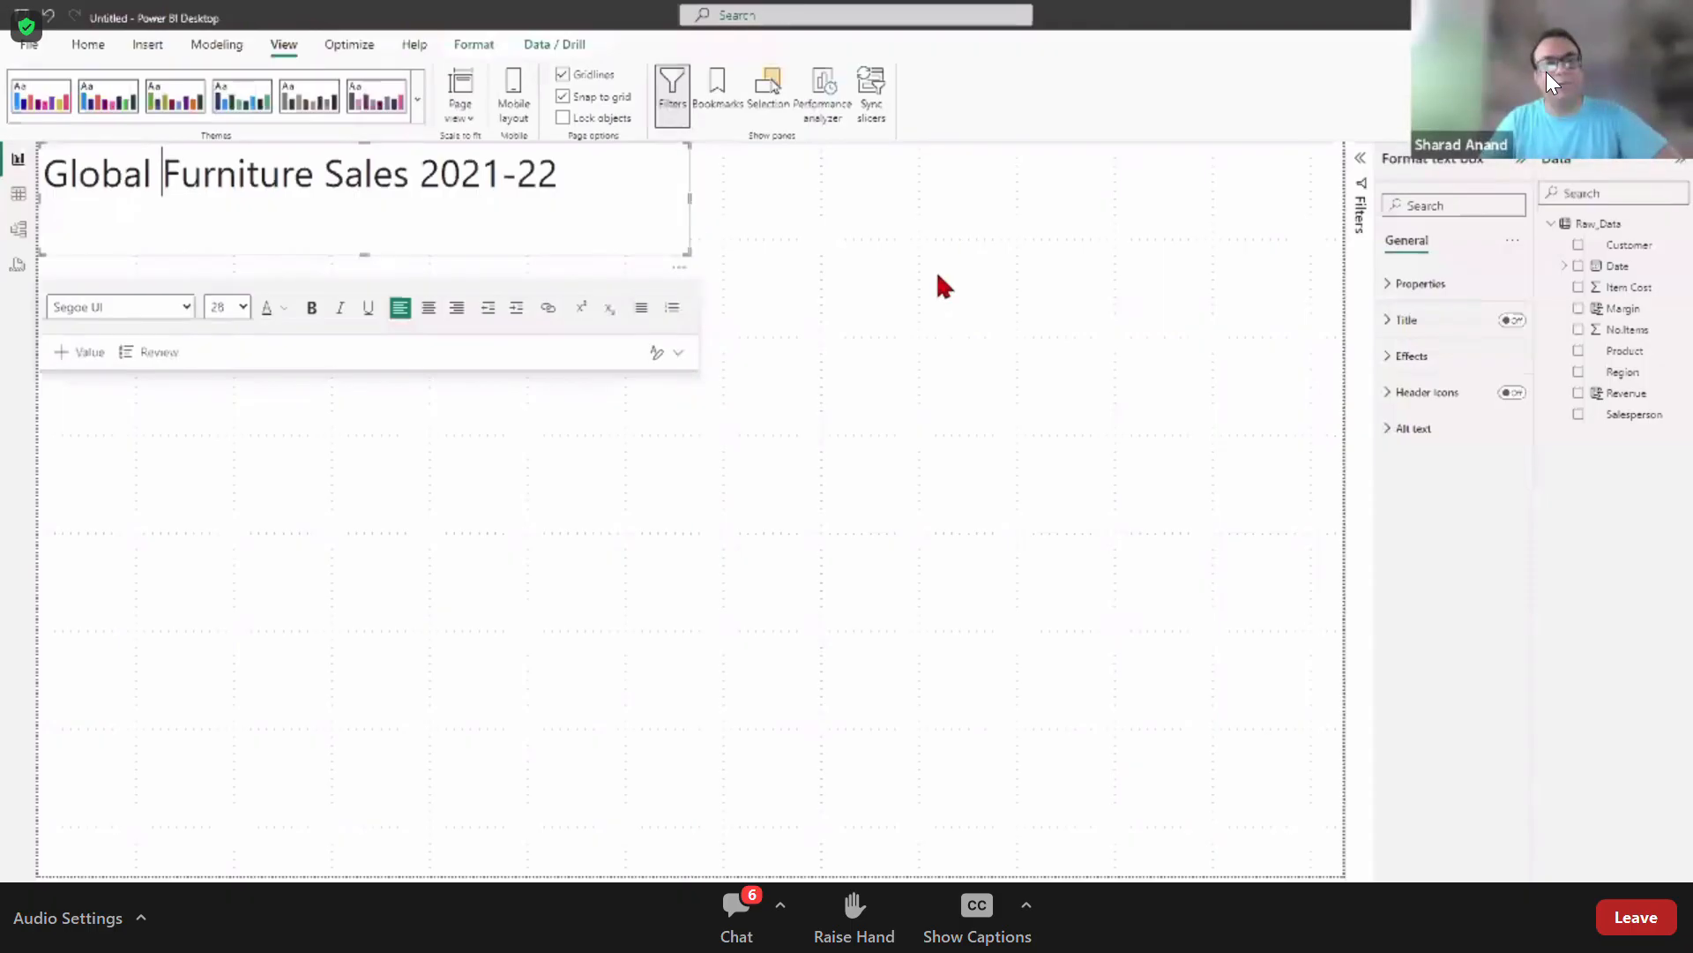
Step: Reduce the height of the title text box to fit the single line of text
{"action": "left_click", "coordinate": [582, 236]}
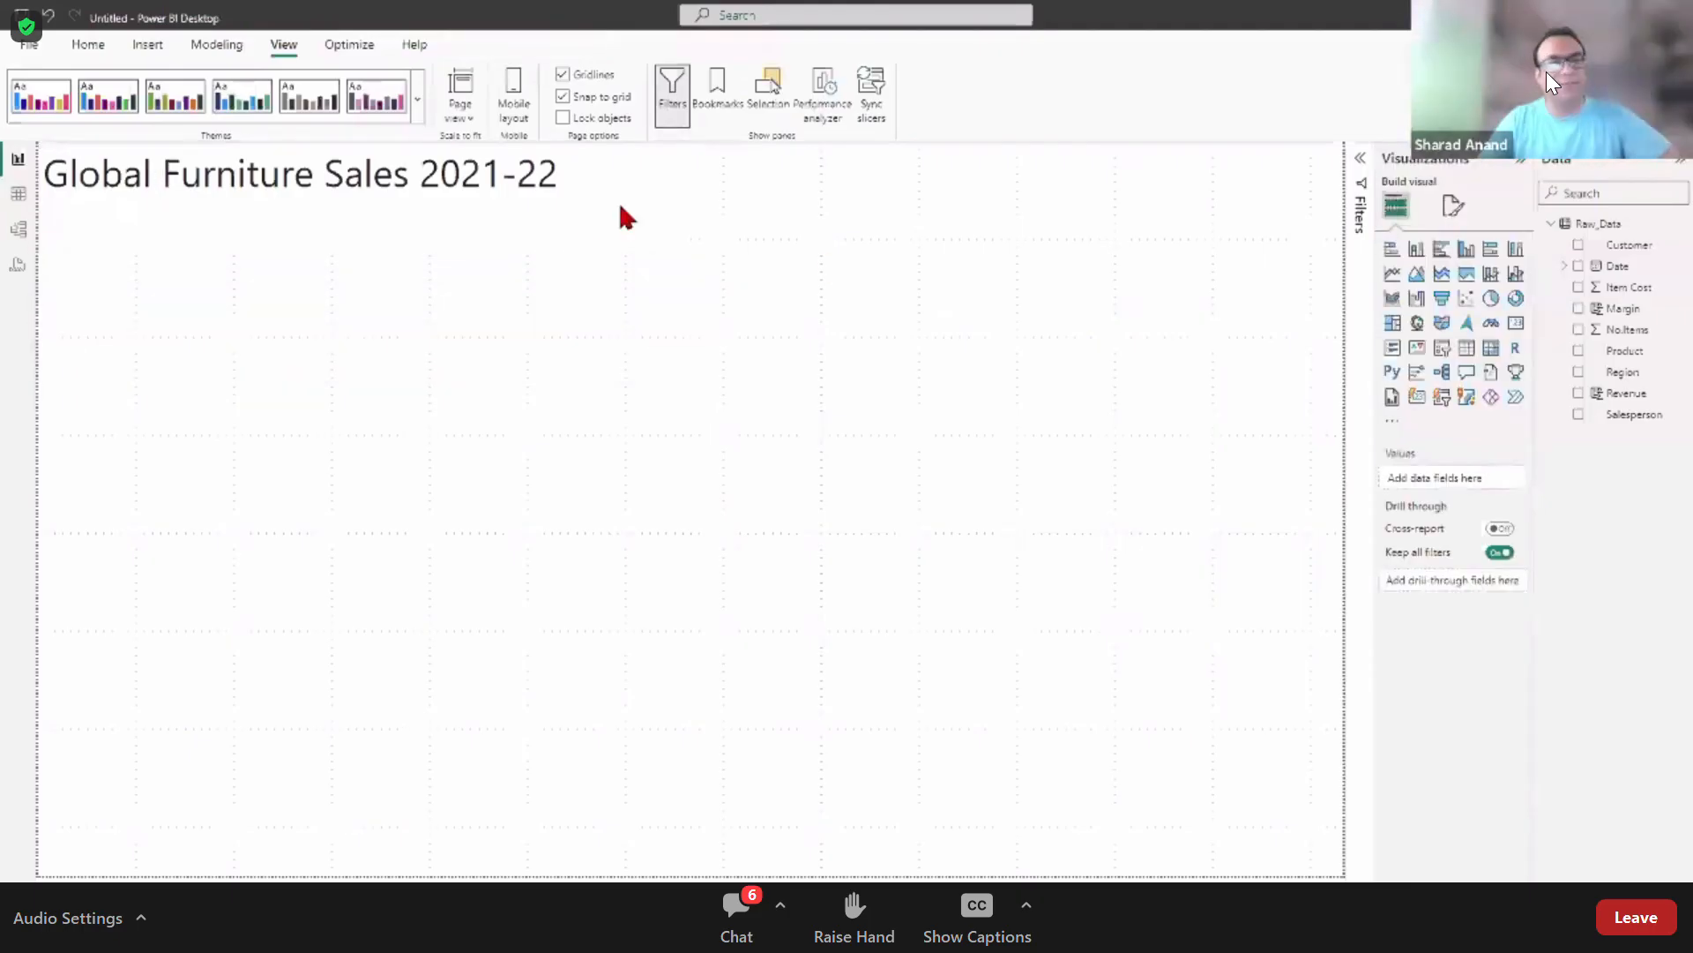
{"action": "left_click", "coordinate": [342, 243]}
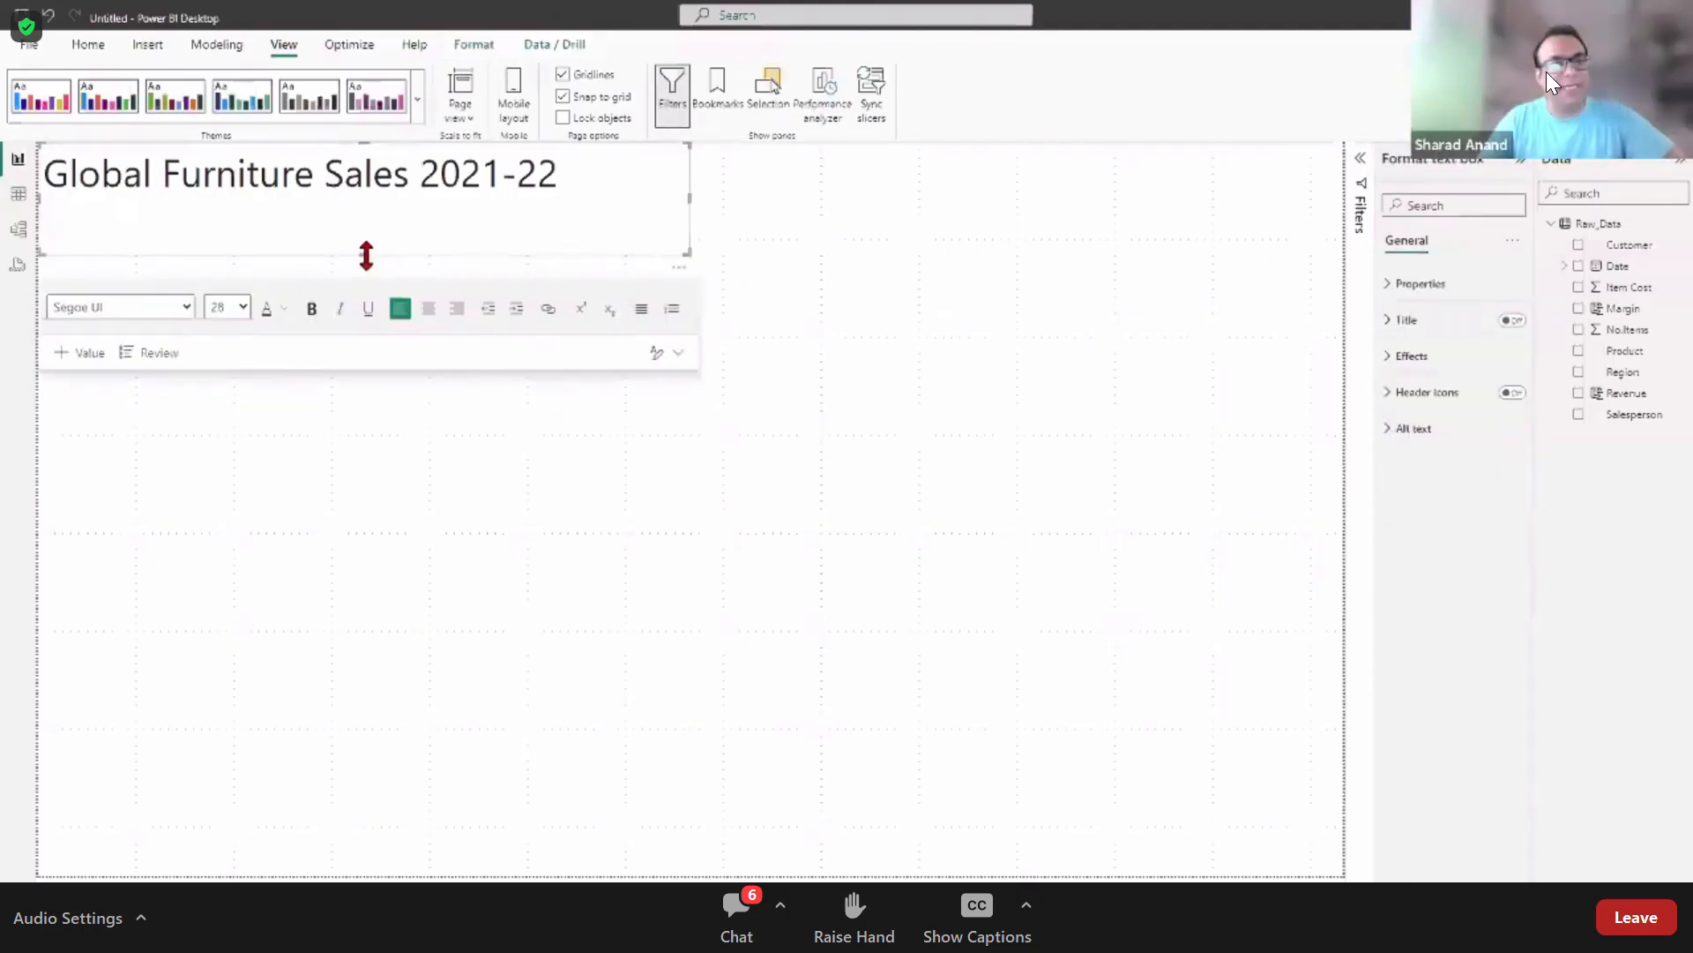
{"action": "left_click_drag", "start_coordinate": [366, 256], "coordinate": [373, 217]}
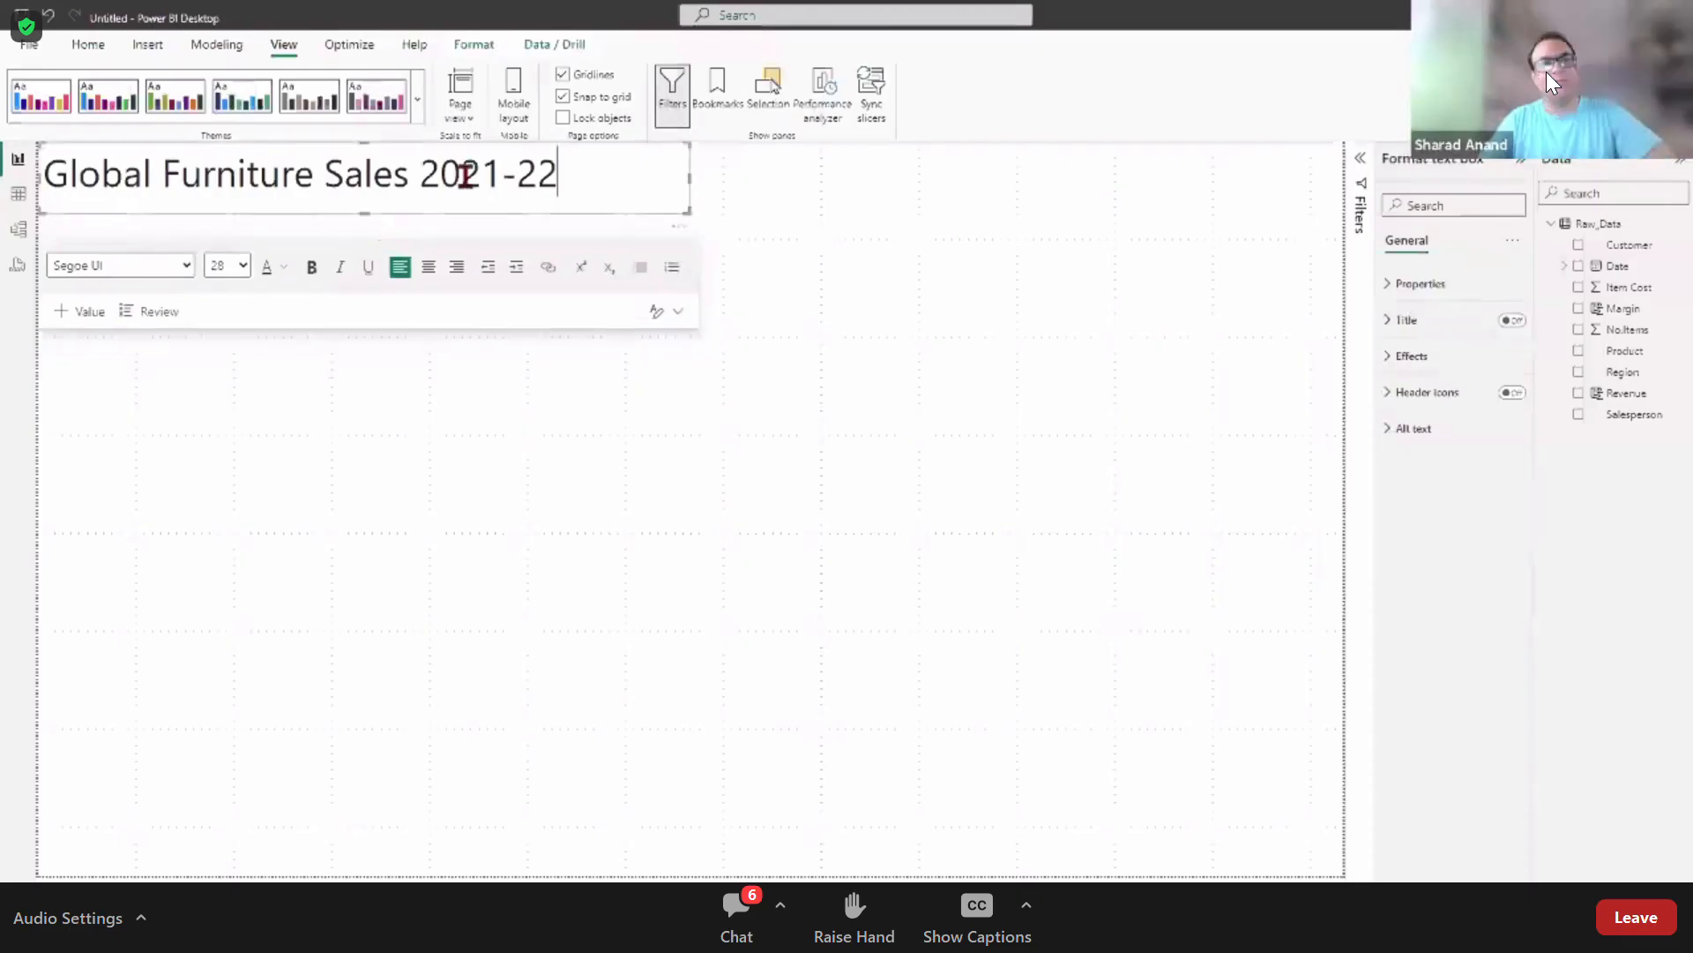
Step: Make the whole report title bold and set its font size to 32
{"action": "left_click_drag", "start_coordinate": [559, 177], "coordinate": [27, 183]}
{"action": "key", "text": "ctrl+b"}
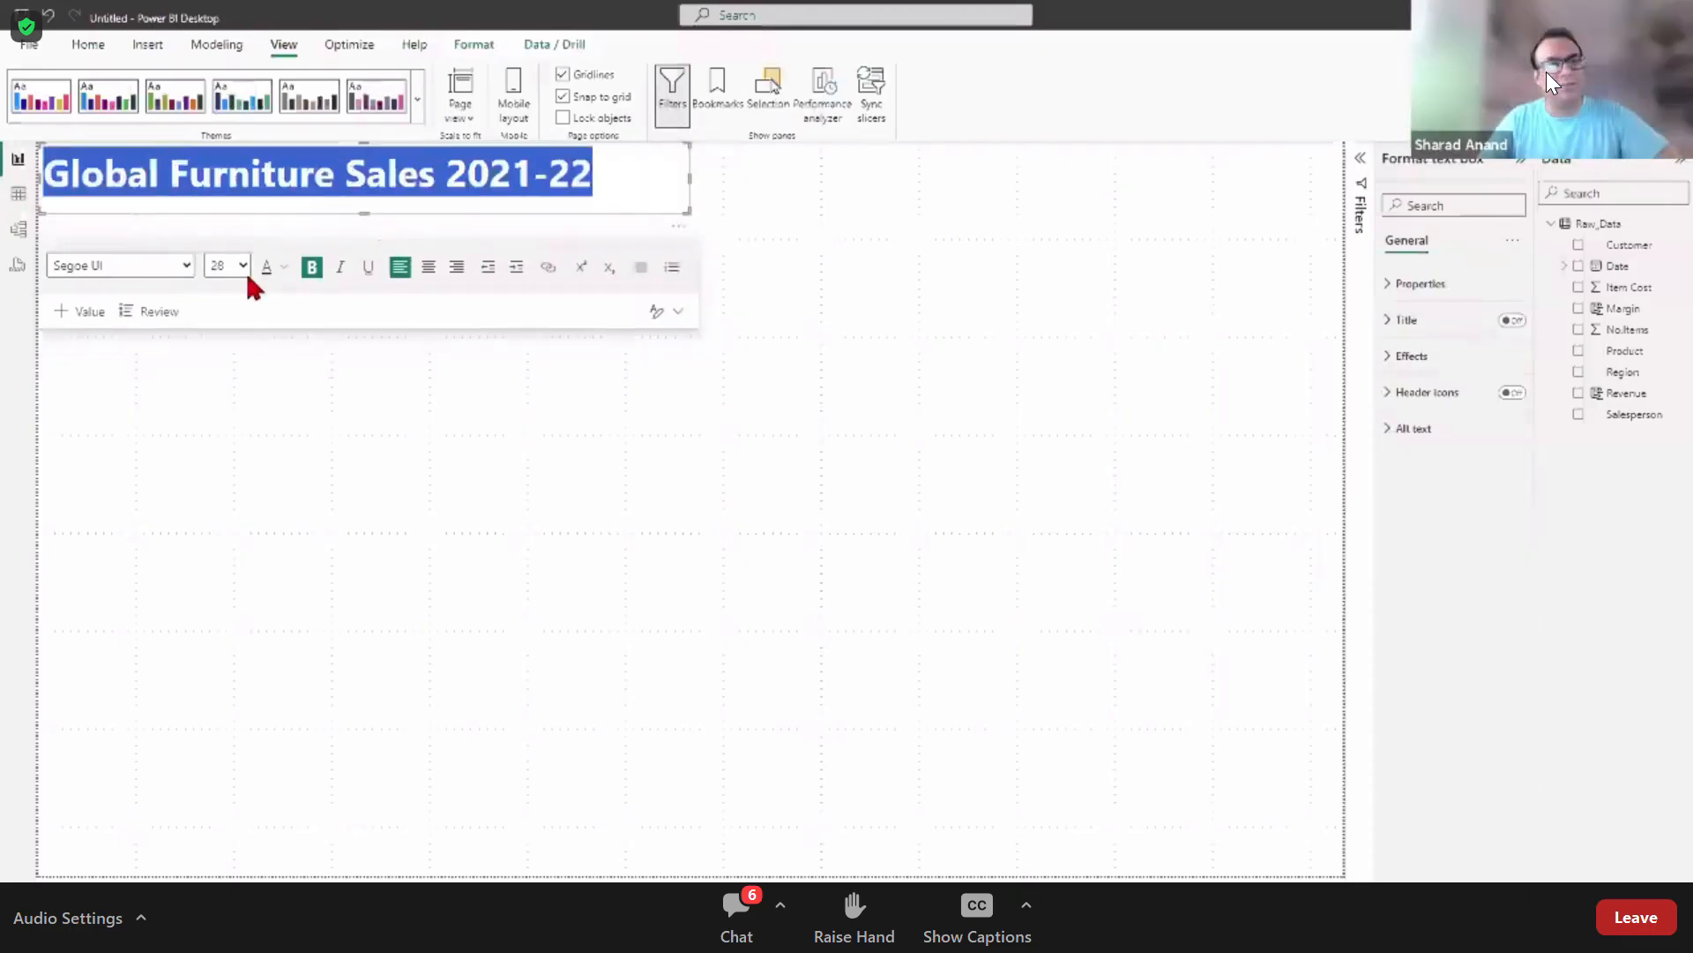
{"action": "left_click", "coordinate": [244, 267]}
{"action": "left_click", "coordinate": [222, 504]}
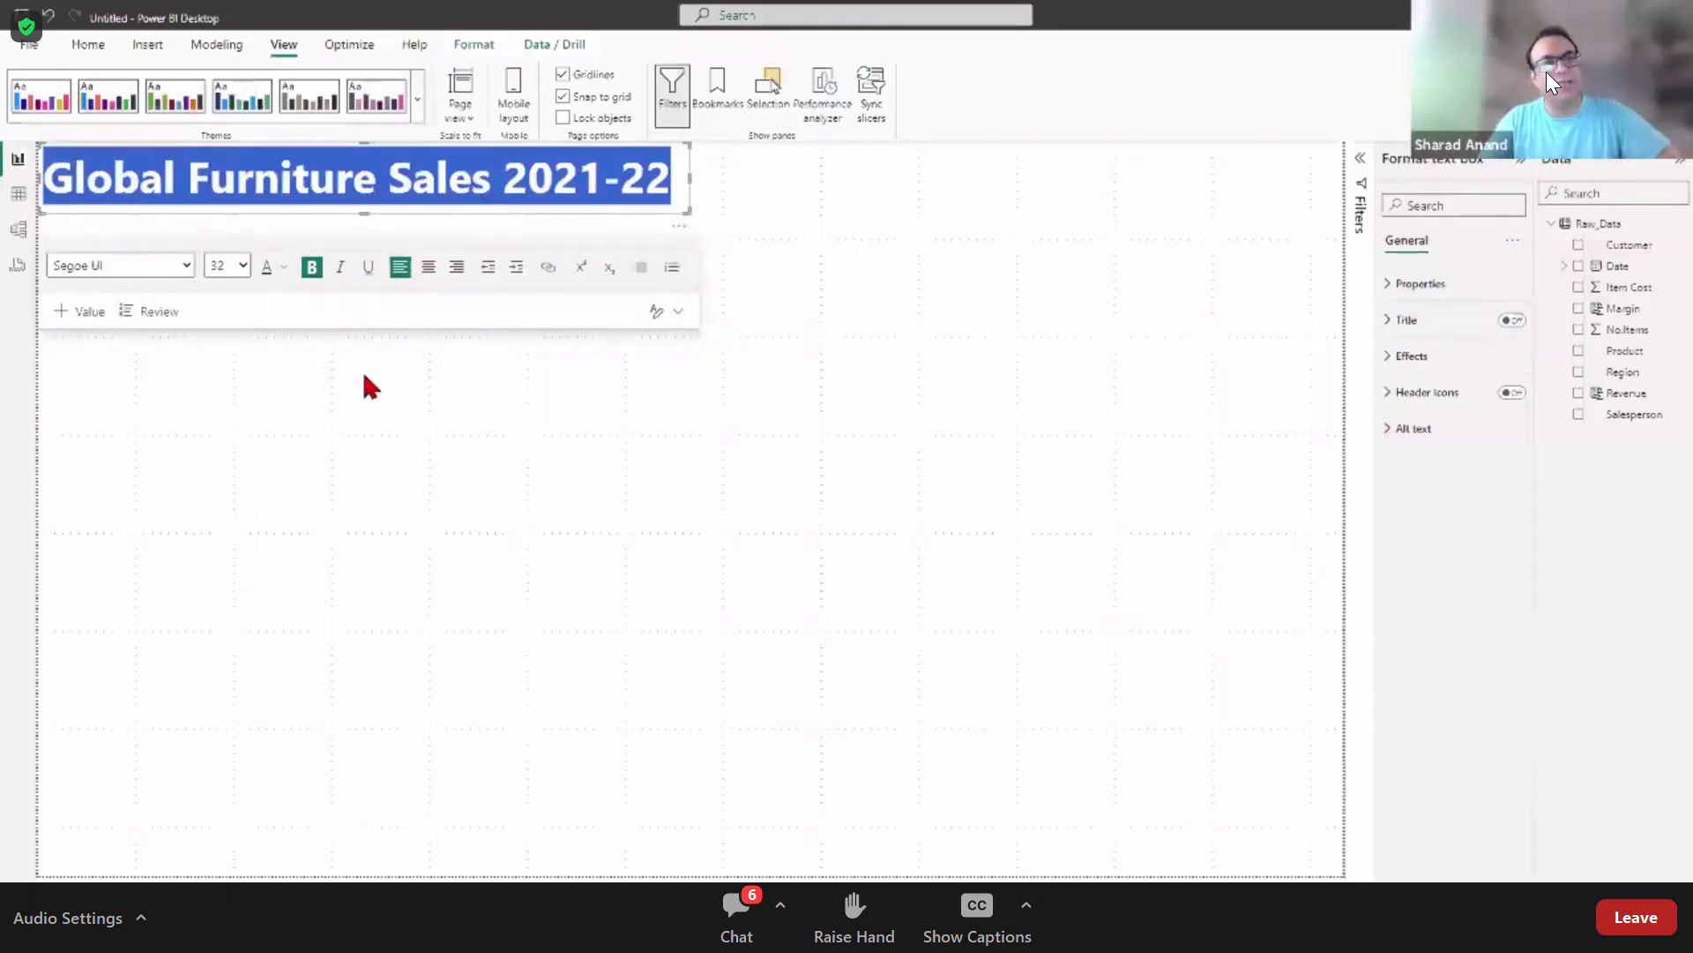
{"action": "left_click", "coordinate": [124, 250]}
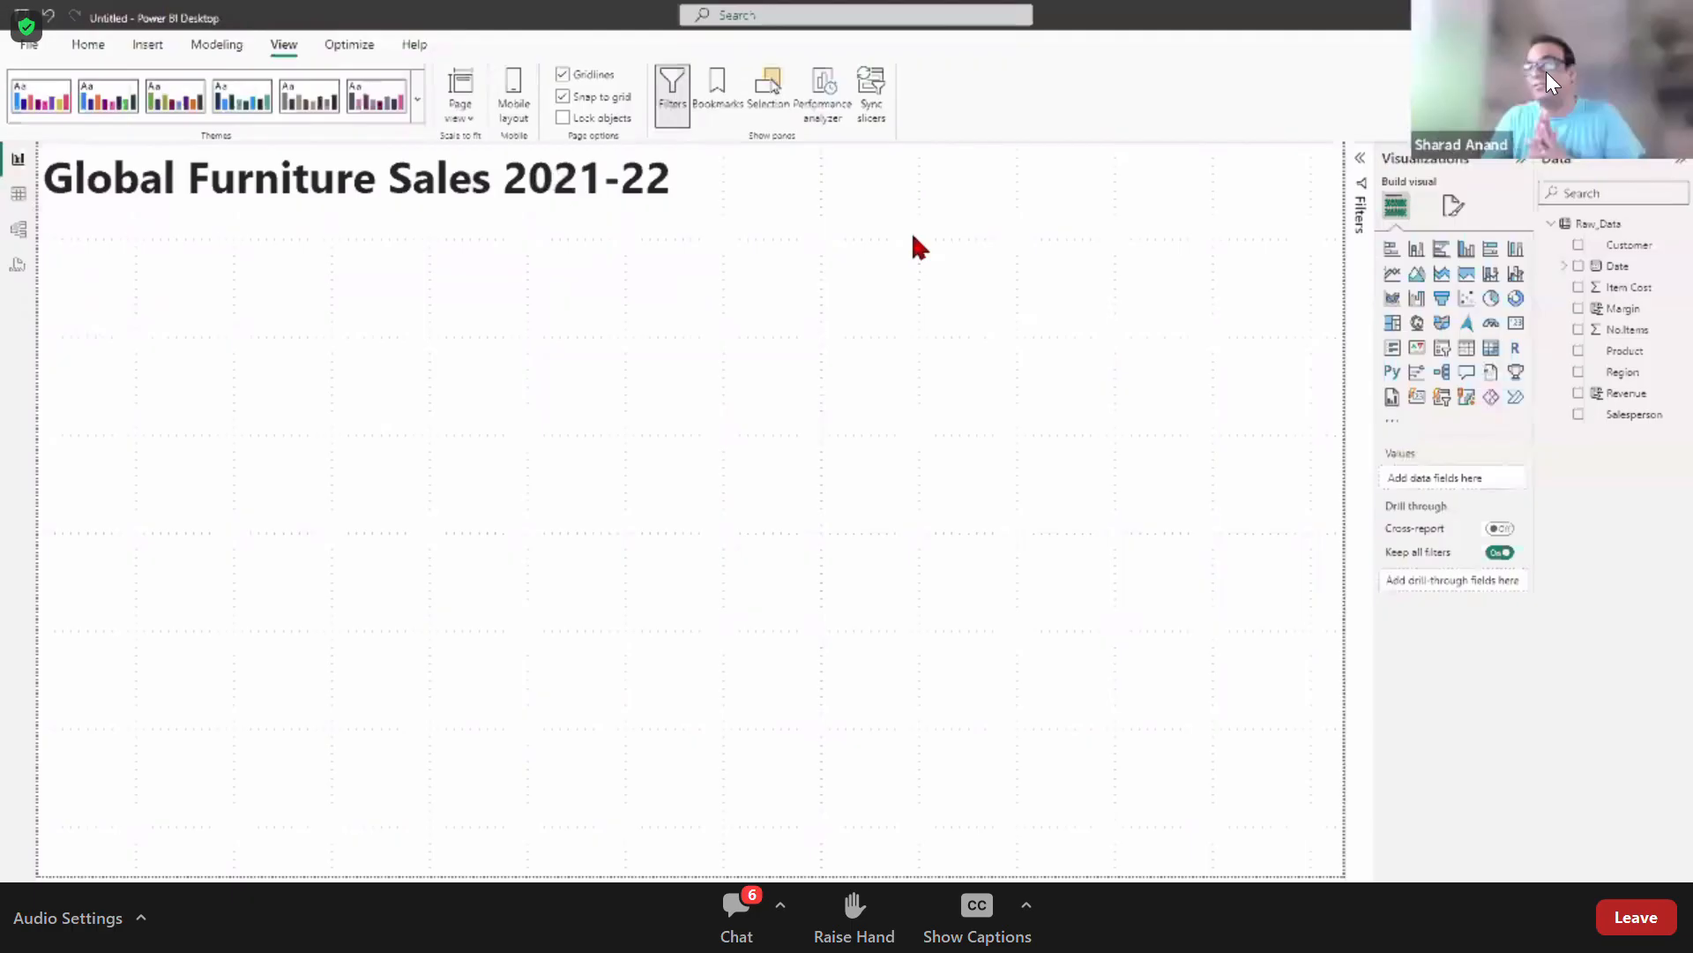
{"action": "left_click", "coordinate": [682, 177]}
{"action": "left_click_drag", "start_coordinate": [690, 177], "coordinate": [690, 188]}
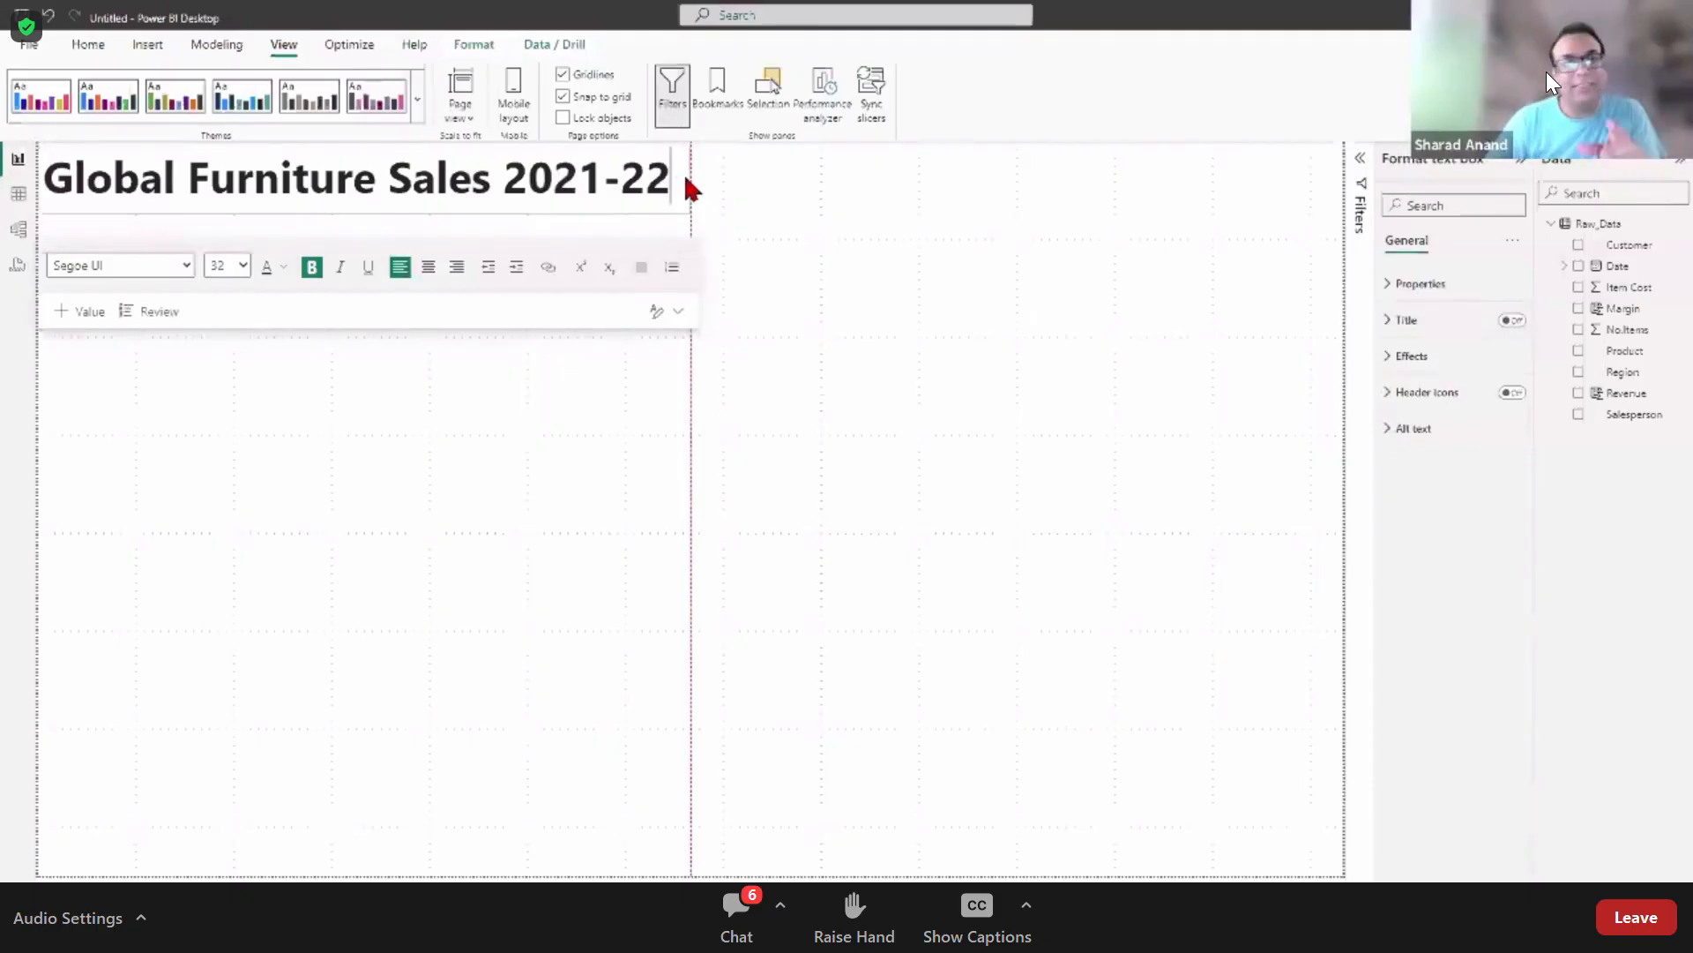
{"action": "left_click_drag", "start_coordinate": [686, 177], "coordinate": [686, 185]}
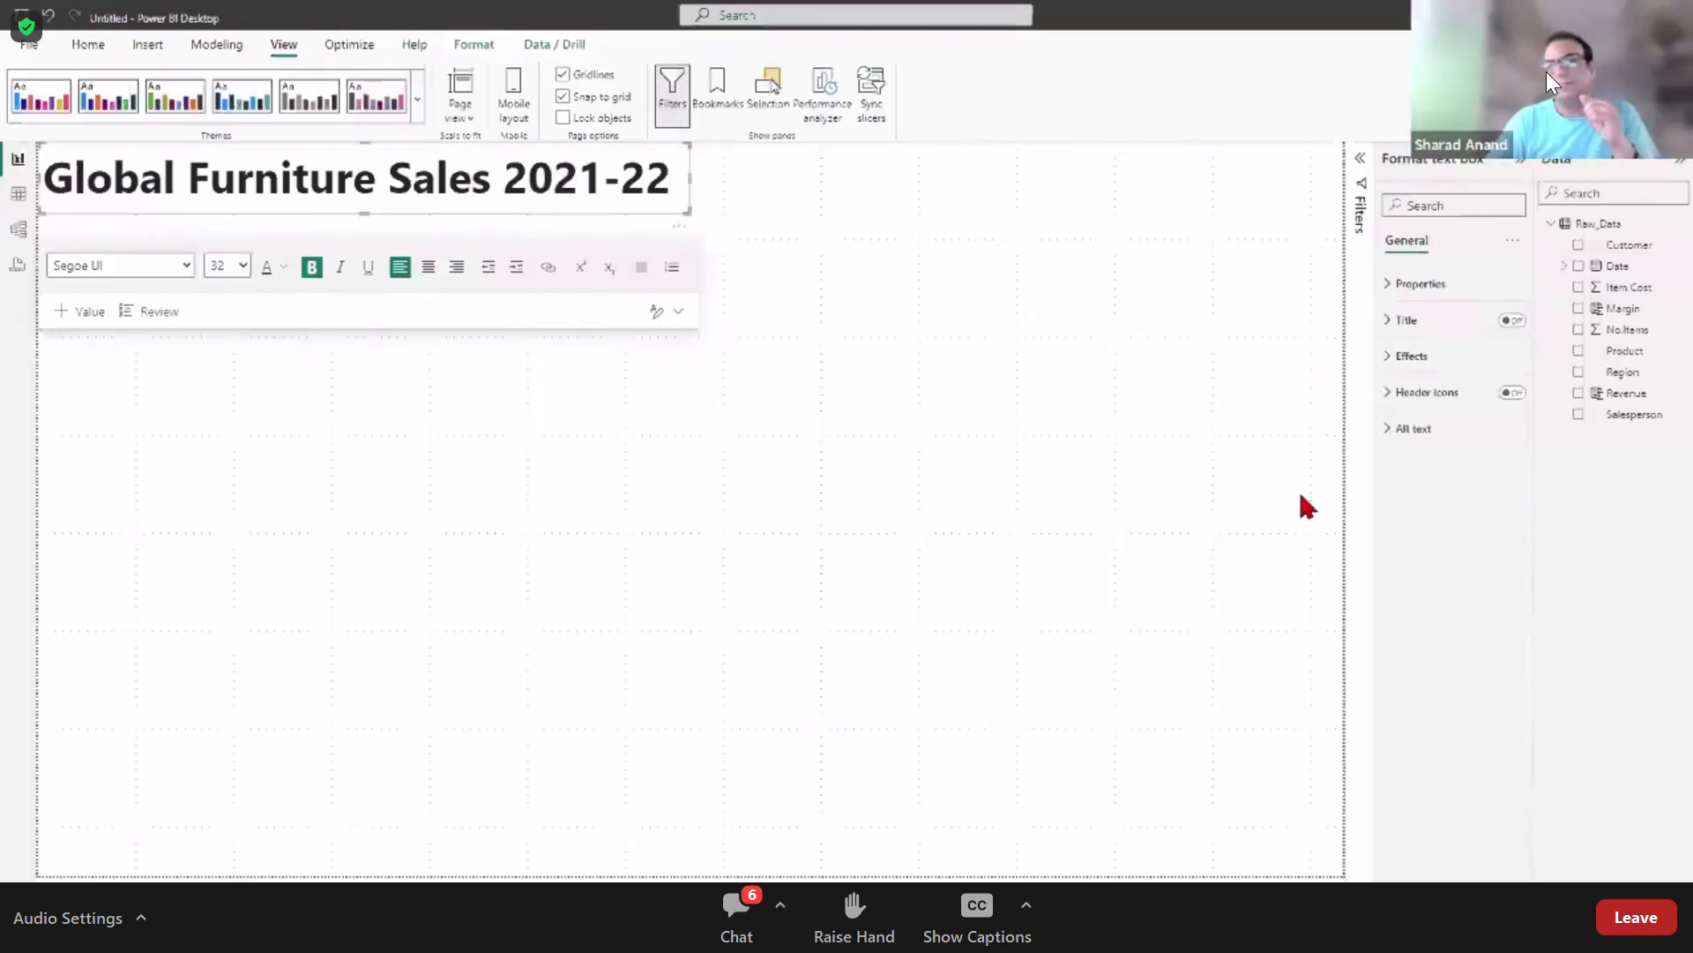
Step: Add an empty clustered column chart to the report page as a separate visual below the title
{"action": "left_click", "coordinate": [700, 405]}
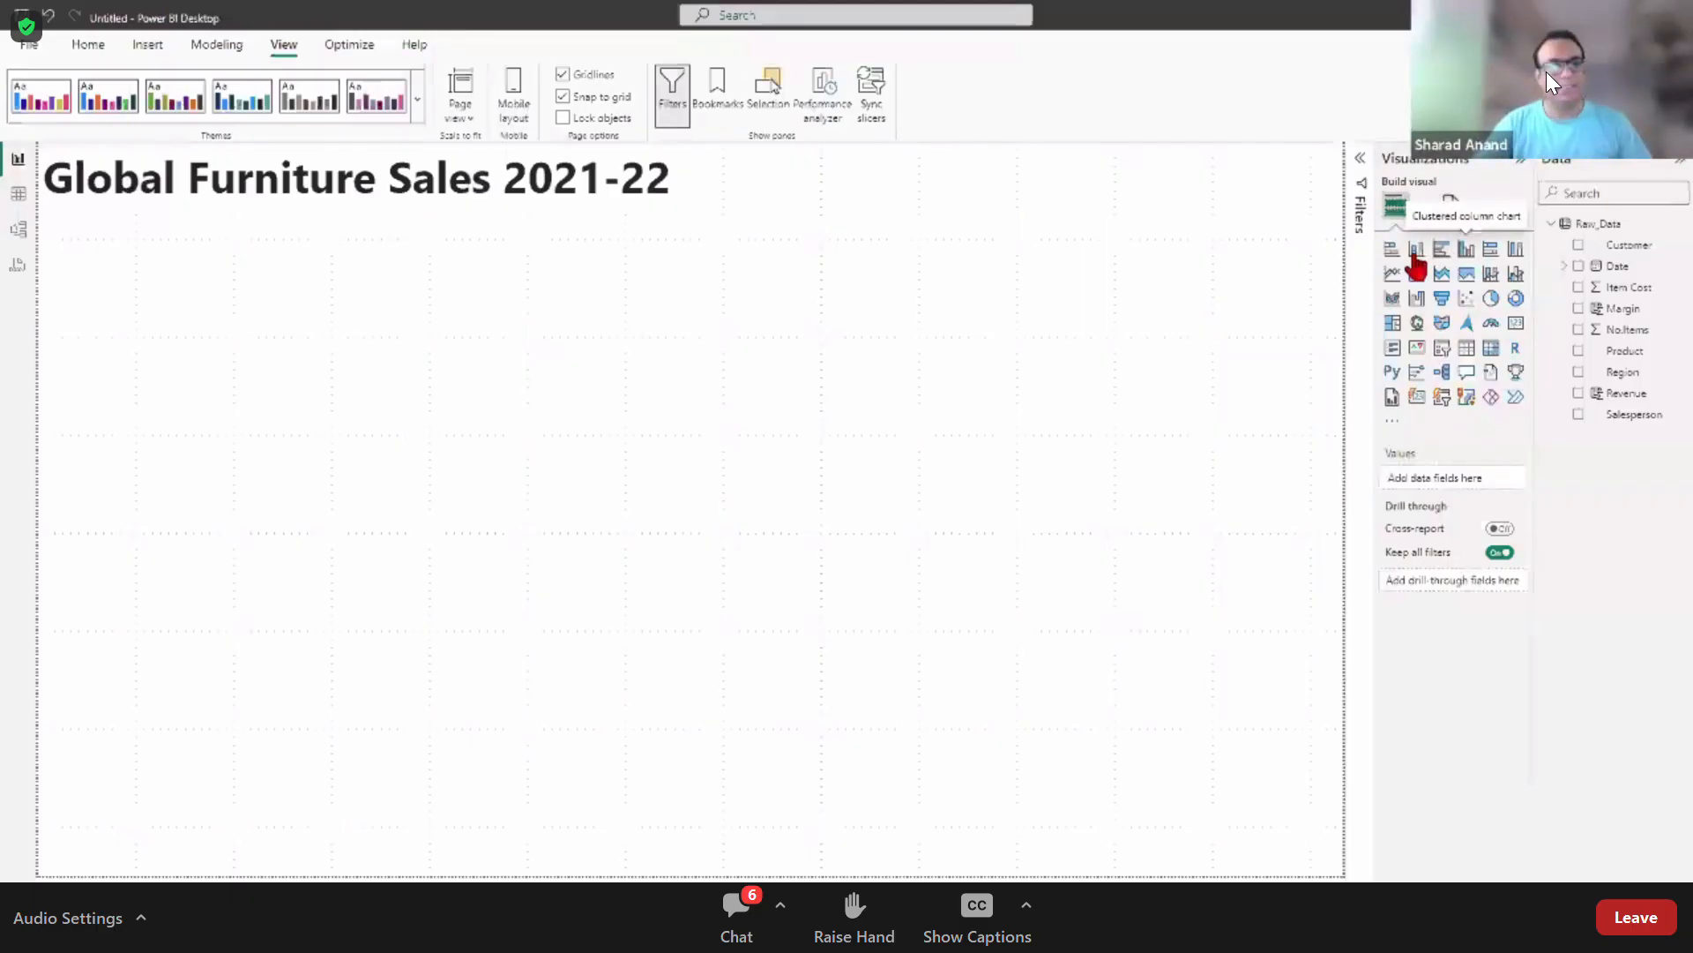
{"action": "left_click", "coordinate": [1466, 249]}
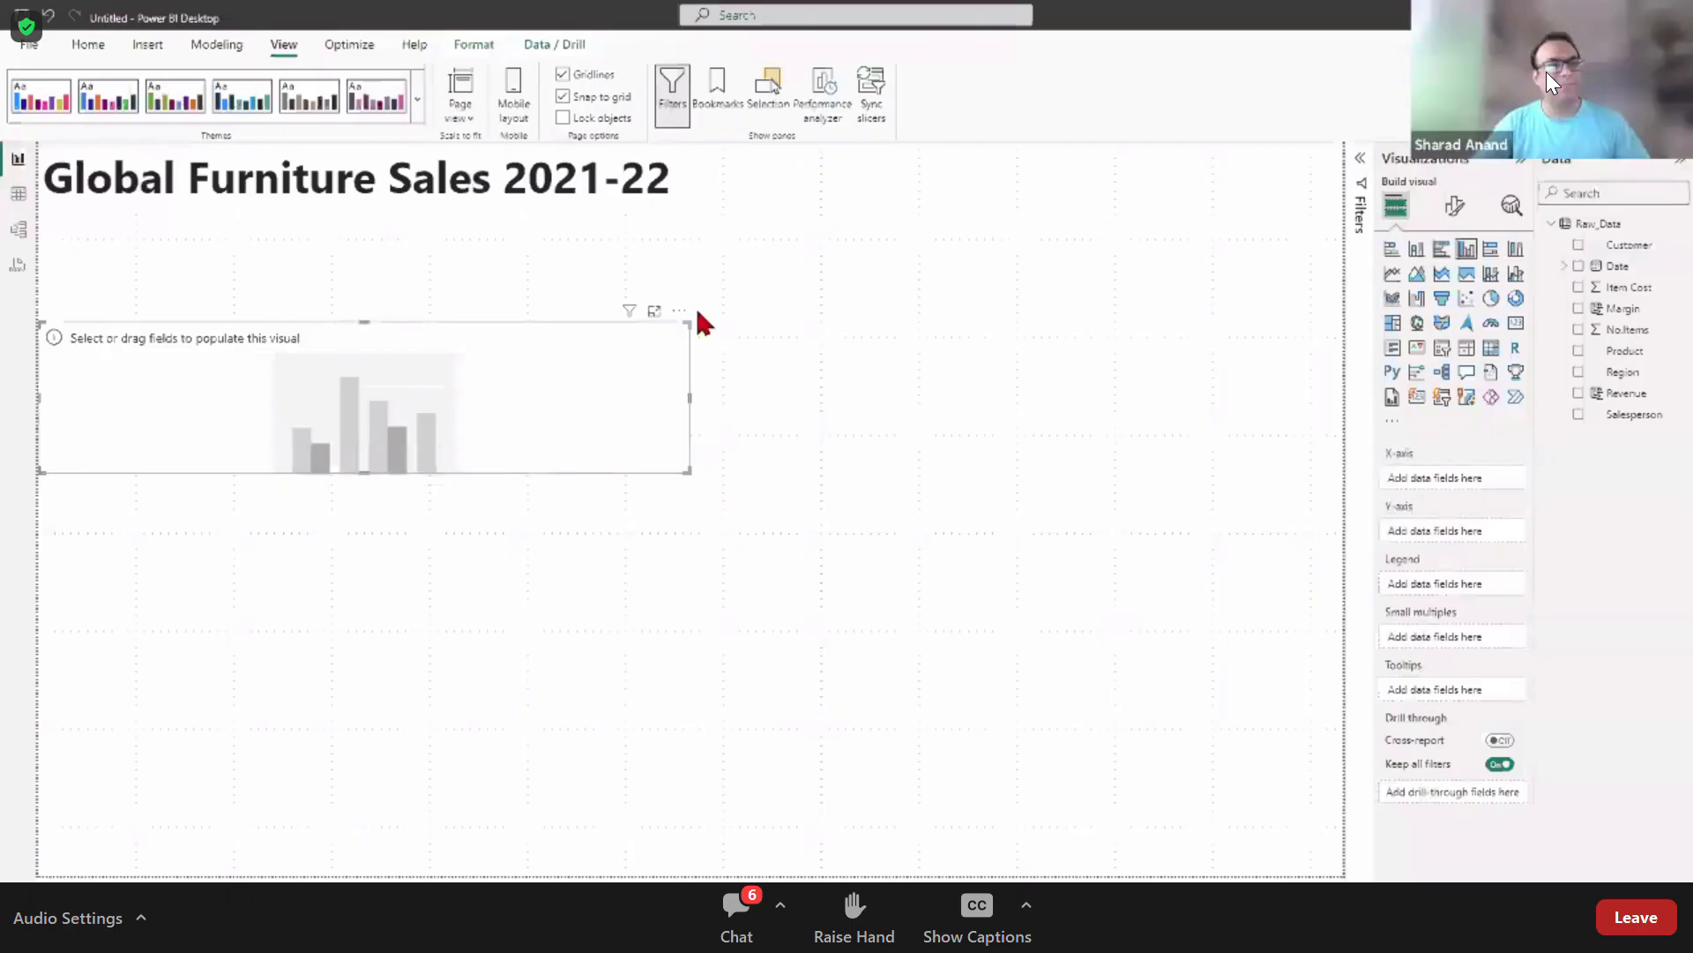
Step: Move the empty clustered column chart down to the bottom-left corner of the report page
{"action": "left_click_drag", "start_coordinate": [597, 336], "coordinate": [589, 483]}
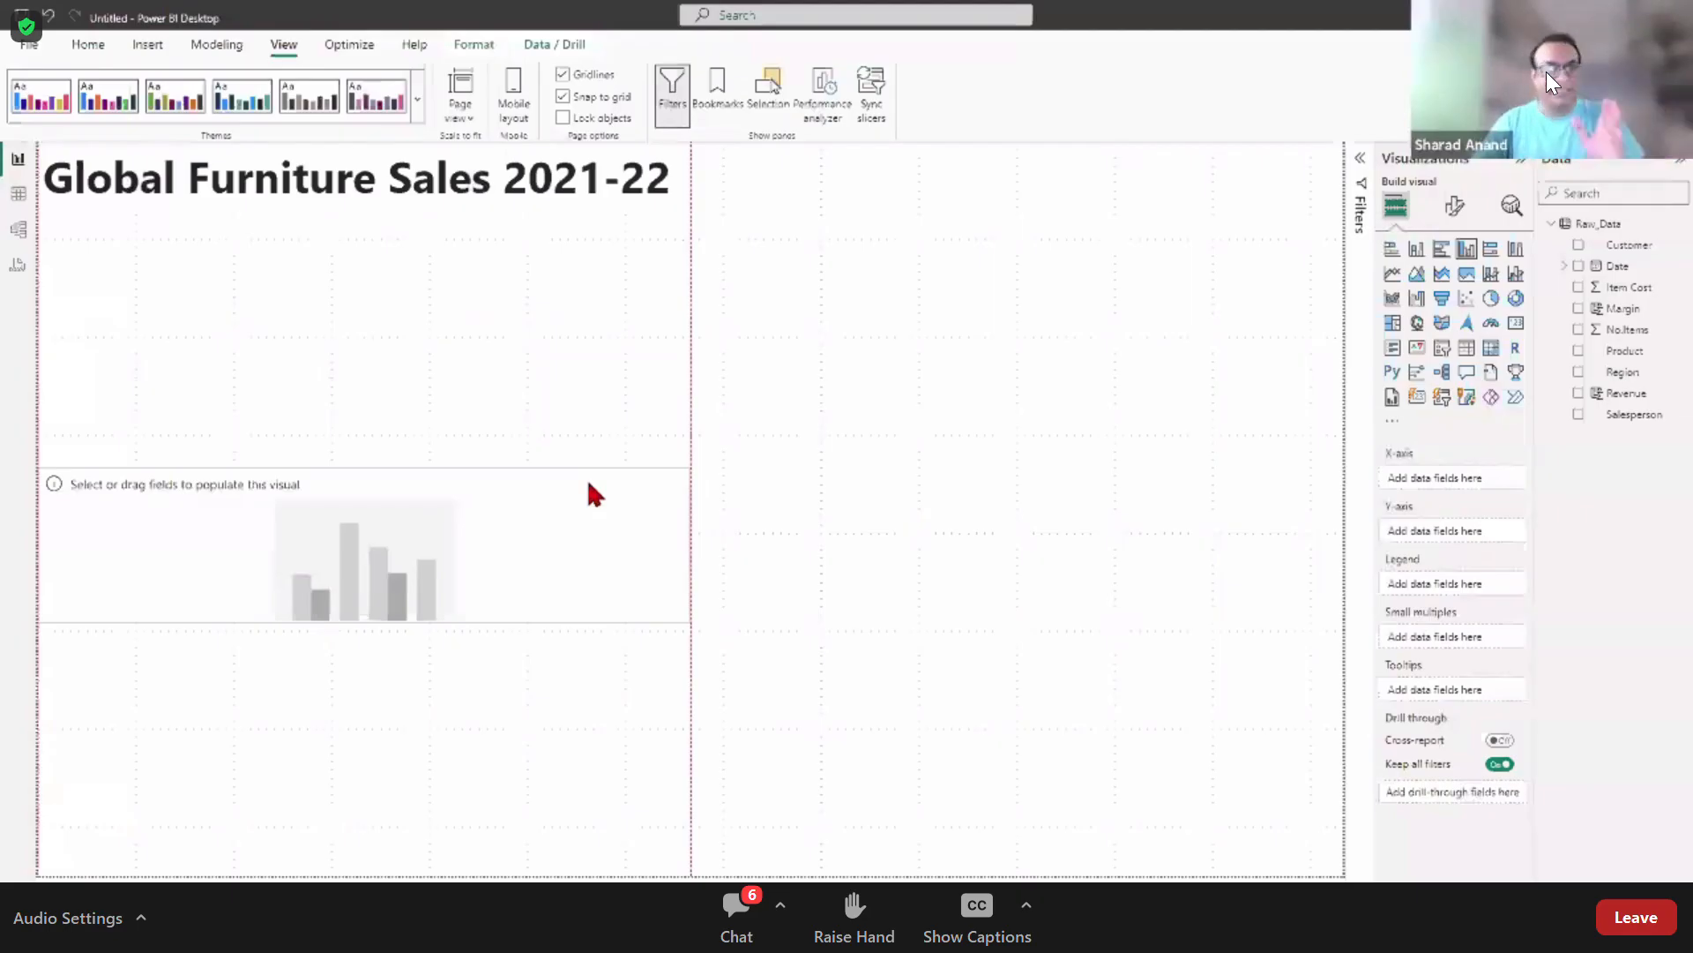
{"action": "left_click_drag", "start_coordinate": [587, 483], "coordinate": [575, 738]}
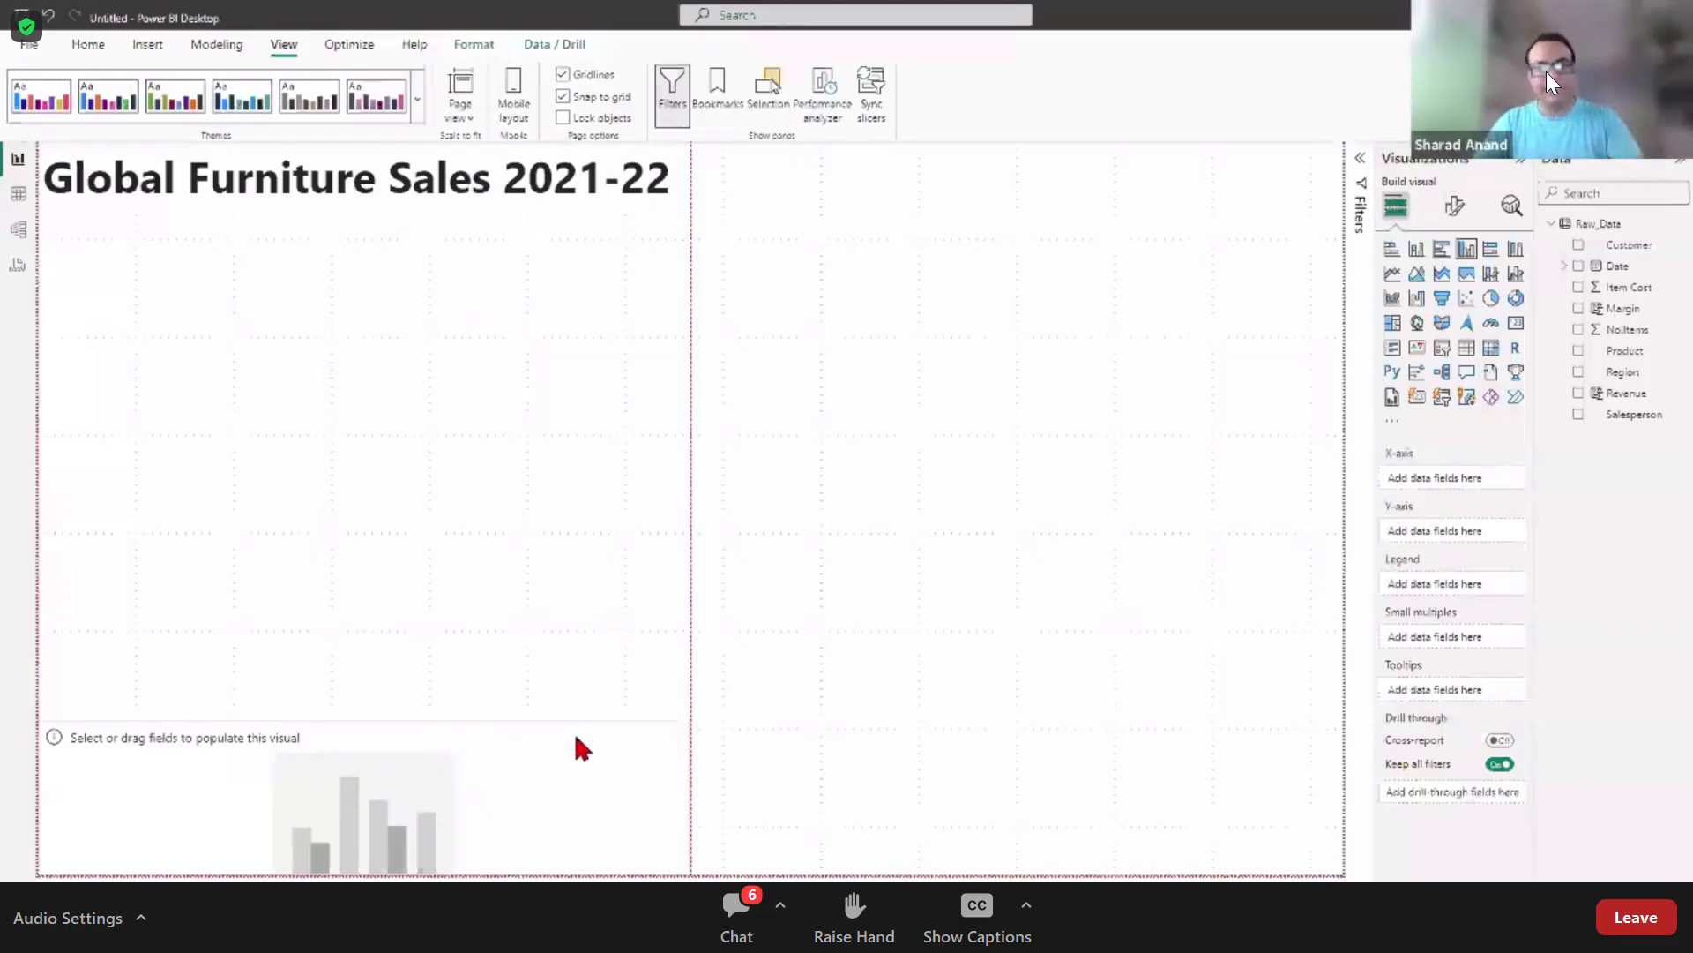
{"action": "left_click", "coordinate": [576, 739]}
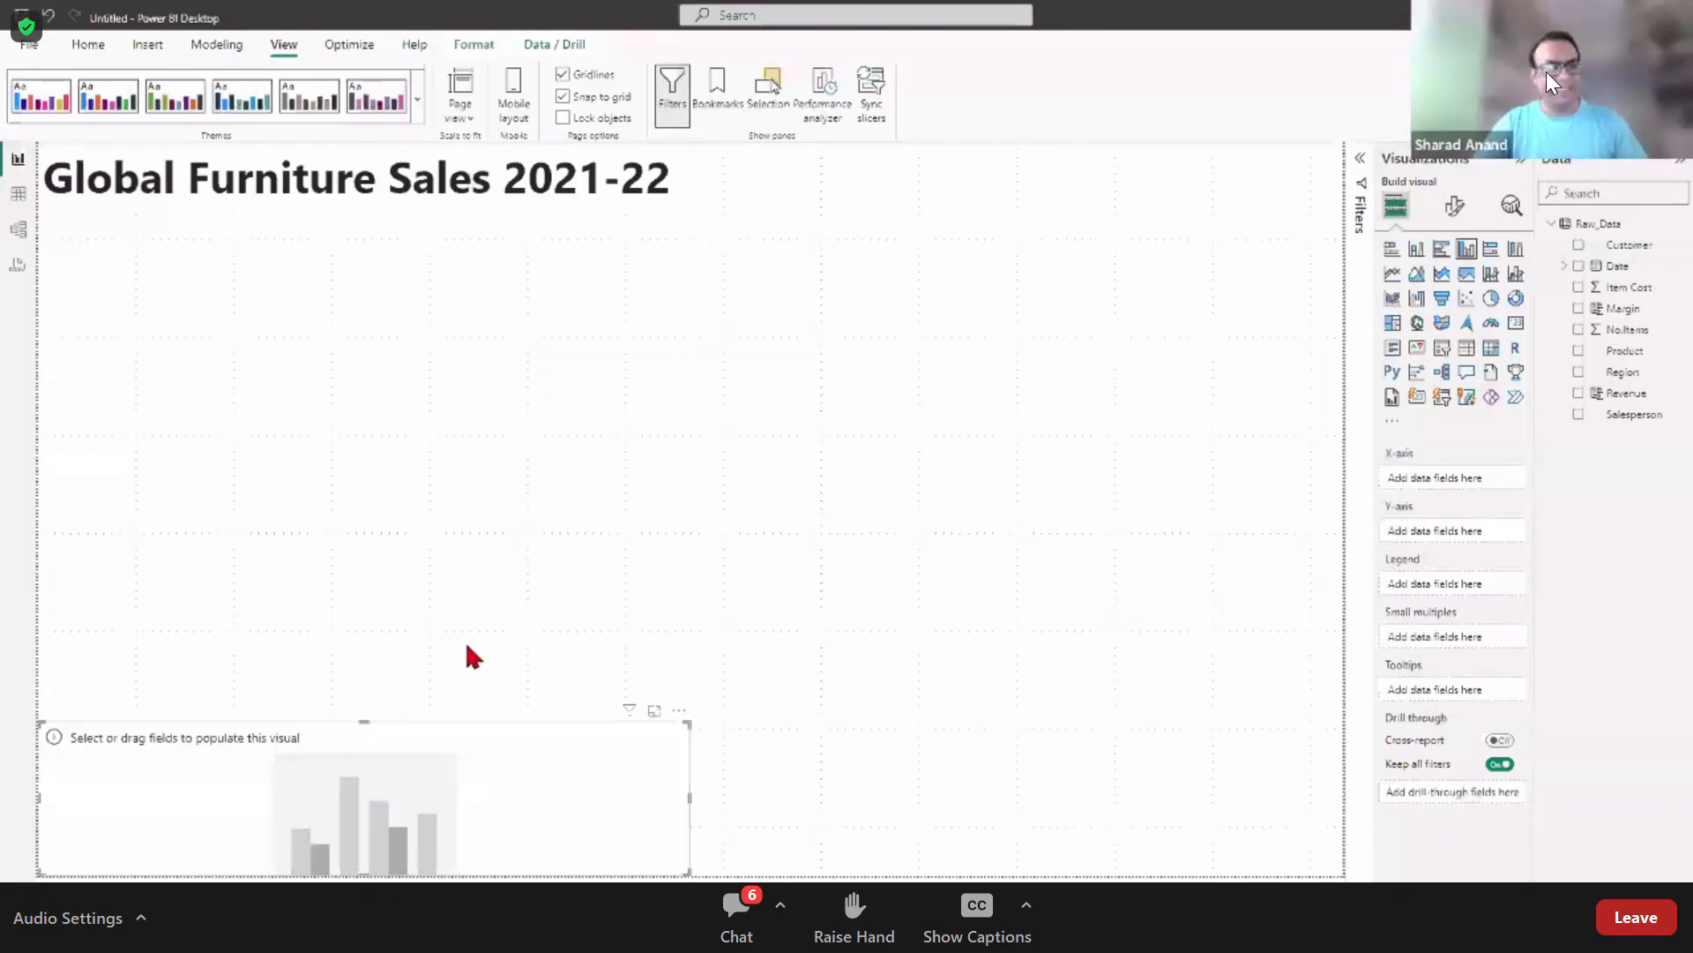
{"action": "left_click", "coordinate": [882, 557]}
{"action": "left_click", "coordinate": [581, 760]}
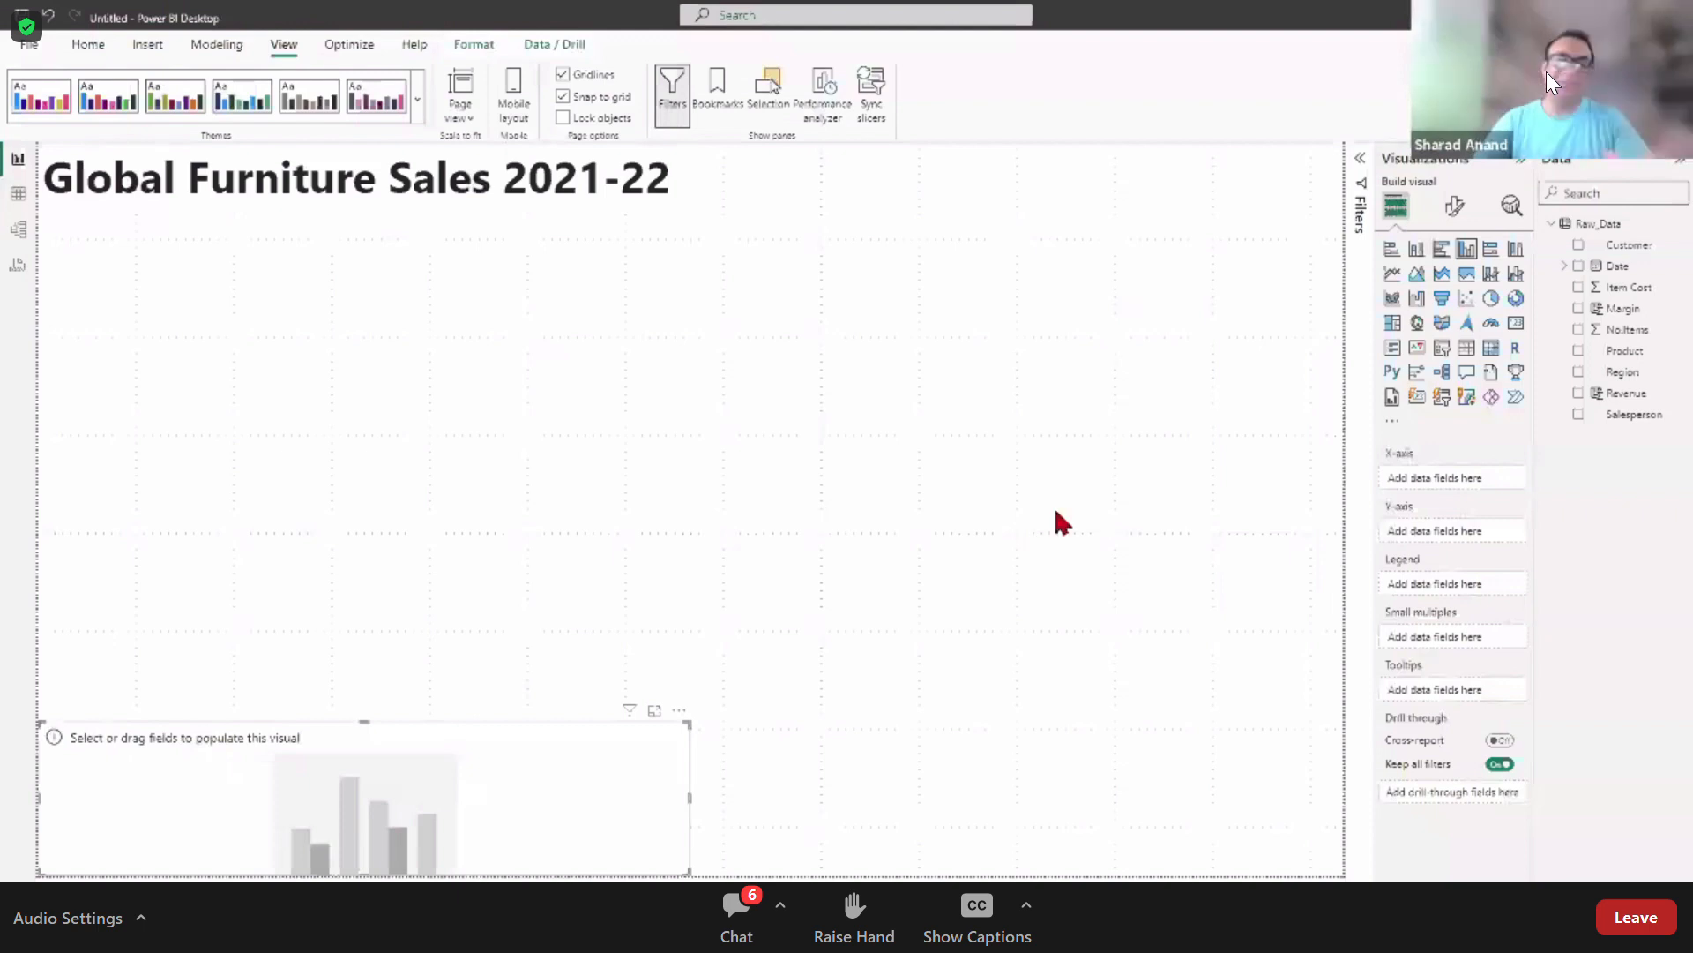
{"action": "left_click", "coordinate": [793, 540]}
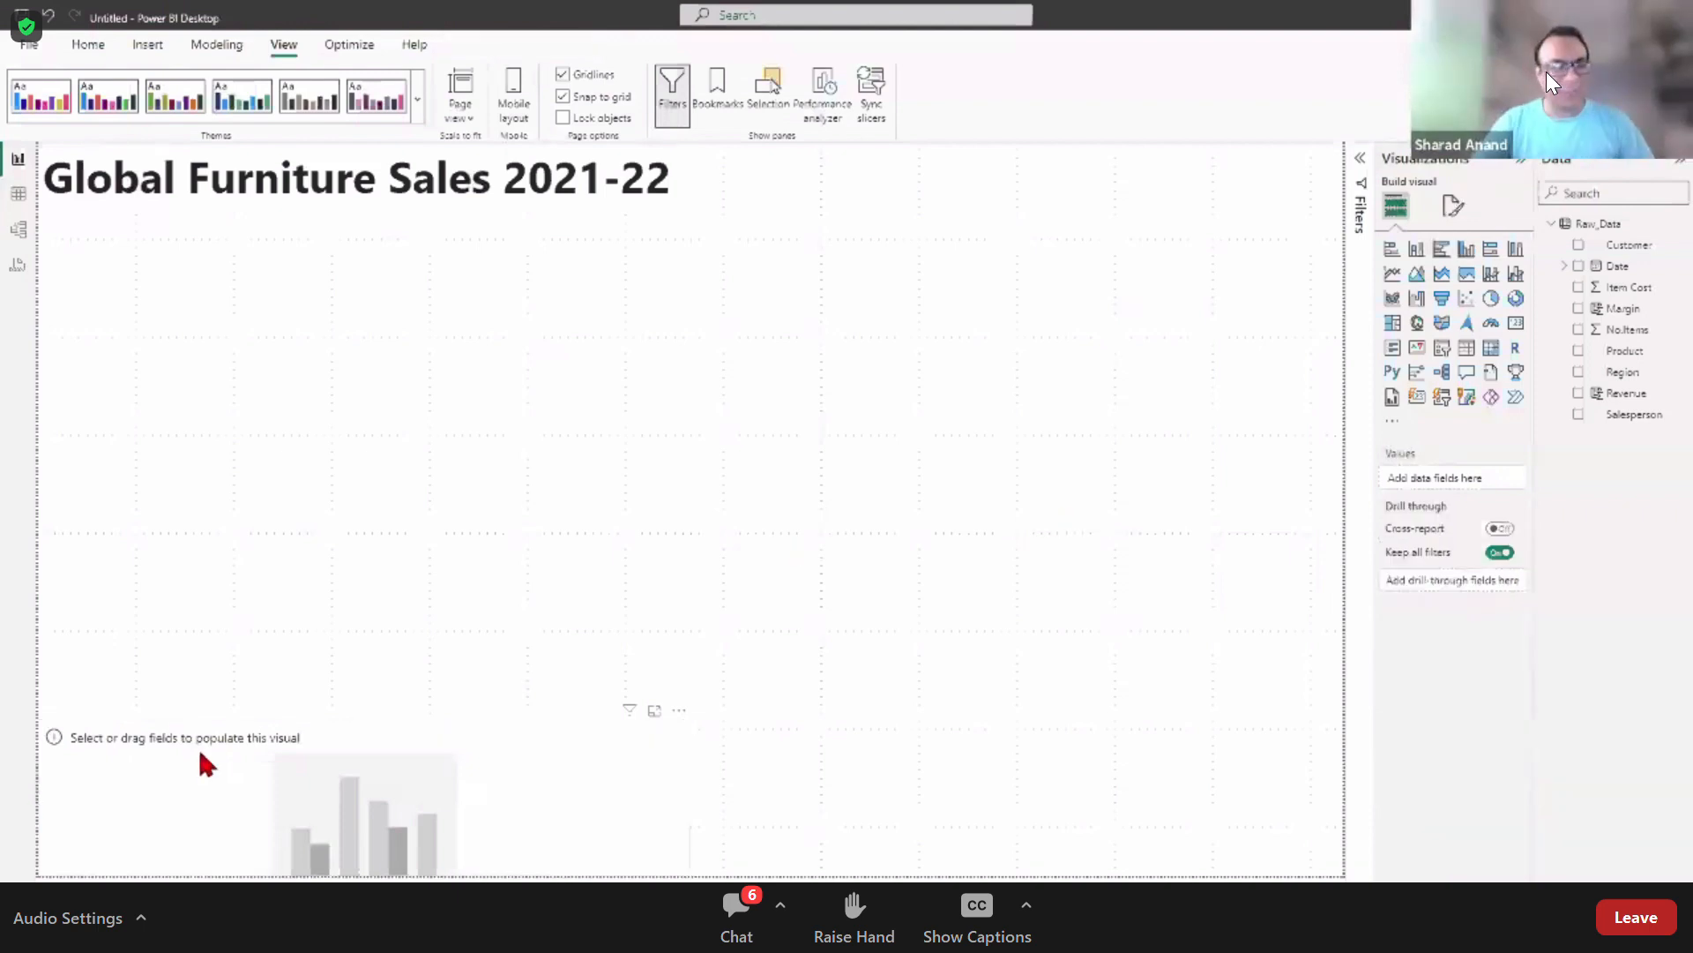
Step: Populate the clustered column chart with Margin on the Y-axis and Date on the X-axis
{"action": "left_click", "coordinate": [76, 750]}
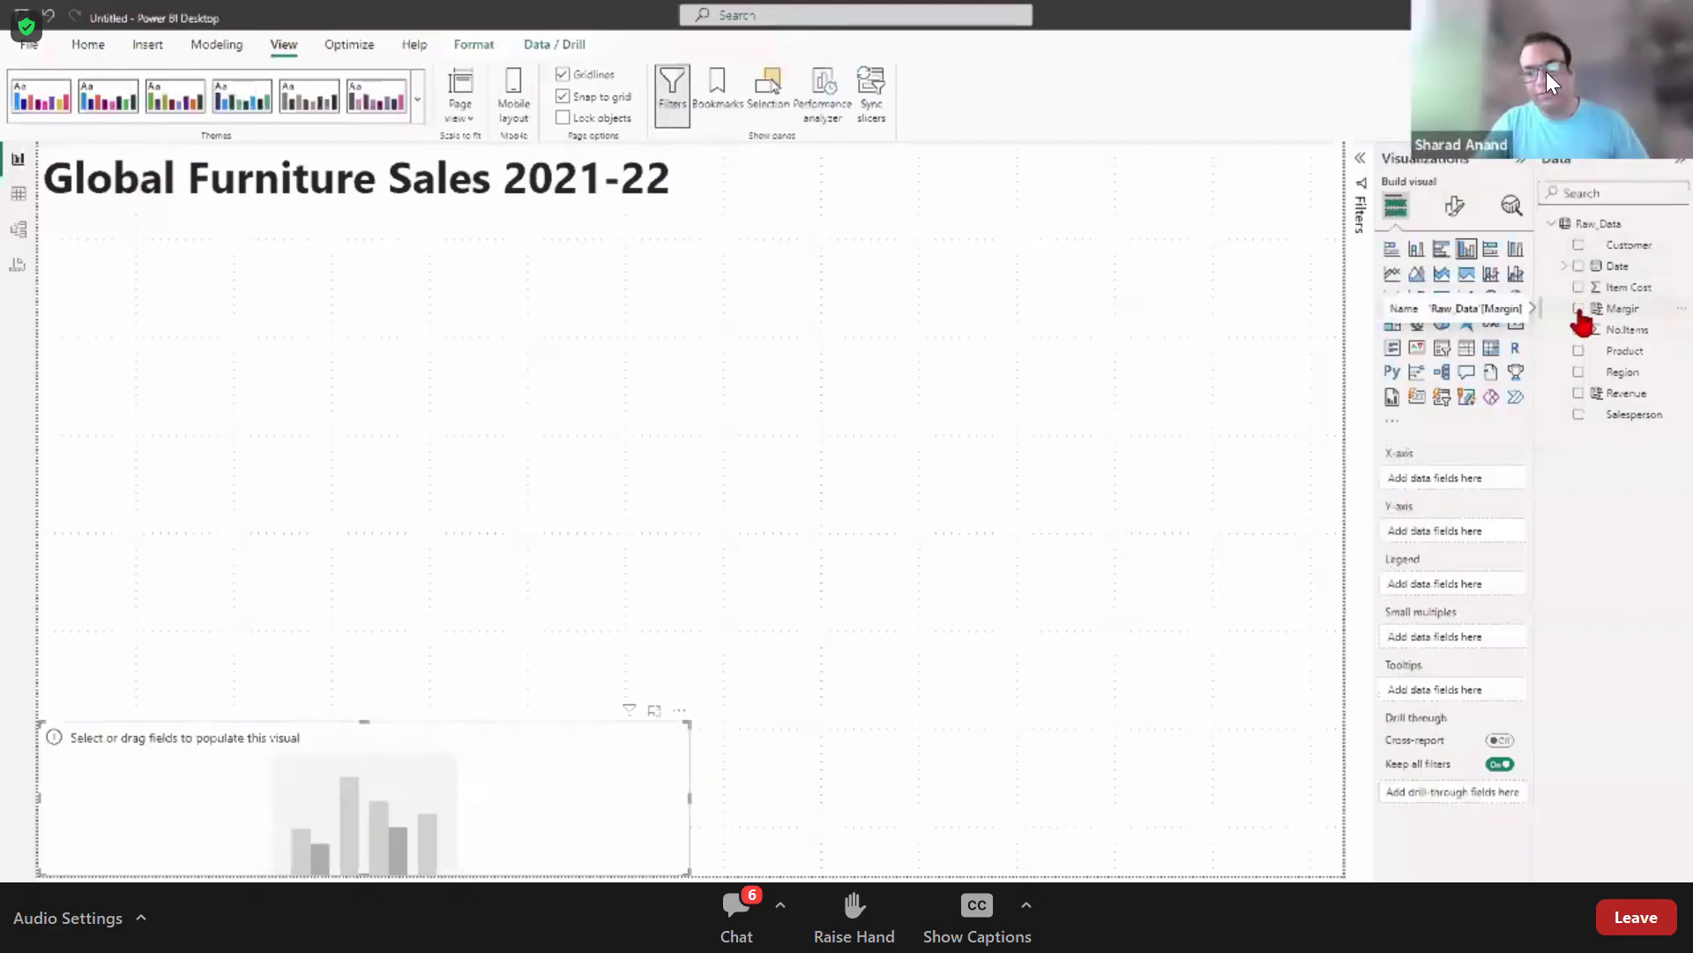
{"action": "left_click_drag", "start_coordinate": [1581, 317], "coordinate": [1475, 495]}
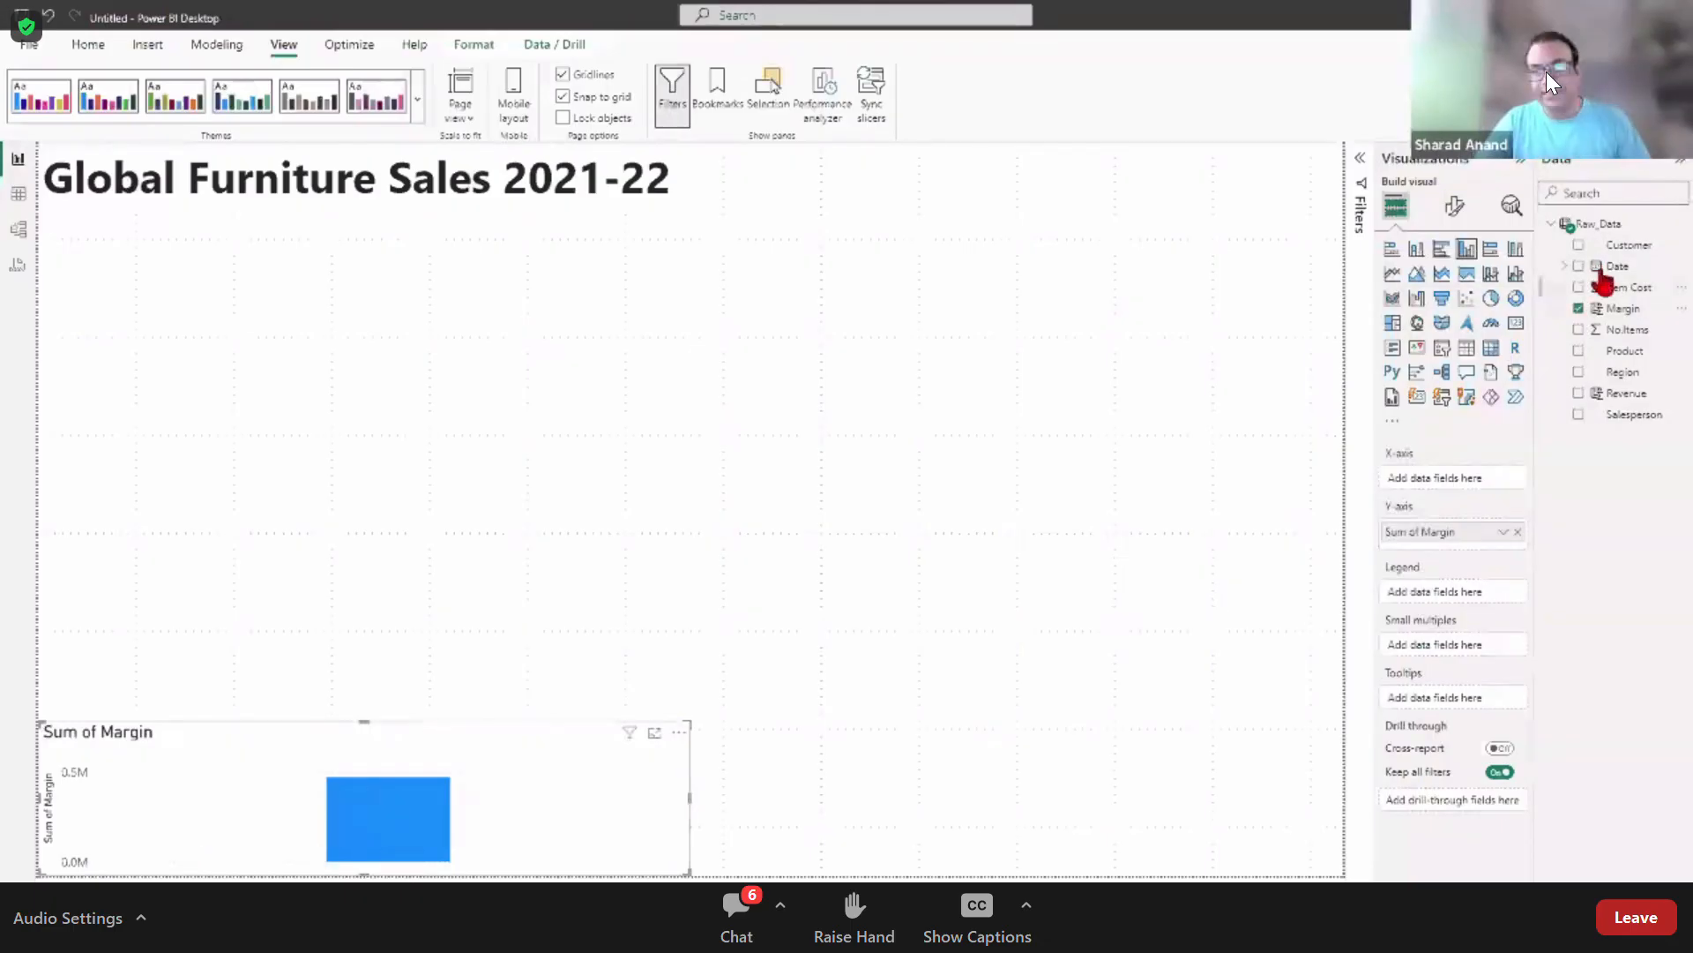
{"action": "left_click_drag", "start_coordinate": [1605, 269], "coordinate": [1441, 491]}
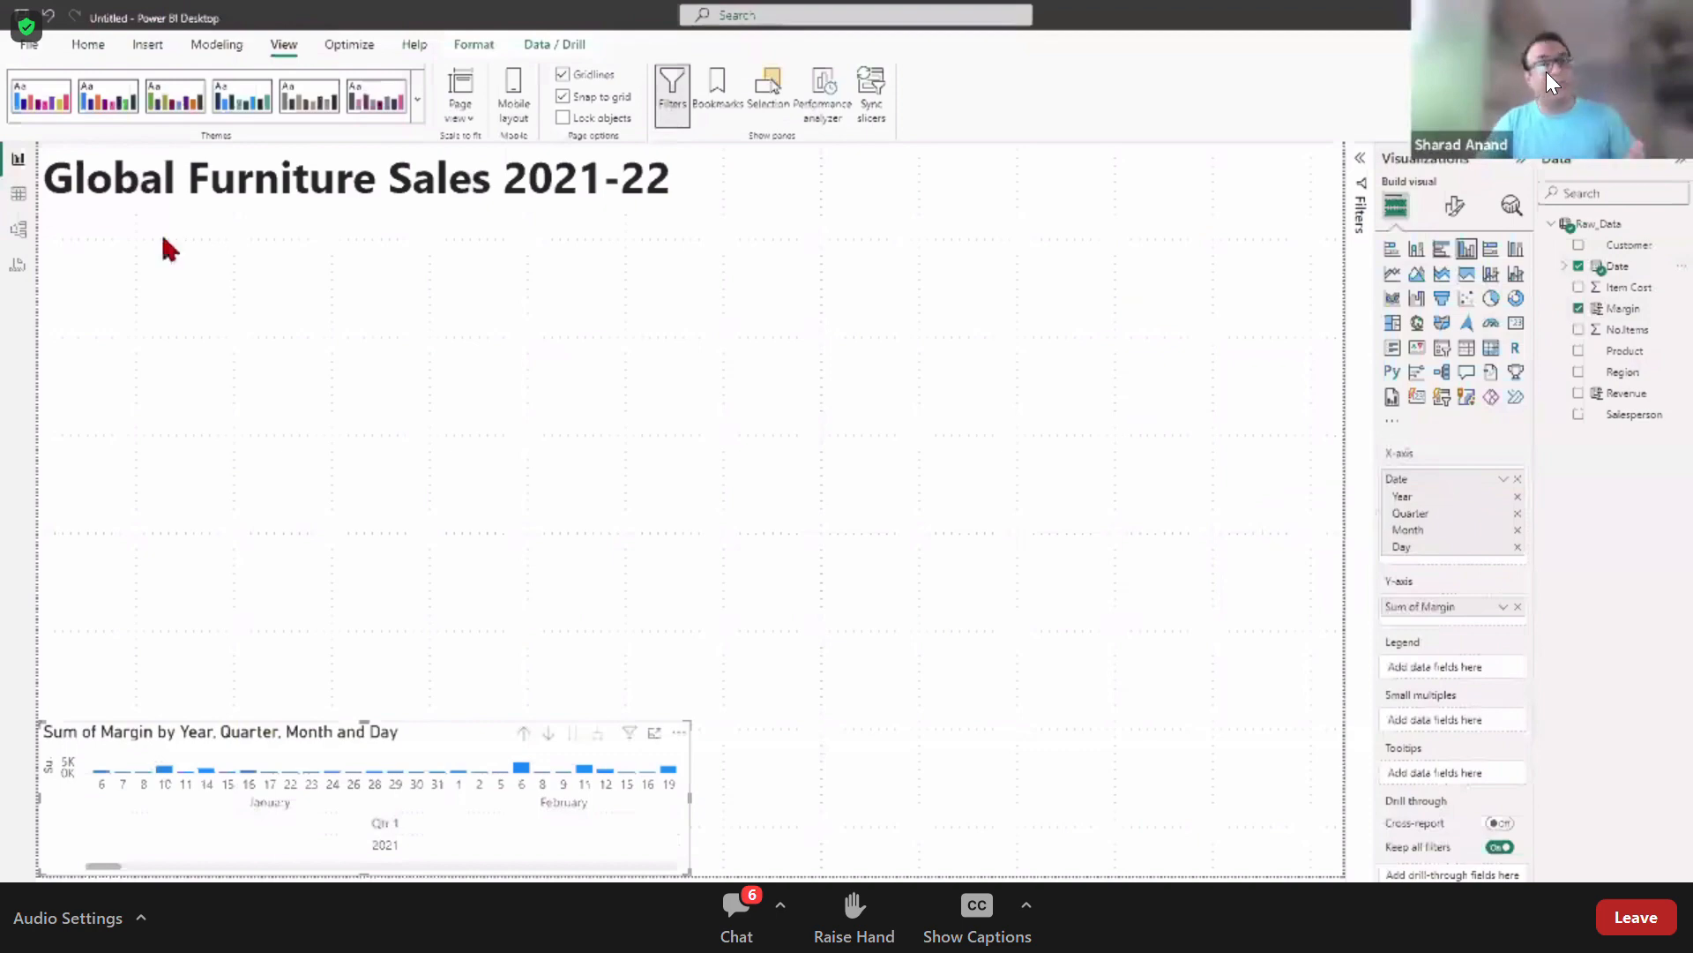
Step: Check the table's date data and remove Quarter and Day from the column chart's X-axis date hierarchy
{"action": "left_click", "coordinate": [19, 198]}
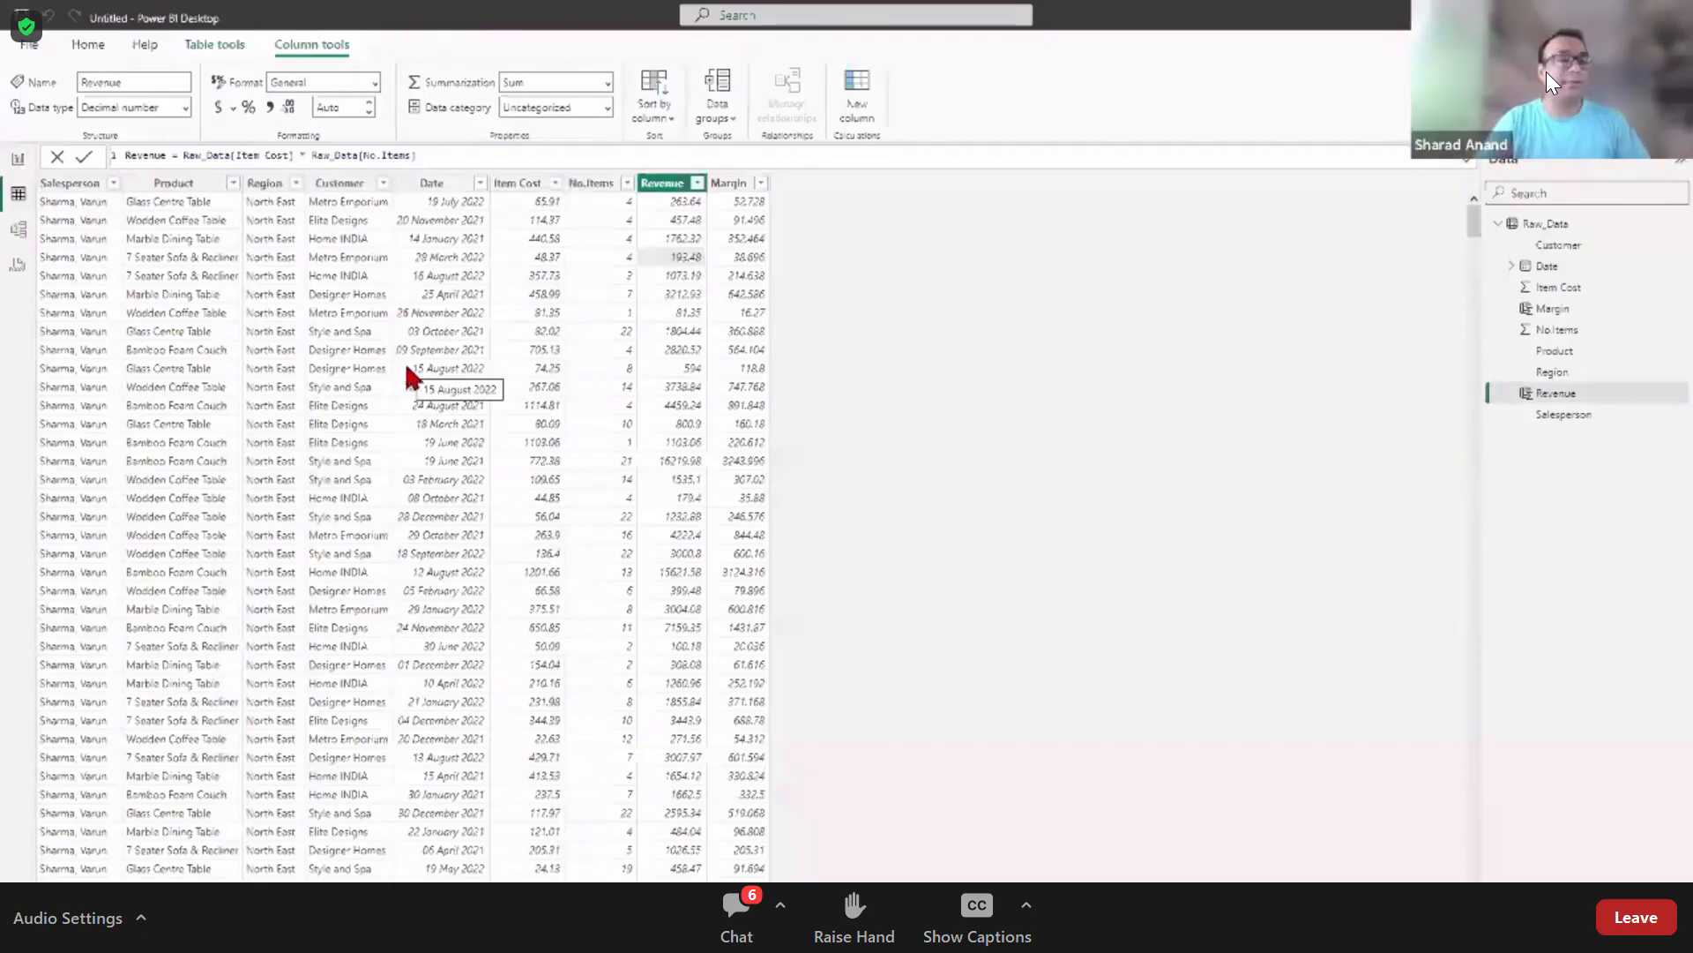
{"action": "left_click", "coordinate": [18, 161]}
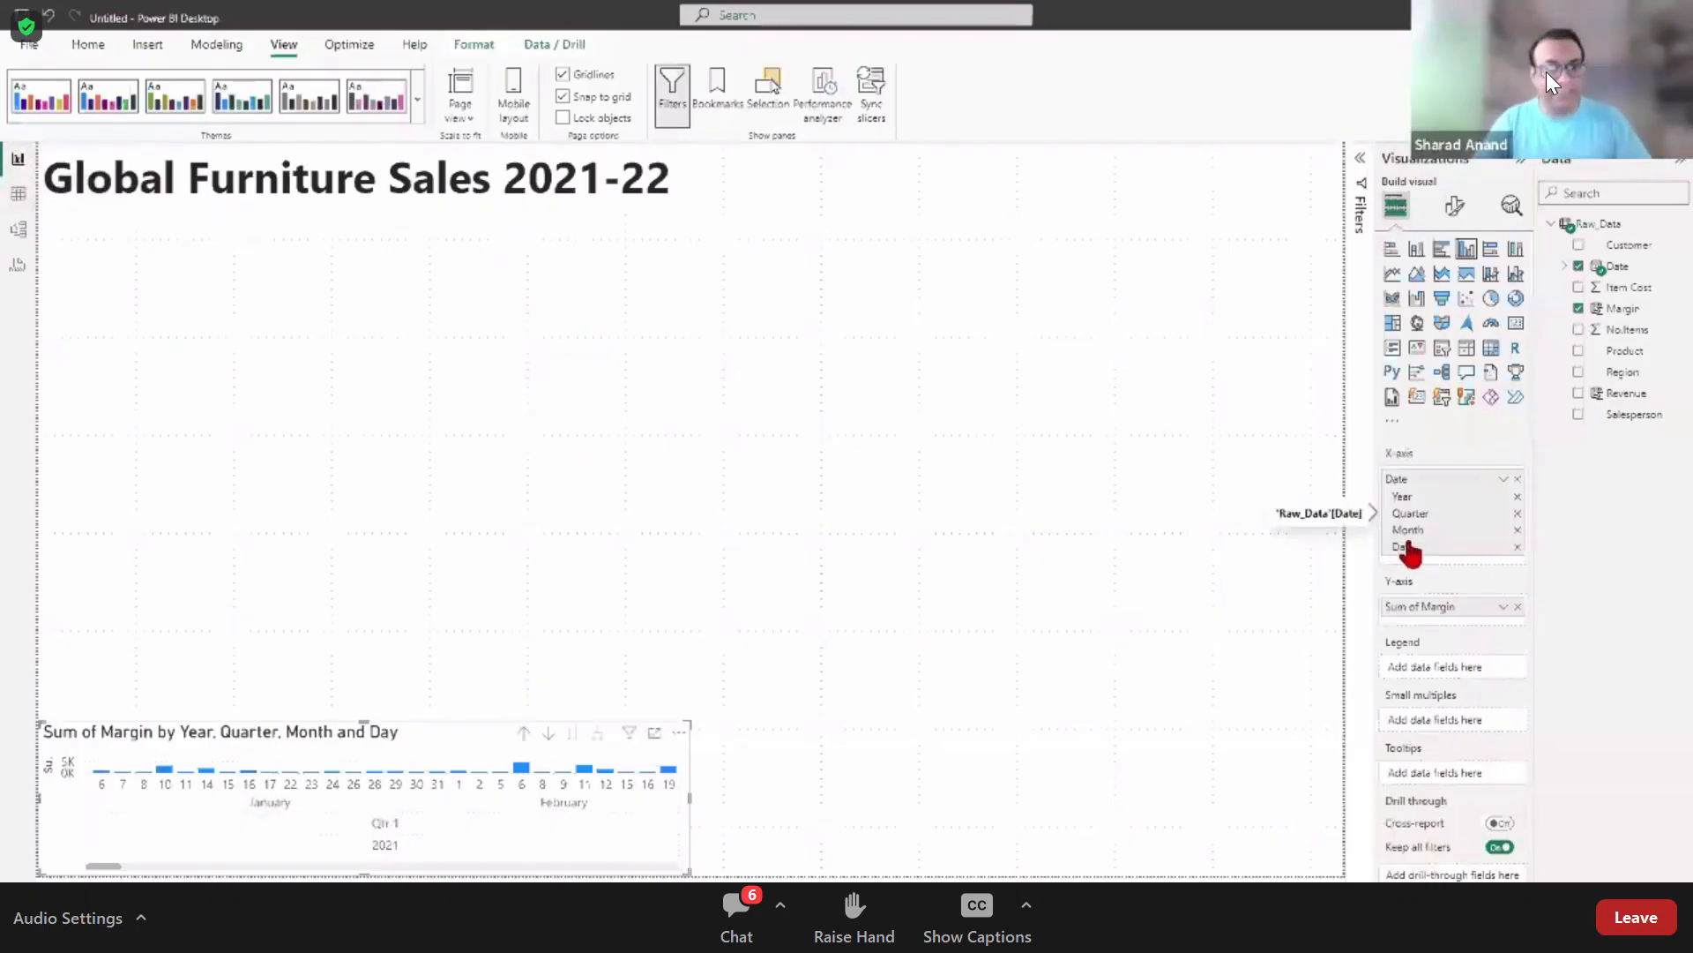
{"action": "left_click", "coordinate": [1517, 513]}
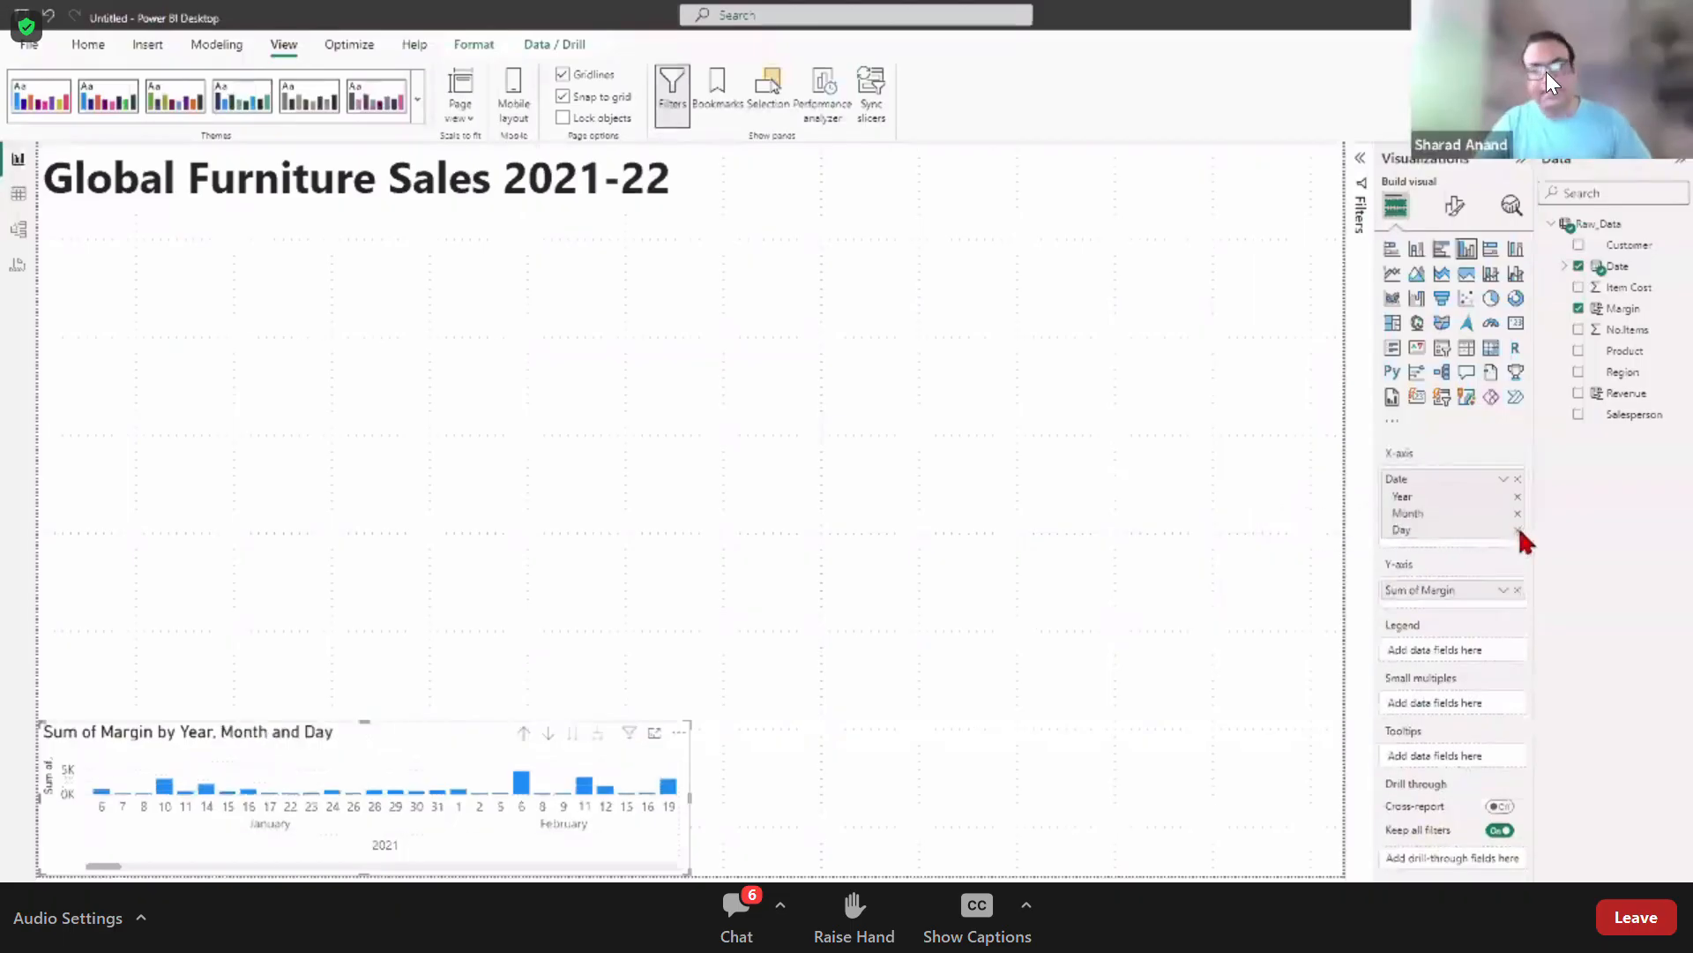
{"action": "left_click", "coordinate": [1518, 530]}
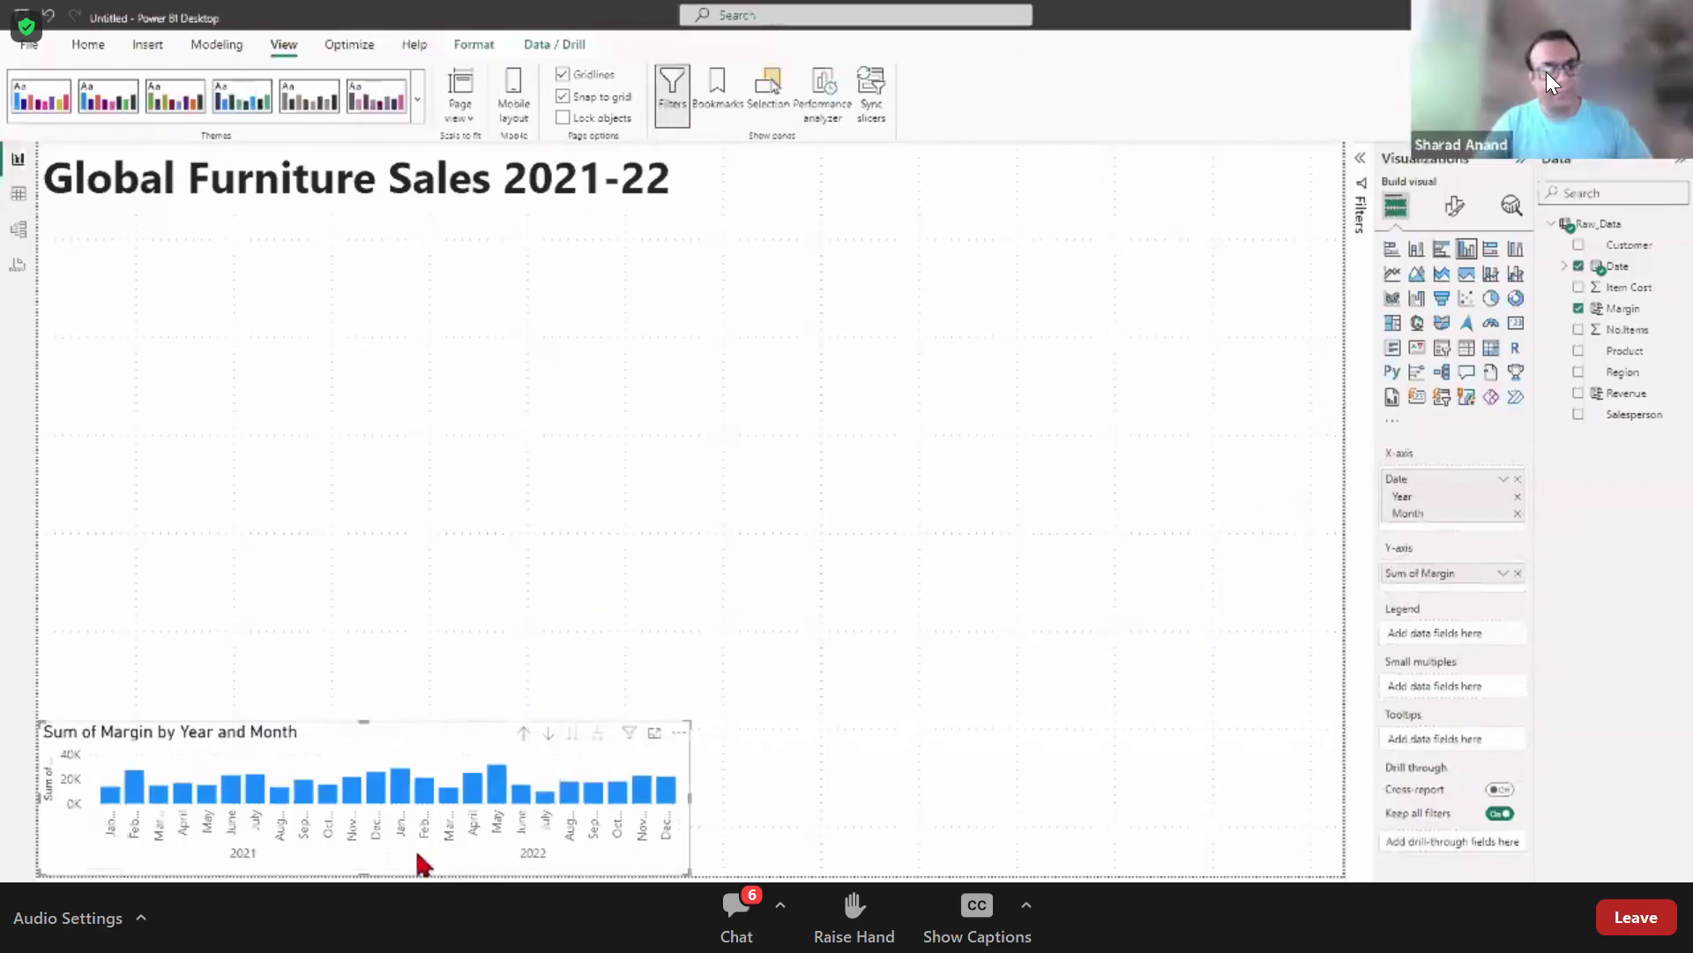
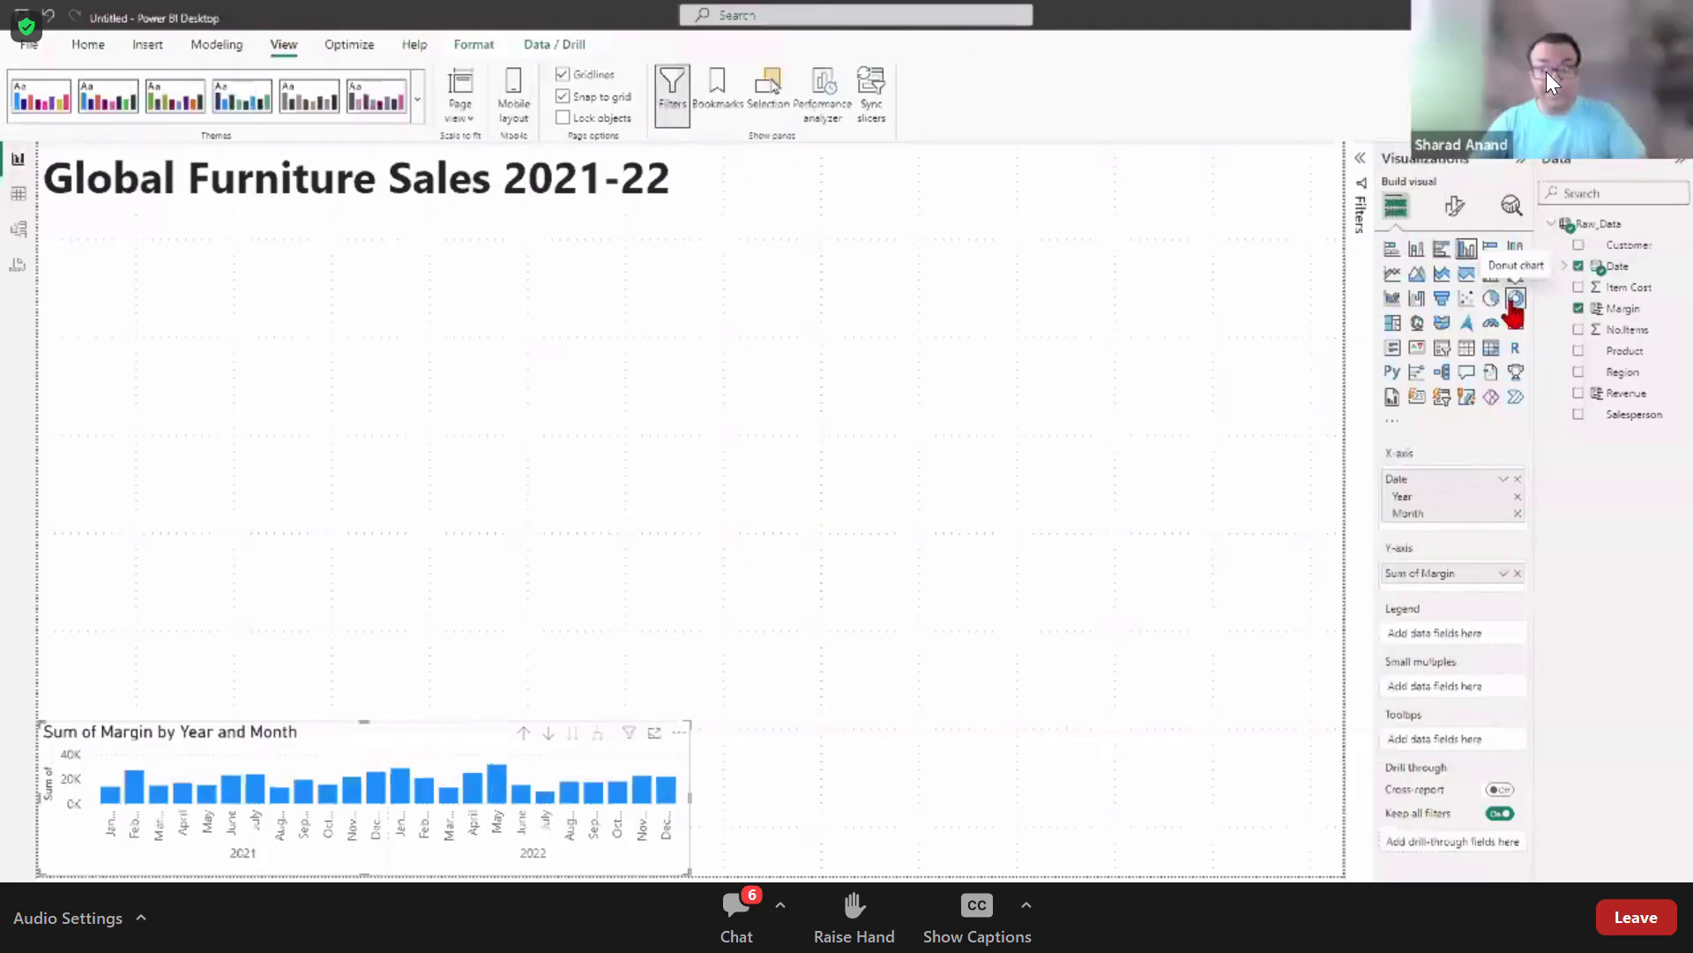
Step: Add an empty donut chart as a separate visual and place it beside the column chart at the bottom of the page
{"action": "left_click", "coordinate": [1512, 302]}
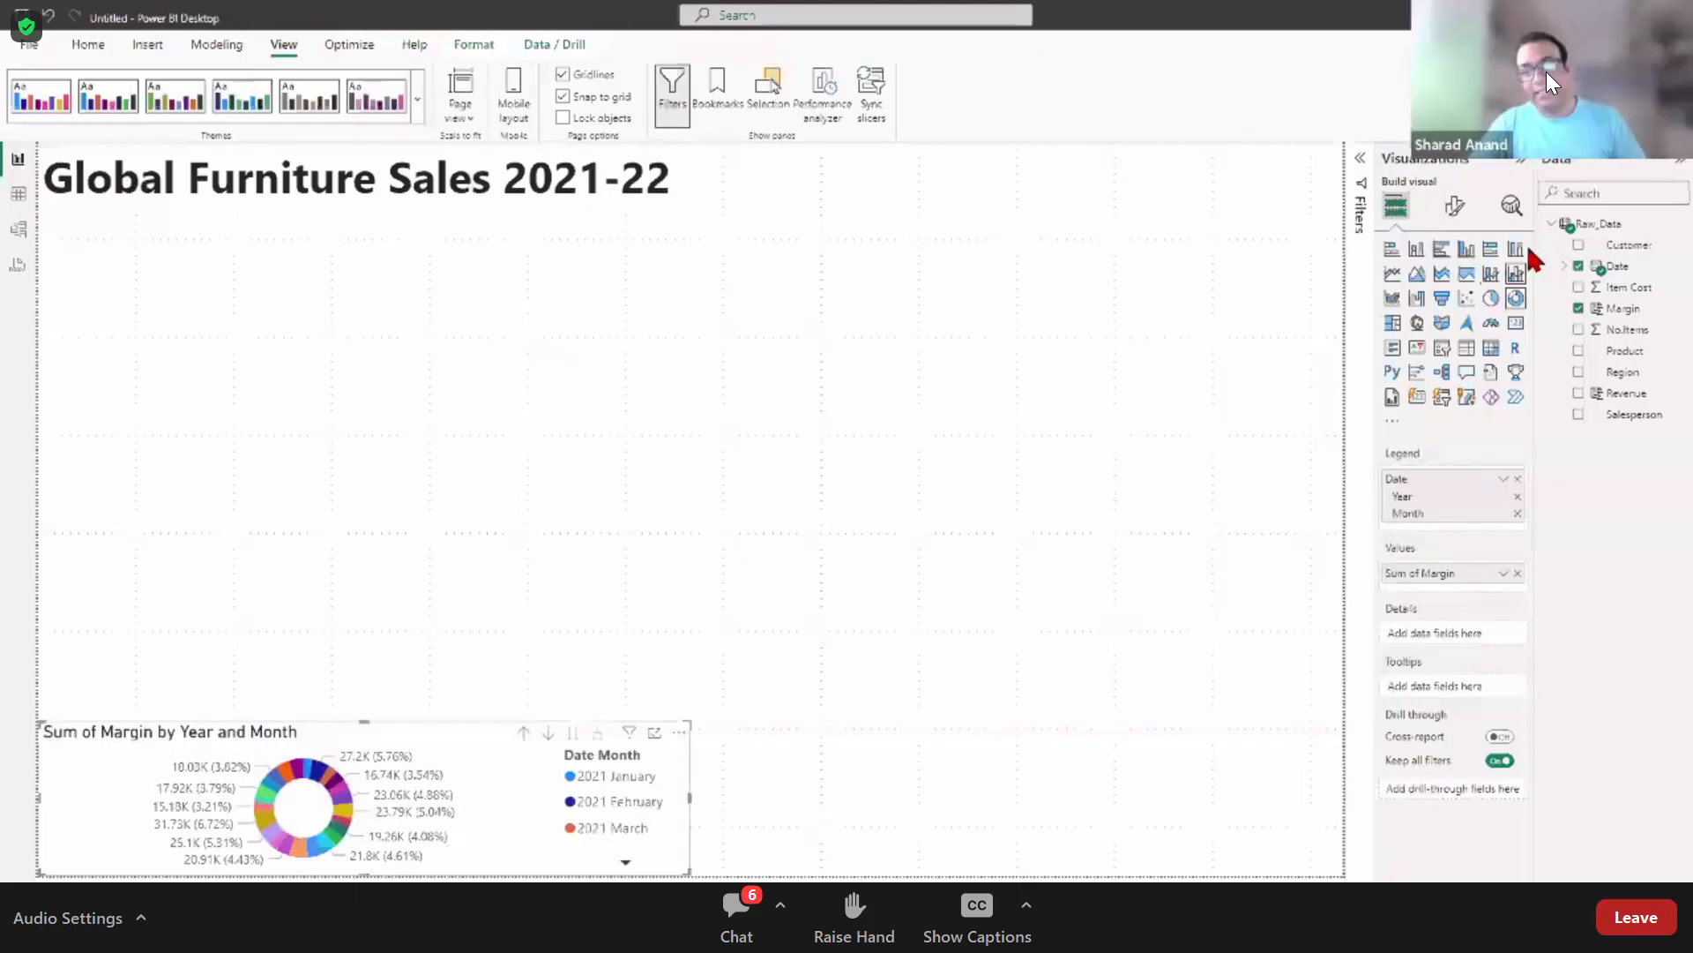
{"action": "left_click", "coordinate": [1466, 250]}
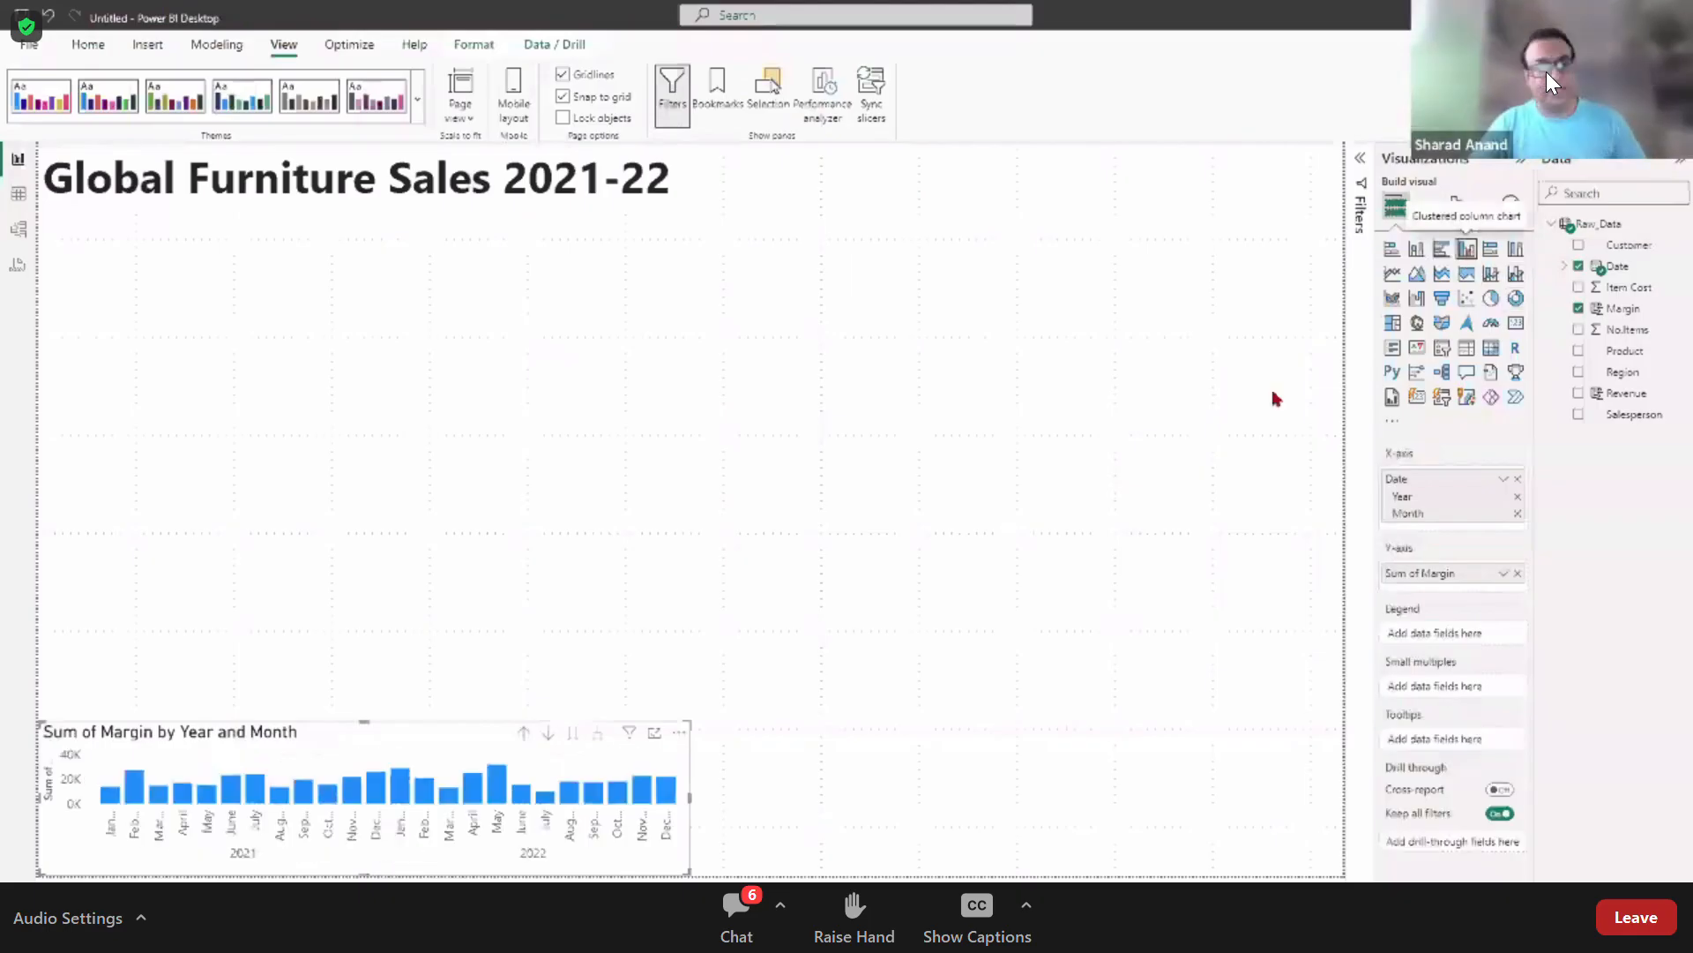
{"action": "left_click", "coordinate": [778, 553]}
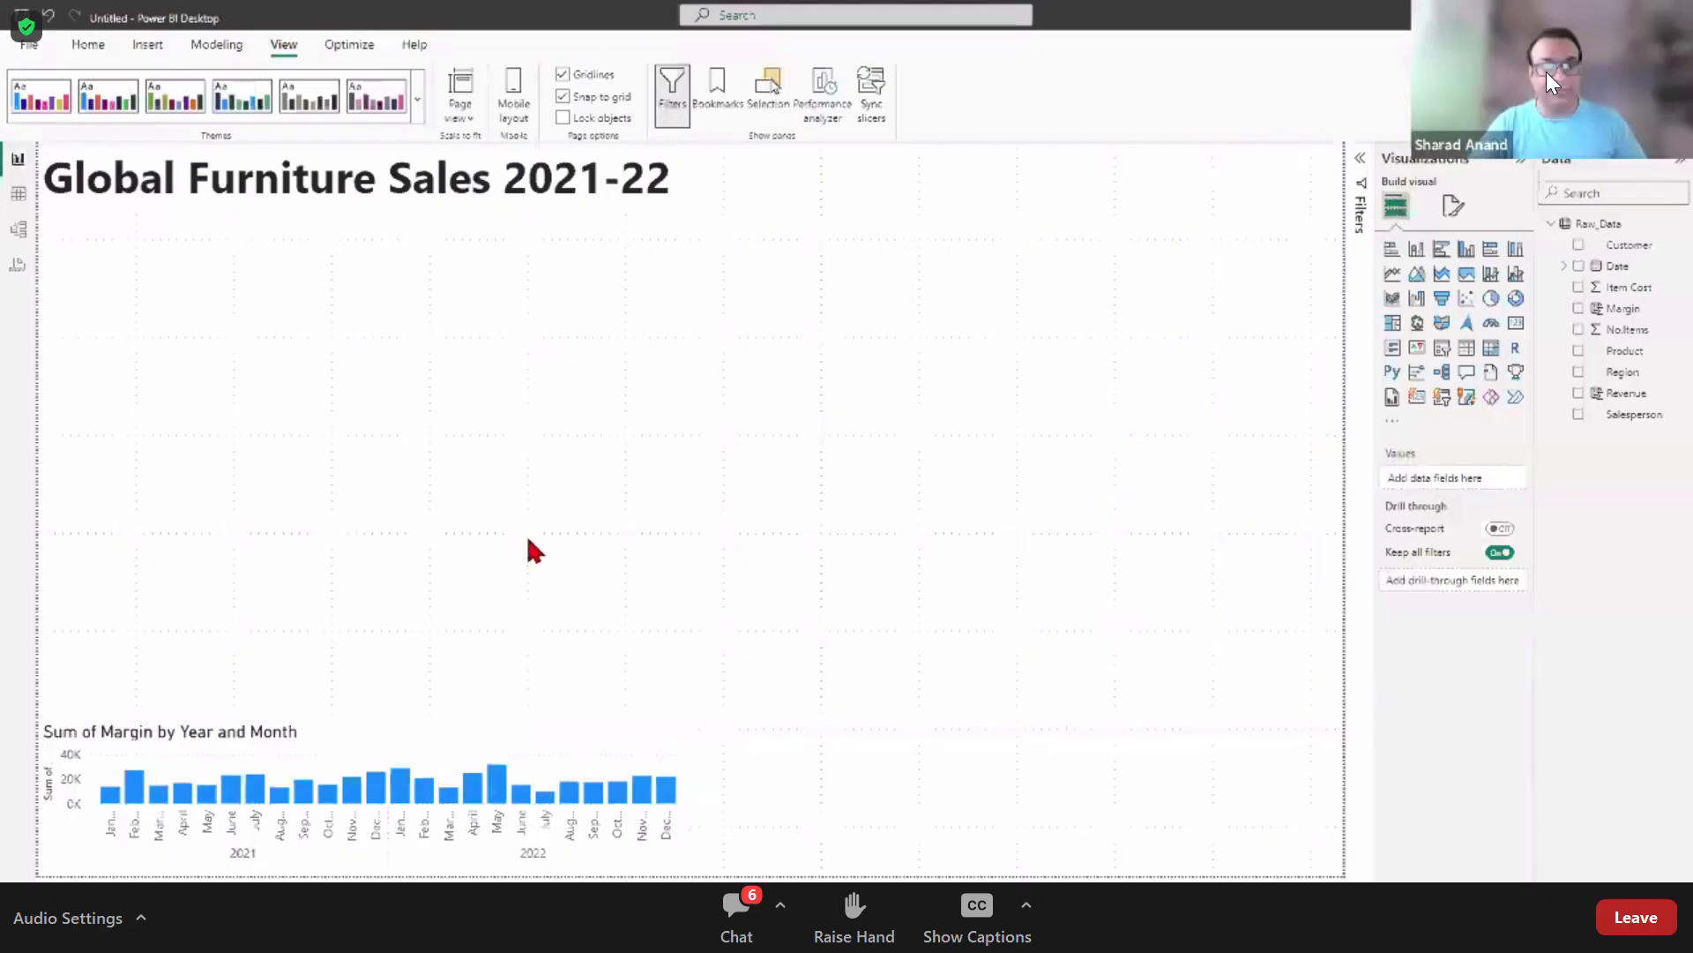
{"action": "left_click", "coordinate": [1517, 299]}
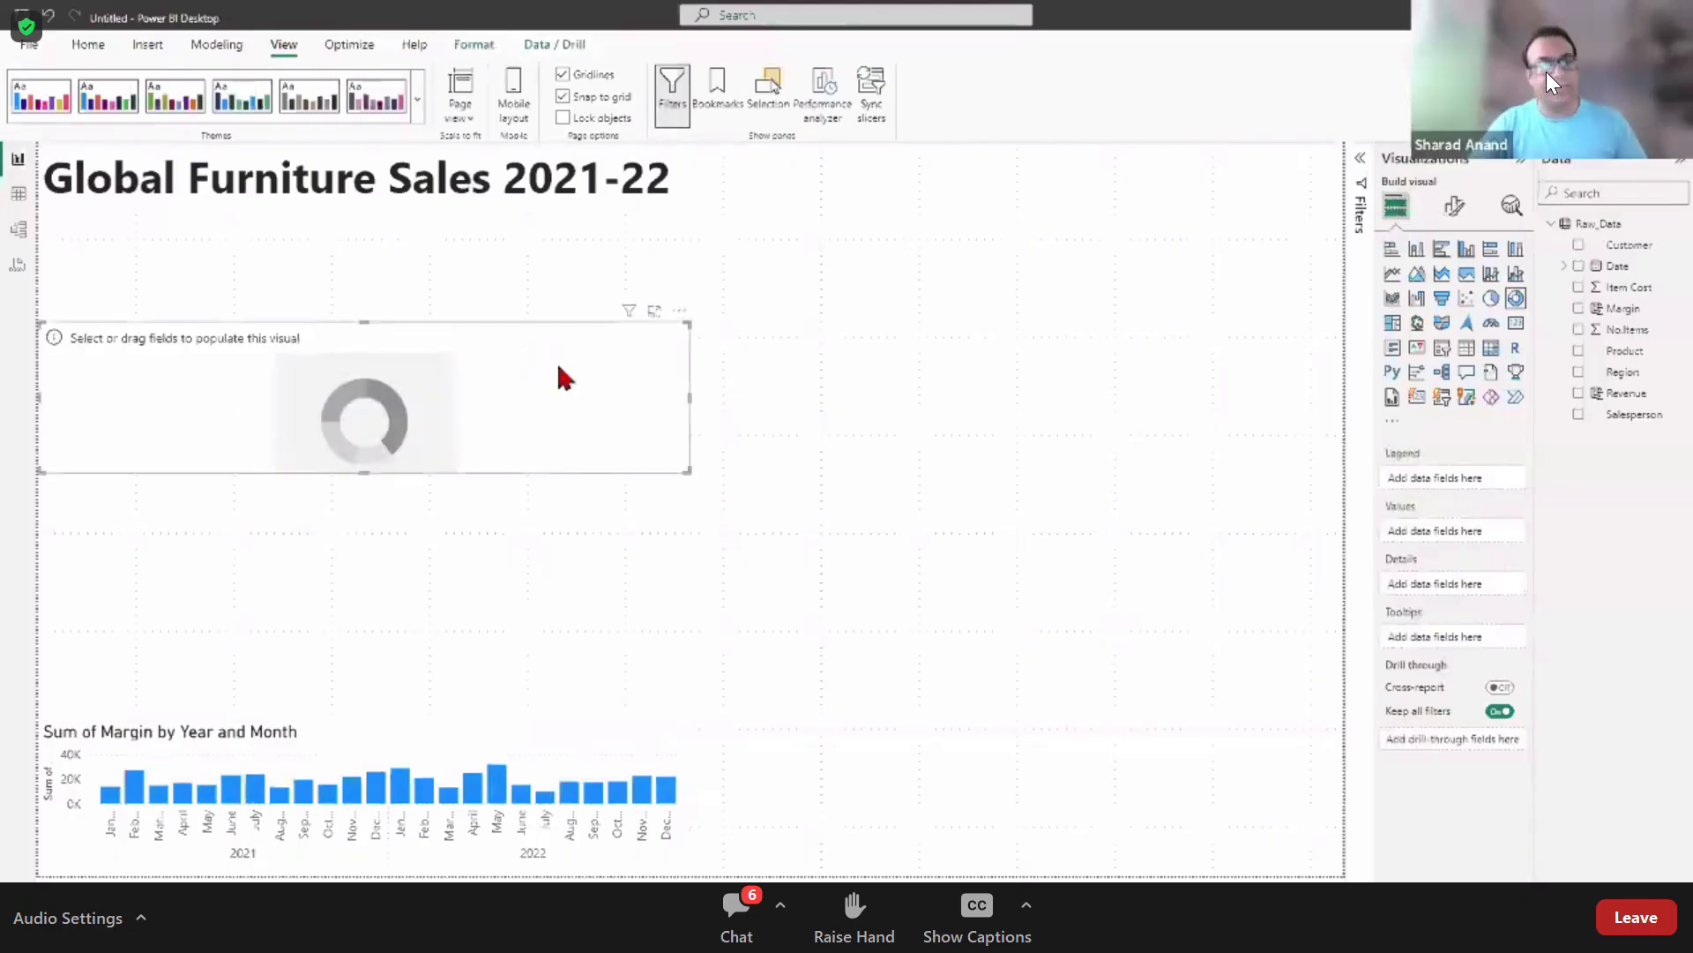
{"action": "left_click_drag", "start_coordinate": [560, 369], "coordinate": [584, 336]}
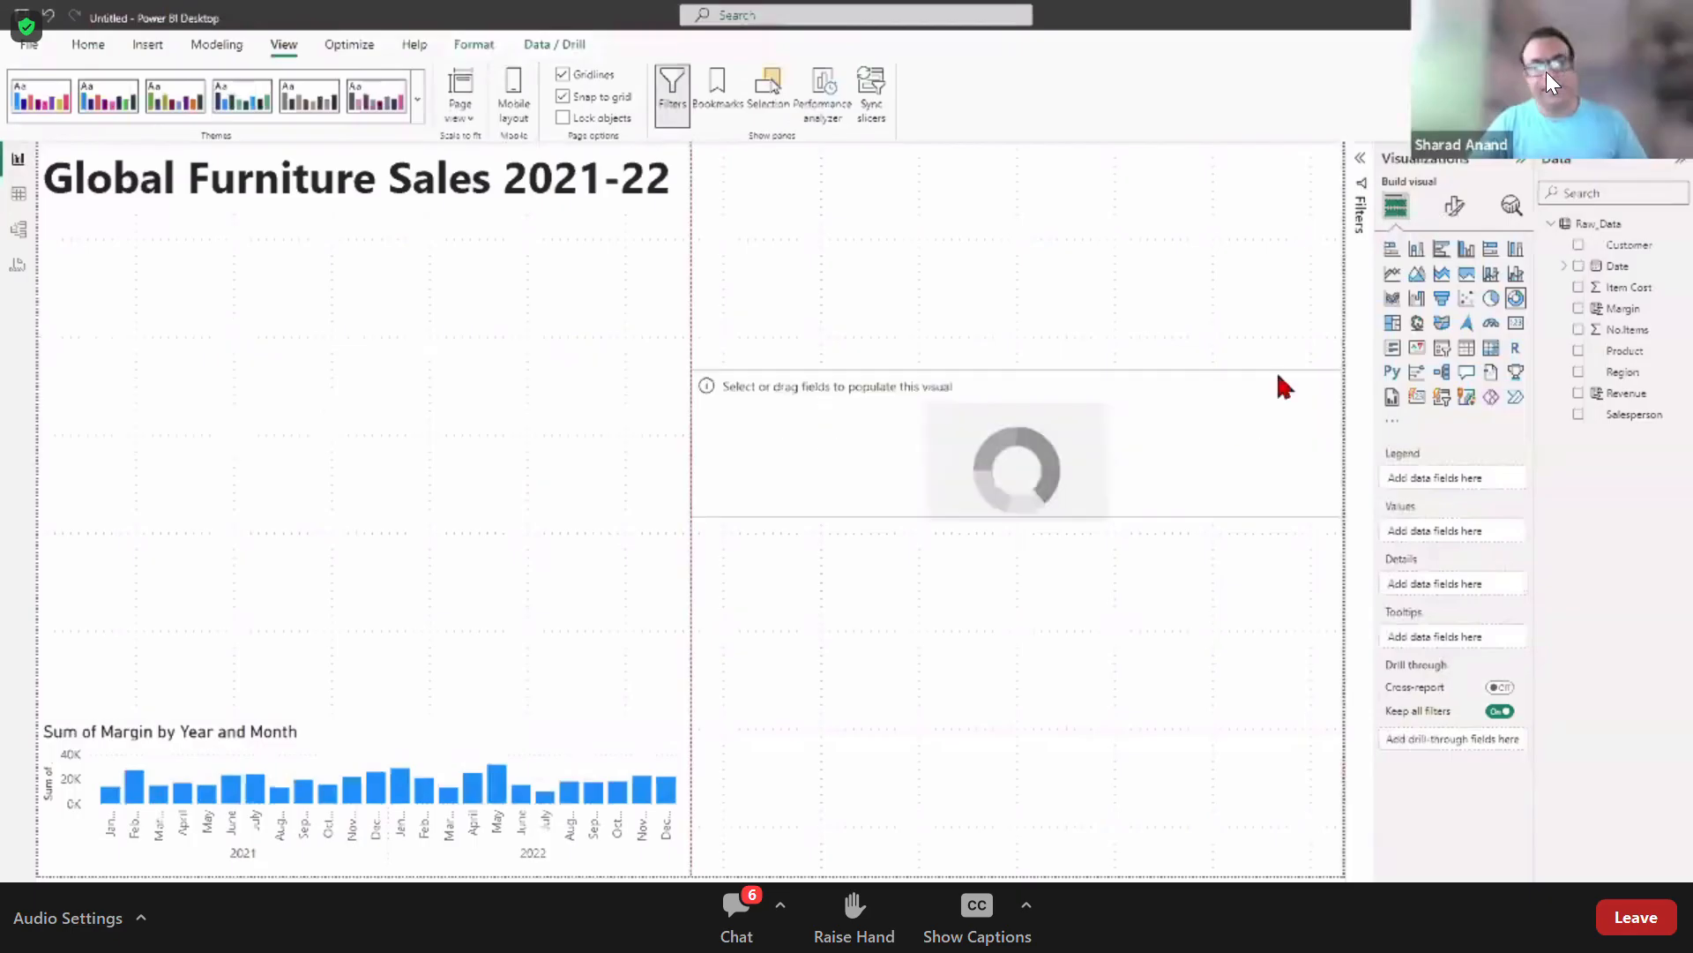
{"action": "left_click_drag", "start_coordinate": [1283, 386], "coordinate": [1304, 737]}
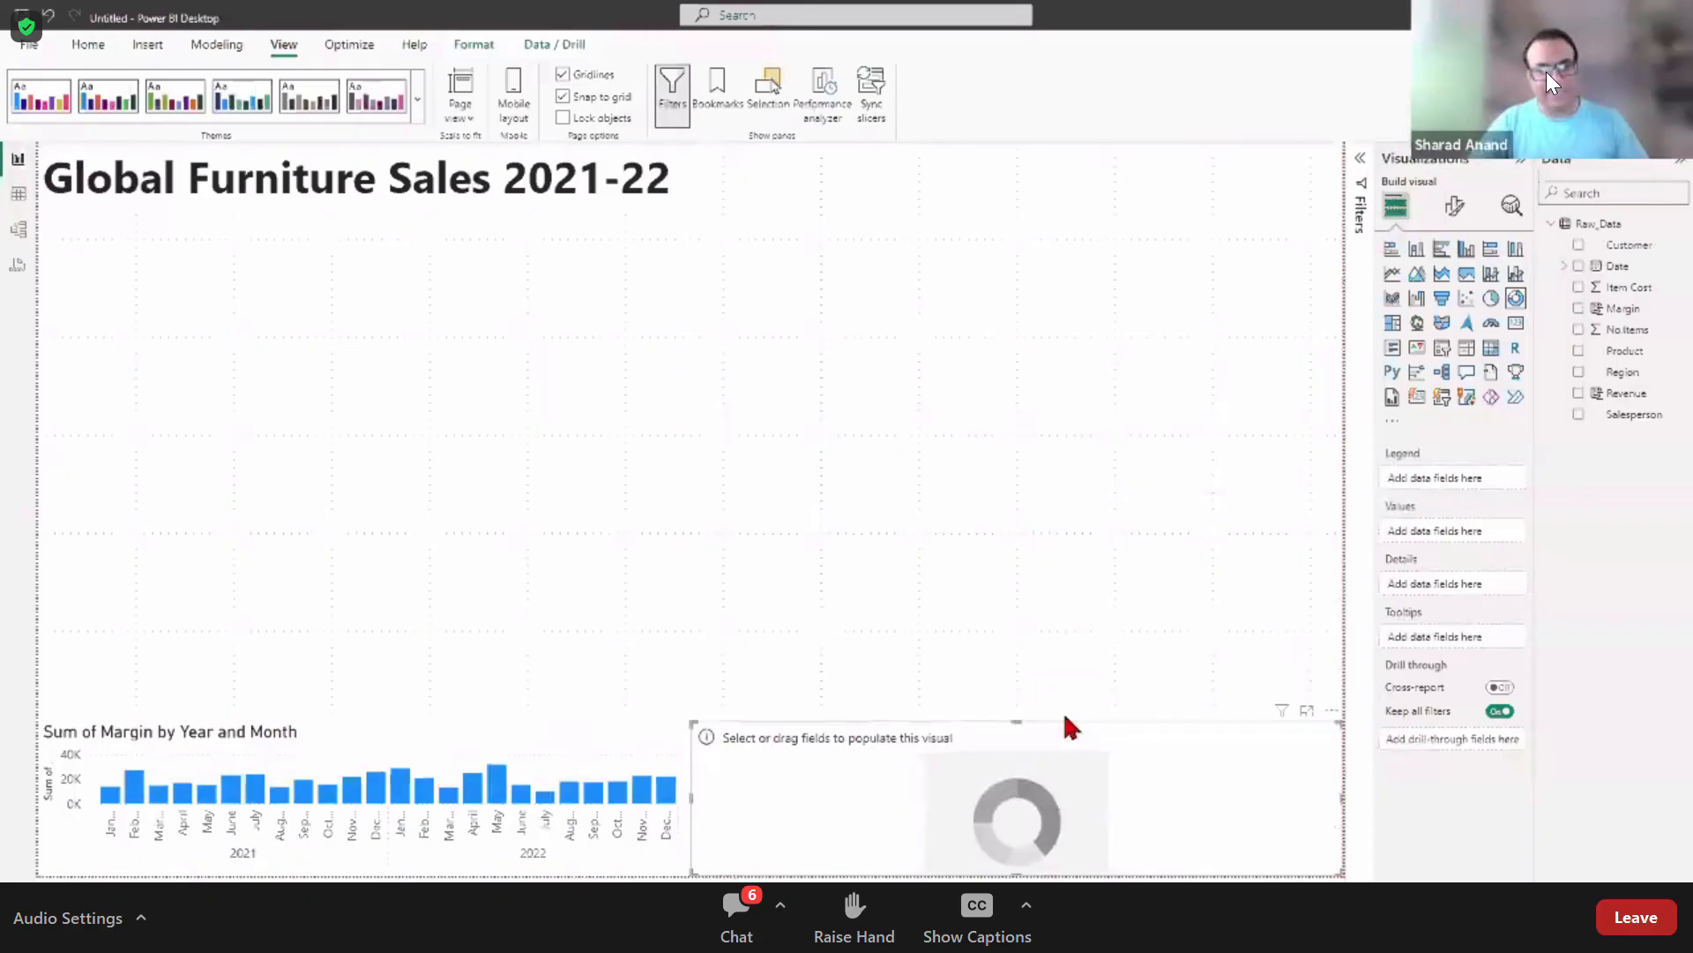
Step: Align the empty donut chart's upper edge with the column chart and narrow the donut chart to about half its width
{"action": "left_click", "coordinate": [1014, 717]}
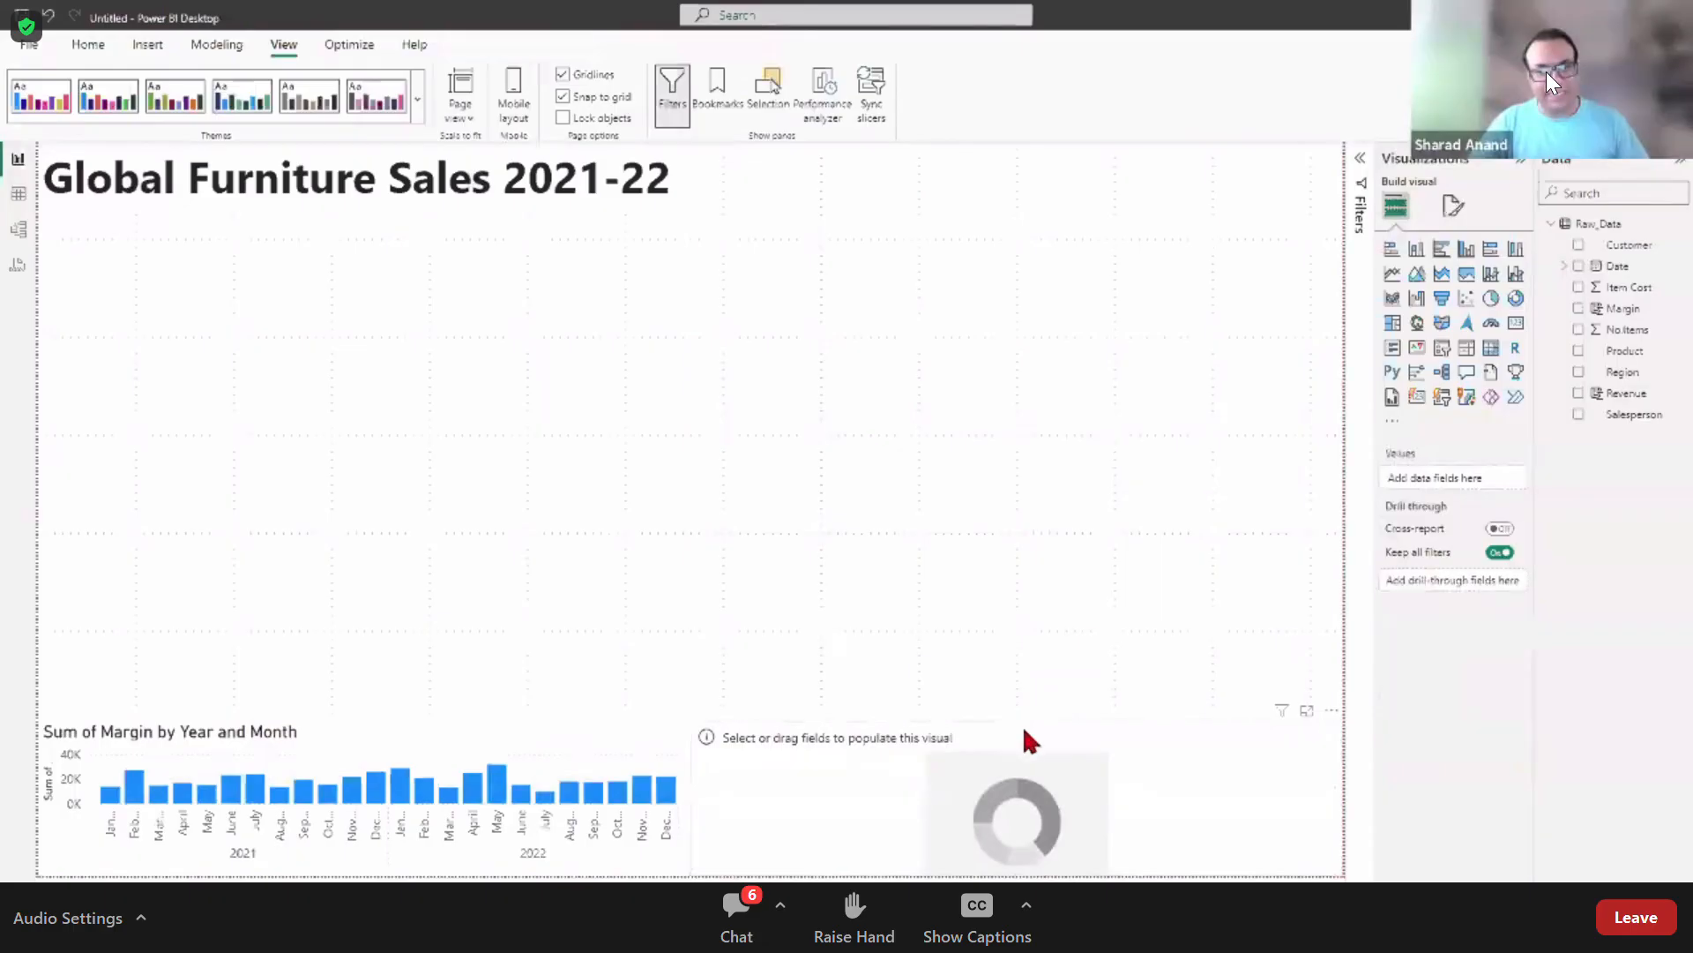
{"action": "left_click", "coordinate": [1019, 718]}
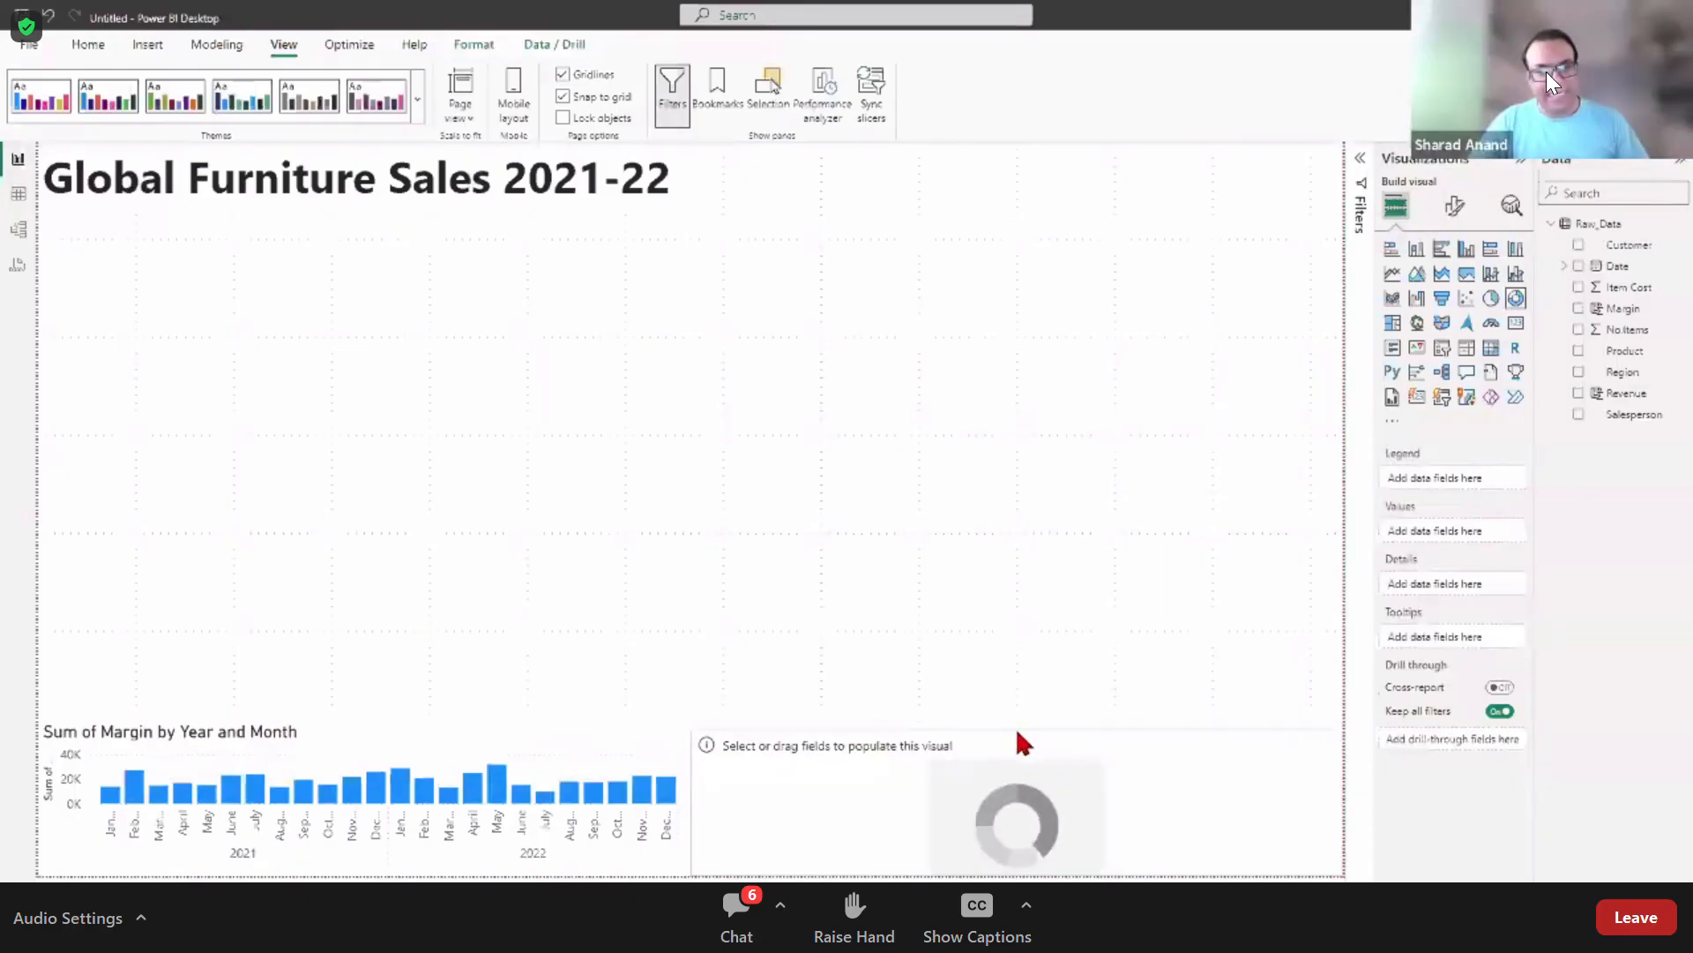
{"action": "left_click_drag", "start_coordinate": [1016, 733], "coordinate": [1016, 726]}
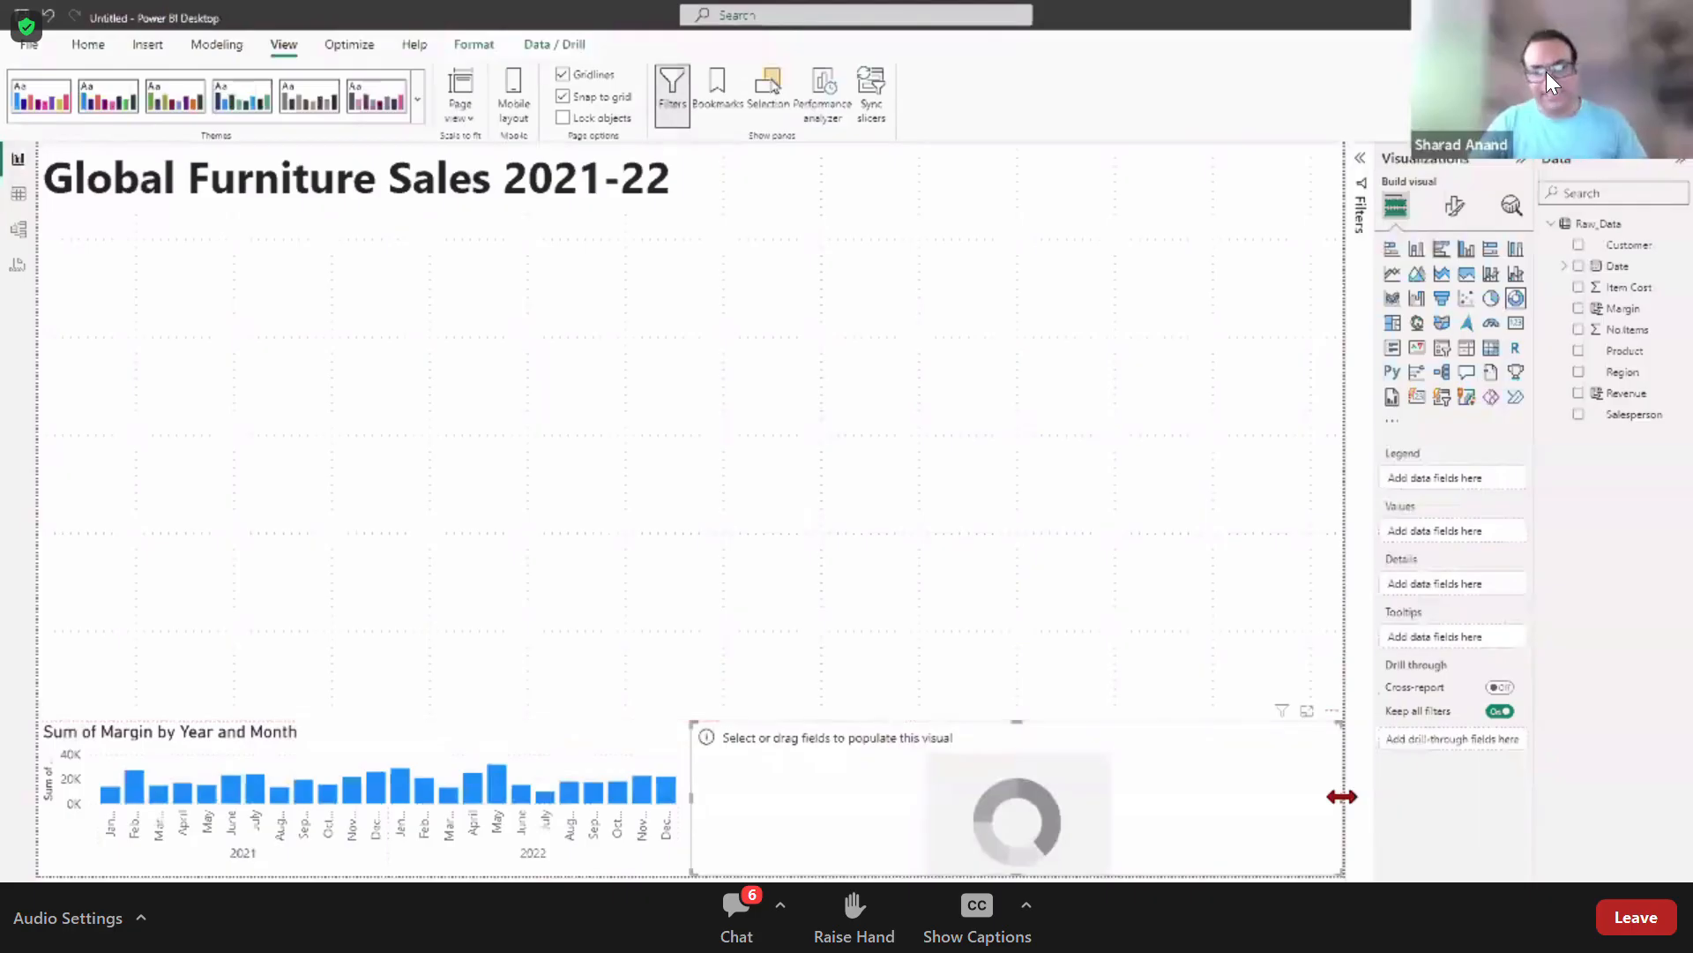
{"action": "left_click_drag", "start_coordinate": [1341, 796], "coordinate": [1019, 787]}
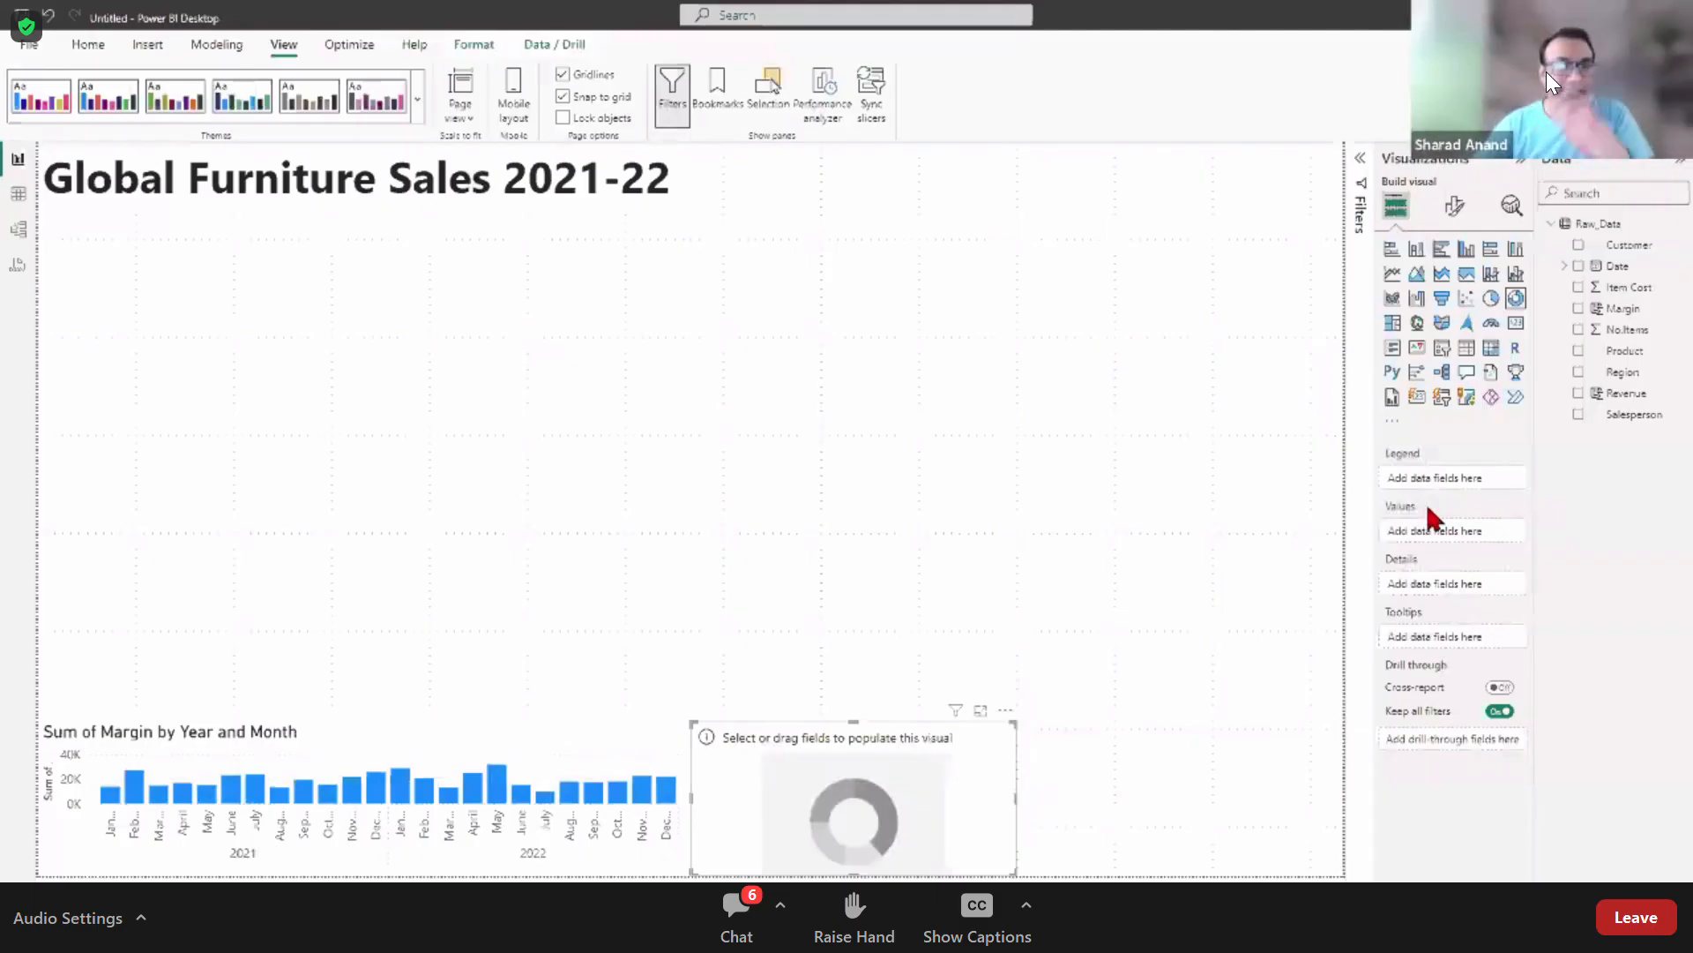
Step: Populate the donut chart with Customer as the legend and No.Items as the values
{"action": "left_click_drag", "start_coordinate": [1630, 247], "coordinate": [1465, 483]}
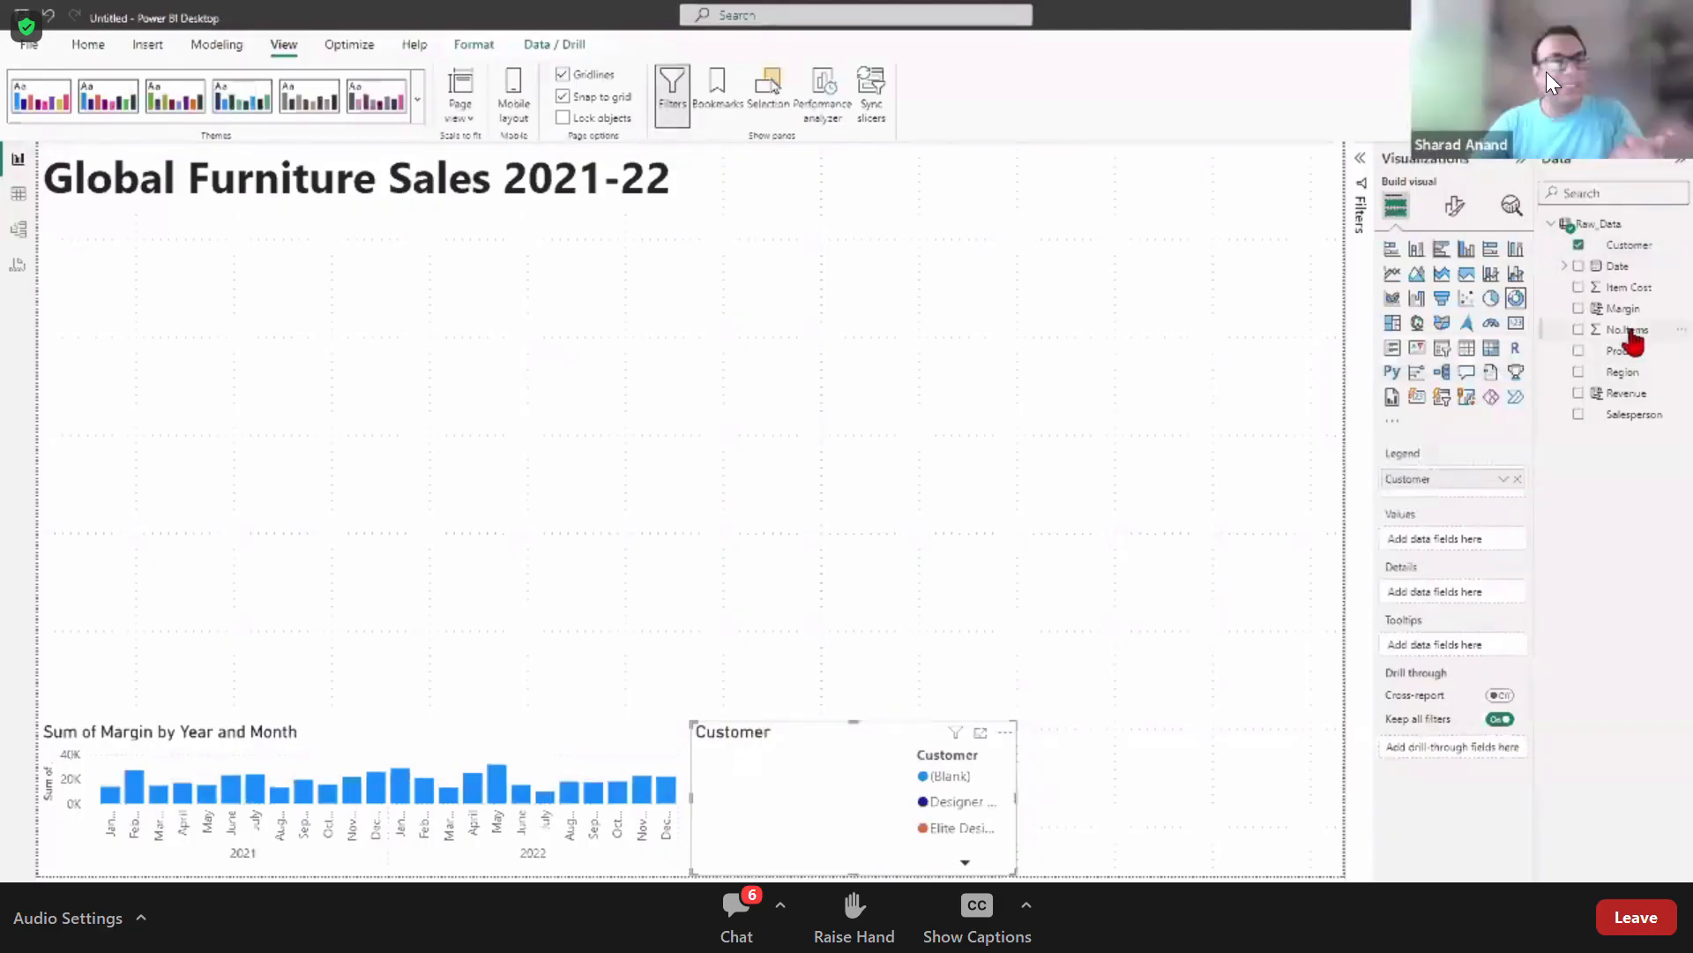
{"action": "left_click_drag", "start_coordinate": [1630, 331], "coordinate": [1466, 549]}
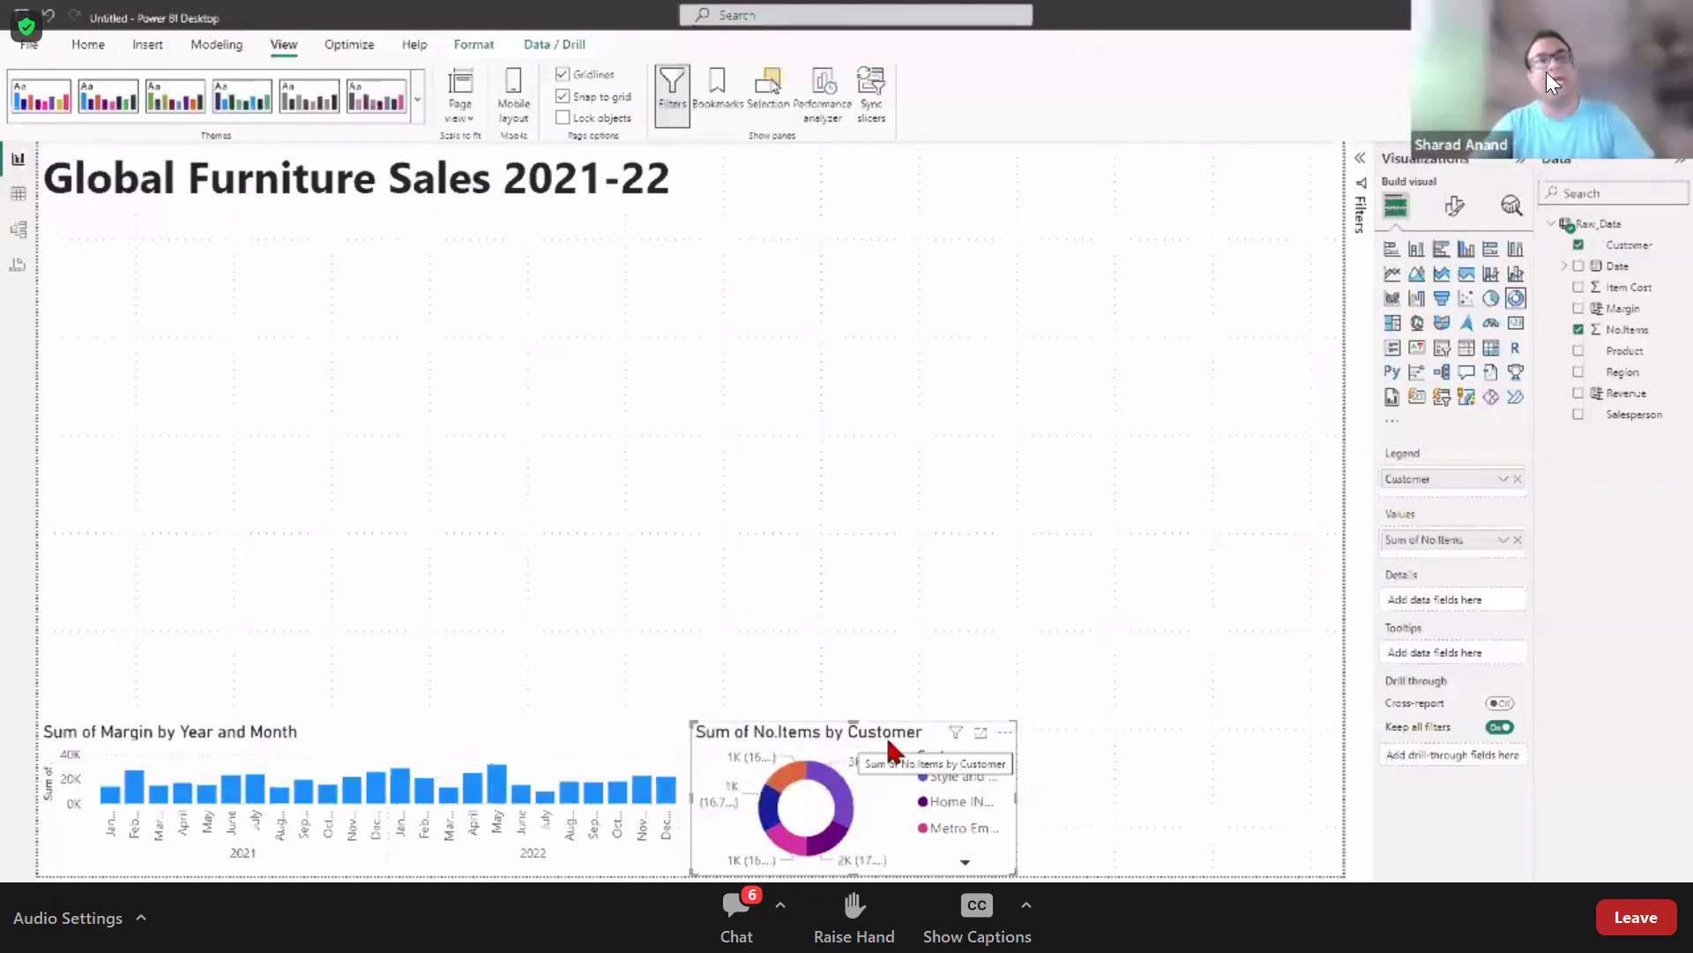
Step: Try Count, Sum and Average as the aggregation for No.Items in the donut chart
{"action": "left_click", "coordinate": [1503, 542]}
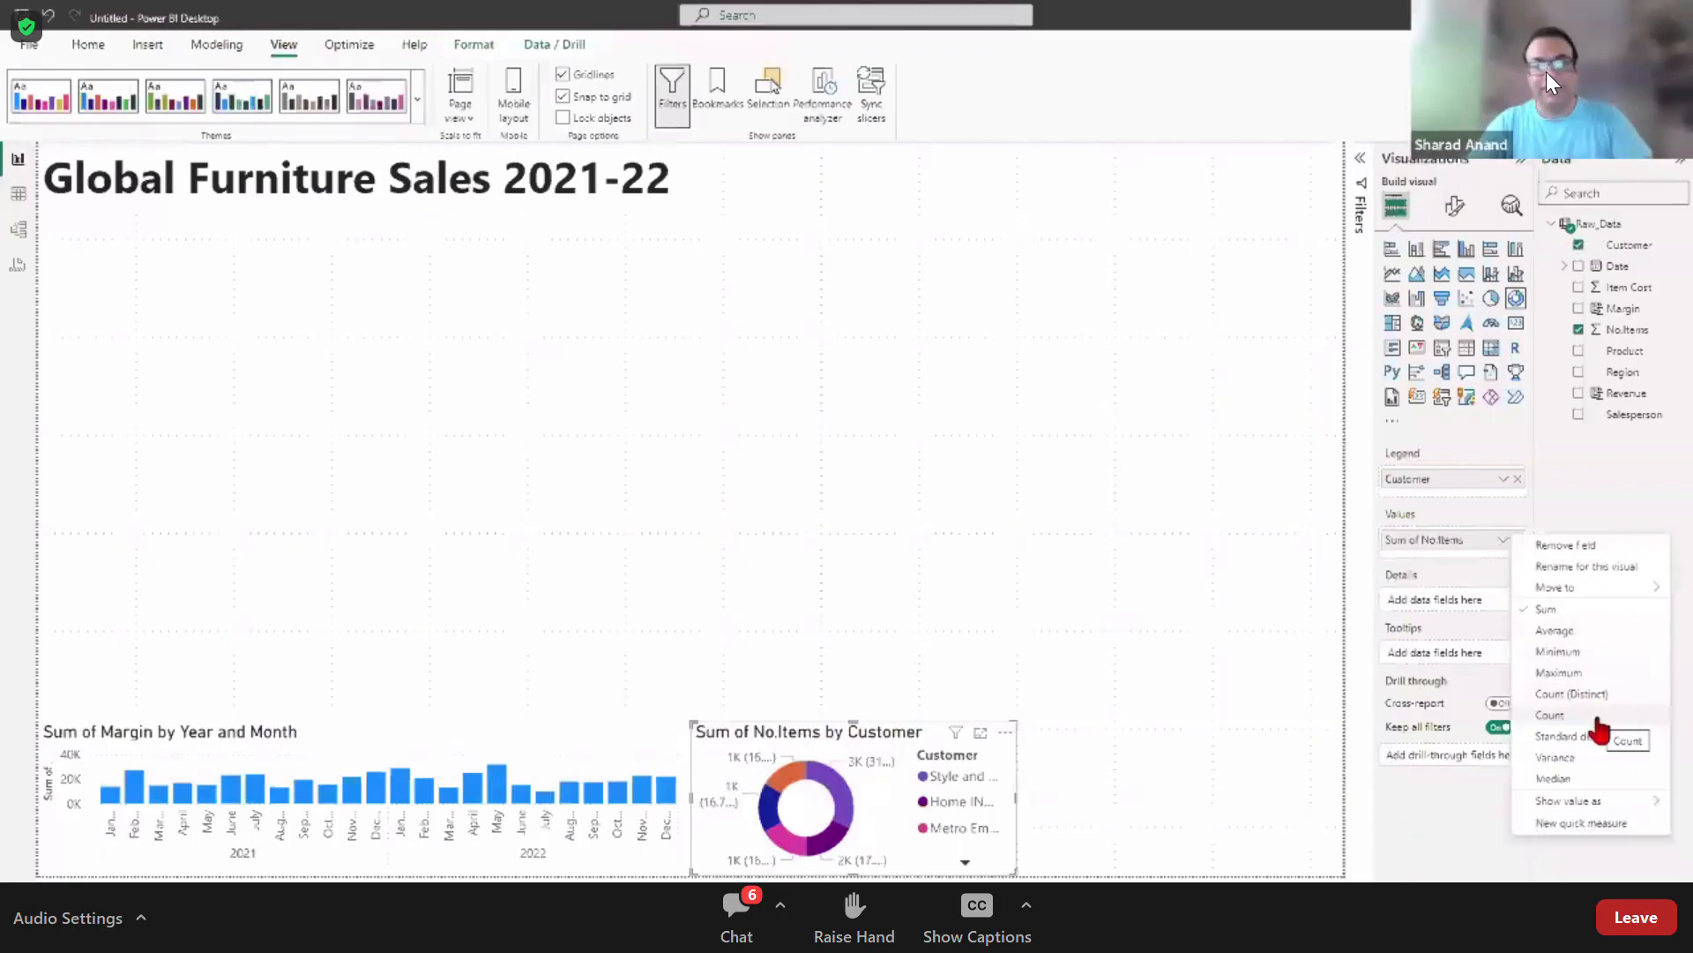
{"action": "left_click", "coordinate": [1553, 716]}
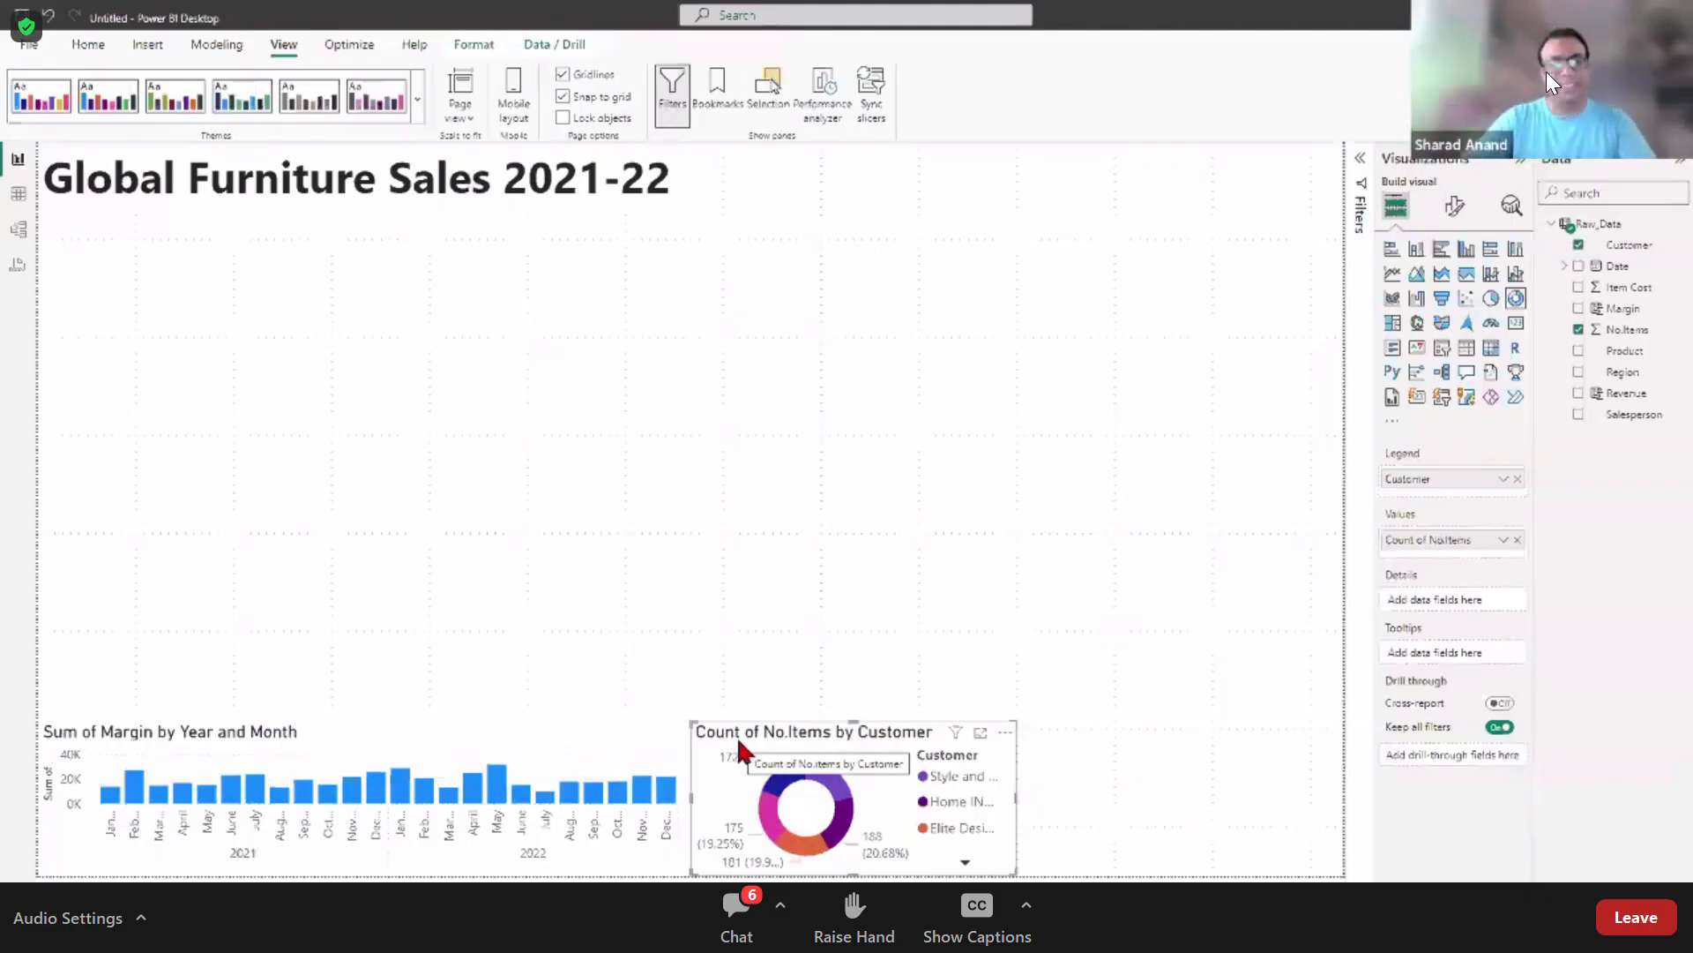
{"action": "left_click", "coordinate": [1502, 541]}
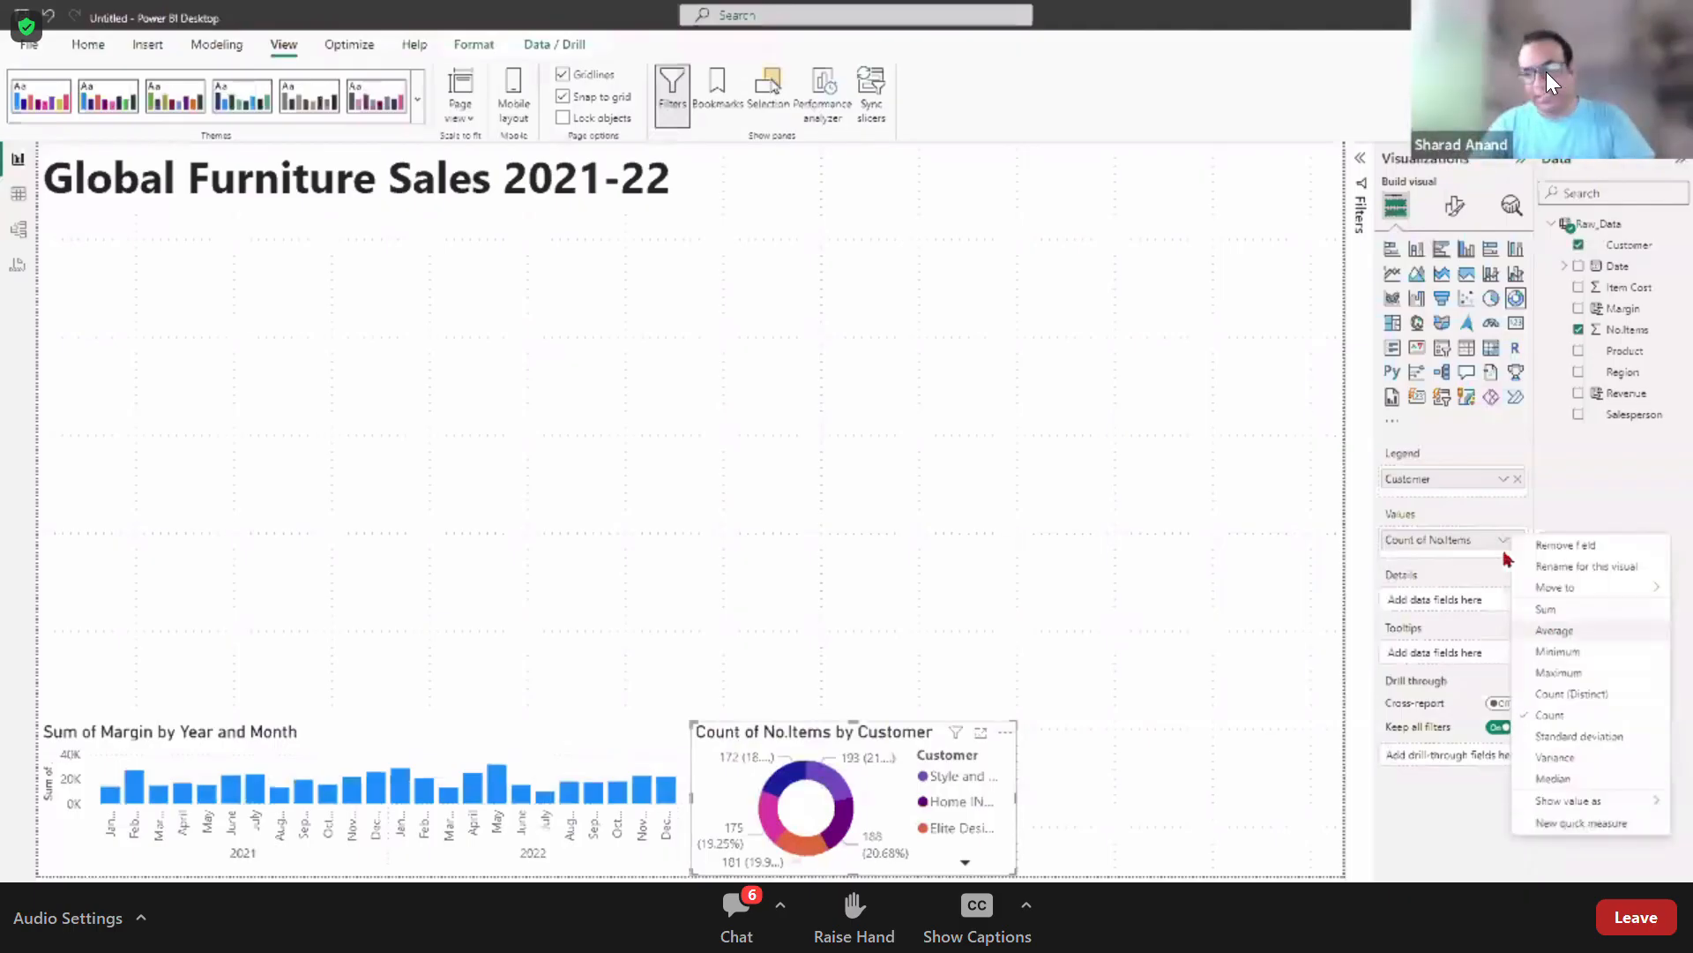
{"action": "left_click", "coordinate": [1587, 609]}
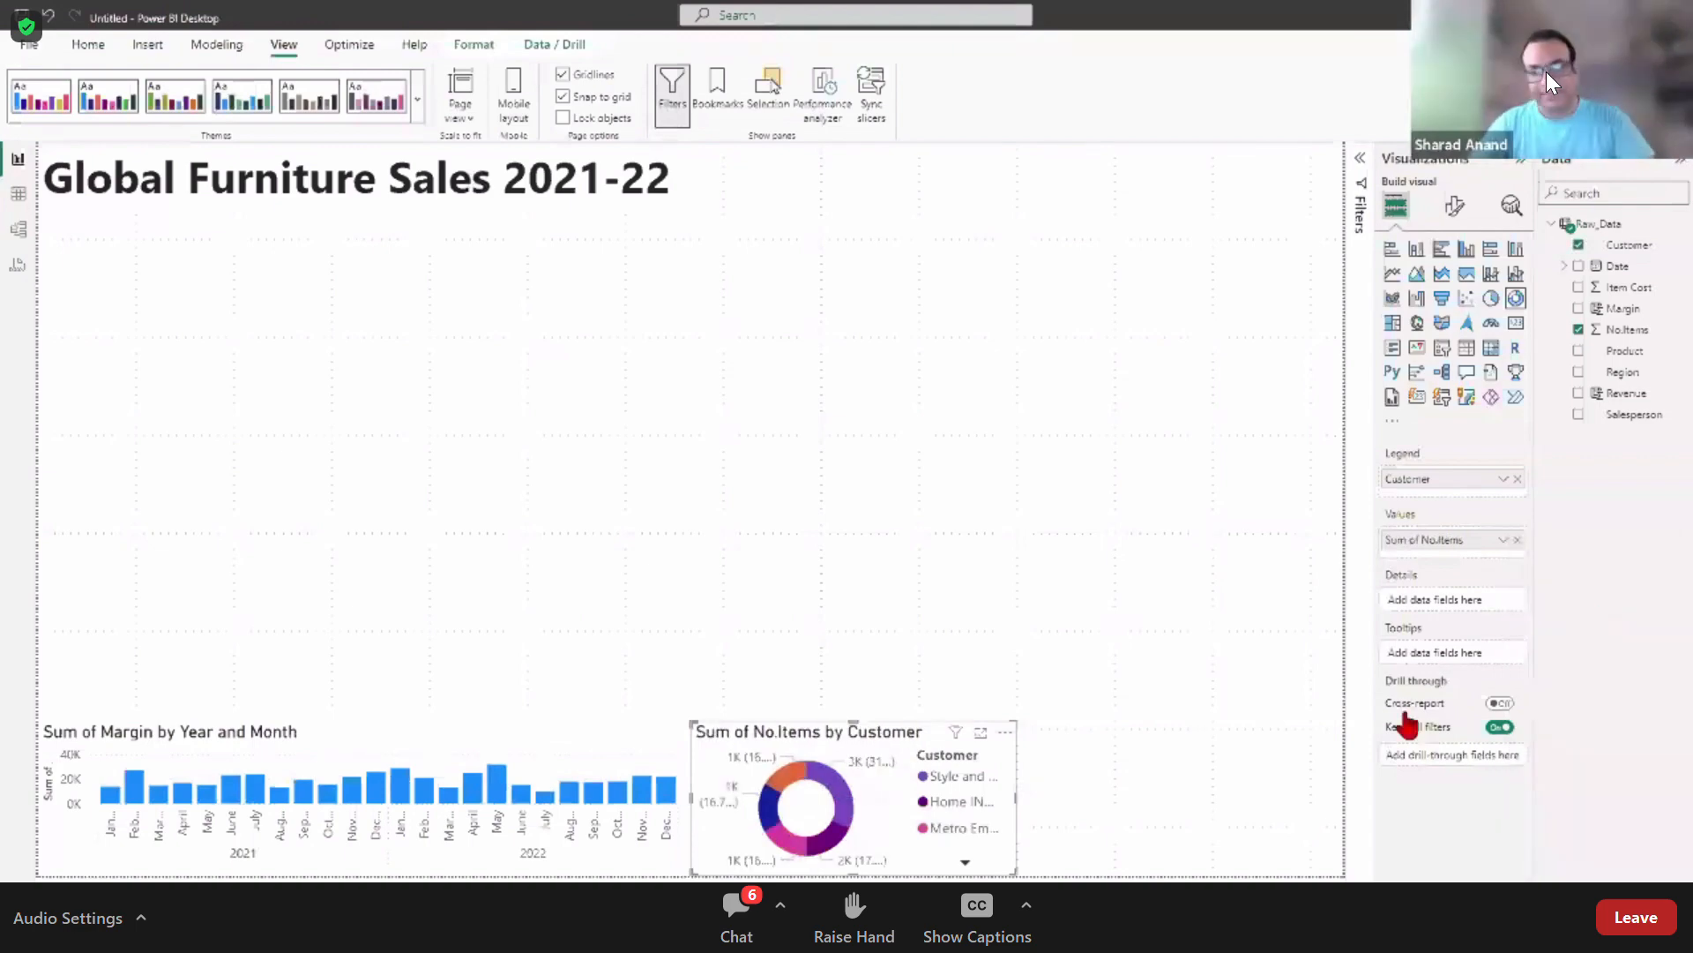
{"action": "left_click", "coordinate": [1504, 540]}
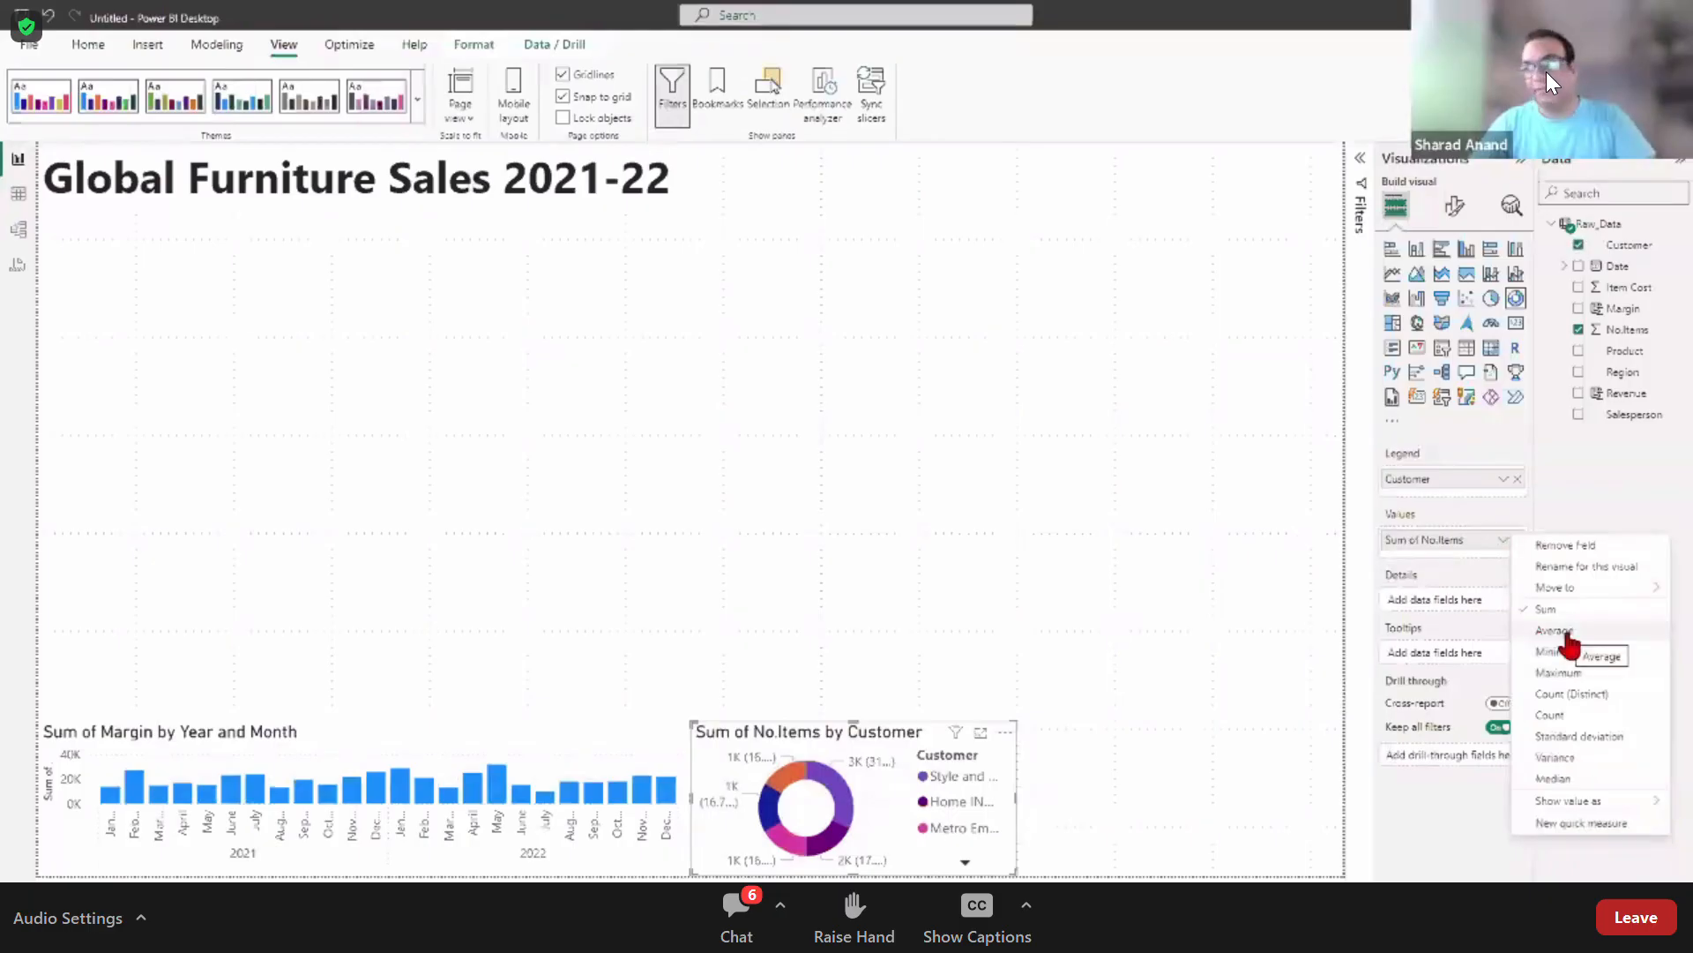
{"action": "left_click", "coordinate": [1554, 630]}
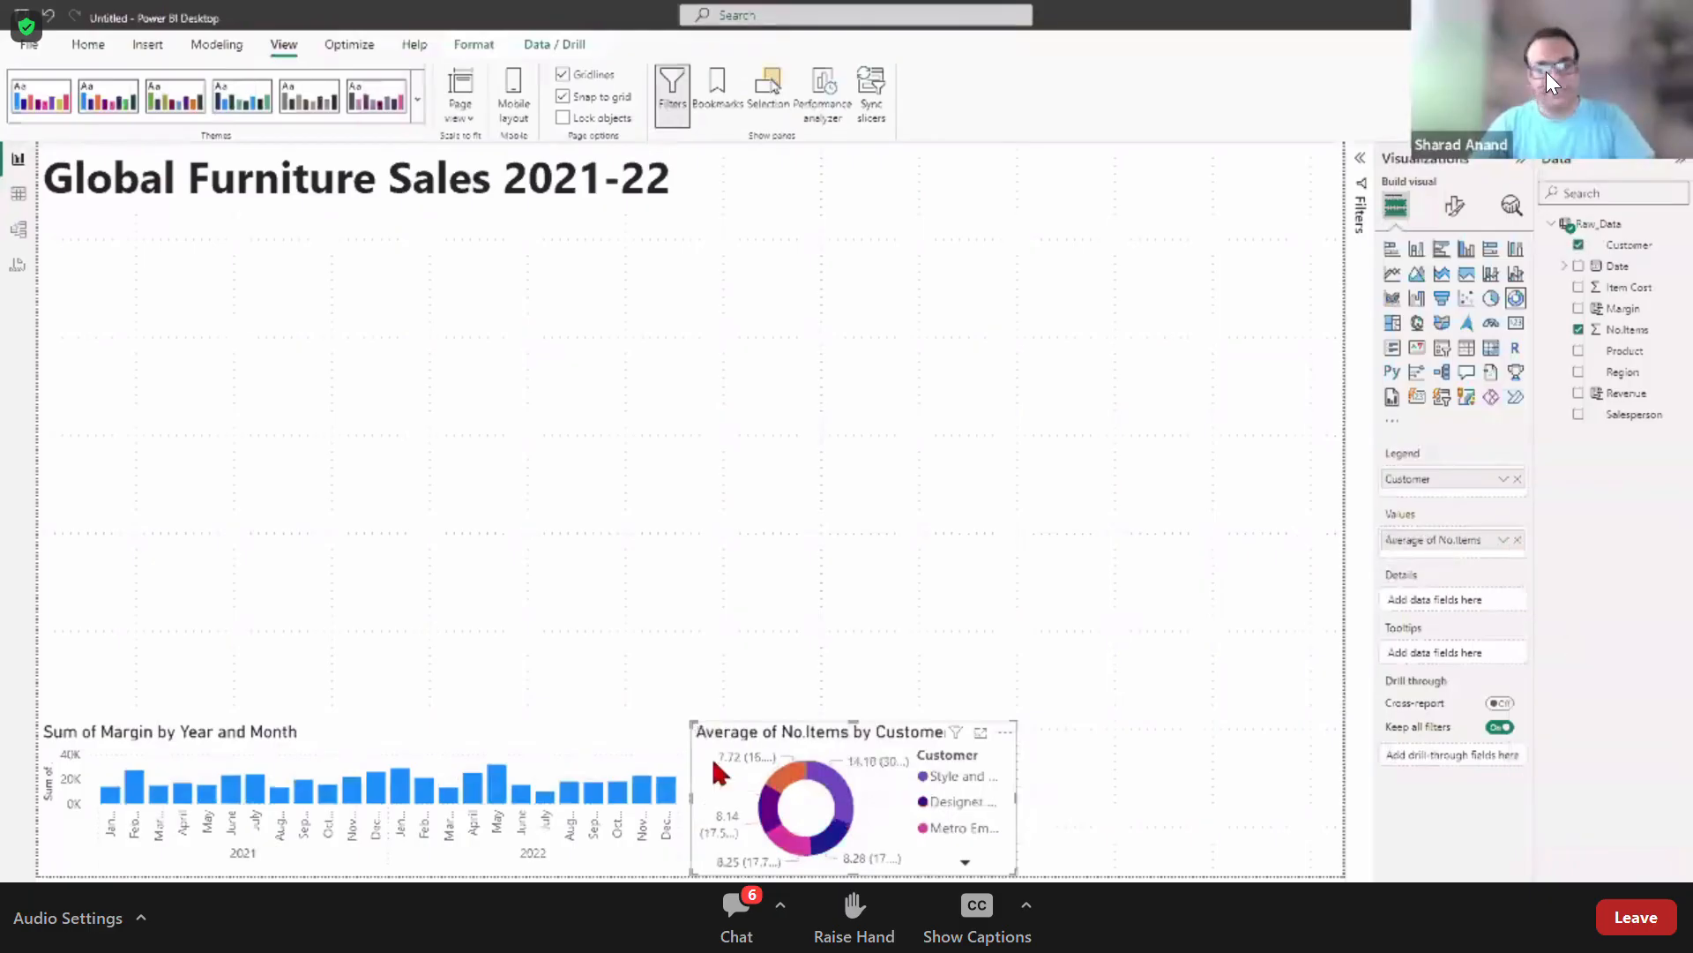
Step: Set the donut chart's No.Items aggregation to Count and leave the chart selected
{"action": "left_click", "coordinate": [1505, 541]}
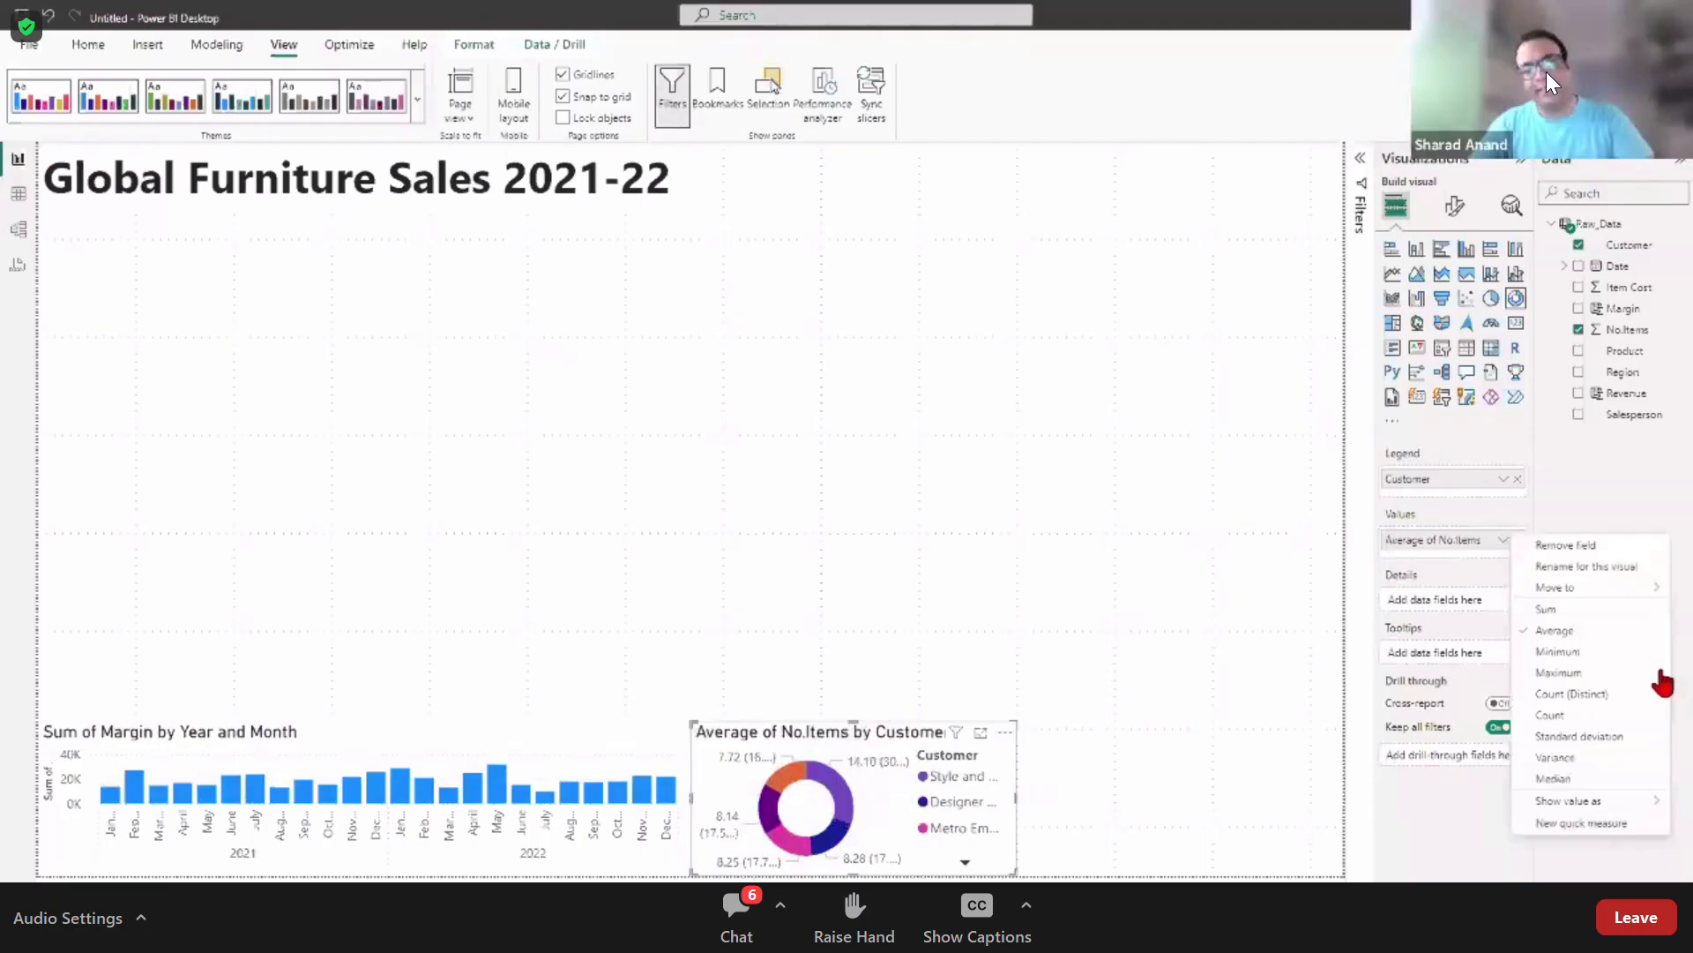
{"action": "left_click", "coordinate": [1562, 716]}
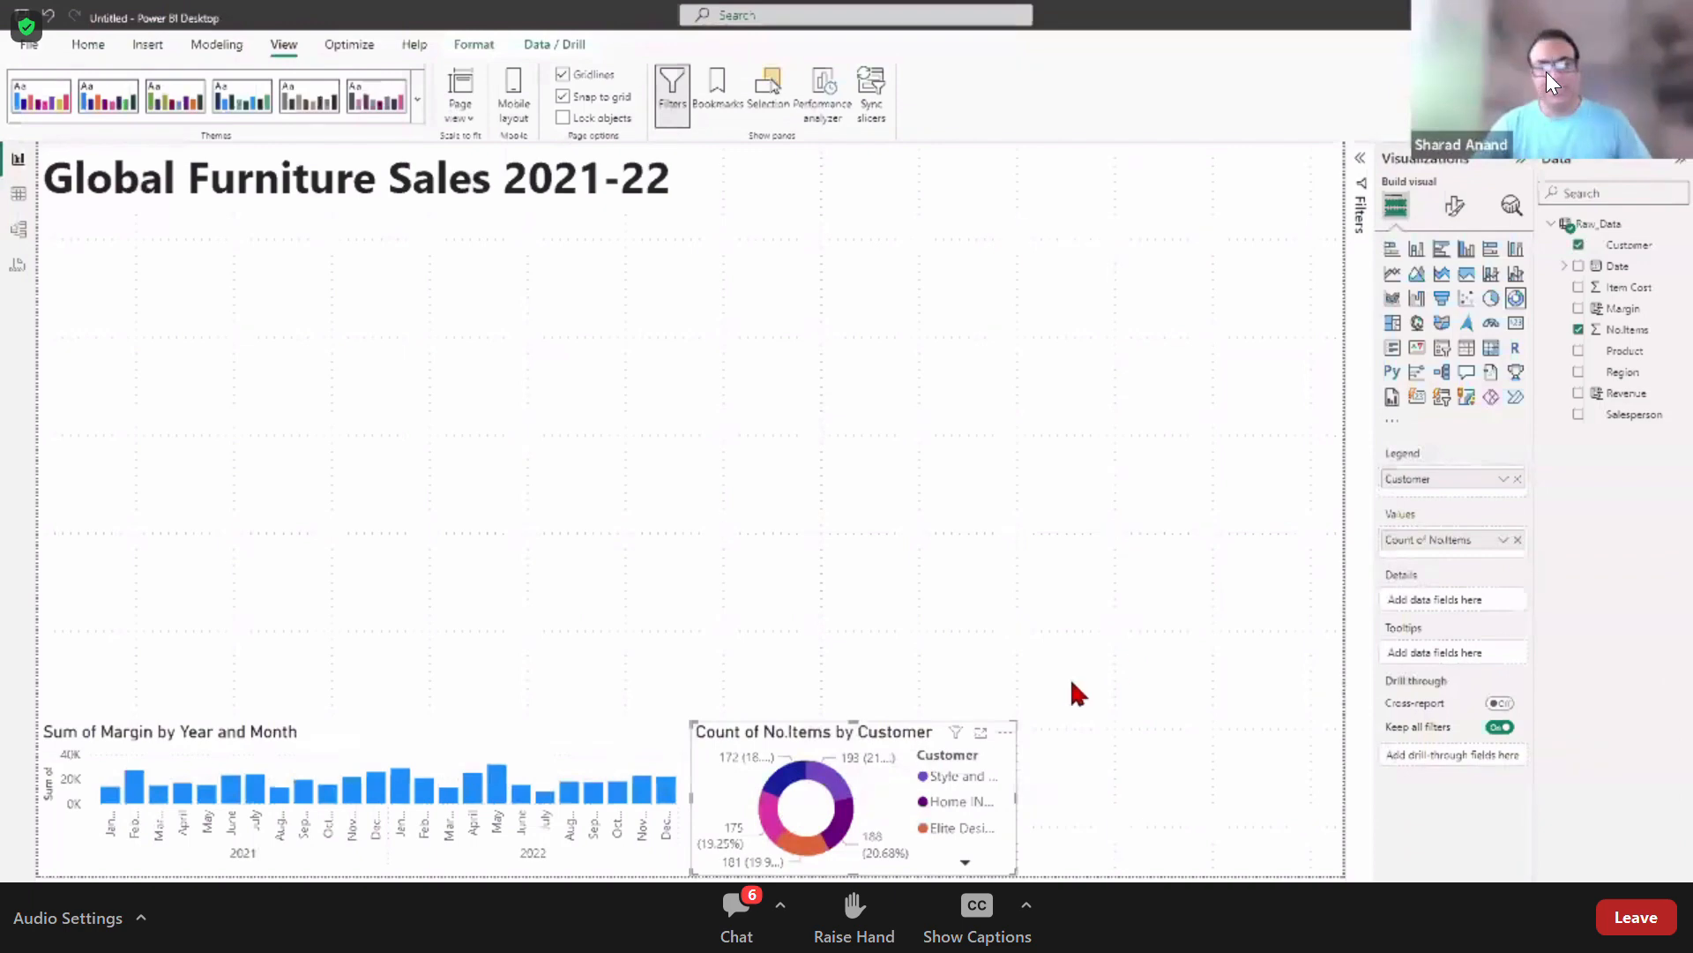
{"action": "left_click", "coordinate": [924, 634]}
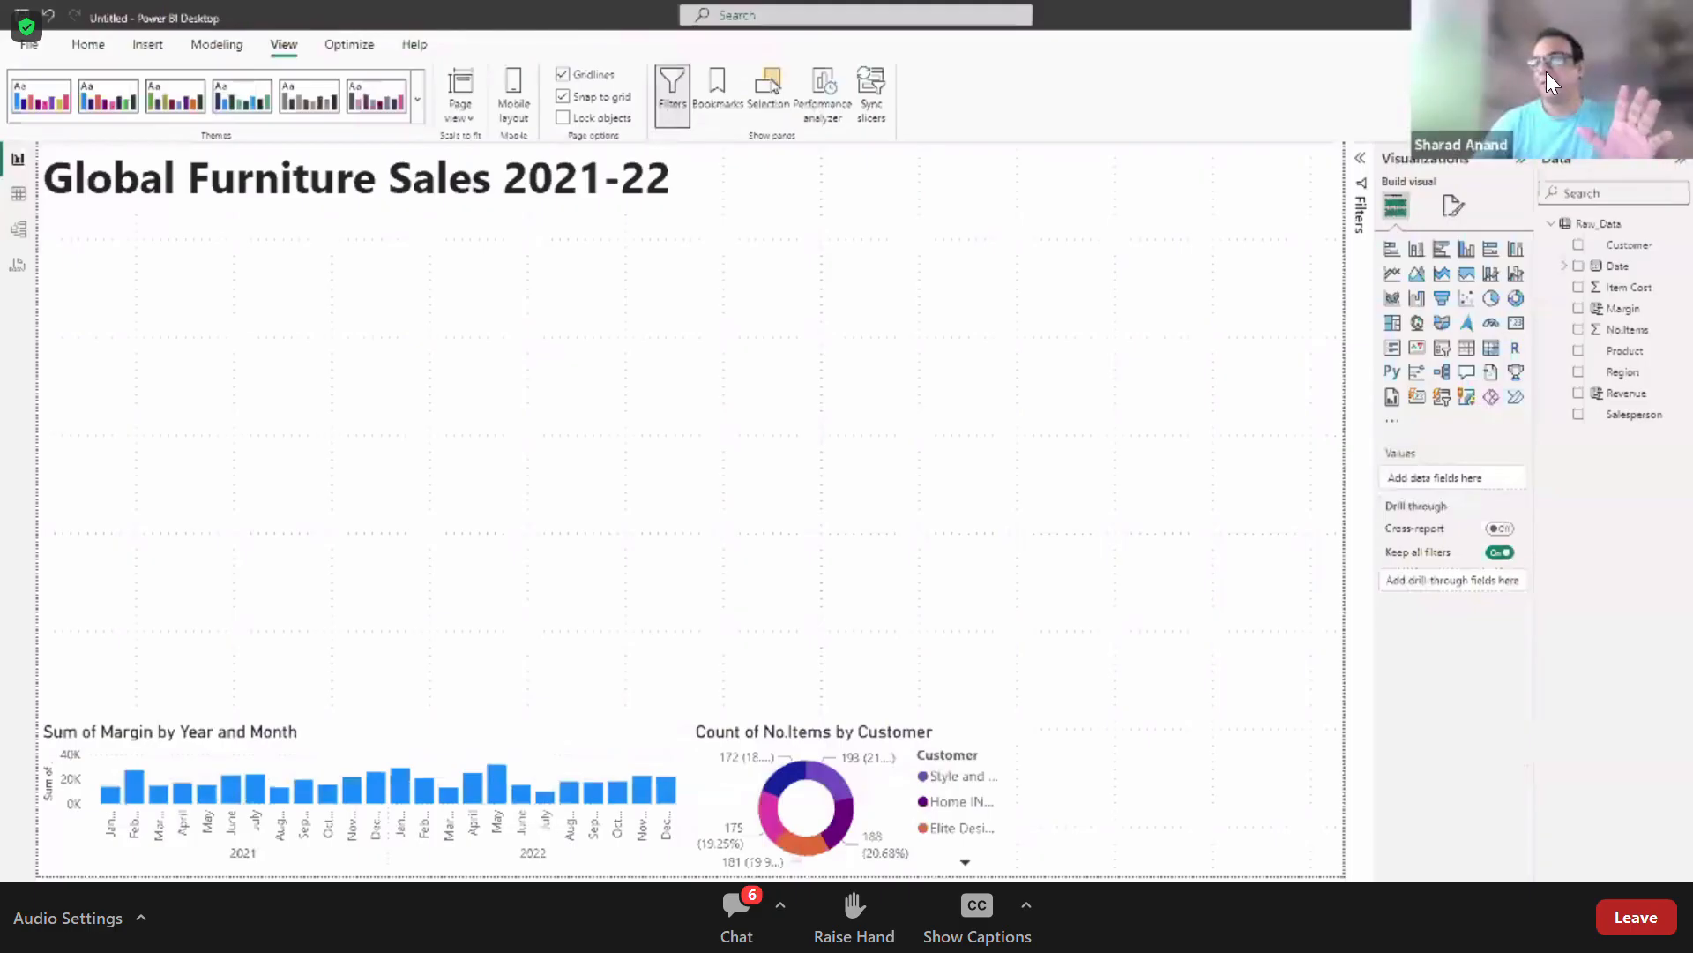
{"action": "left_click", "coordinate": [864, 727]}
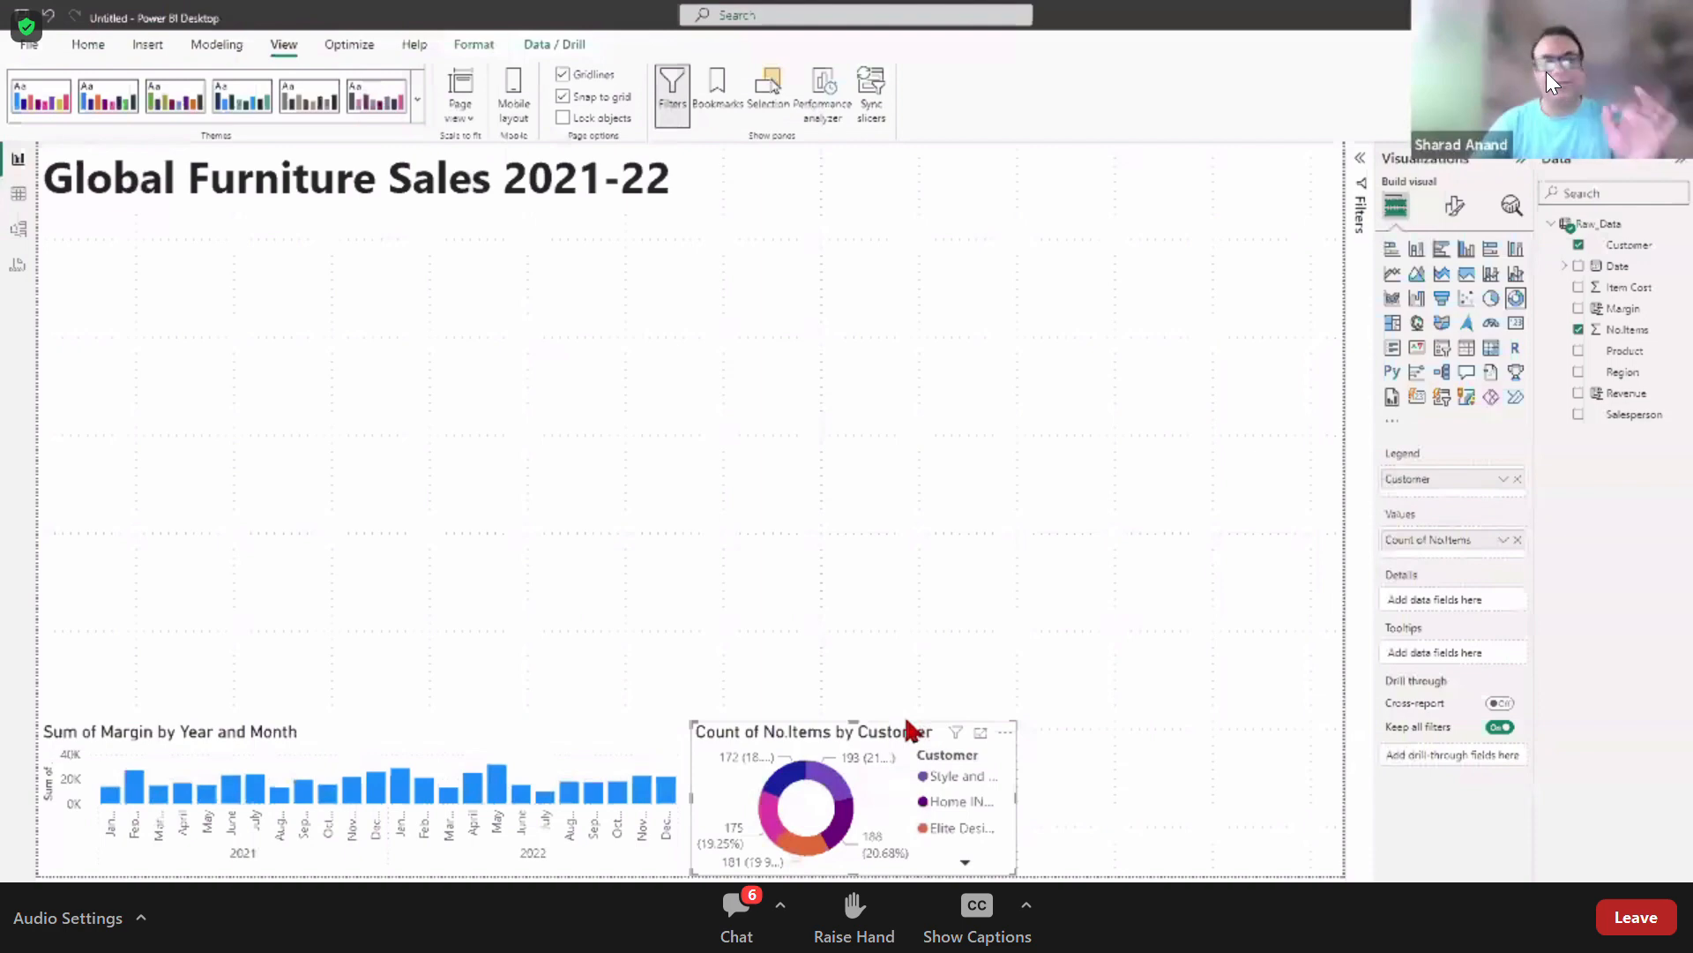
Step: Duplicate the customer donut chart and place the copy beside the original, filling the rest of the page's lowest row
{"action": "left_click", "coordinate": [1070, 584]}
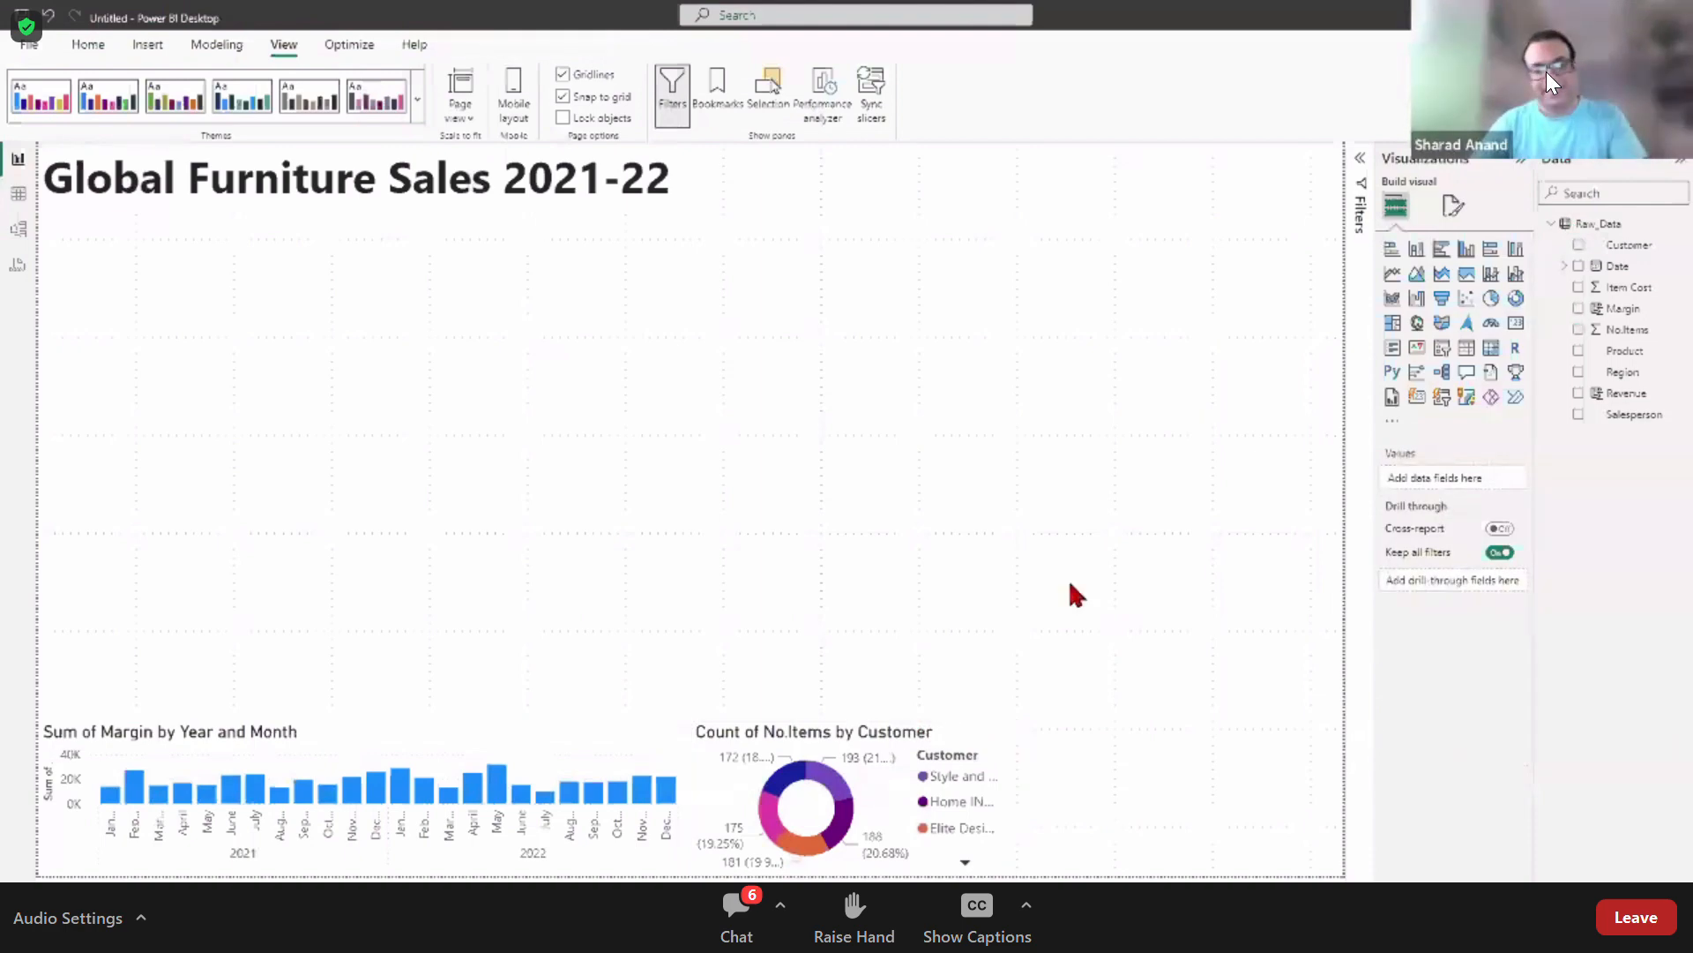
{"action": "key", "text": "ctrl+v"}
{"action": "left_click_drag", "start_coordinate": [853, 739], "coordinate": [1215, 742]}
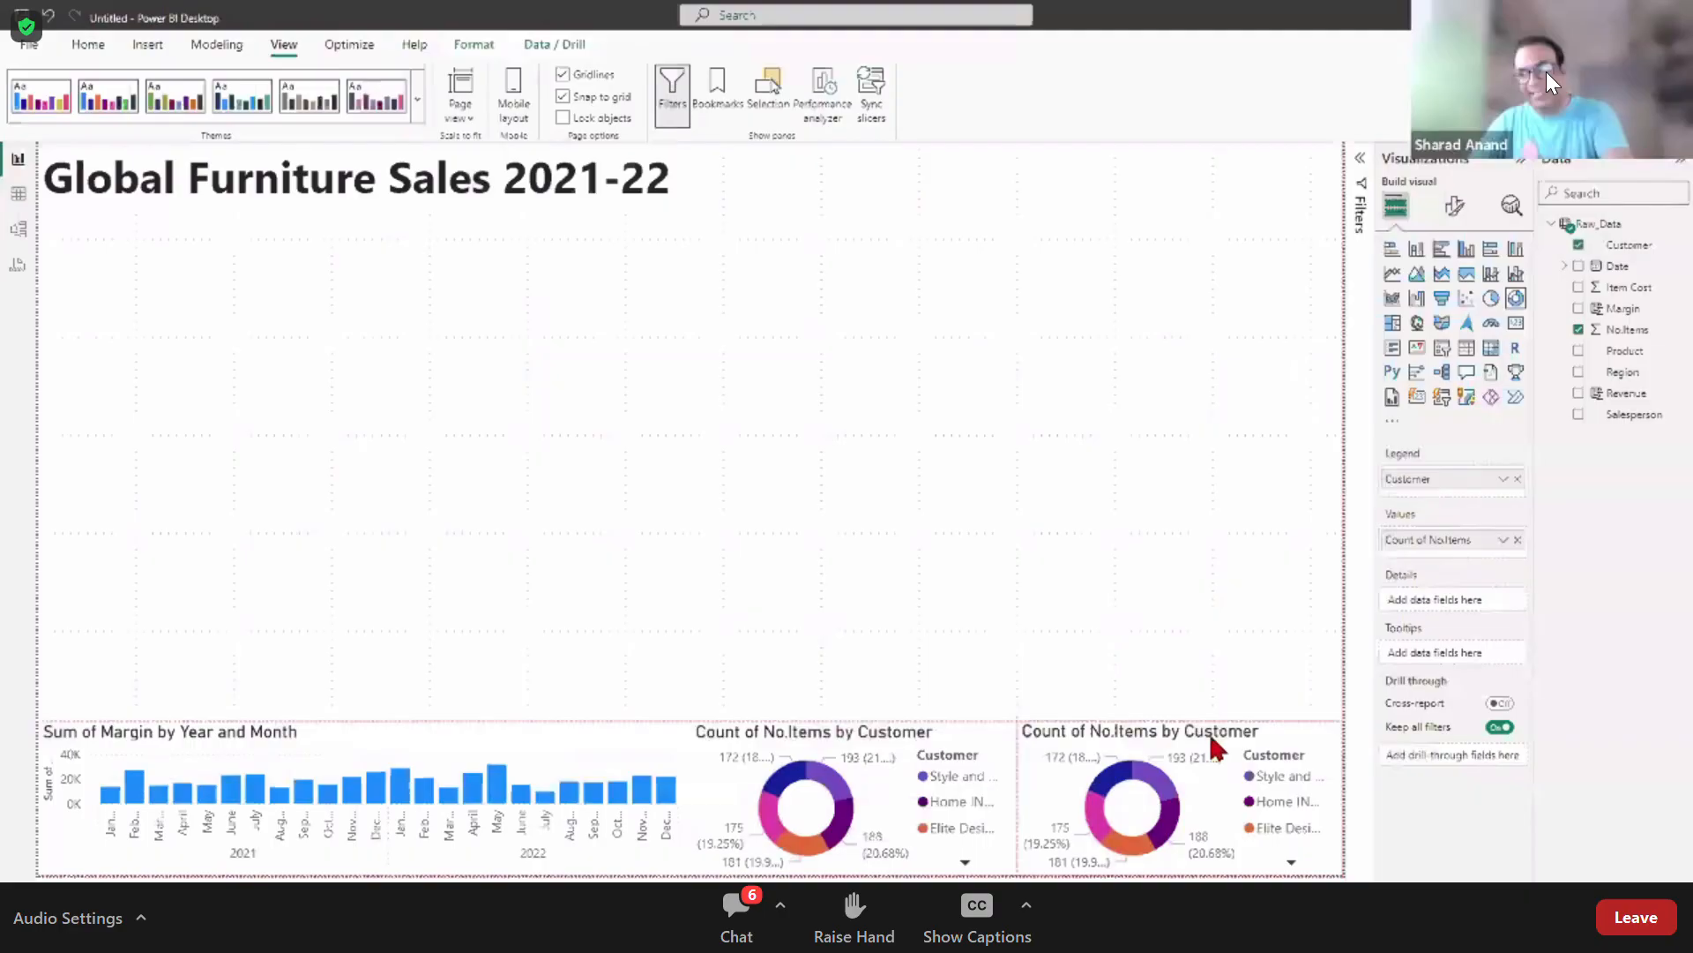
{"action": "left_click_drag", "start_coordinate": [1211, 735], "coordinate": [1211, 736]}
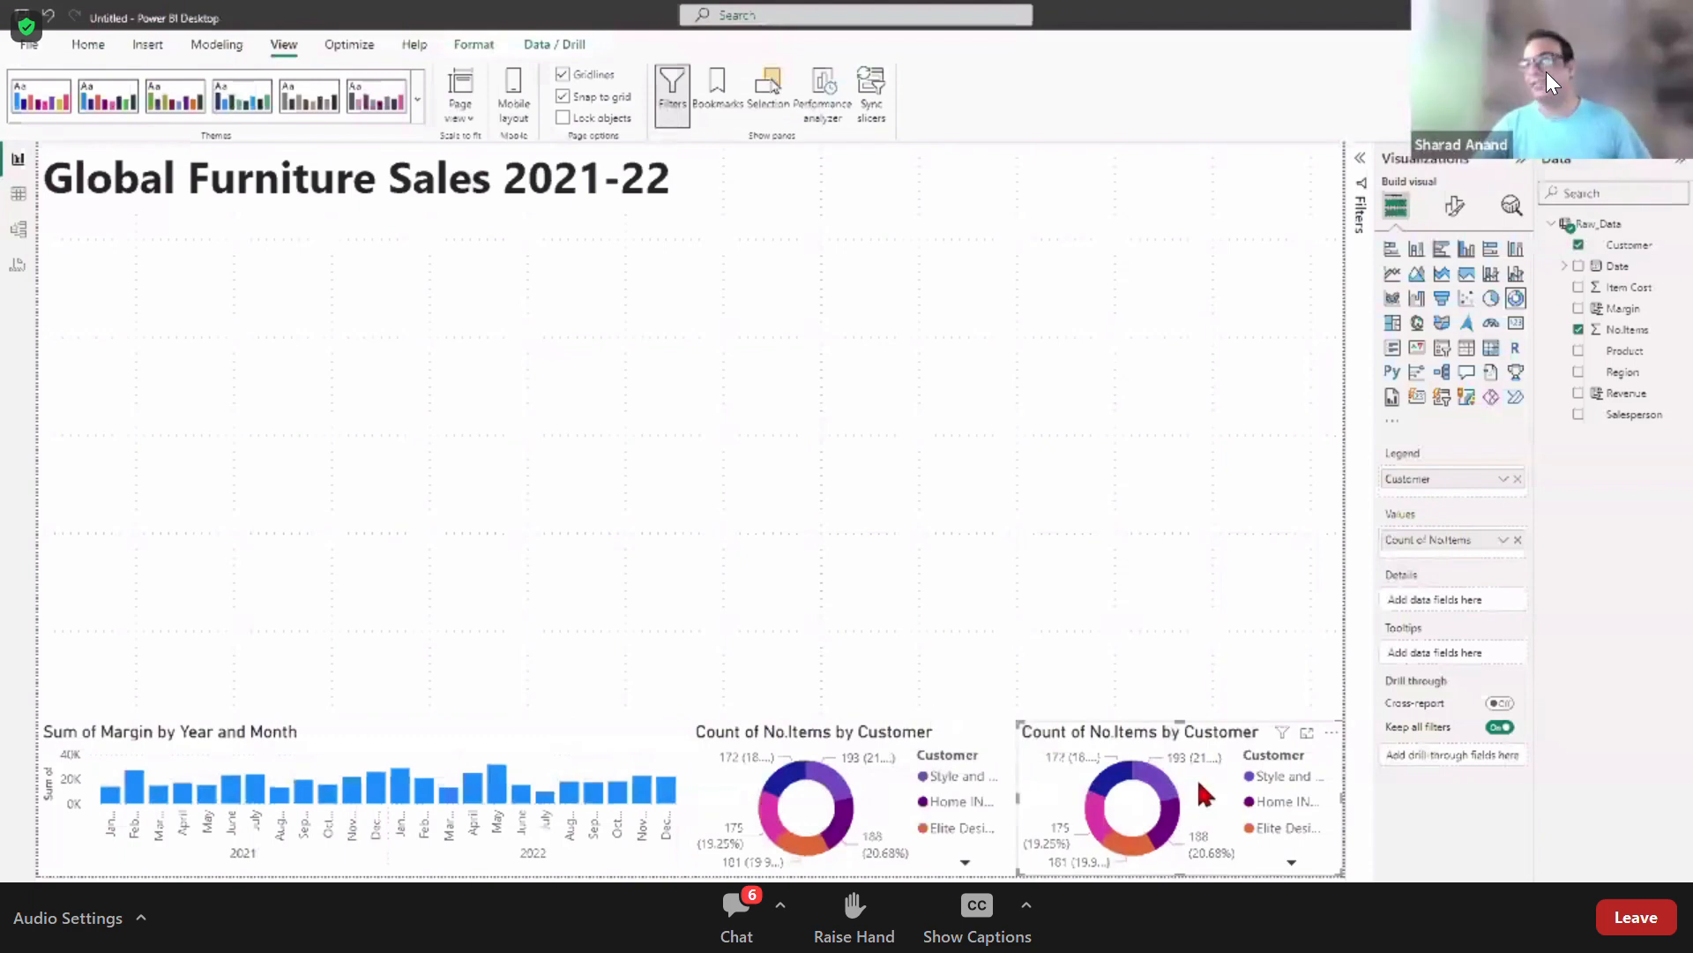
Step: Add four more copies of the donut chart and arrange them side by side in a row directly above the existing charts
{"action": "left_click", "coordinate": [863, 610]}
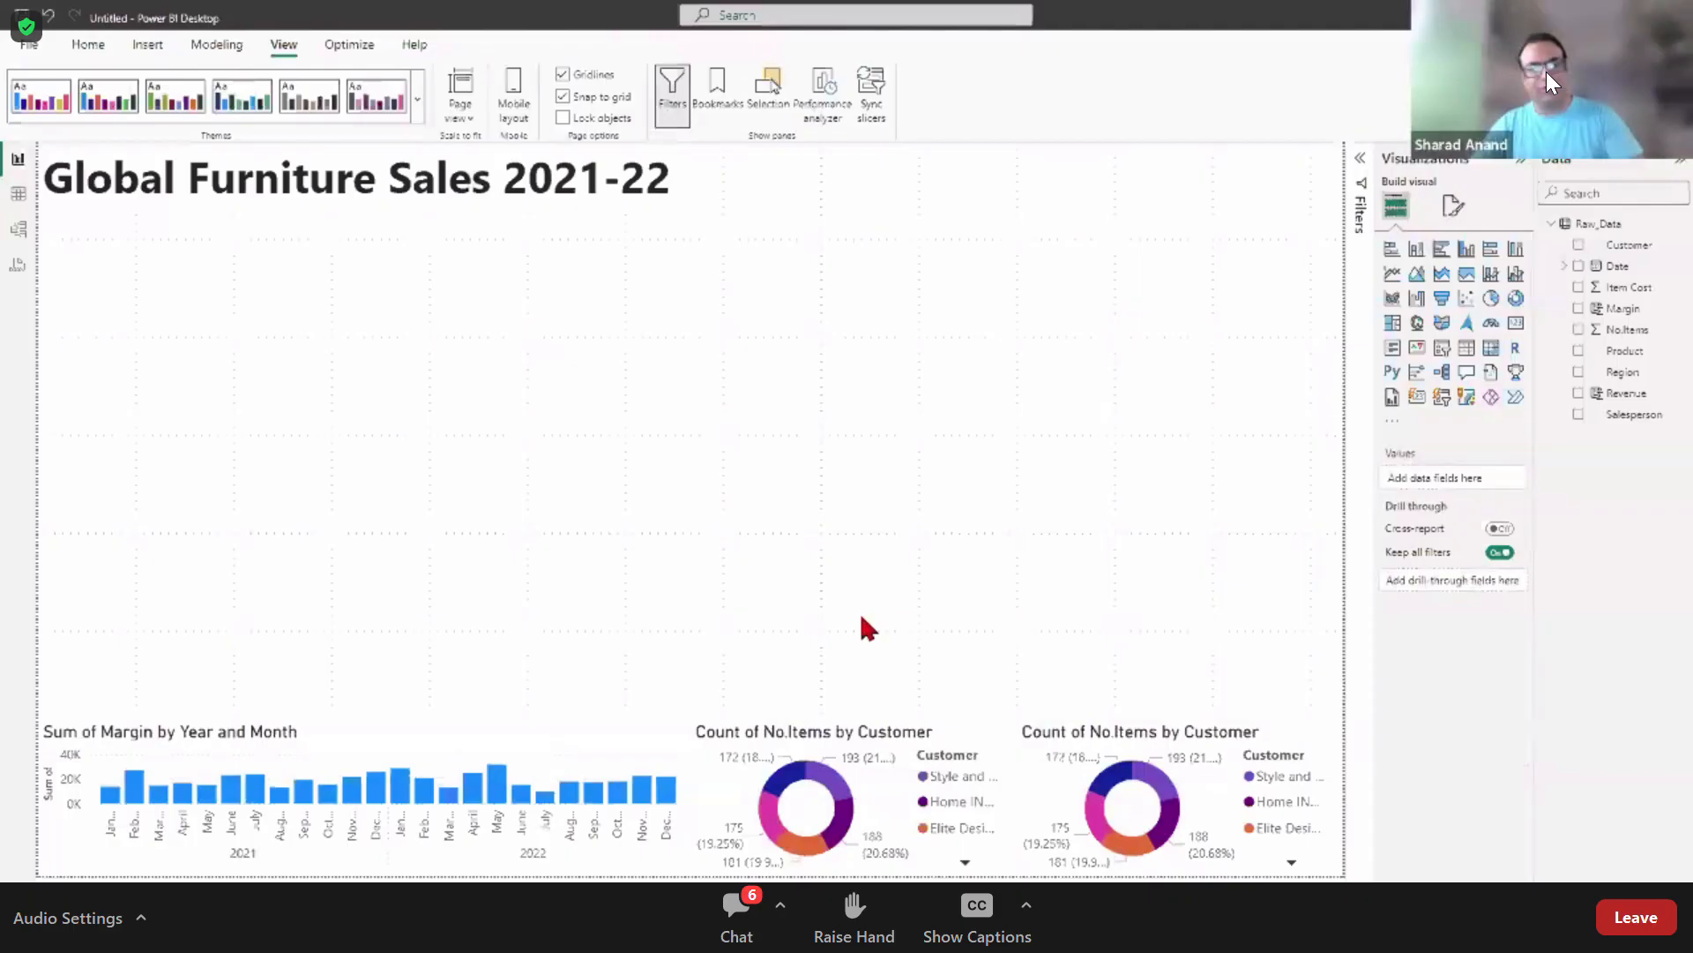
{"action": "left_click", "coordinate": [862, 730]}
{"action": "left_click_drag", "start_coordinate": [862, 731], "coordinate": [191, 606]}
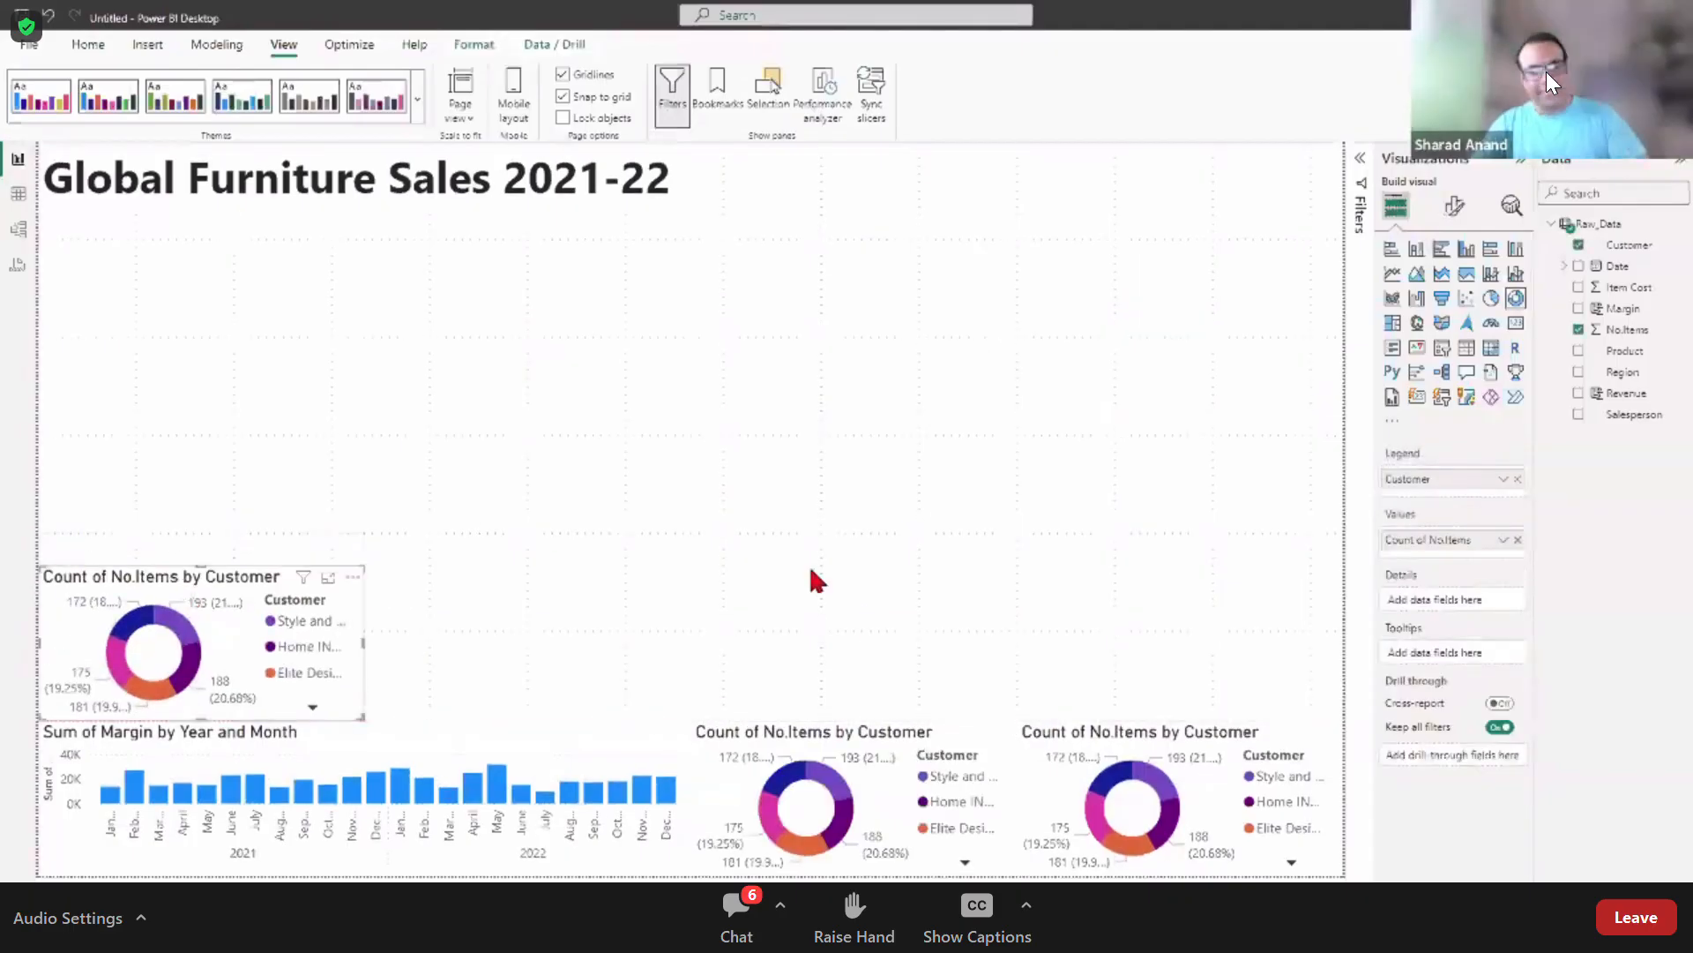
{"action": "key", "text": "ctrl+v"}
{"action": "left_click_drag", "start_coordinate": [703, 571], "coordinate": [488, 584]}
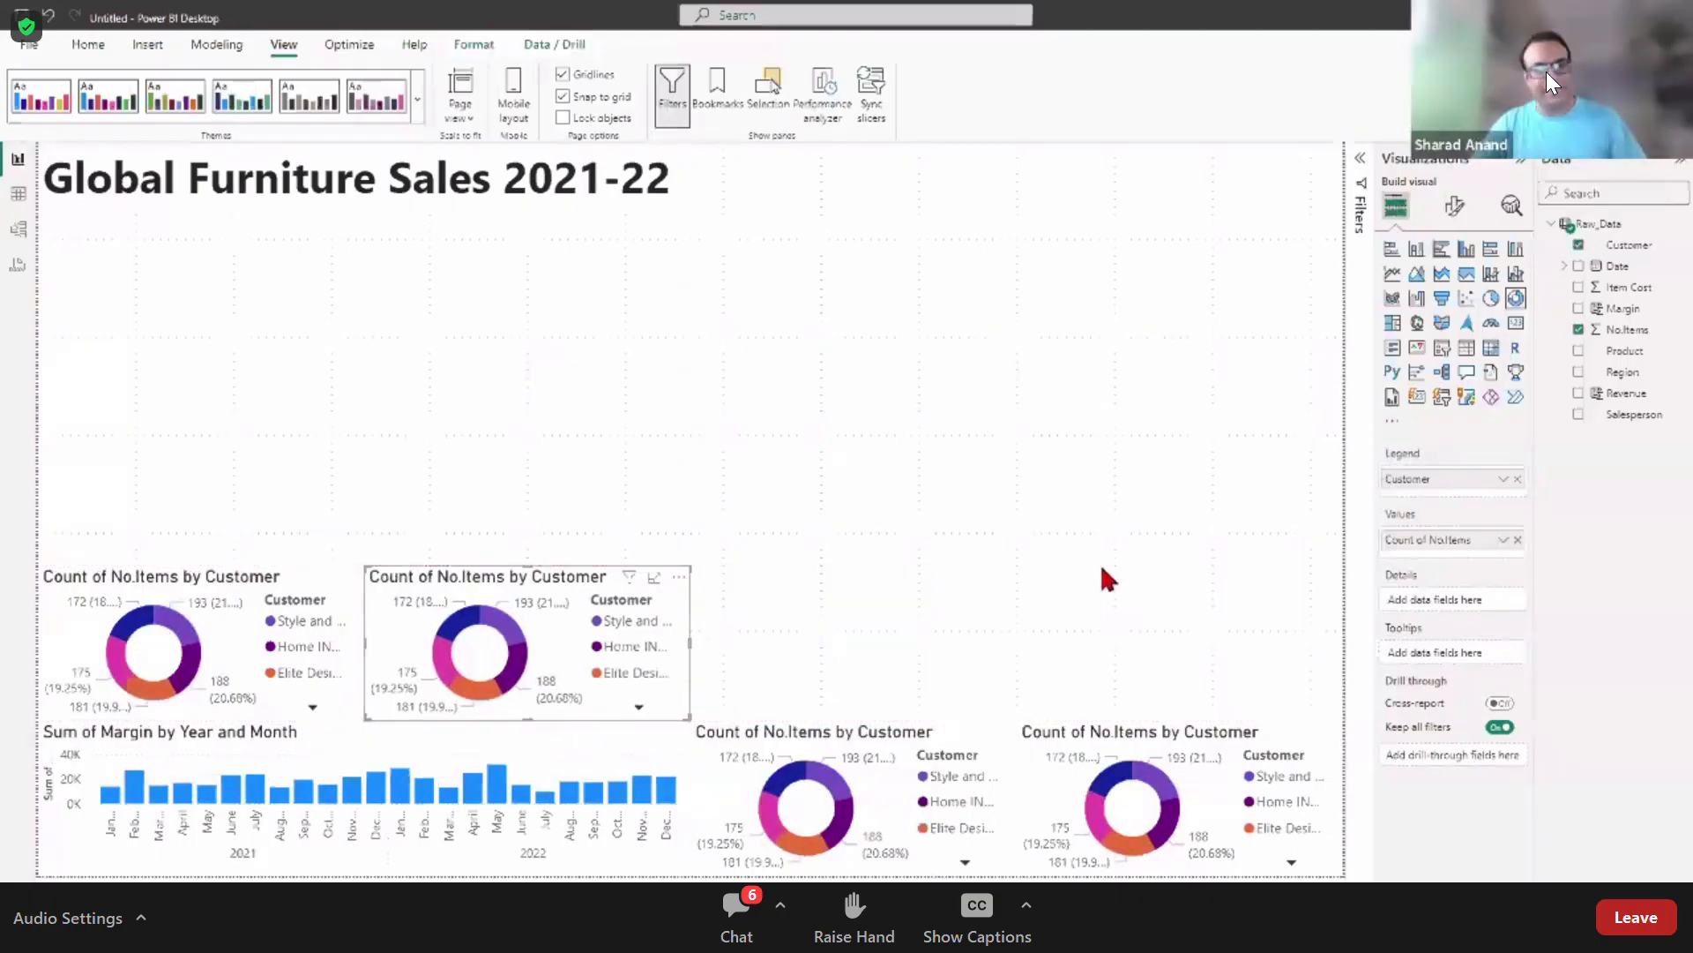
{"action": "left_click", "coordinate": [1102, 570]}
{"action": "left_click_drag", "start_coordinate": [858, 739], "coordinate": [865, 584]}
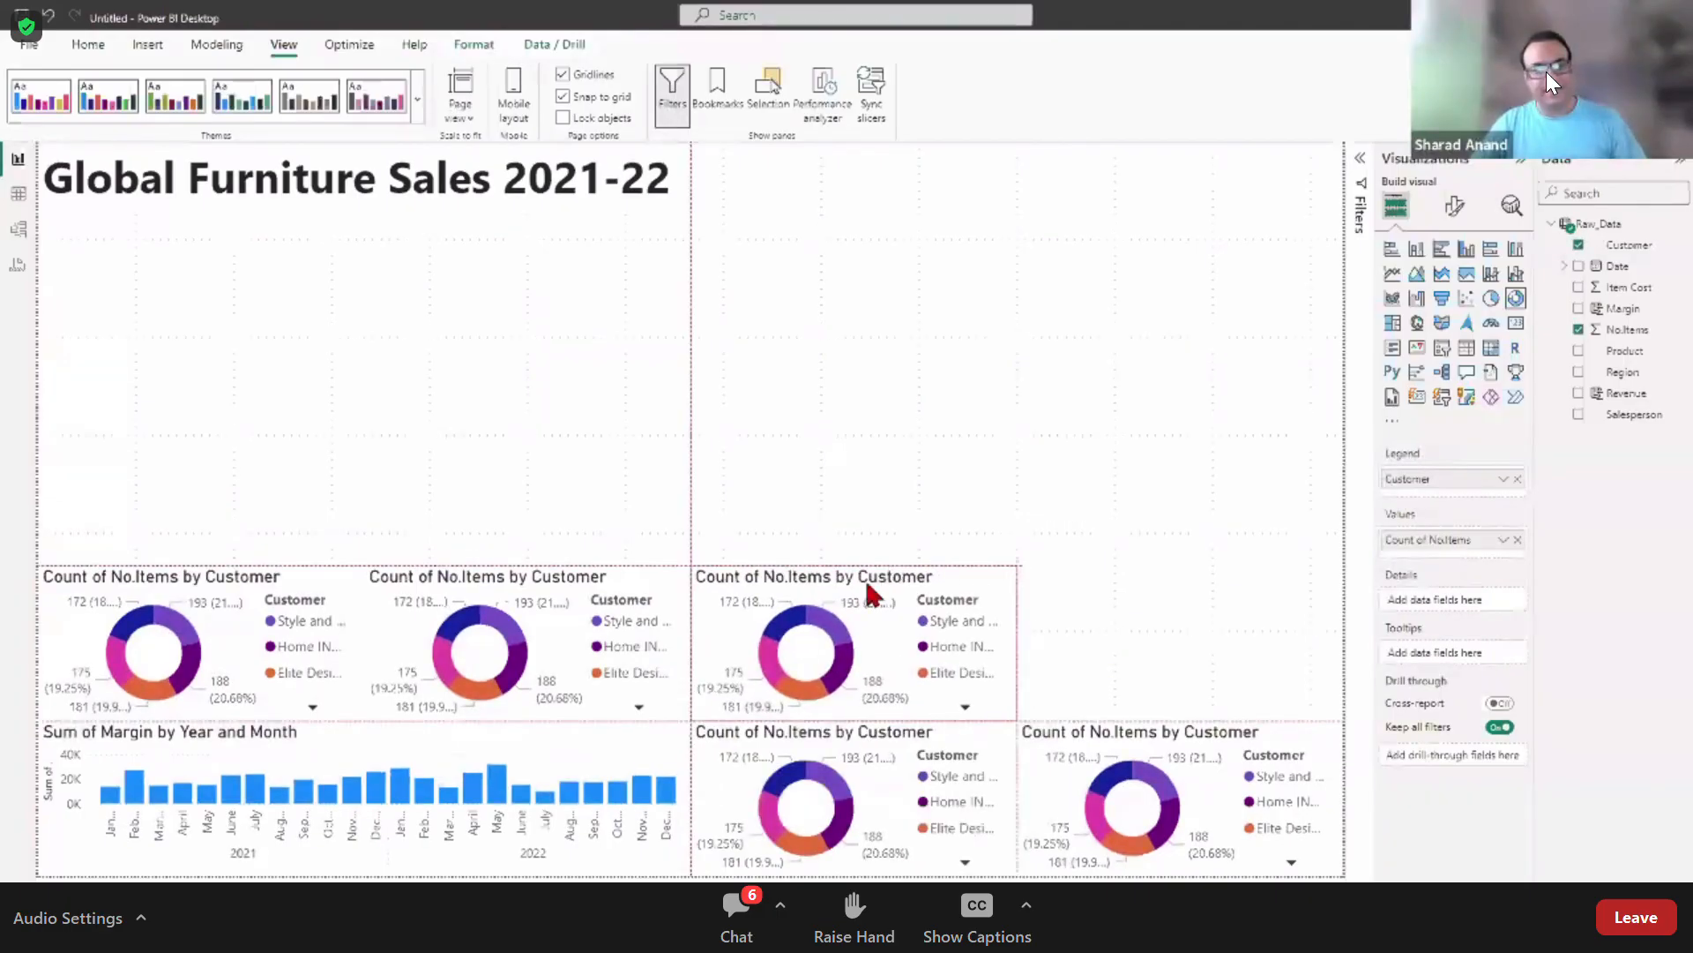
{"action": "left_click", "coordinate": [1188, 593]}
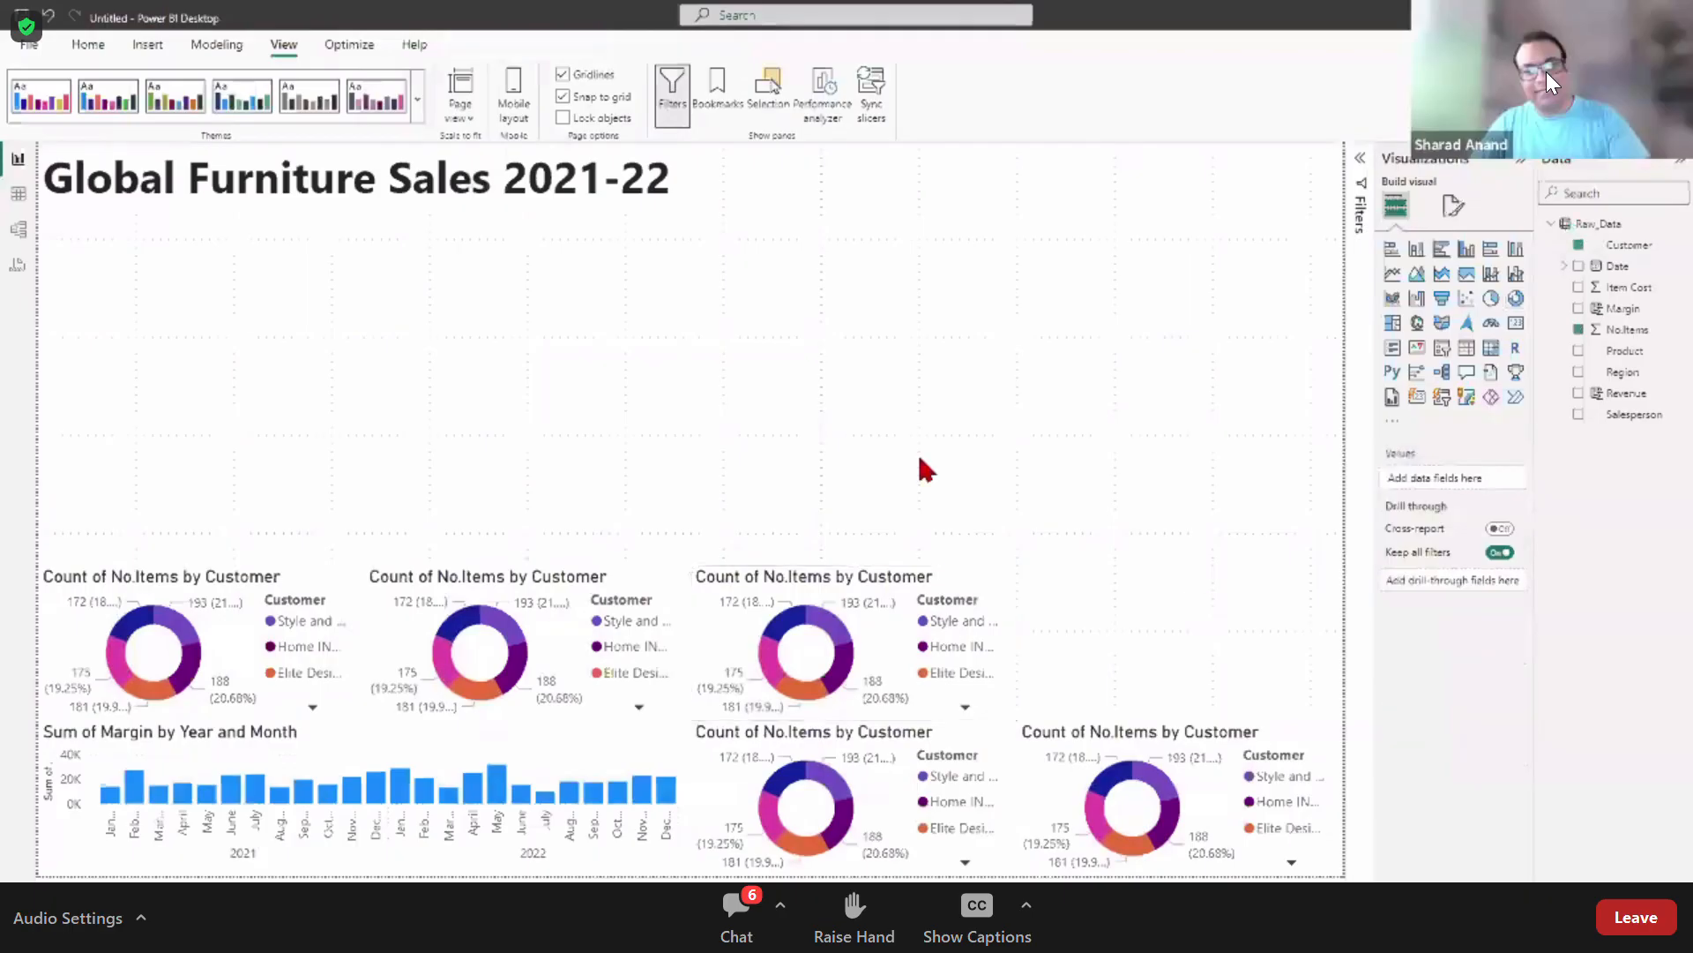
{"action": "left_click_drag", "start_coordinate": [915, 756], "coordinate": [1244, 586]}
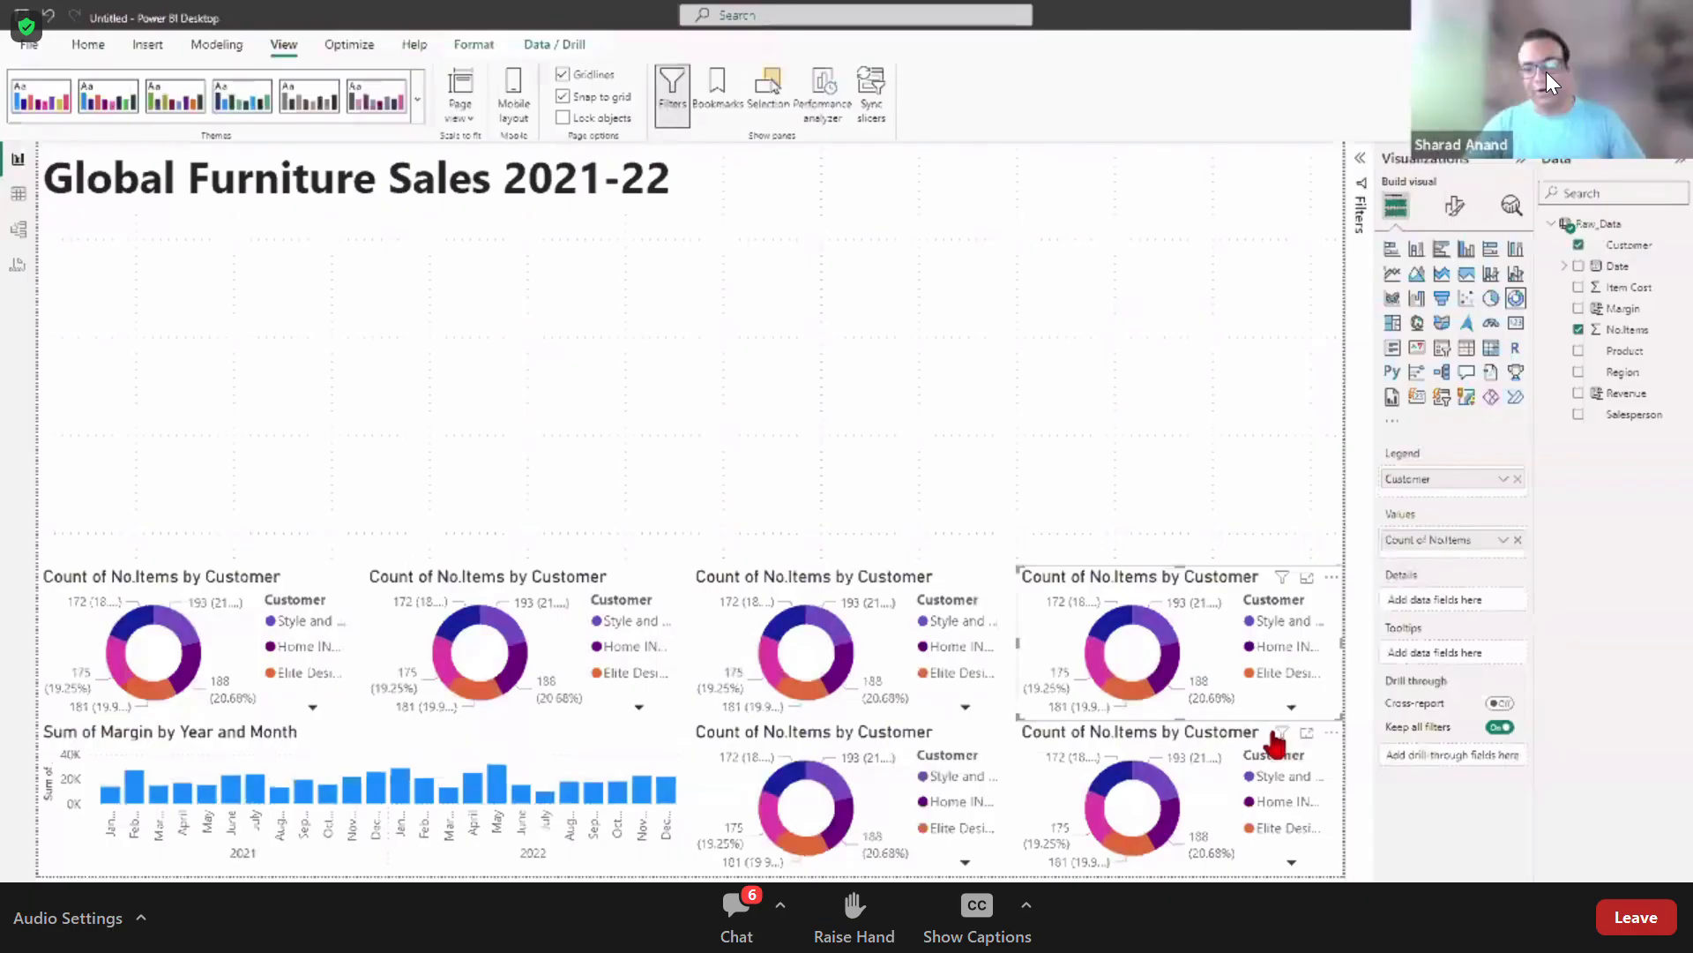
Step: Convert the last donut chart in the lowest row to a pie chart and replace its Customer legend with Region
{"action": "left_click", "coordinate": [1198, 737]}
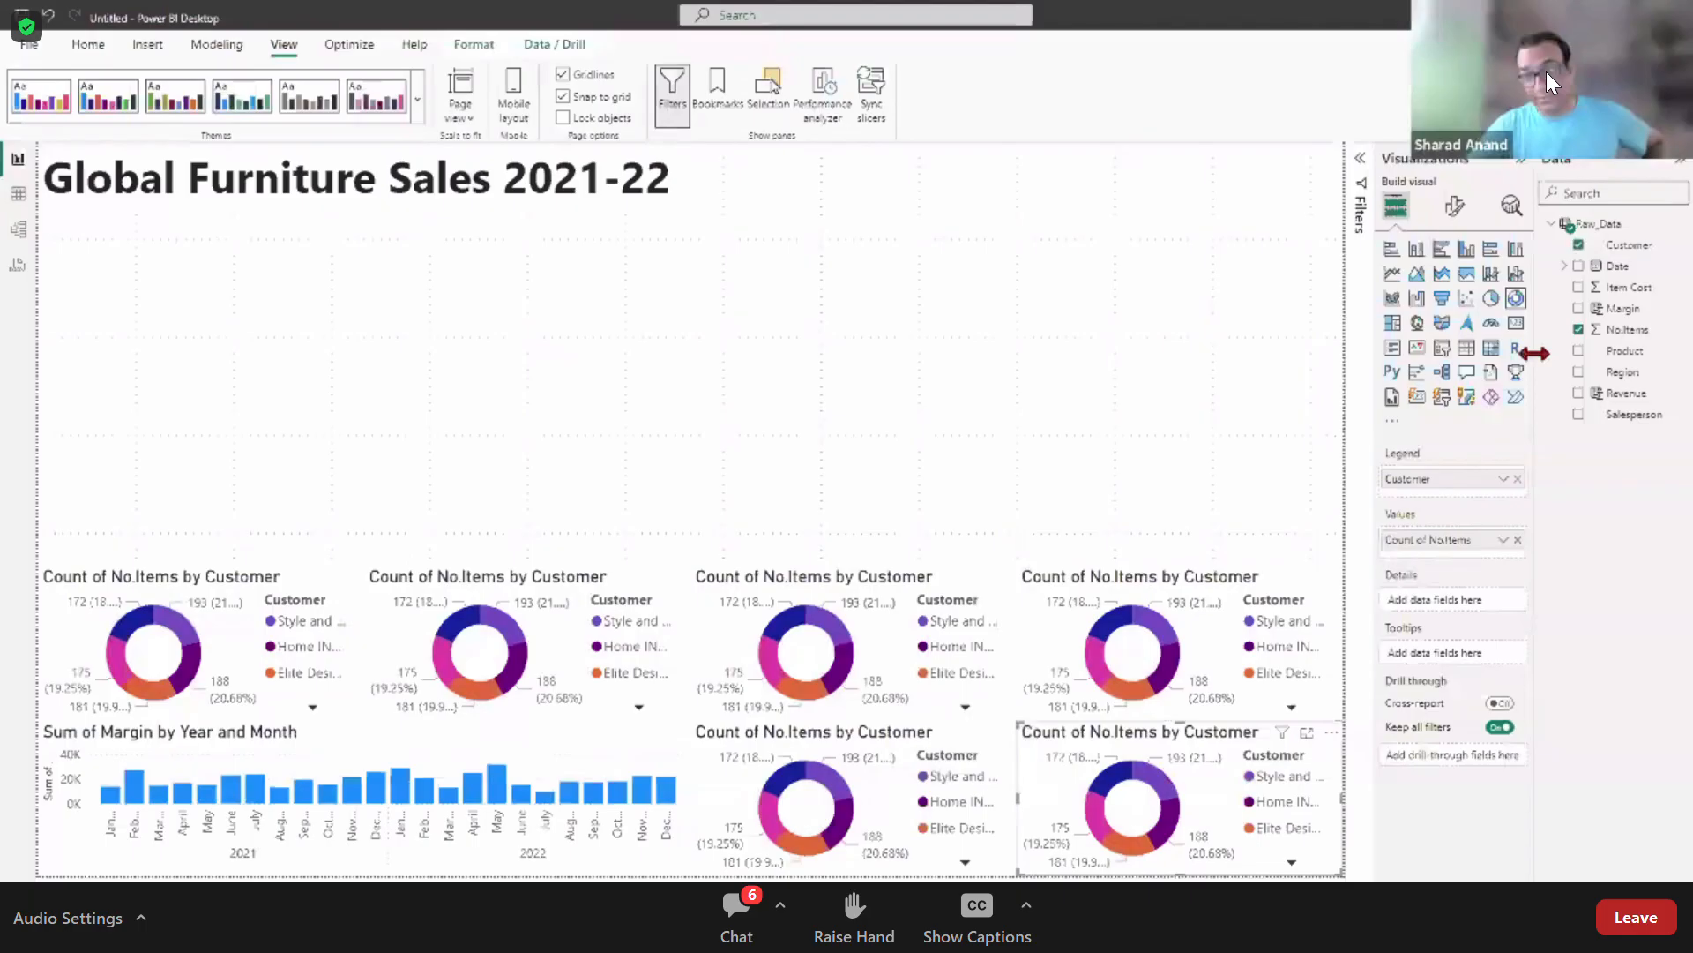
{"action": "left_click", "coordinate": [1491, 300]}
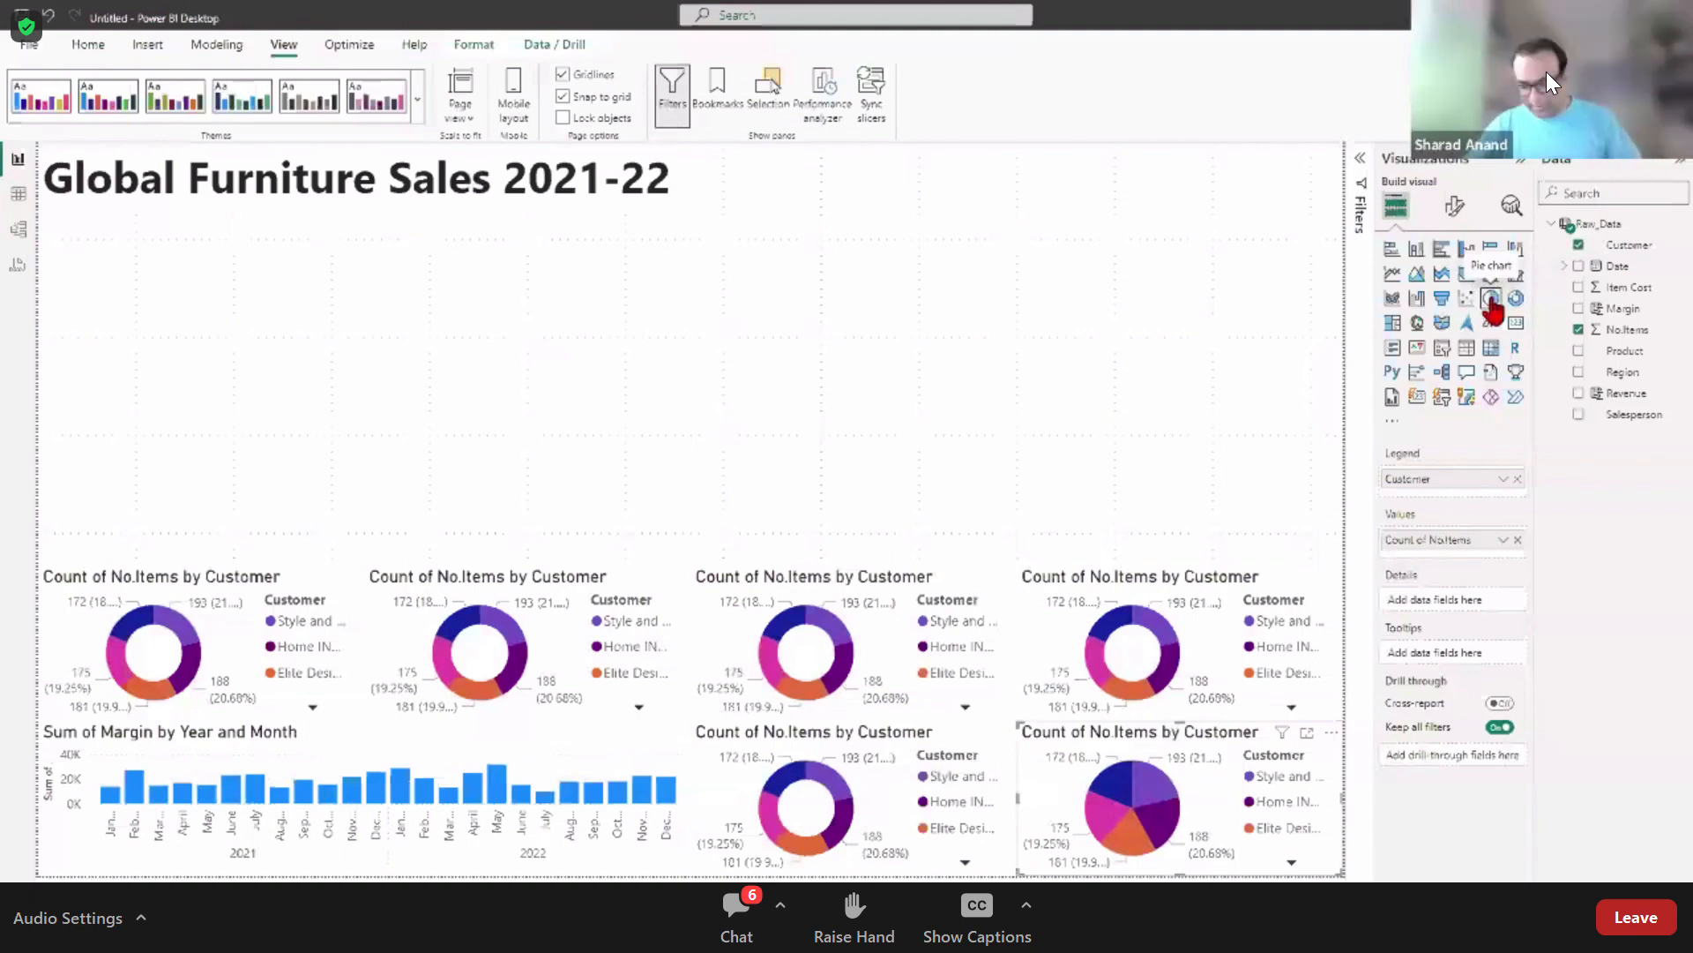
{"action": "left_click", "coordinate": [1518, 479]}
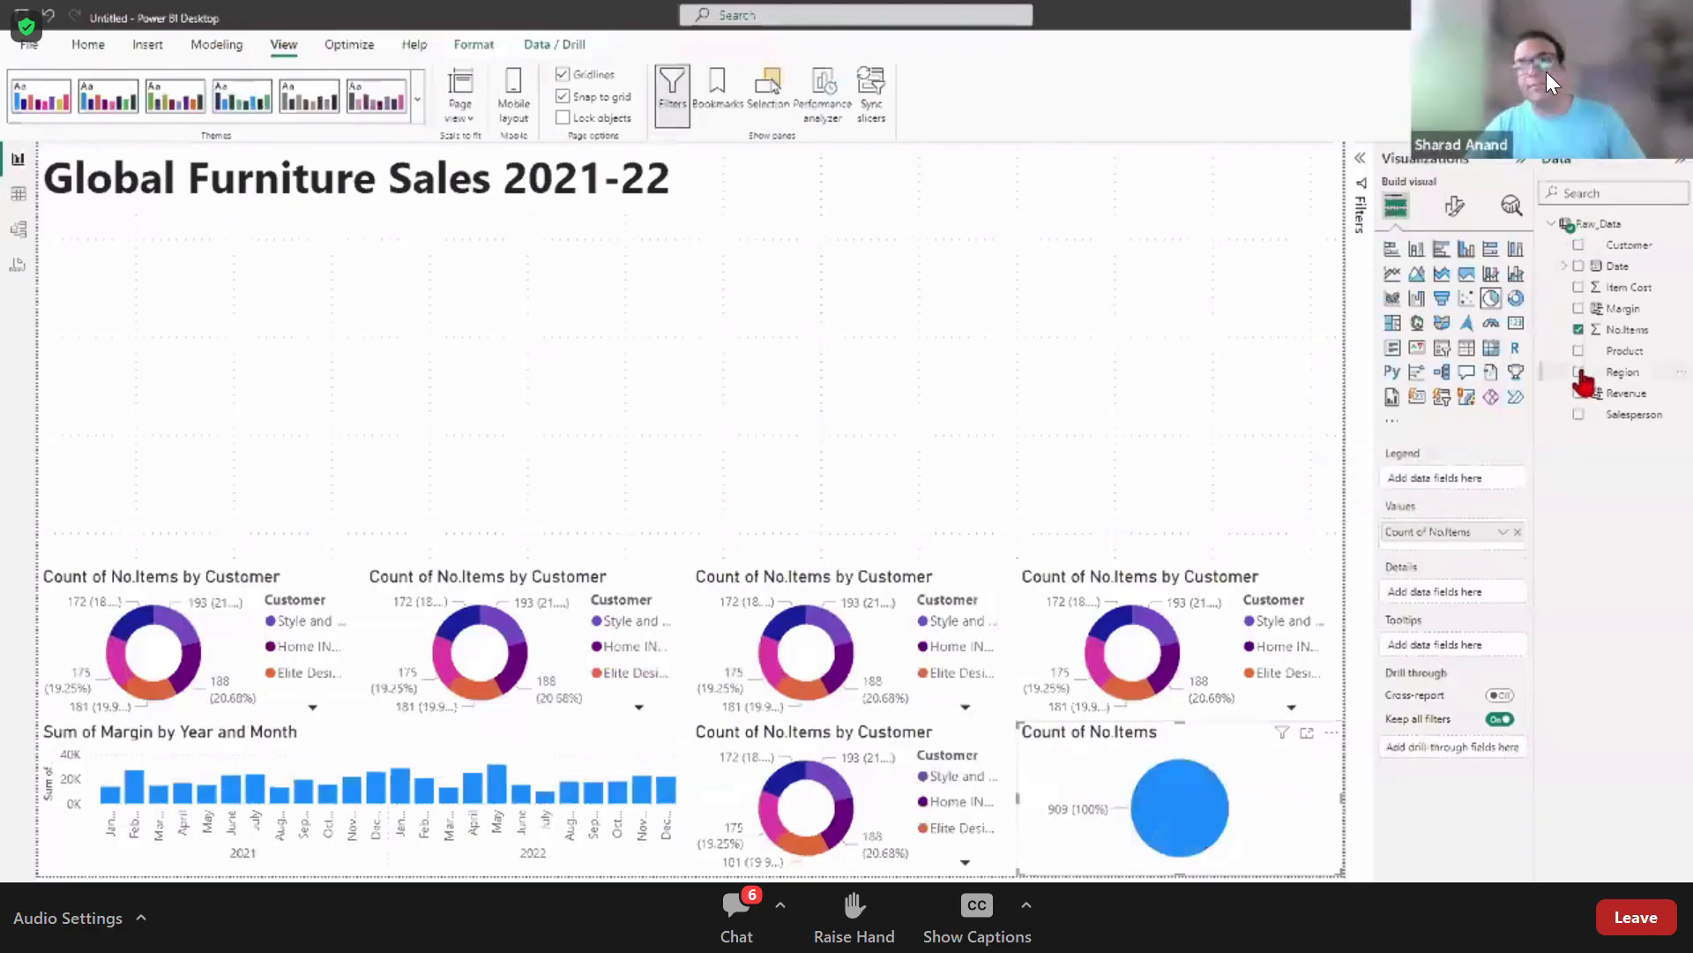
{"action": "left_click_drag", "start_coordinate": [1583, 381], "coordinate": [1451, 478]}
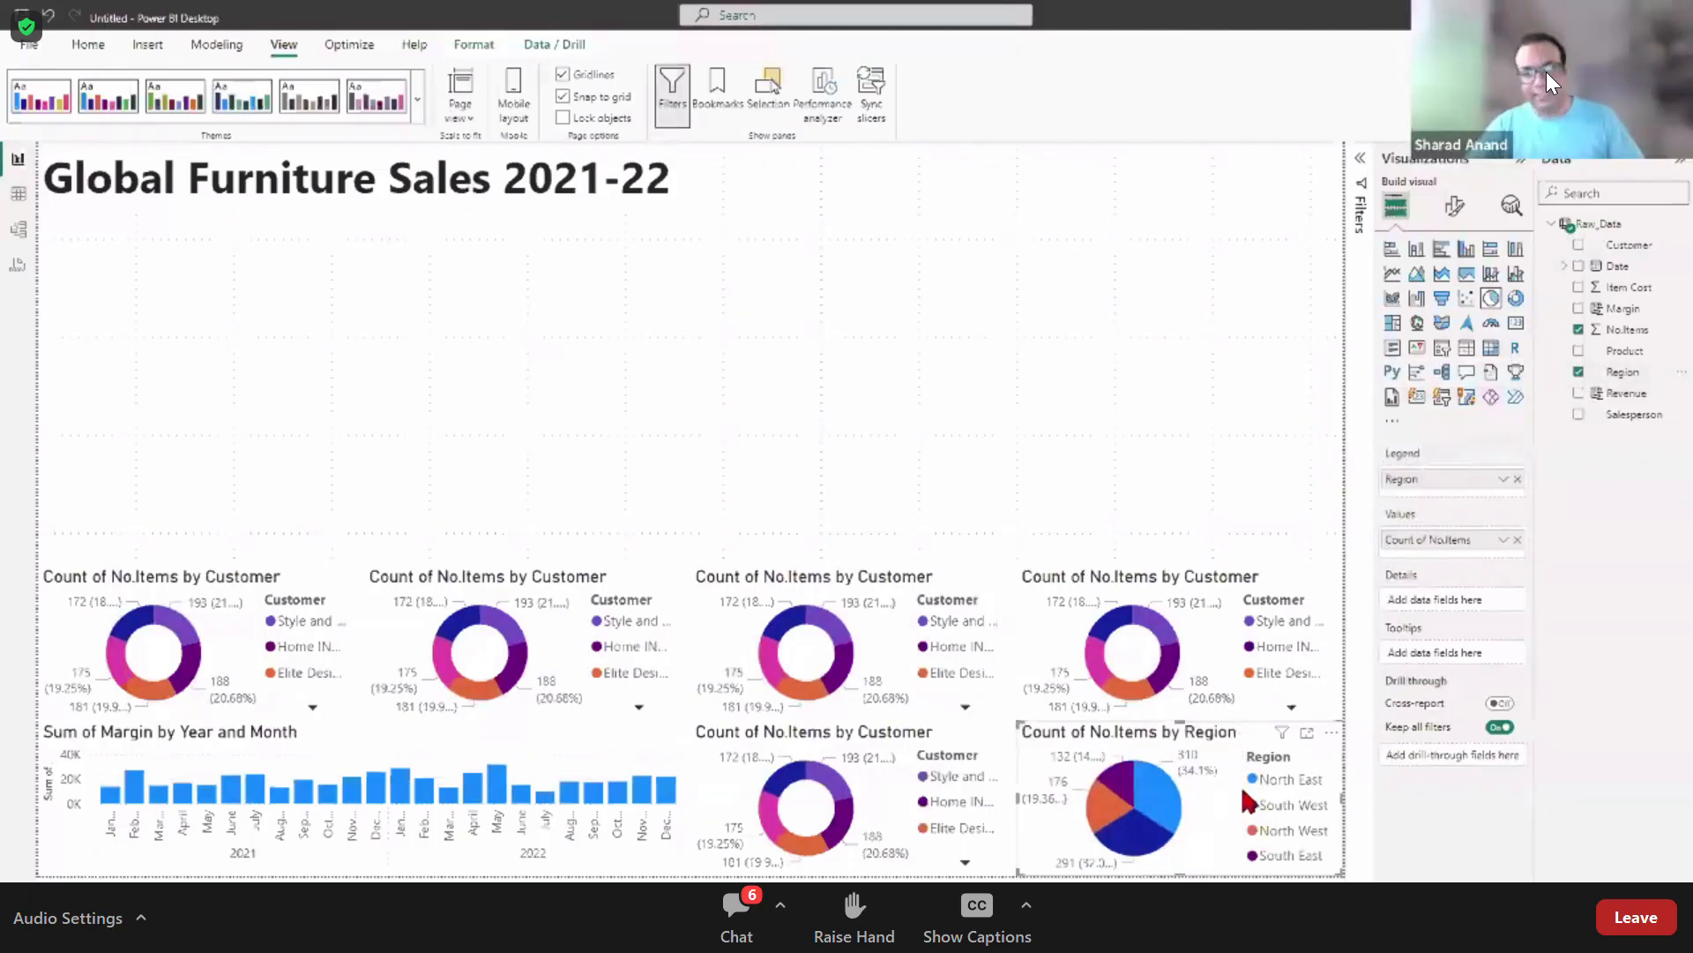
Step: Try Average for No.Items in the region pie chart, set the aggregation to Sum, and keep the column chart at the page's edge
{"action": "left_click", "coordinate": [1503, 540]}
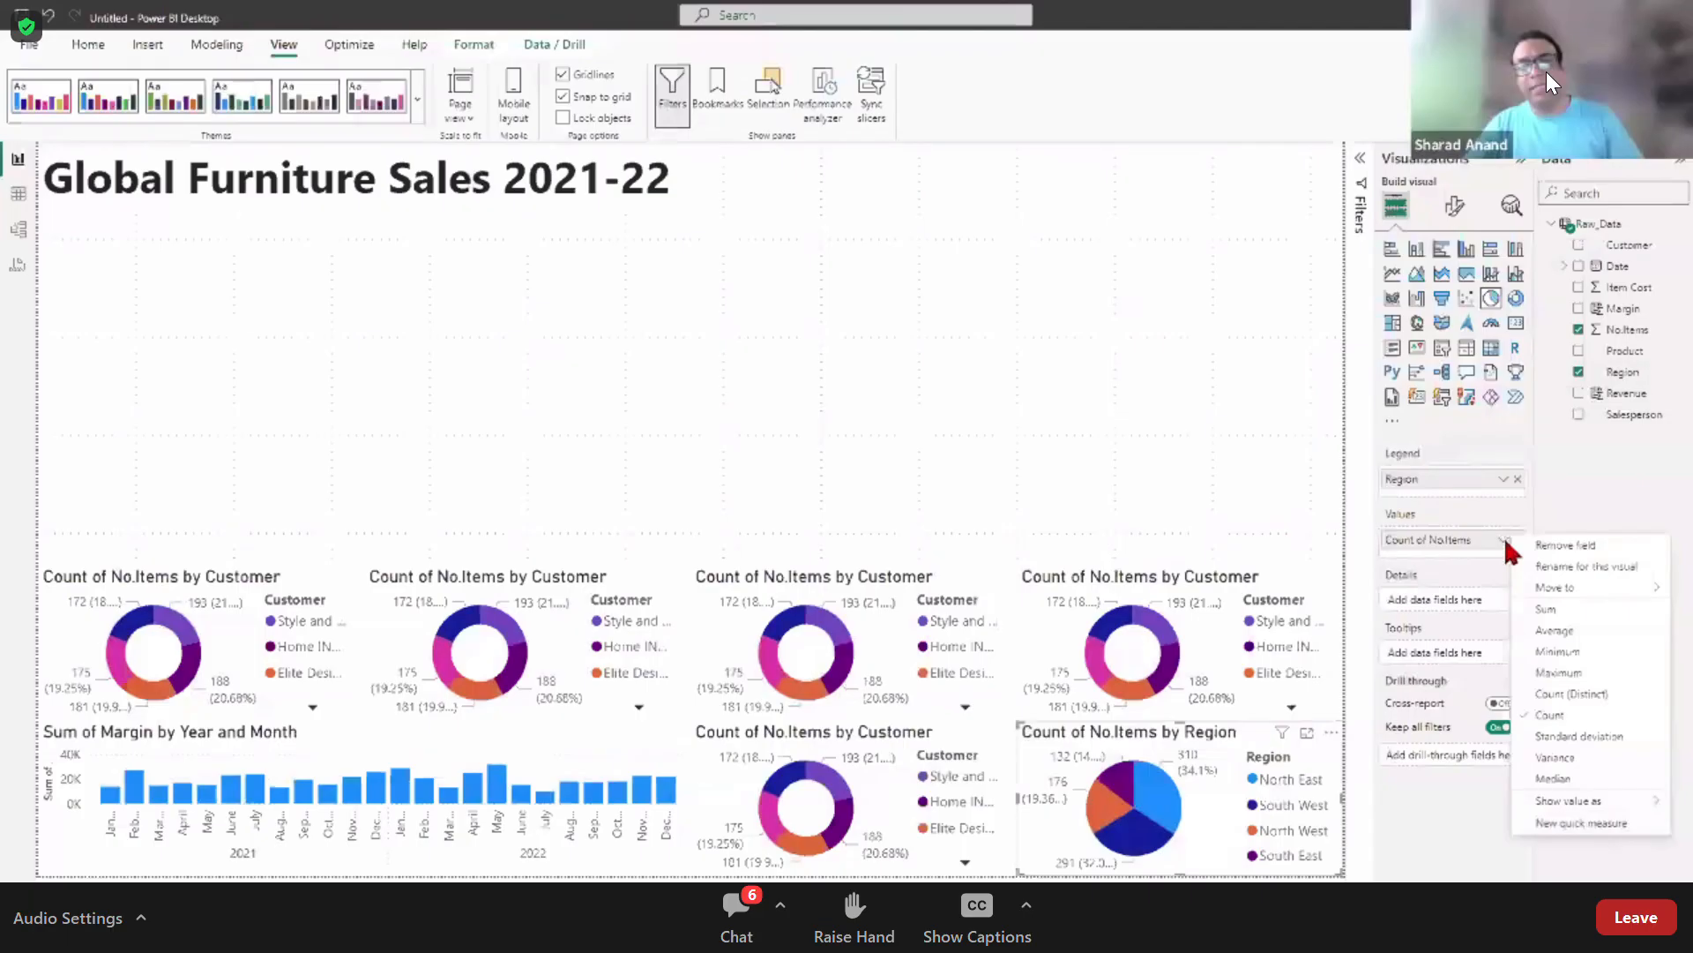
{"action": "left_click", "coordinate": [1554, 632]}
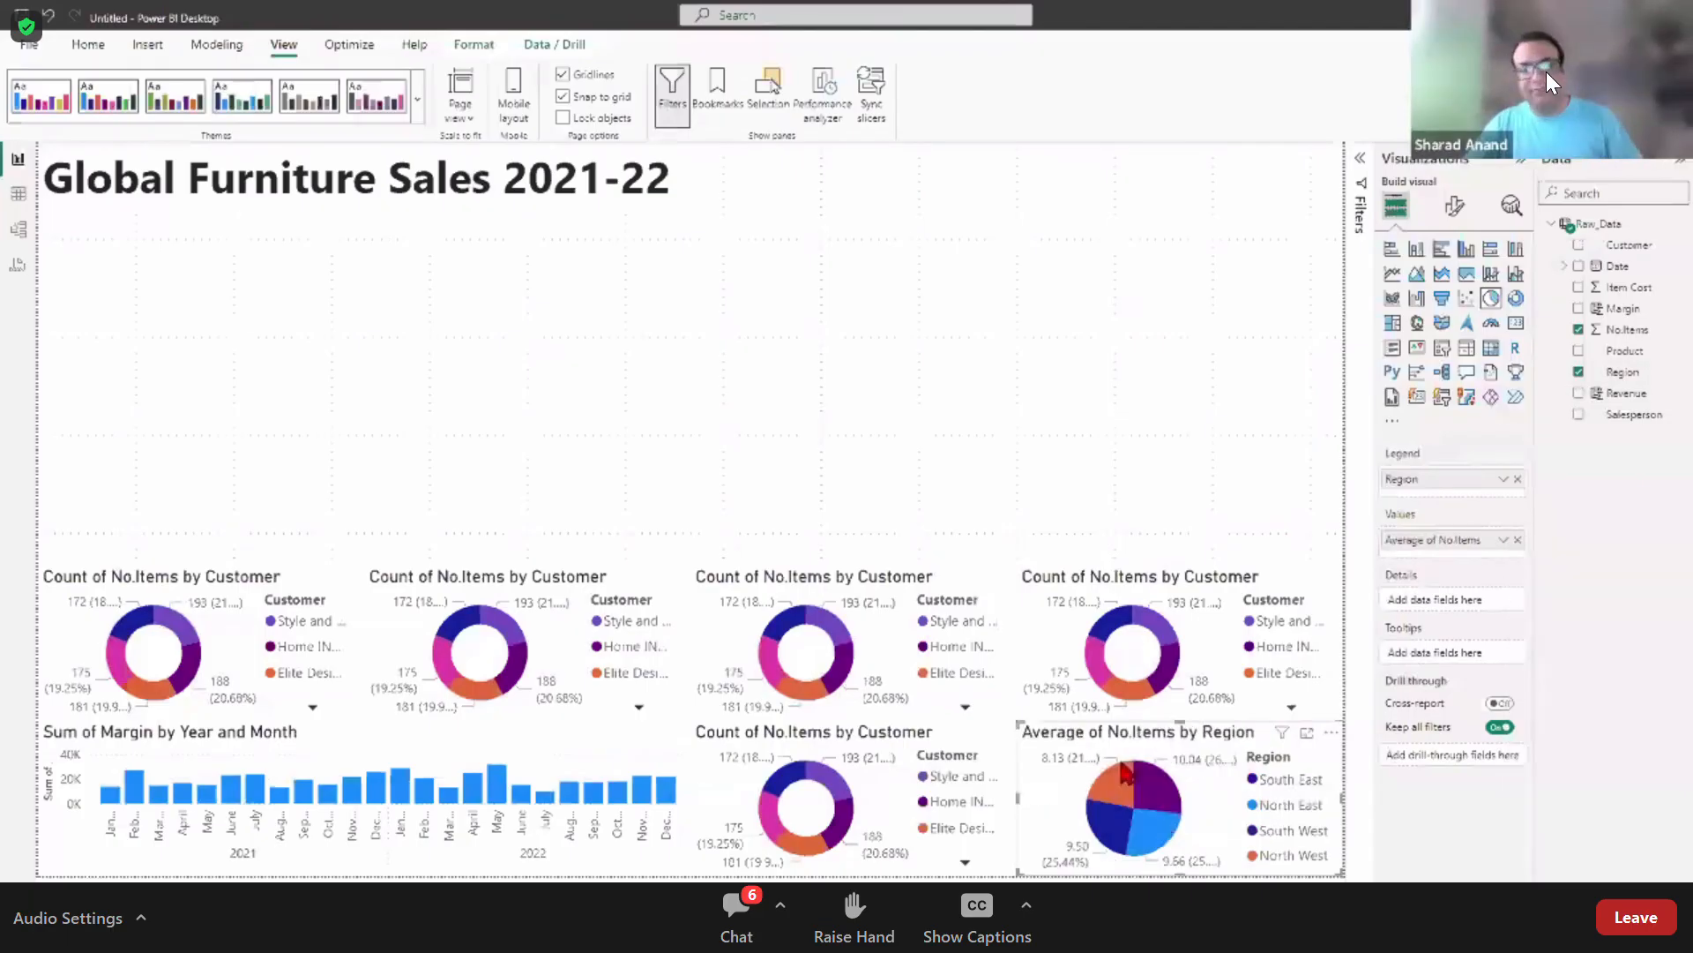
{"action": "left_click", "coordinate": [1502, 540]}
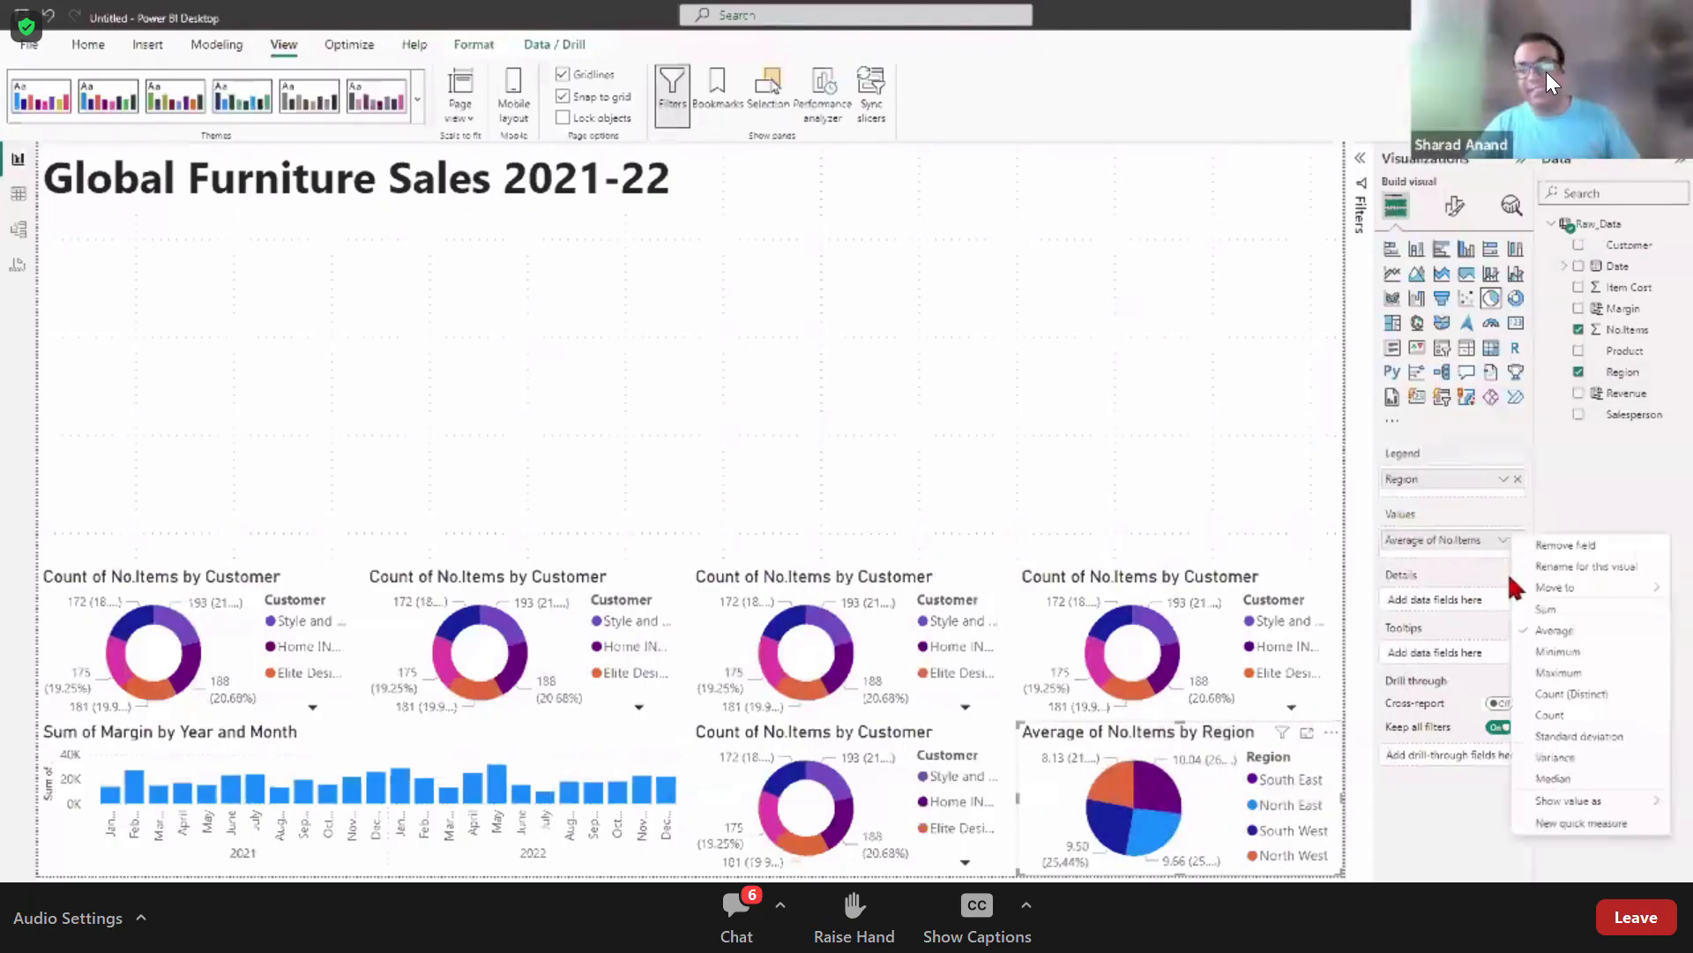
{"action": "left_click", "coordinate": [1524, 607]}
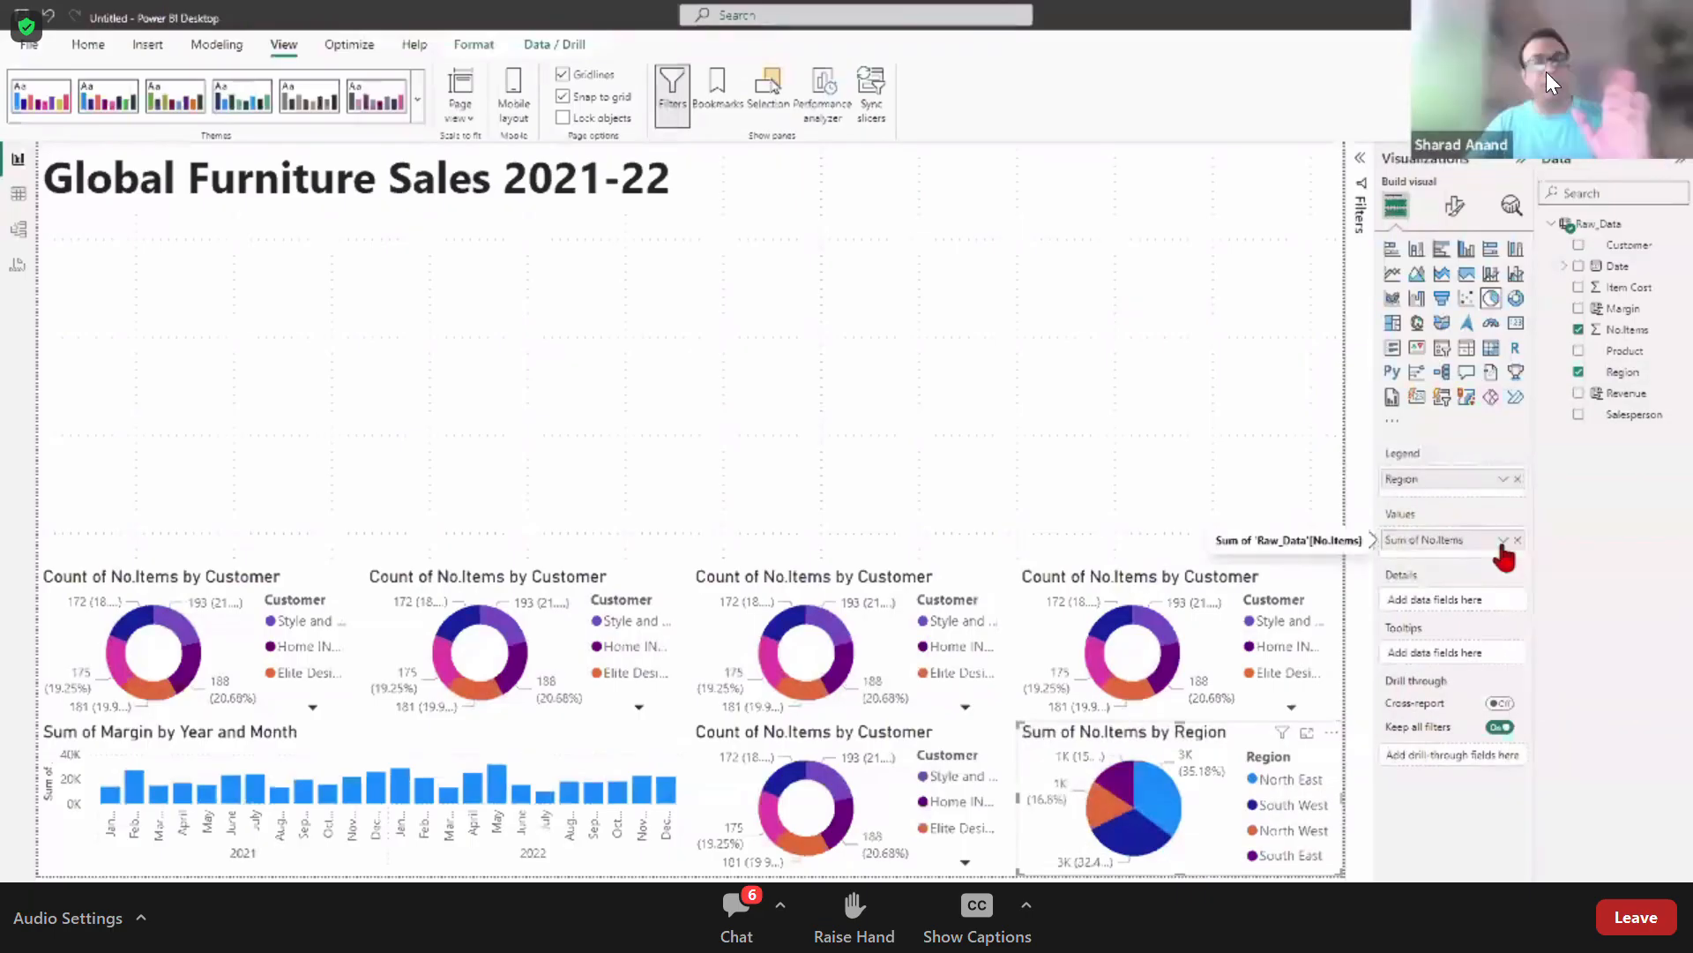
{"action": "left_click", "coordinate": [1502, 542]}
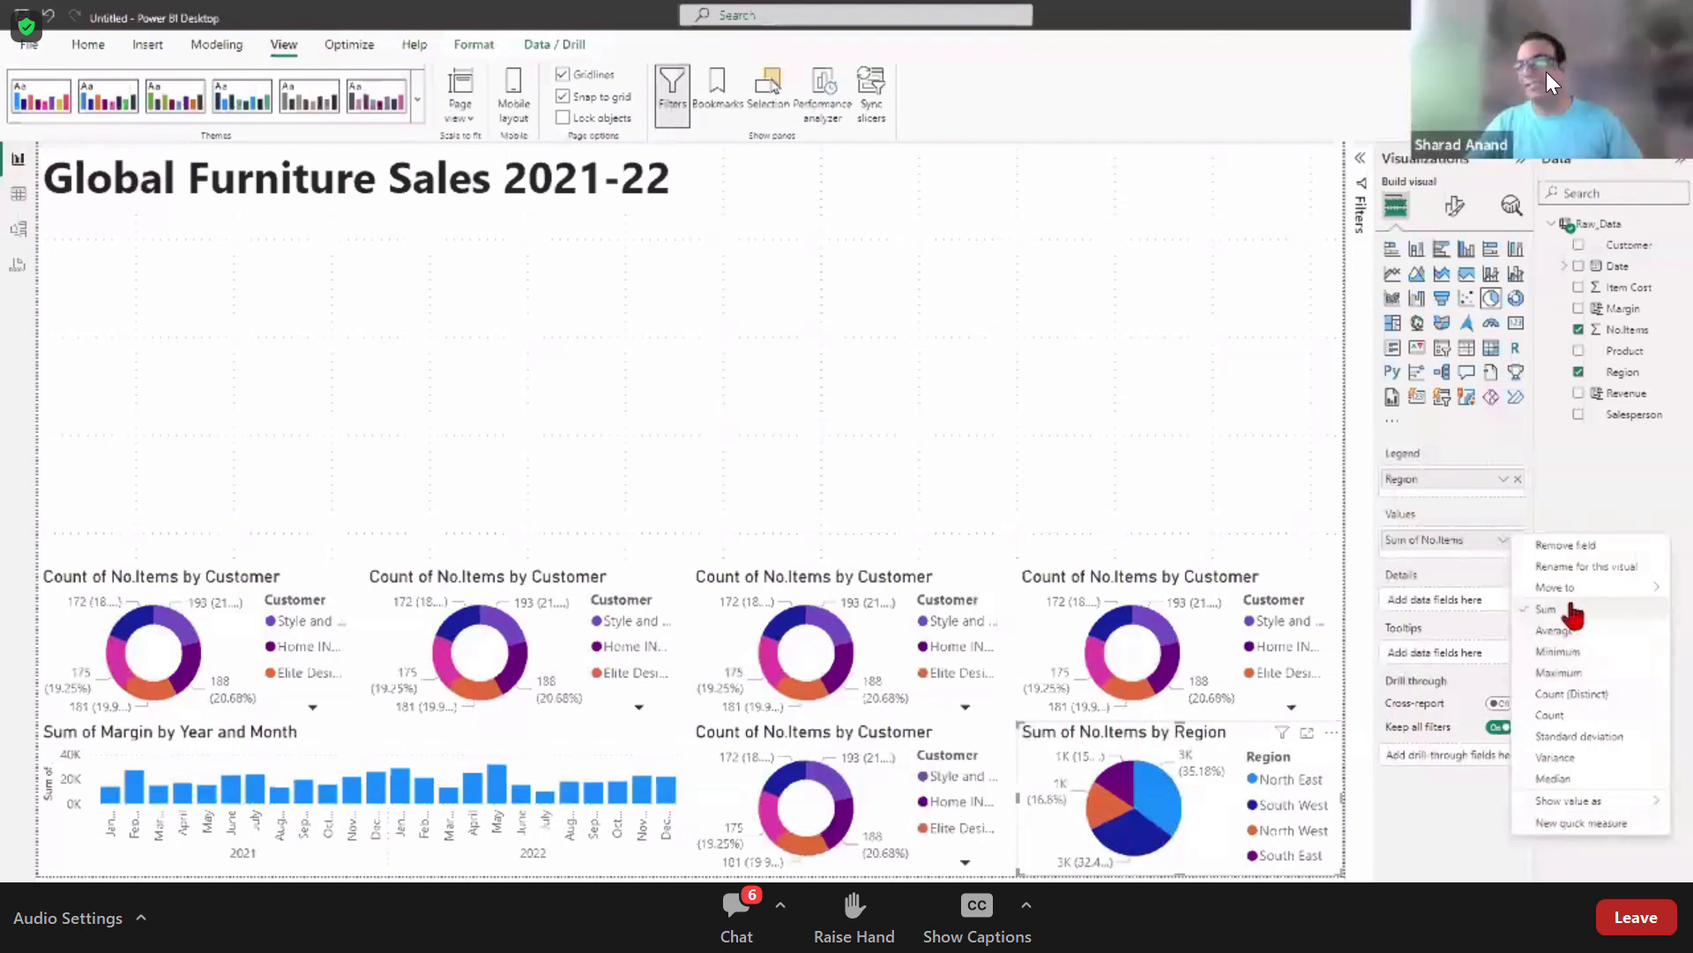
{"action": "left_click", "coordinate": [1146, 431]}
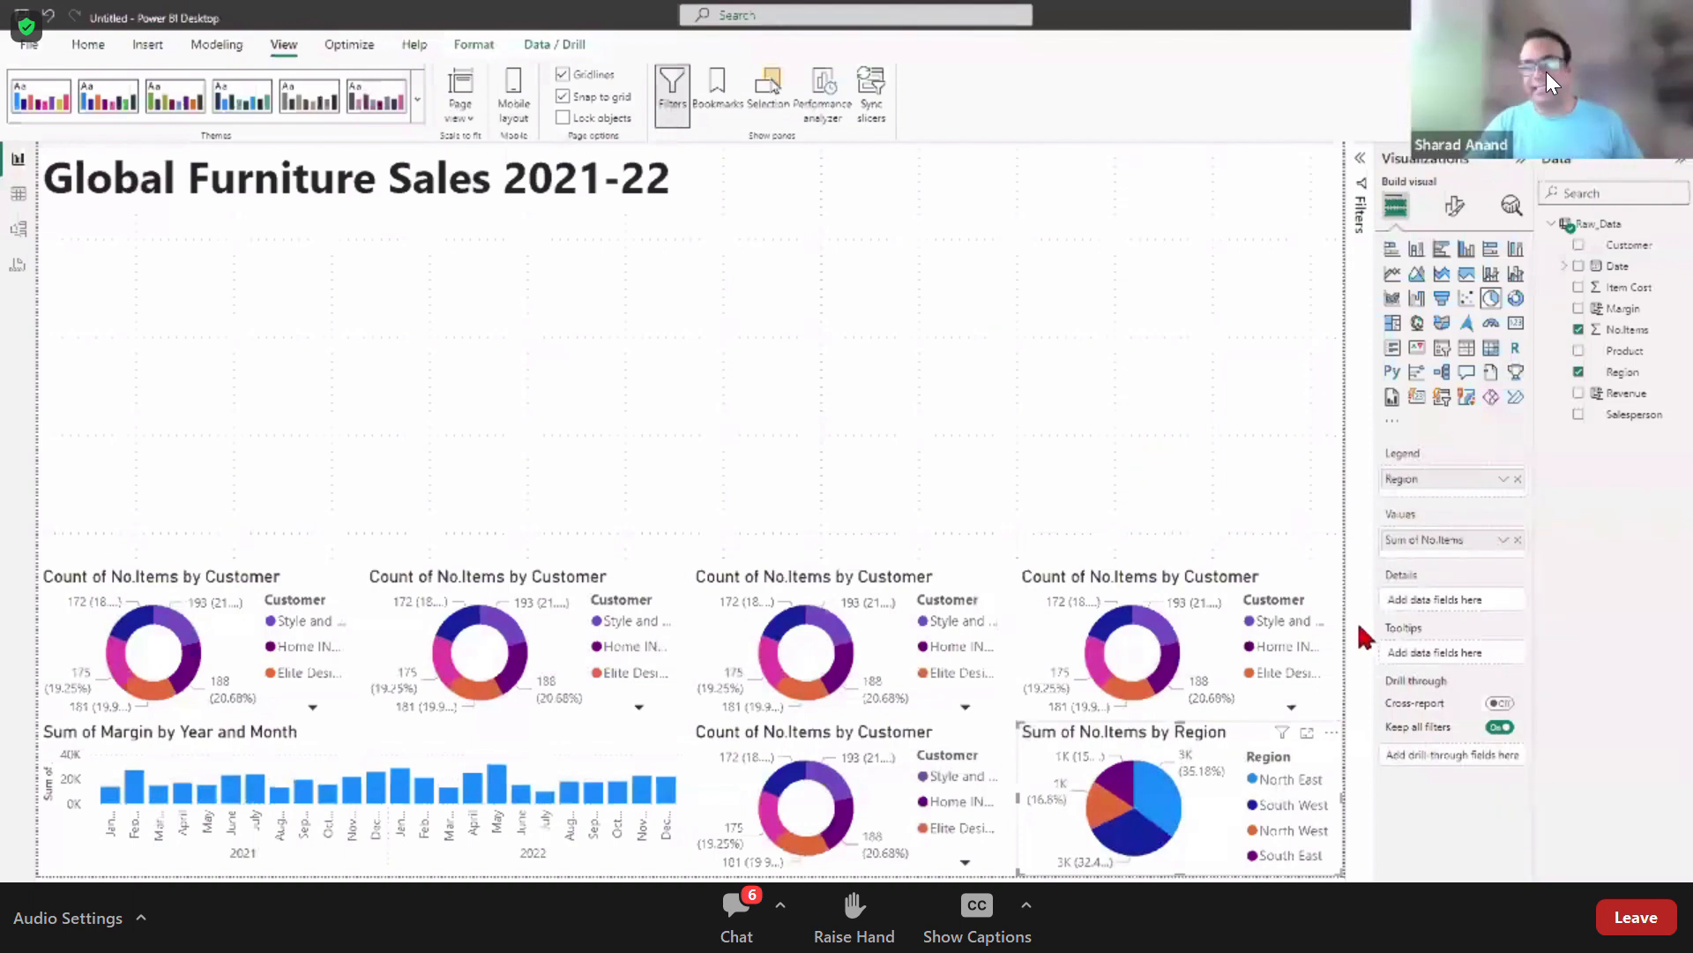
{"action": "left_click", "coordinate": [428, 745]}
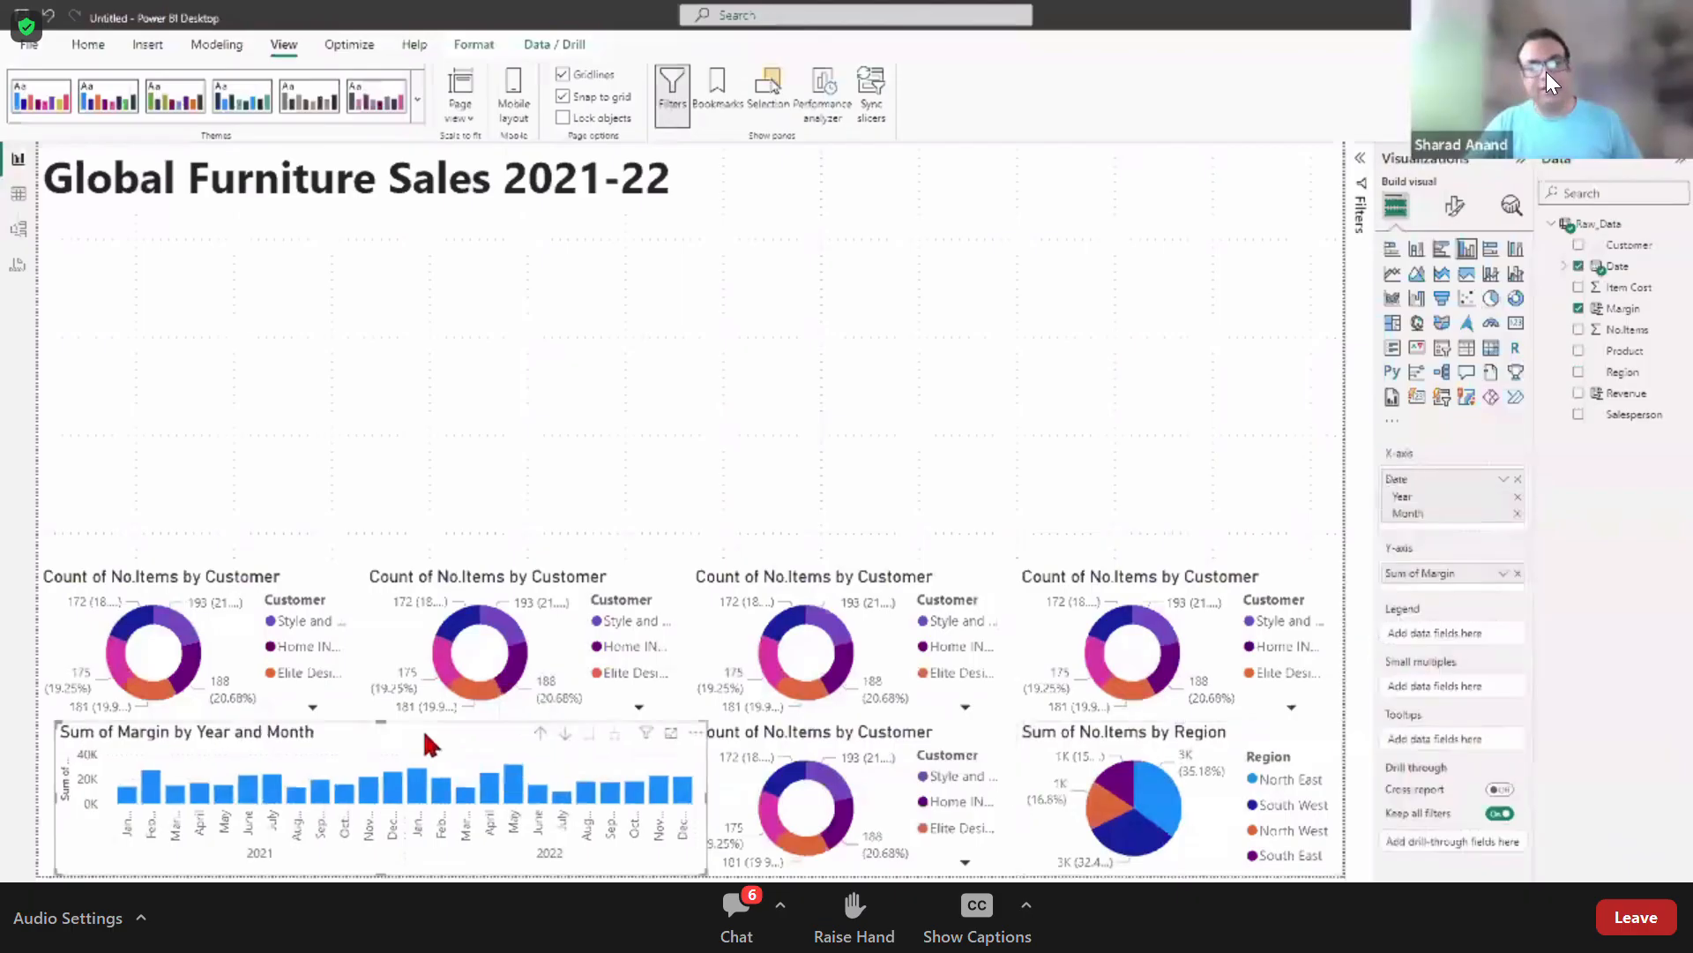
{"action": "left_click_drag", "start_coordinate": [428, 745], "coordinate": [393, 738]}
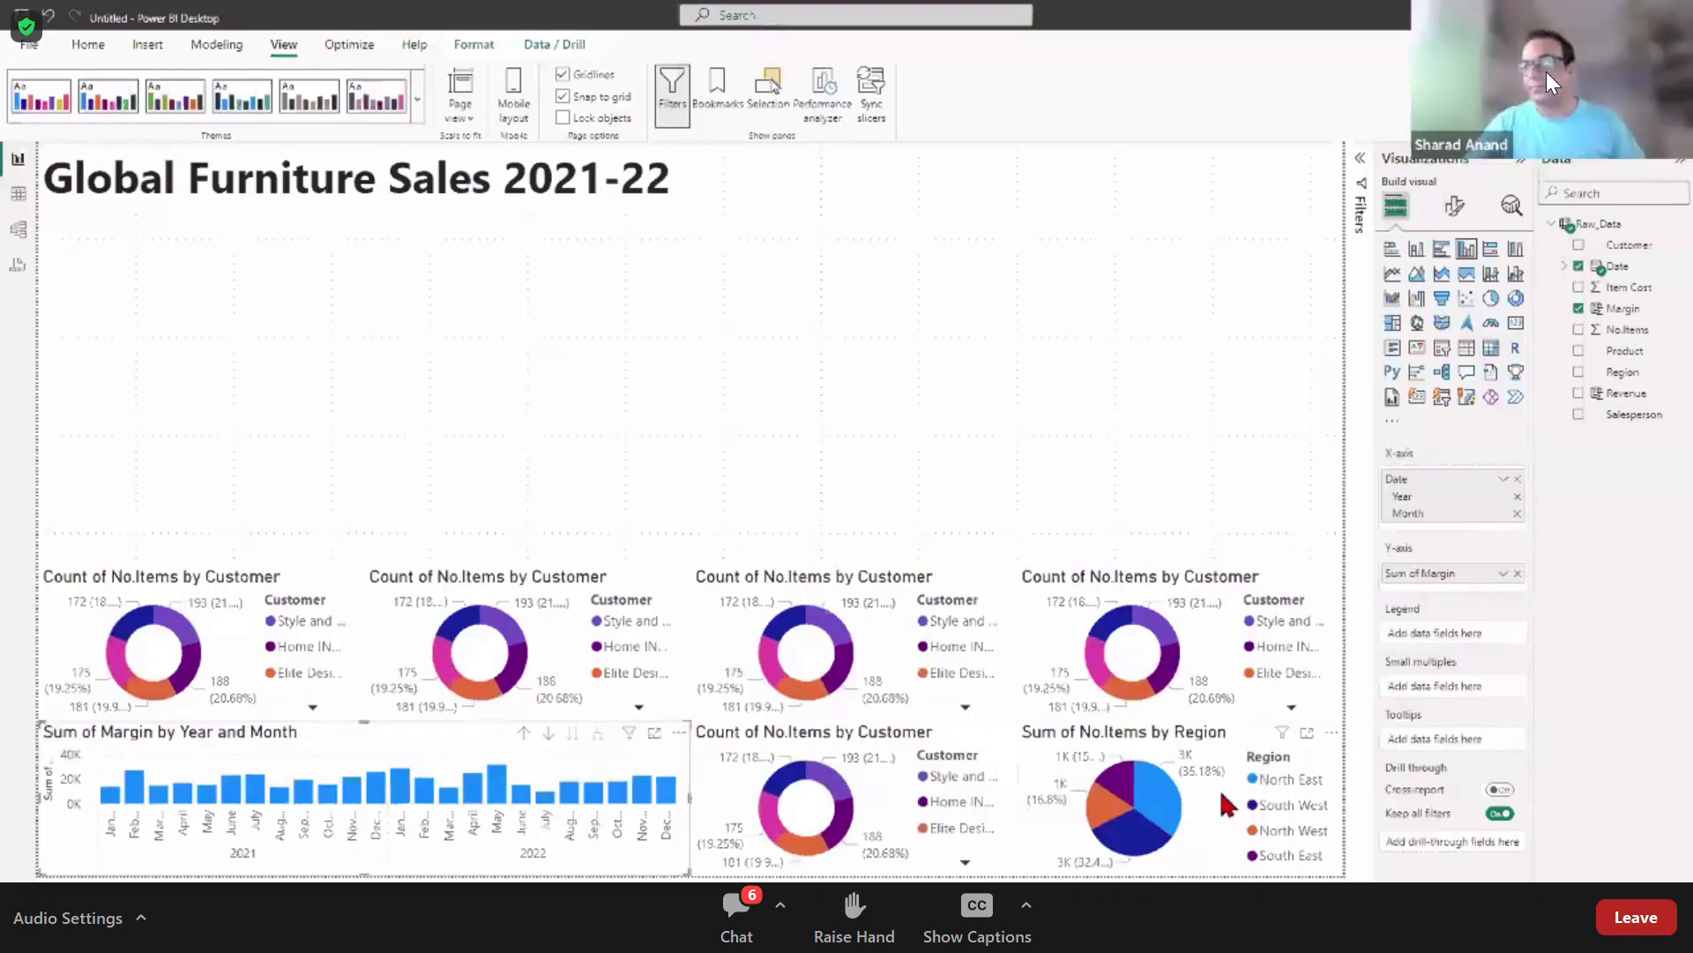
Step: Replace the fields of the upper row's first donut chart with Region as the legend and Customer as the values
{"action": "left_click", "coordinate": [235, 584]}
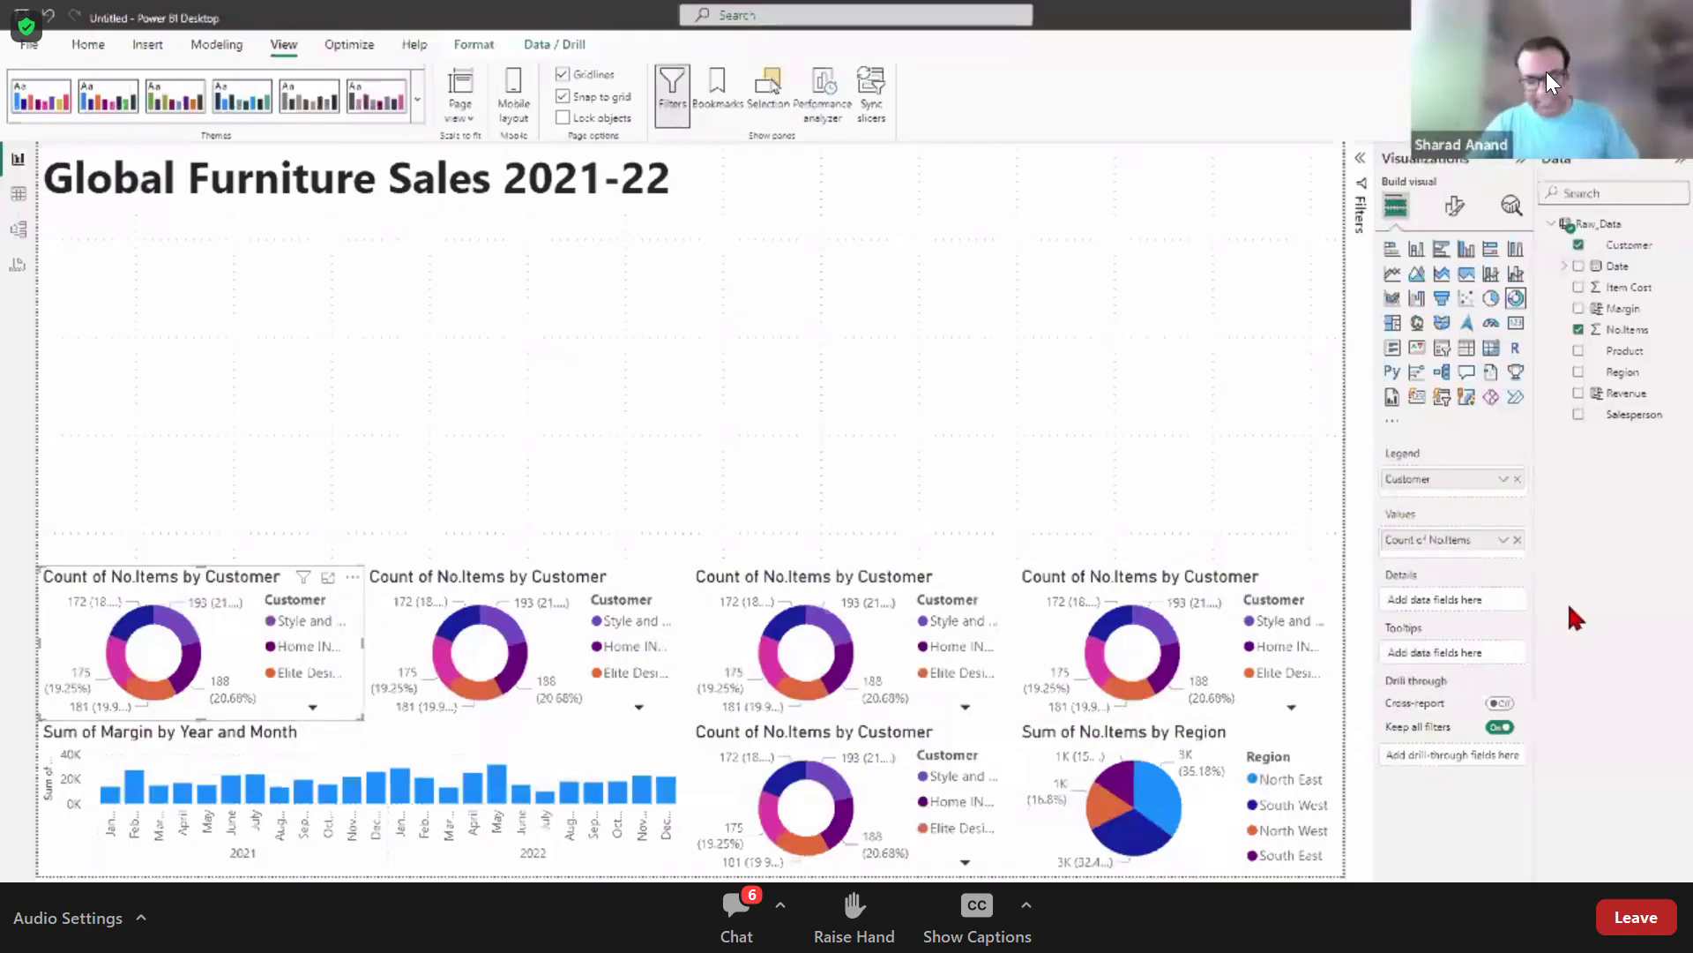
{"action": "left_click", "coordinate": [1517, 480]}
{"action": "left_click", "coordinate": [1516, 532]}
{"action": "left_click_drag", "start_coordinate": [1621, 372], "coordinate": [1443, 479]}
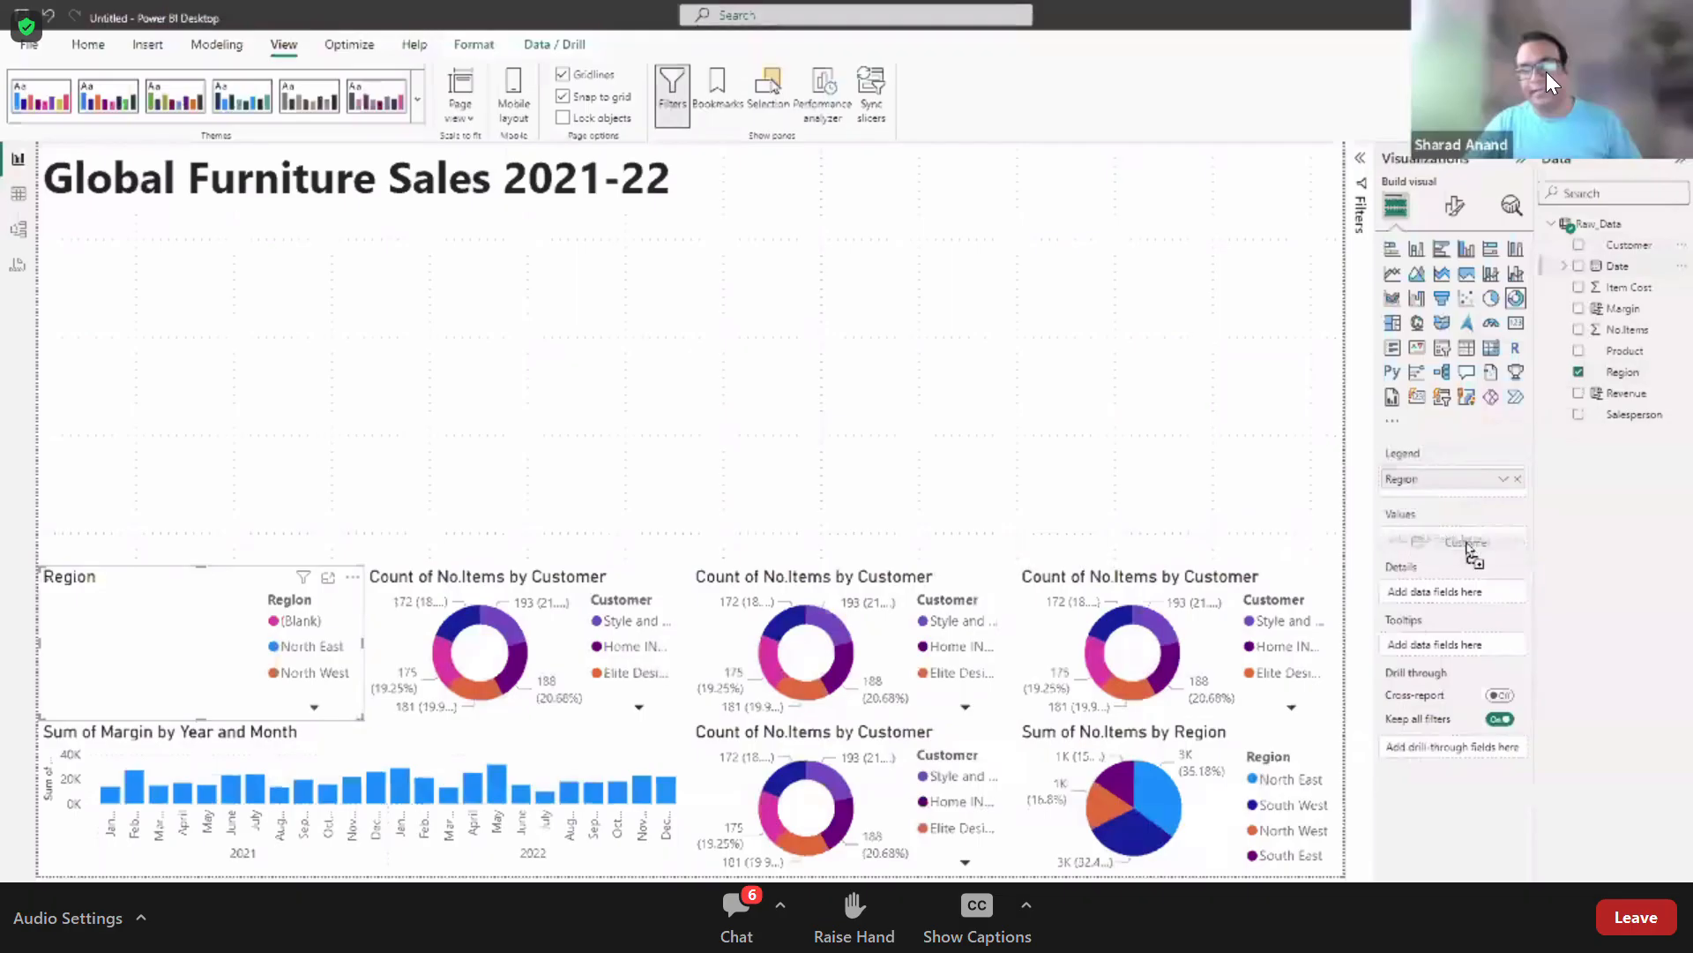
{"action": "left_click_drag", "start_coordinate": [1466, 548], "coordinate": [1466, 549]}
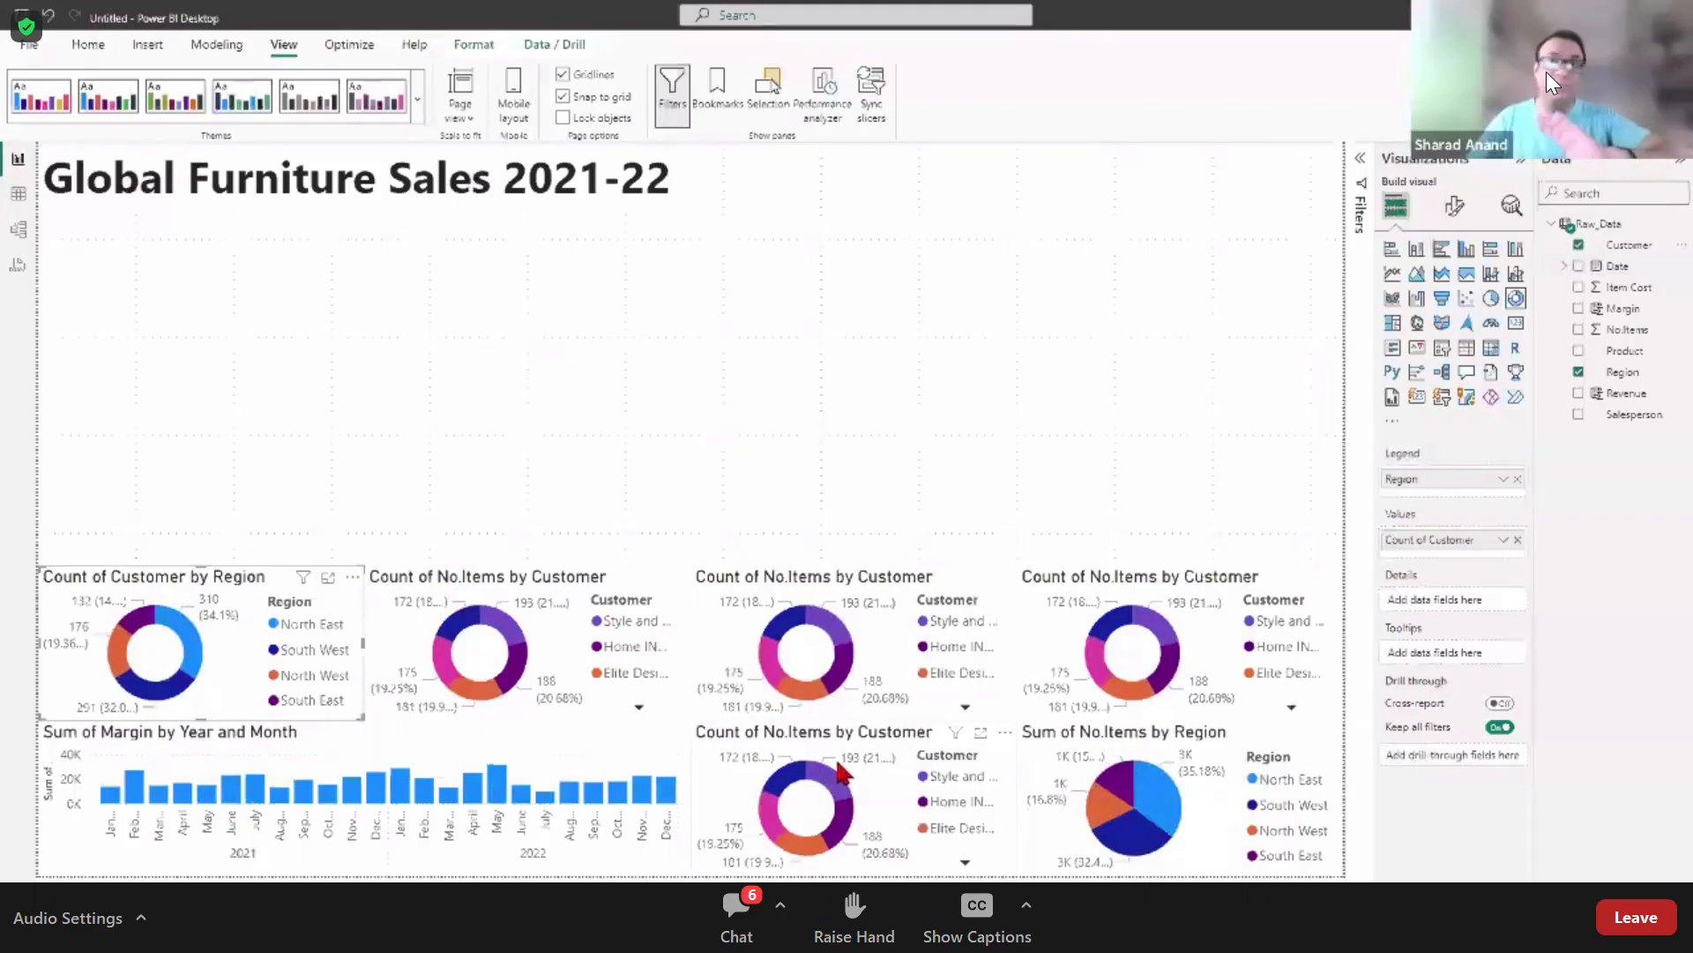
Step: Convert the first two donut charts in the upper row to pie charts
{"action": "left_click", "coordinate": [547, 579]}
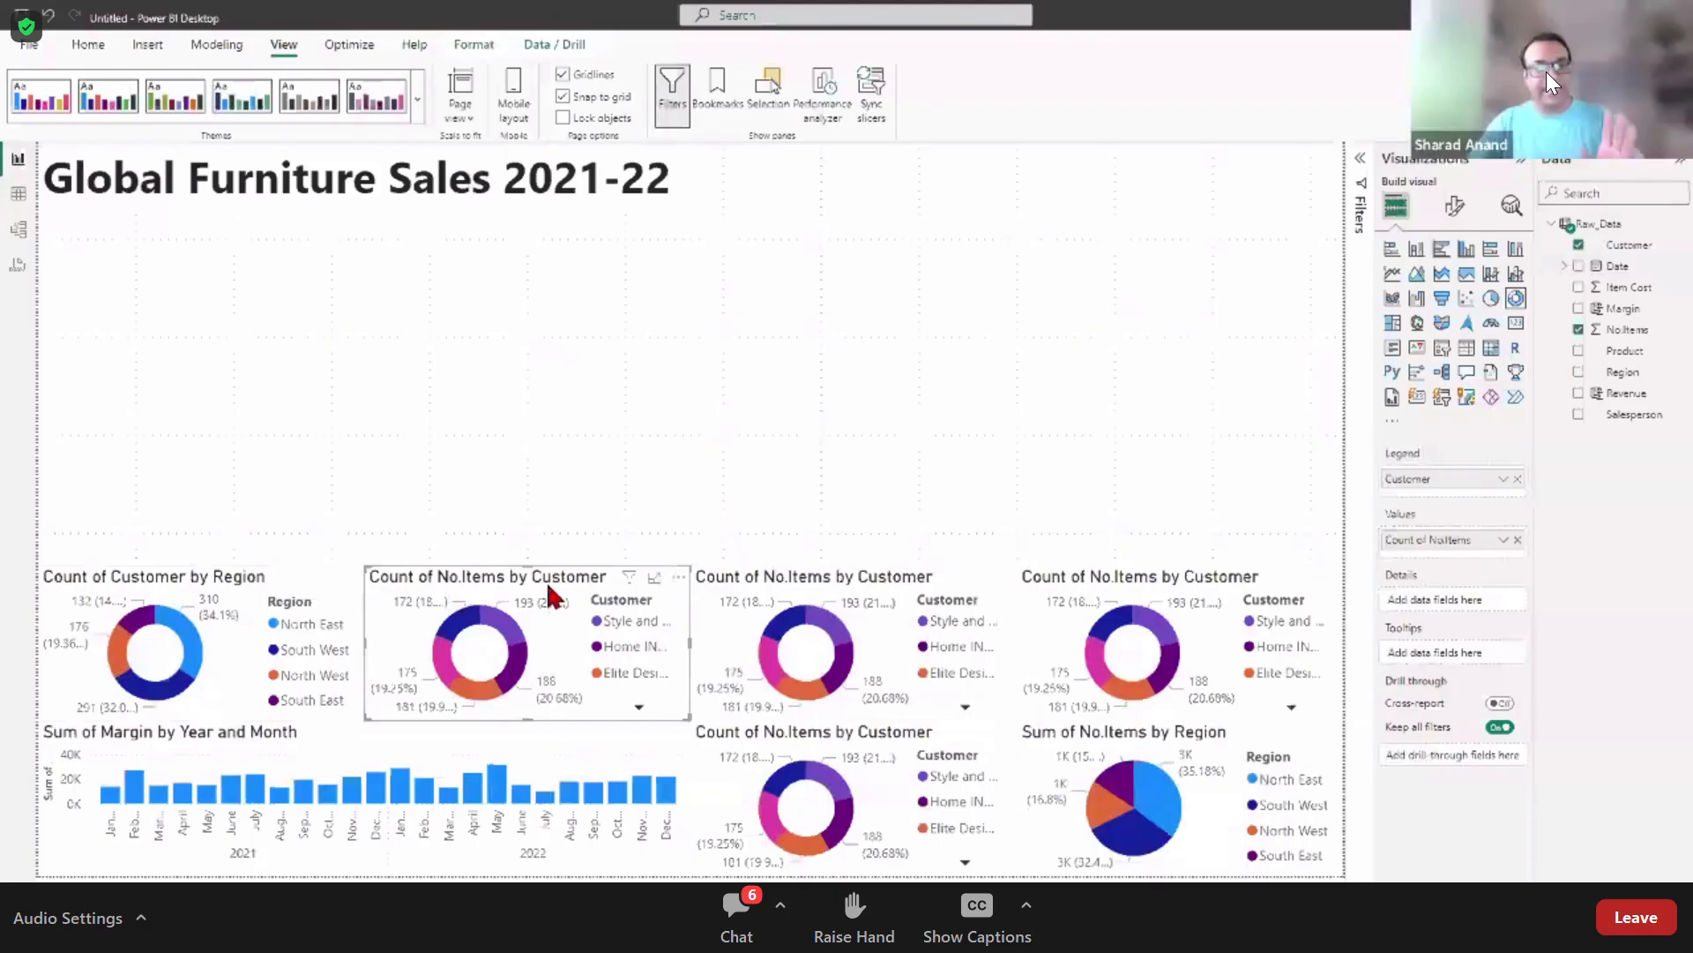
{"action": "left_click", "coordinate": [1489, 300]}
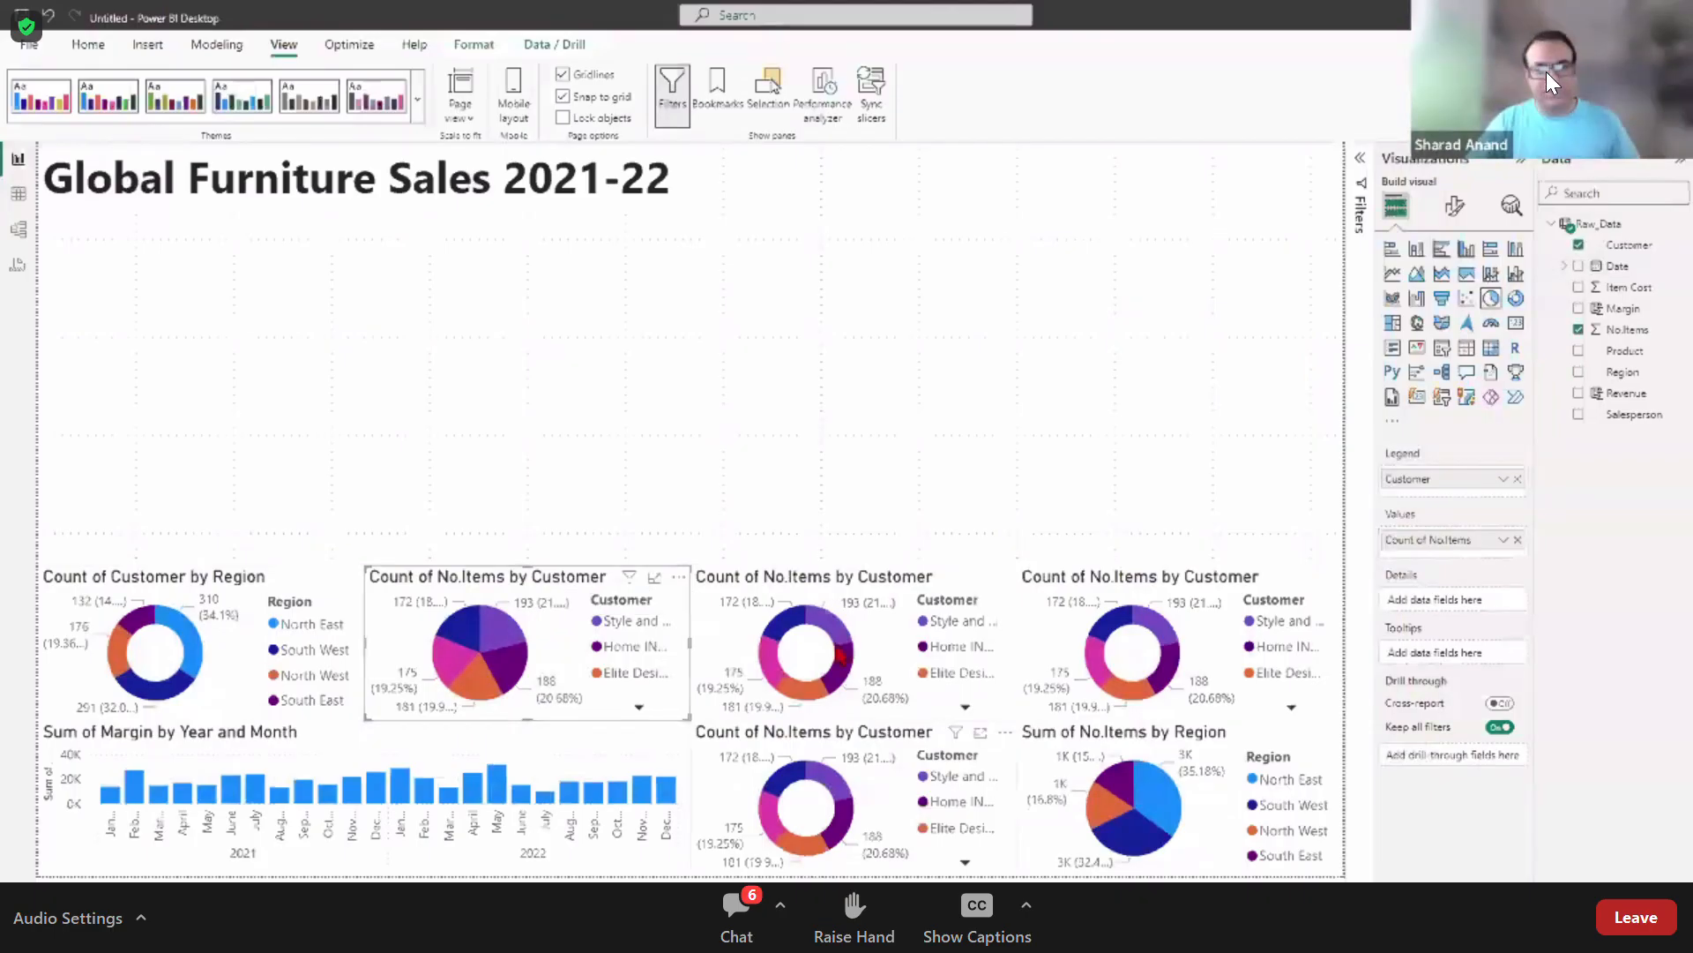
{"action": "left_click", "coordinate": [227, 589]}
{"action": "left_click", "coordinate": [1491, 298]}
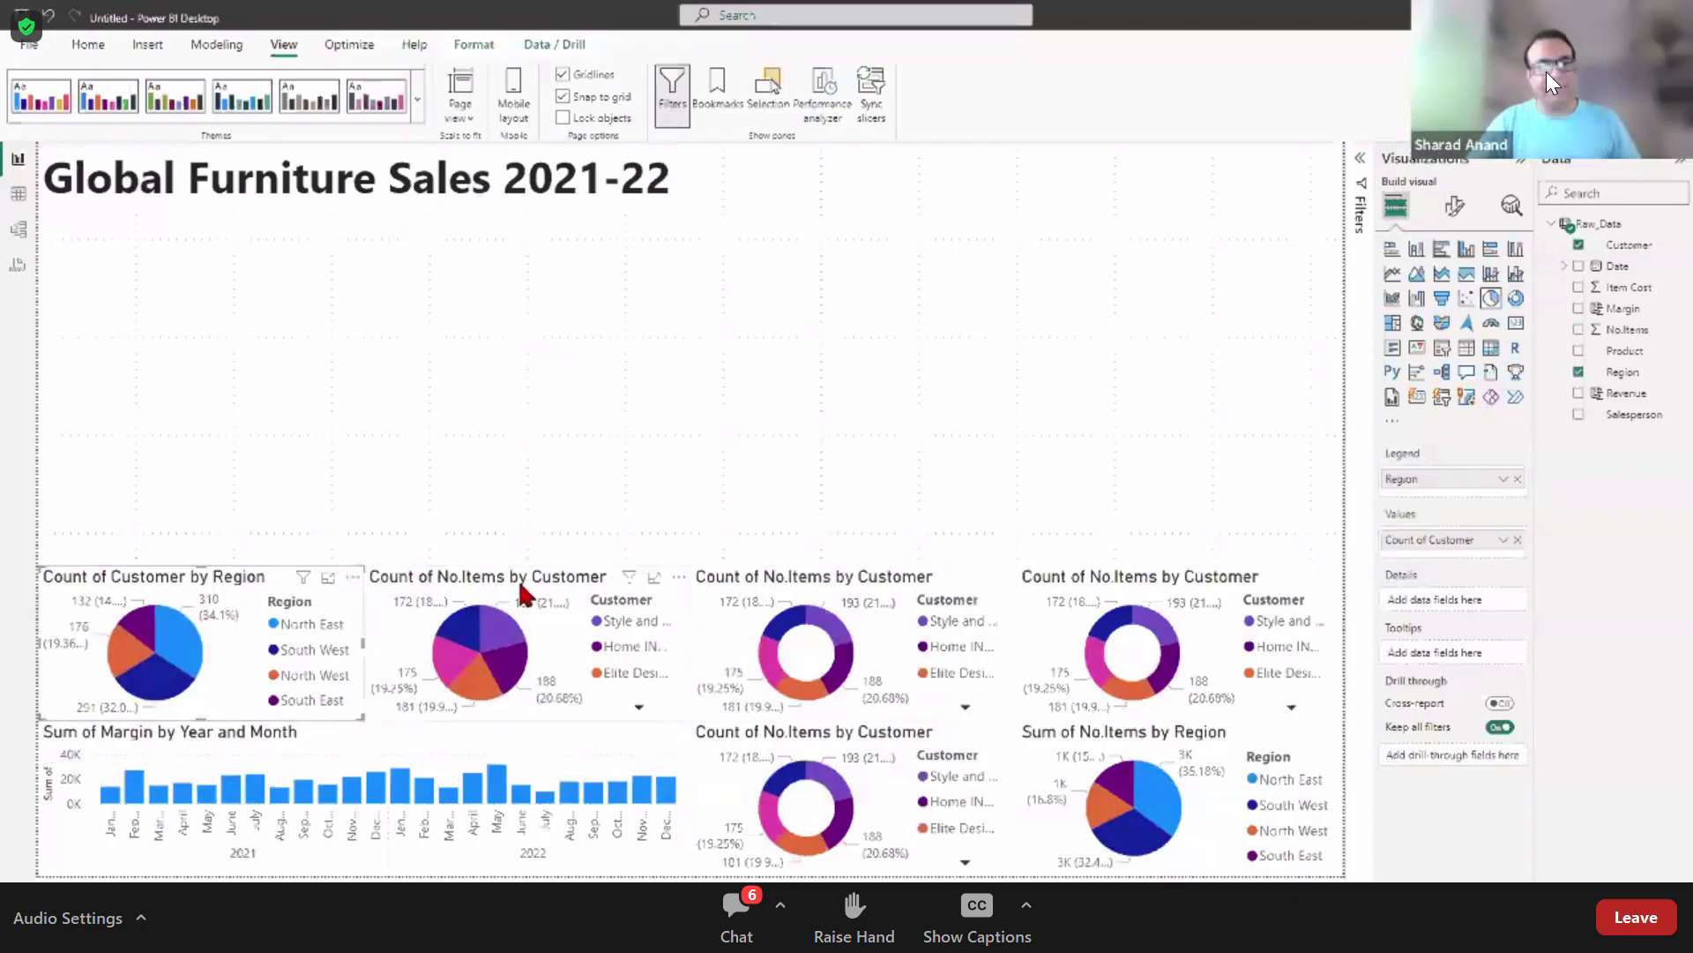
Step: Change the upper row's second chart back to a donut and replace its No.Items values with Salesperson
{"action": "left_click", "coordinate": [519, 584]}
{"action": "left_click", "coordinate": [1516, 298]}
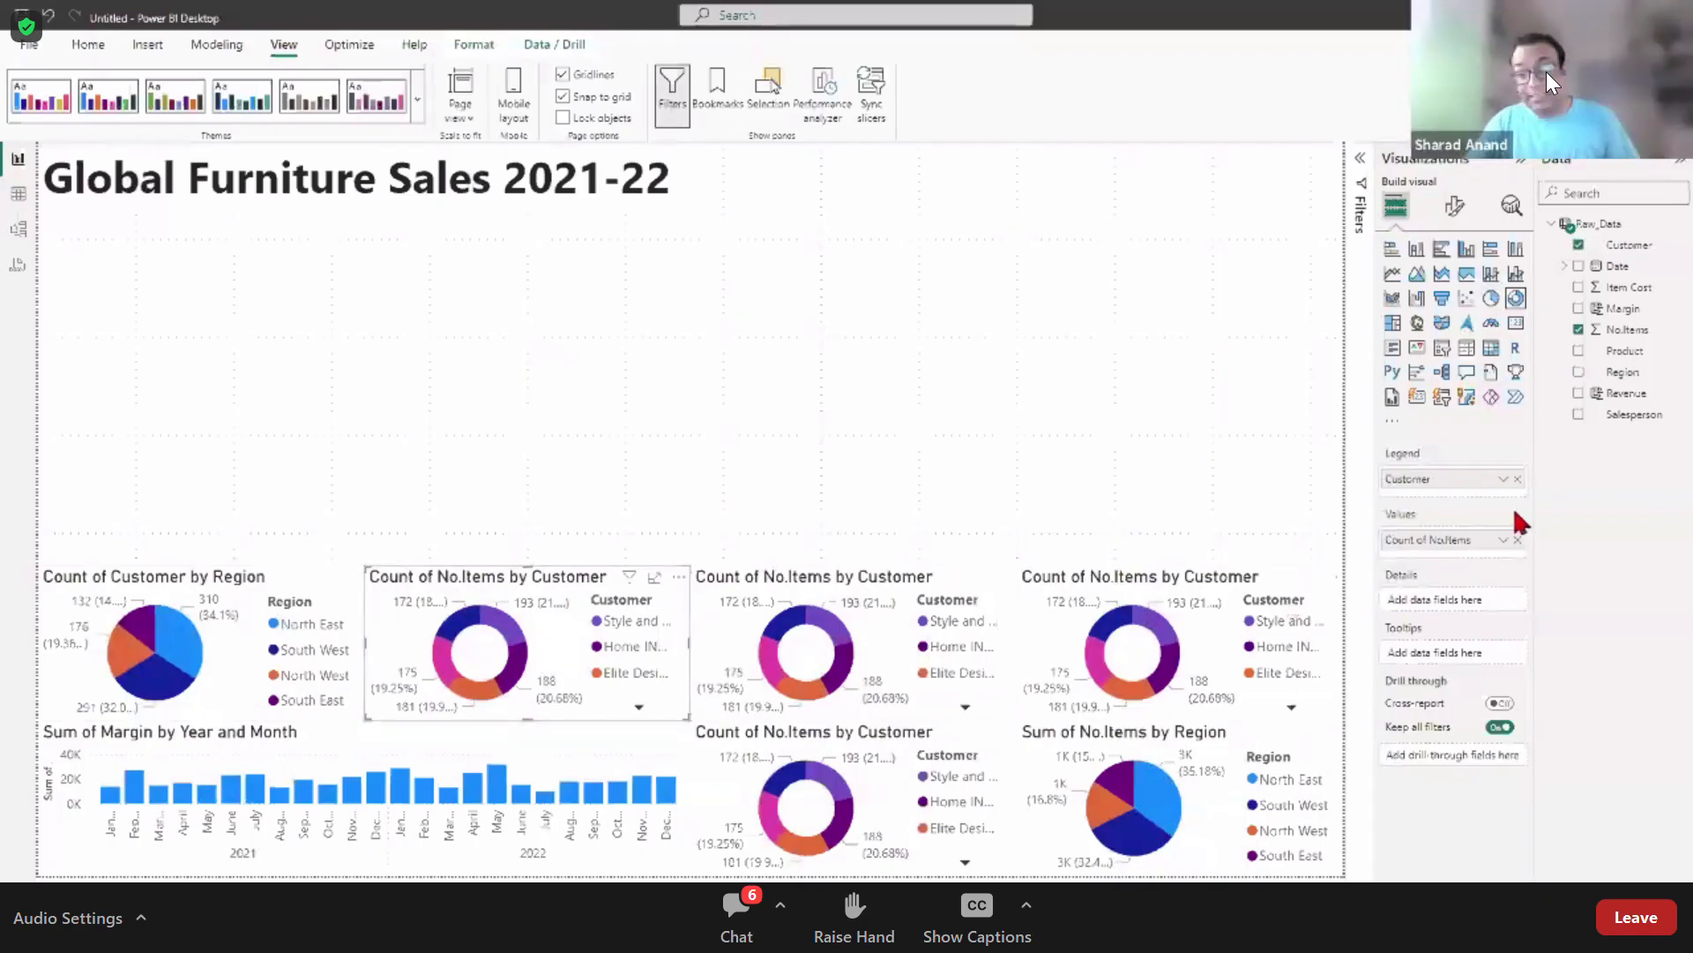
{"action": "left_click", "coordinate": [1517, 541]}
{"action": "left_click_drag", "start_coordinate": [1627, 410], "coordinate": [1450, 531]}
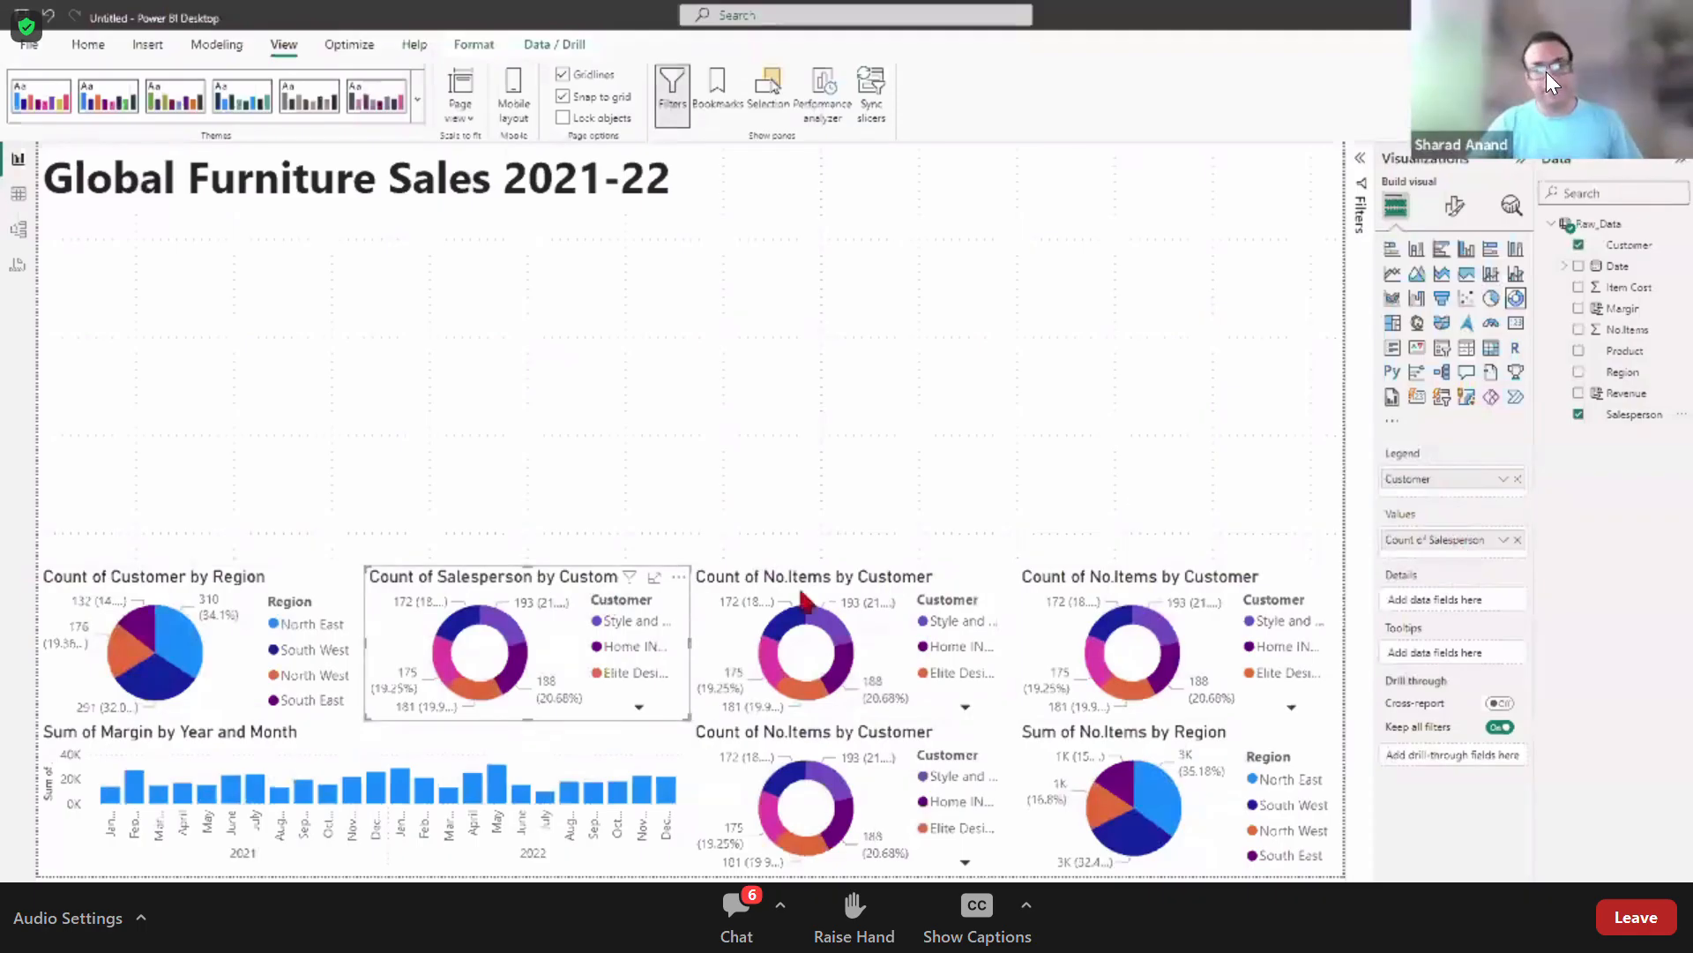
Step: Turn the upper row's third donut into a pie chart with Region as the legend and Salesperson as the values
{"action": "left_click", "coordinate": [760, 595]}
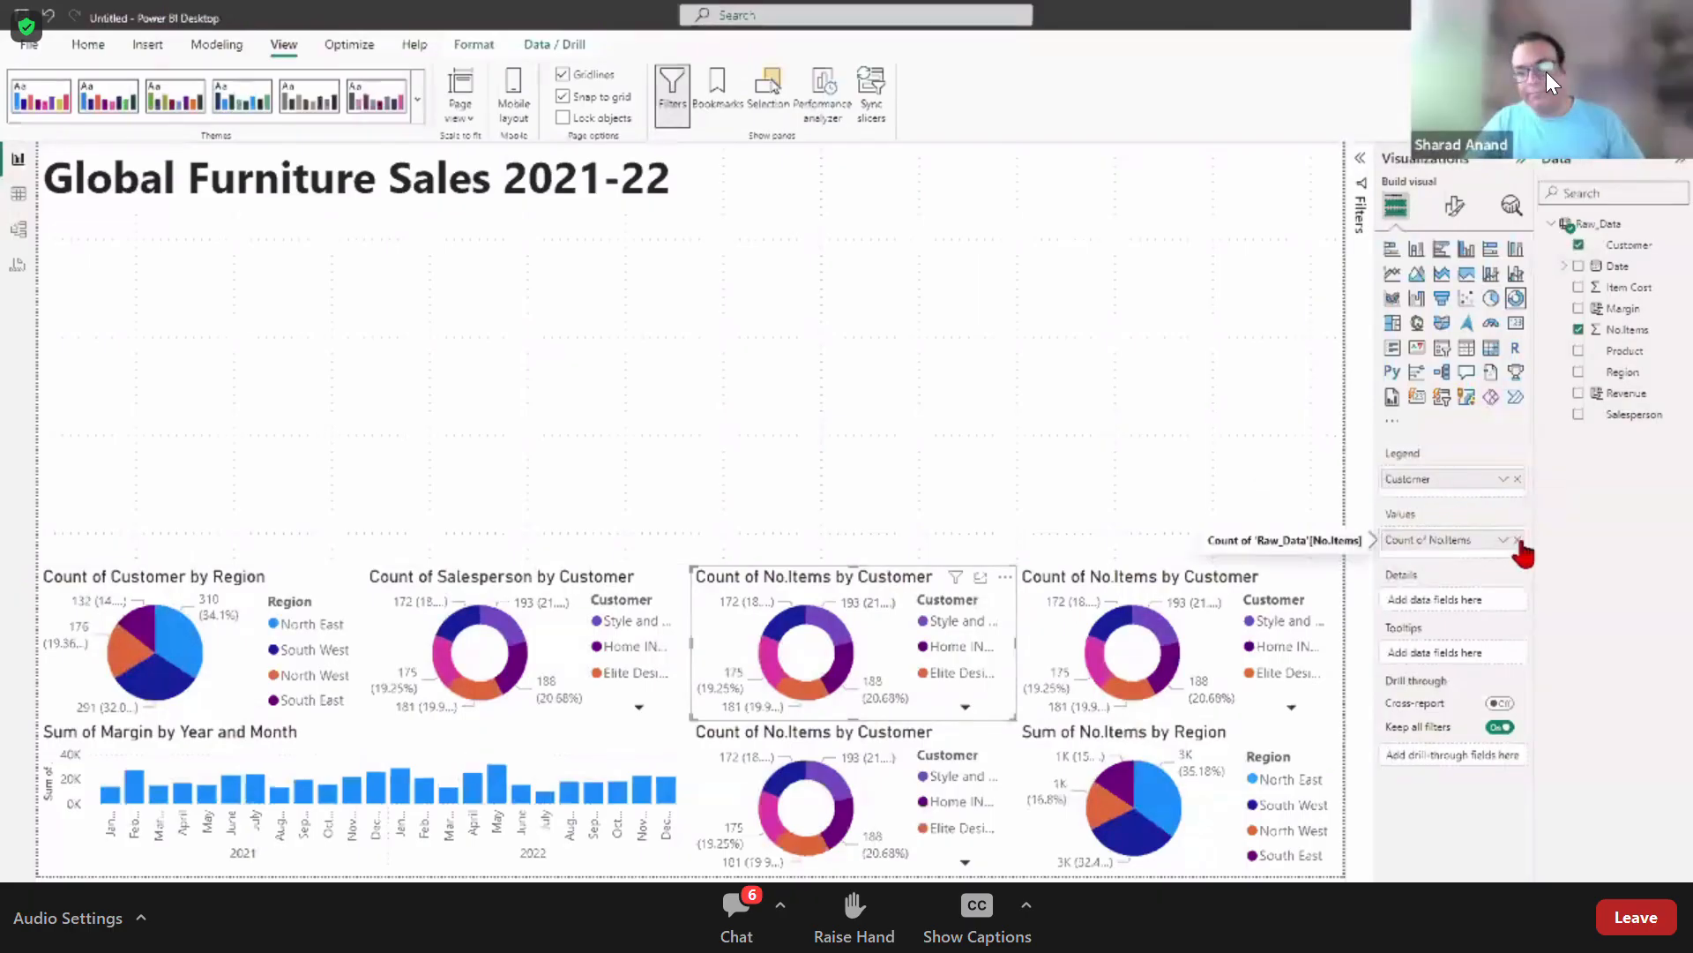
{"action": "left_click", "coordinate": [1519, 481]}
{"action": "left_click_drag", "start_coordinate": [1623, 372], "coordinate": [1471, 477]}
{"action": "left_click_drag", "start_coordinate": [1588, 414], "coordinate": [1483, 554]}
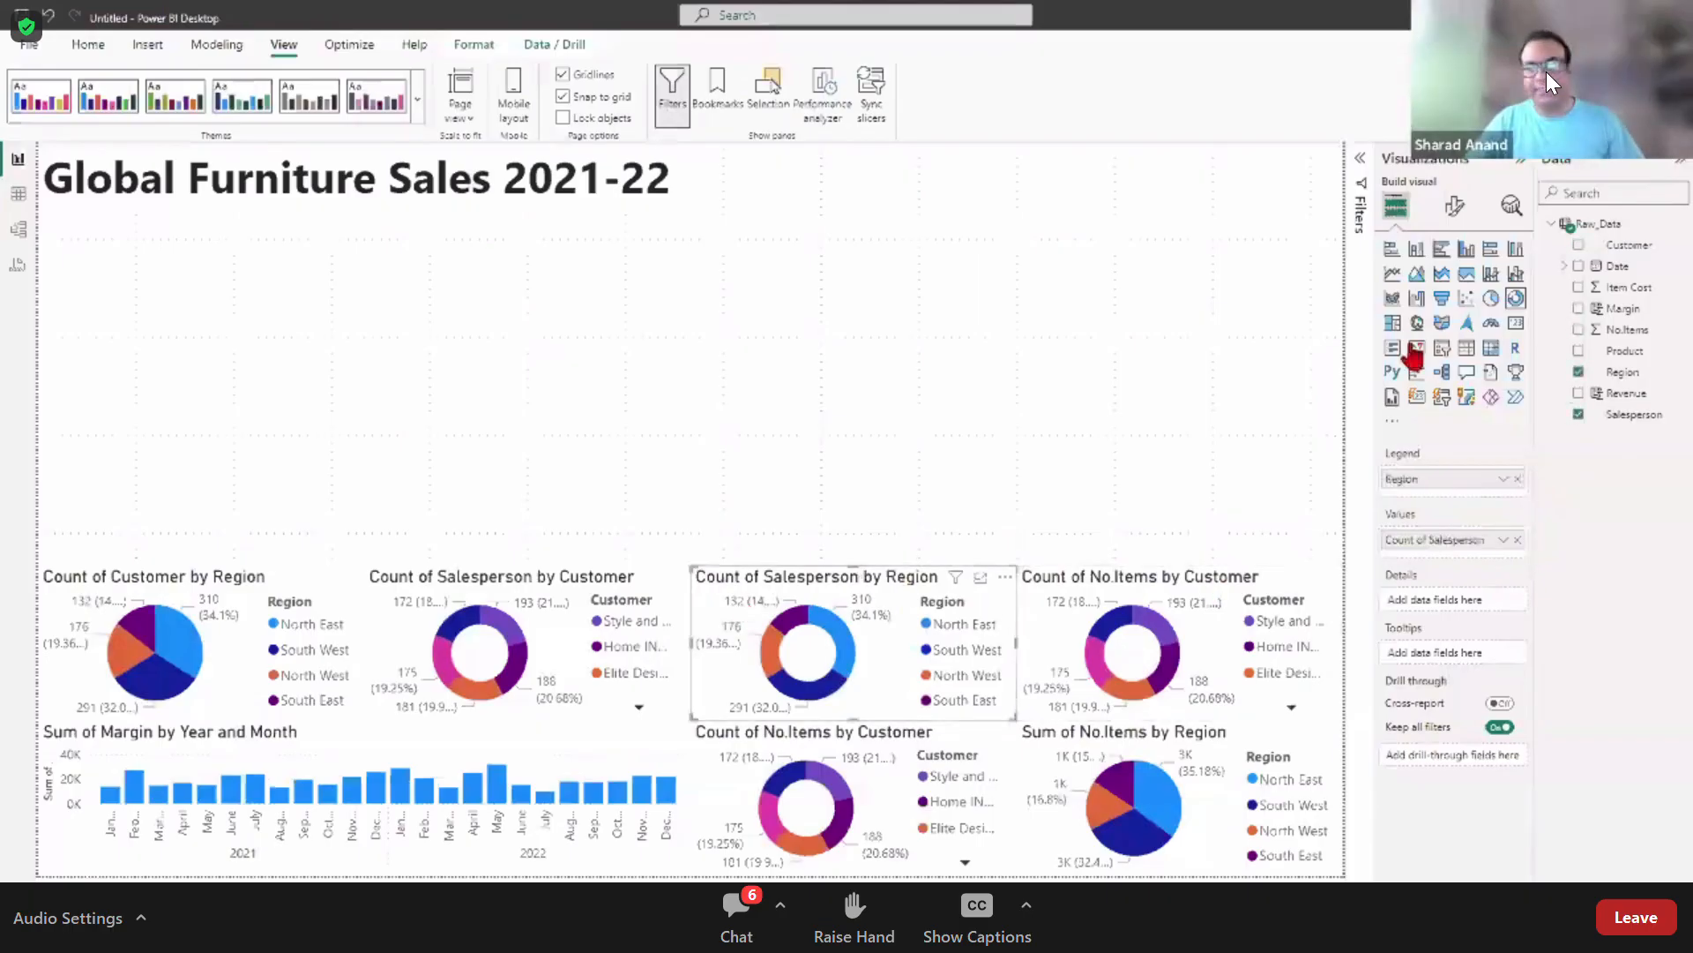
{"action": "left_click", "coordinate": [1491, 298]}
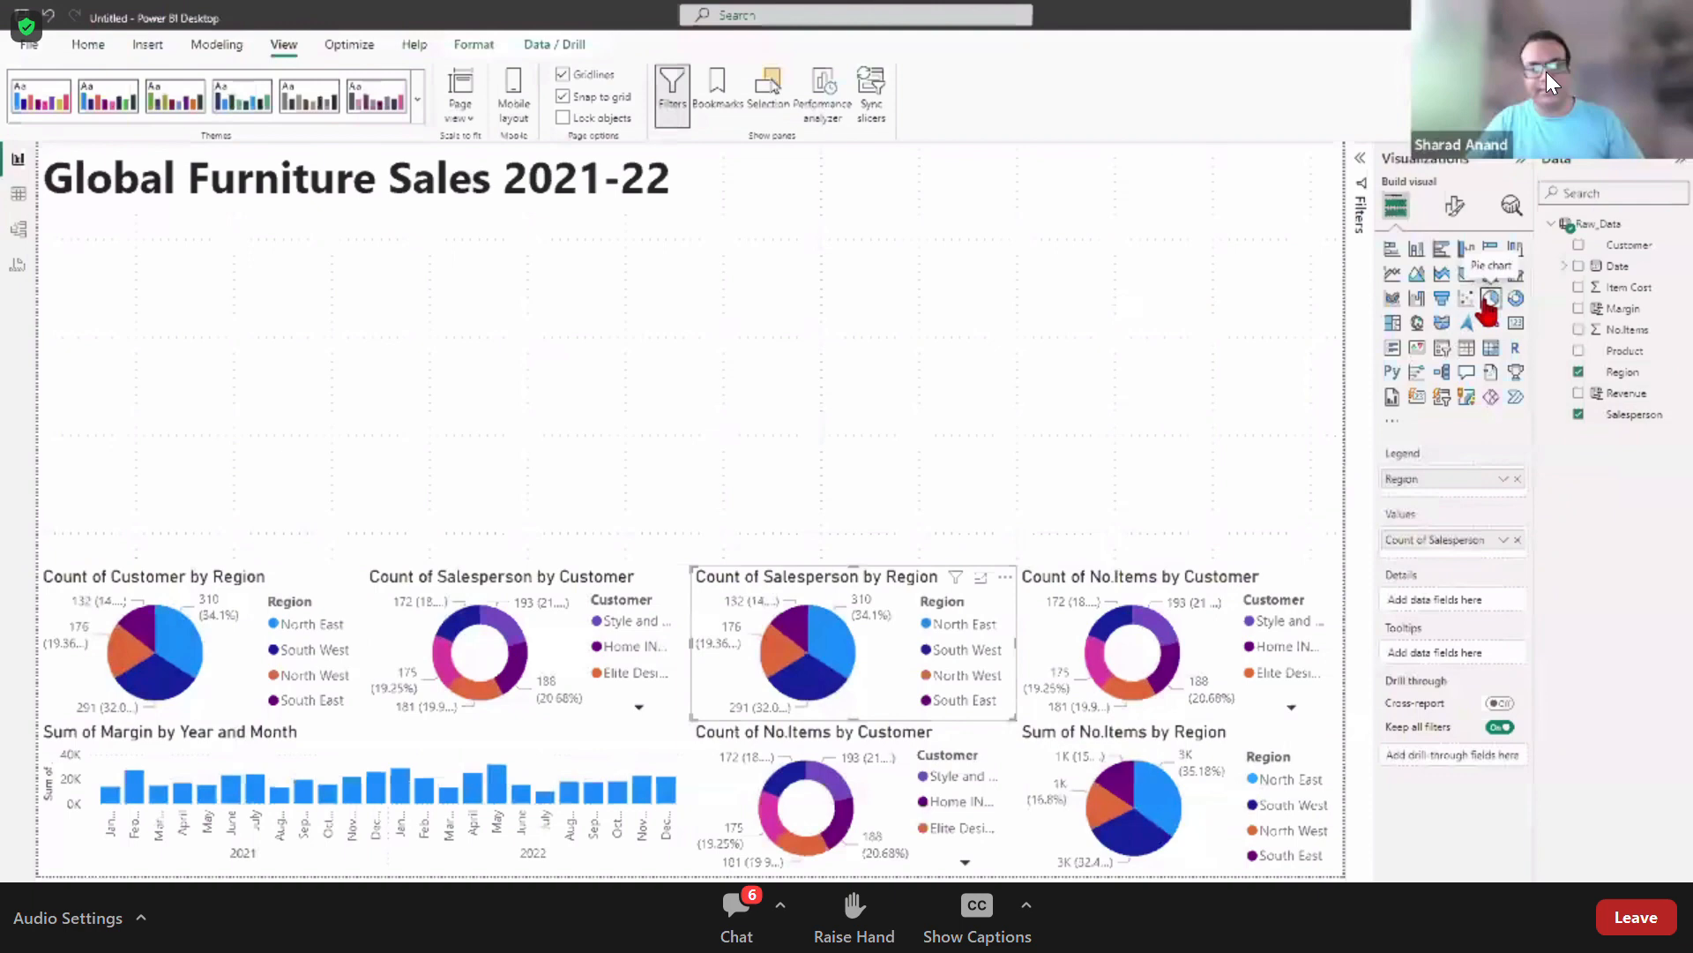
Step: Replace the fields of the upper row's fourth donut chart with Product as the legend and Salesperson as the values
{"action": "left_click", "coordinate": [1232, 585]}
{"action": "left_click", "coordinate": [1517, 478]}
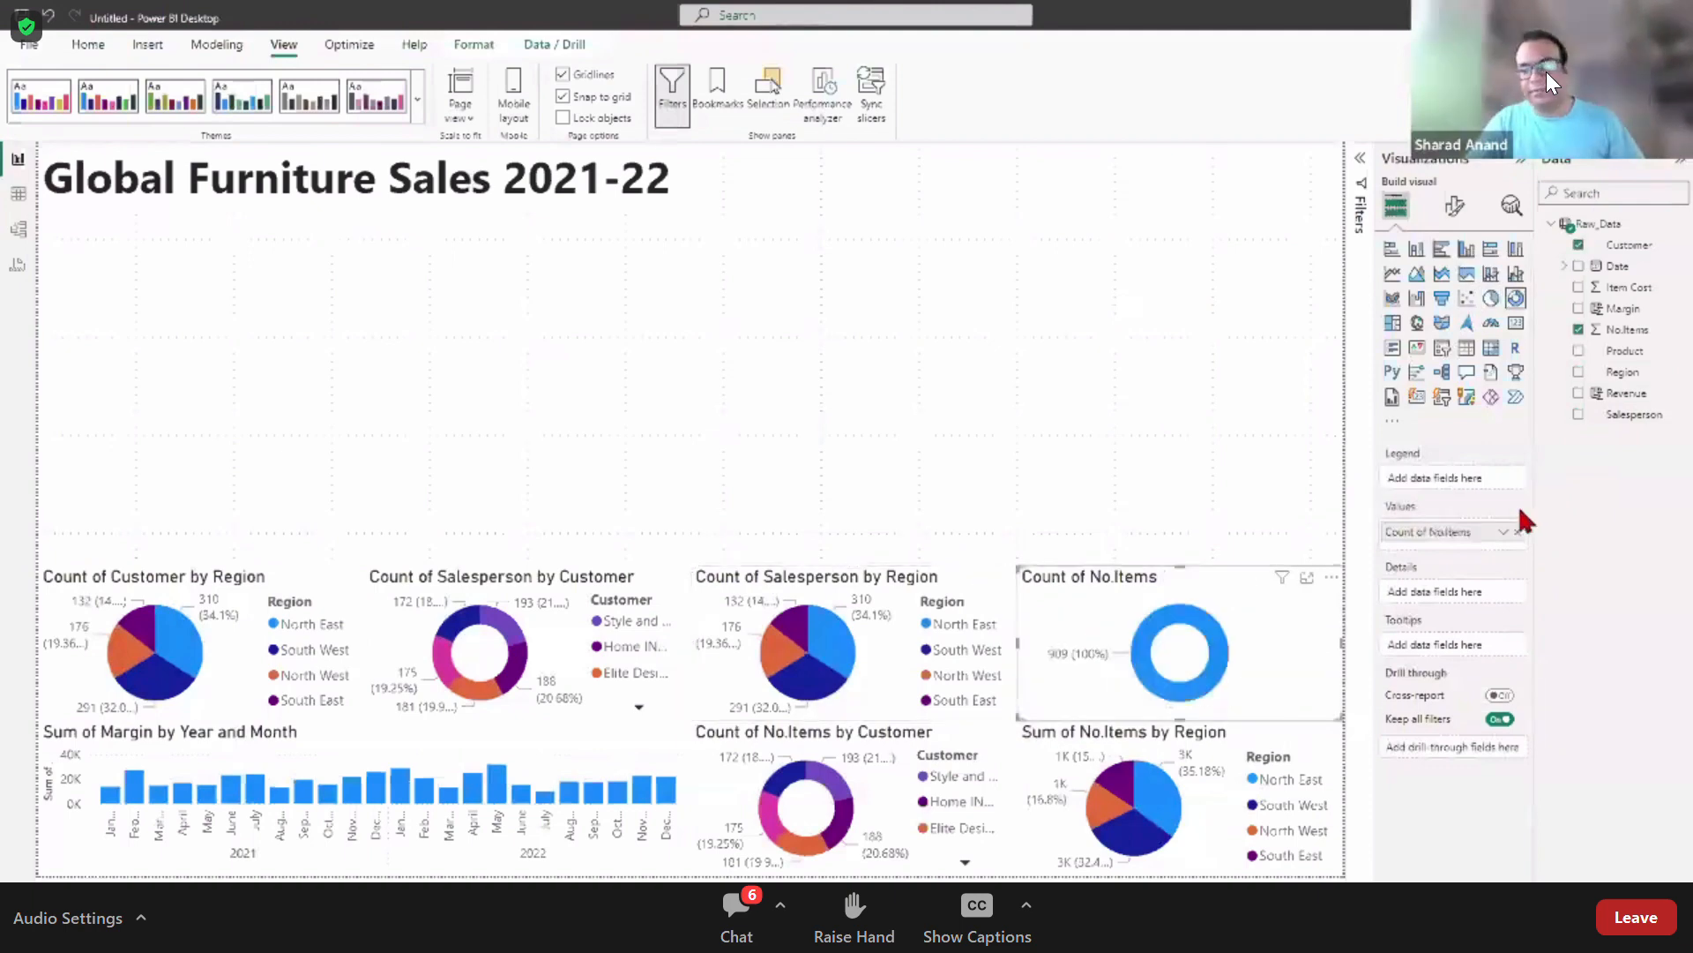
{"action": "left_click", "coordinate": [1517, 533]}
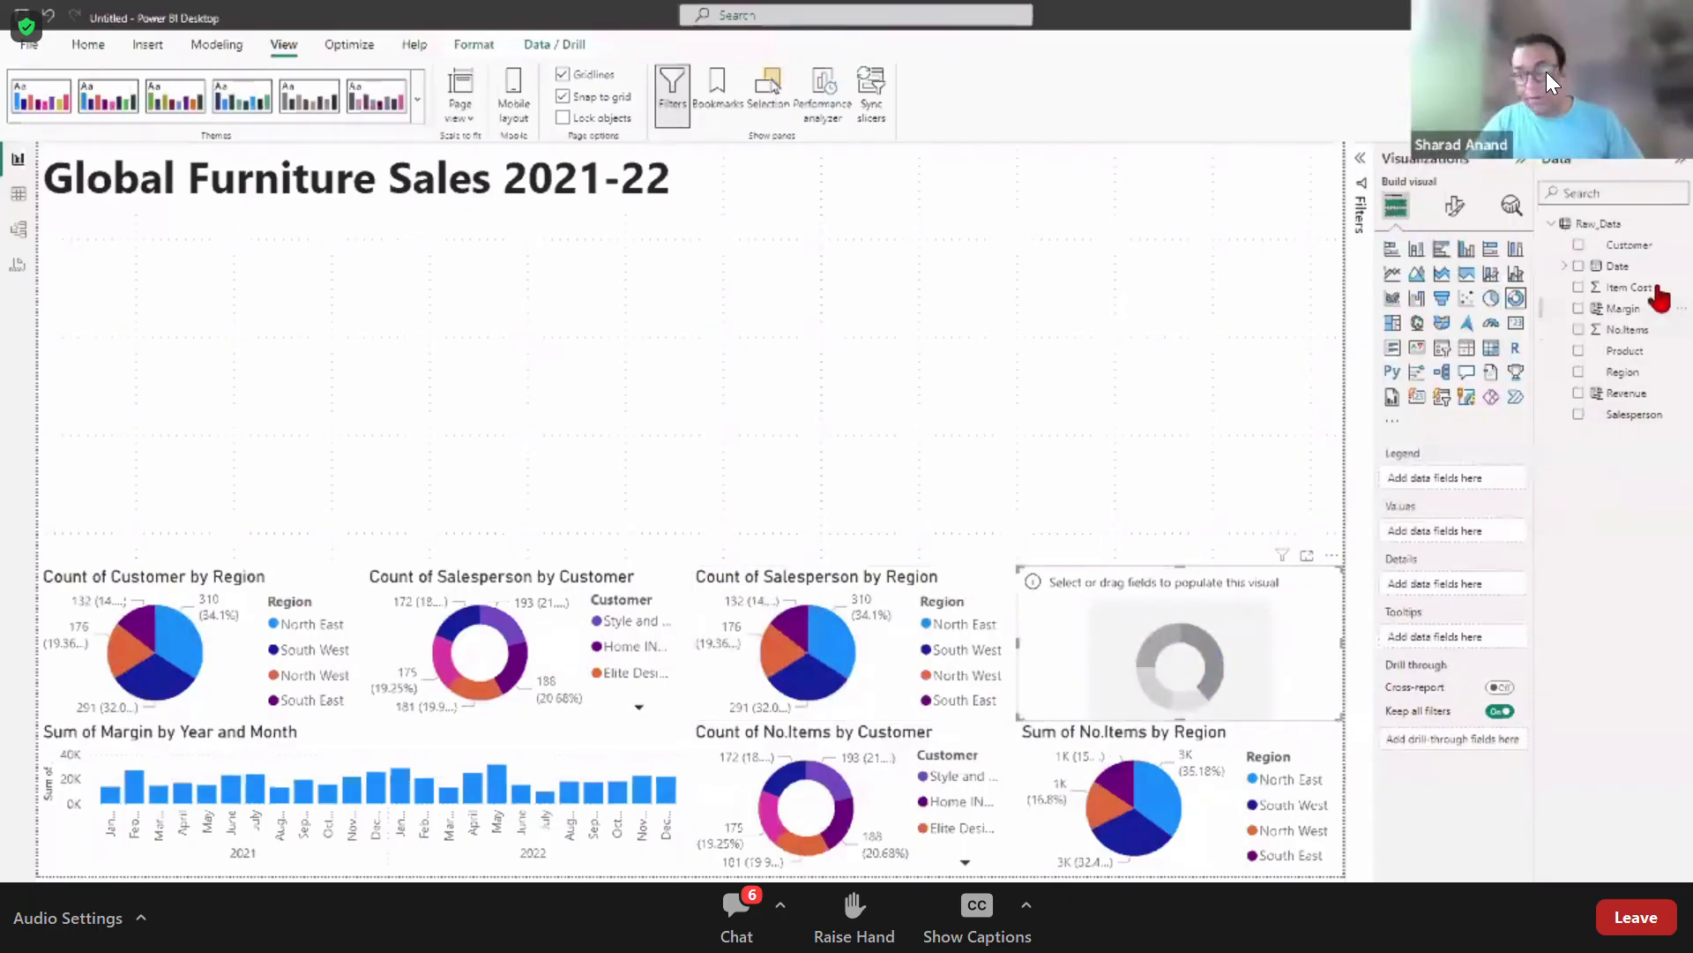
{"action": "left_click_drag", "start_coordinate": [1645, 349], "coordinate": [1478, 484]}
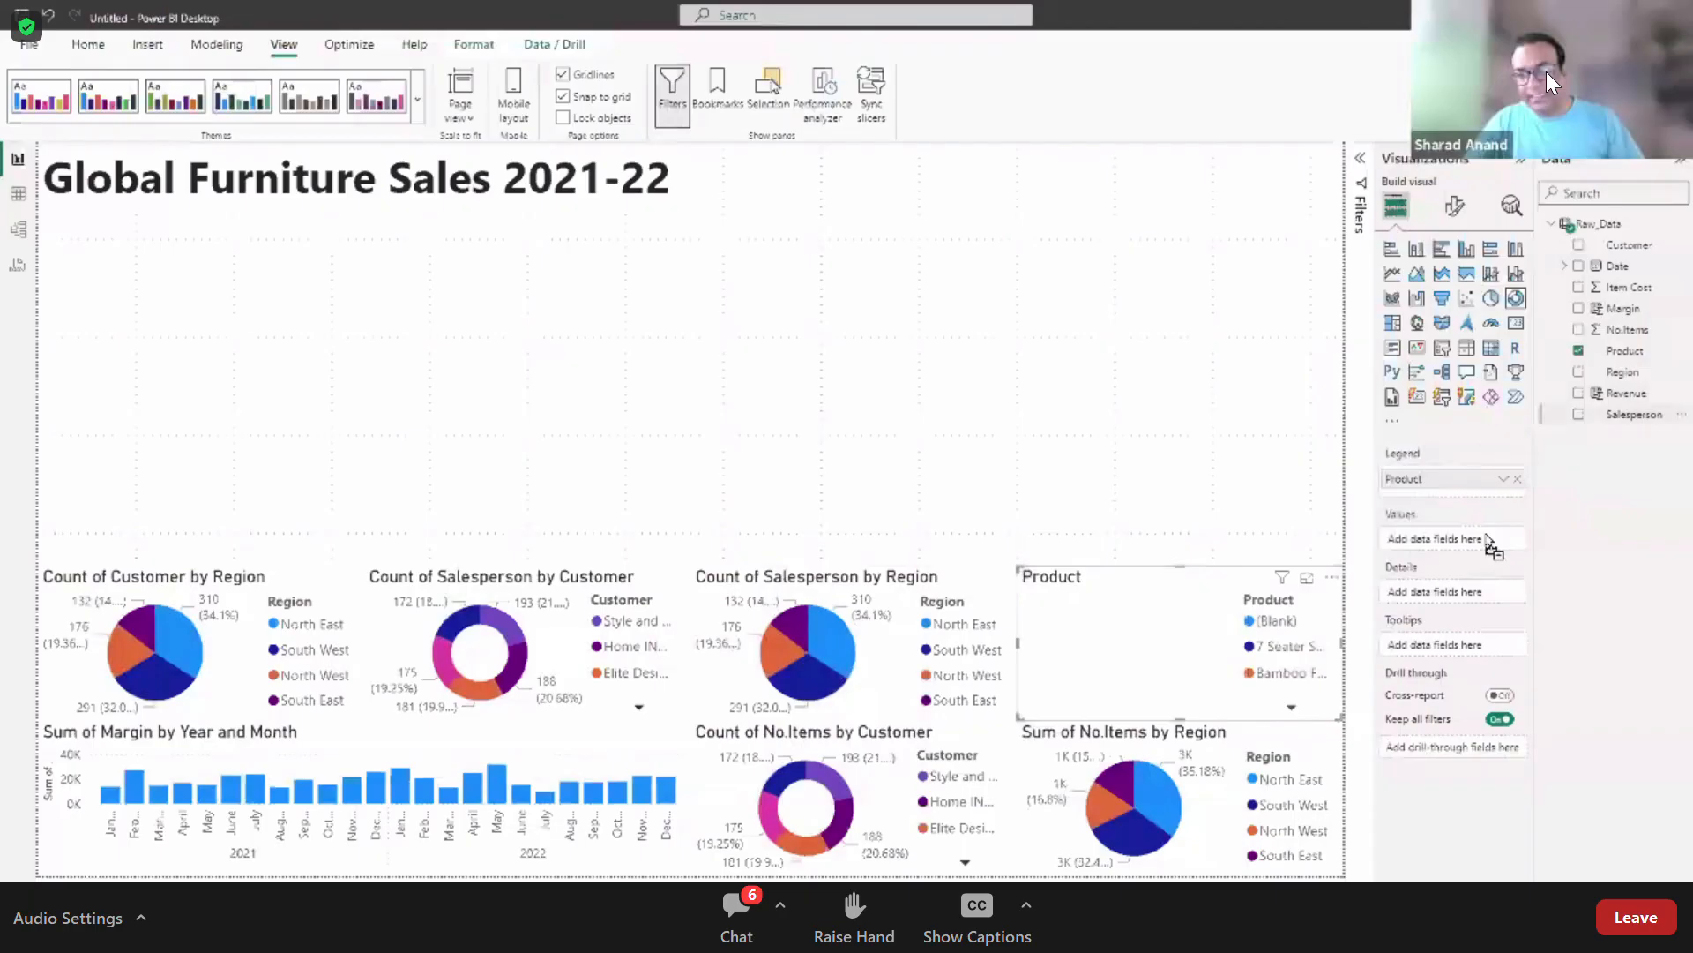
{"action": "left_click_drag", "start_coordinate": [1476, 556], "coordinate": [1476, 555]}
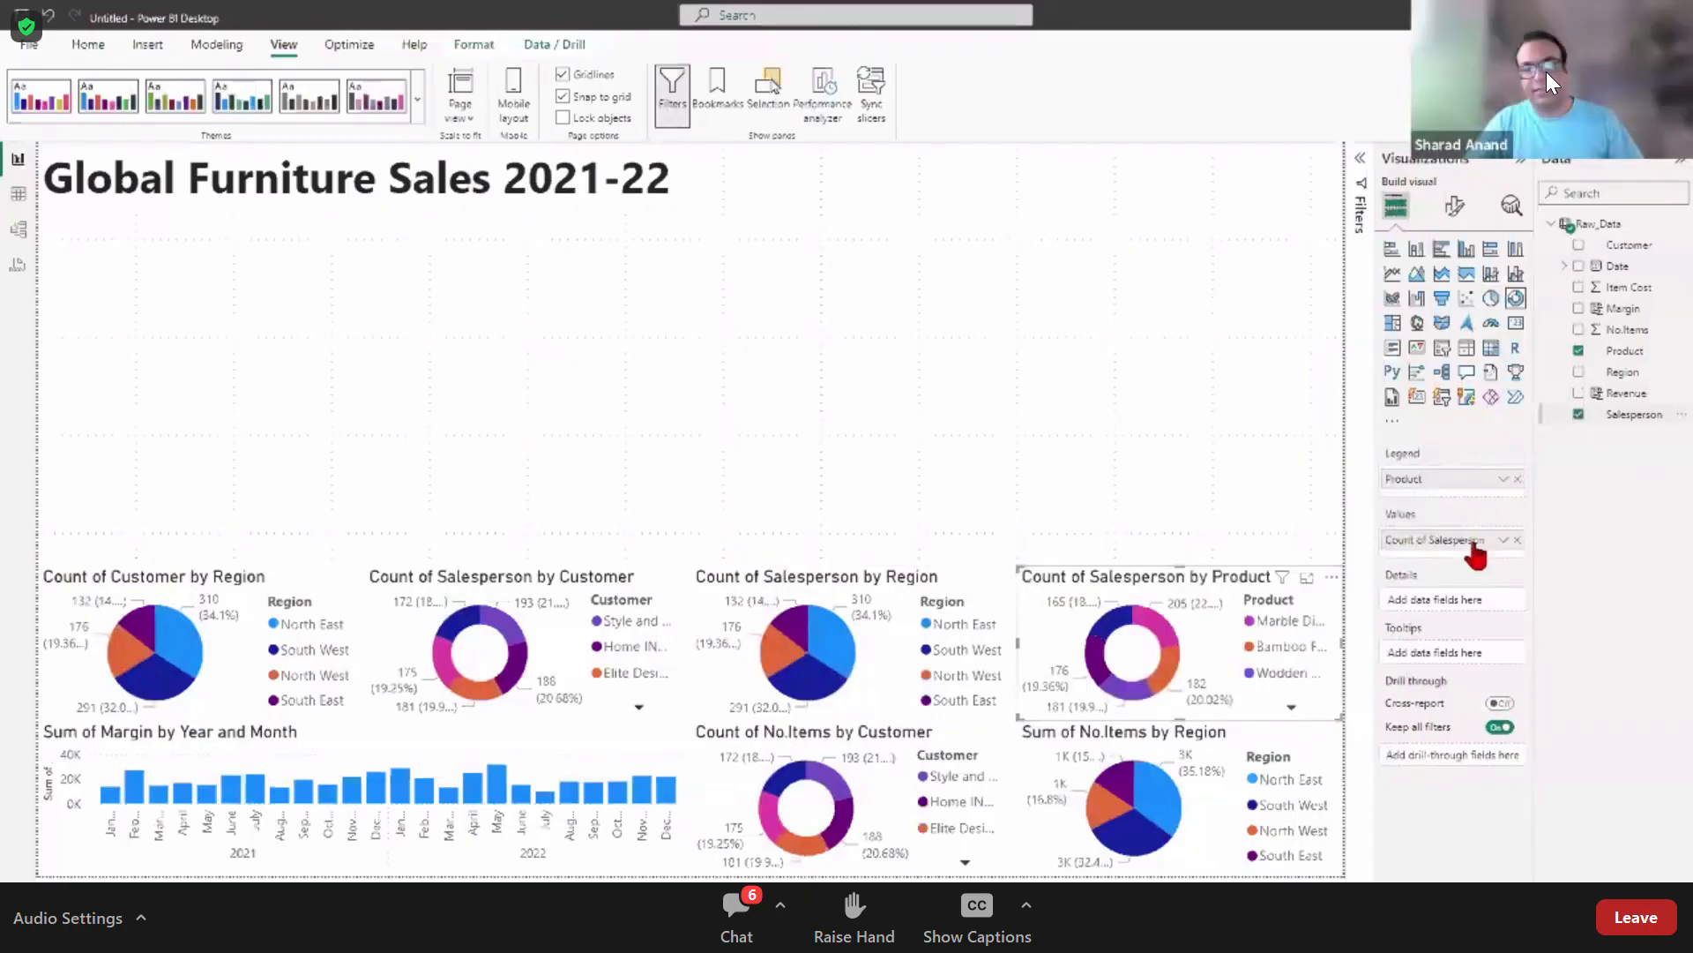
{"action": "left_click", "coordinate": [810, 489]}
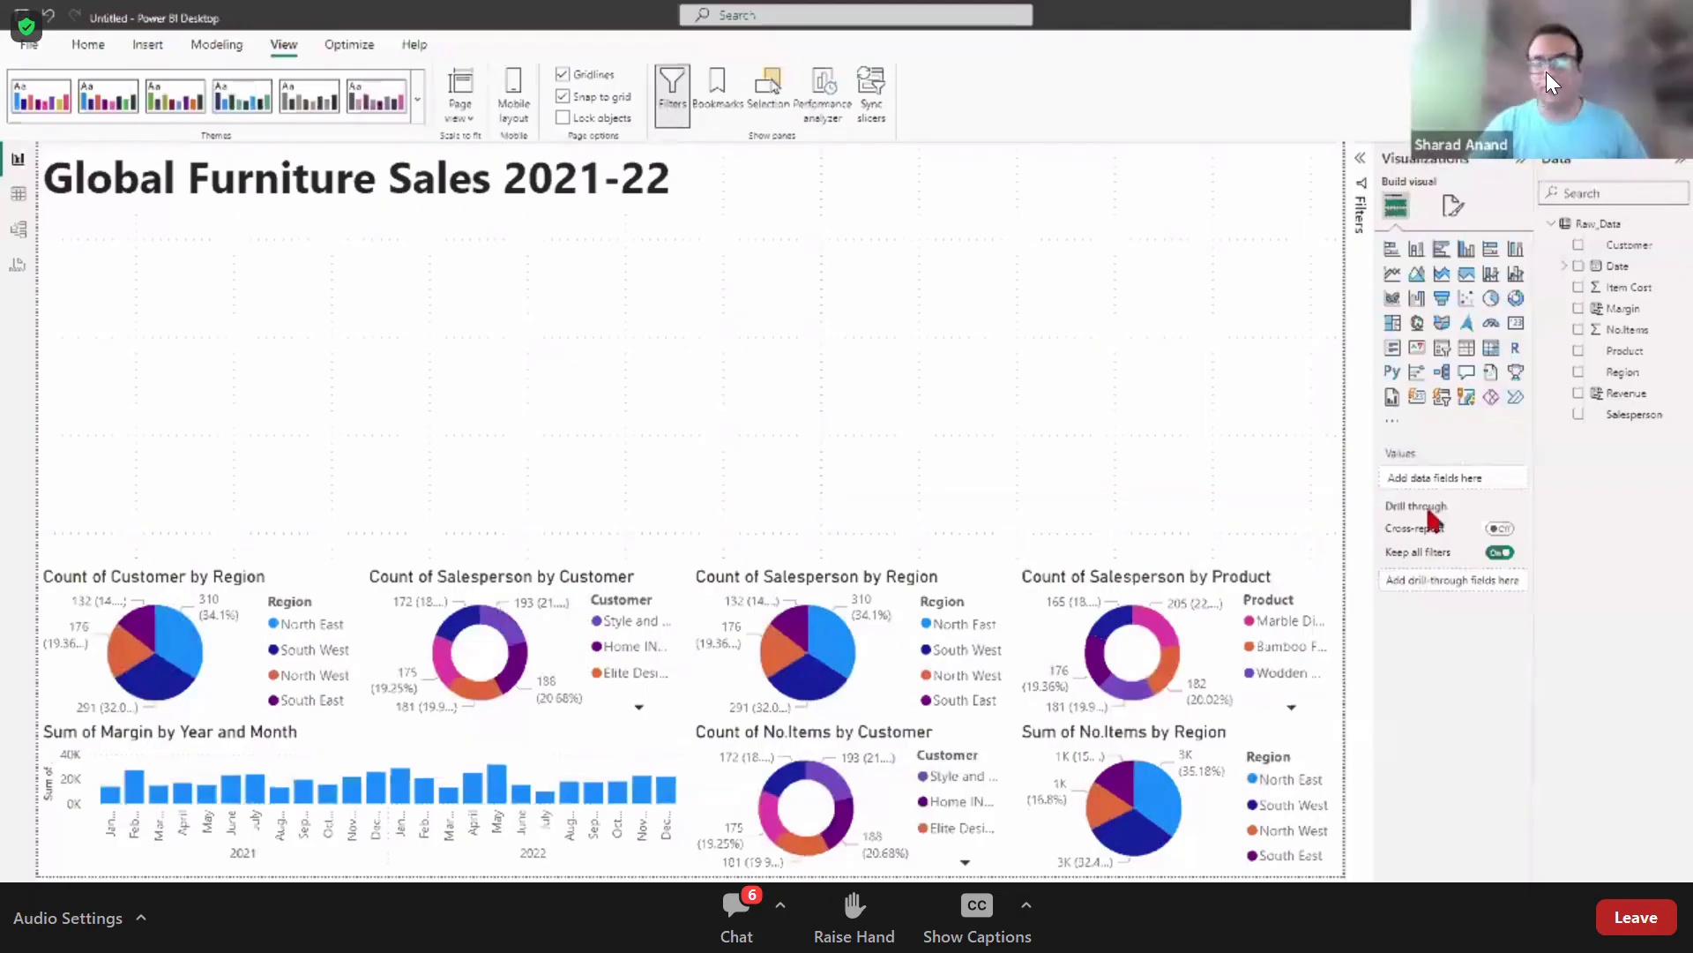
Step: Add a line and clustered column chart above the Salesperson by Region and Product charts, with Product x-axis, Revenue and Item Cost columns, No.Items line
{"action": "left_click", "coordinate": [287, 594]}
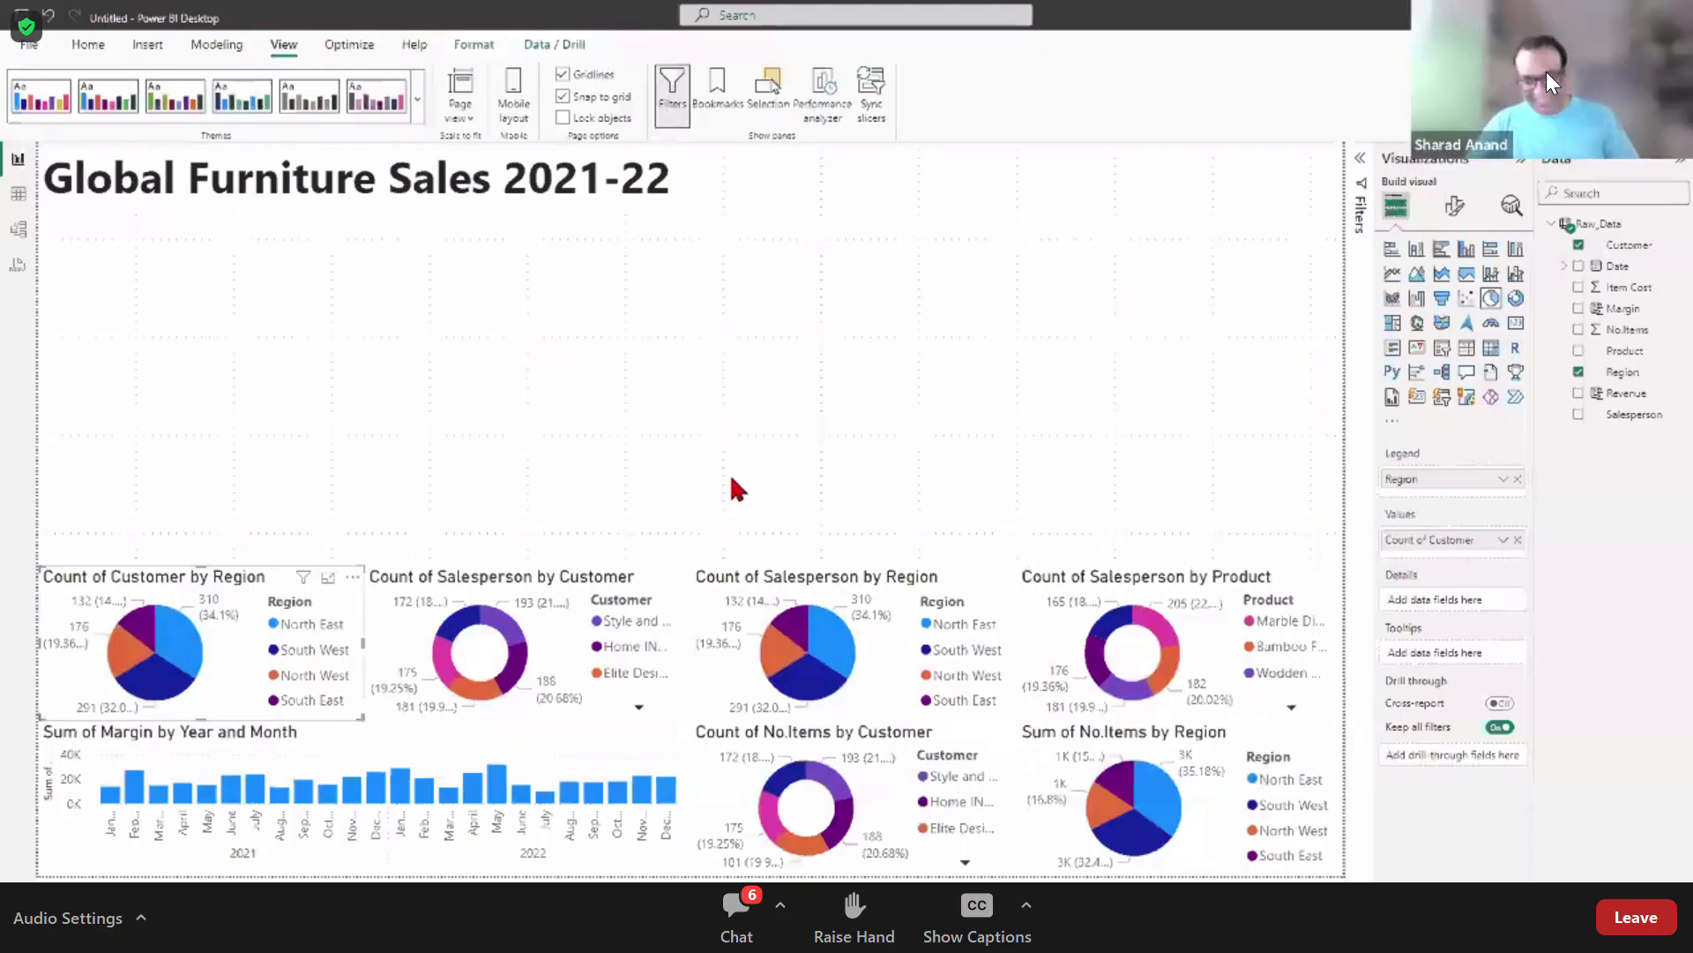
{"action": "left_click", "coordinate": [163, 443]}
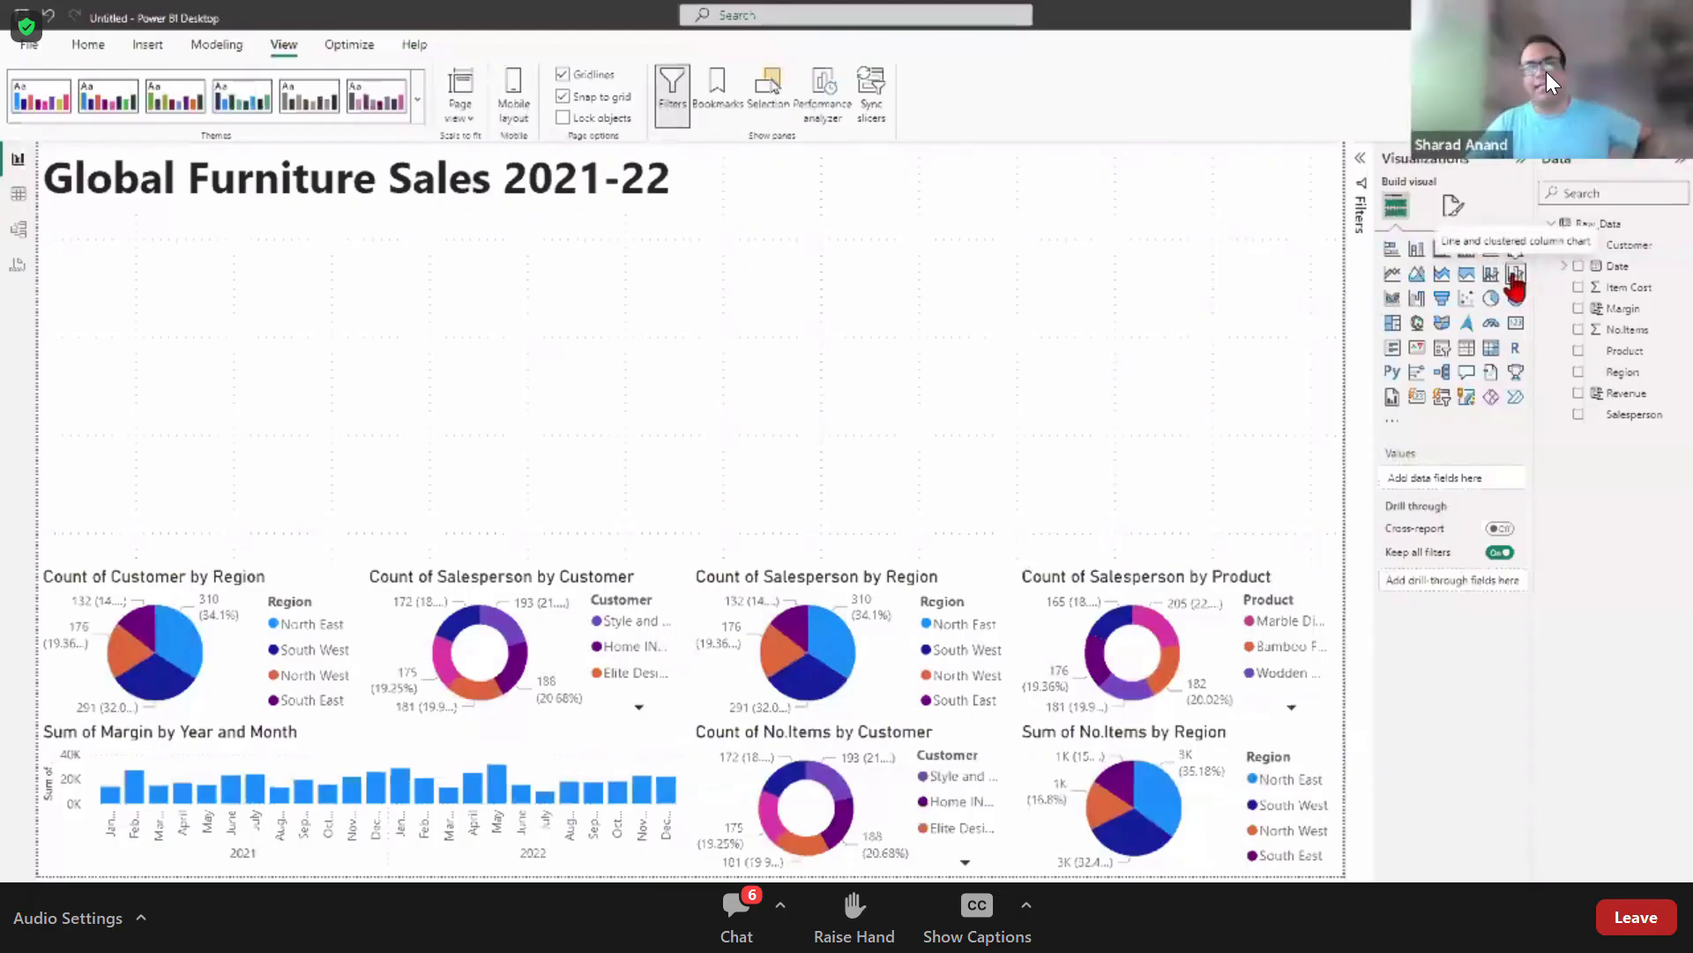
{"action": "left_click", "coordinate": [1515, 285]}
{"action": "left_click_drag", "start_coordinate": [918, 348], "coordinate": [1237, 436]}
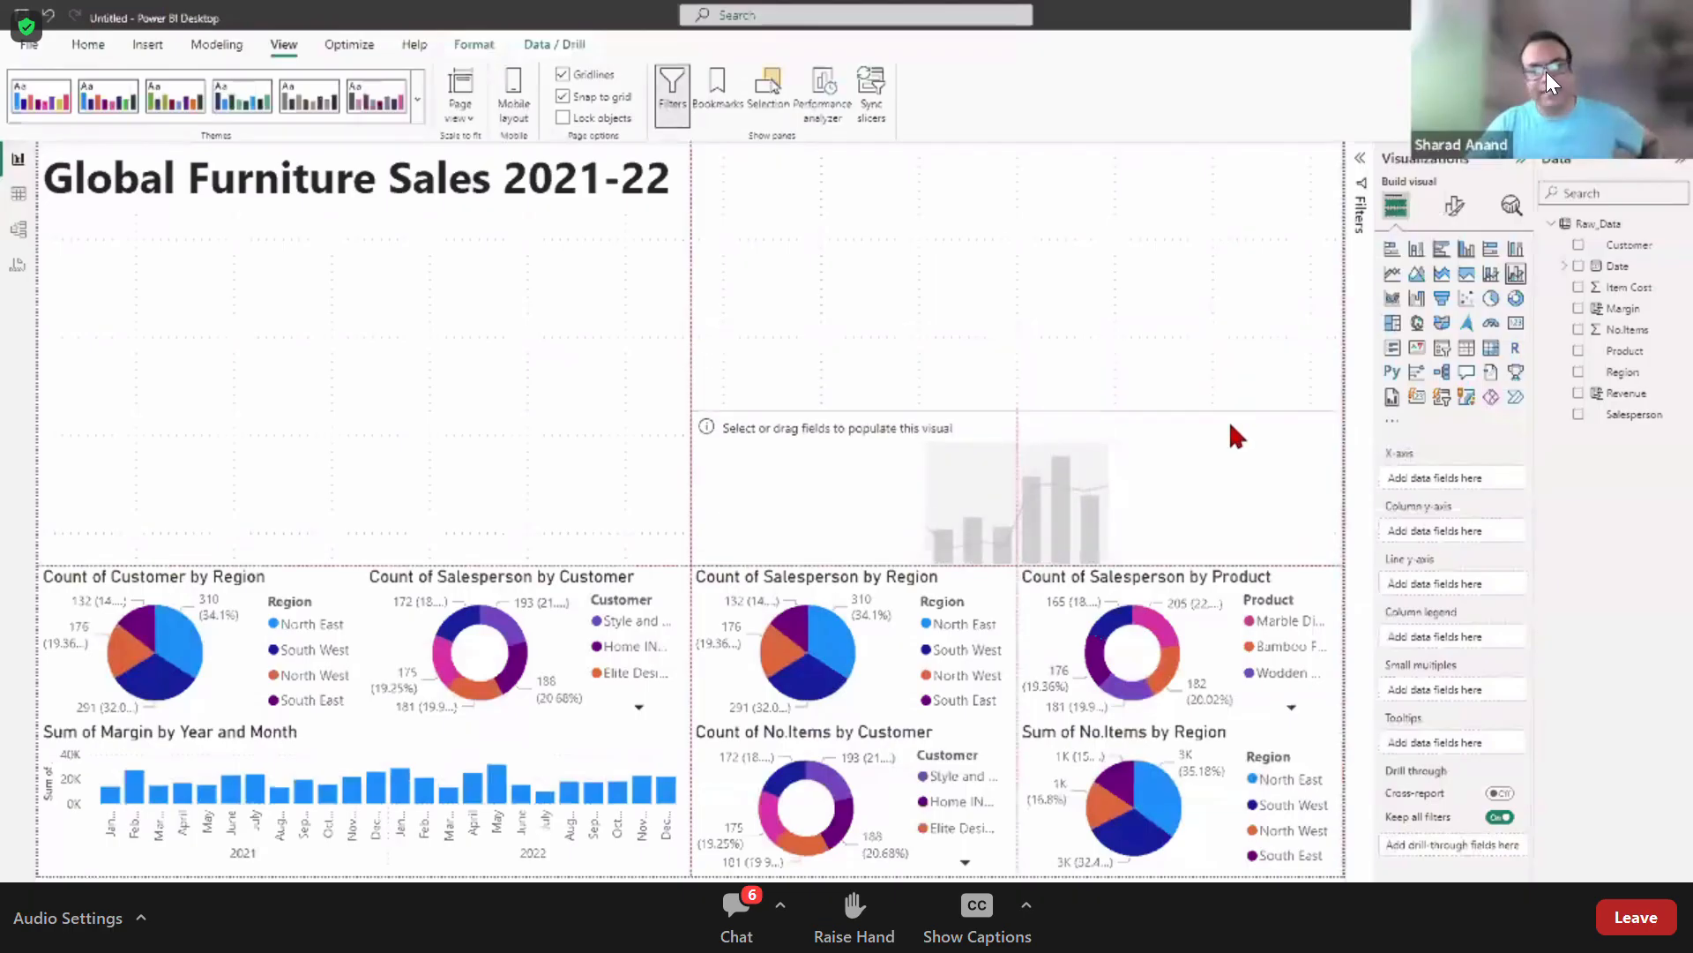
{"action": "left_click_drag", "start_coordinate": [1236, 436], "coordinate": [1236, 436]}
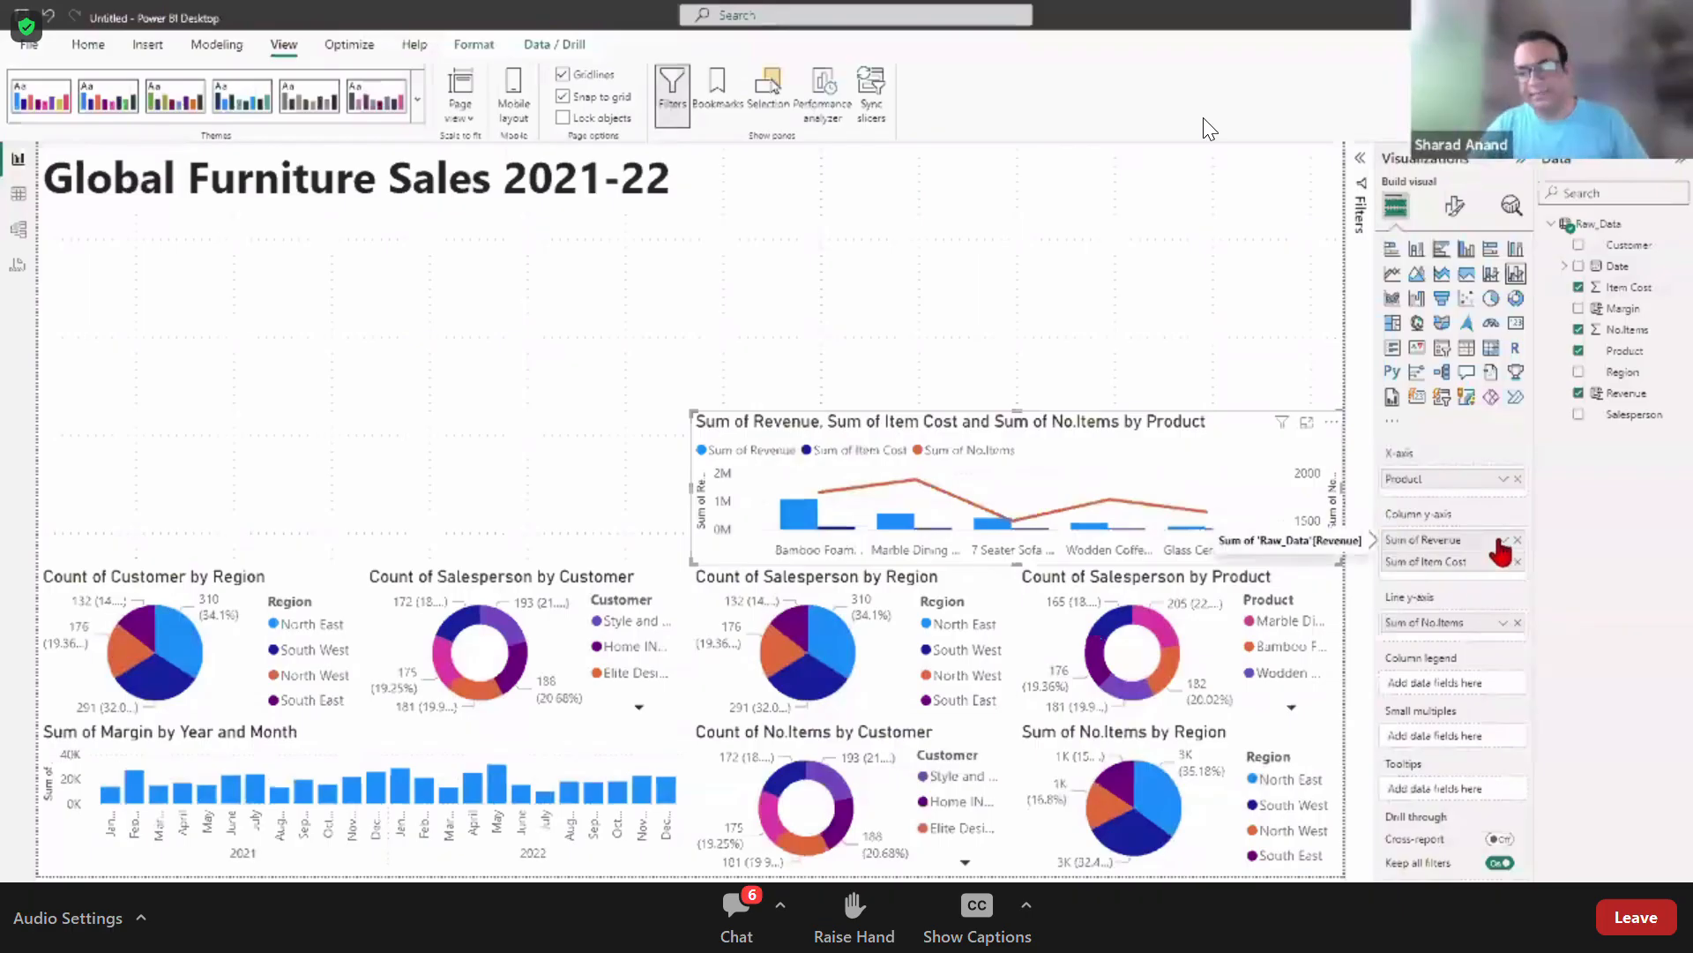
Step: Try showing the combo chart's Revenue columns as percent of grand total, and return them to no calculation
{"action": "left_click", "coordinate": [1502, 540]}
{"action": "mouse_move", "coordinate": [1588, 825]}
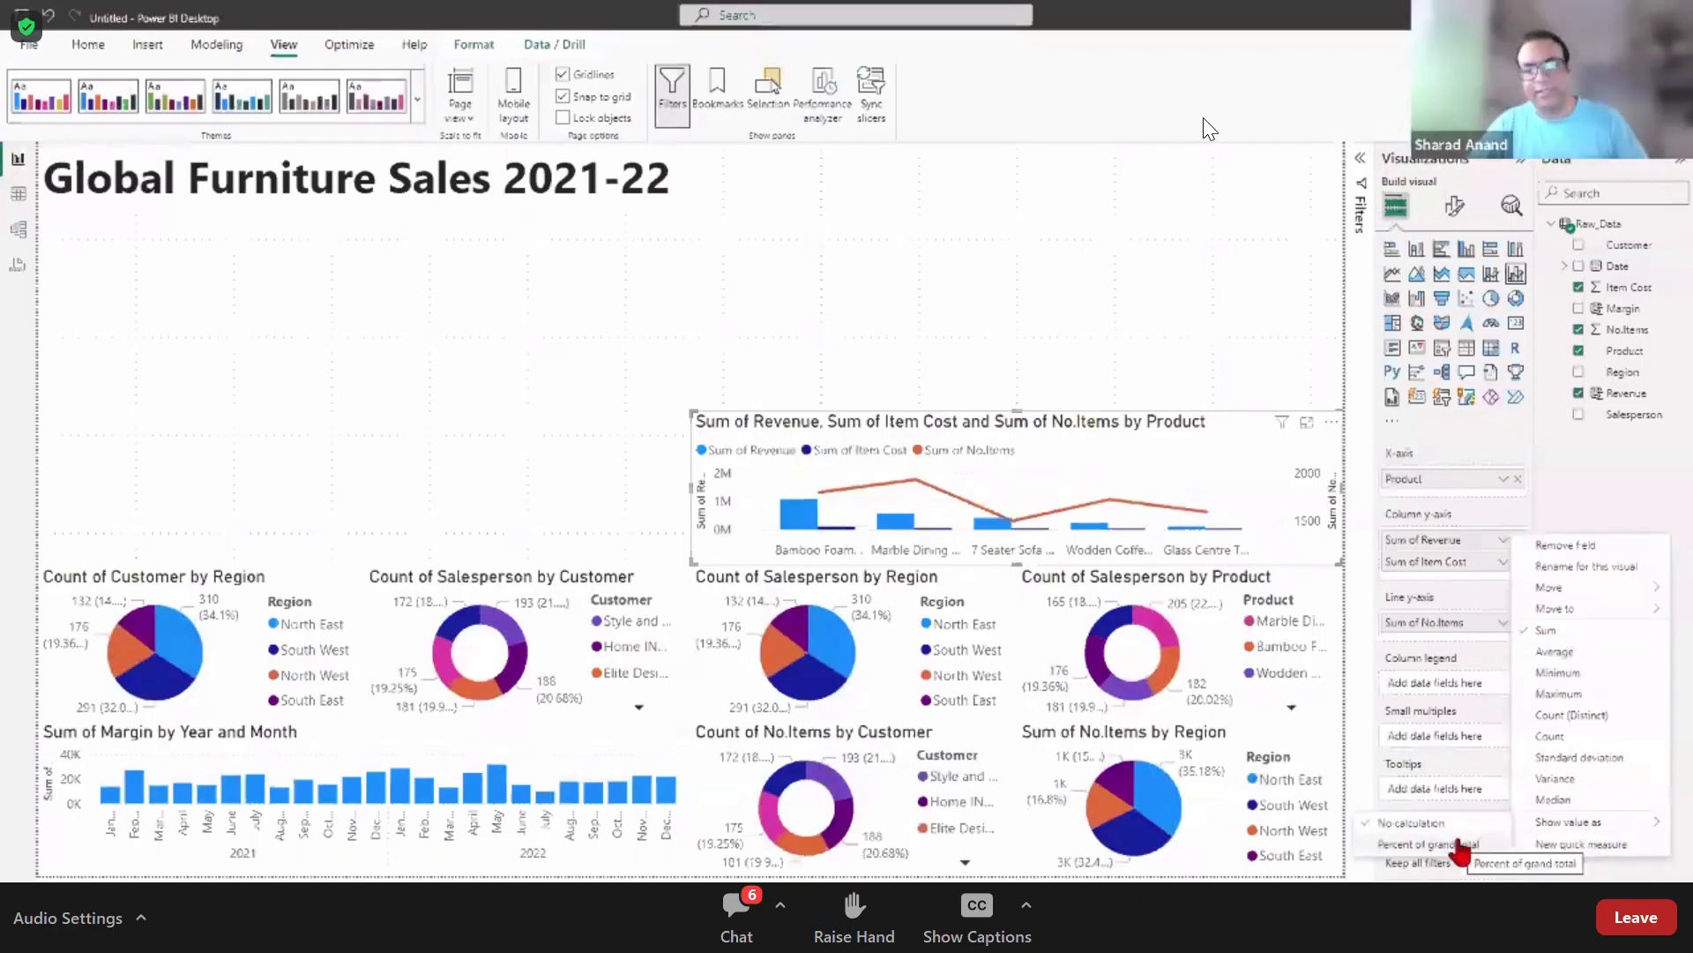
{"action": "left_click", "coordinate": [1457, 844]}
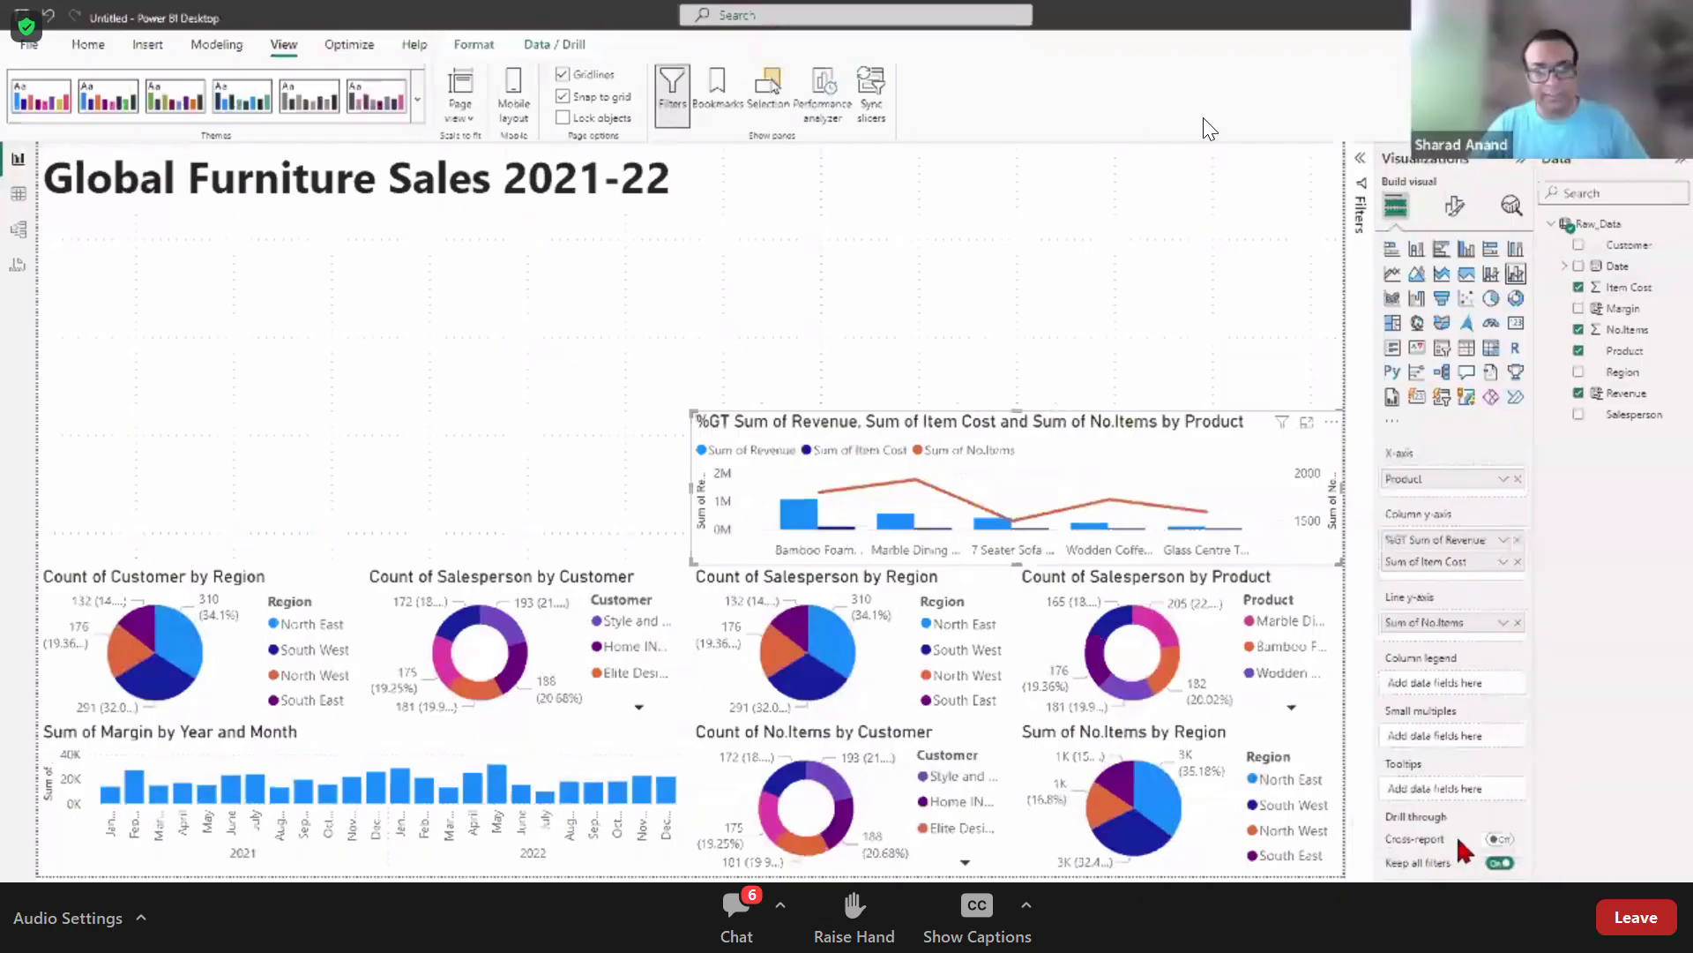
{"action": "left_click", "coordinate": [1503, 562]}
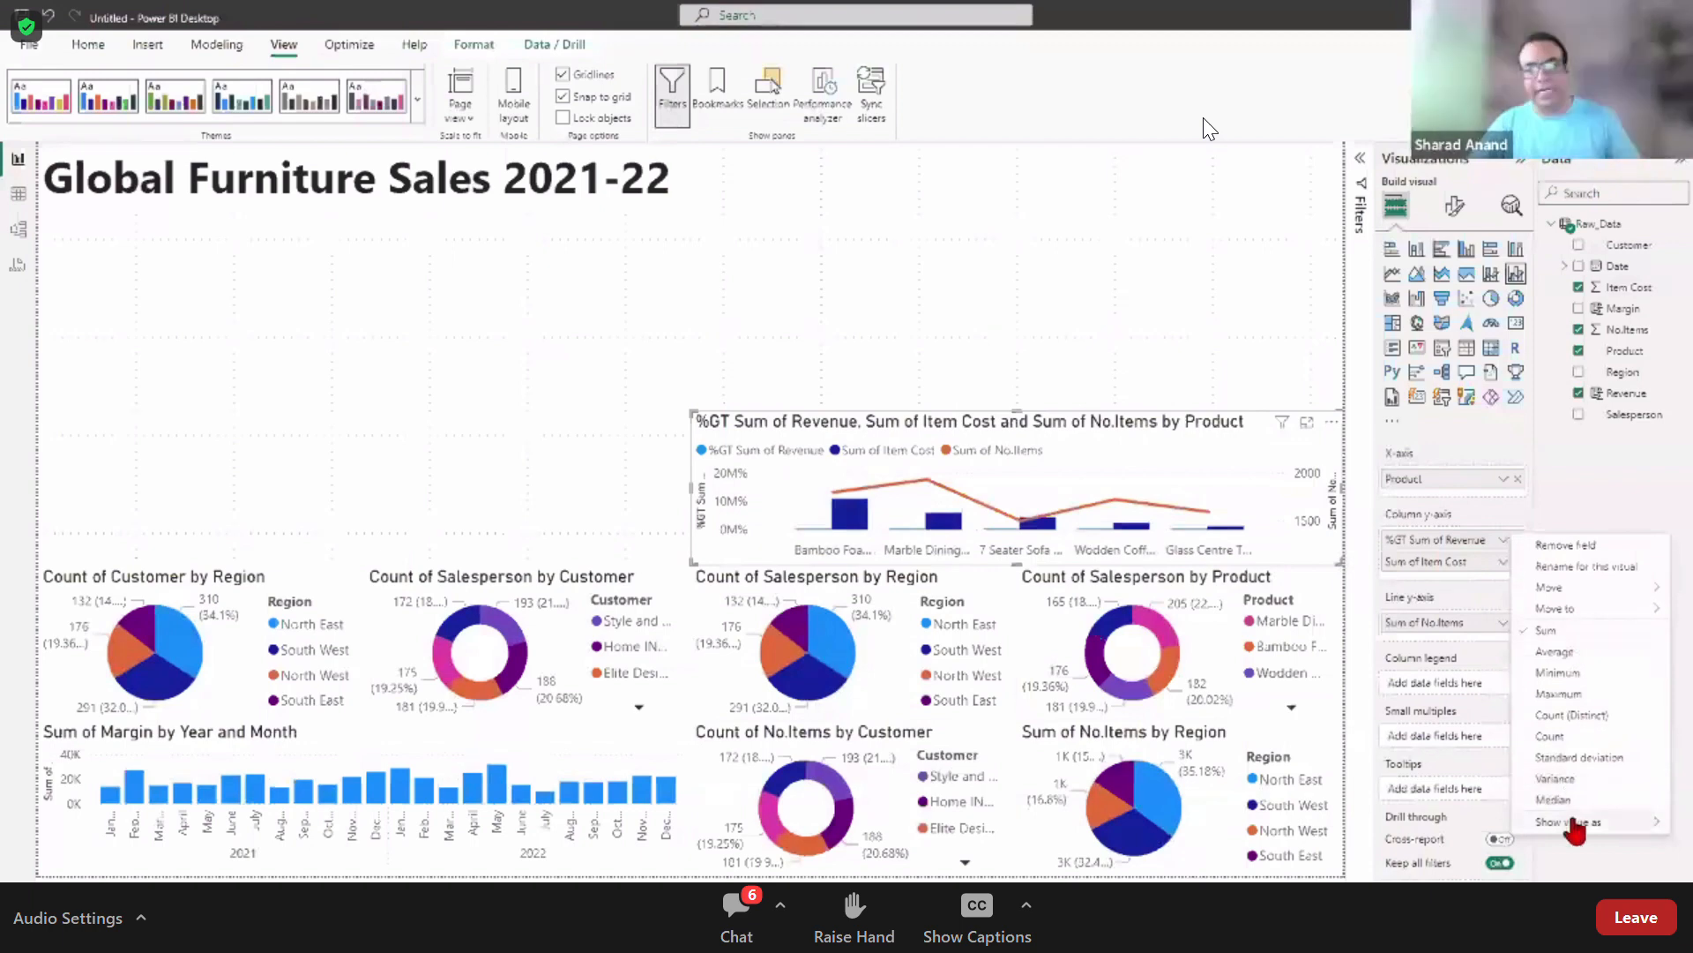
{"action": "mouse_move", "coordinate": [1573, 822]}
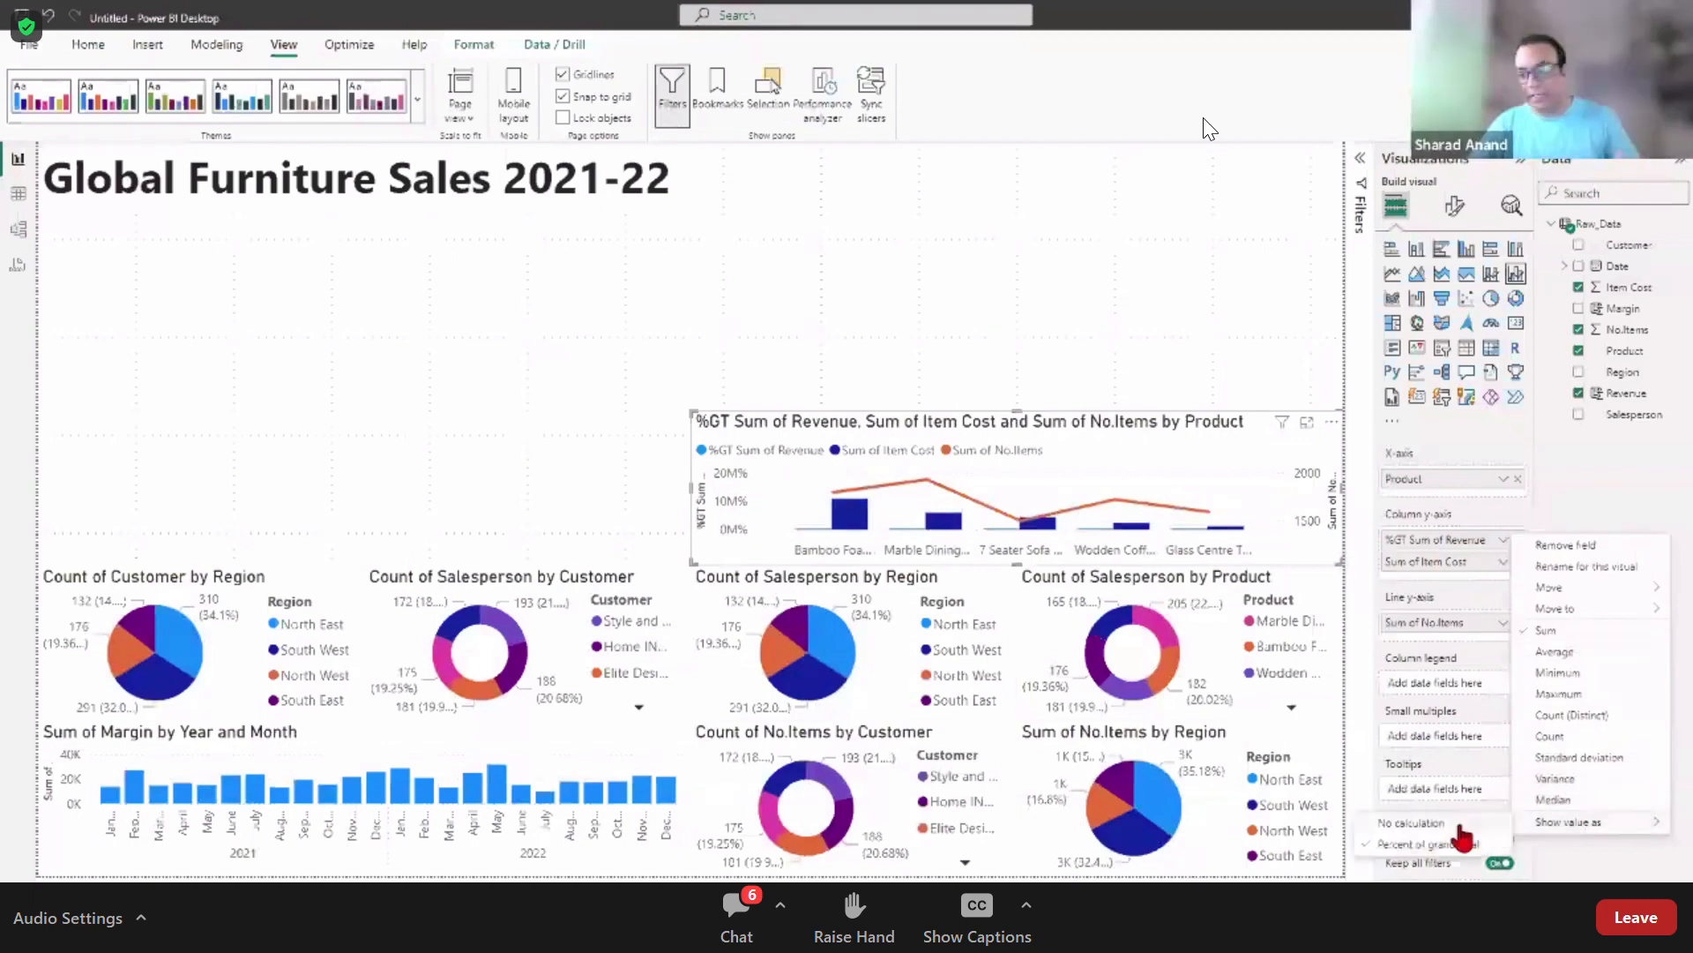
{"action": "left_click", "coordinate": [1459, 825]}
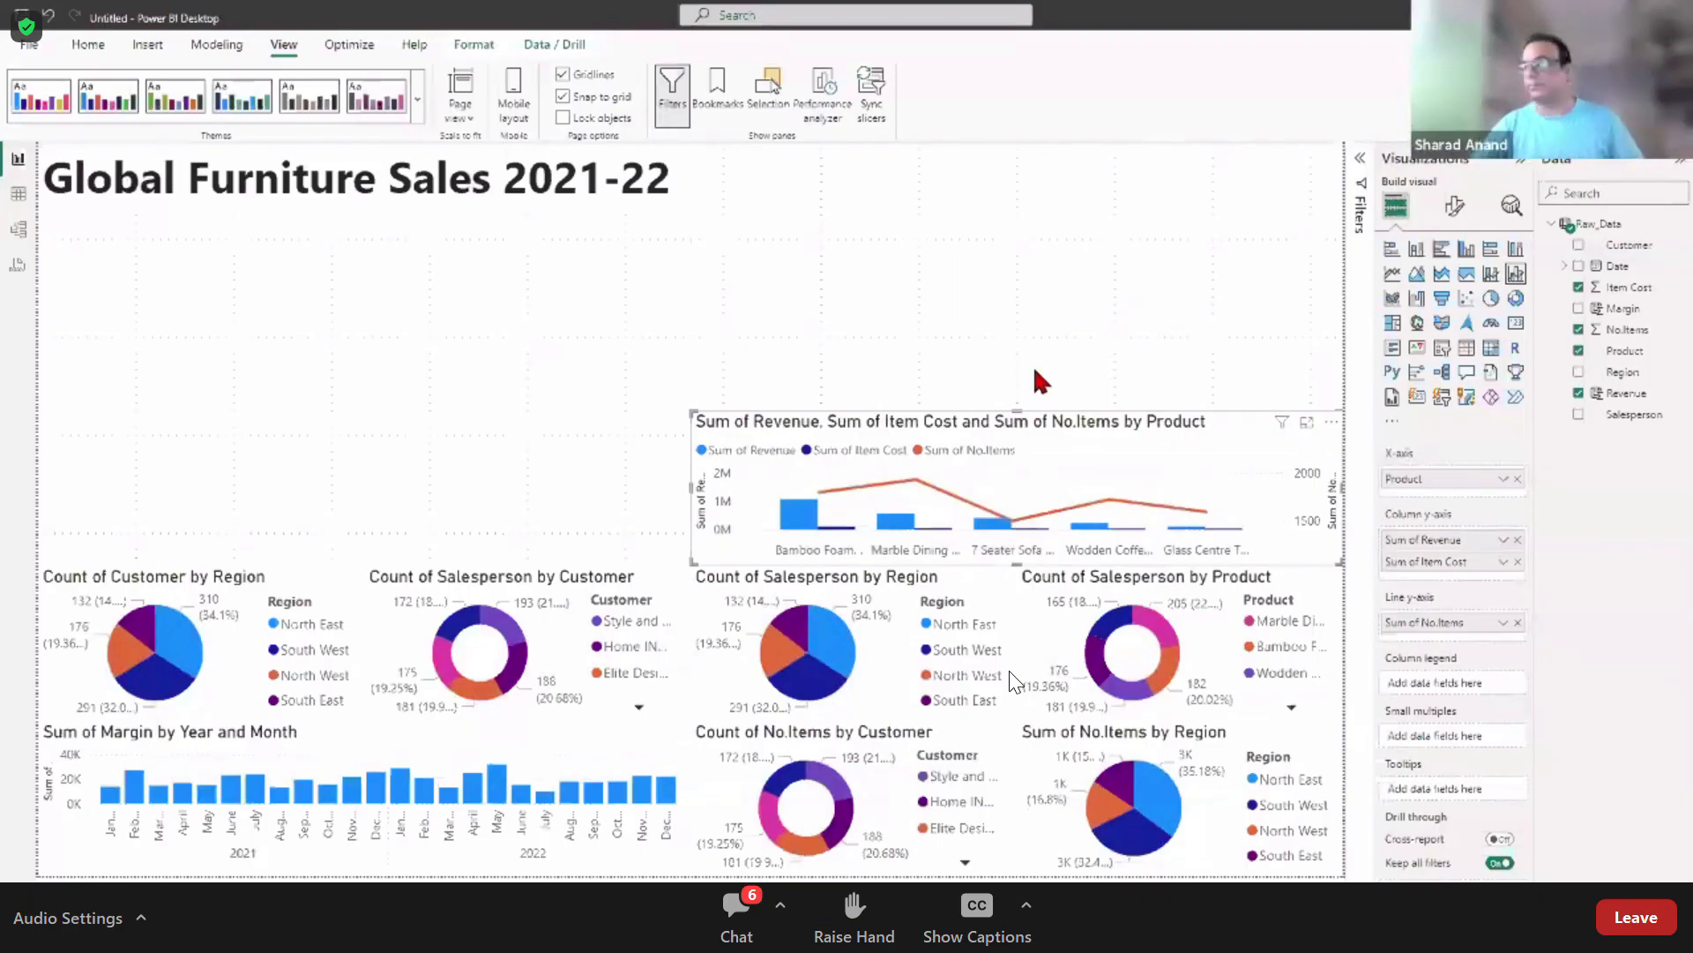
{"action": "left_click", "coordinate": [1035, 372]}
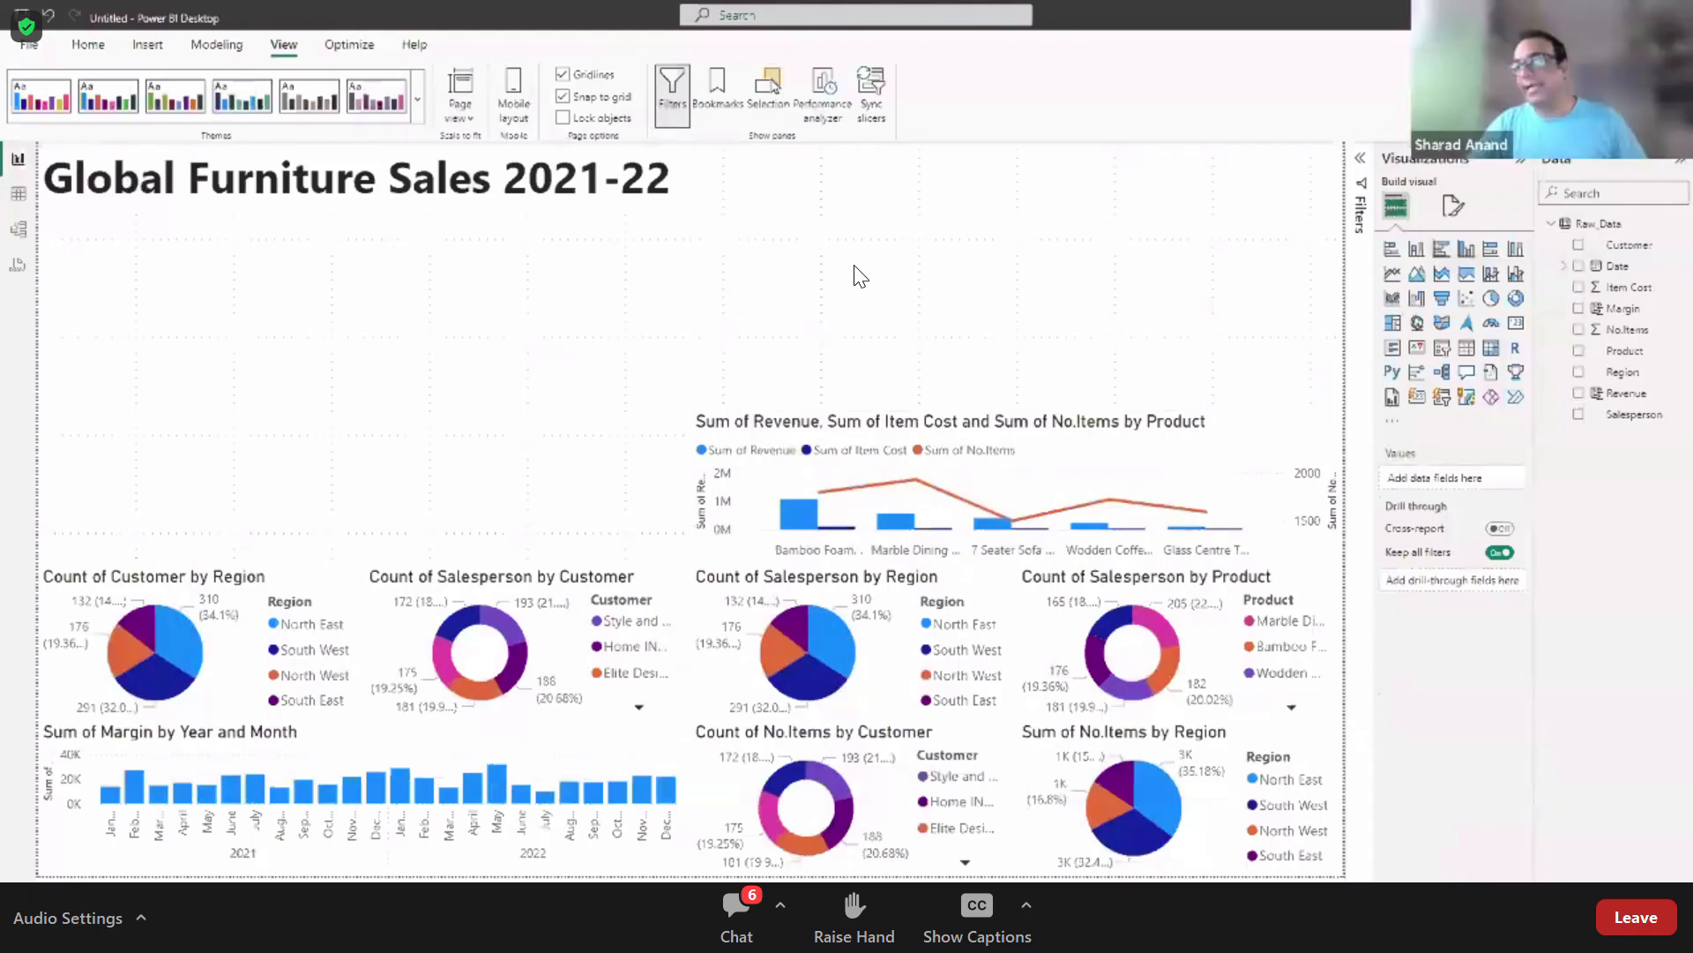
Step: Add a slicer on the Customer field in the blank area below the report title
{"action": "left_click", "coordinate": [1186, 430]}
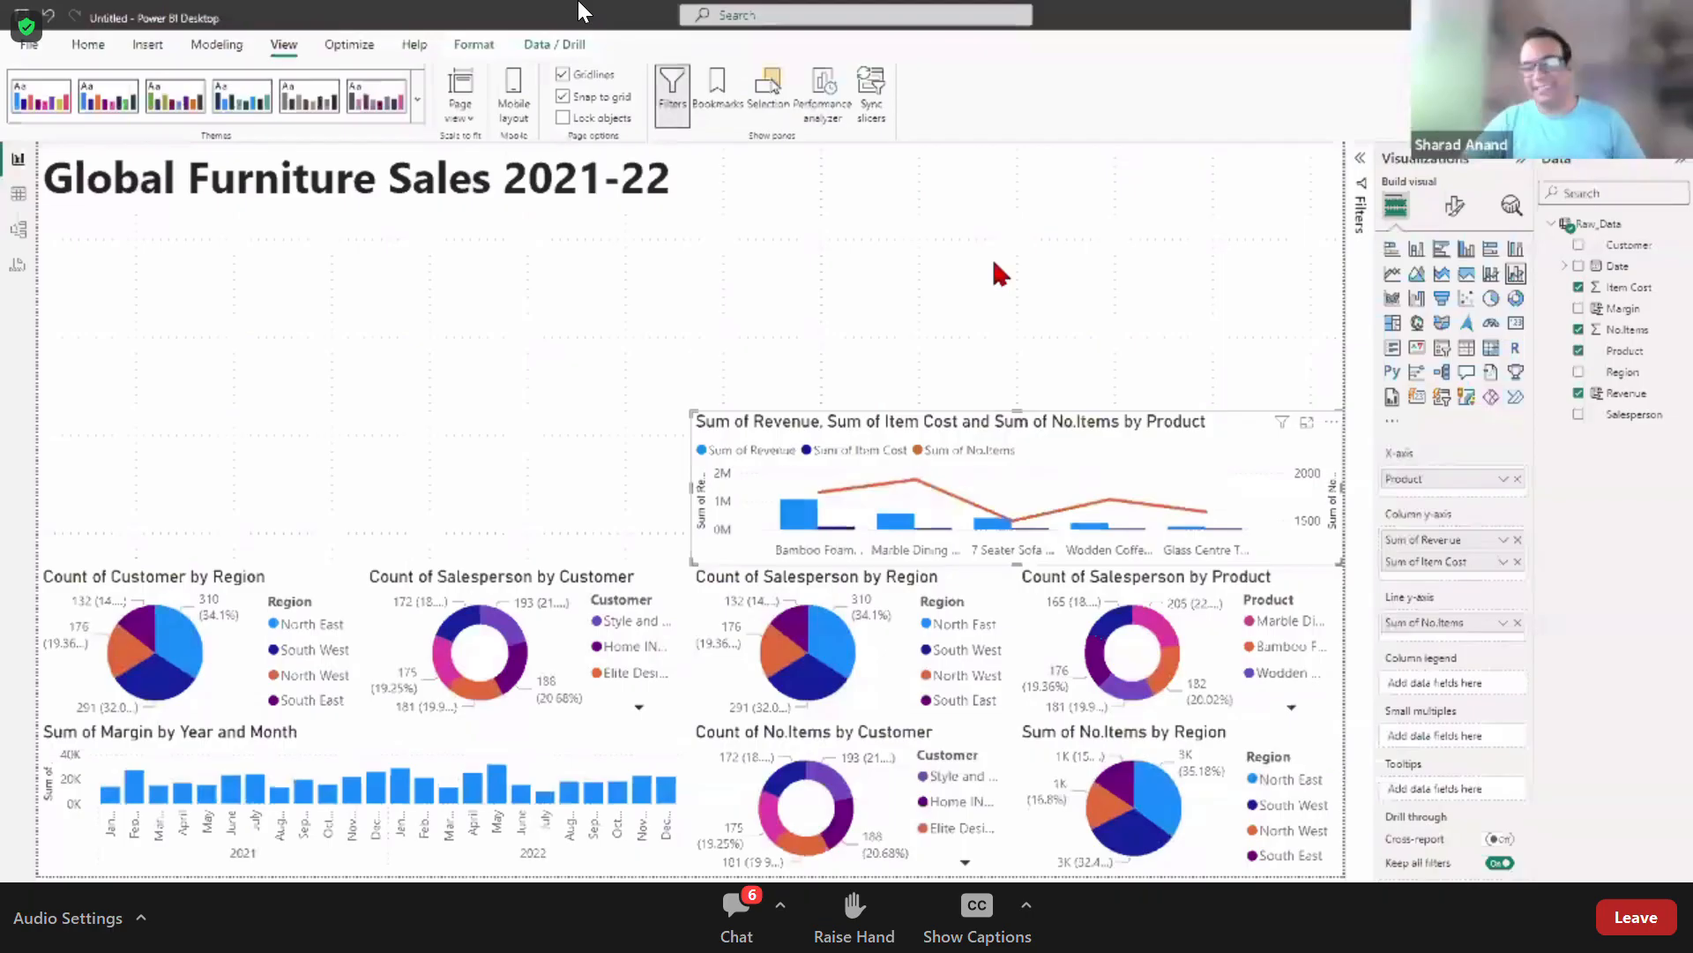
{"action": "left_click", "coordinate": [918, 261]}
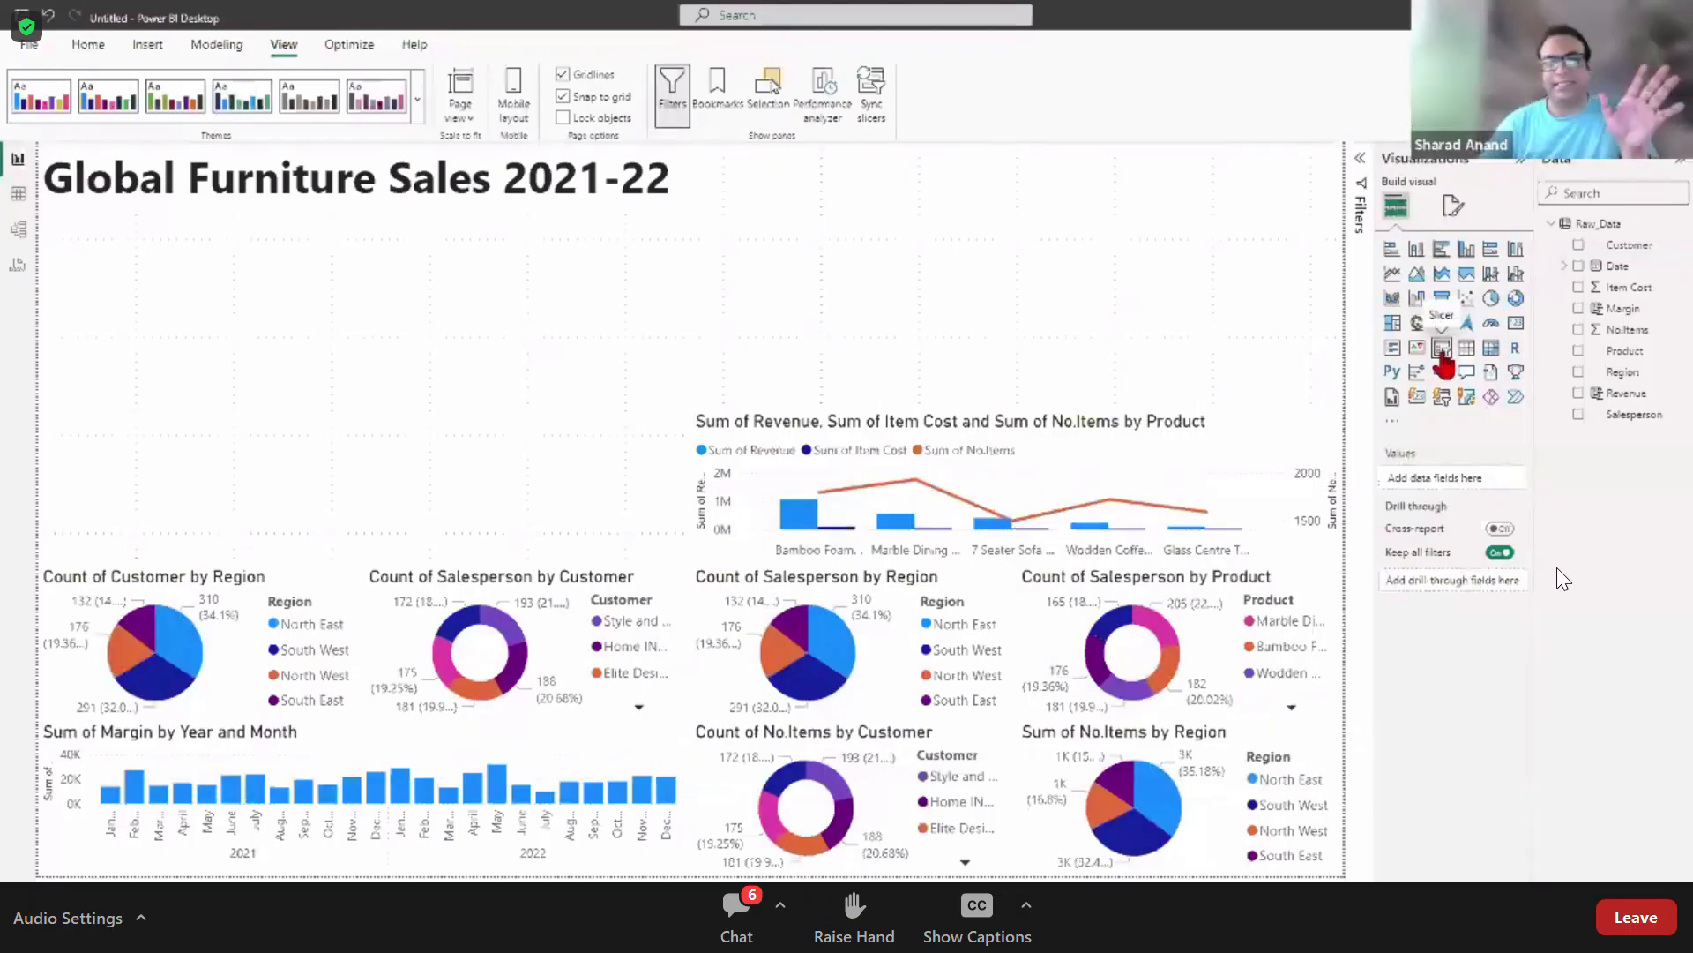
{"action": "left_click", "coordinate": [1442, 349]}
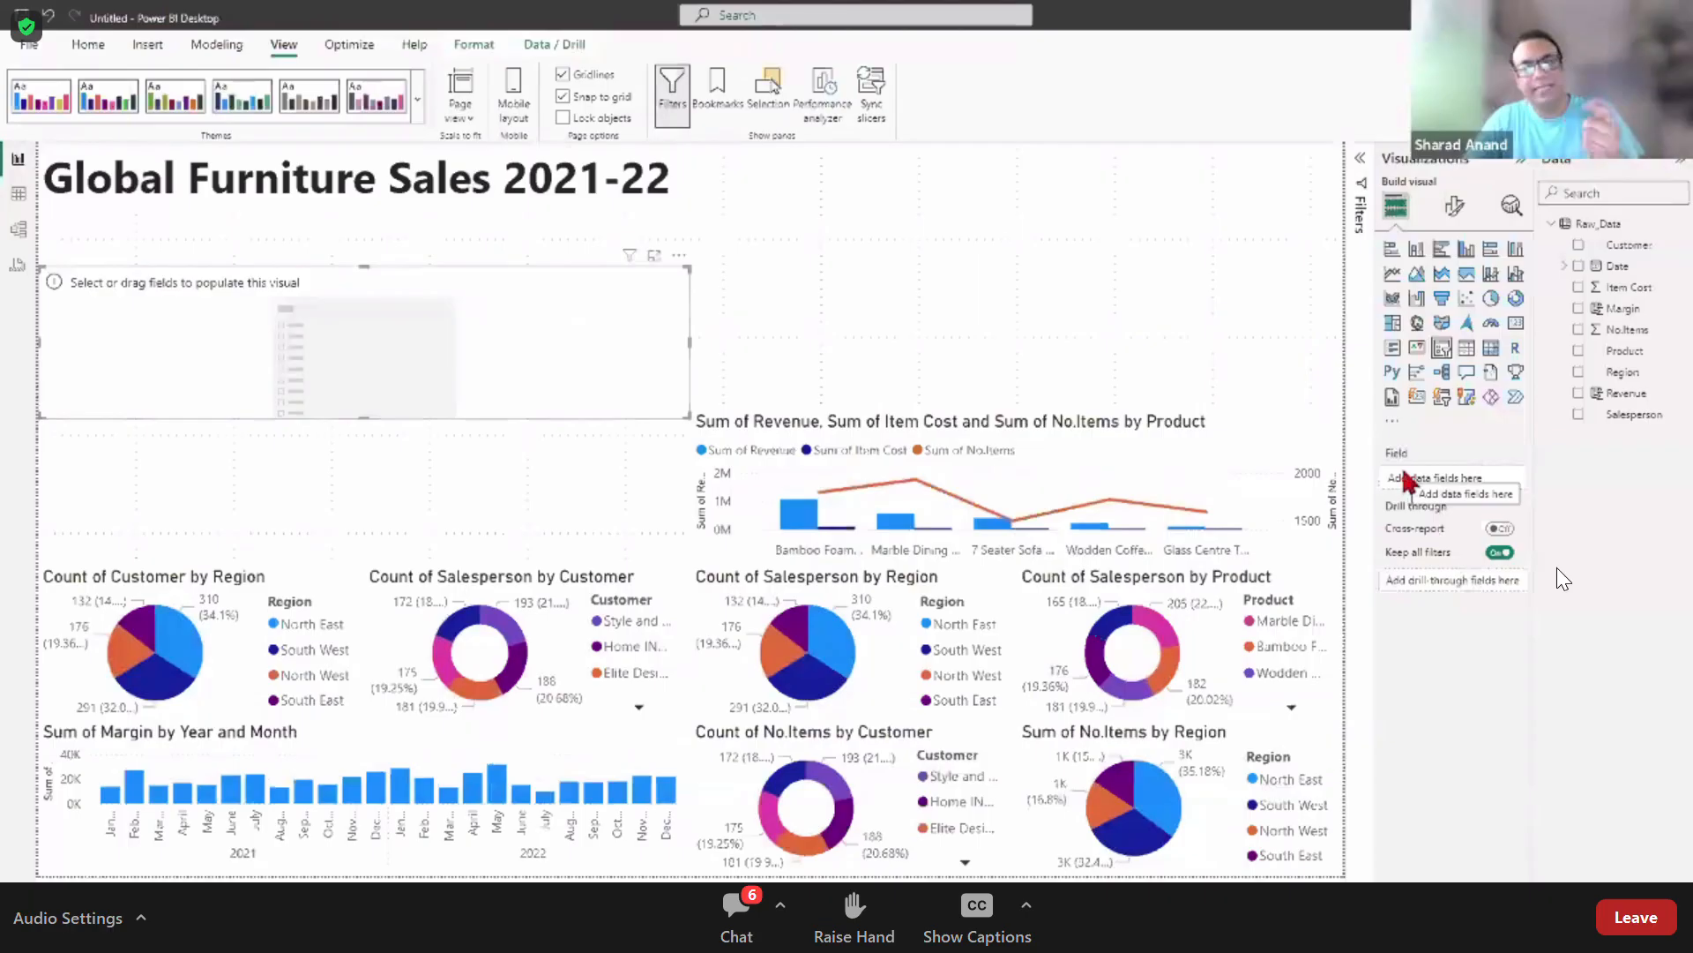
{"action": "left_click_drag", "start_coordinate": [1632, 245], "coordinate": [1484, 485]}
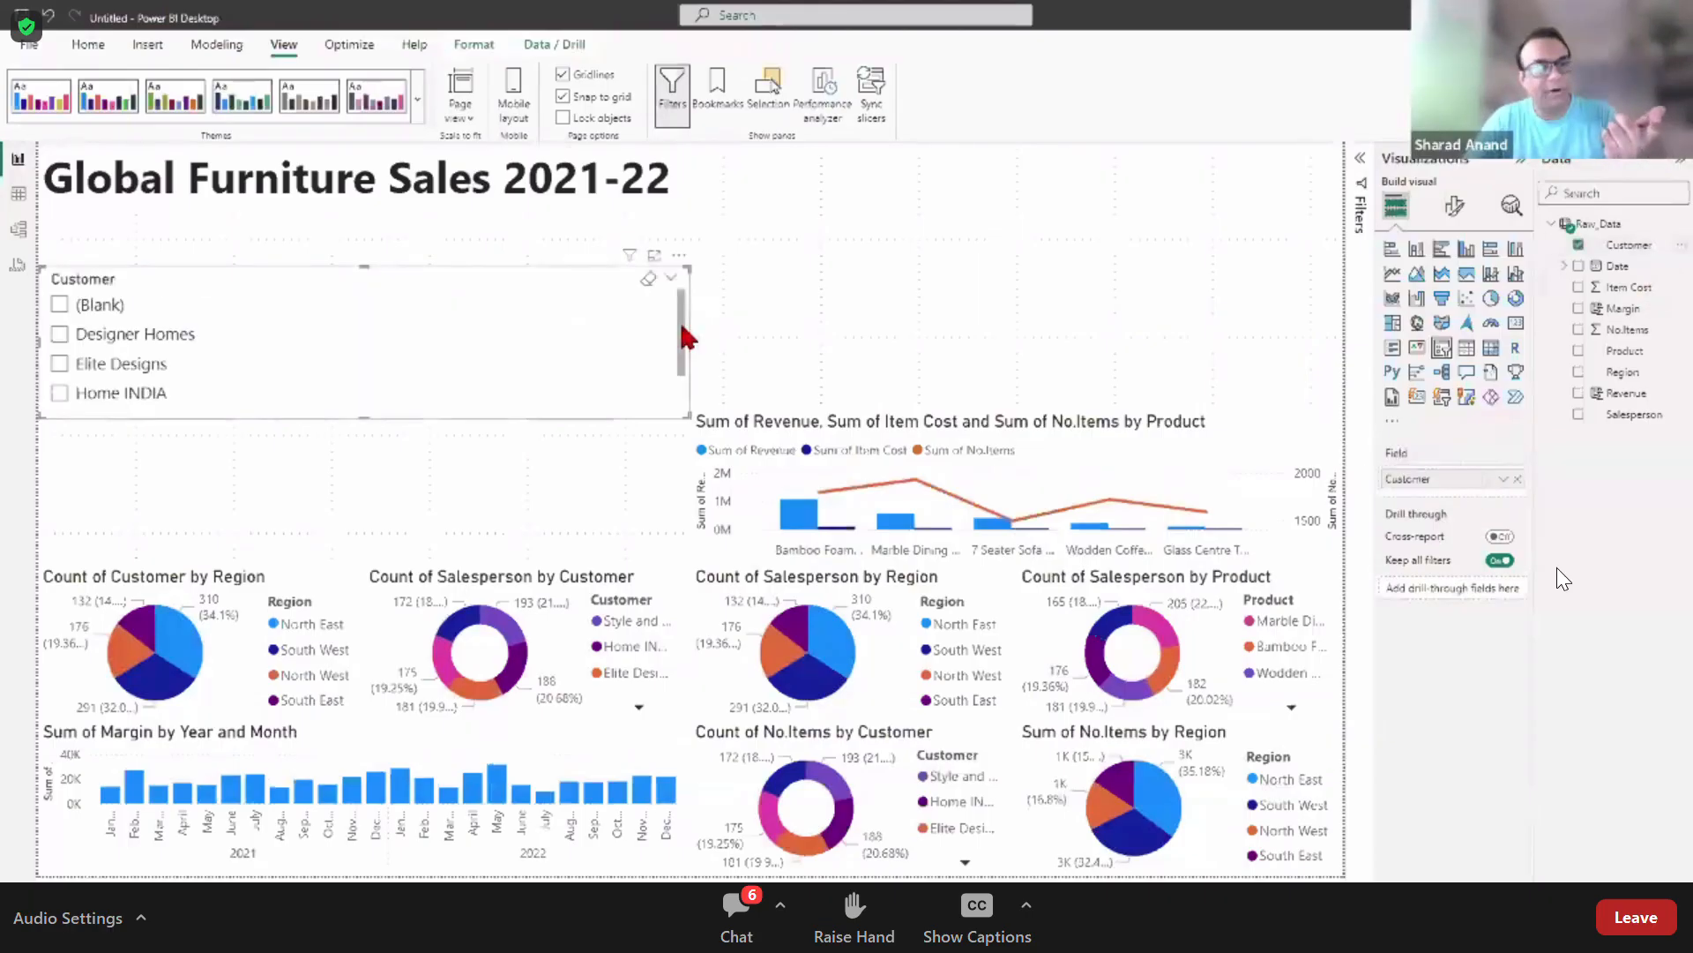
{"action": "left_click_drag", "start_coordinate": [683, 336], "coordinate": [674, 408]}
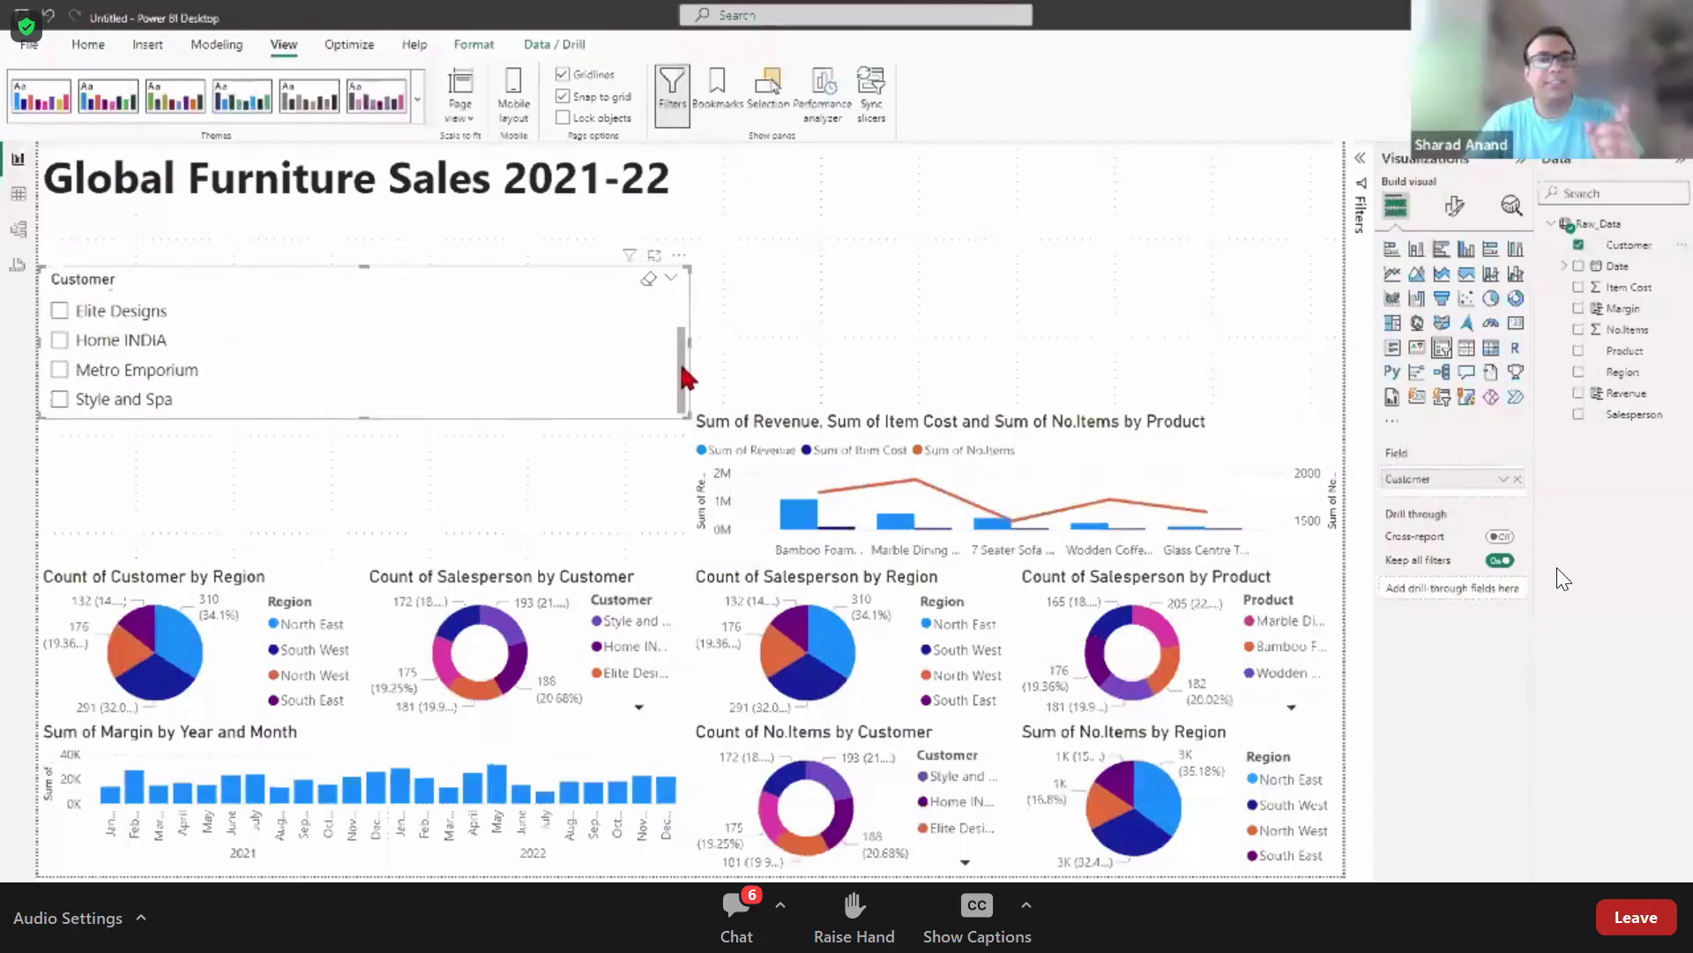
{"action": "left_click_drag", "start_coordinate": [682, 369], "coordinate": [685, 300]}
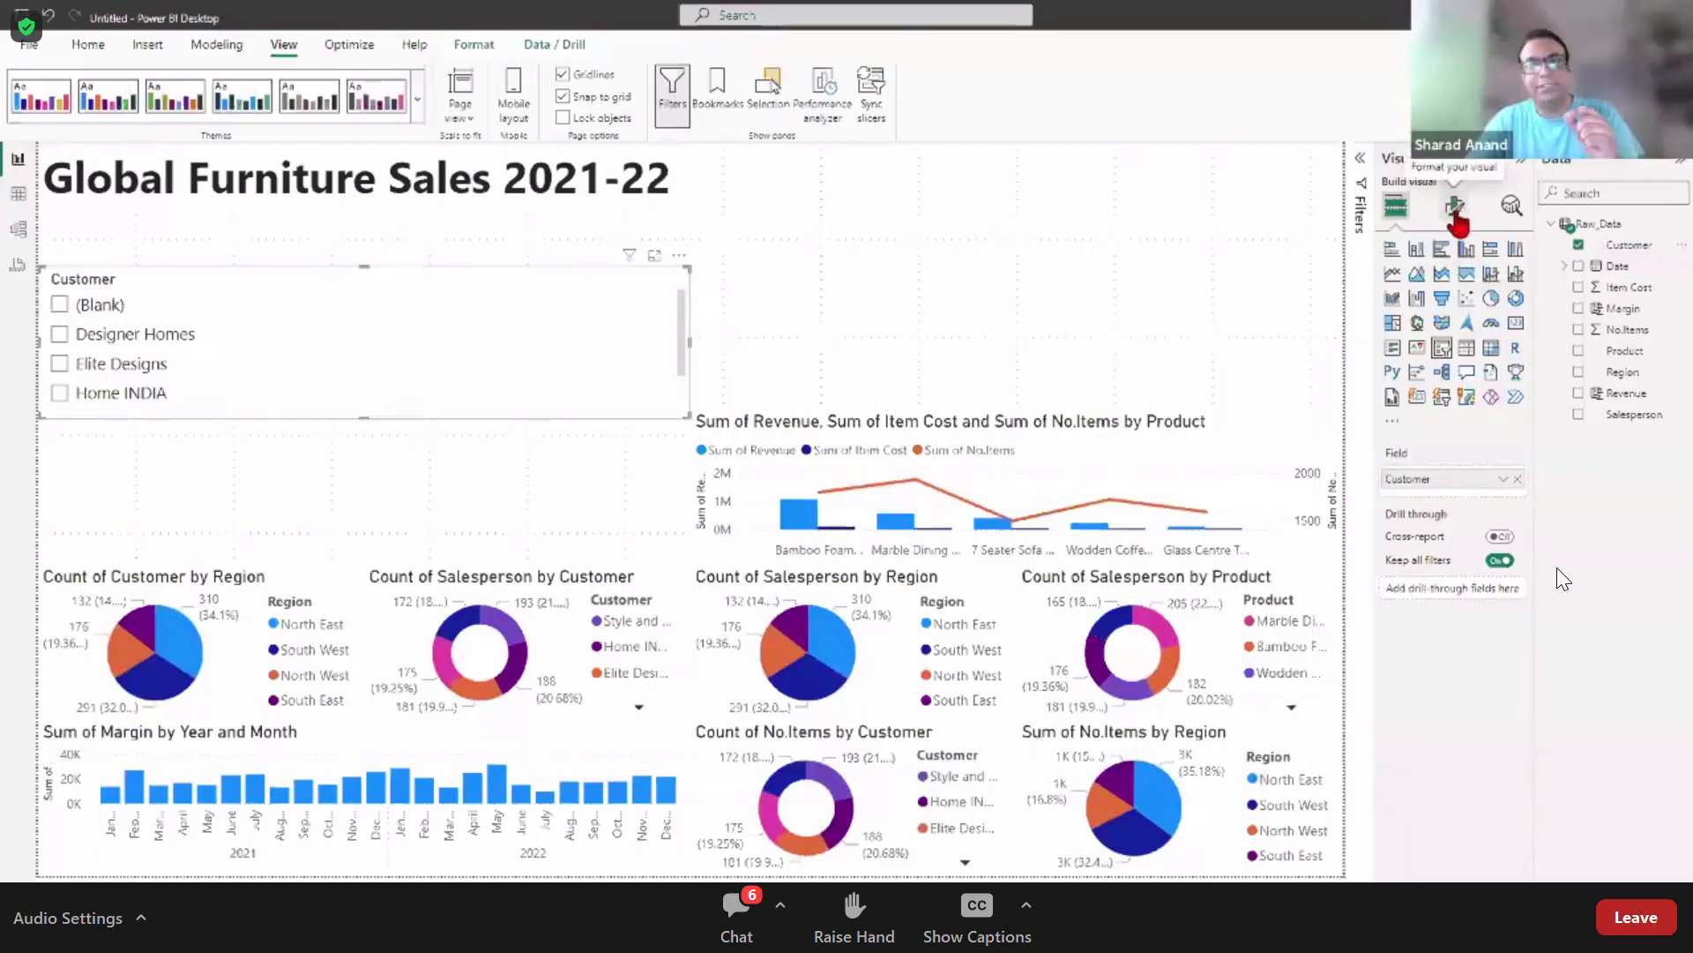
Step: Set the Customer slicer's style to Dropdown
{"action": "left_click", "coordinate": [1455, 208]}
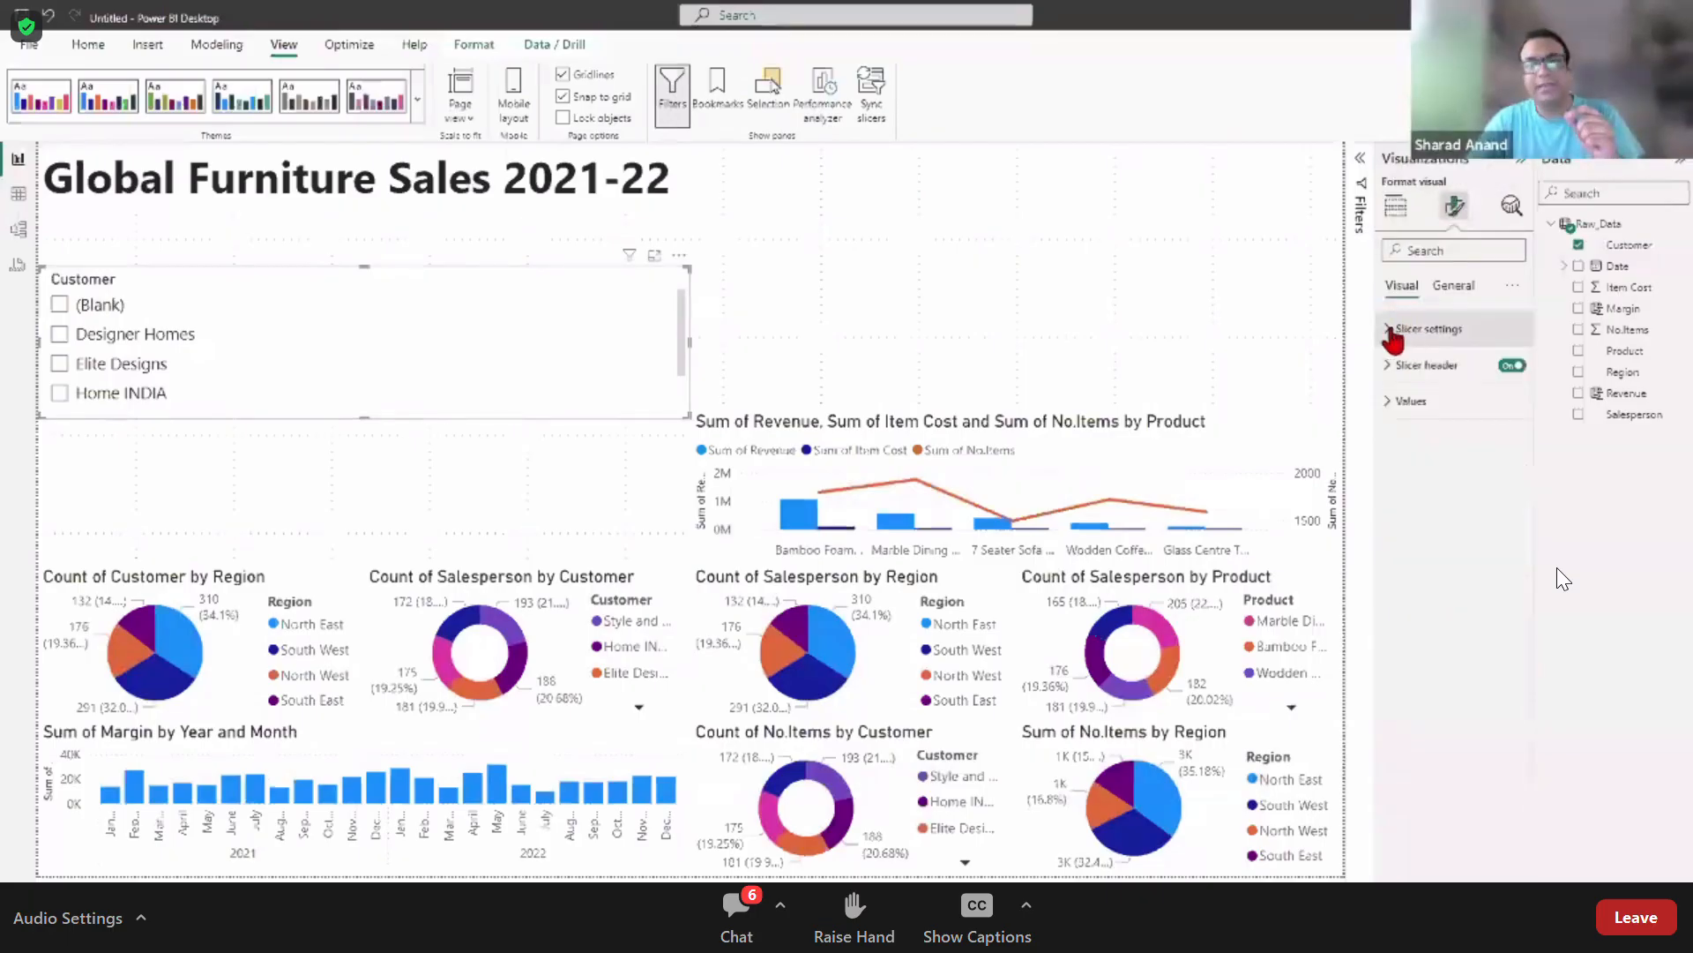
{"action": "left_click", "coordinate": [1392, 329]}
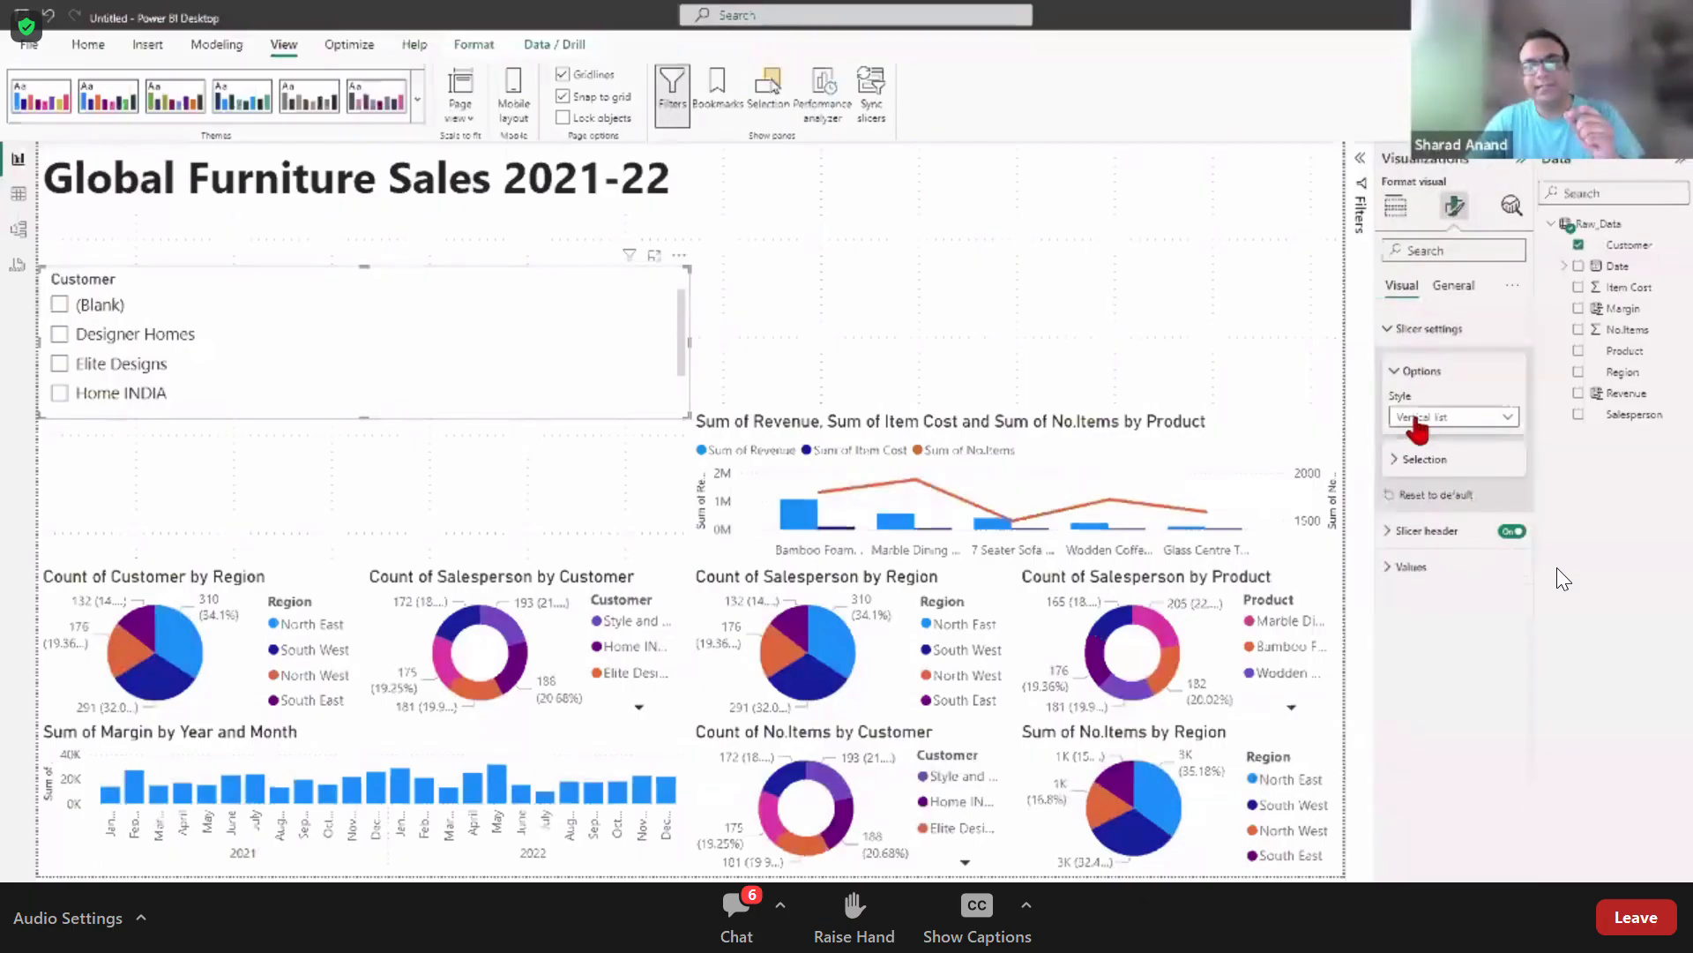
{"action": "left_click", "coordinate": [1447, 418]}
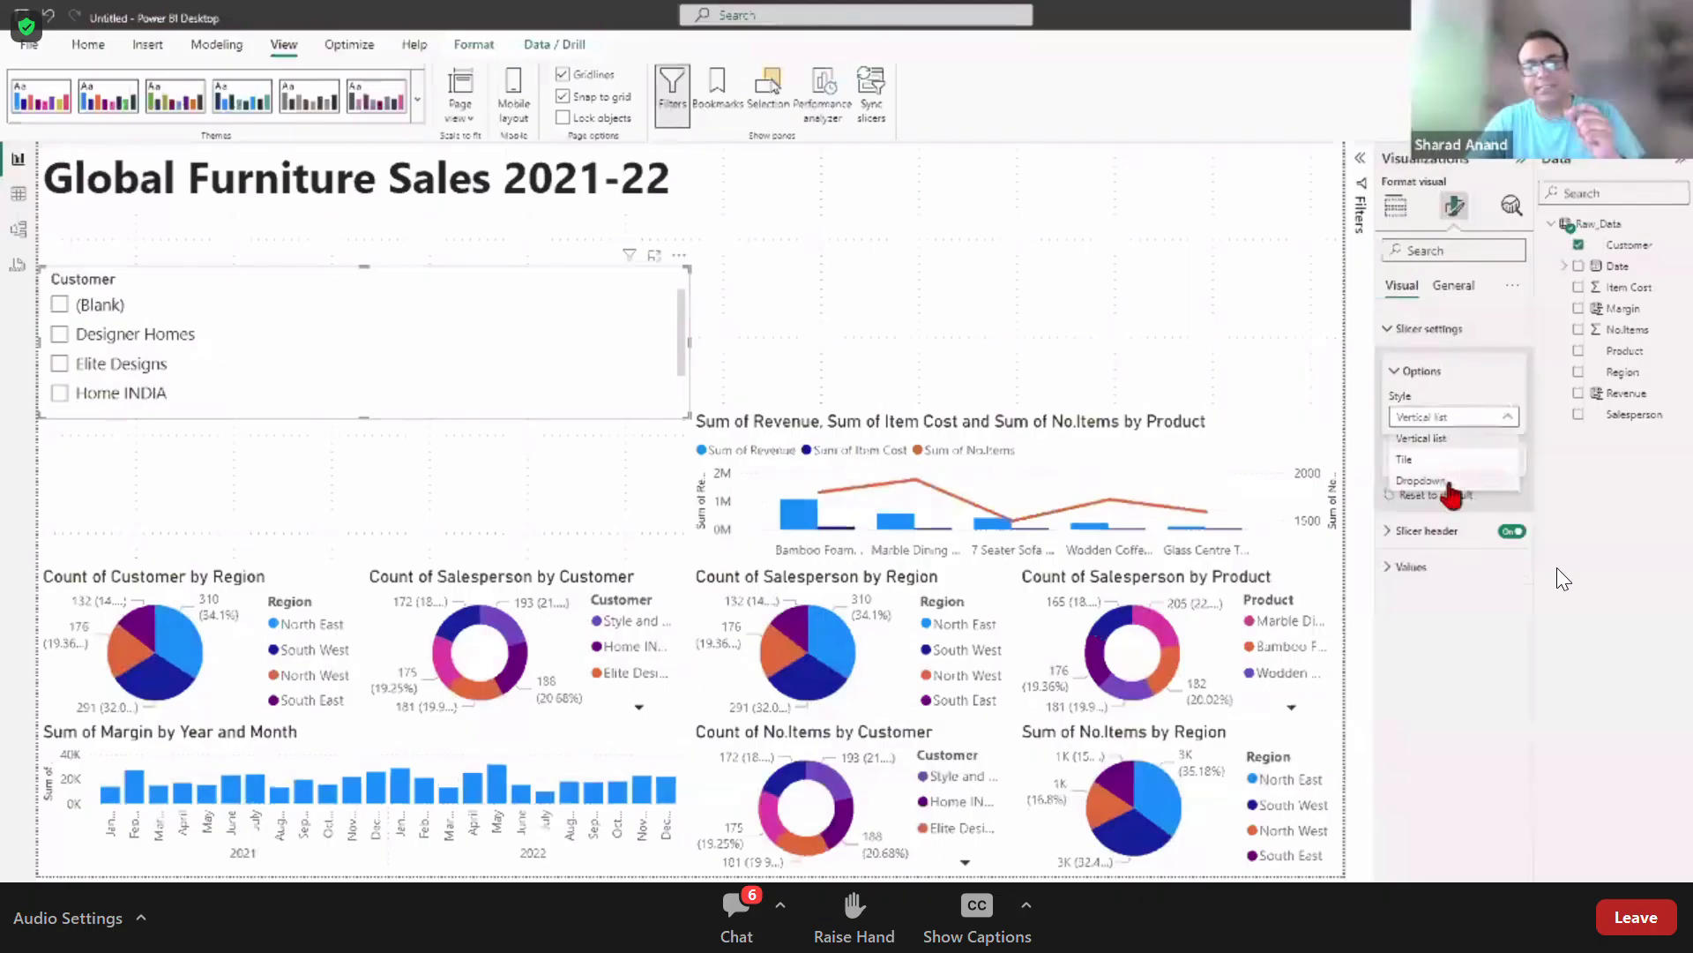
{"action": "left_click", "coordinate": [1447, 481]}
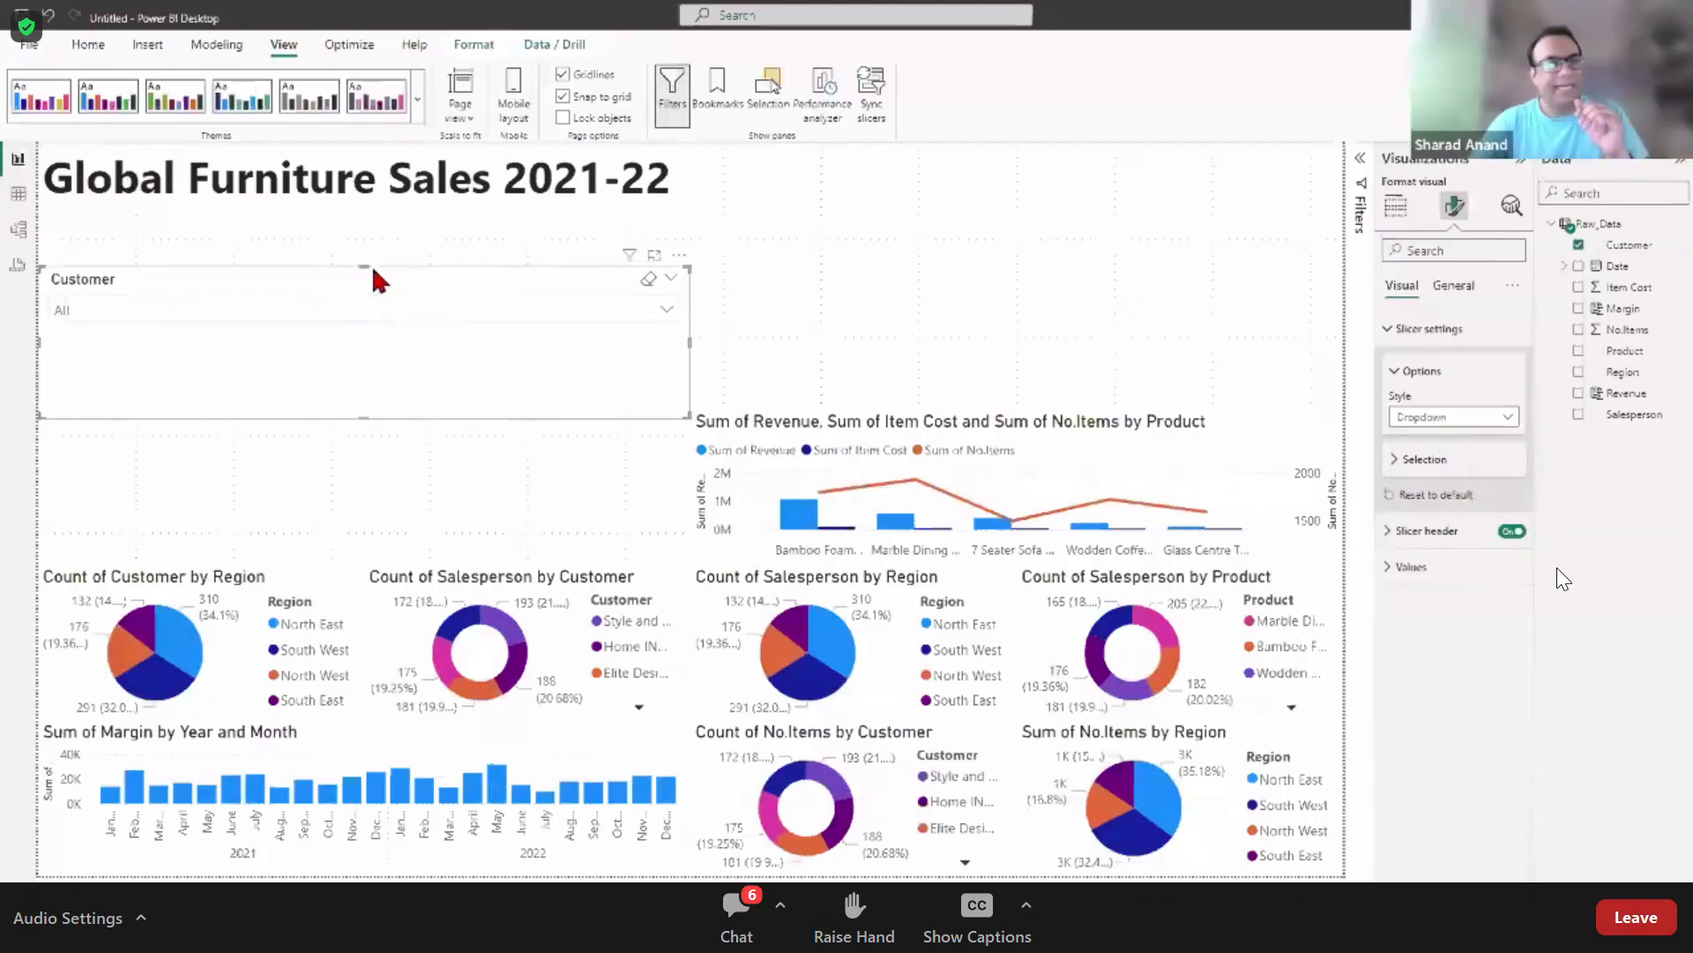
Step: Shrink the Customer slicer to one pie chart's width and place it directly above the Count of Customer by Region chart
{"action": "left_click_drag", "start_coordinate": [364, 266], "coordinate": [366, 347]}
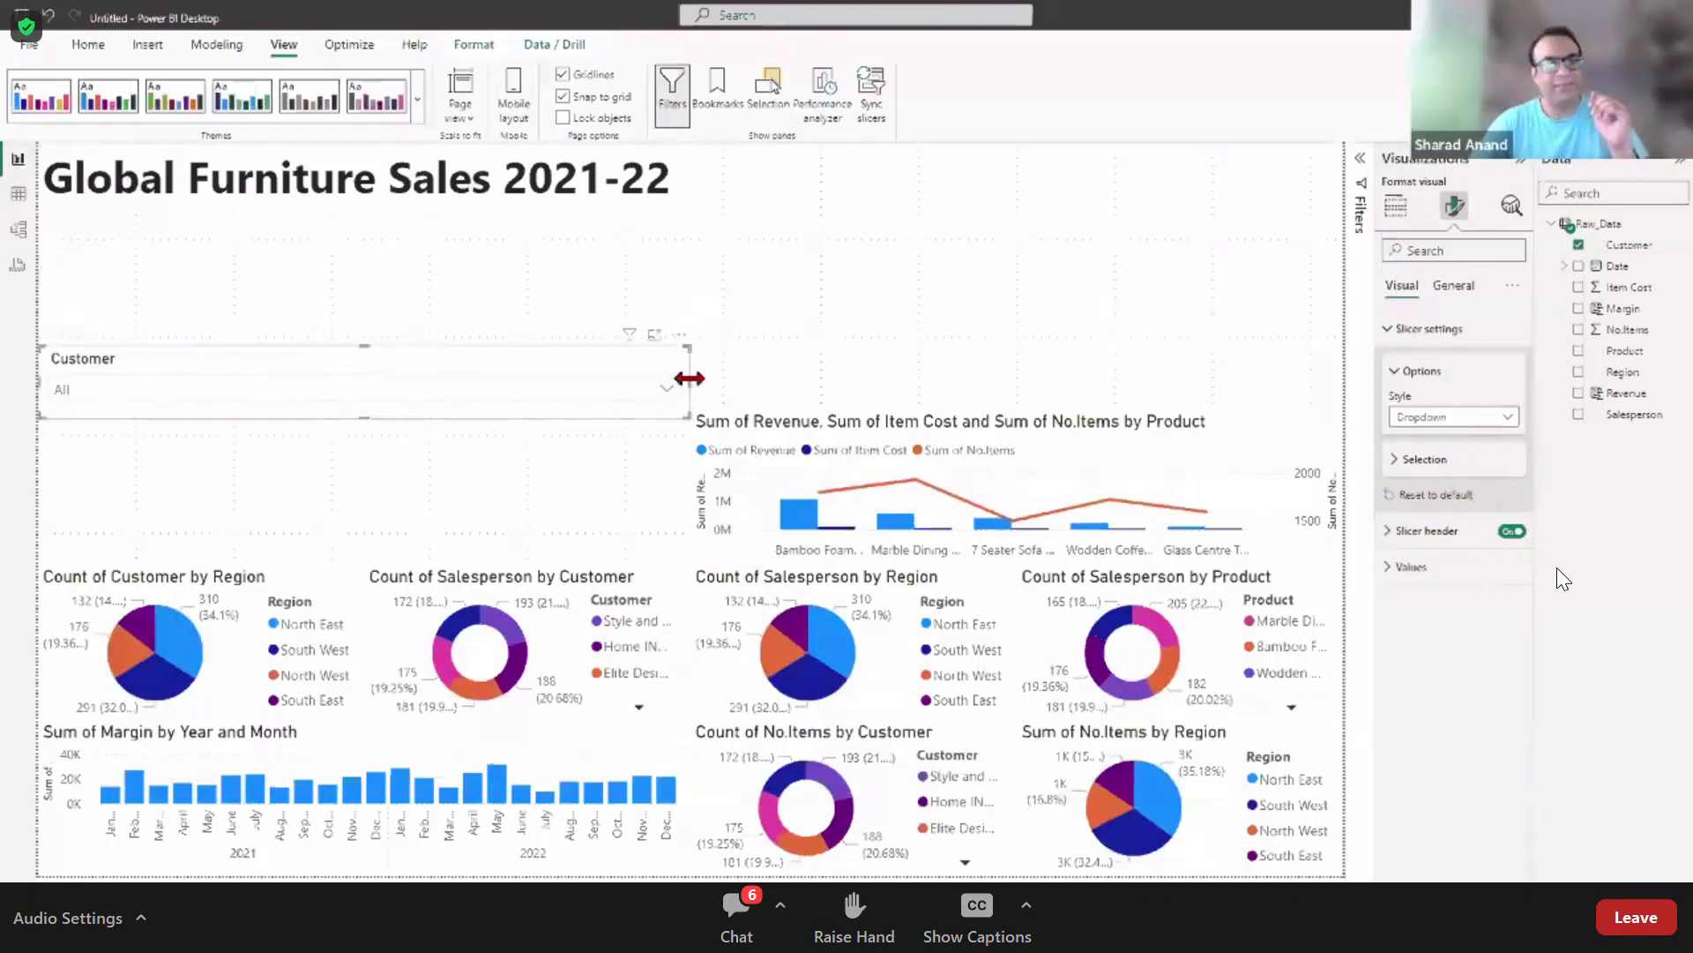
{"action": "left_click_drag", "start_coordinate": [690, 377], "coordinate": [349, 370]}
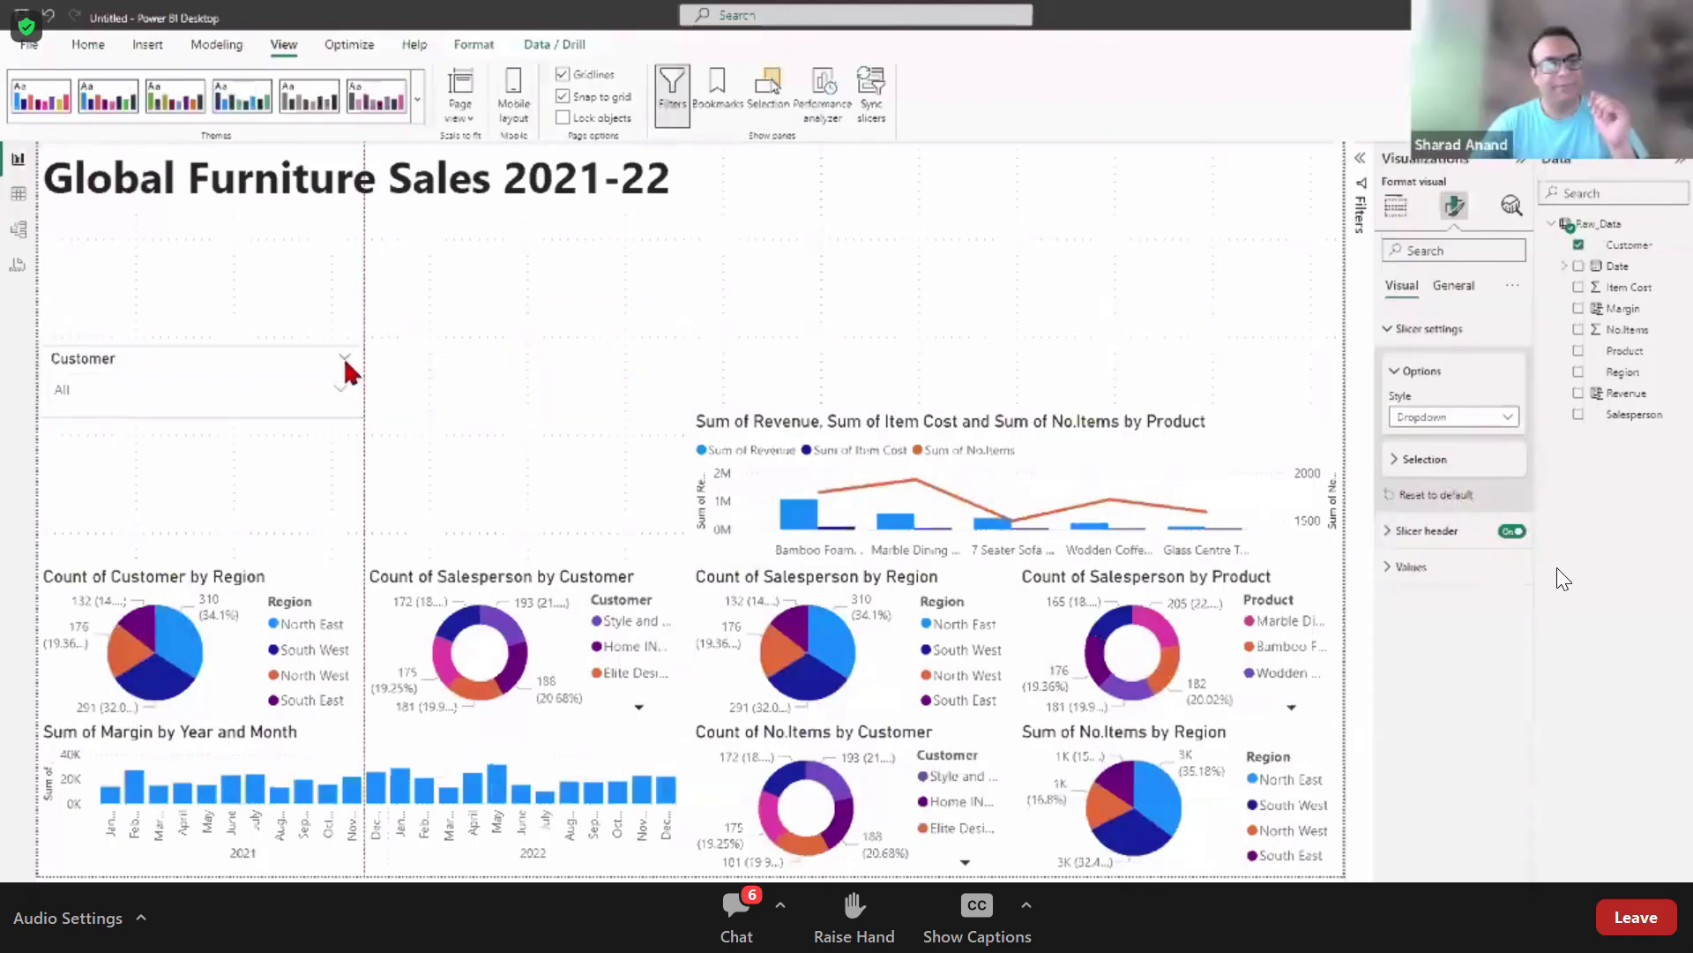
{"action": "left_click_drag", "start_coordinate": [221, 359], "coordinate": [196, 506]}
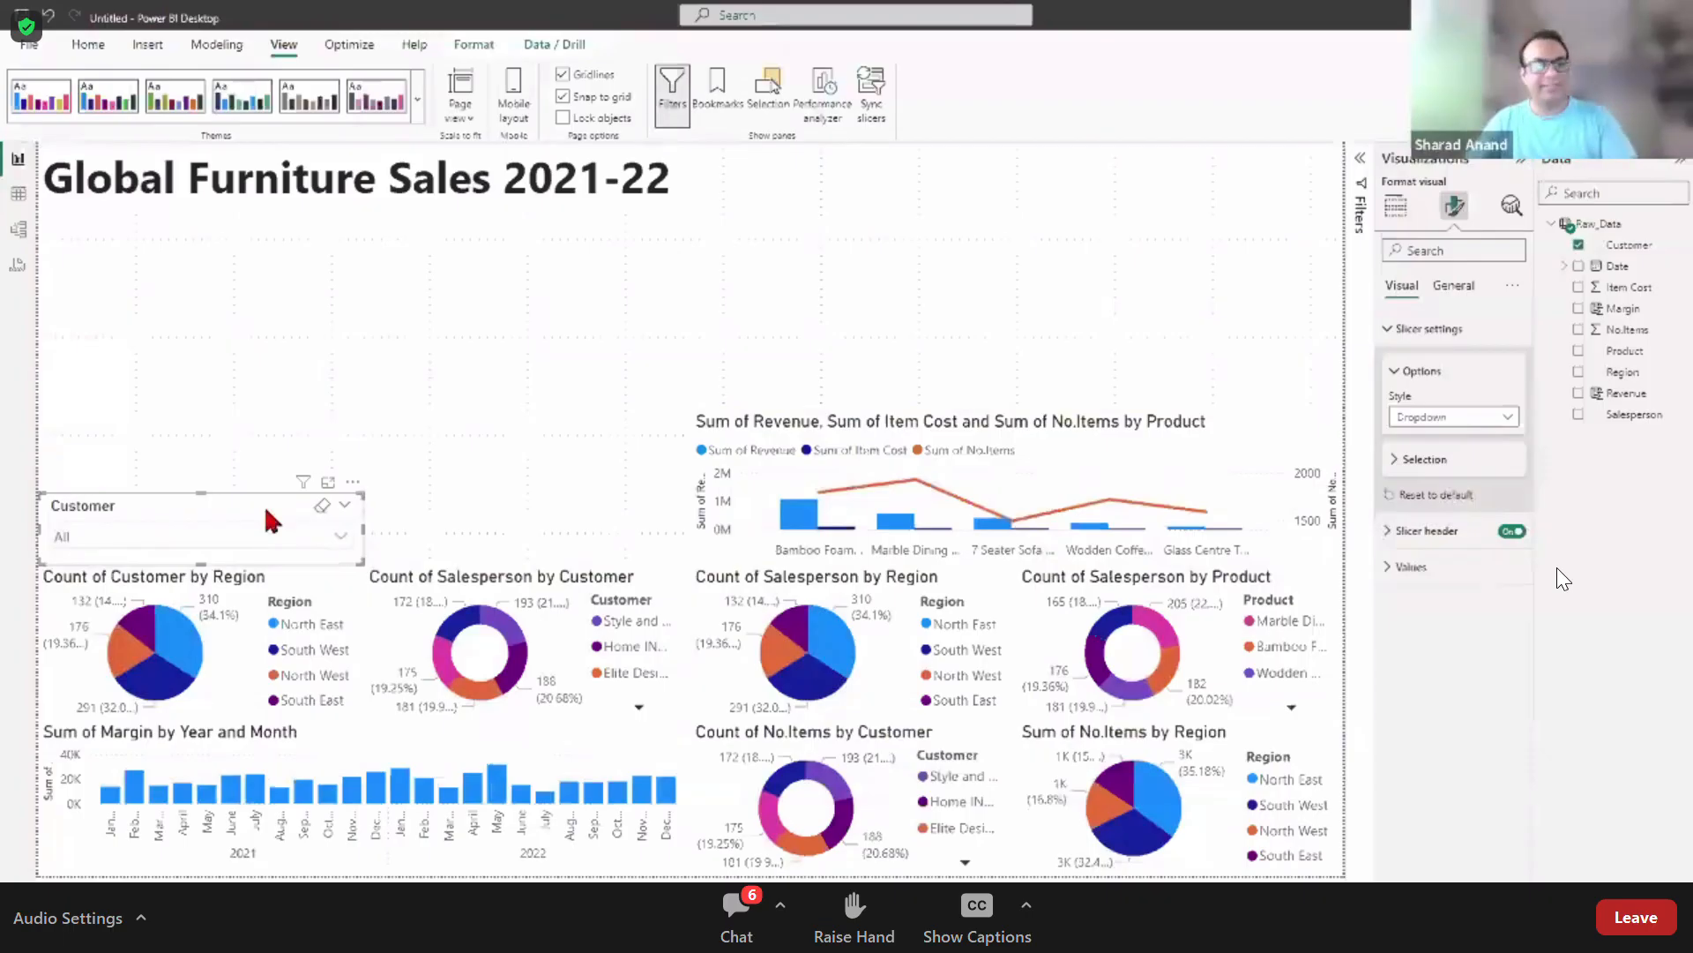
{"action": "left_click", "coordinate": [454, 385]}
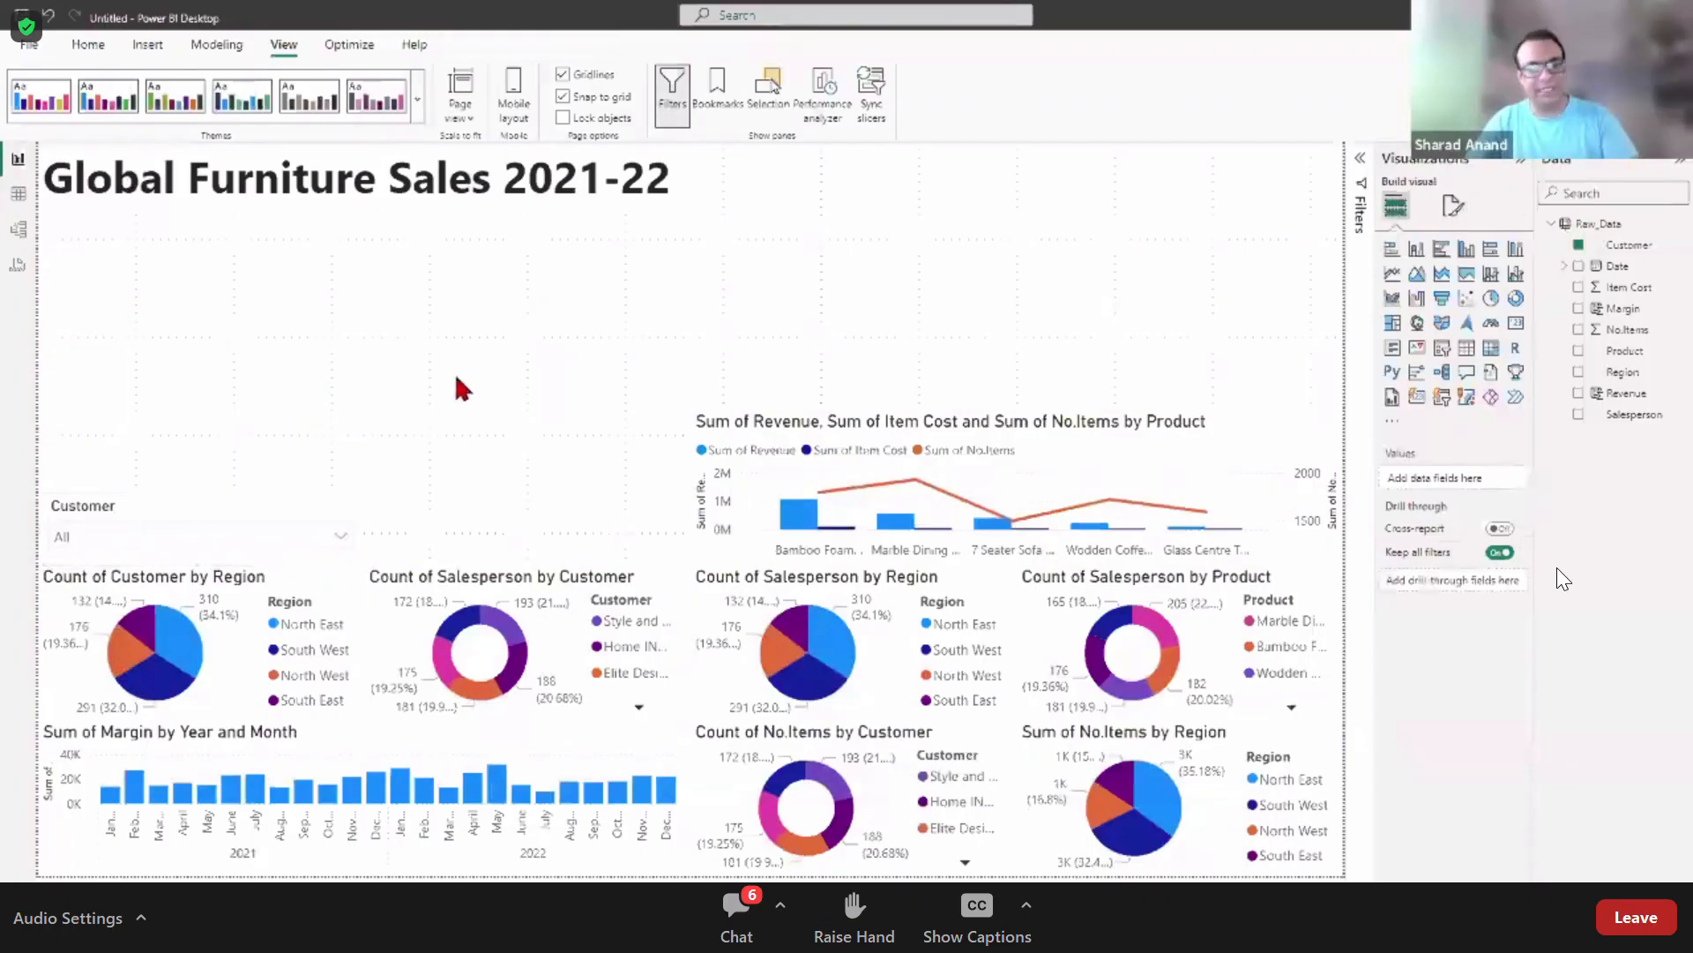
Step: Duplicate the Customer slicer twice, placing one copy above the Count of Salesperson by Customer donut and the other directly above that copy
{"action": "left_click_drag", "start_coordinate": [254, 520], "coordinate": [577, 510]}
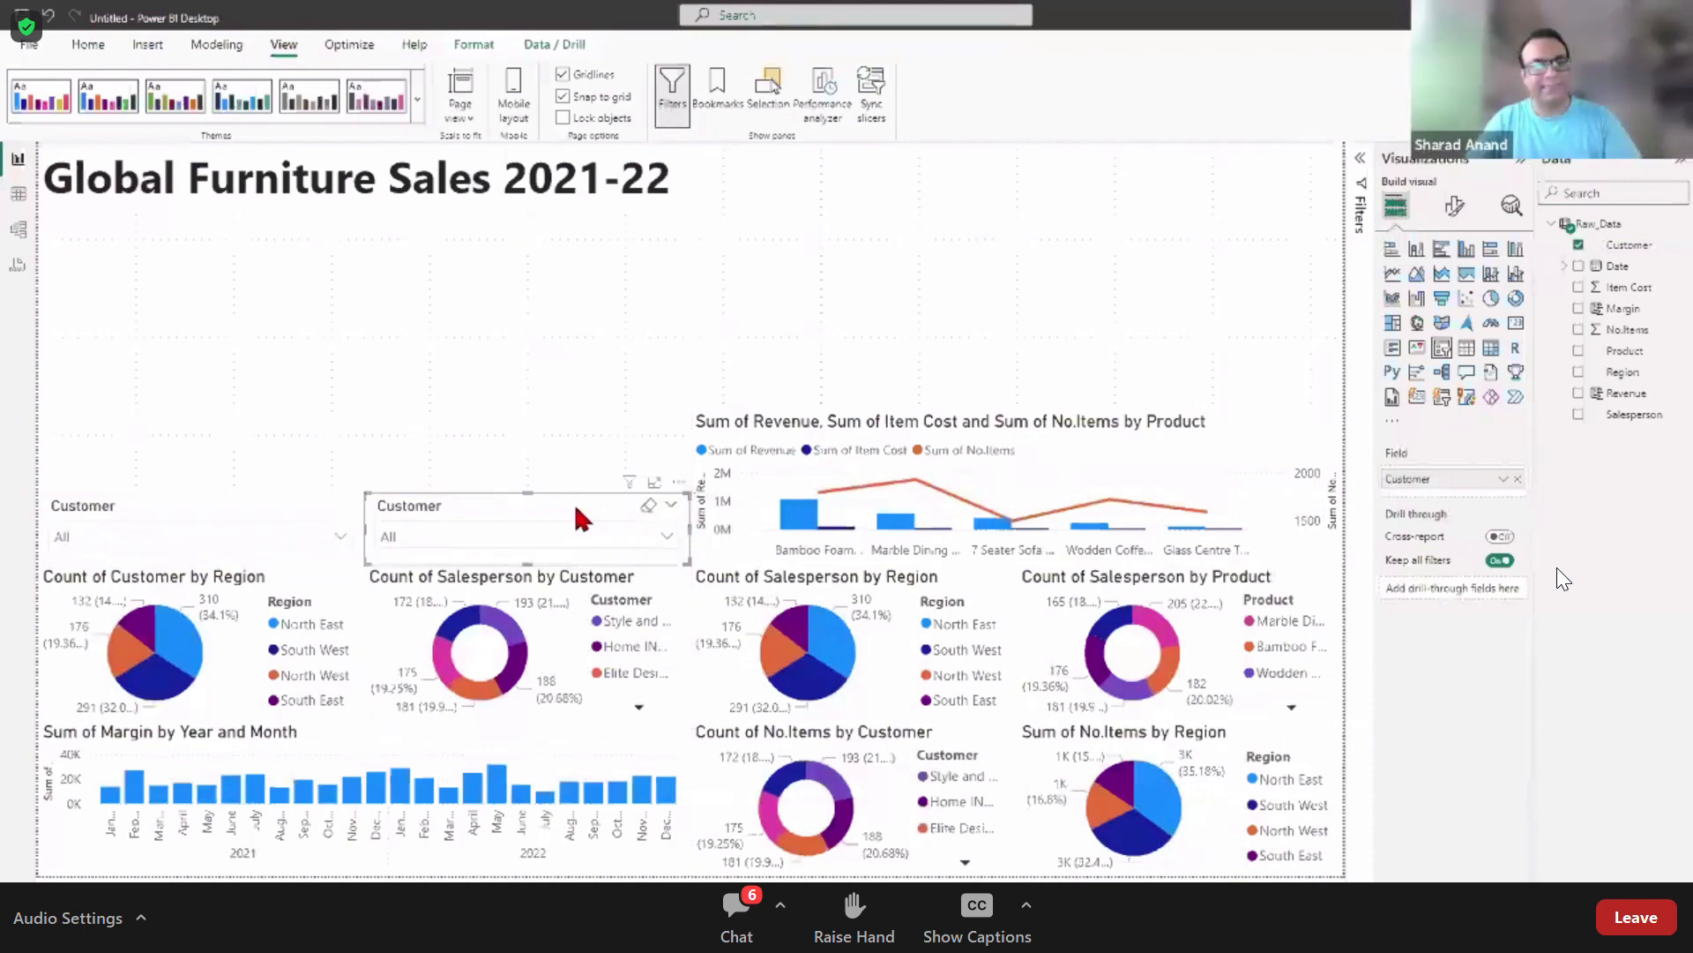
{"action": "left_click", "coordinate": [367, 473]}
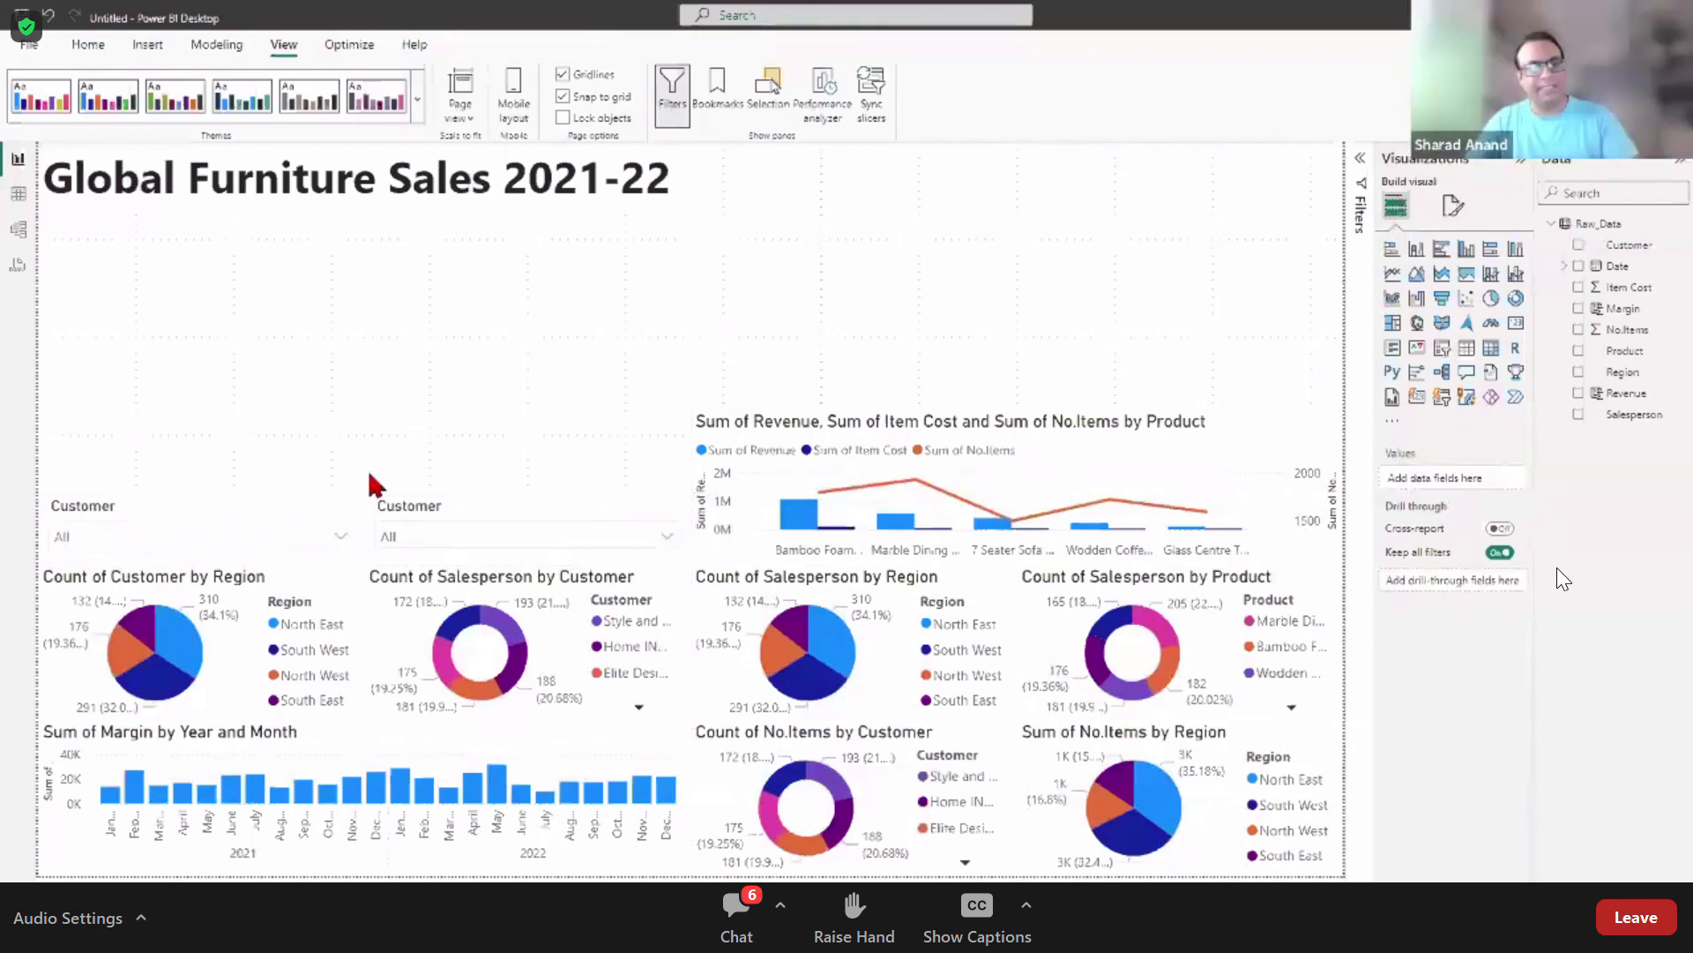
{"action": "left_click_drag", "start_coordinate": [294, 513], "coordinate": [530, 424]}
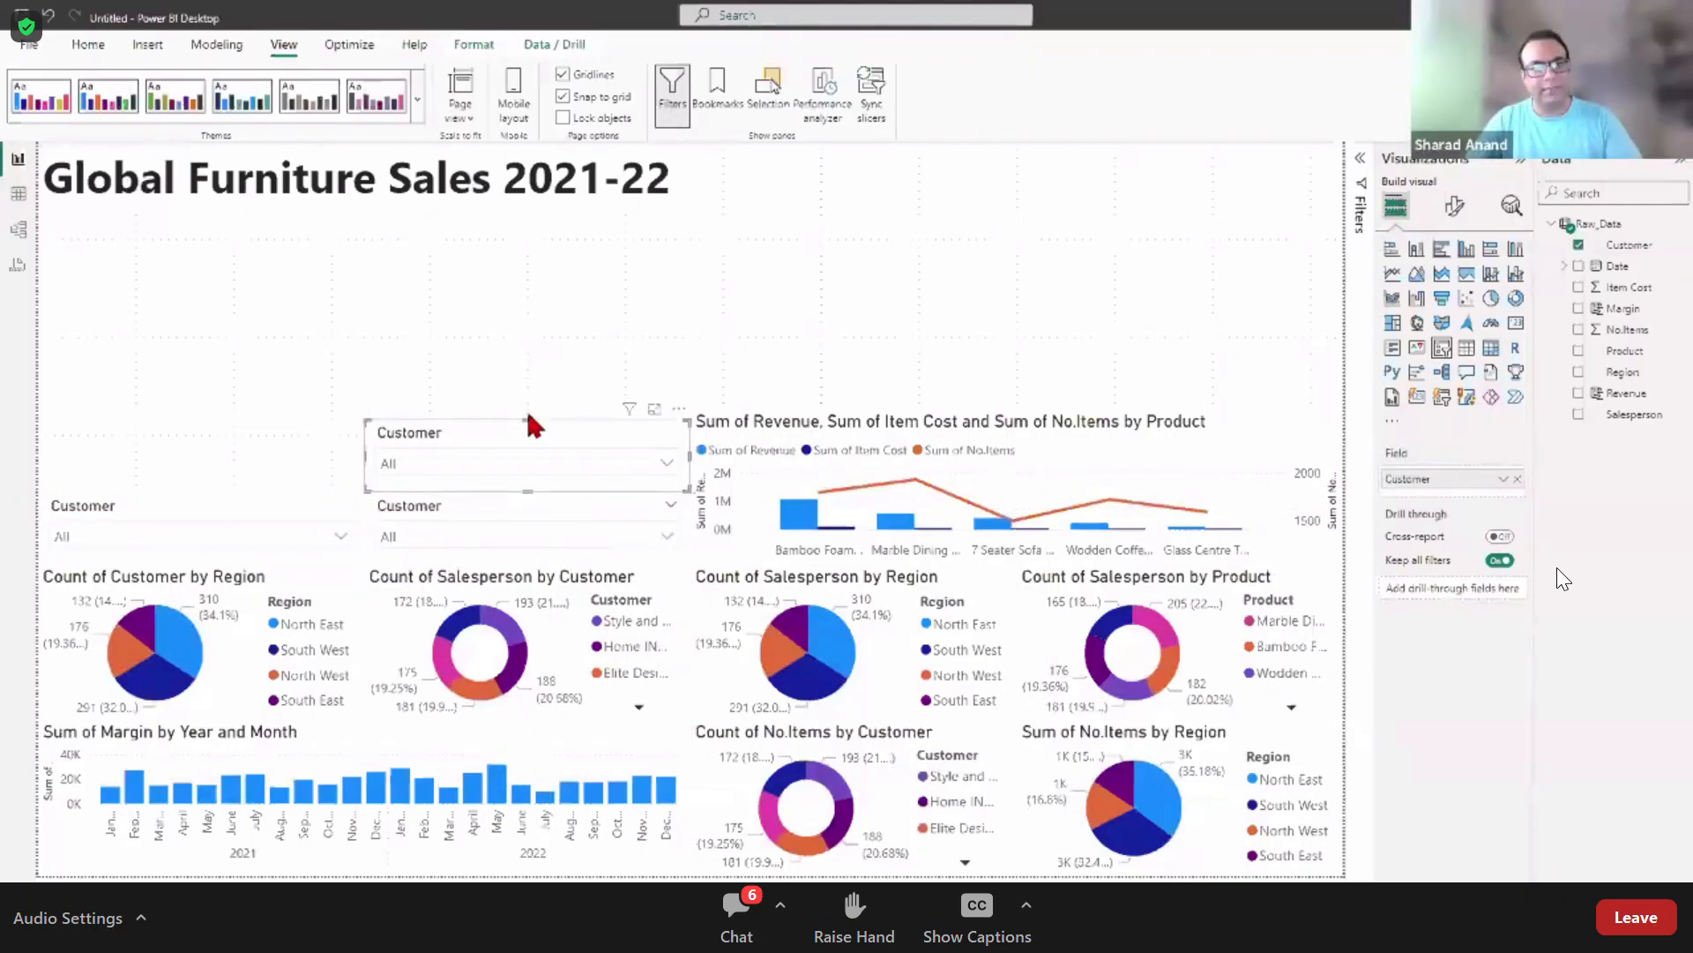
{"action": "left_click", "coordinate": [302, 473]}
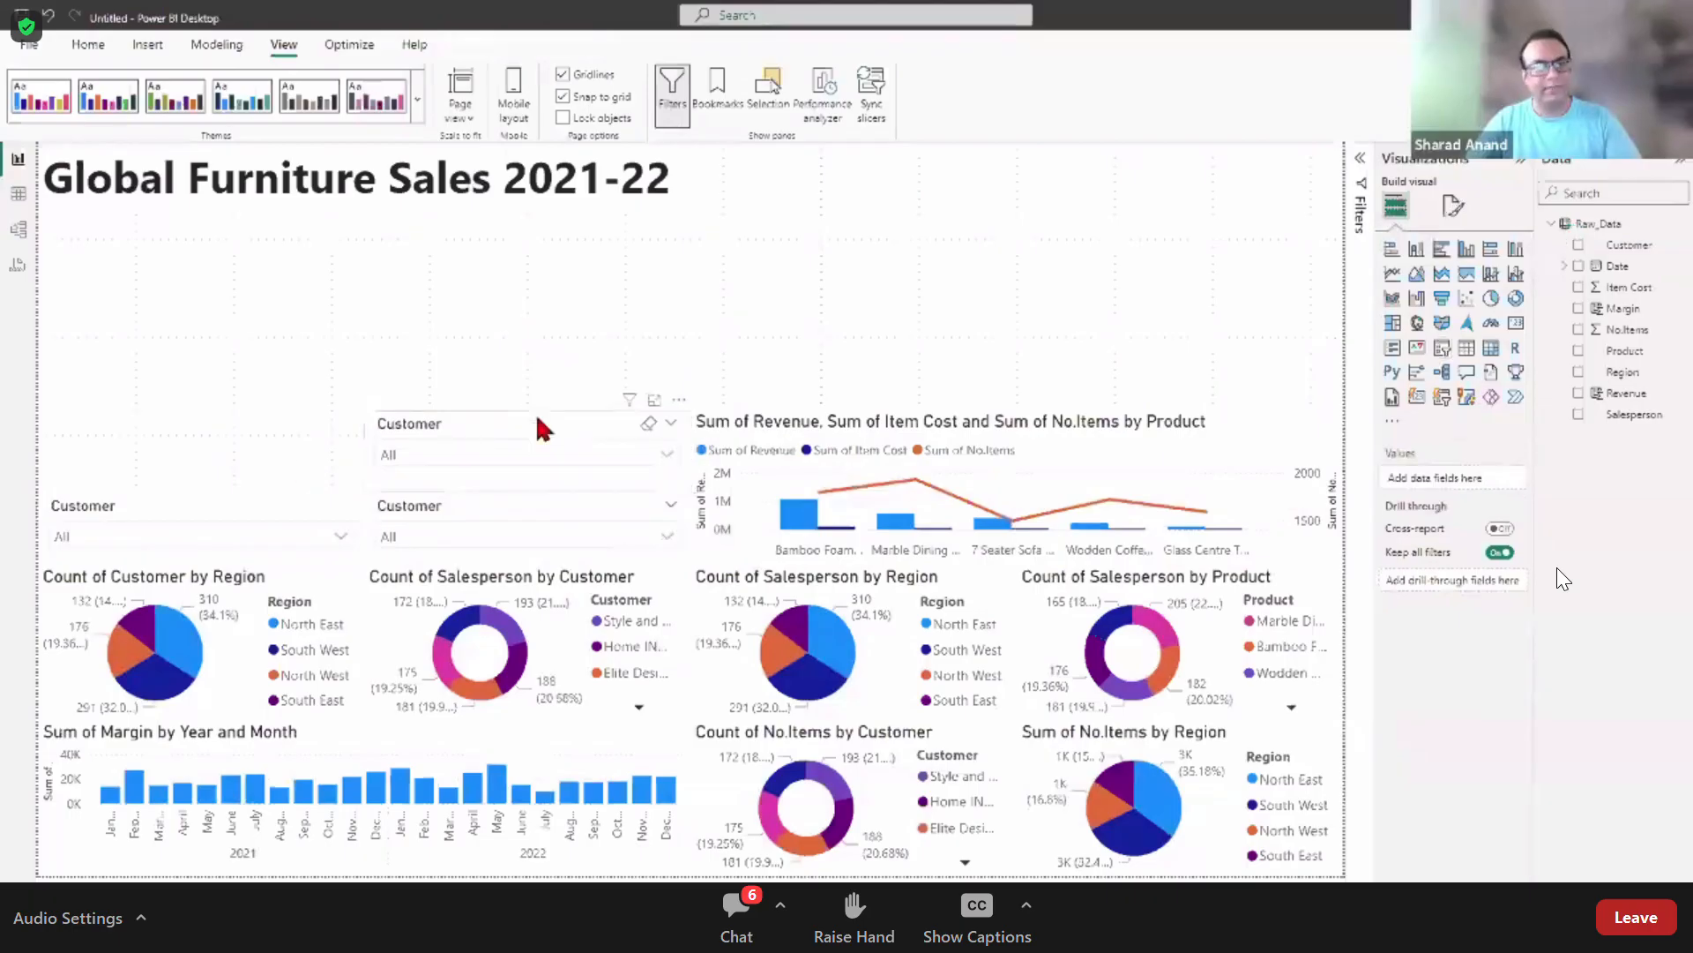
{"action": "left_click", "coordinate": [539, 421]}
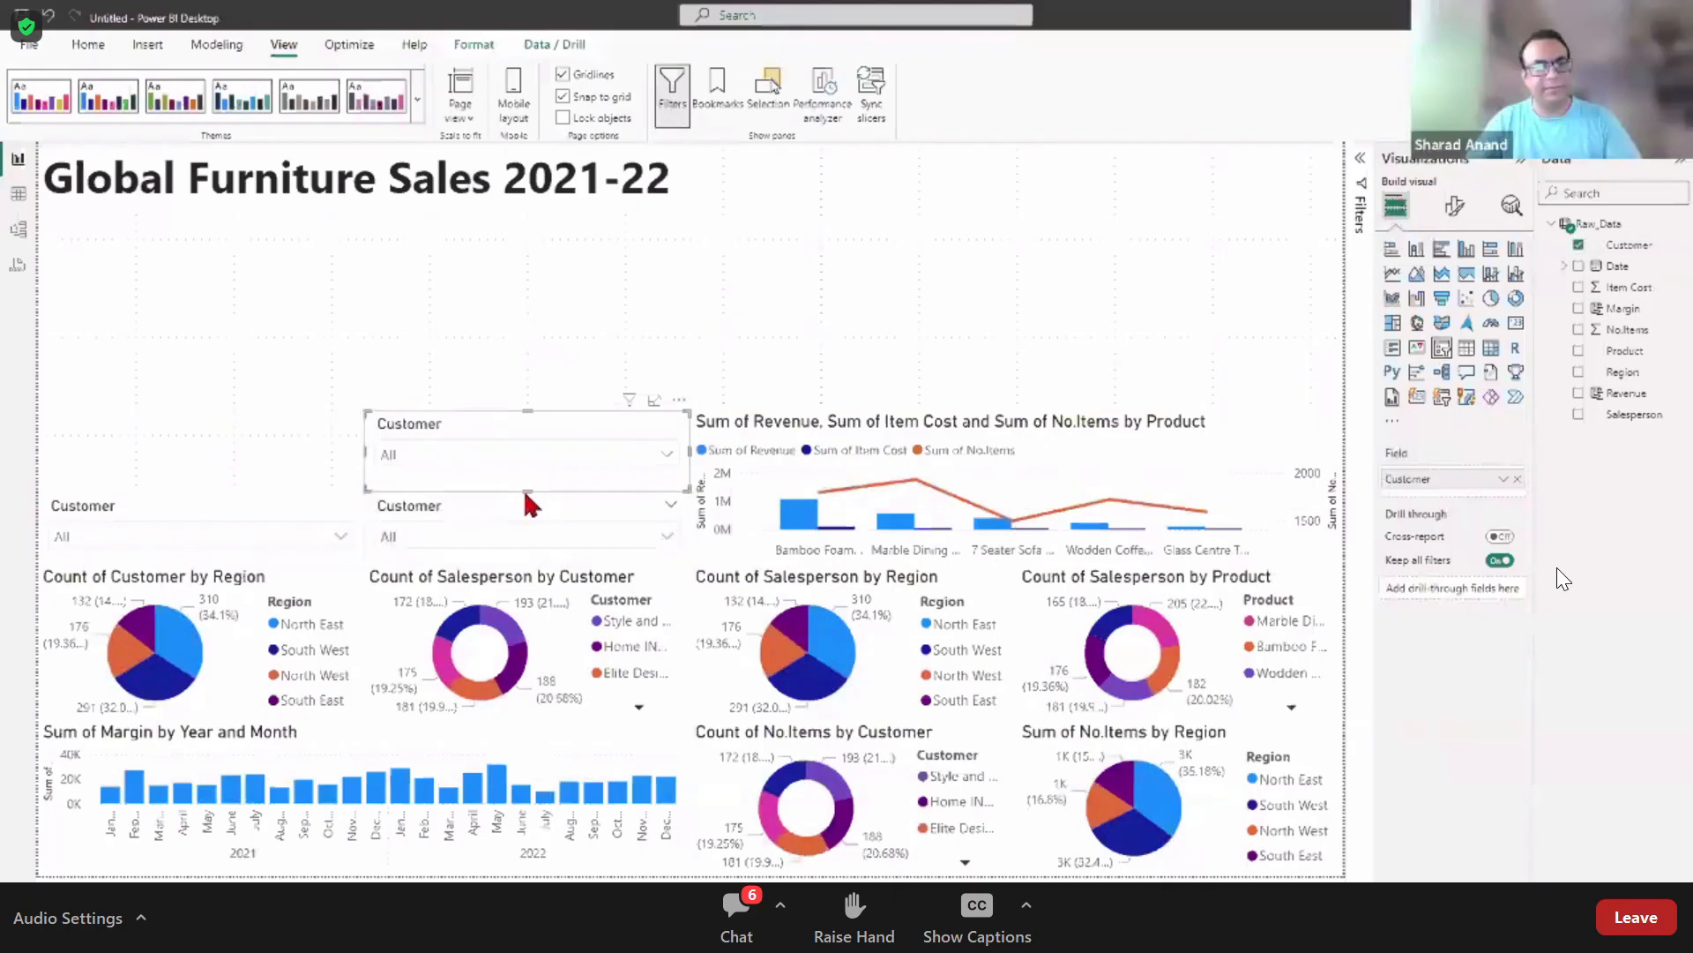
{"action": "left_click", "coordinate": [256, 444]}
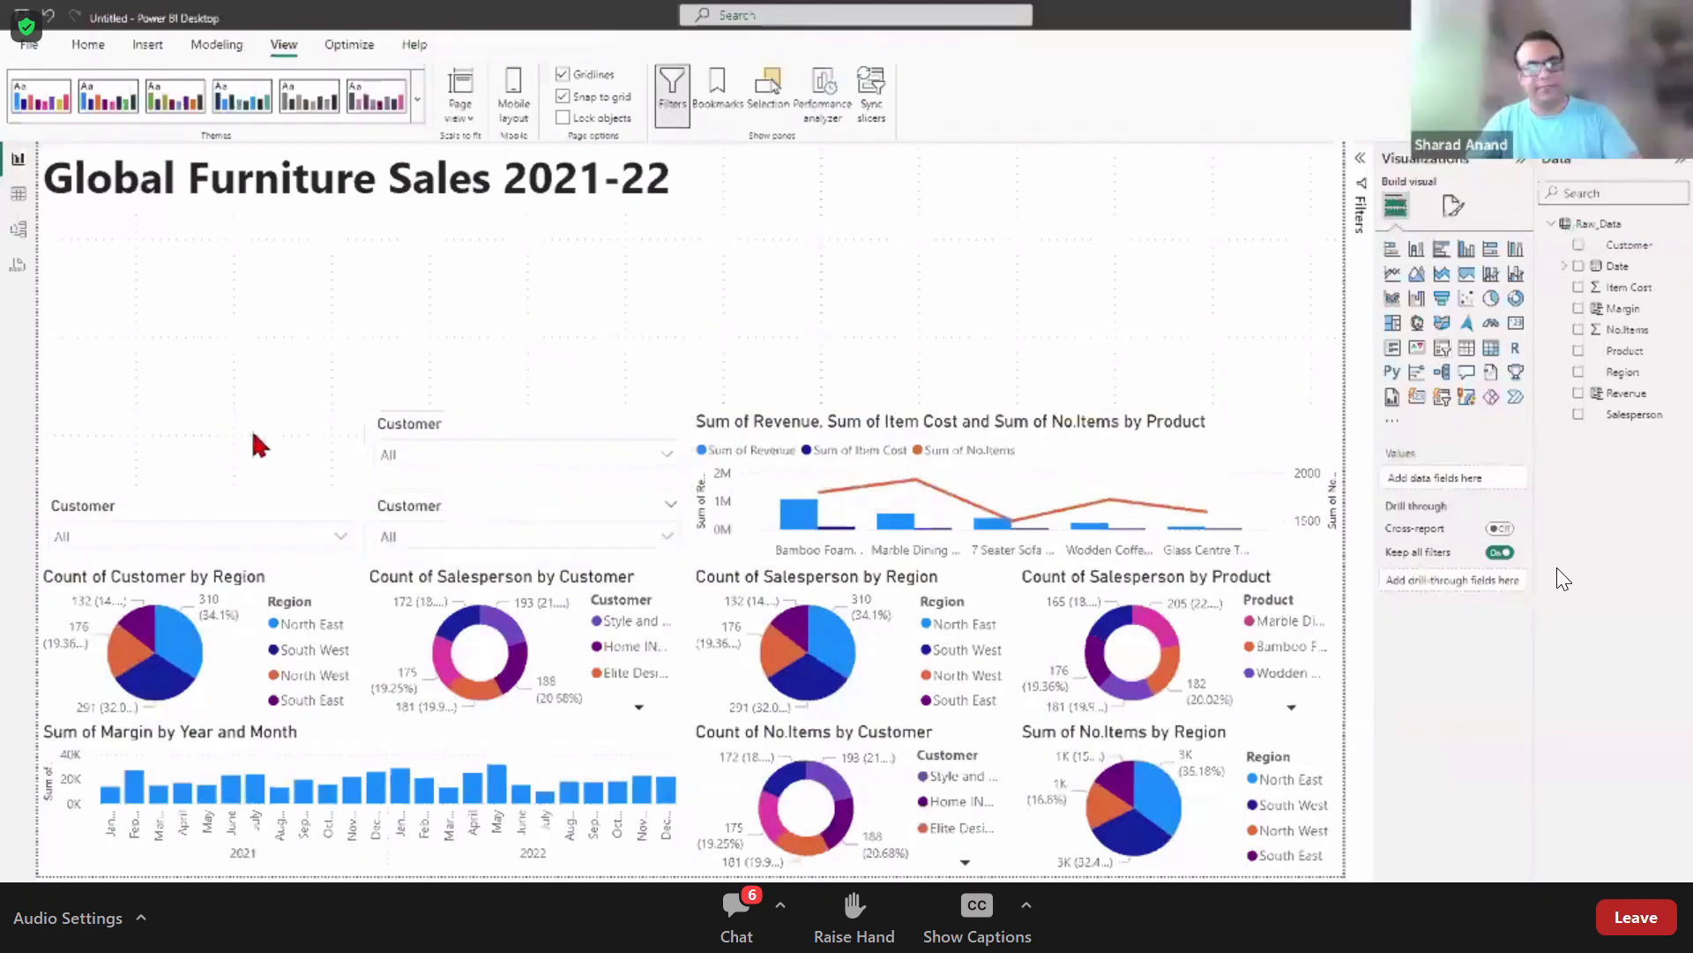
Step: Duplicate the upper Customer slicer and align the copy beside it, directly above the slicer over the Count of Customer by Region pie
{"action": "left_click", "coordinate": [441, 435]}
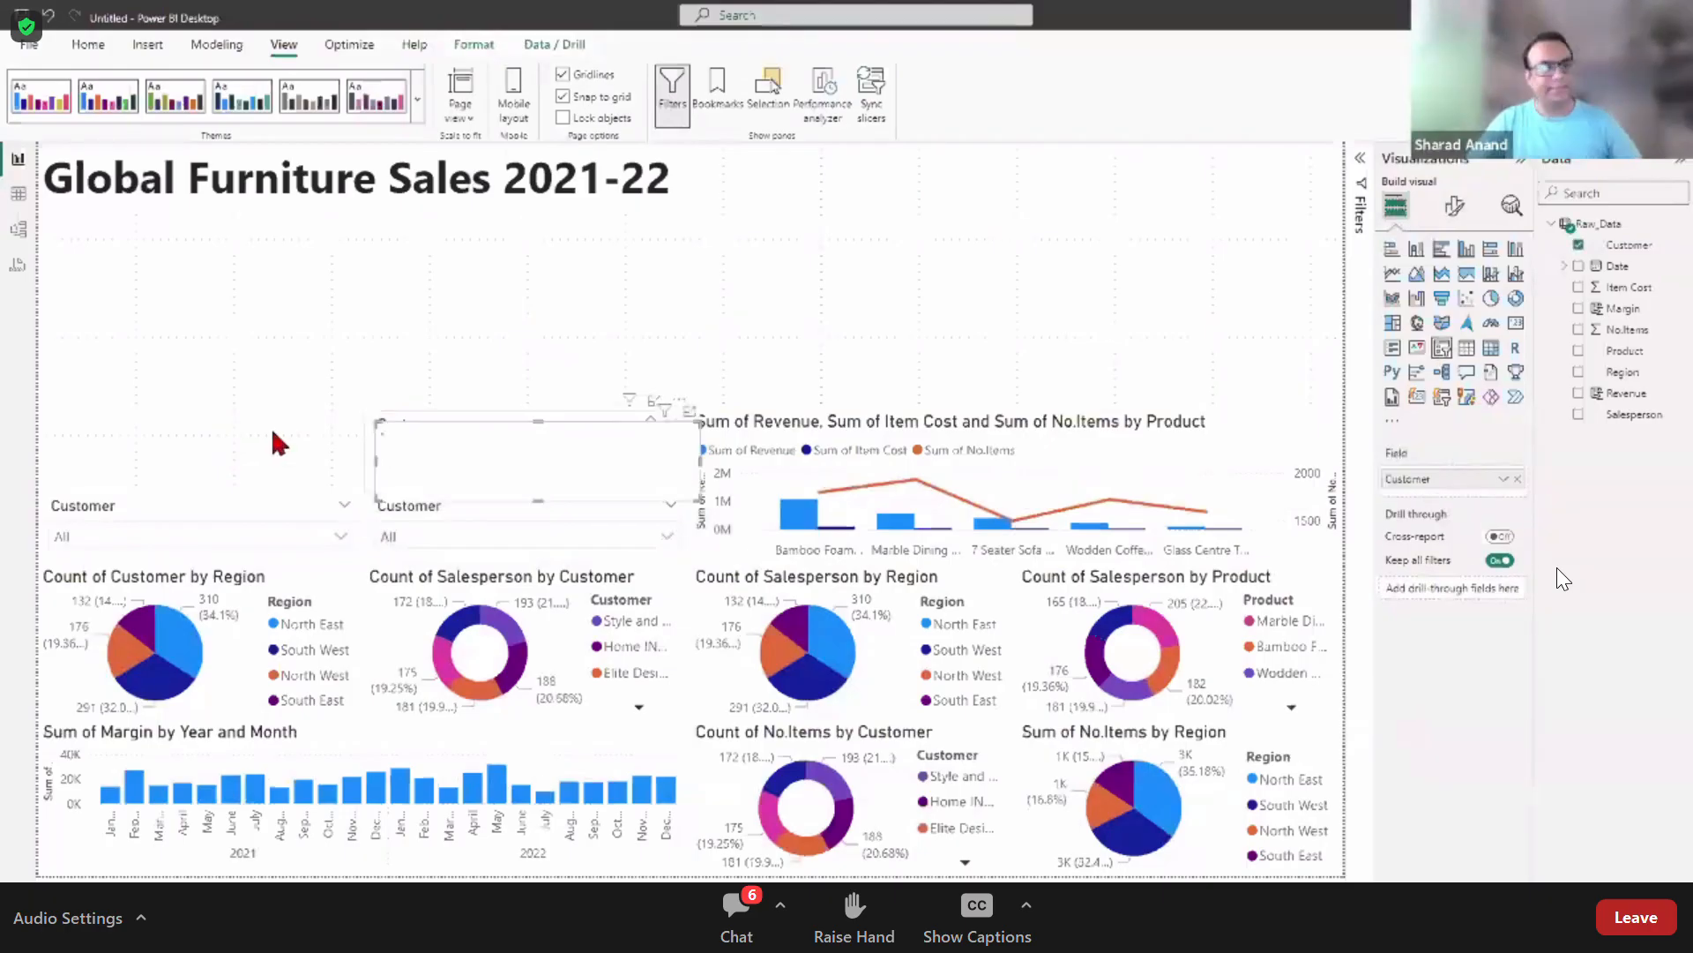
{"action": "left_click_drag", "start_coordinate": [405, 435], "coordinate": [76, 437]}
{"action": "left_click_drag", "start_coordinate": [74, 426], "coordinate": [73, 421]}
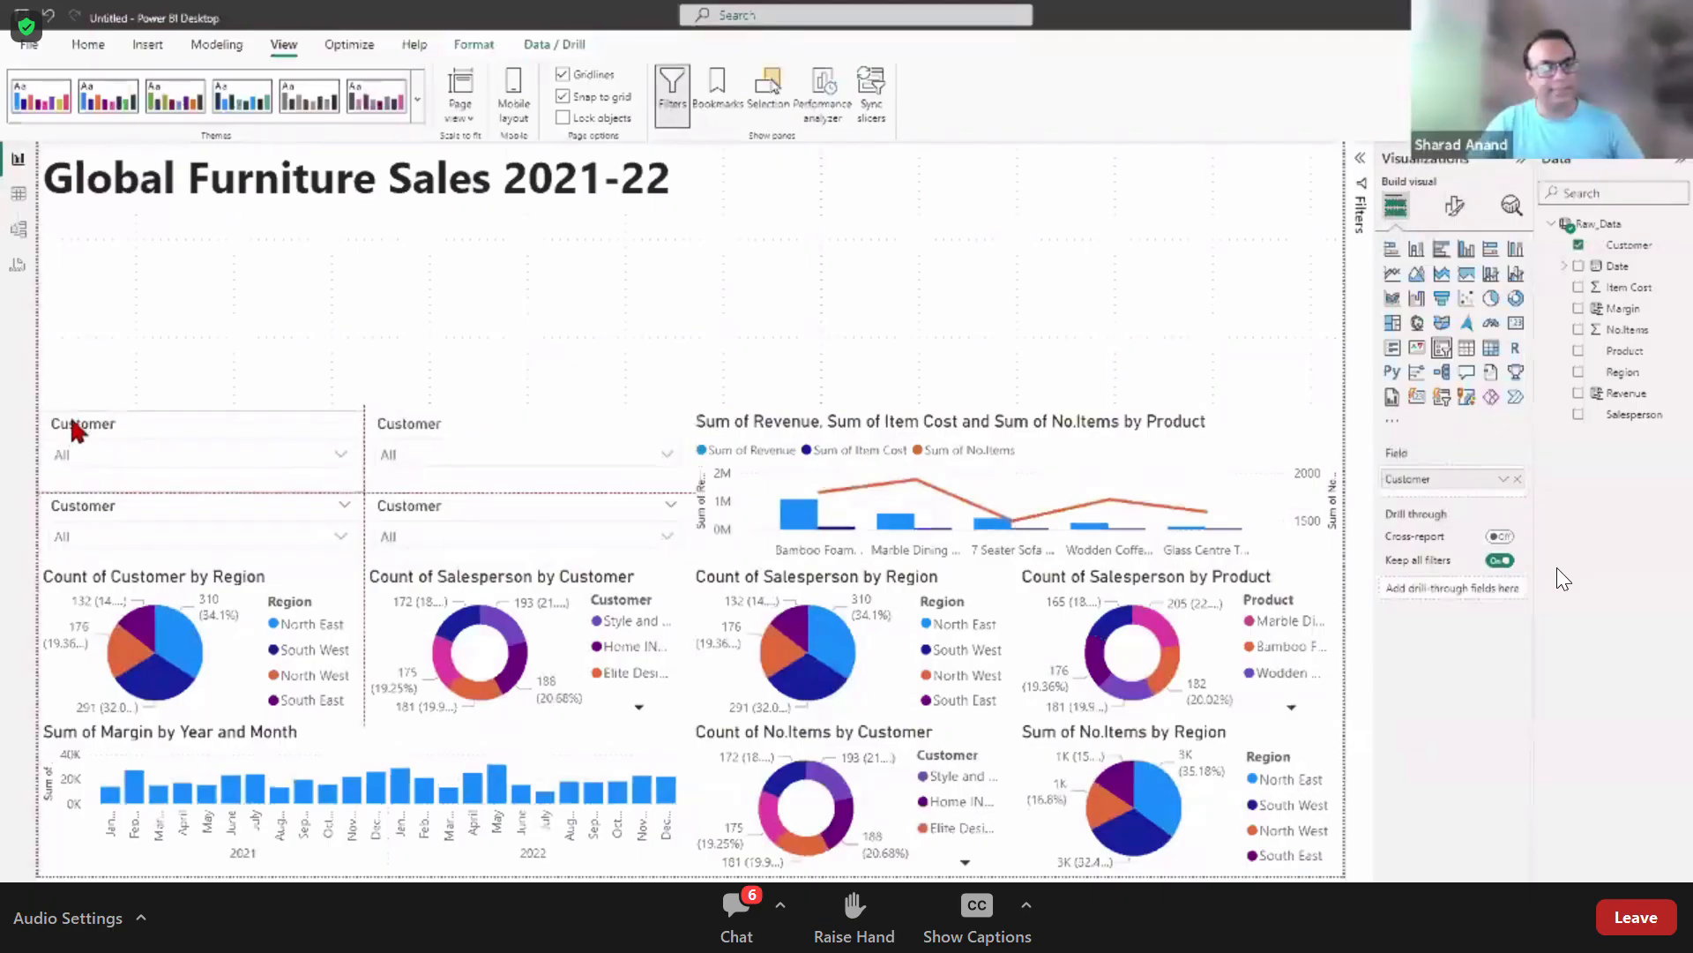
{"action": "left_click_drag", "start_coordinate": [298, 433], "coordinate": [208, 424]}
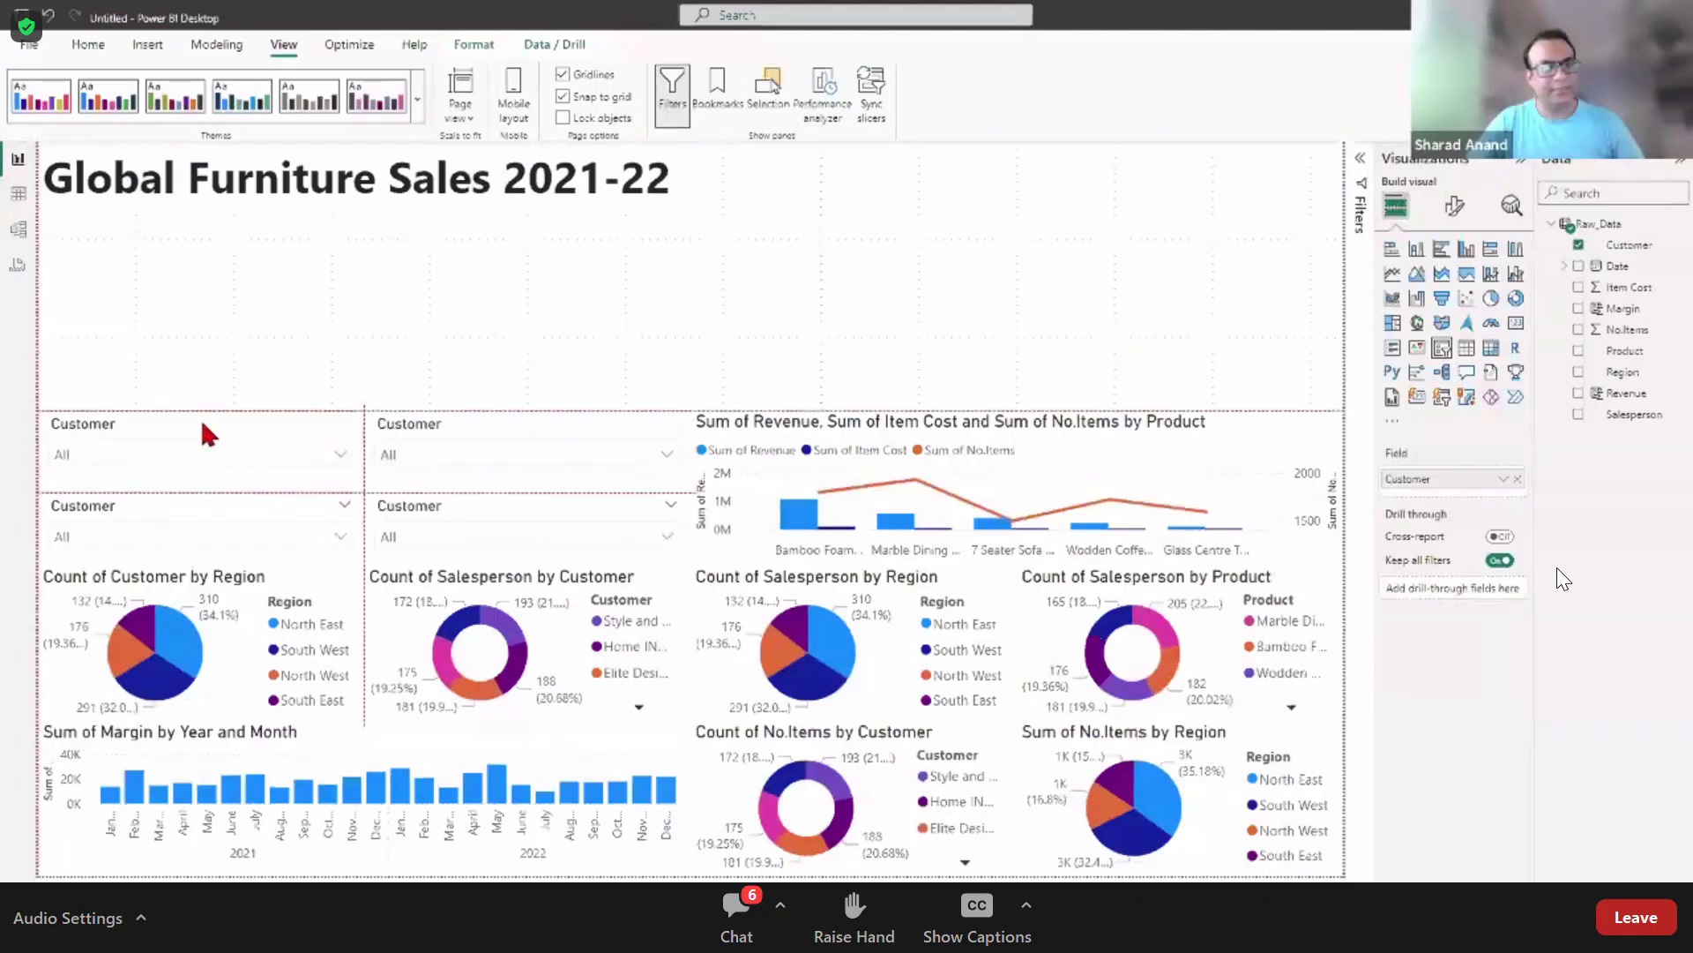
{"action": "left_click", "coordinate": [564, 323]}
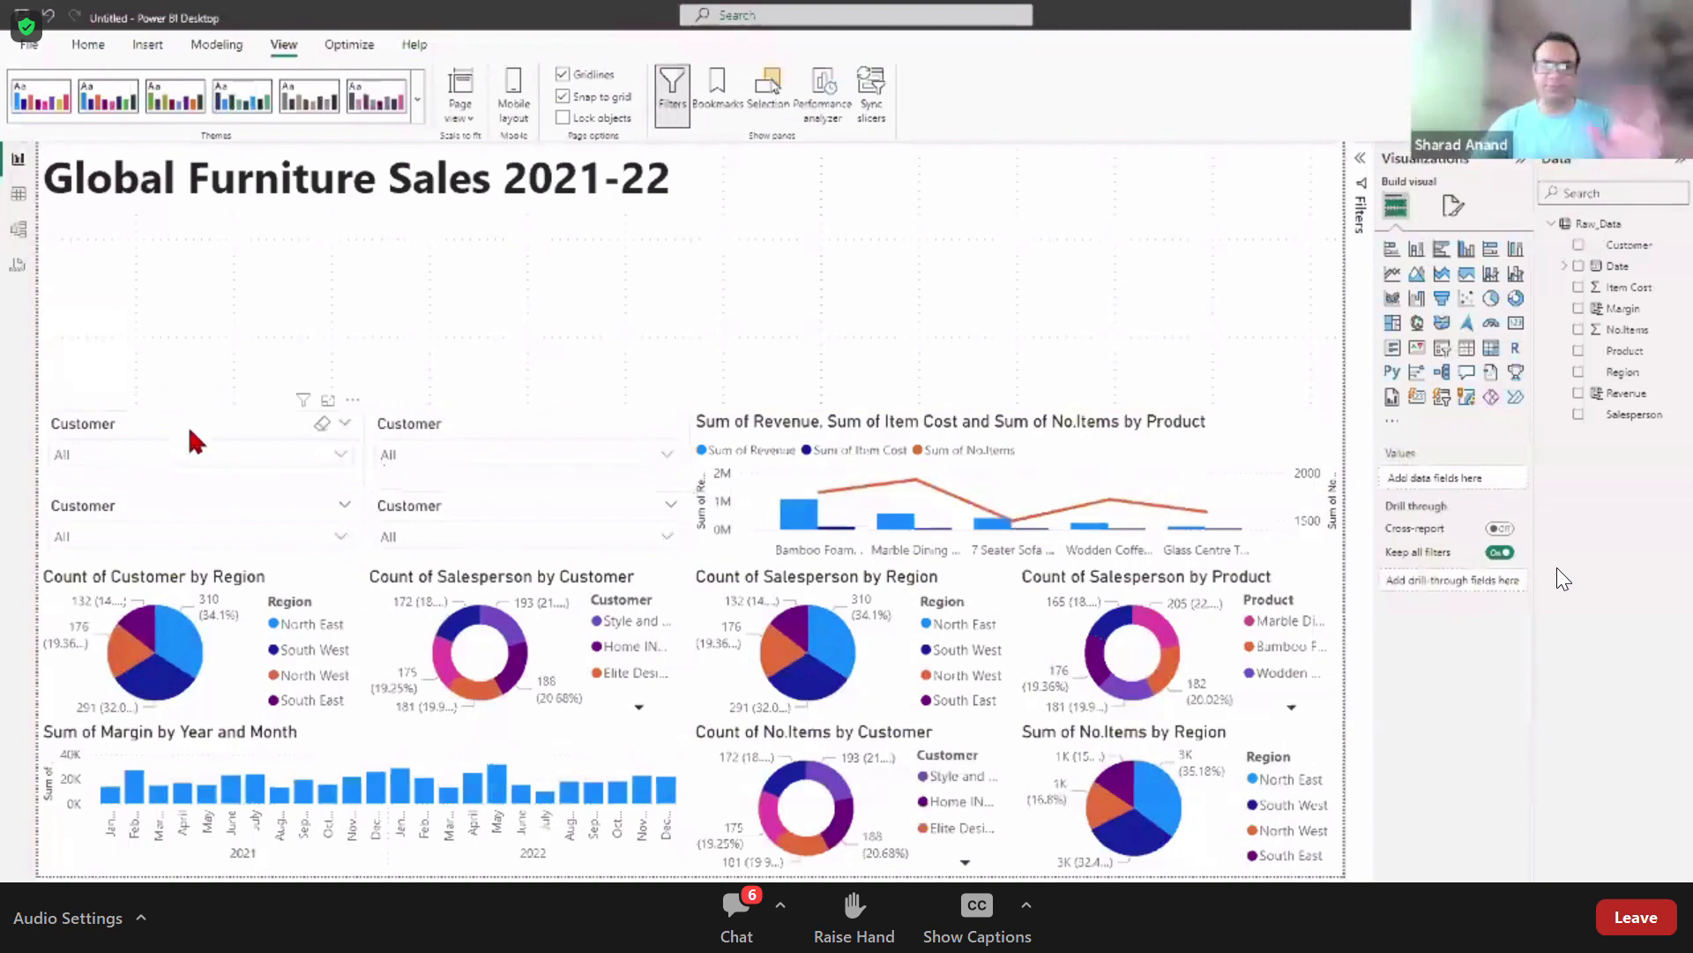
Step: Replace the Customer field with Product in the slicer beside the Sum of Revenue combo chart, in the upper slicer row
{"action": "left_click", "coordinate": [187, 424]}
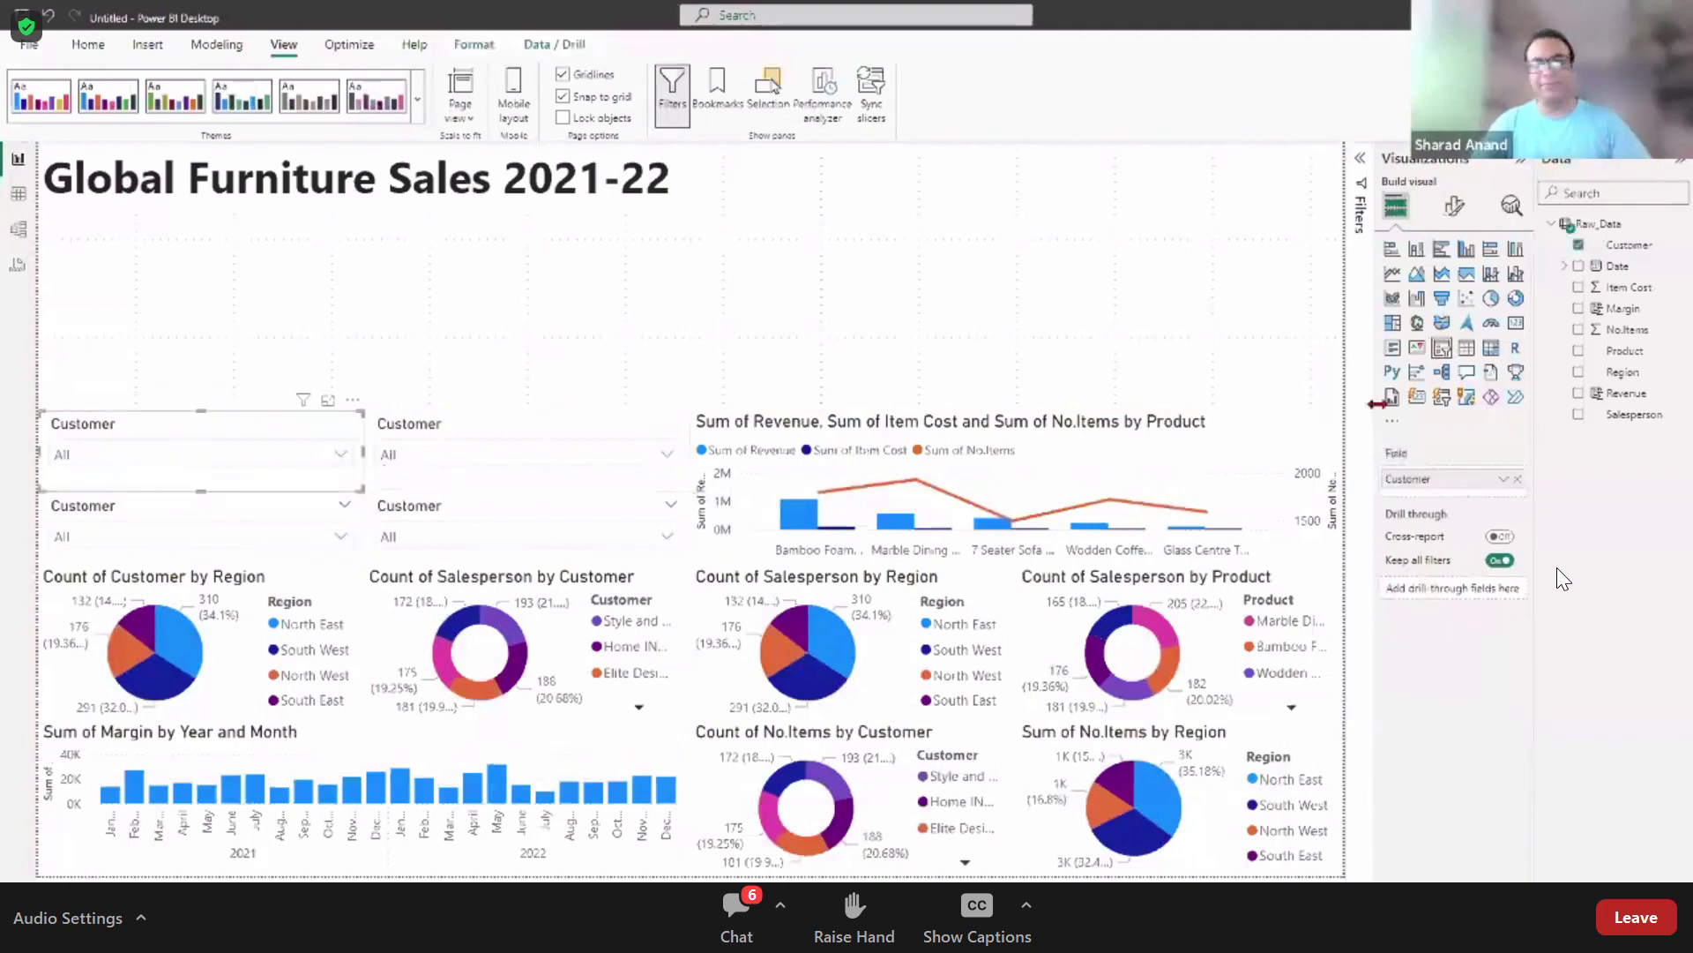
{"action": "left_click", "coordinate": [528, 427]}
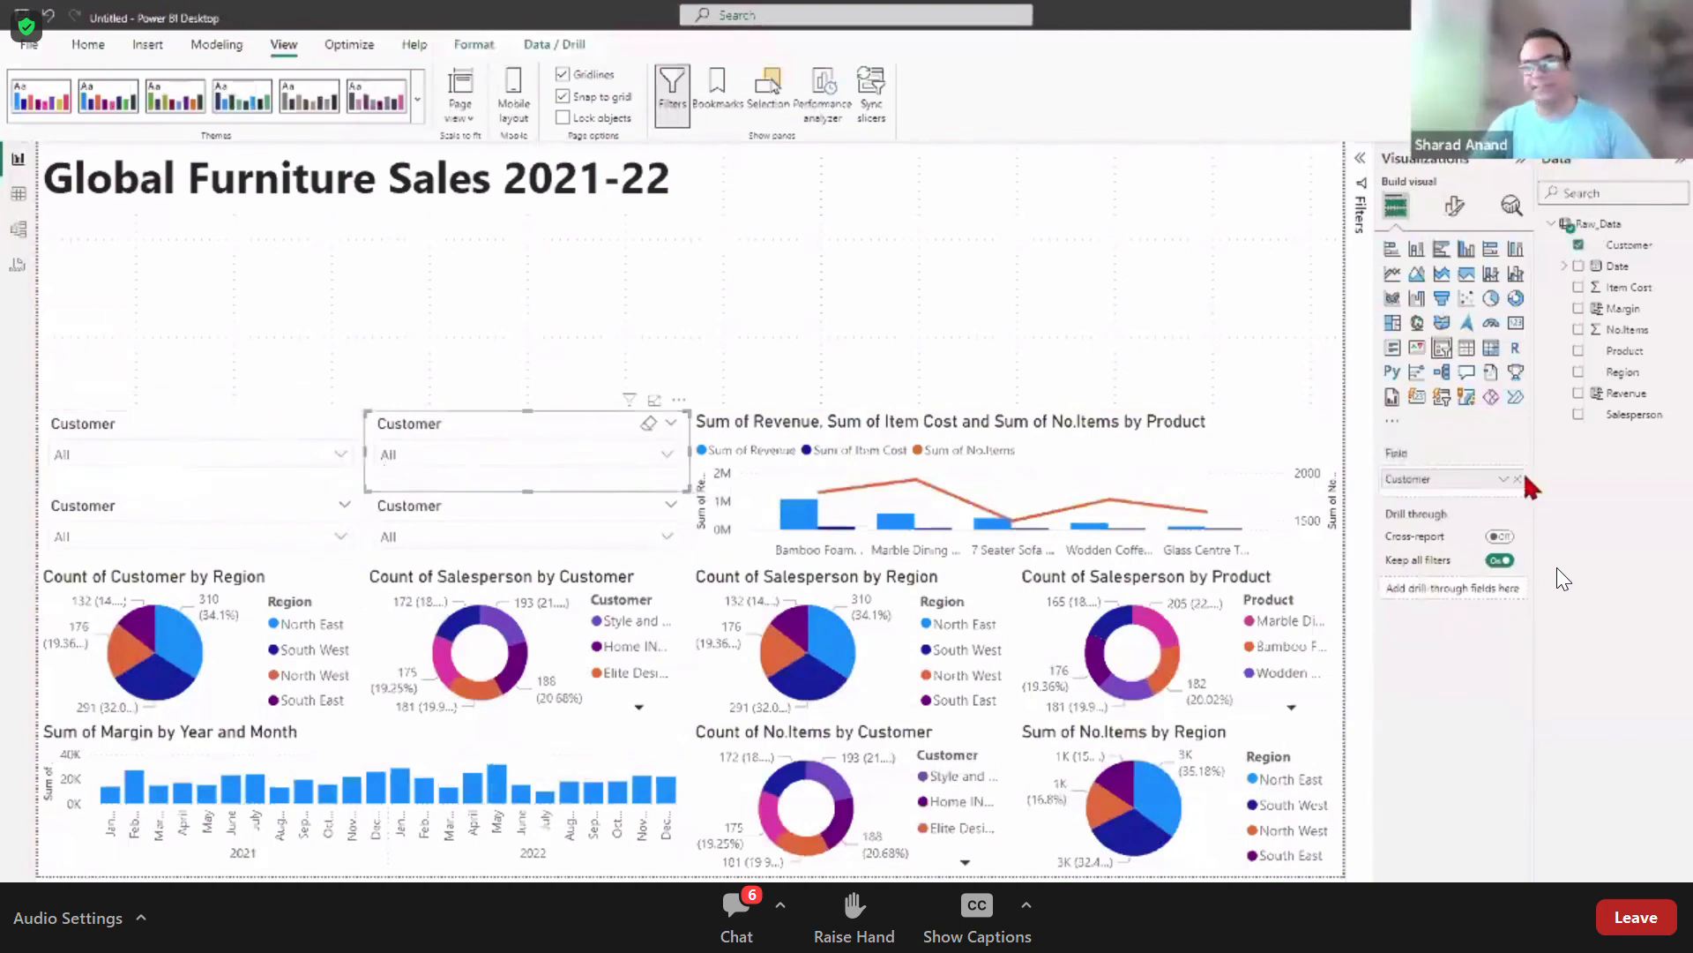
{"action": "left_click", "coordinate": [1519, 479]}
{"action": "left_click_drag", "start_coordinate": [1637, 367], "coordinate": [1459, 476]}
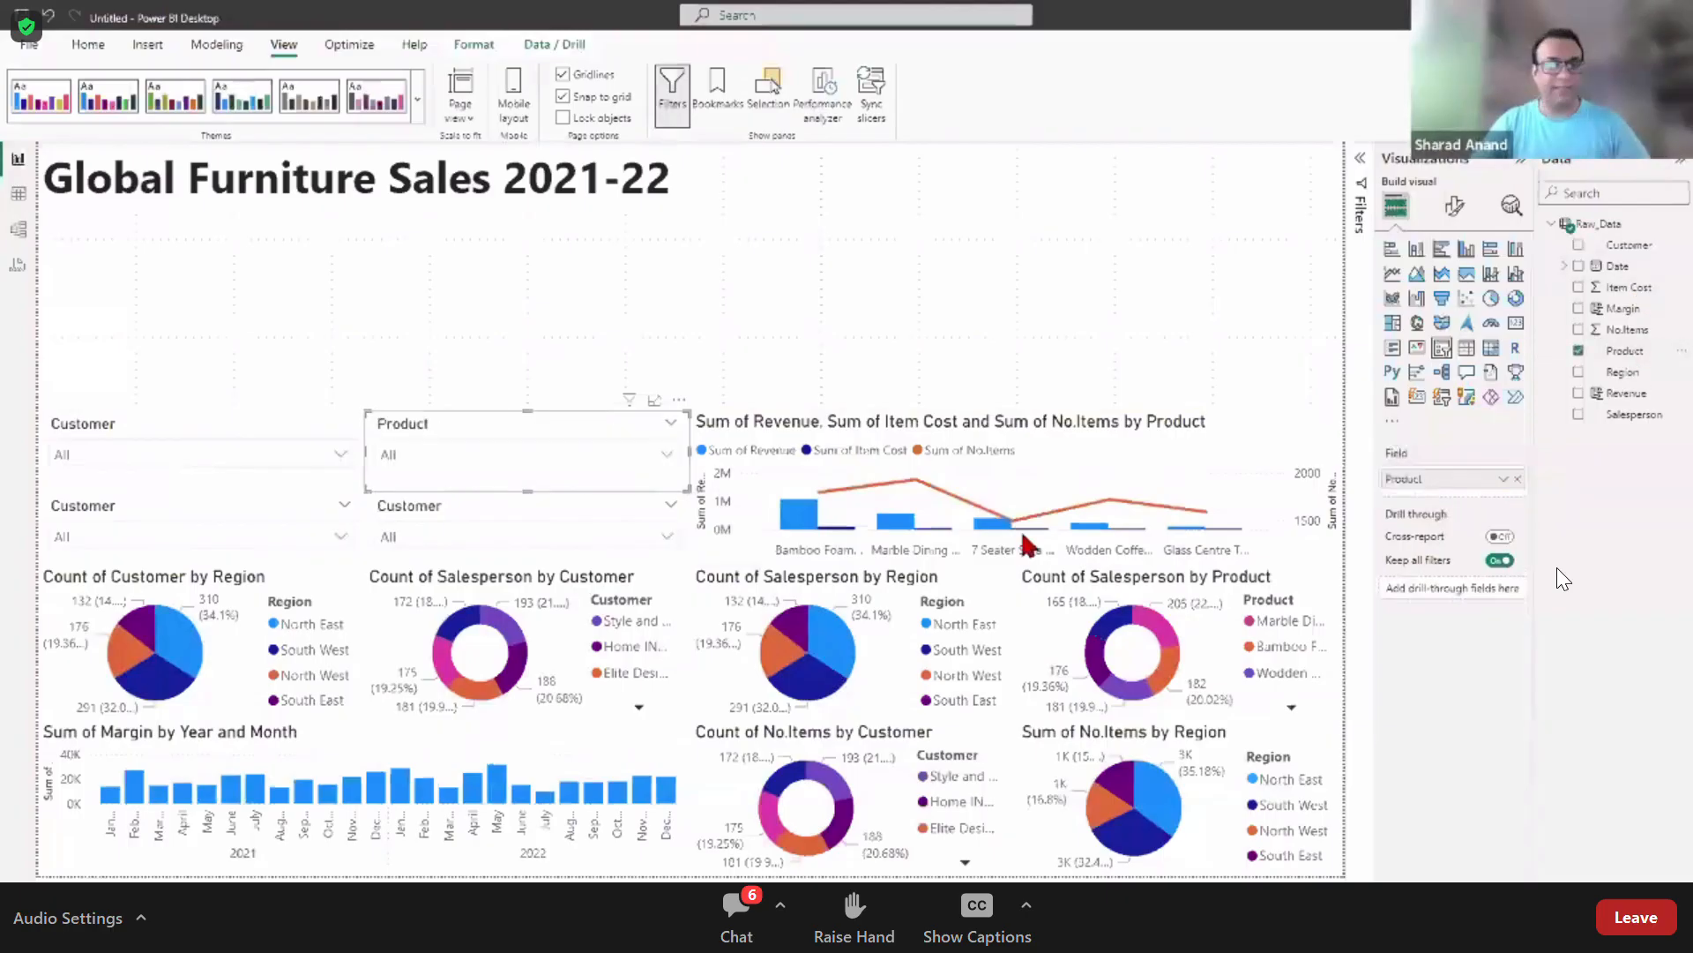
Step: Replace the Customer field with Region in the slicer directly above the Count of Customer by Region pie
{"action": "left_click", "coordinate": [198, 519]}
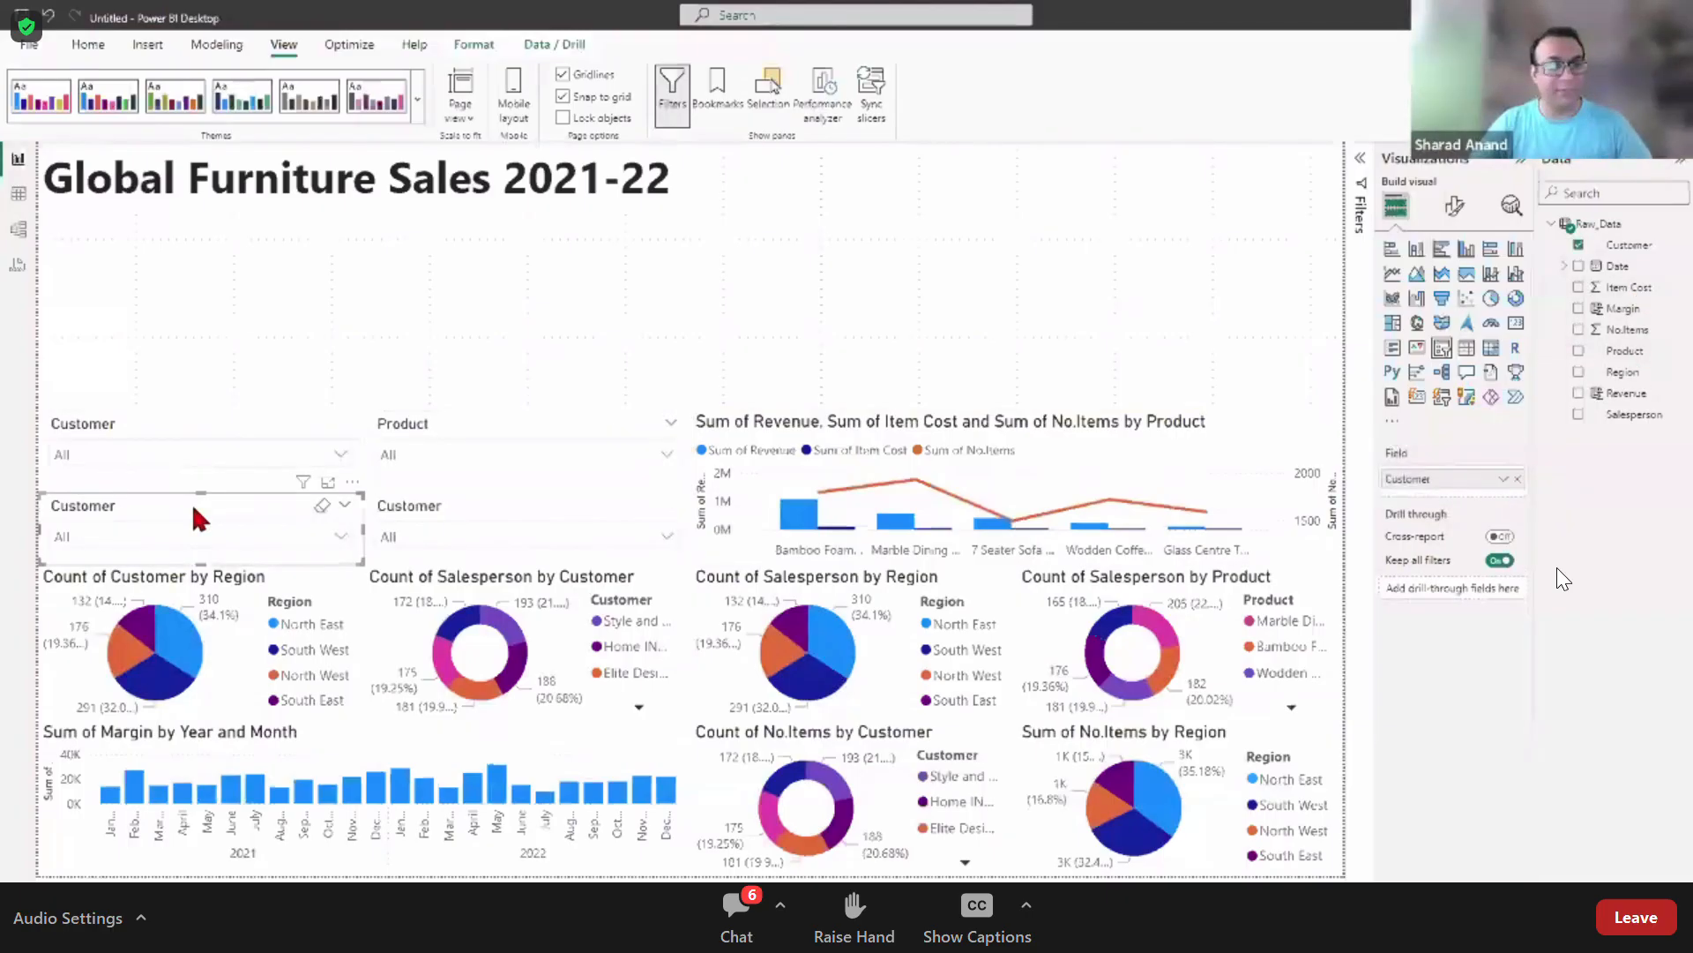
{"action": "left_click", "coordinate": [1518, 479]}
{"action": "left_click_drag", "start_coordinate": [1621, 371], "coordinate": [1444, 480]}
Step: Replace the Customer field with Salesperson in the slicer directly above the Count of Salesperson by Customer donut
{"action": "left_click", "coordinate": [552, 517]}
{"action": "left_click", "coordinate": [1518, 479]}
{"action": "left_click_drag", "start_coordinate": [1460, 493], "coordinate": [1455, 480]}
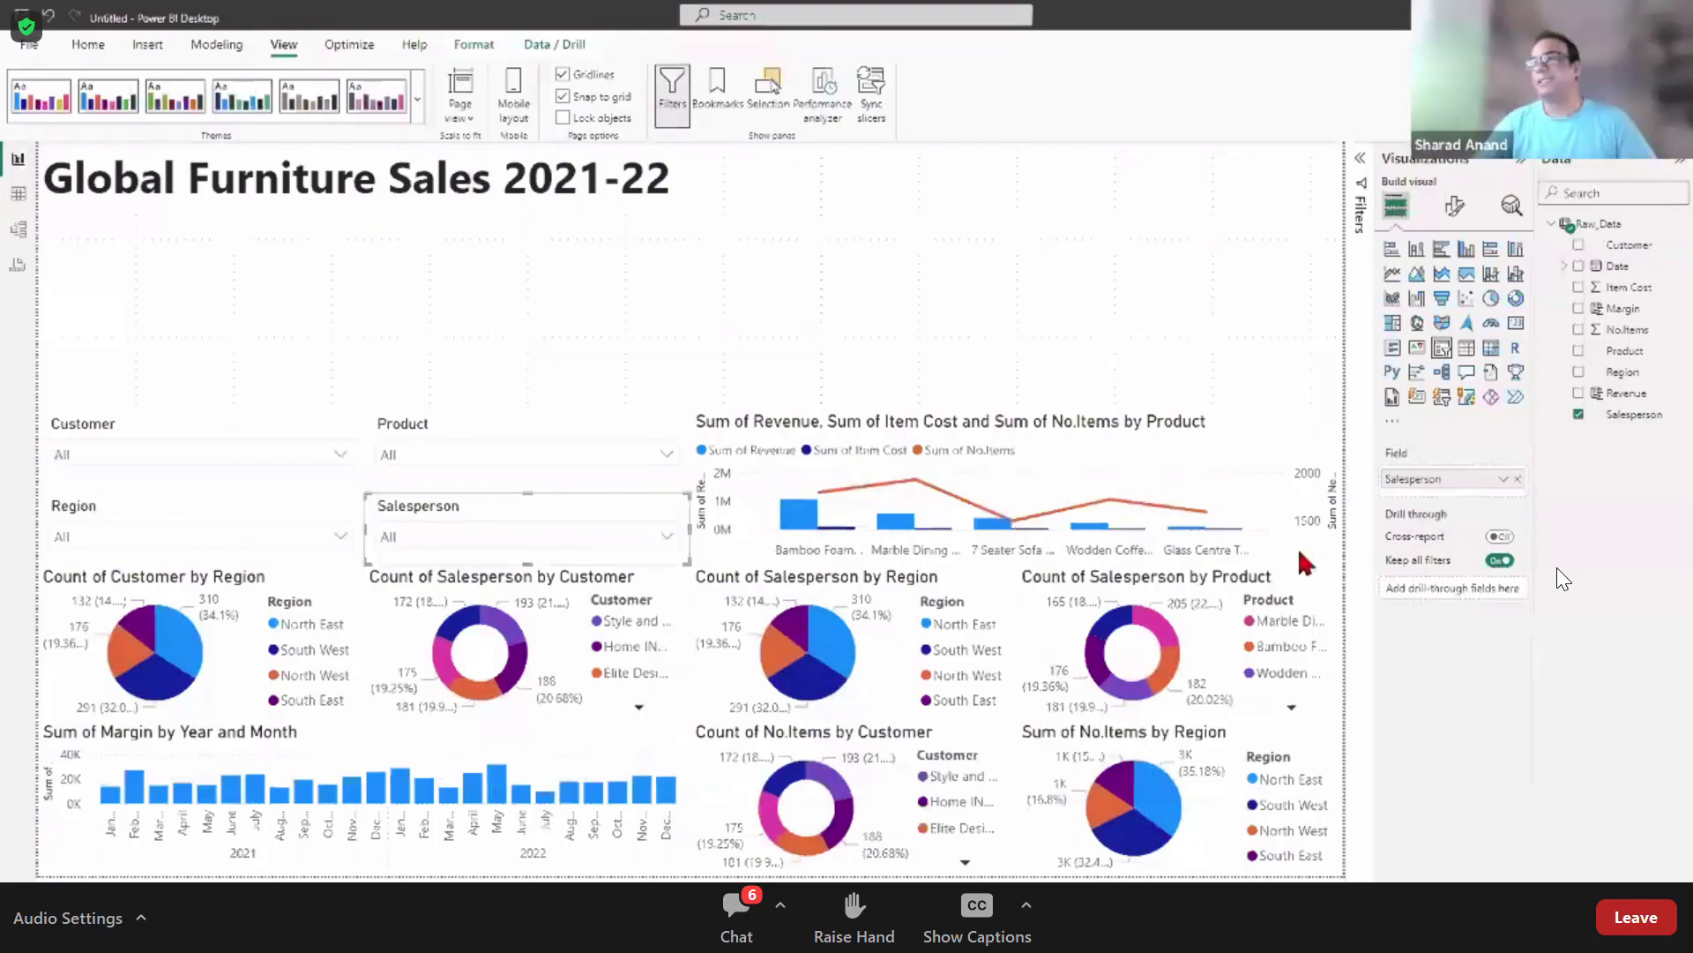
Step: Add another slicer on the Salesperson field in the blank area below the report title
{"action": "left_click", "coordinate": [281, 434]}
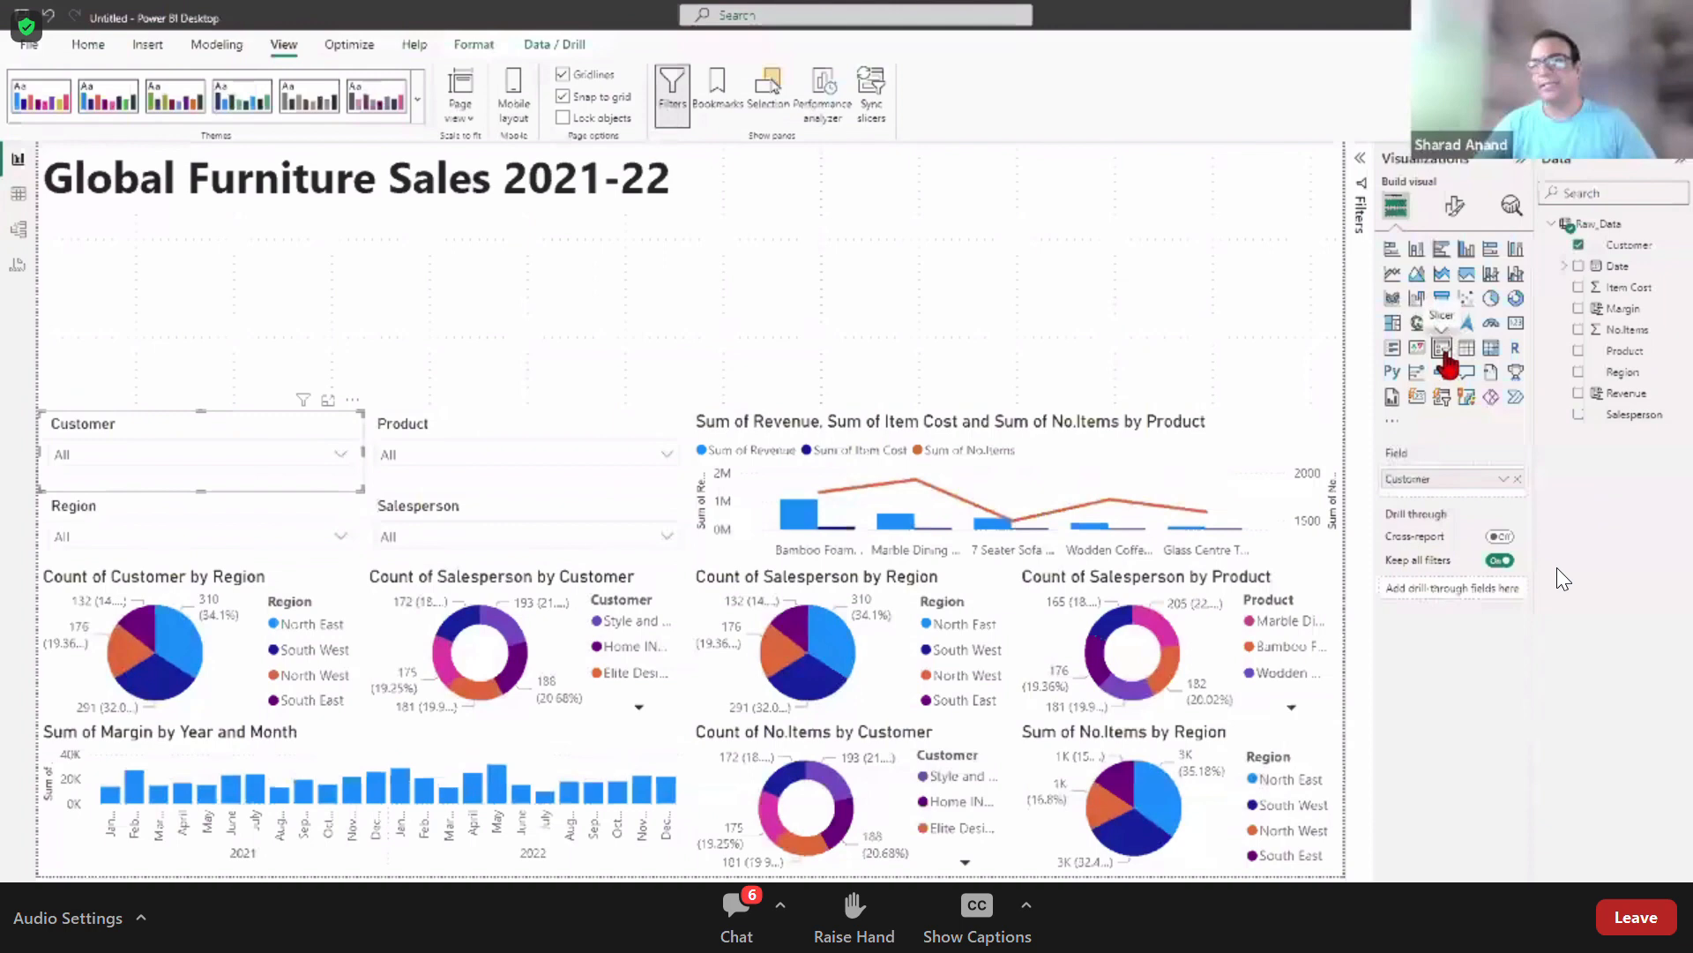
{"action": "left_click", "coordinate": [346, 269]}
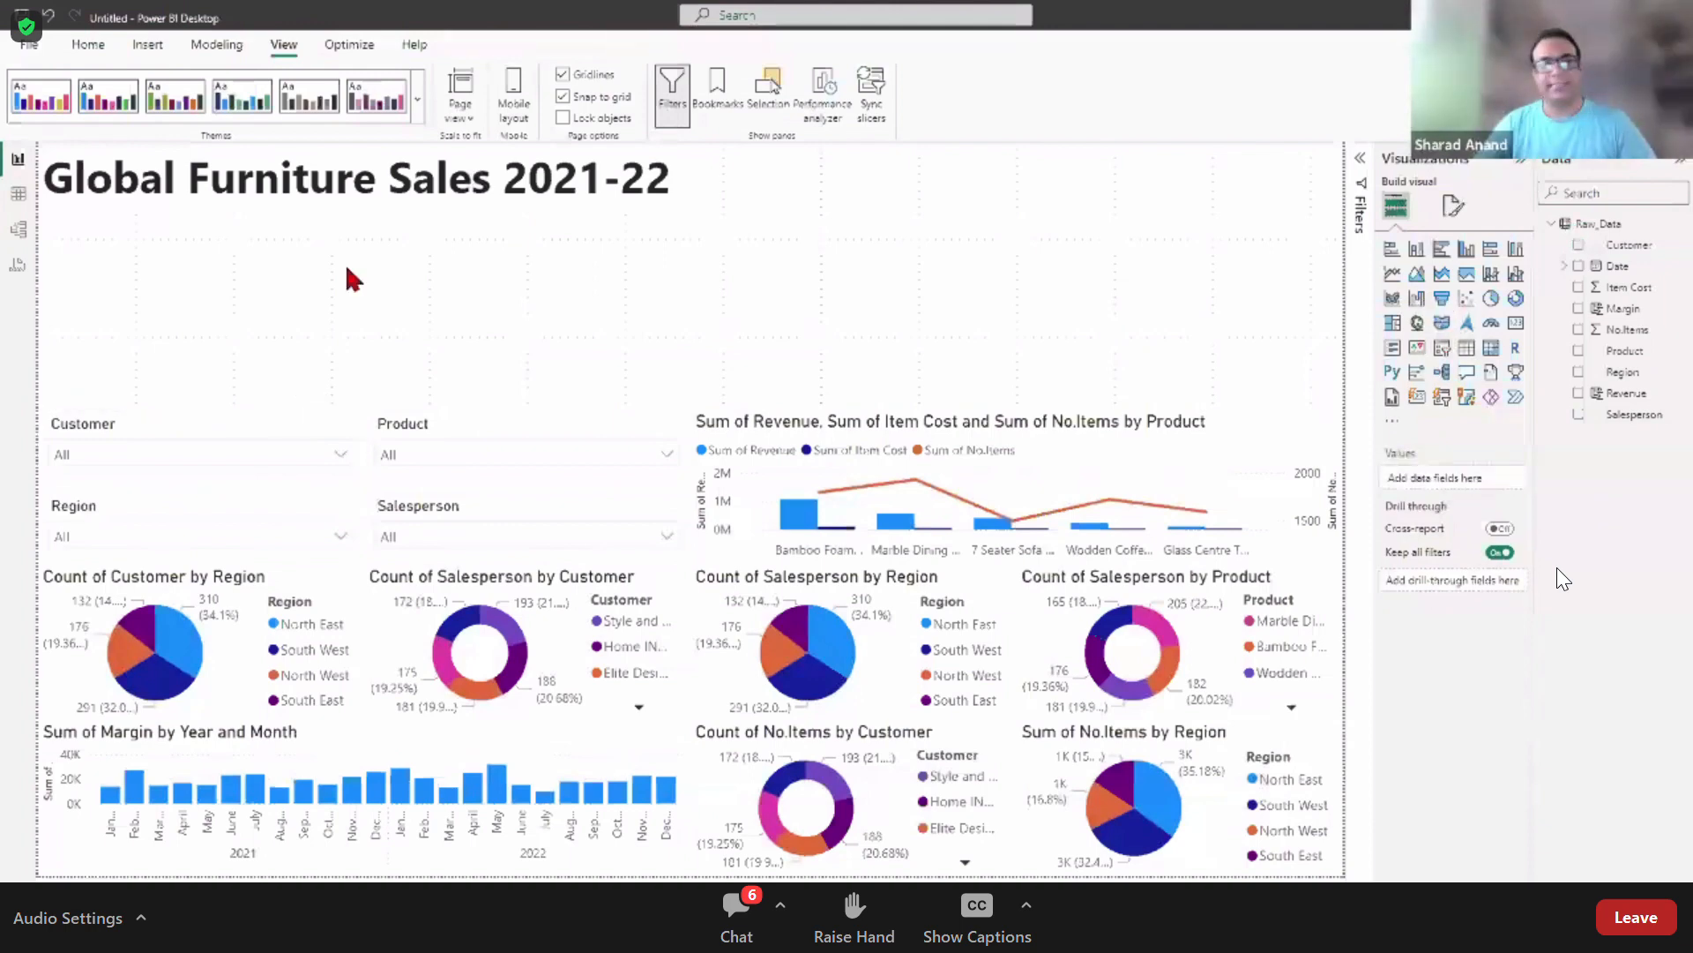
{"action": "left_click", "coordinate": [1442, 347]}
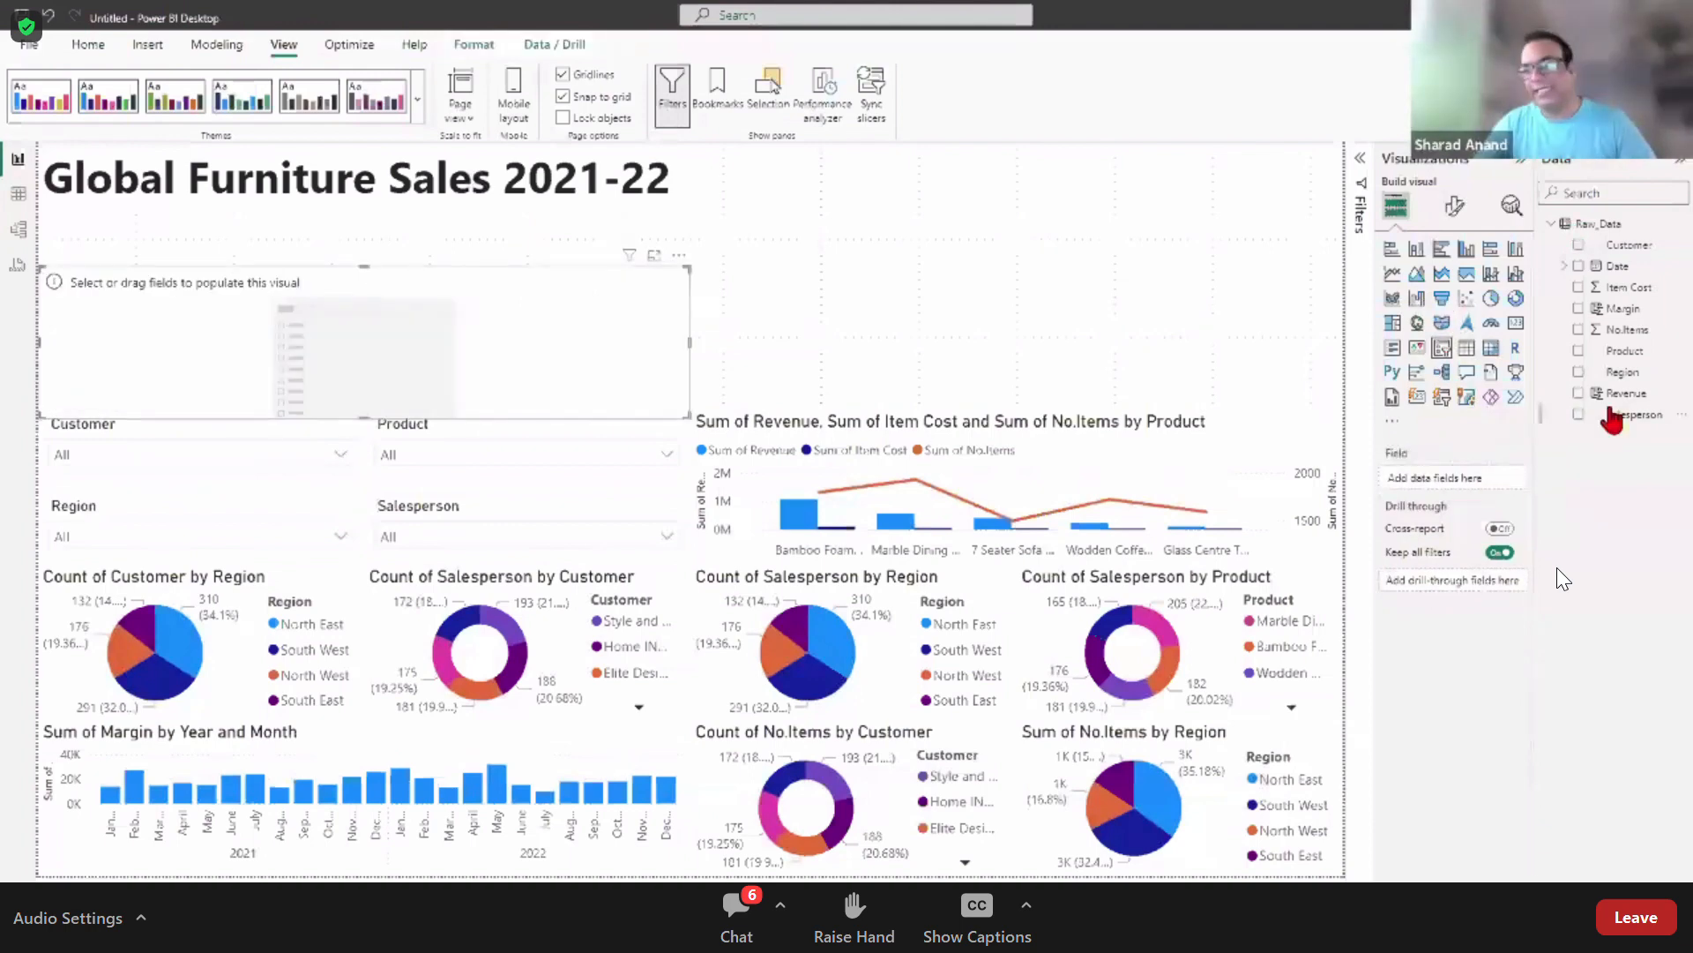
{"action": "left_click_drag", "start_coordinate": [1478, 499], "coordinate": [1465, 480]}
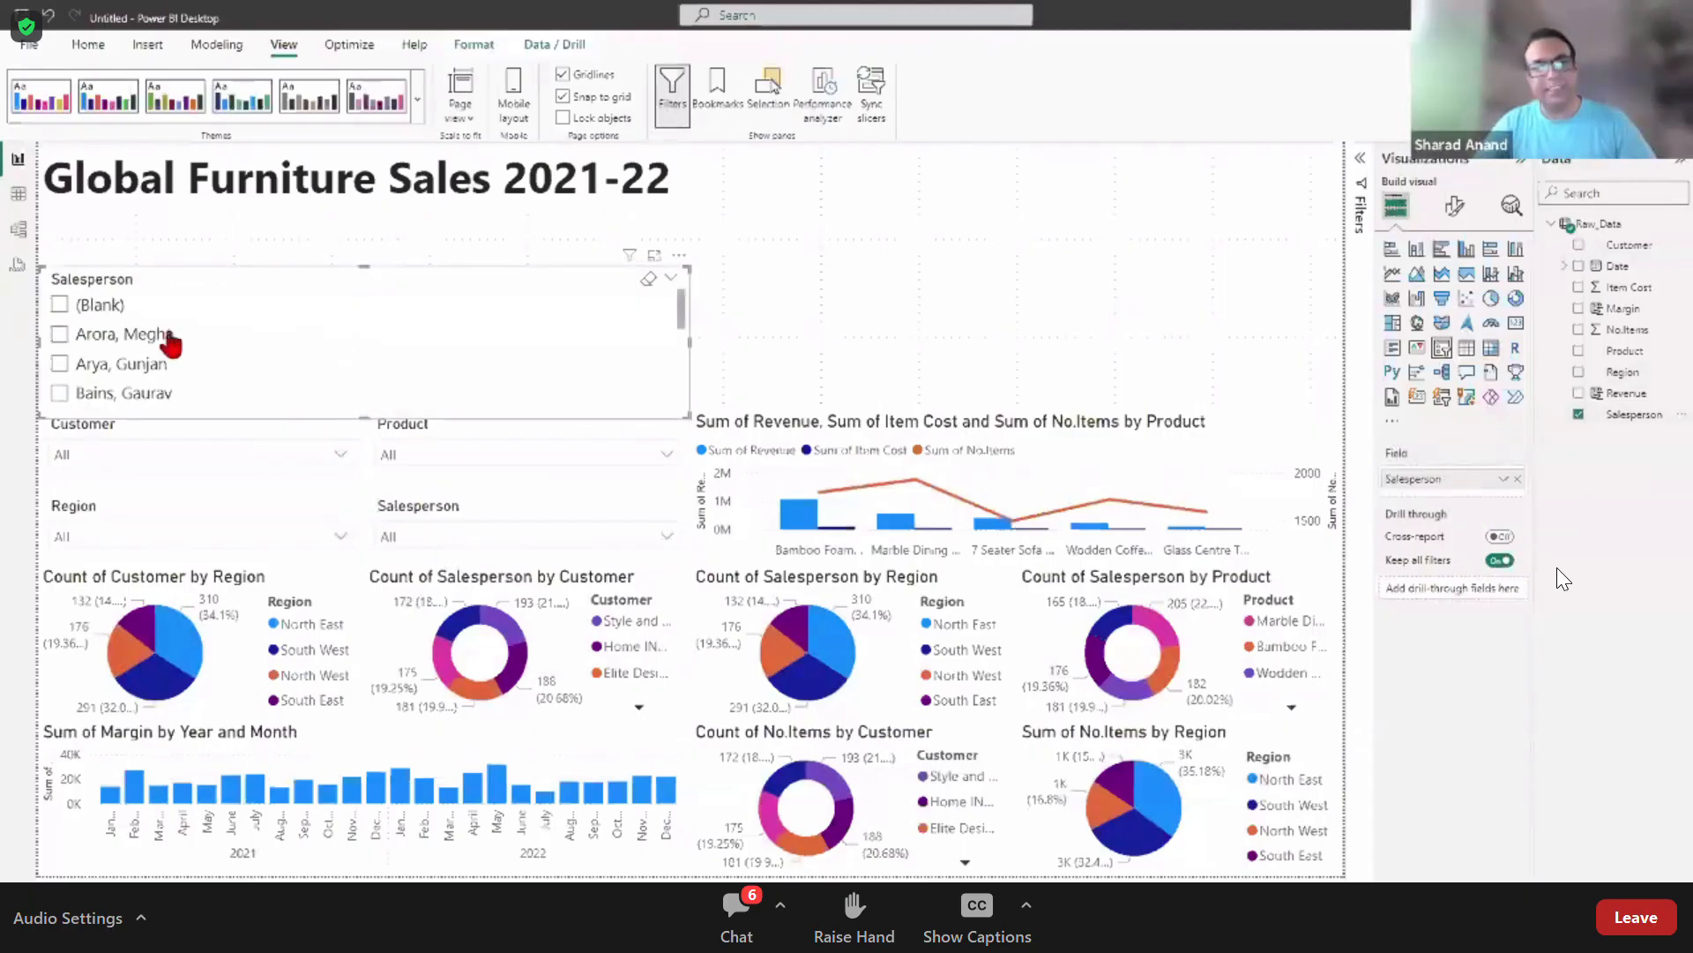
Step: Open the style choices in the new Salesperson slicer's settings
{"action": "left_click", "coordinate": [1457, 210]}
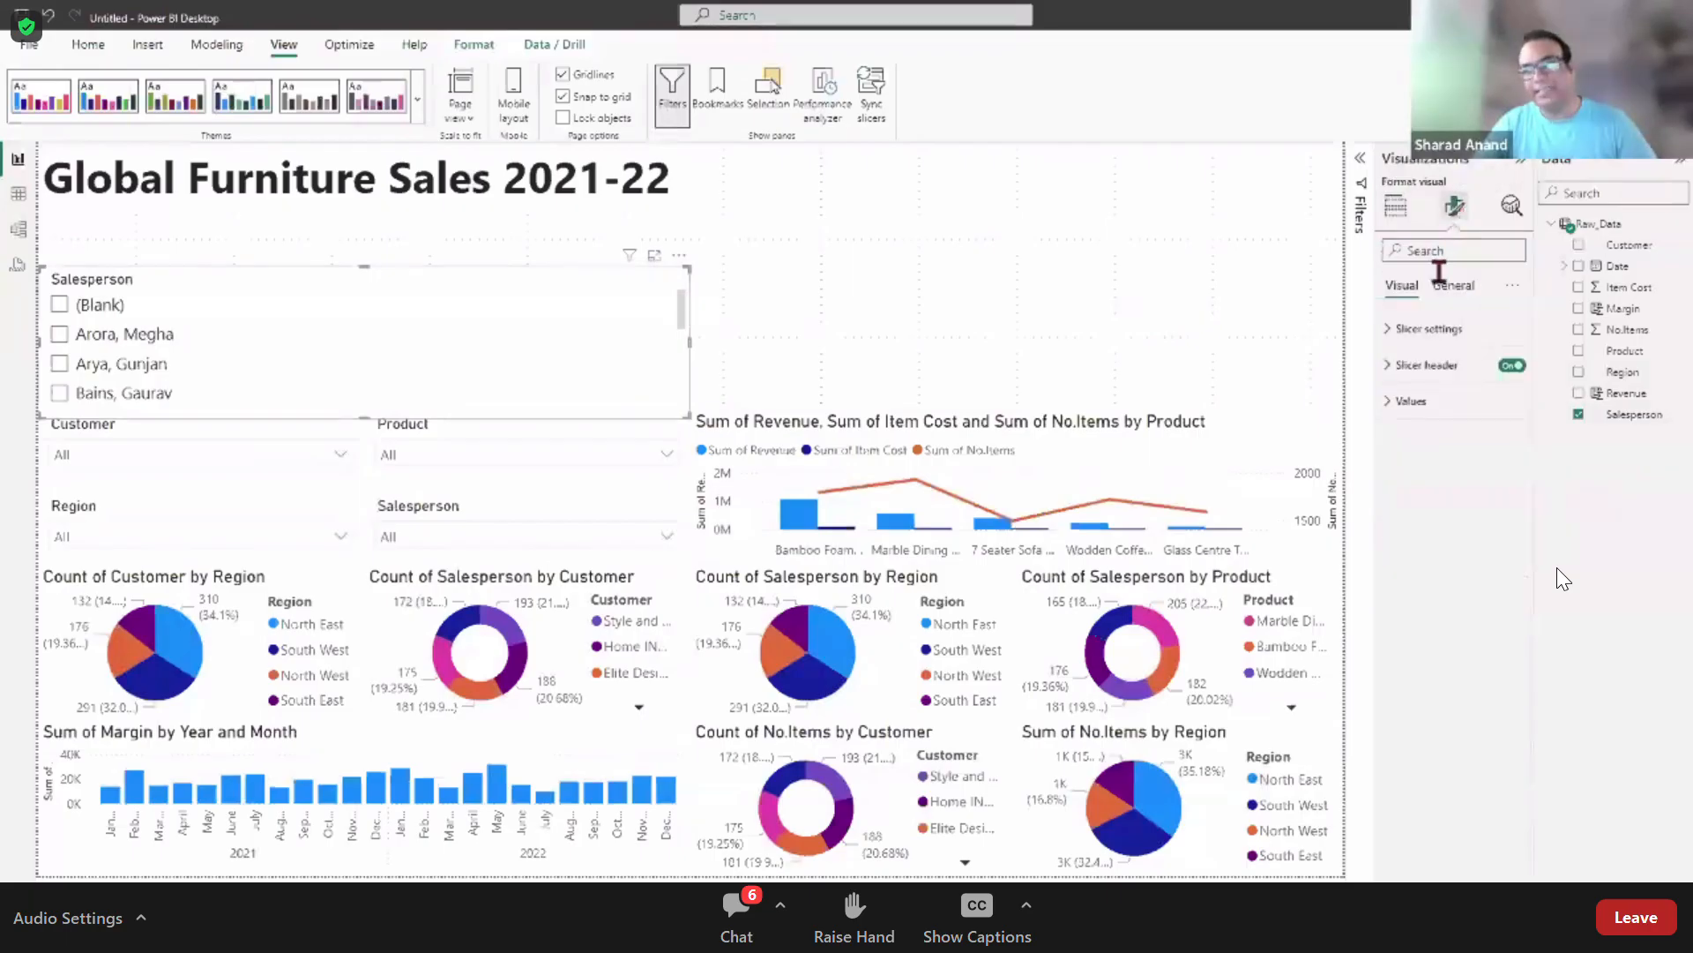
{"action": "left_click", "coordinate": [1402, 330]}
{"action": "left_click", "coordinate": [1454, 416]}
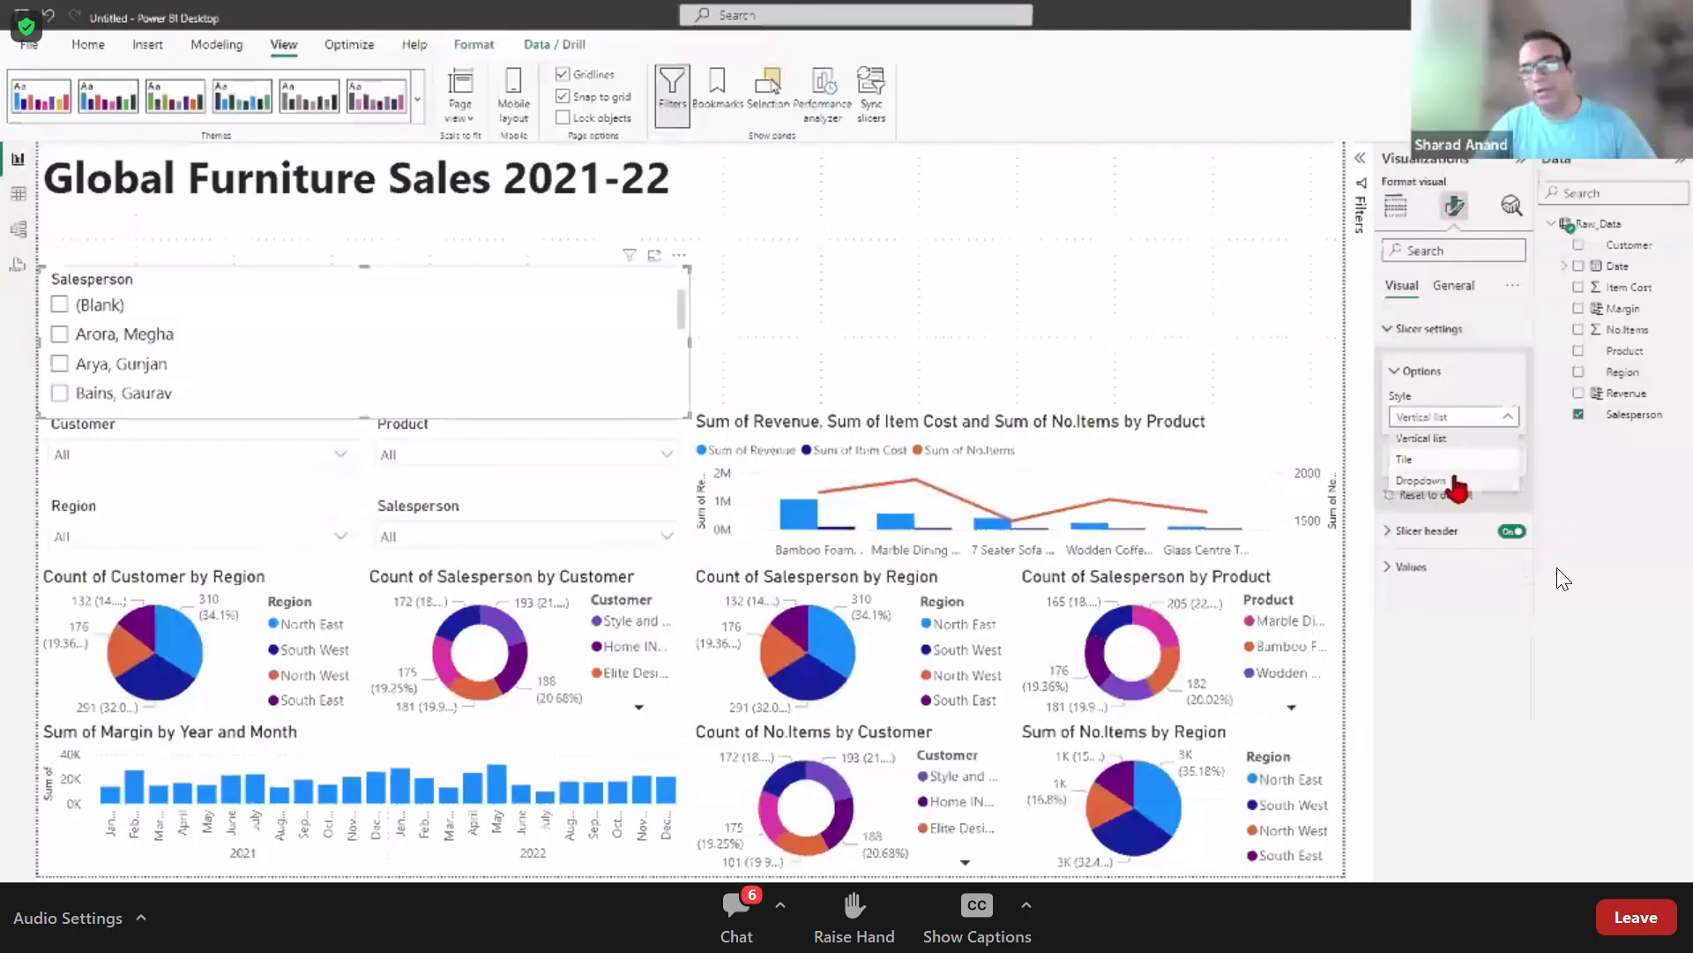
Step: Set the large duplicate Salesperson slicer below the report title to Dropdown style, and delete that slicer
{"action": "left_click", "coordinate": [1454, 482]}
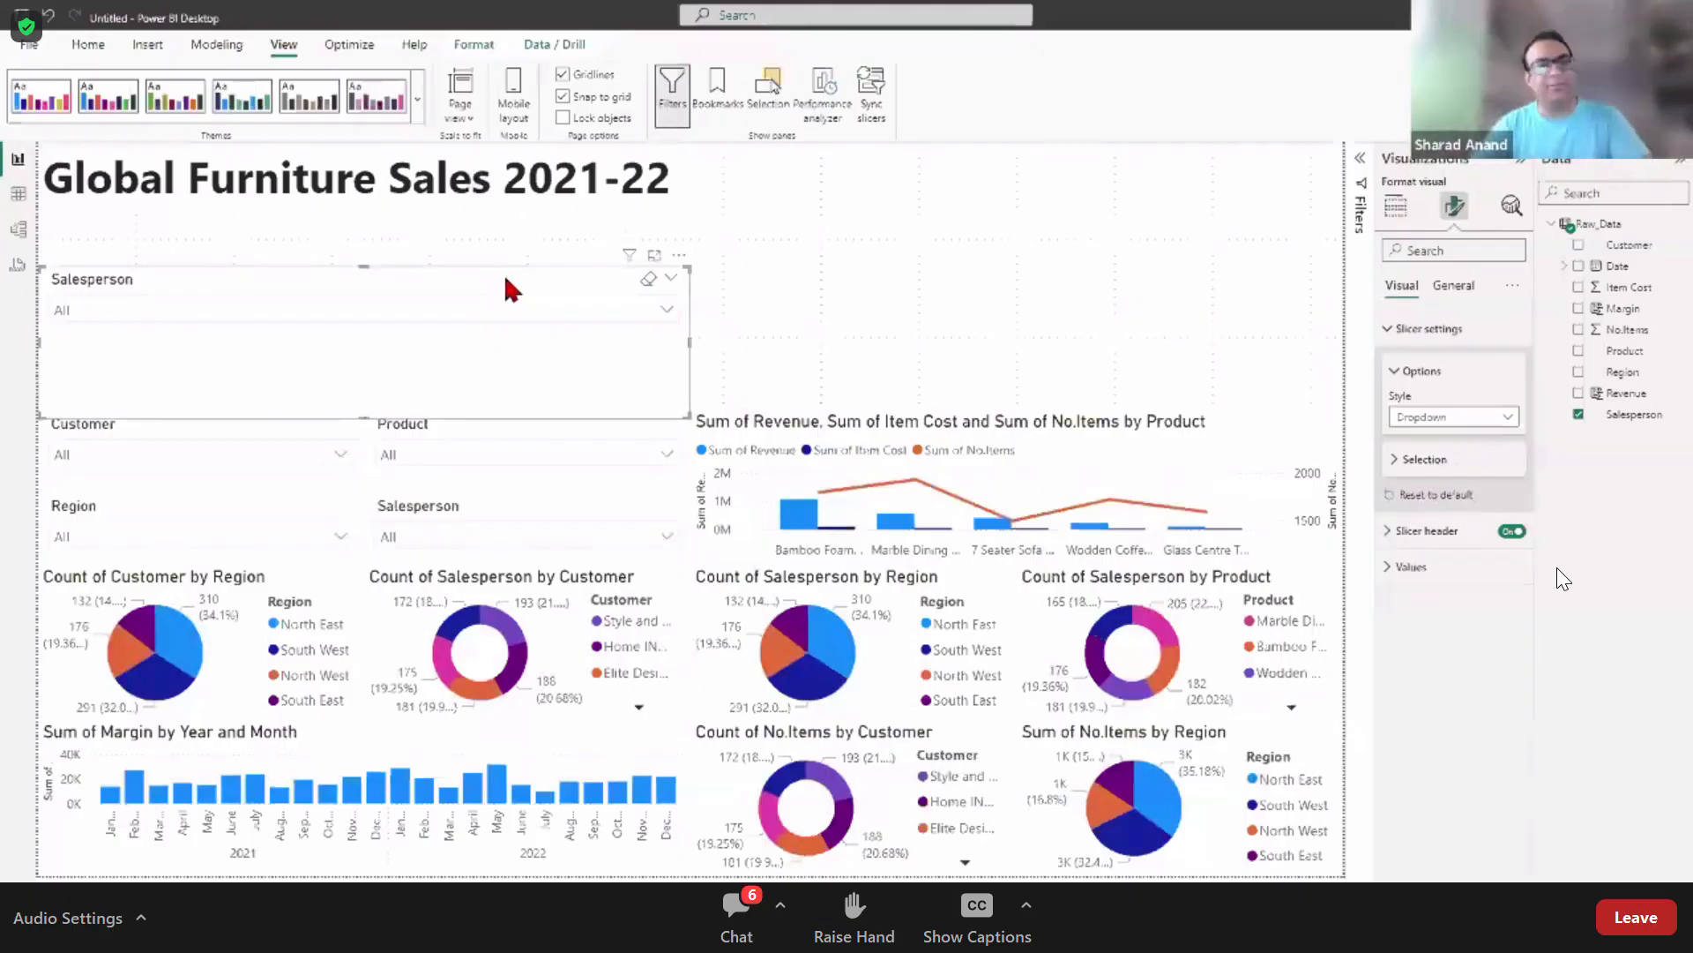
{"action": "key", "text": "Delete"}
Step: Filter the report to 7 Seater Sofa & Recliner with the Product slicer
{"action": "left_click", "coordinate": [666, 454]}
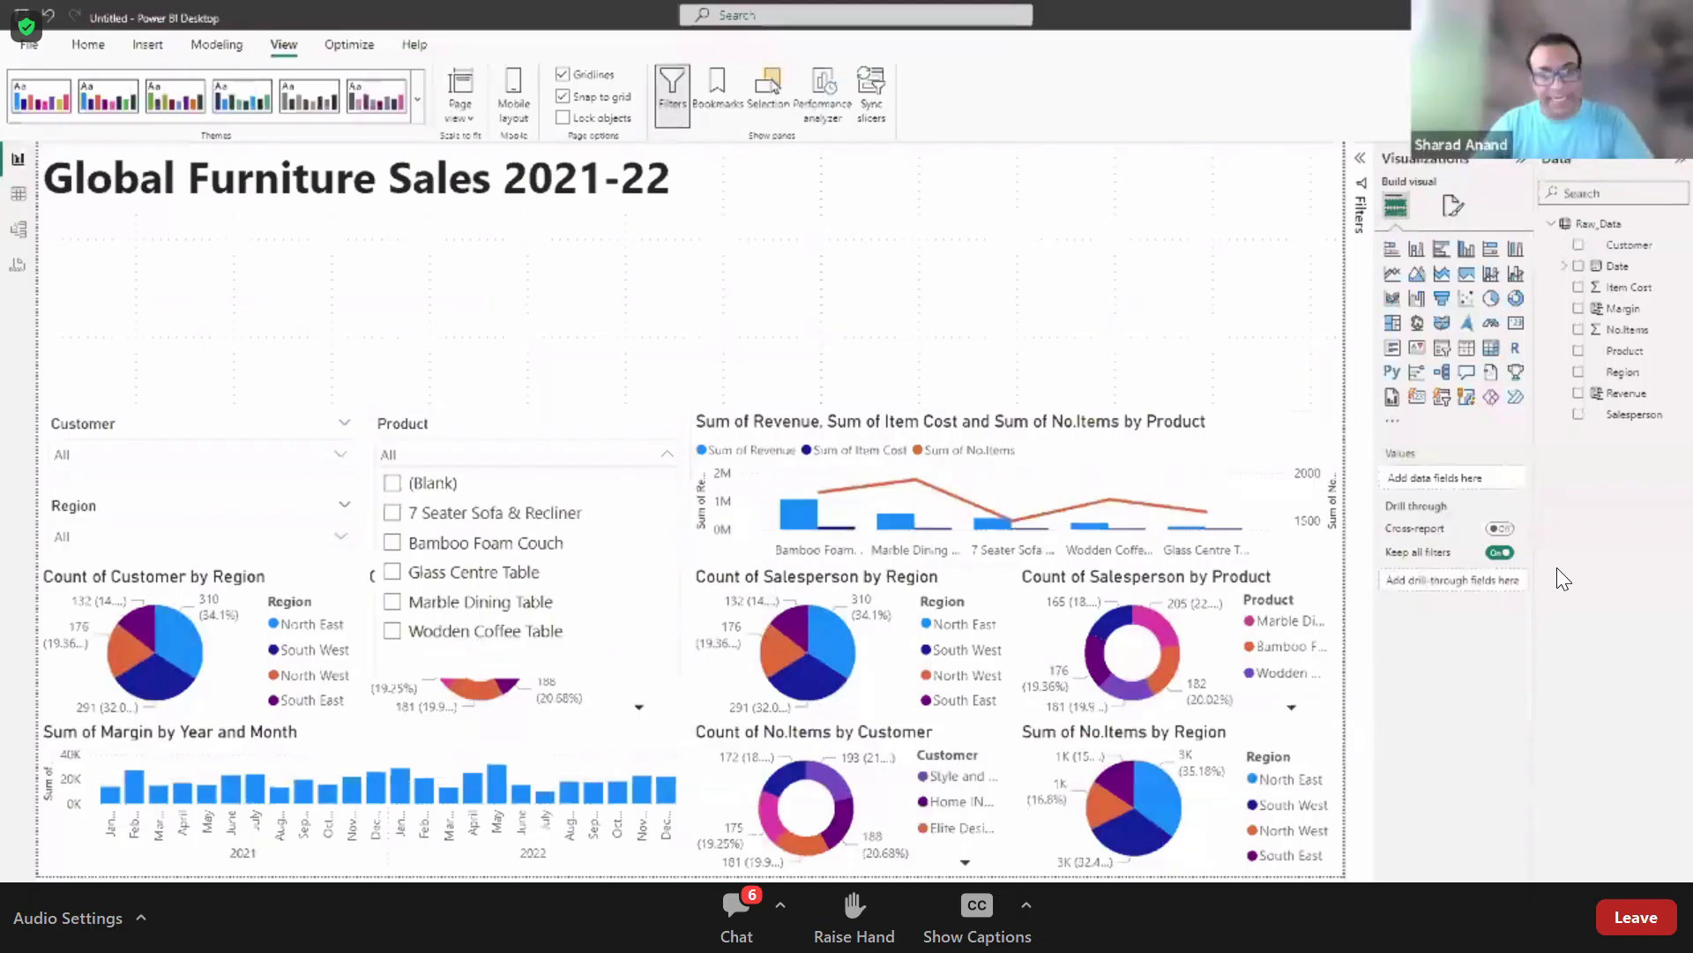
{"action": "left_click", "coordinate": [392, 512]}
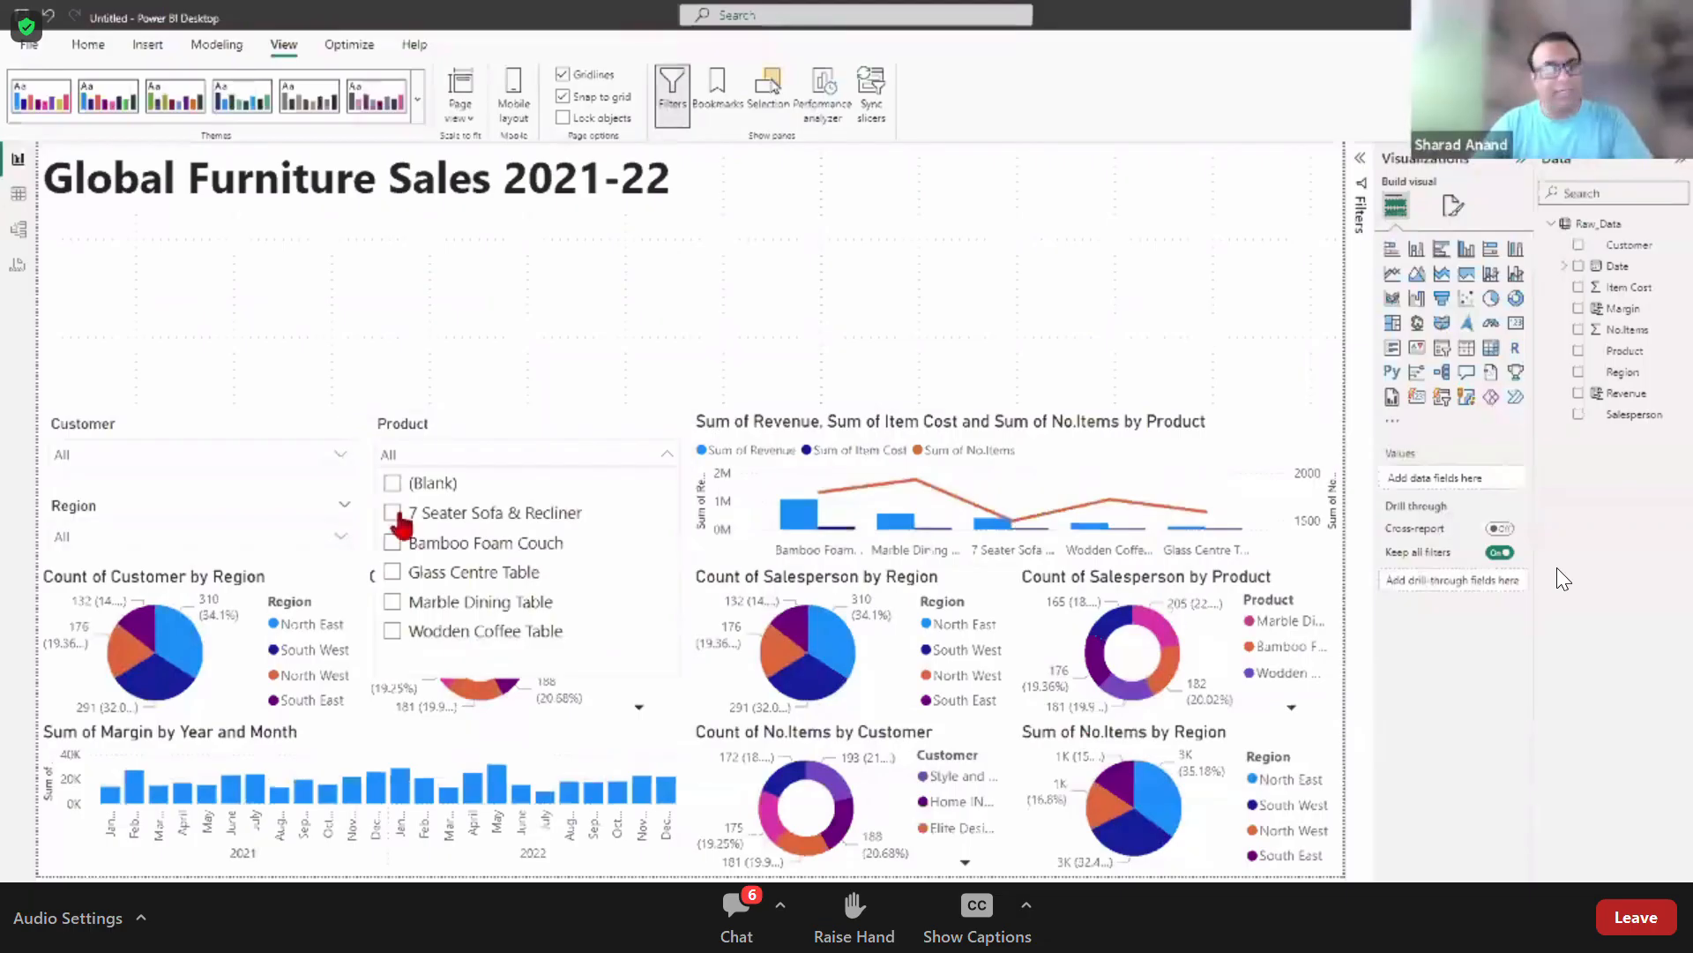
{"action": "left_click", "coordinate": [594, 347]}
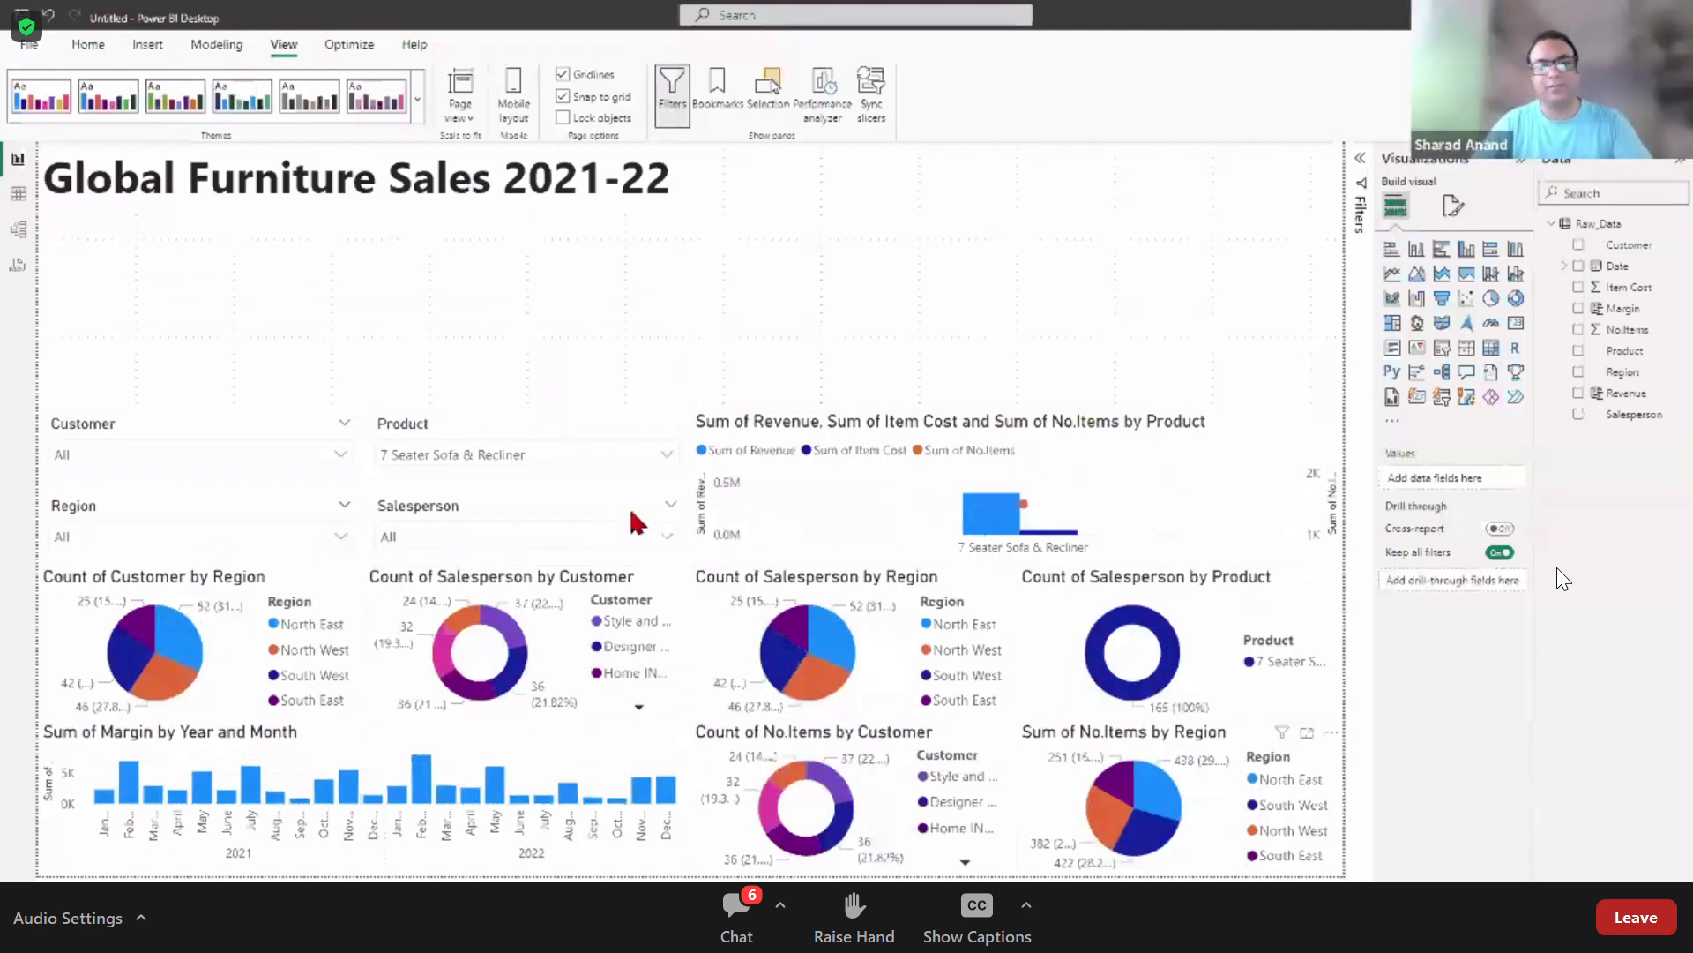
Step: Clear the selection in the Product slicer and deselect the slicer
{"action": "left_click", "coordinate": [660, 455]}
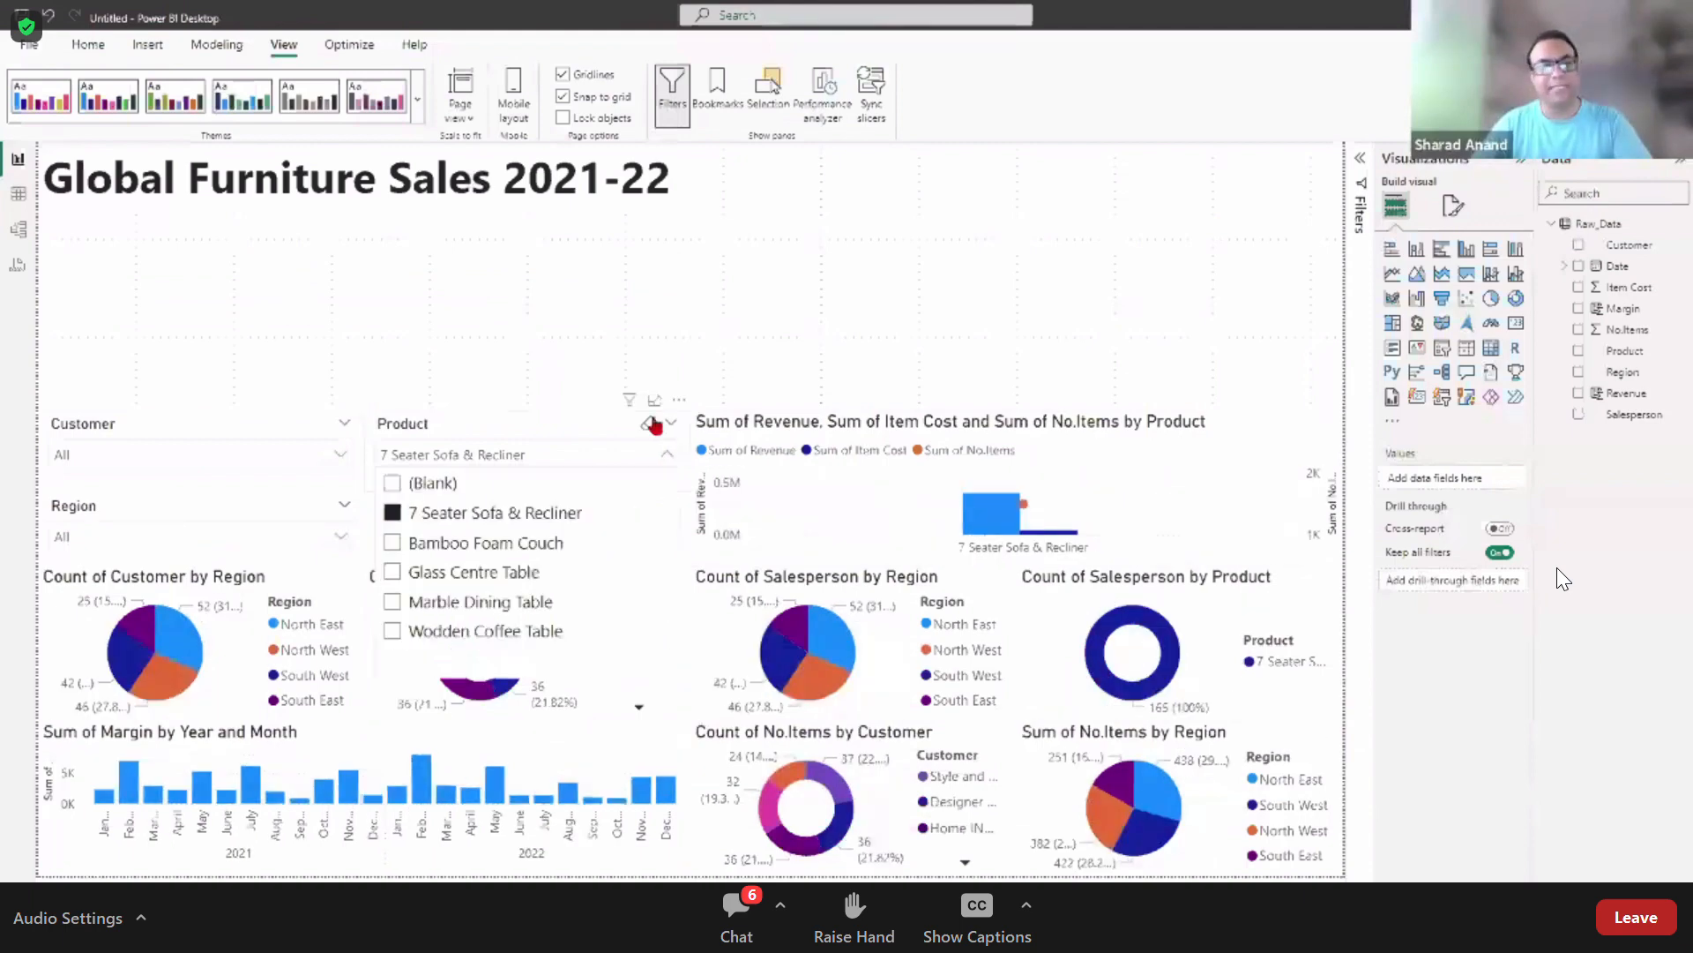
{"action": "left_click", "coordinate": [651, 426]}
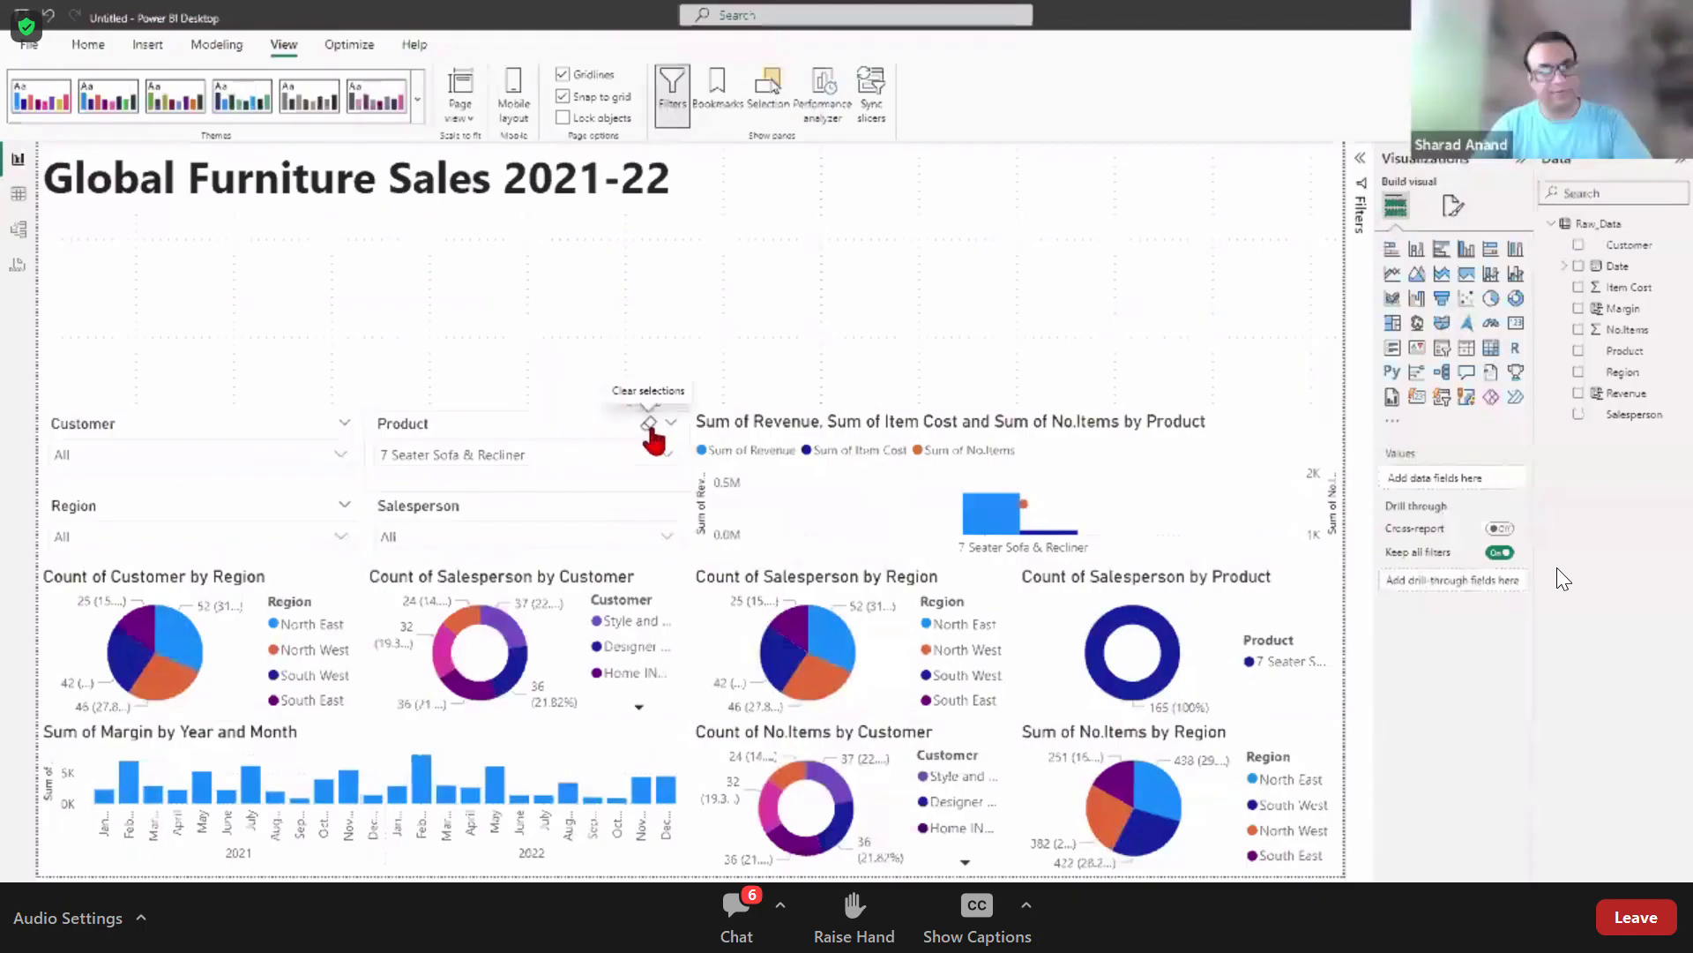
{"action": "left_click", "coordinate": [650, 425]}
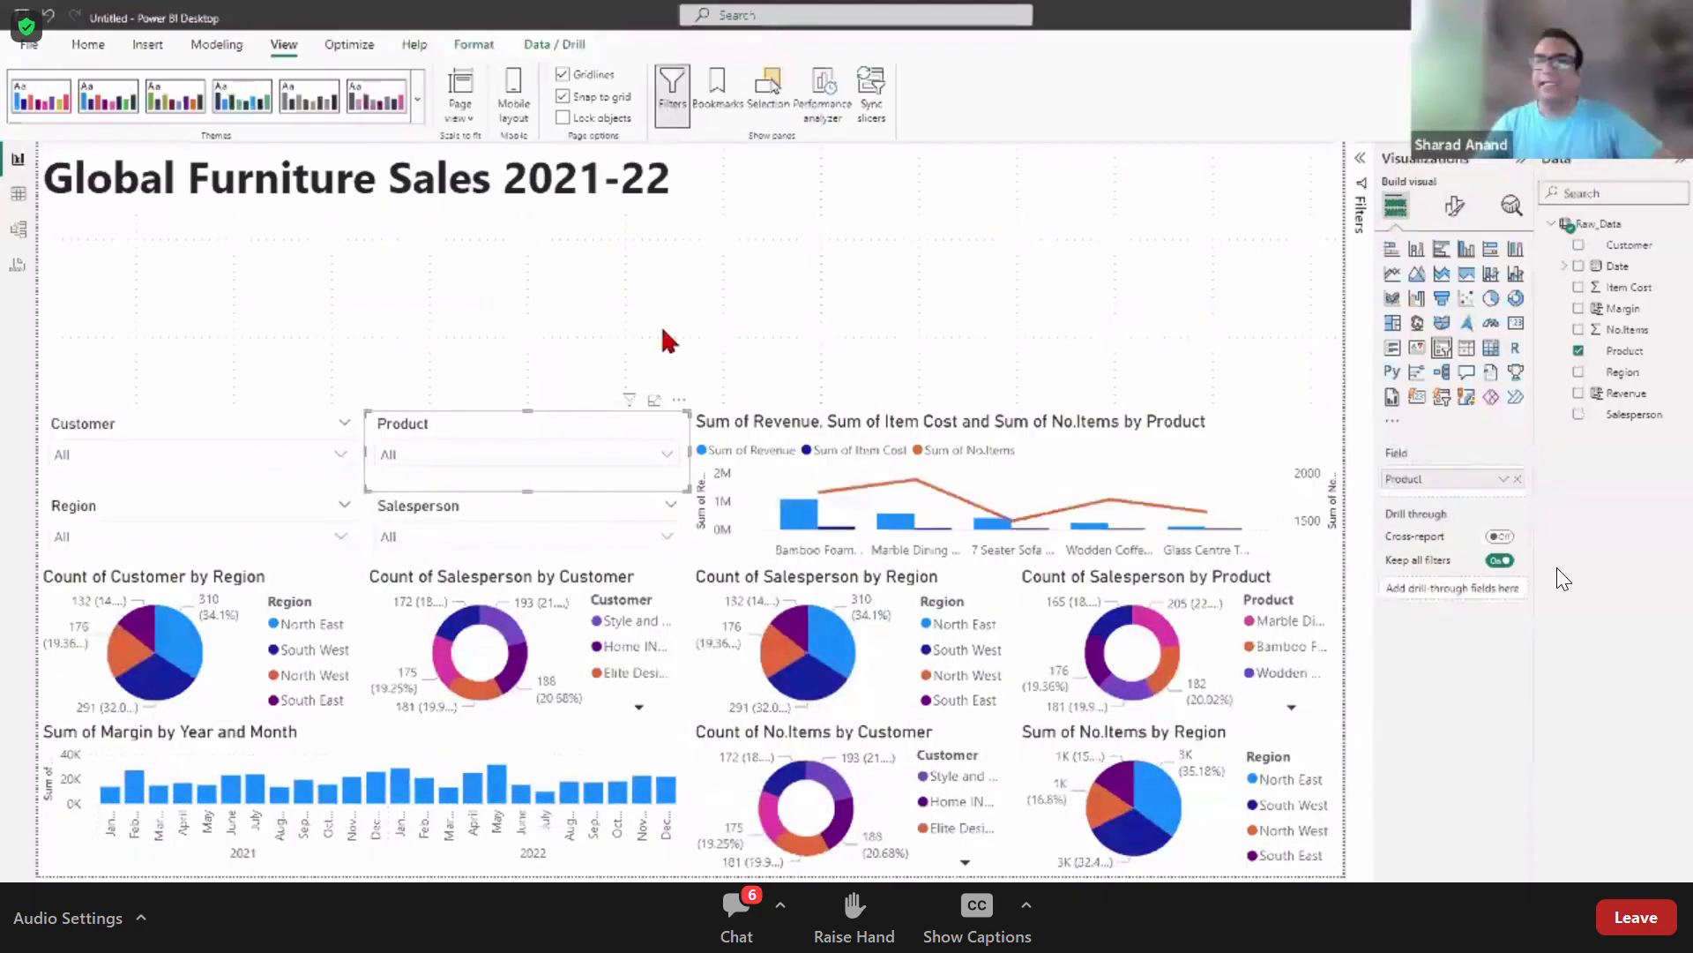
{"action": "left_click", "coordinate": [663, 332]}
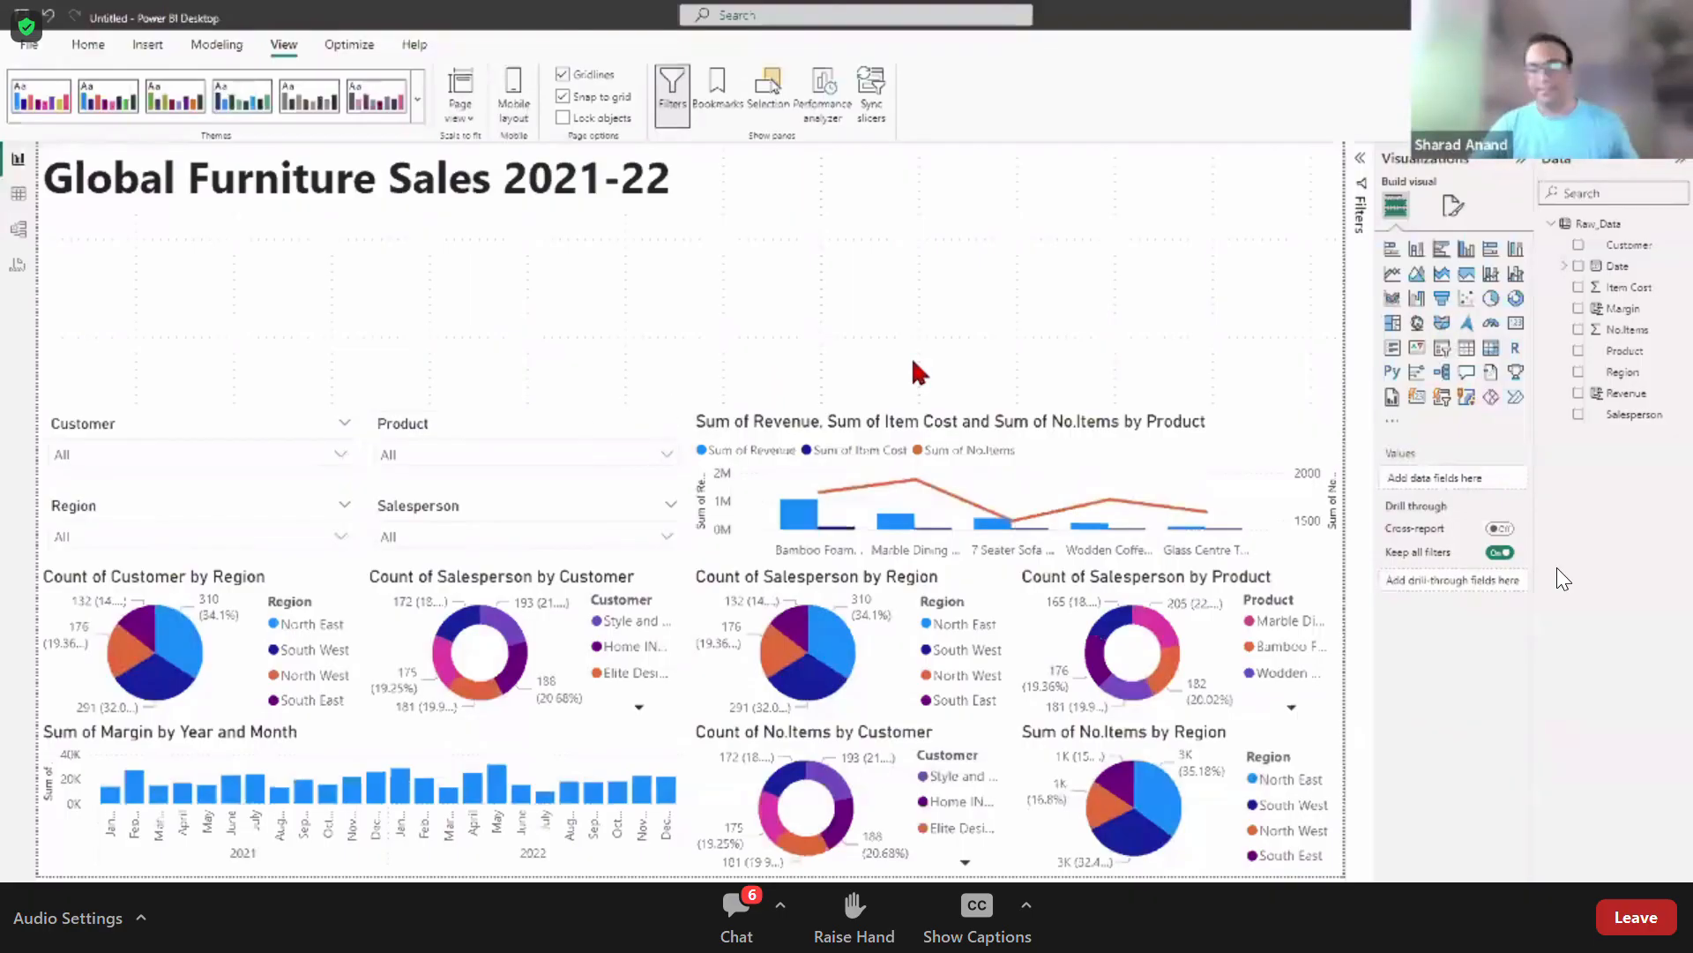
Step: View the available style options in the Product slicer's settings, leaving them unchanged
{"action": "left_click", "coordinate": [503, 437]}
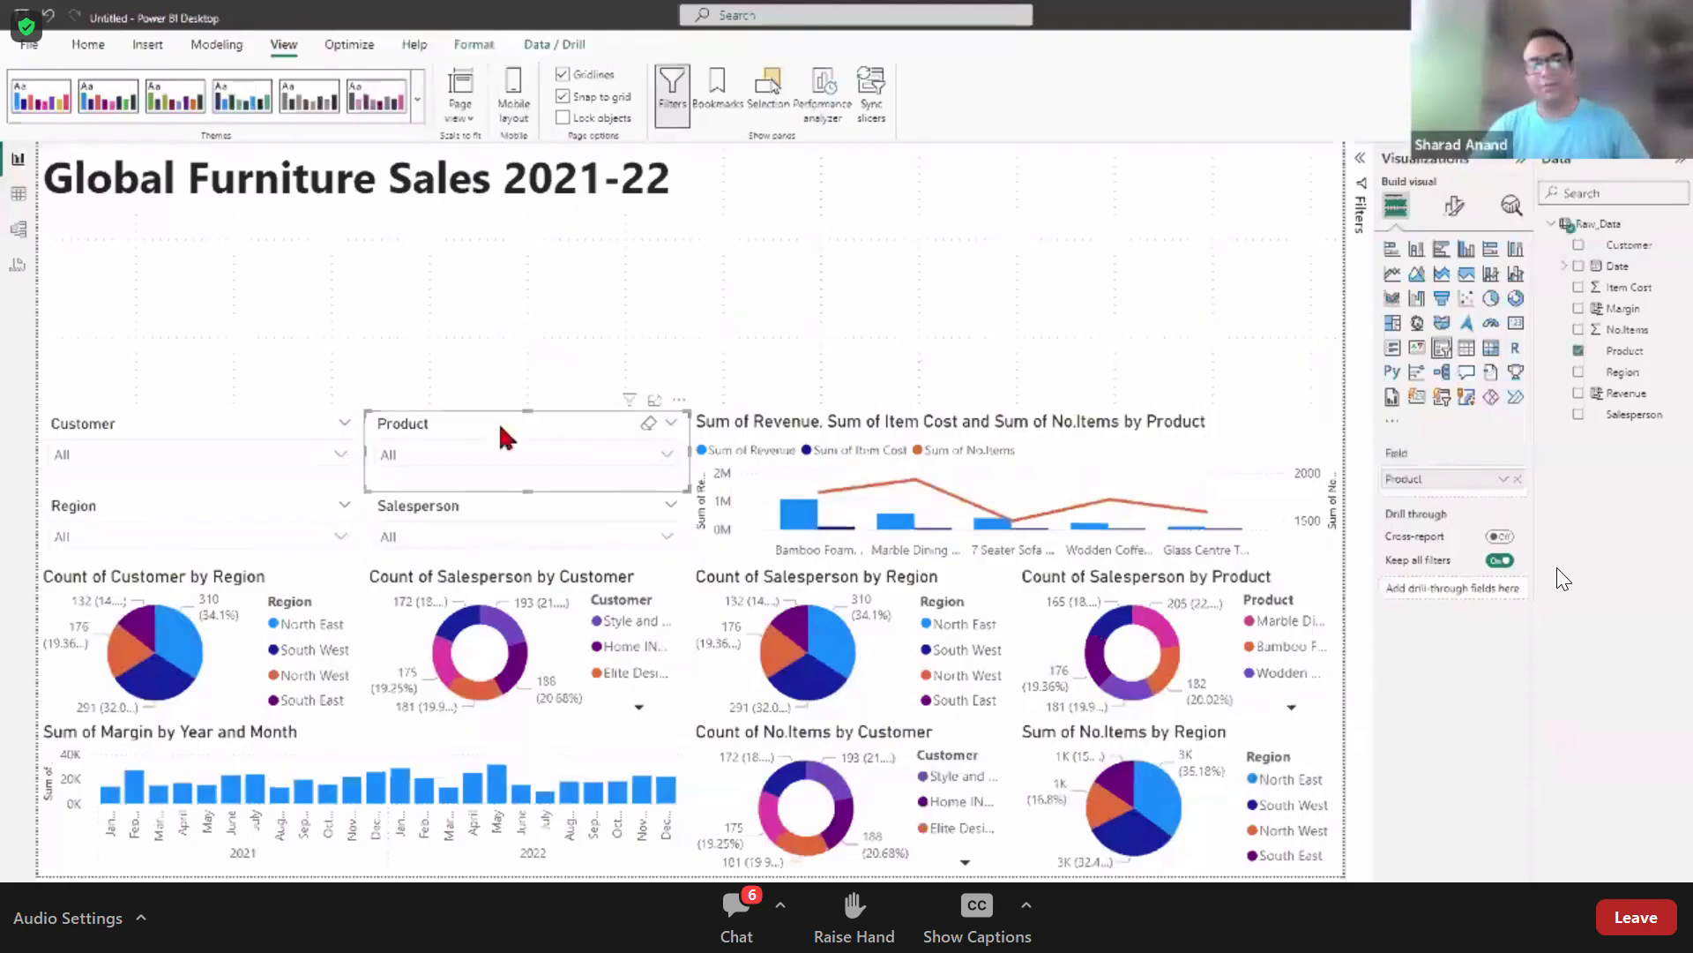
{"action": "left_click", "coordinate": [1456, 208]}
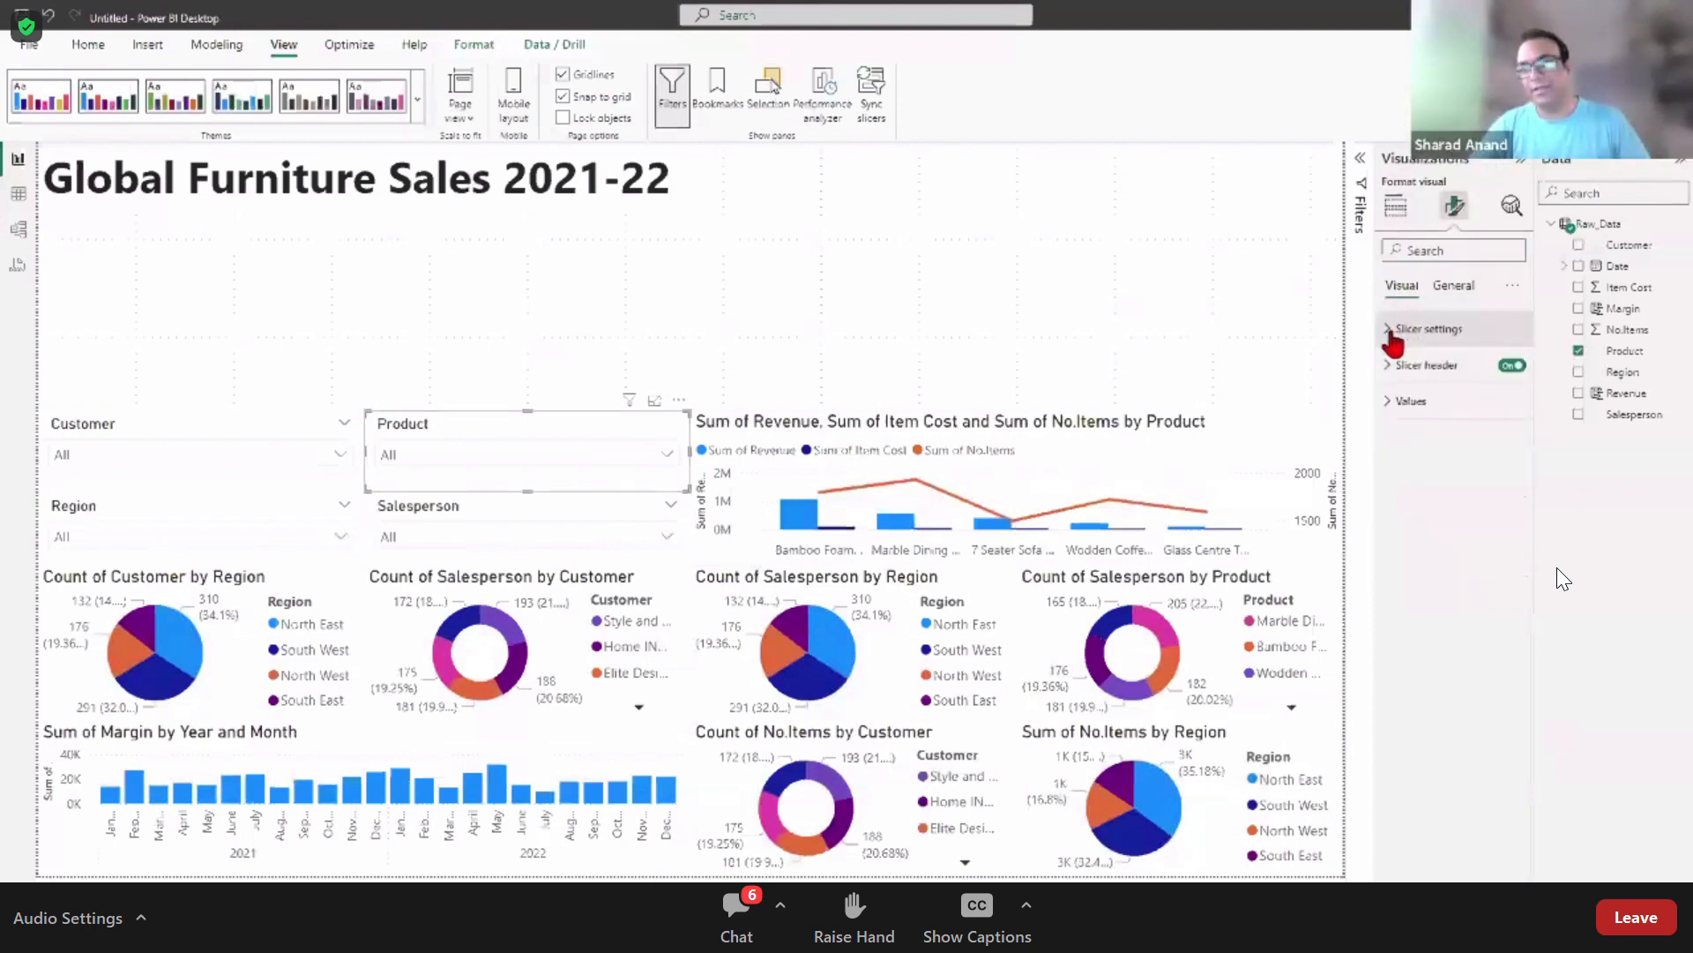
{"action": "left_click", "coordinate": [1391, 333]}
{"action": "left_click", "coordinate": [1460, 418]}
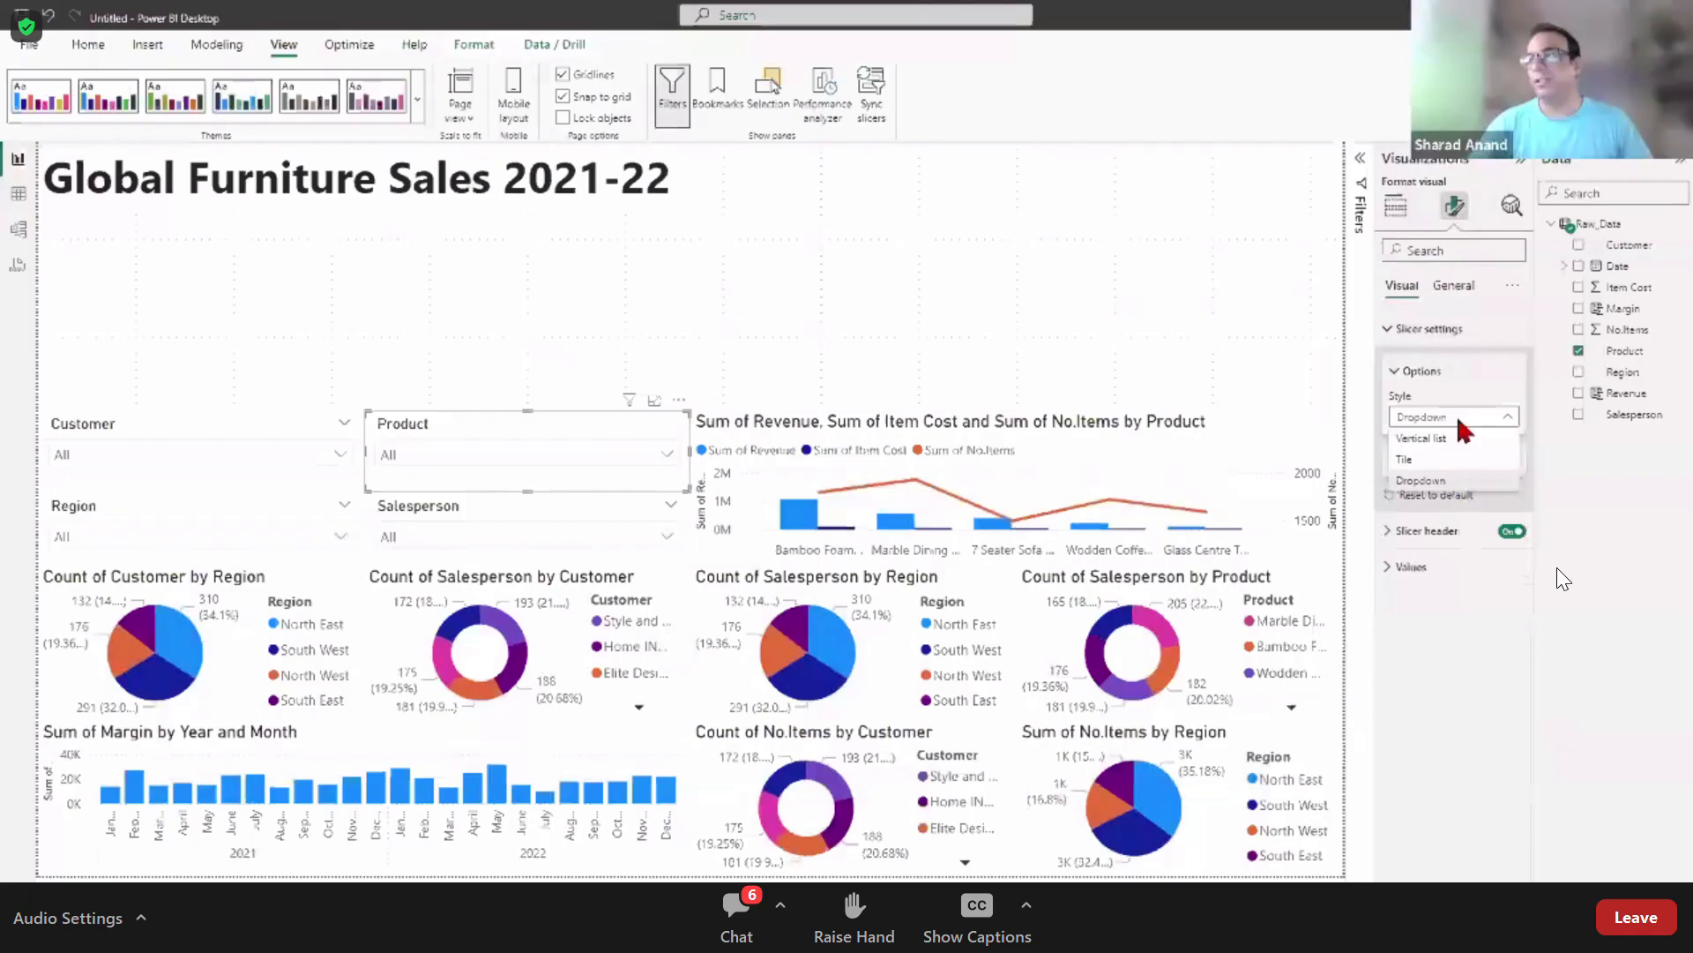
{"action": "left_click", "coordinate": [1071, 259]}
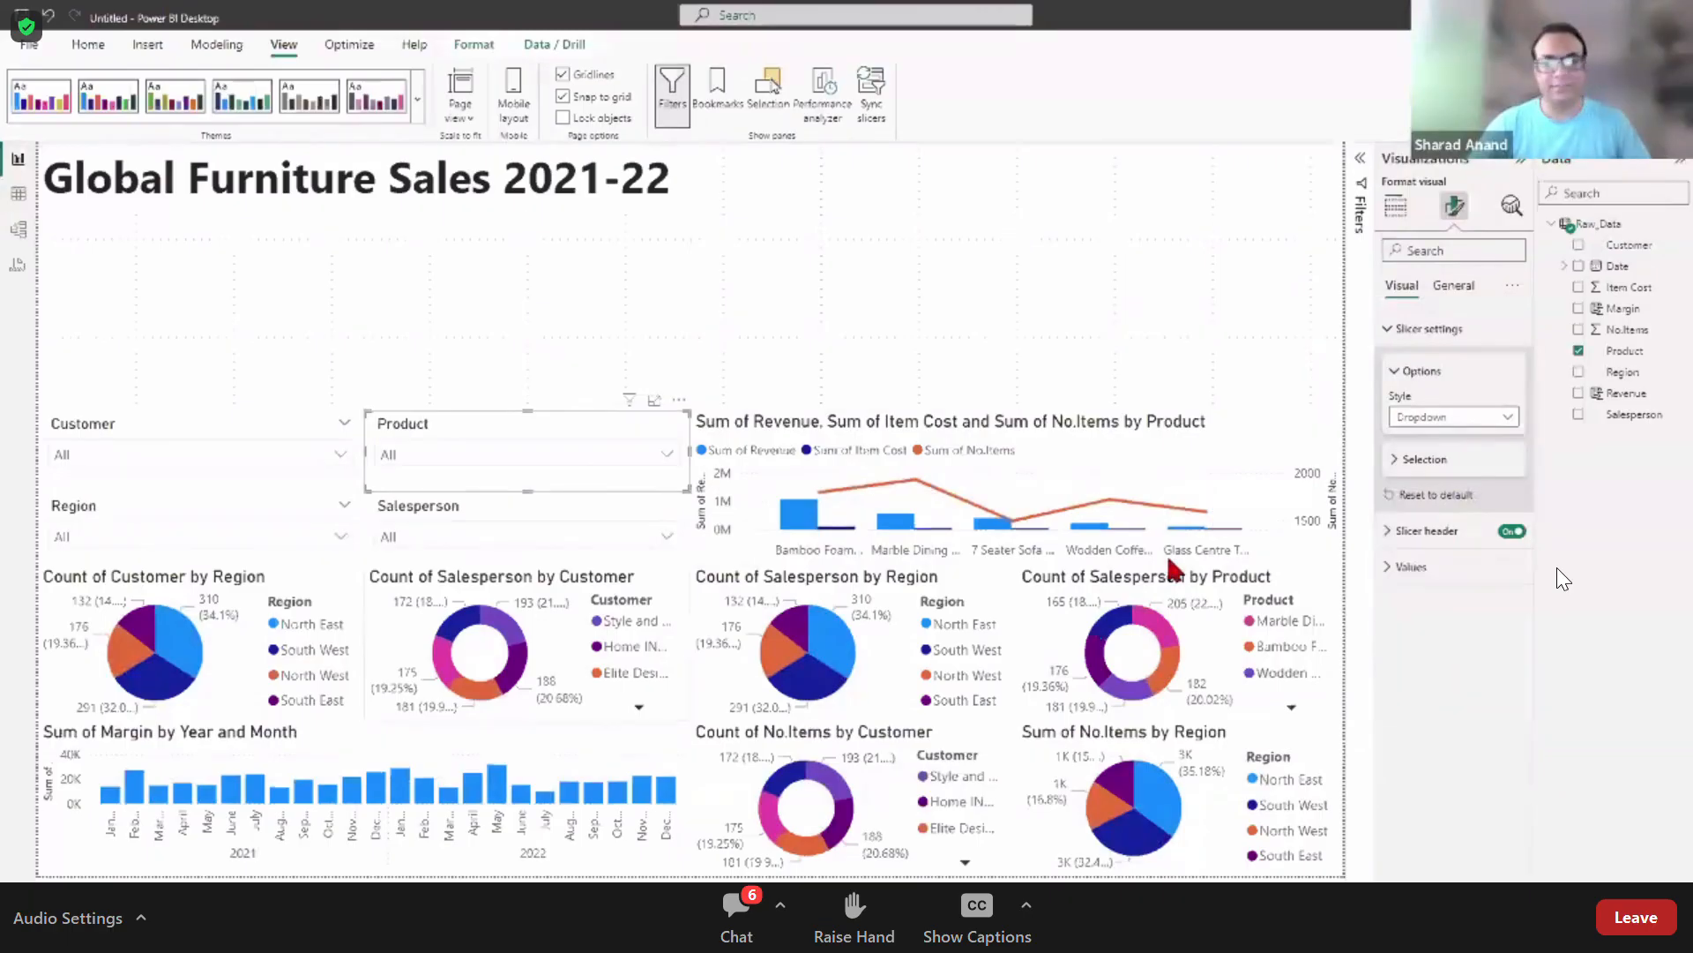
{"action": "left_click", "coordinate": [539, 310]}
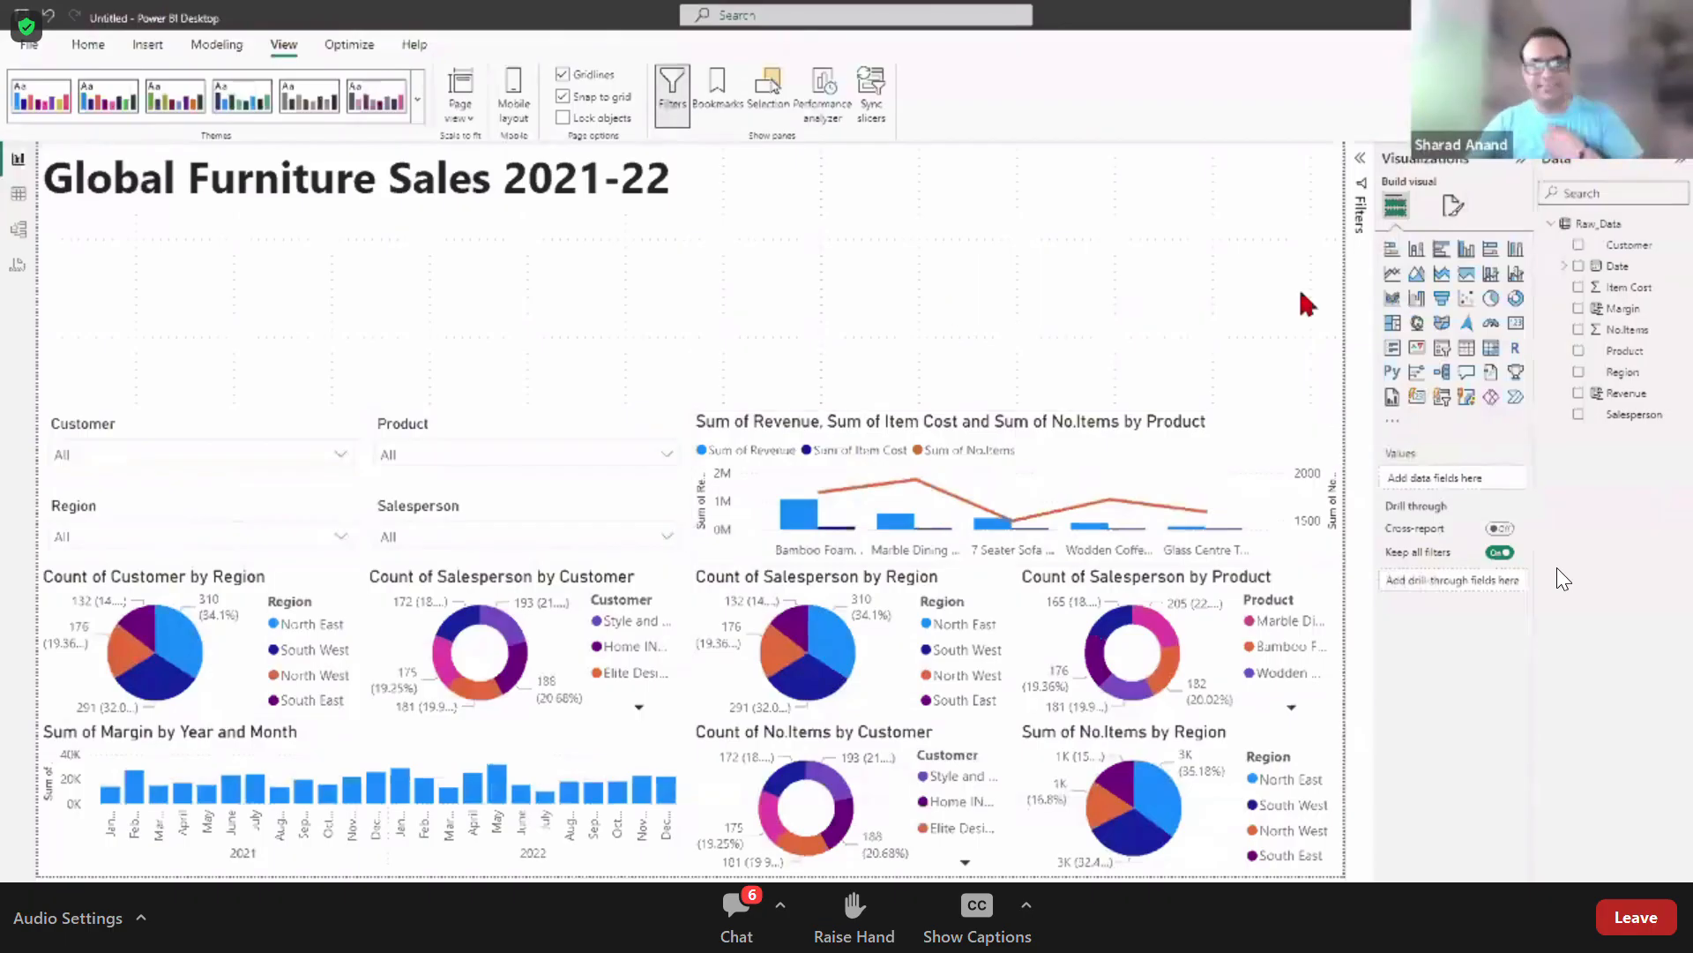
Step: Insert a line chart beside the report title and extend it down to the top edge of the revenue combo chart
{"action": "left_click", "coordinate": [1392, 275]}
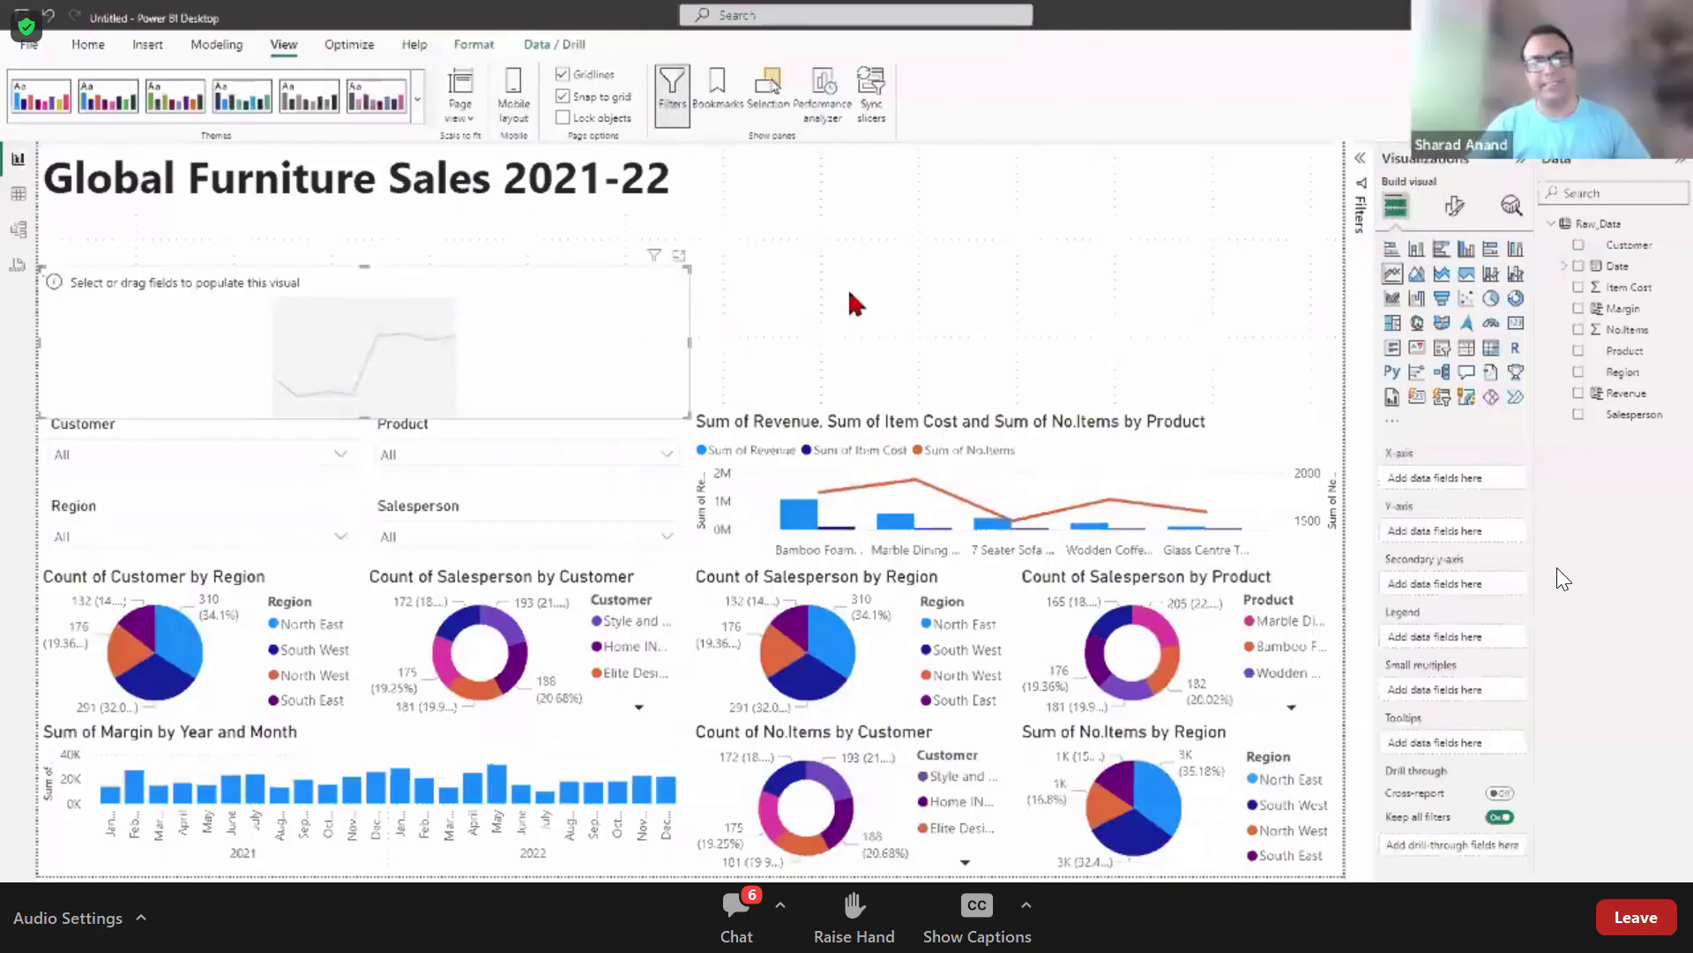
{"action": "left_click_drag", "start_coordinate": [697, 309], "coordinate": [1304, 167]}
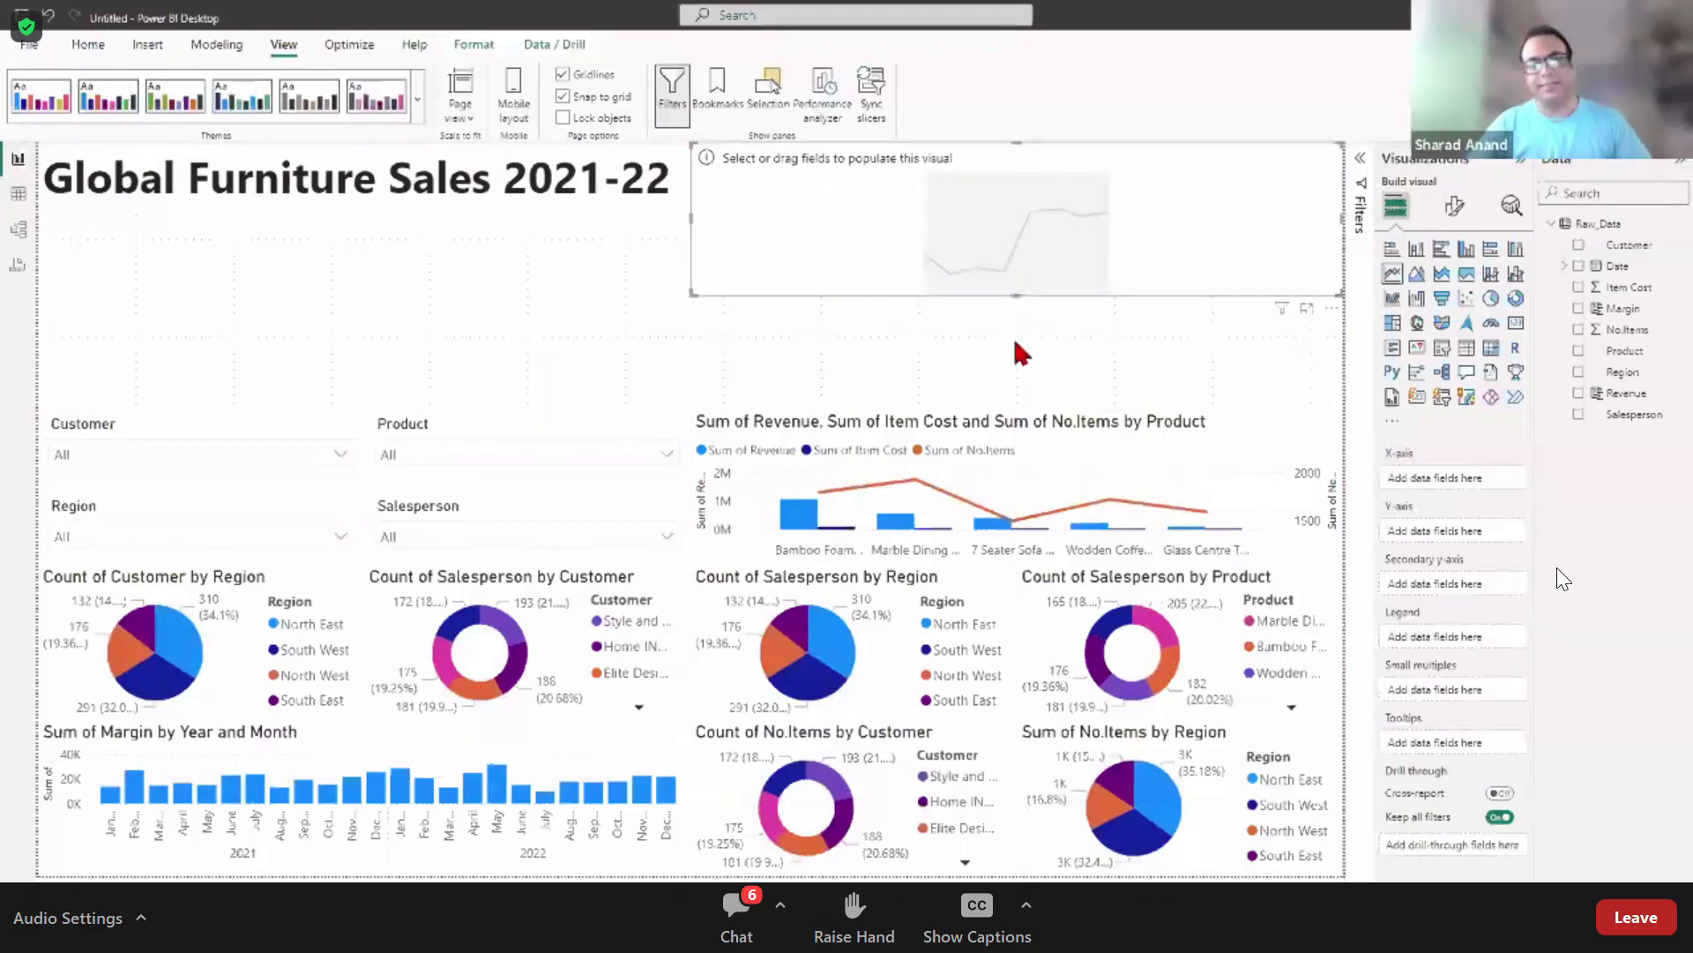
{"action": "left_click_drag", "start_coordinate": [1016, 351], "coordinate": [1027, 415]}
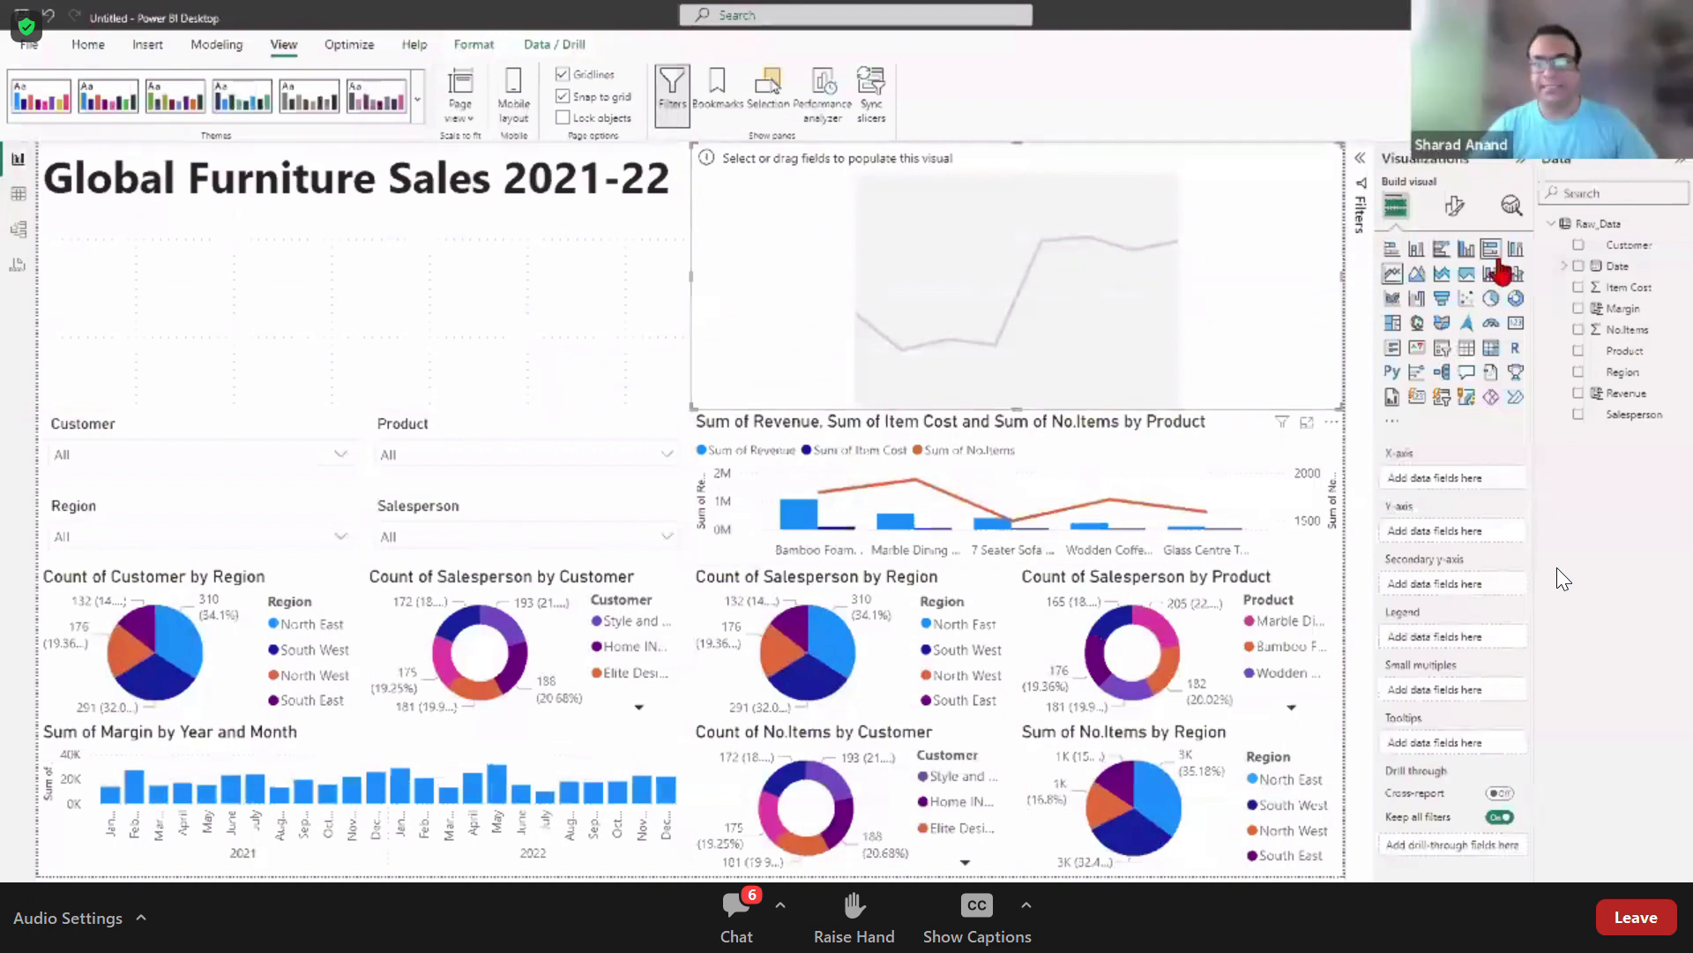
Step: Put Date on the line chart's X-axis and remove the Quarter and Day levels
{"action": "left_click_drag", "start_coordinate": [1618, 266], "coordinate": [1475, 490]}
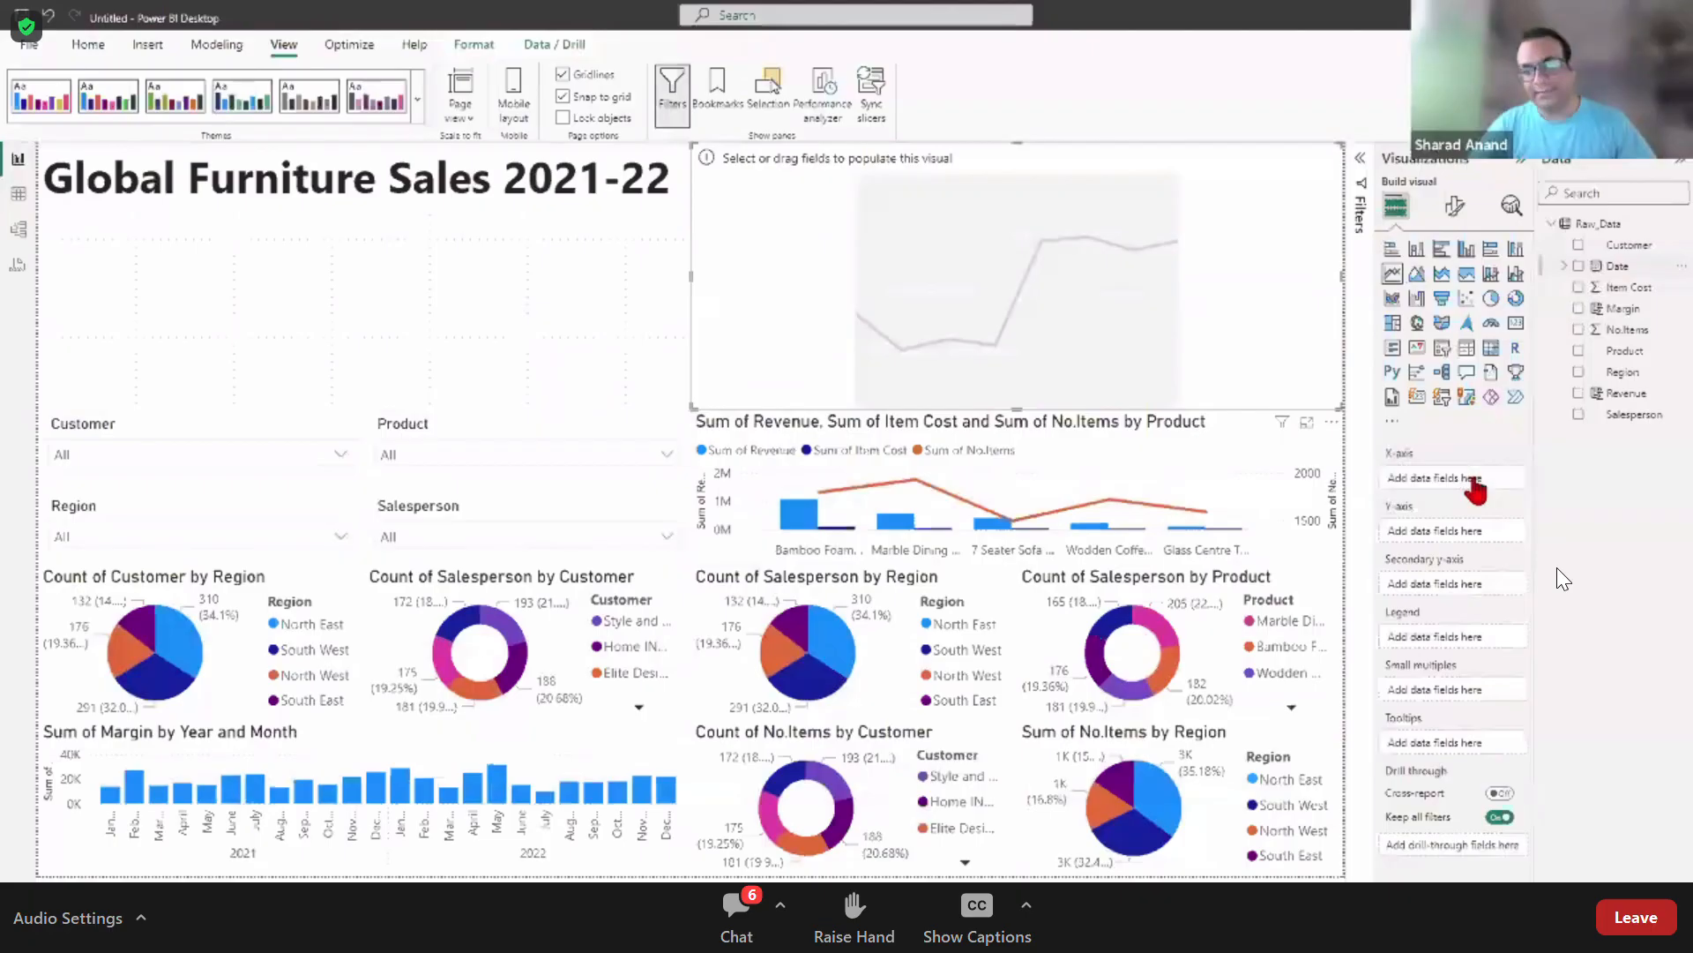
{"action": "left_click", "coordinate": [1518, 514]}
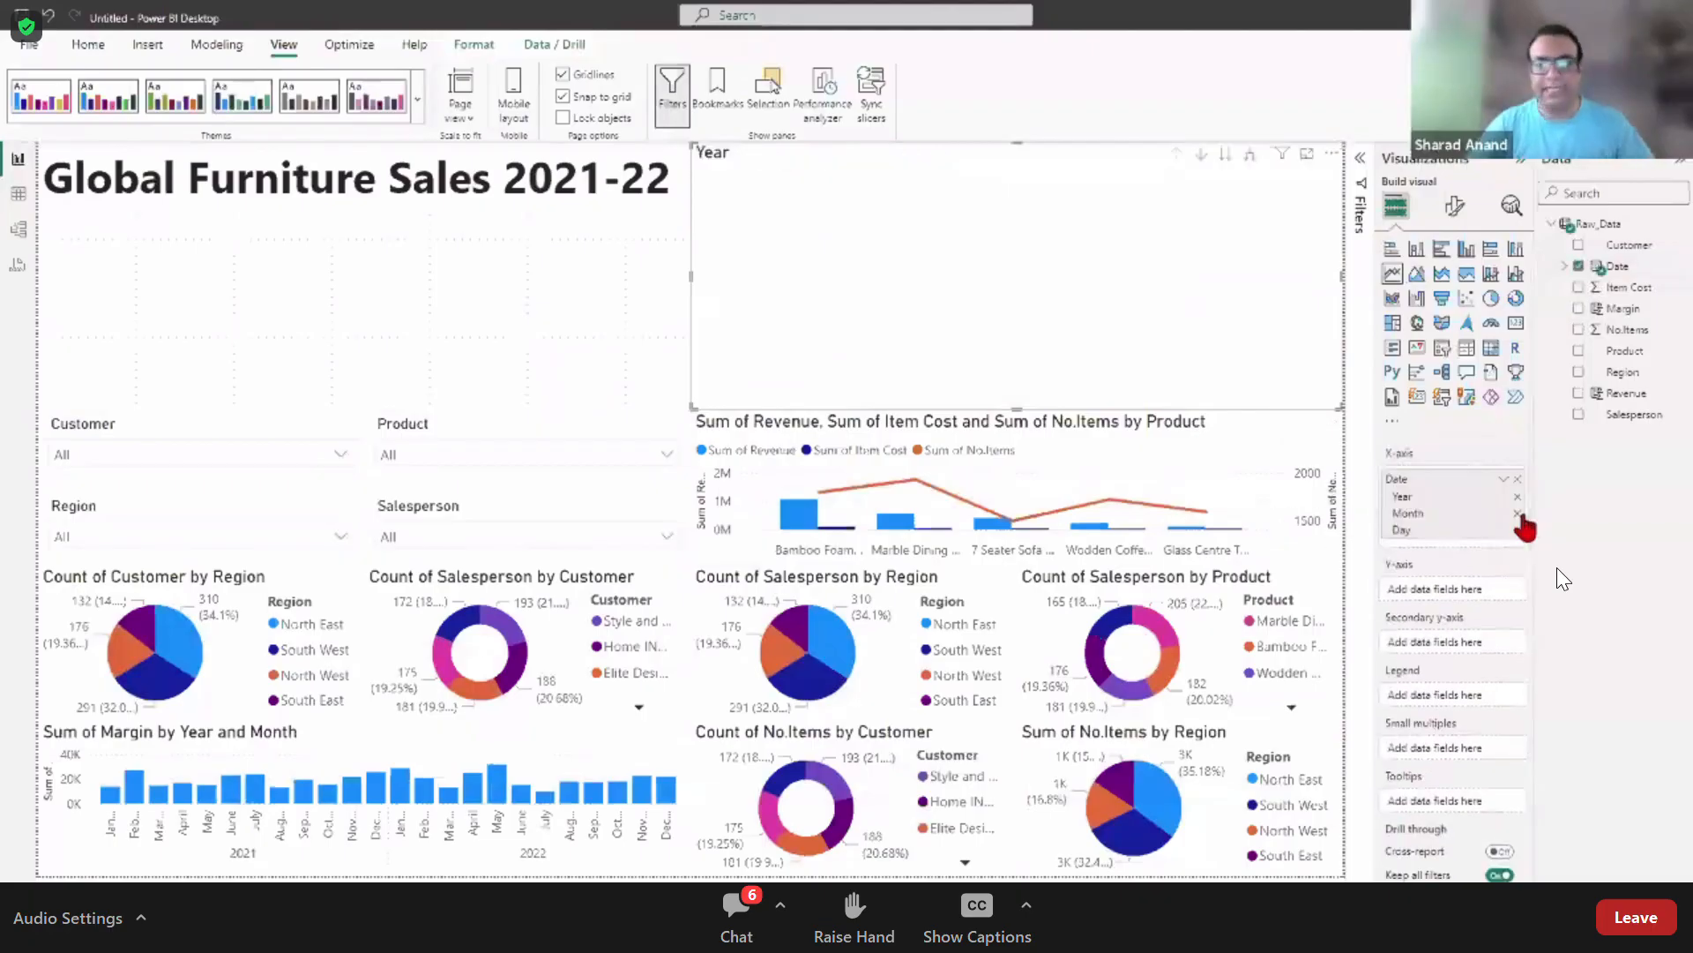
{"action": "left_click", "coordinate": [1518, 530]}
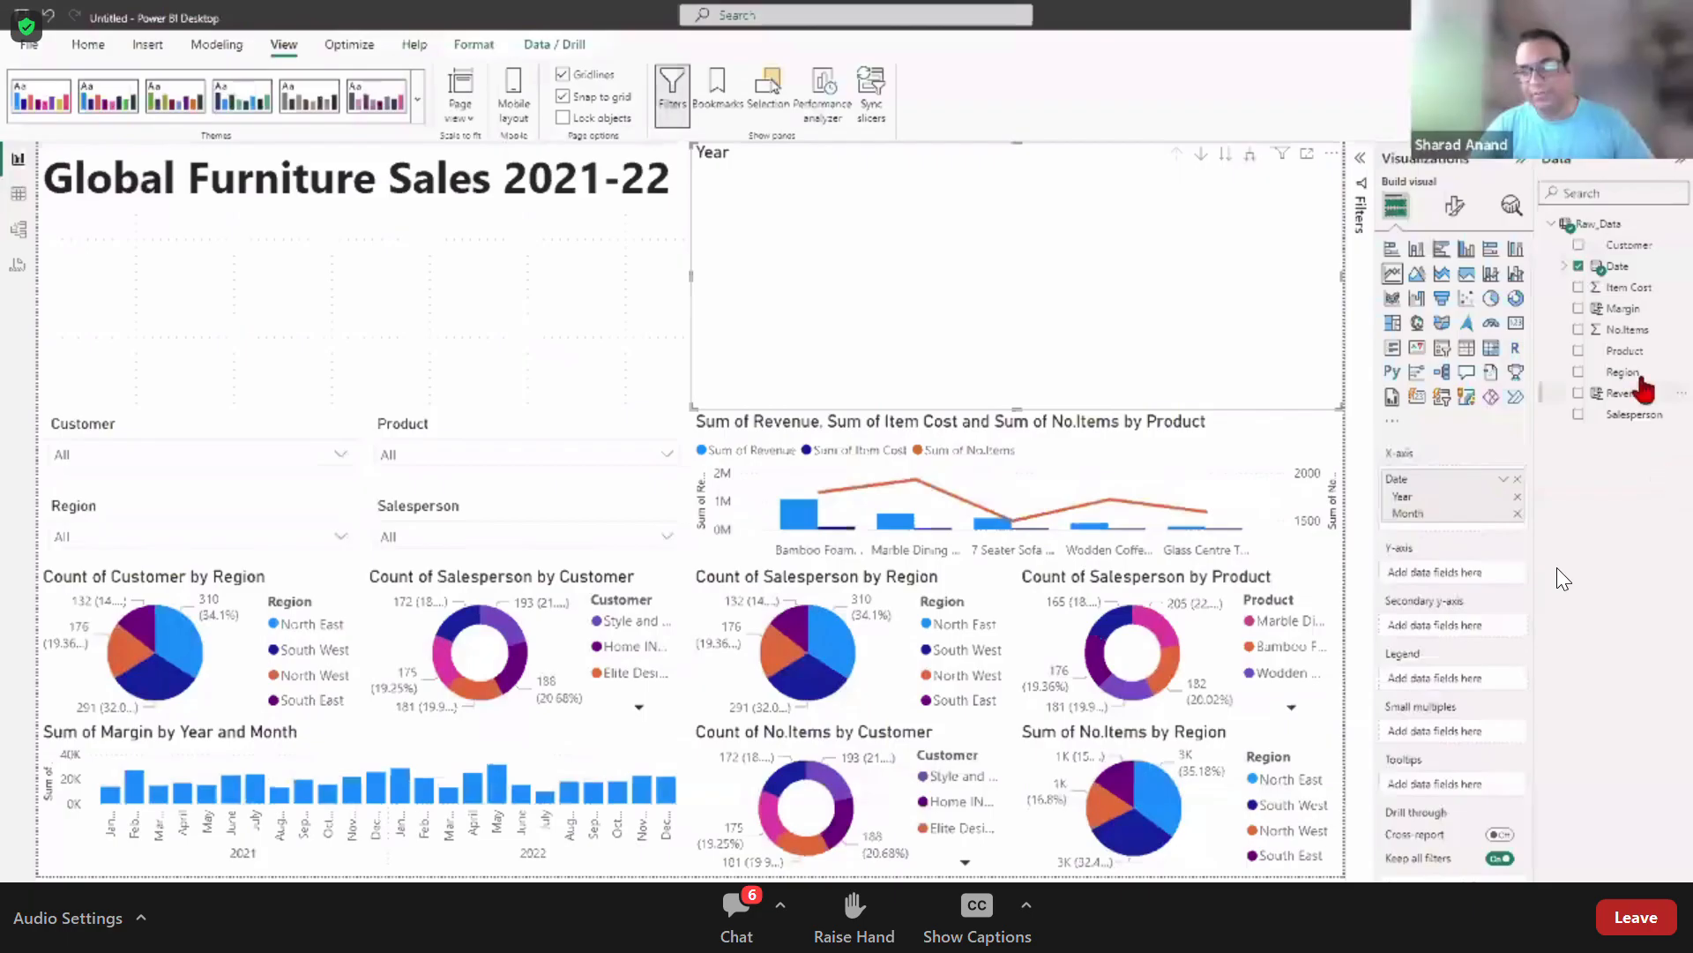
Step: Put No.Items on the line chart's Y-axis and set its aggregation to Count
{"action": "left_click_drag", "start_coordinate": [1637, 335], "coordinate": [1481, 582]}
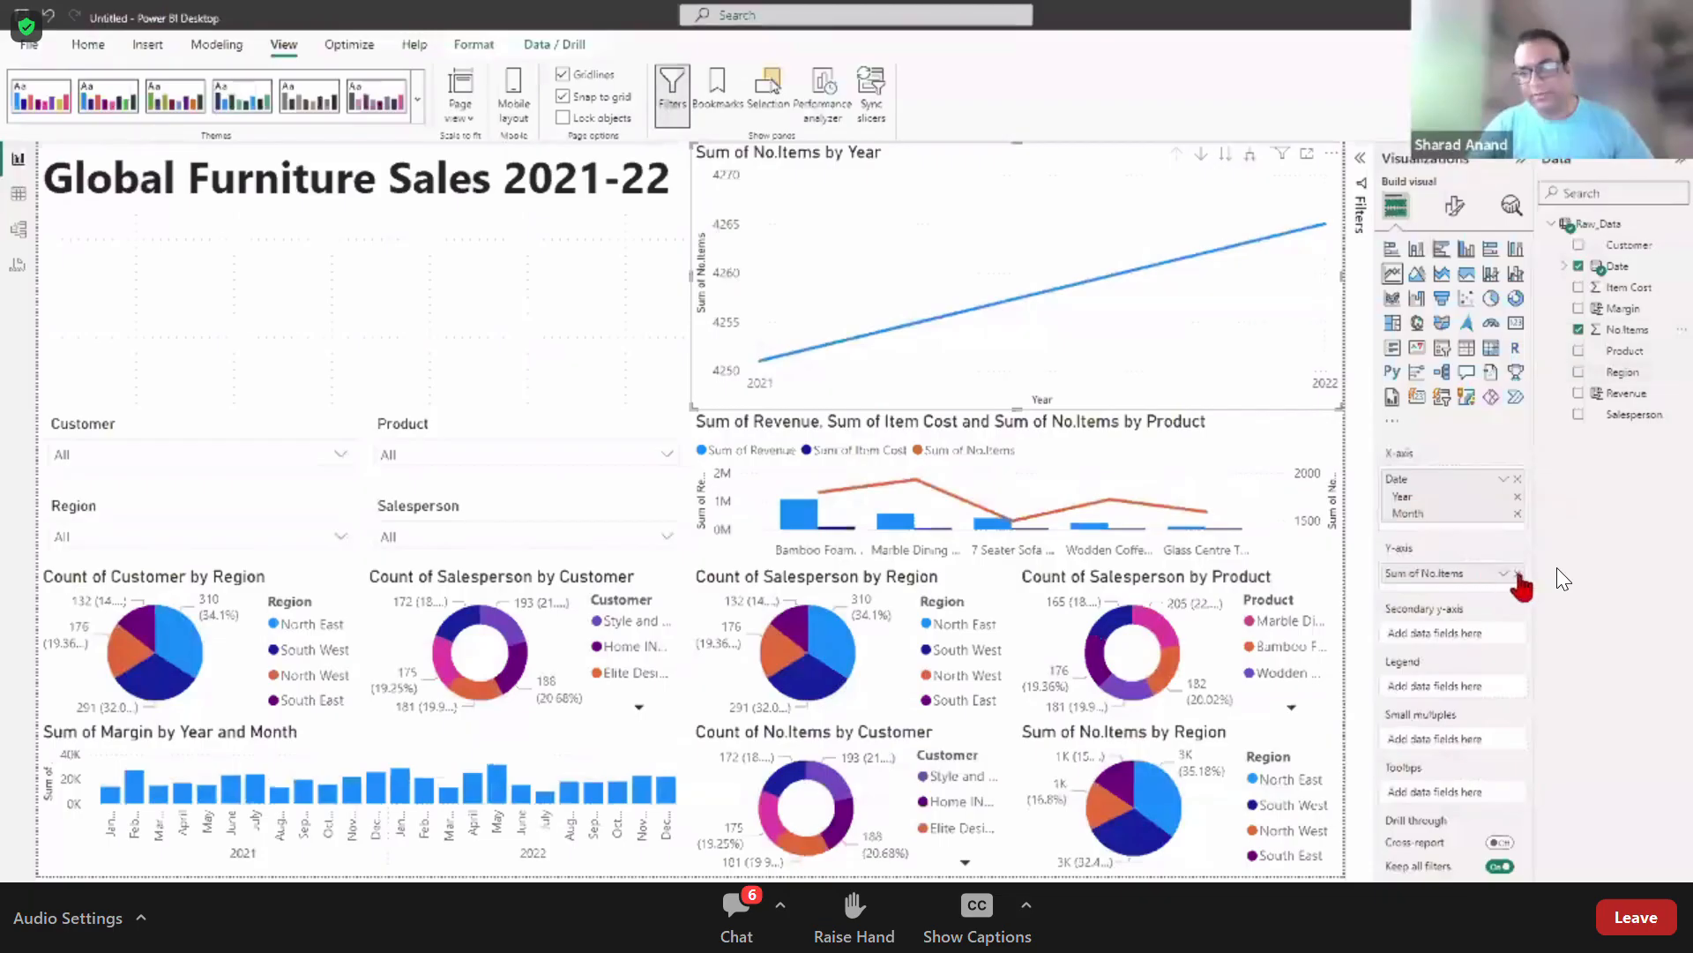
{"action": "left_click", "coordinate": [1518, 574]}
{"action": "left_click_drag", "start_coordinate": [1642, 336], "coordinate": [1482, 575]}
{"action": "left_click", "coordinate": [1503, 573]}
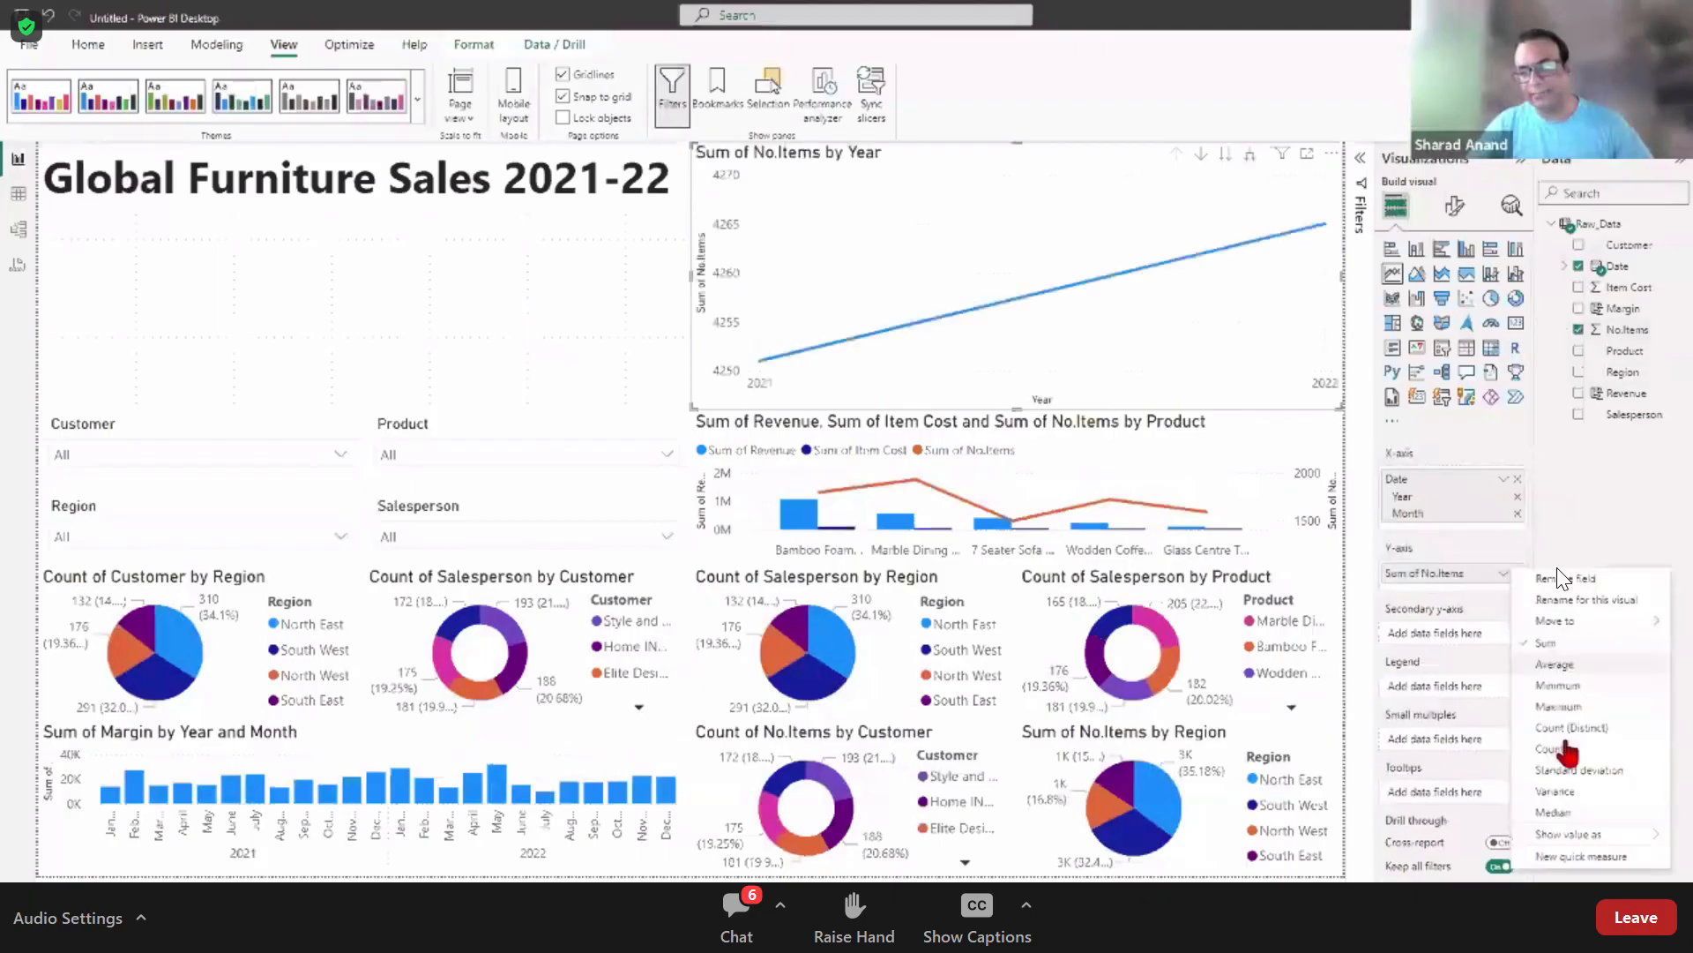
{"action": "left_click", "coordinate": [1561, 748]}
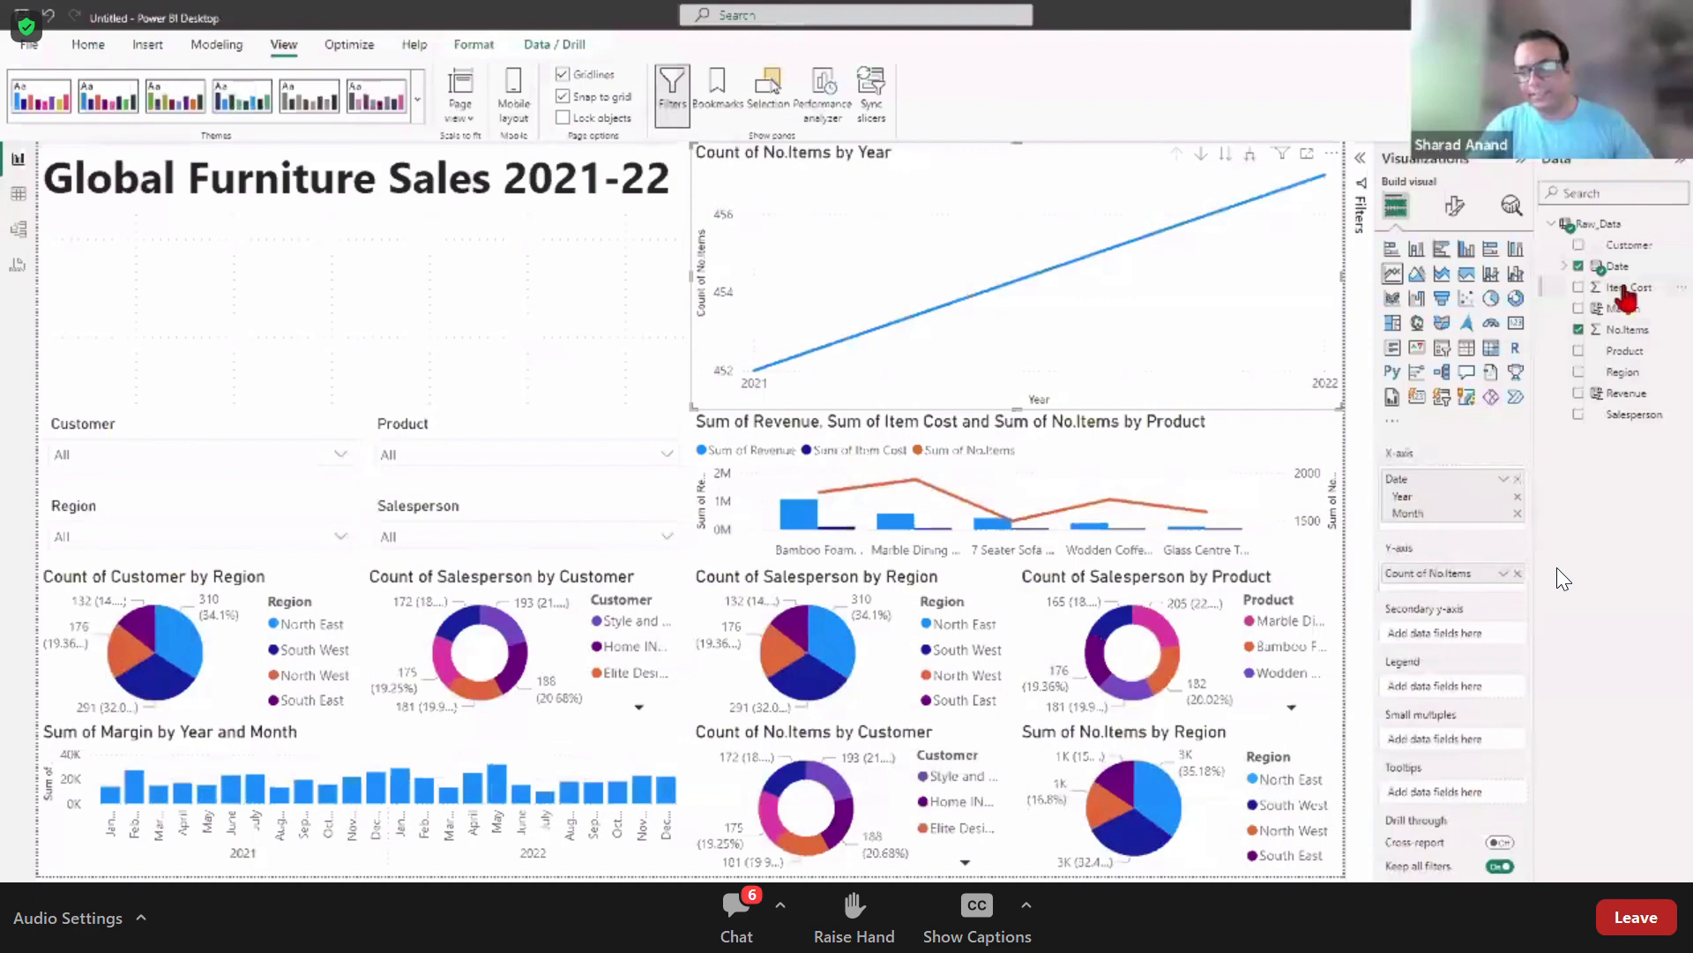
Step: Try Item Cost on the line chart's Y-axis, remove it, and add Revenue to the secondary Y-axis instead
{"action": "left_click_drag", "start_coordinate": [1621, 410], "coordinate": [1493, 601]}
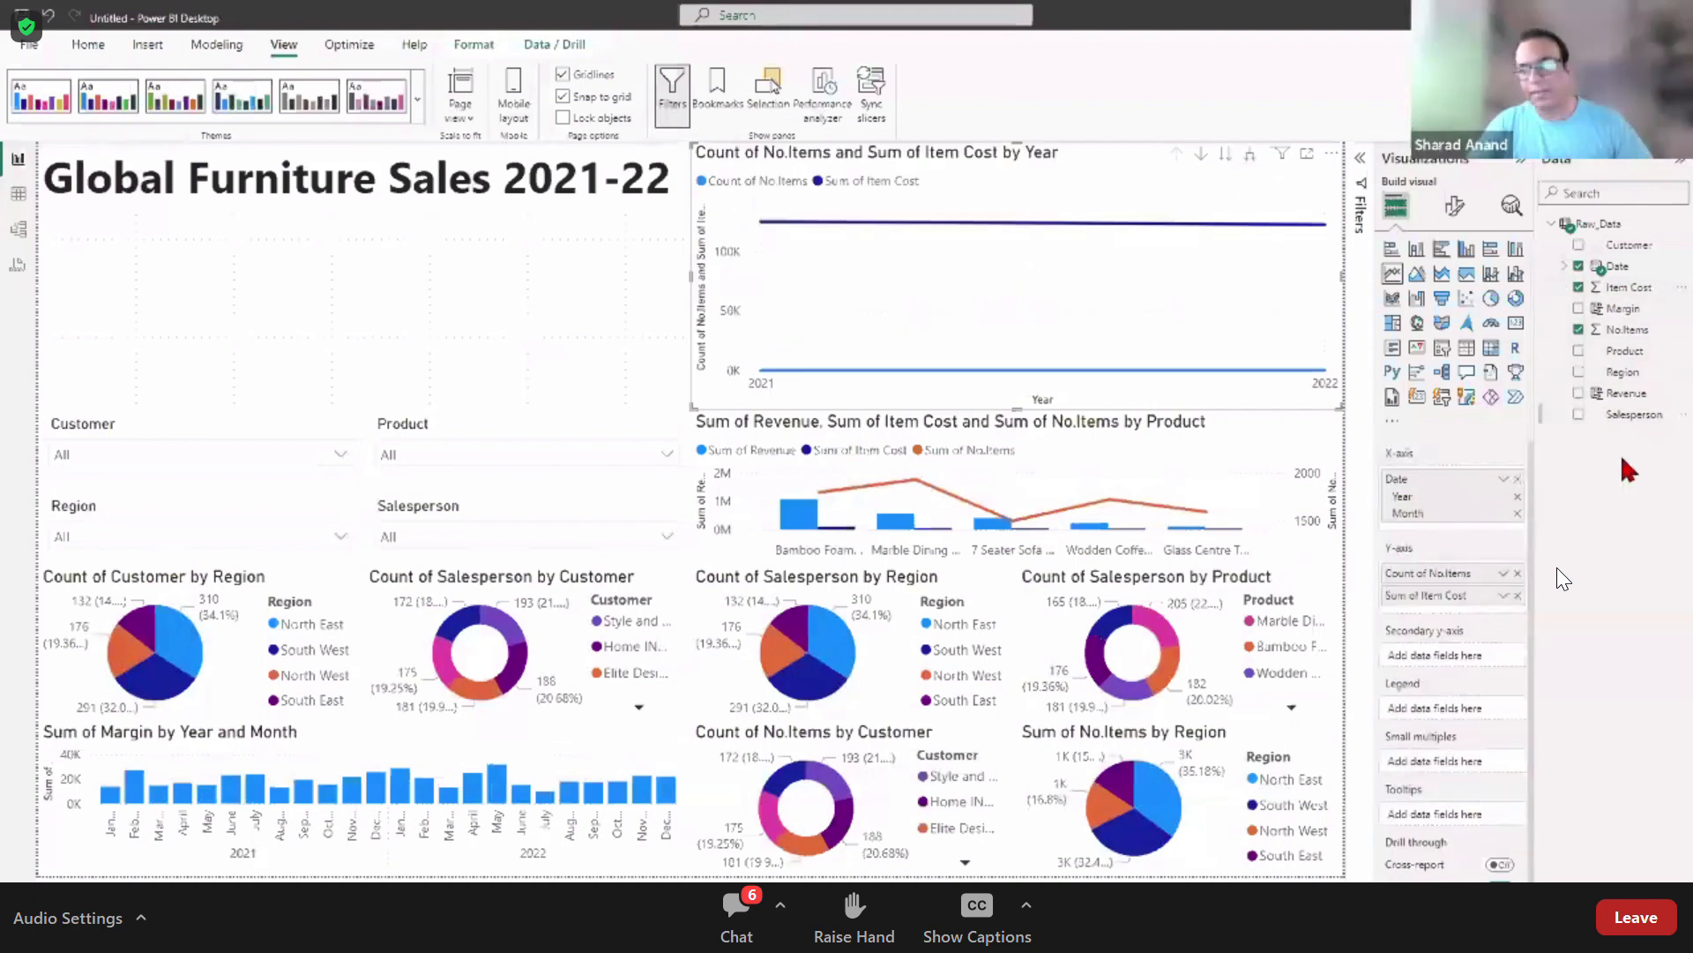
{"action": "left_click", "coordinate": [1503, 597]}
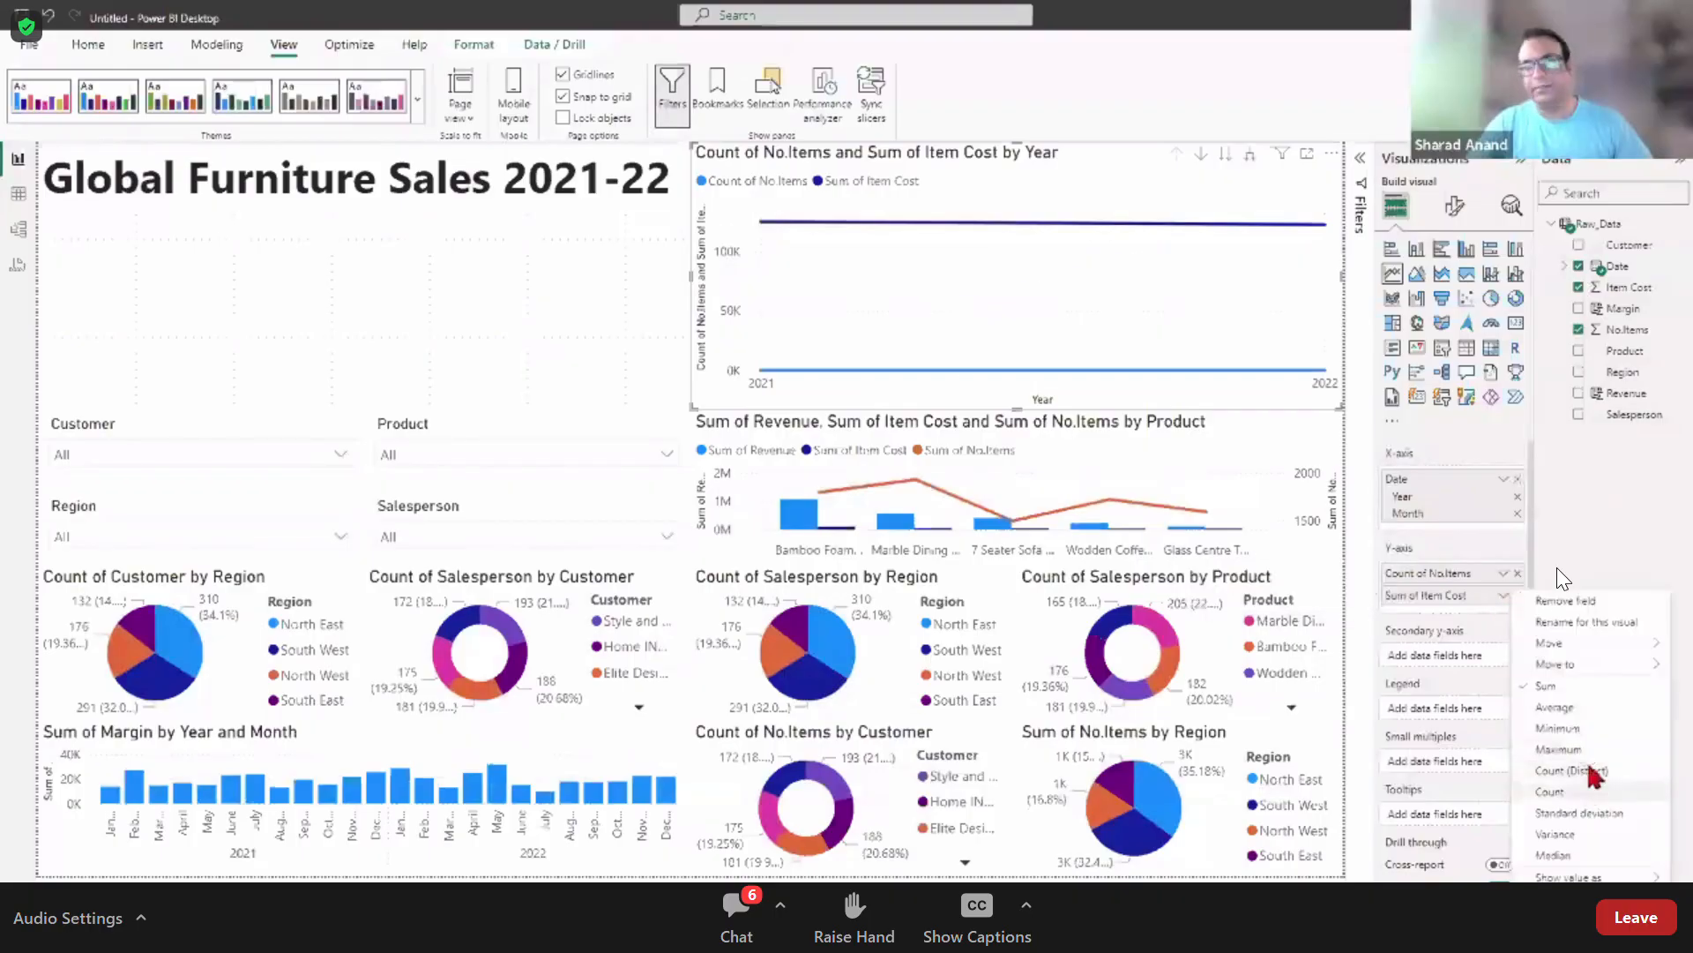
{"action": "left_click", "coordinate": [1588, 771]}
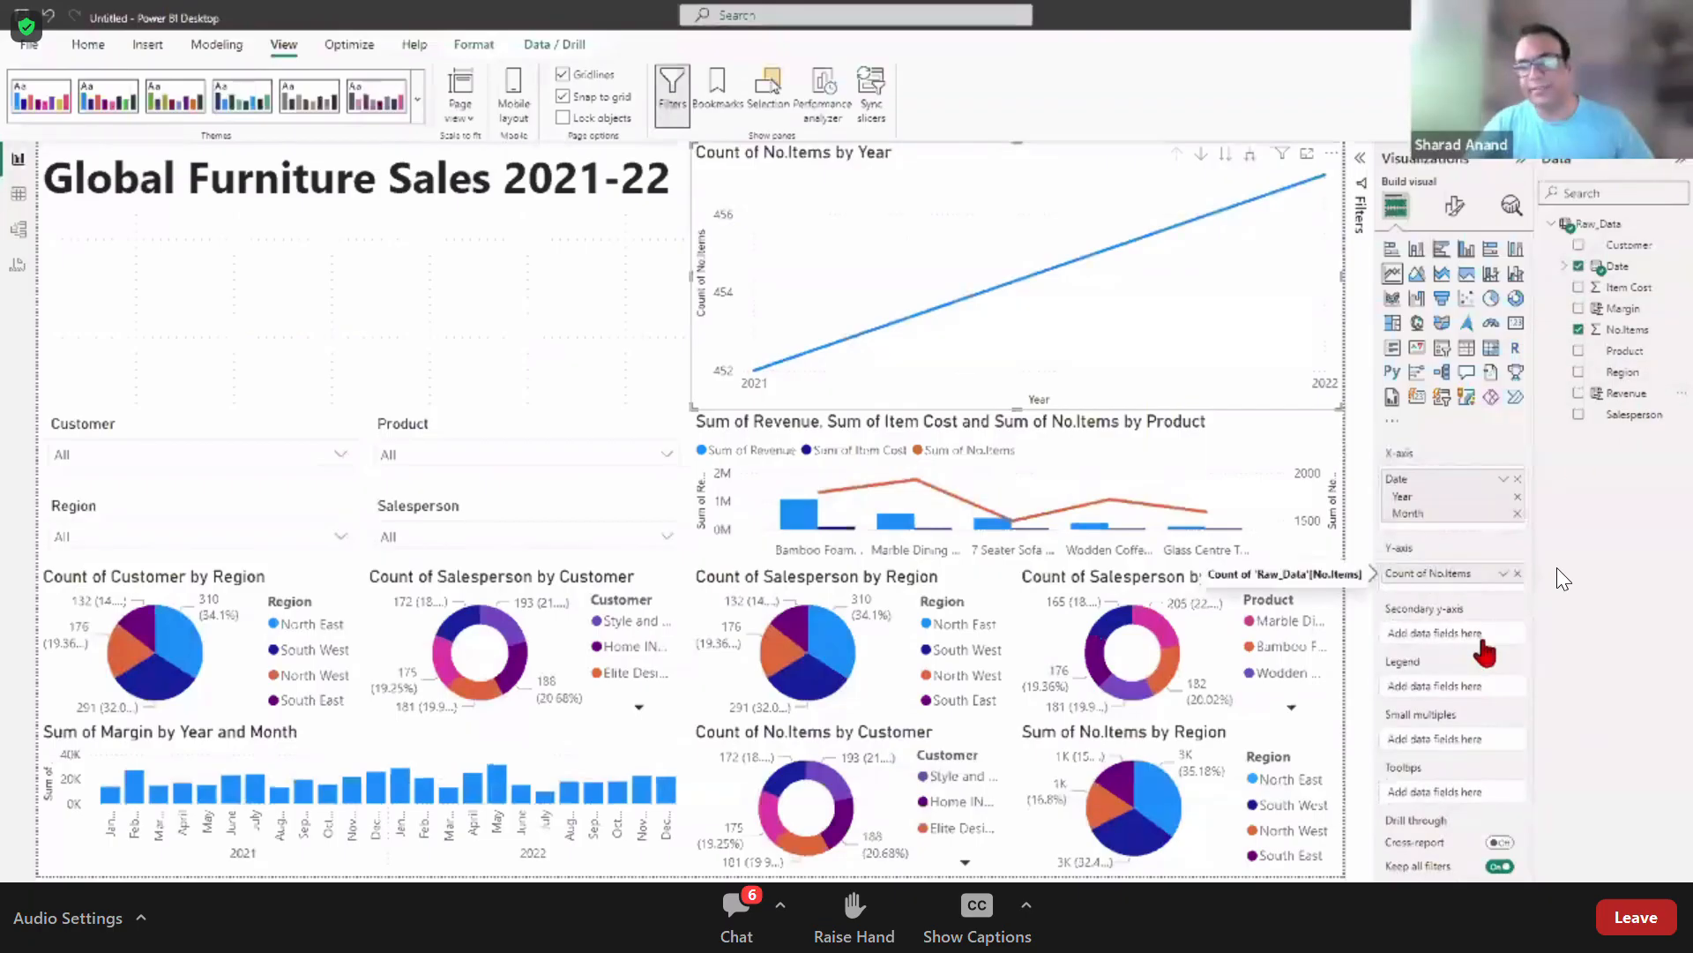
{"action": "left_click_drag", "start_coordinate": [1485, 652], "coordinate": [1485, 644]}
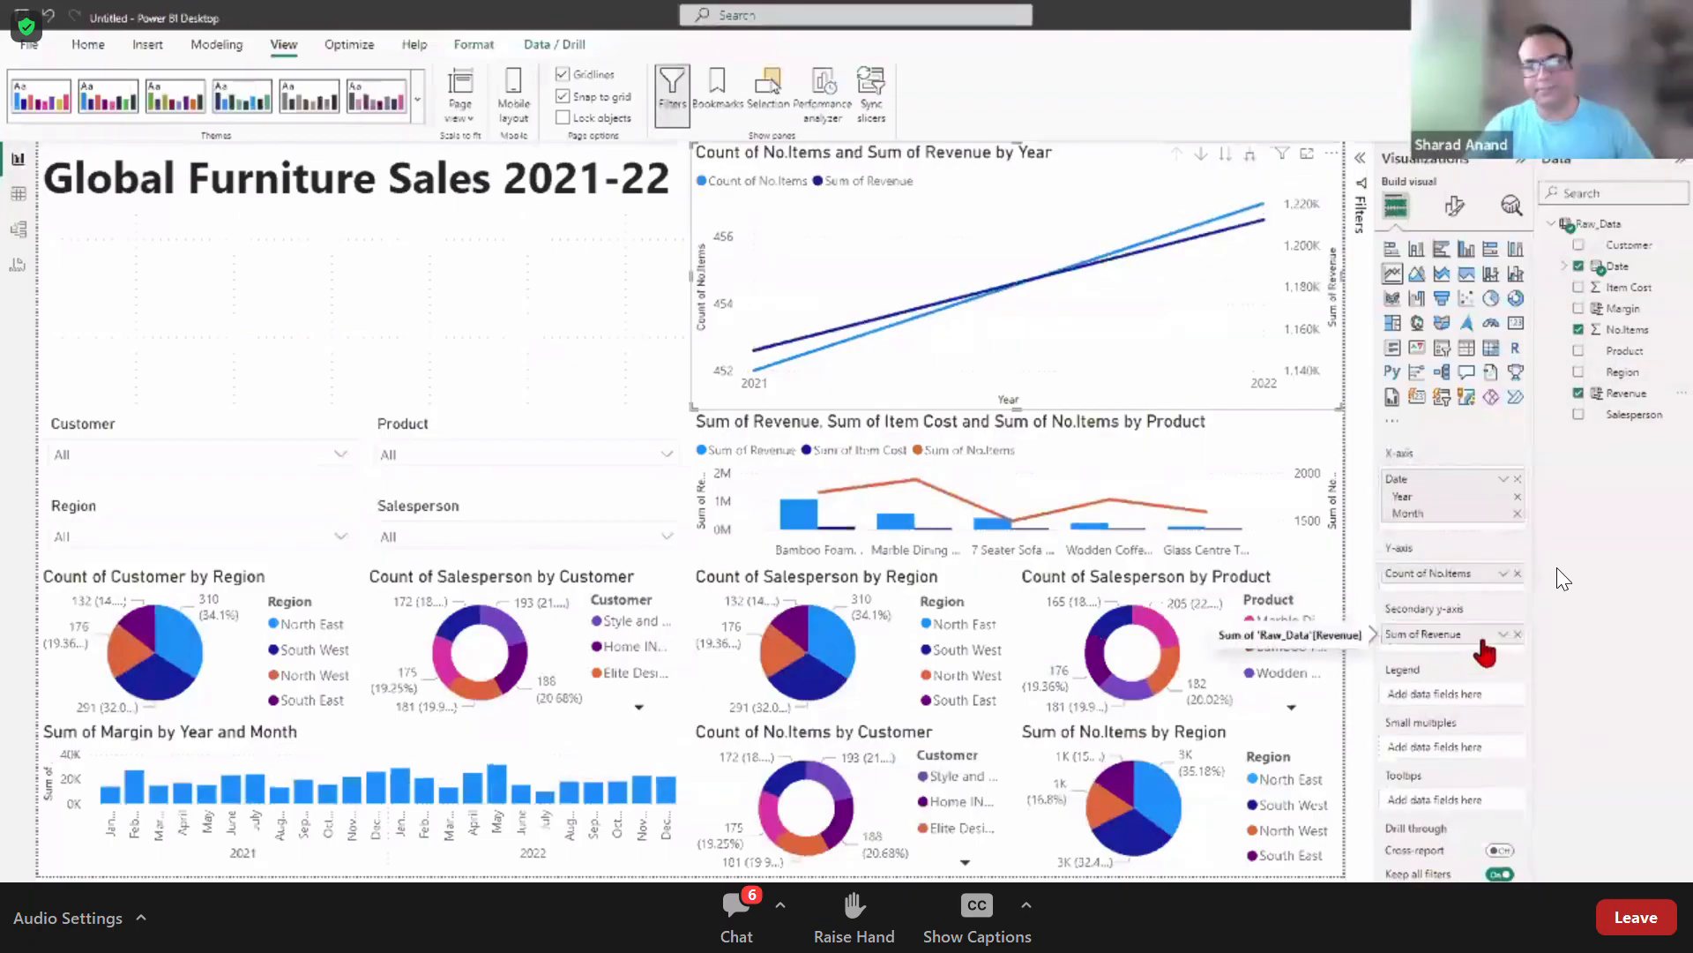
Step: Remove Date from the line chart's X-axis and add it again, keeping only the Year and Month levels
{"action": "left_click", "coordinate": [1518, 478]}
{"action": "left_click_drag", "start_coordinate": [1618, 267], "coordinate": [1490, 520]}
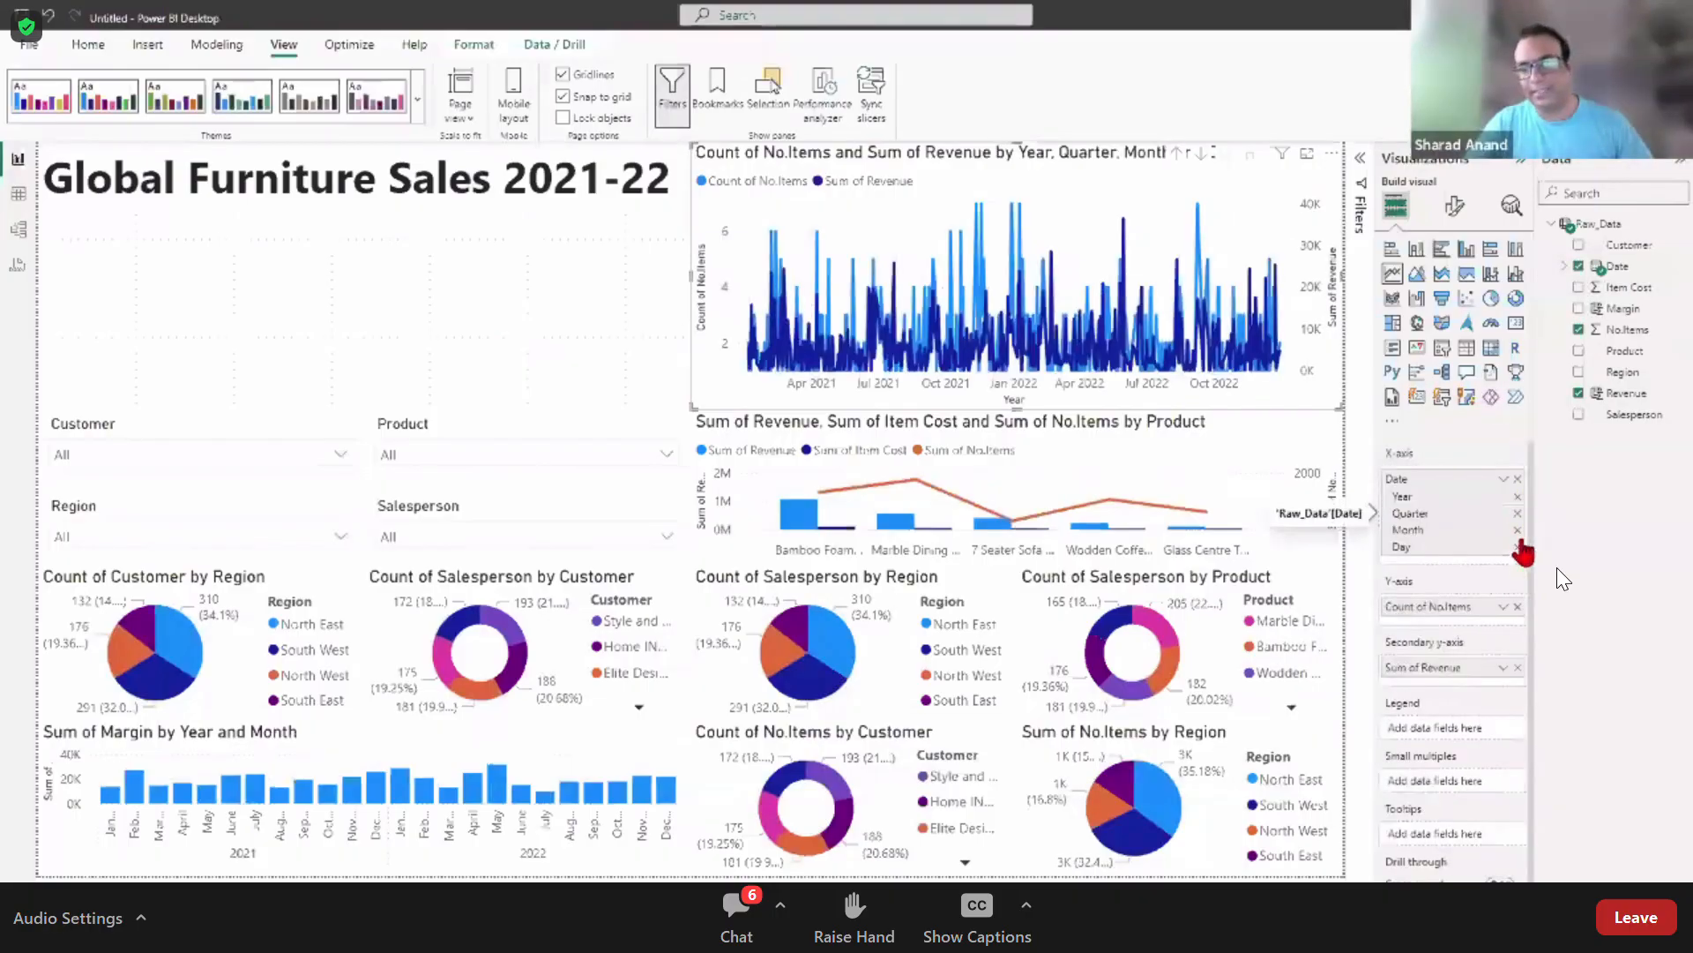
{"action": "left_click", "coordinate": [1518, 513]}
{"action": "left_click", "coordinate": [1517, 530]}
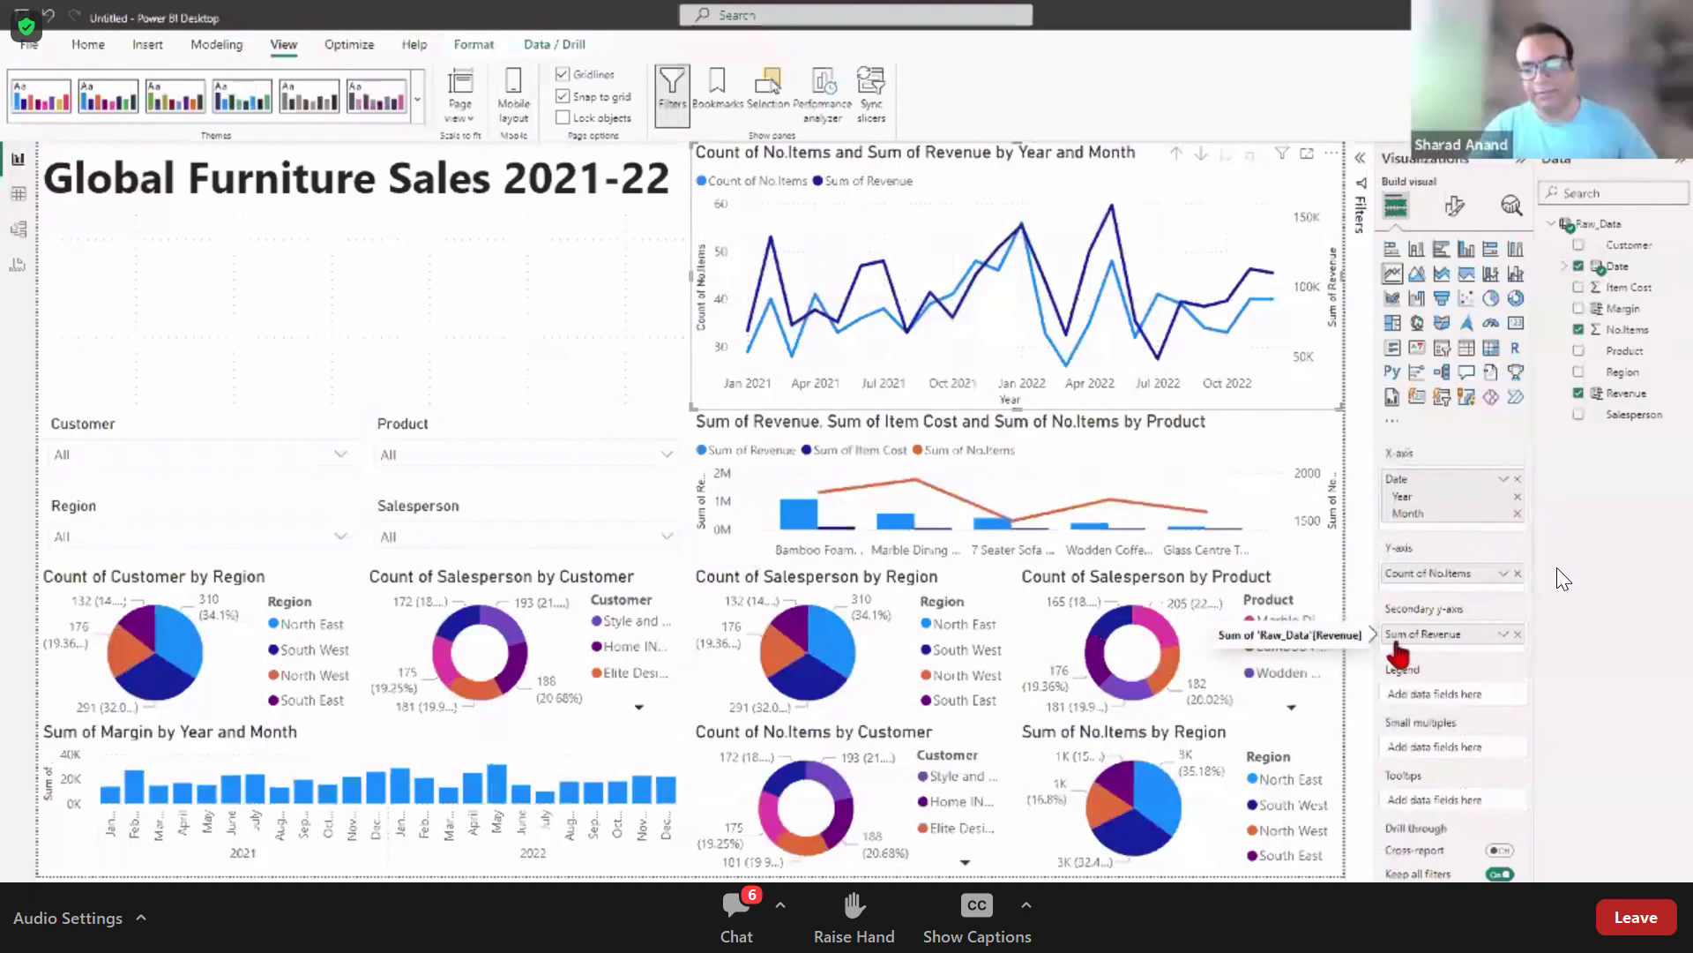
Step: Remove Revenue from the line chart's secondary Y-axis and deselect the chart
{"action": "left_click", "coordinate": [1518, 634]}
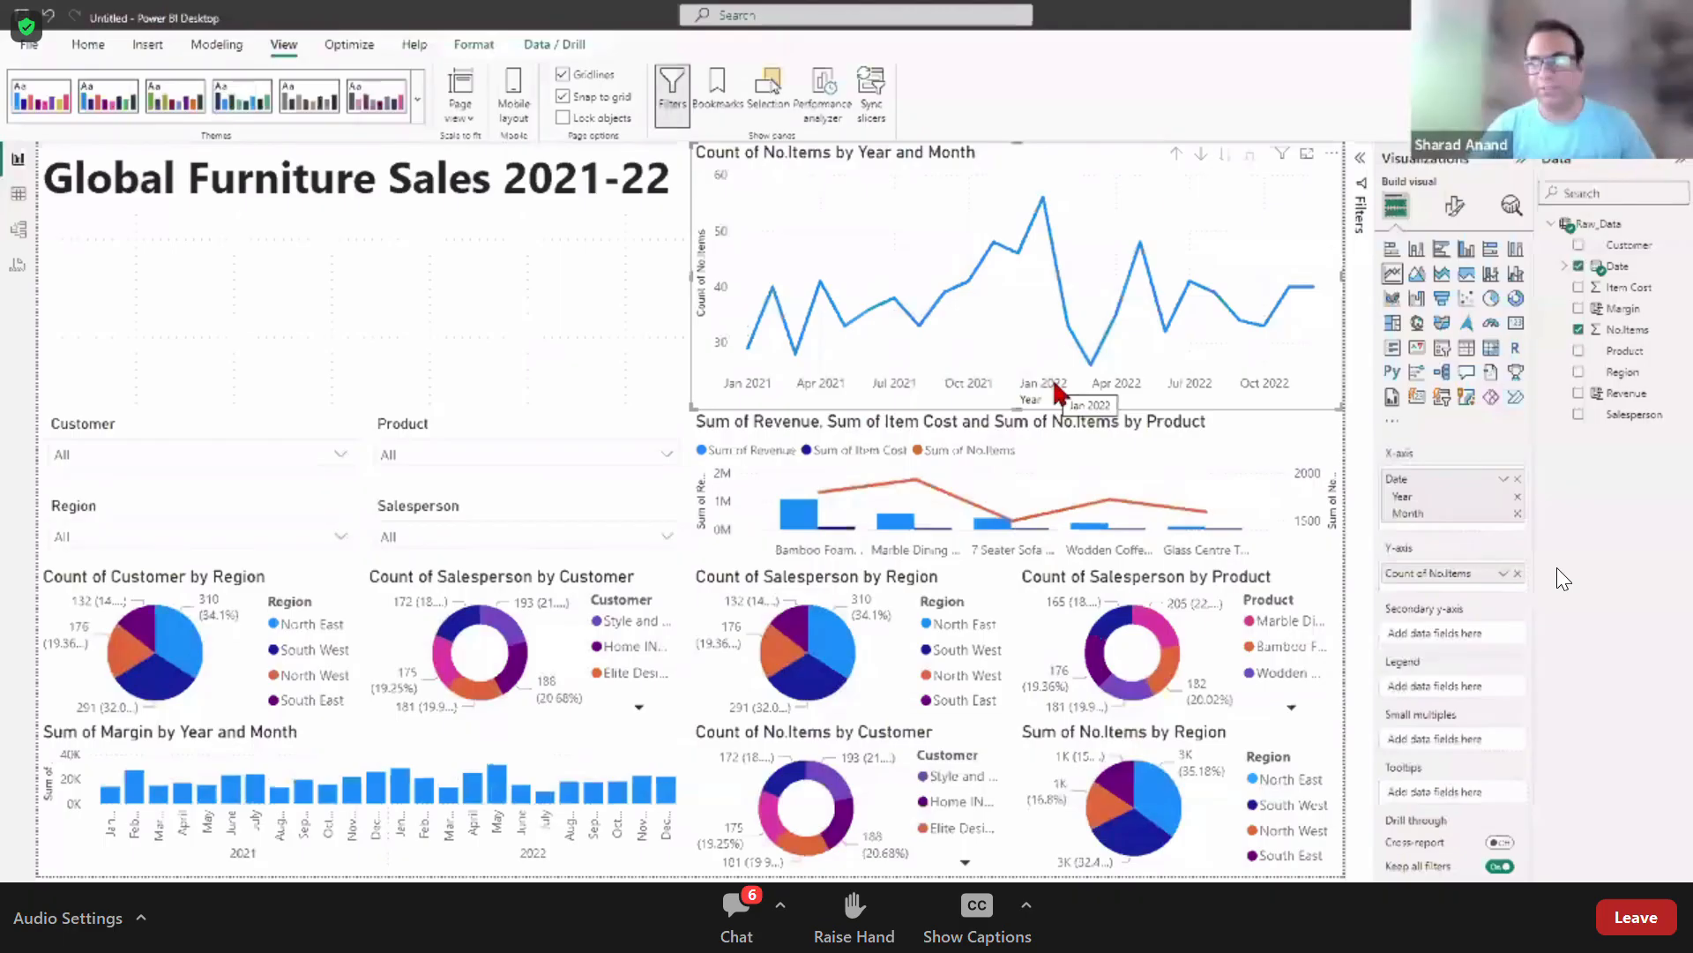
{"action": "left_click", "coordinate": [565, 323]}
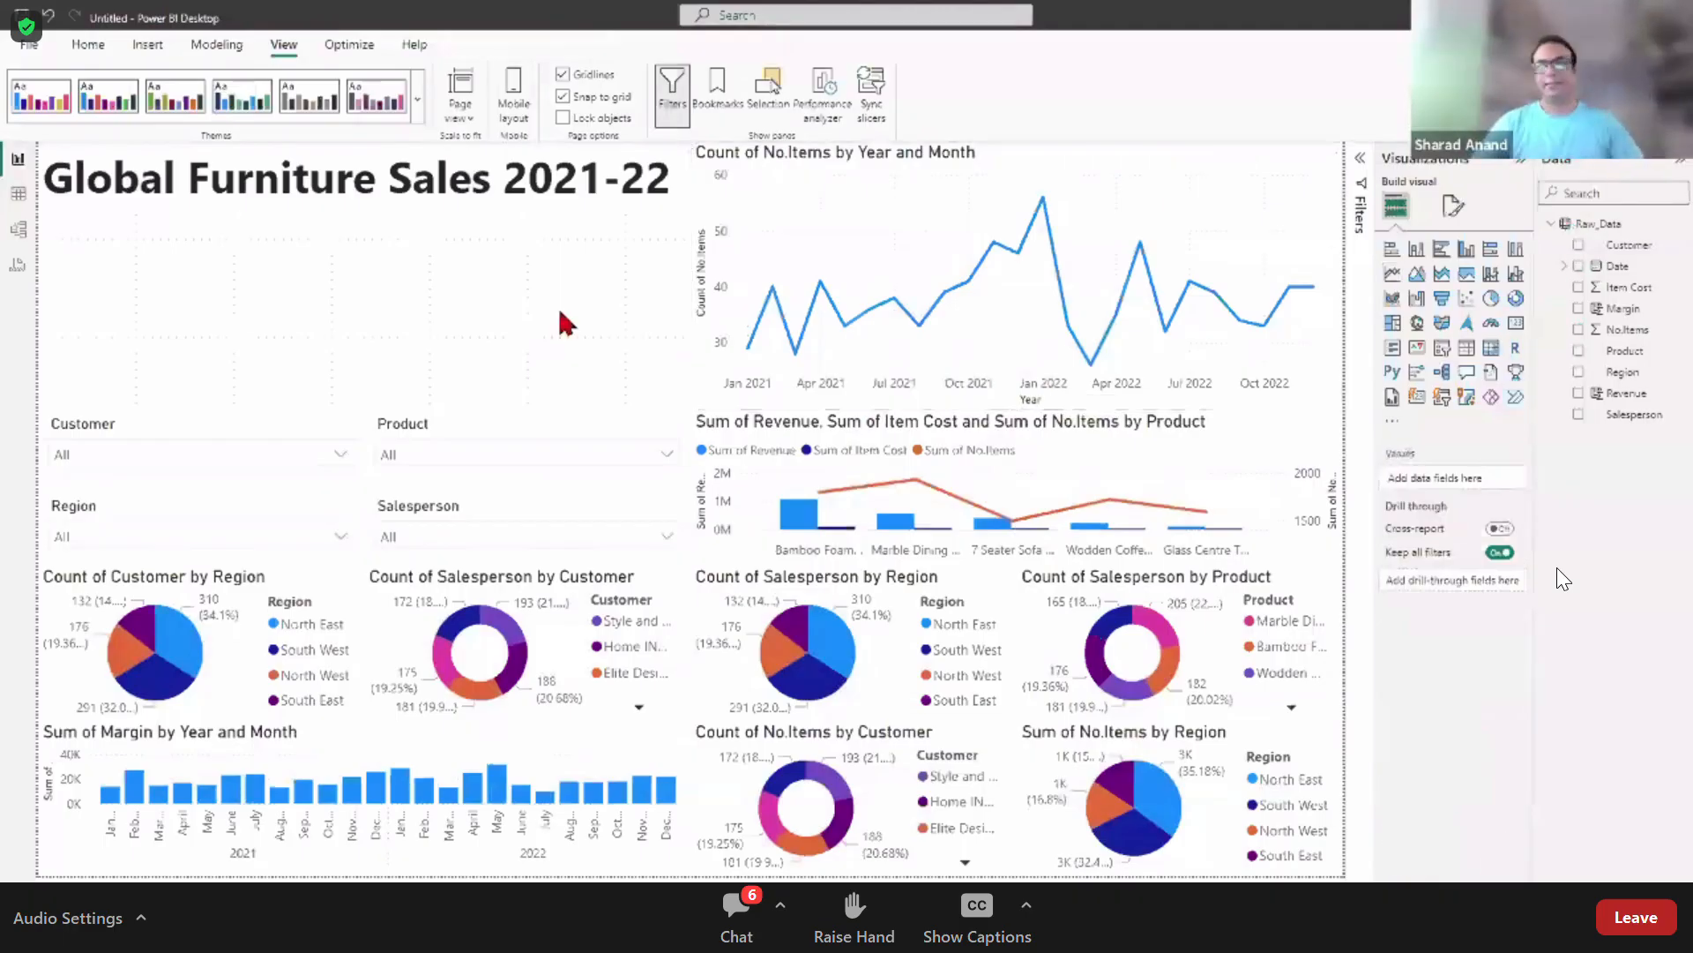
Step: Turn on data labels and markers for the line chart of No.Items by year and month
{"action": "left_click", "coordinate": [1093, 159]}
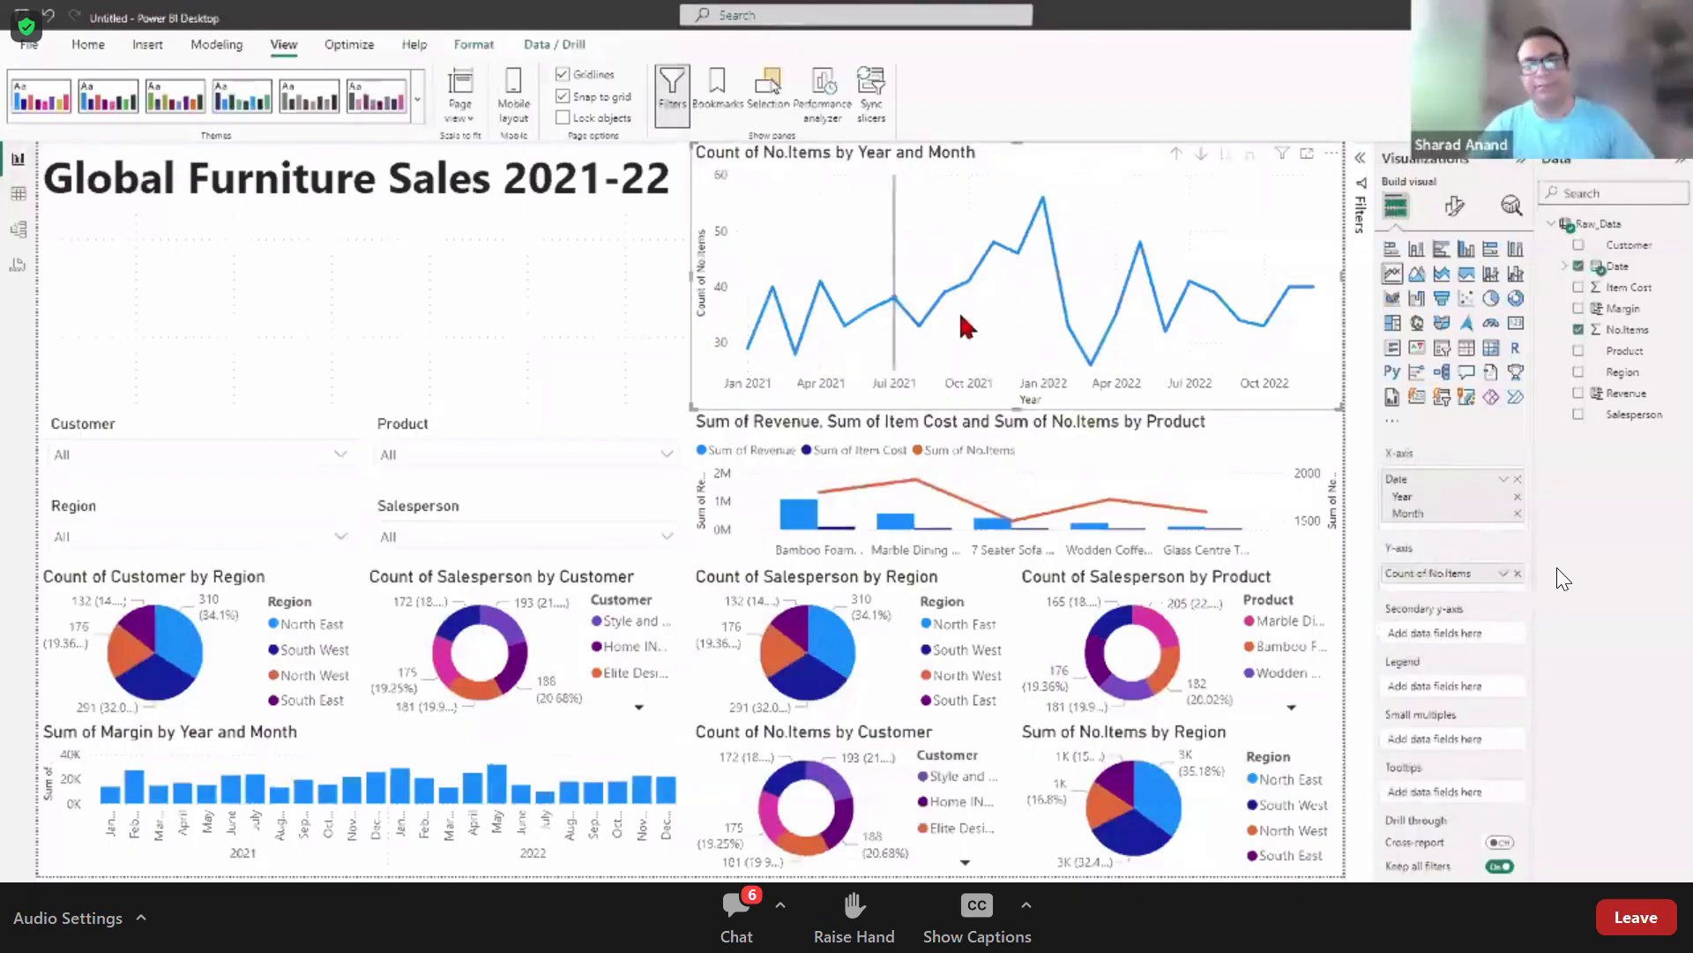
{"action": "left_click", "coordinate": [1457, 210]}
{"action": "left_click", "coordinate": [1513, 692]}
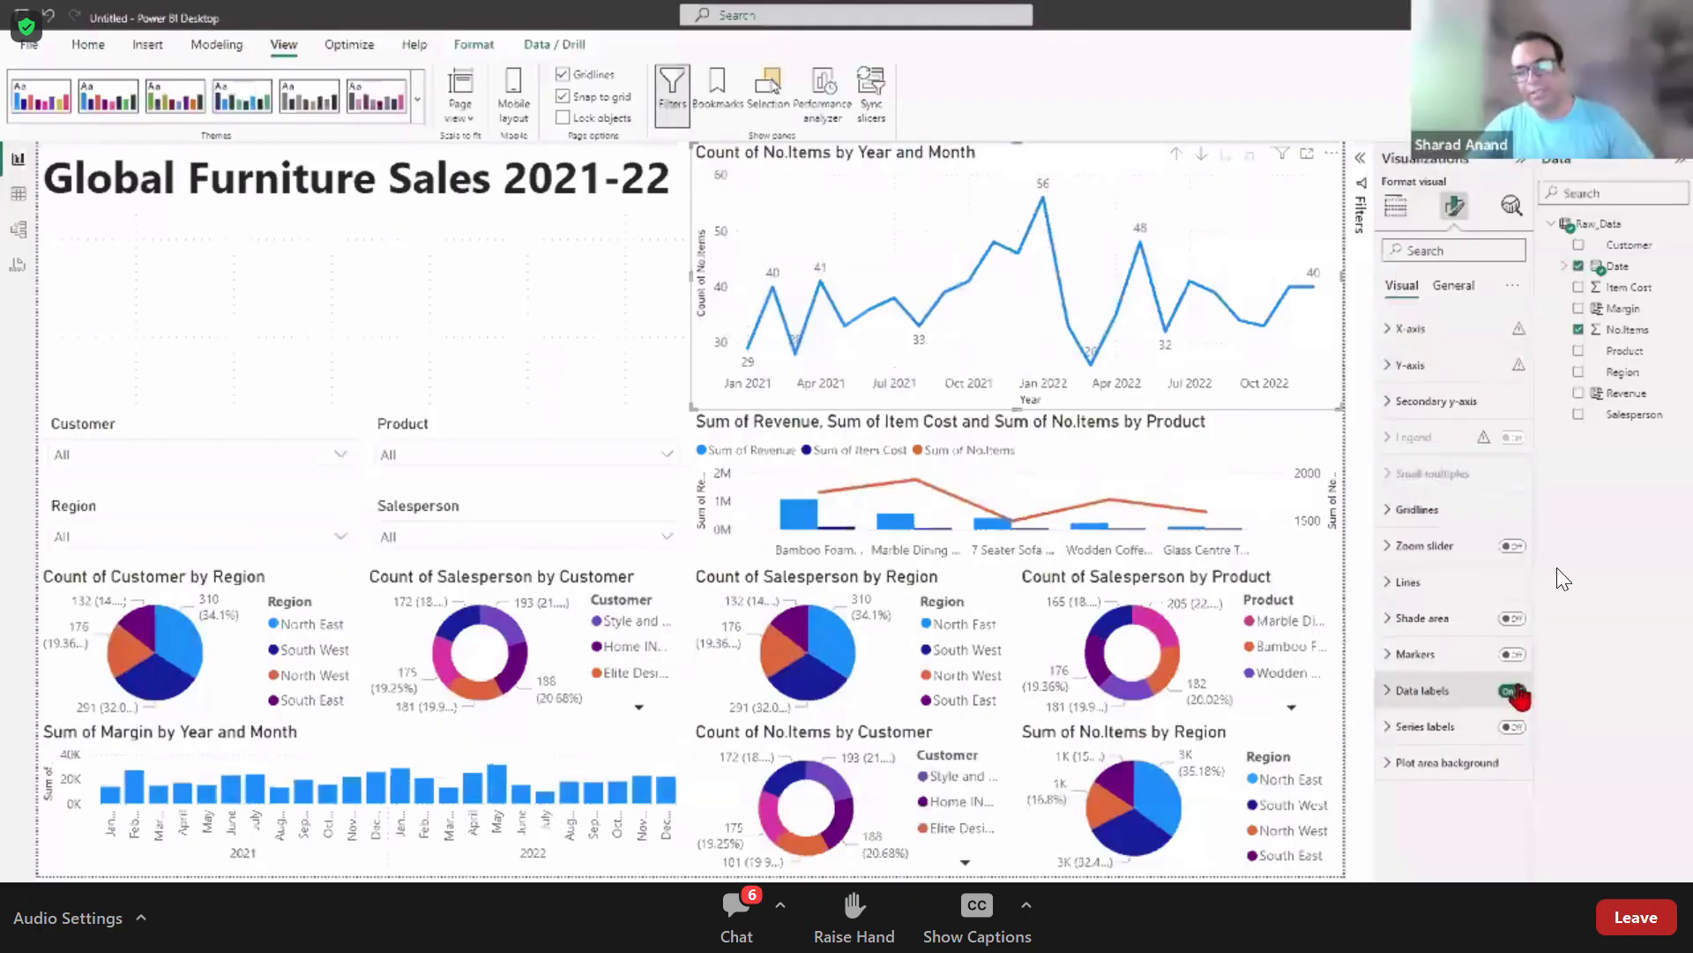
{"action": "left_click", "coordinate": [1512, 654]}
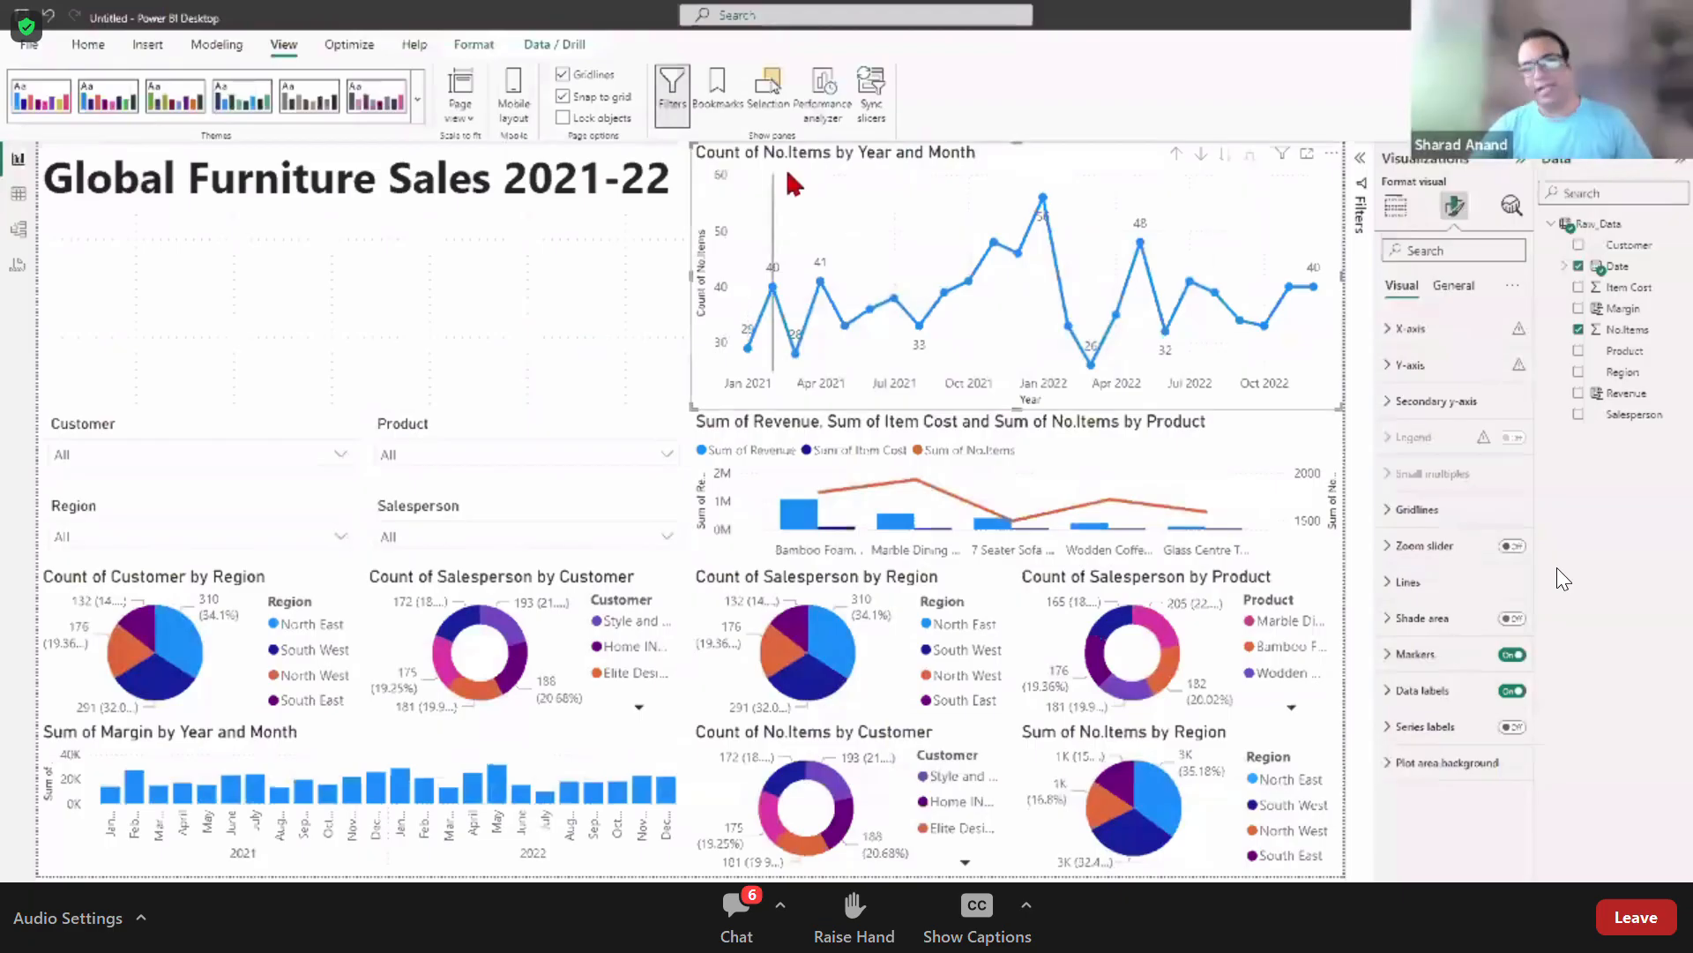
{"action": "left_click", "coordinate": [1402, 208]}
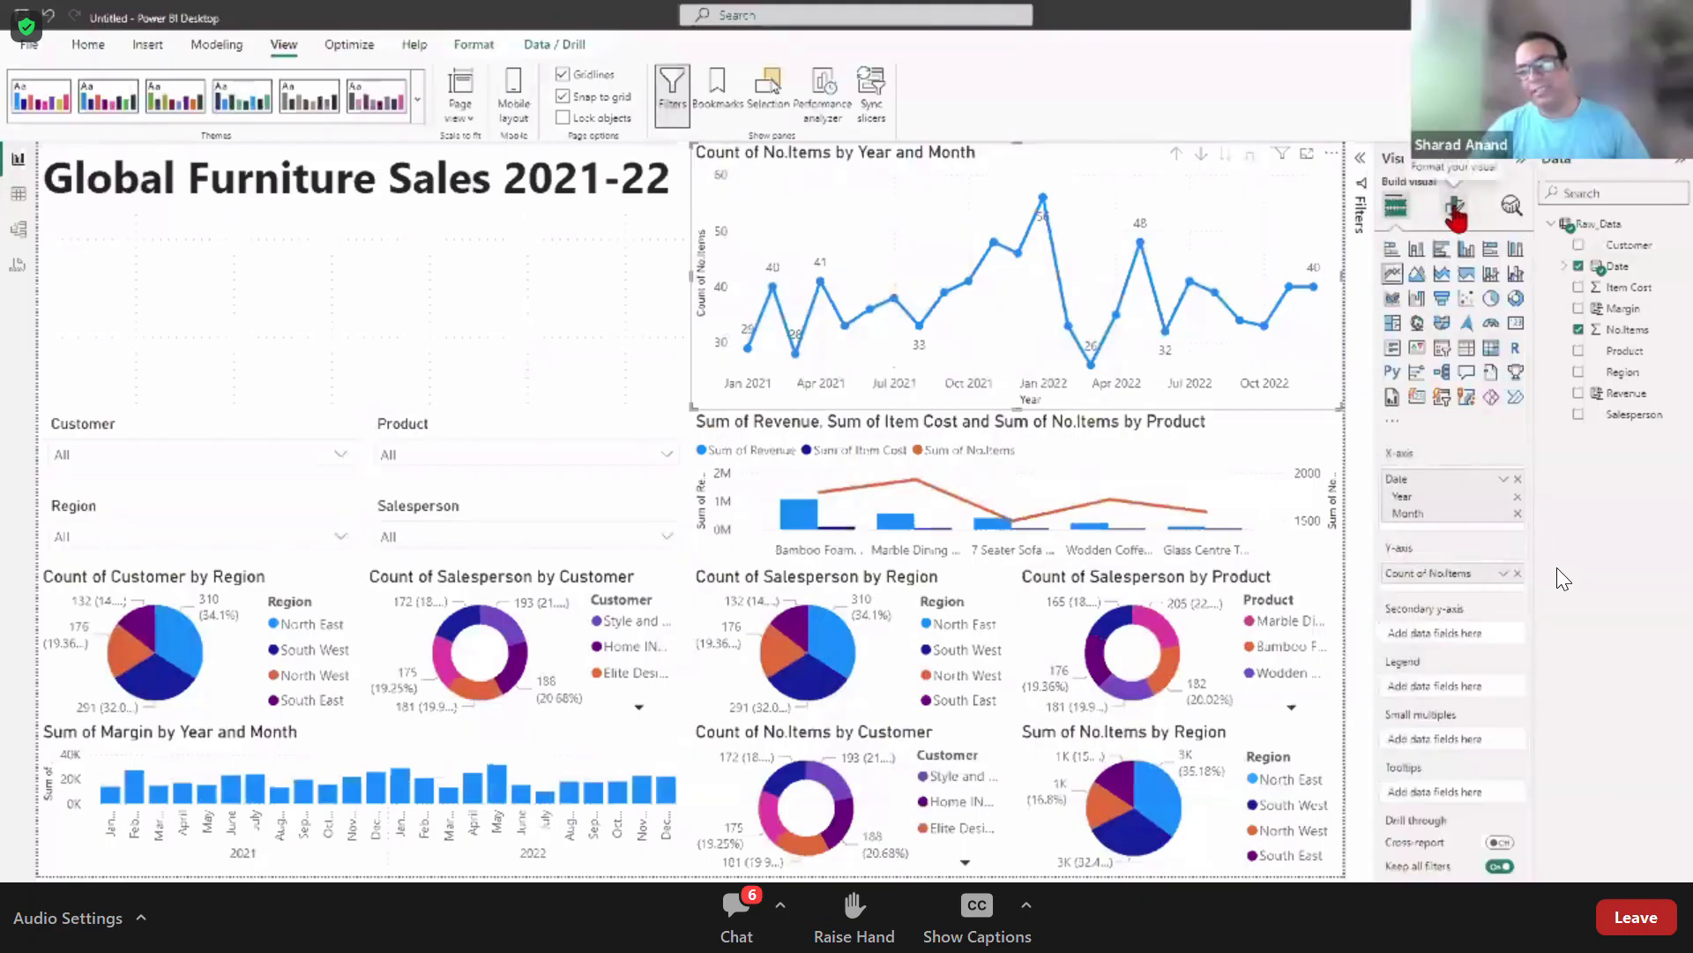
{"action": "left_click", "coordinate": [1455, 205]}
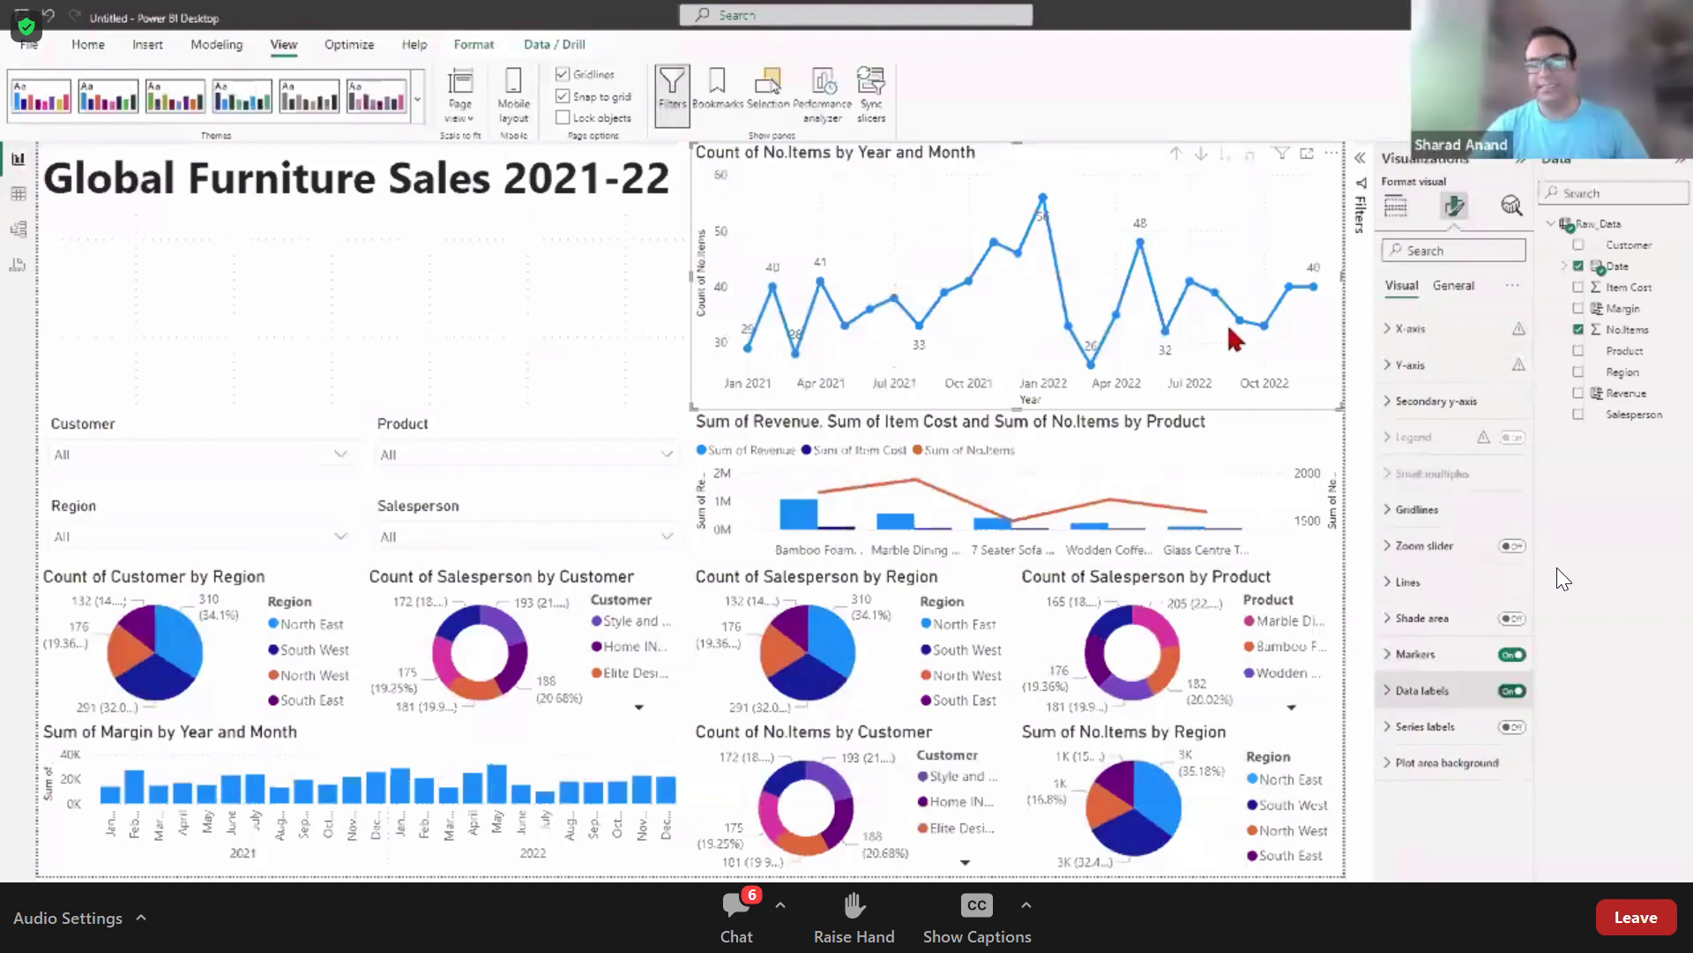
Step: Try Product, followed by Revenue with Margin, on the line chart's secondary Y-axis, and remove each of them
{"action": "left_click", "coordinate": [1396, 206]}
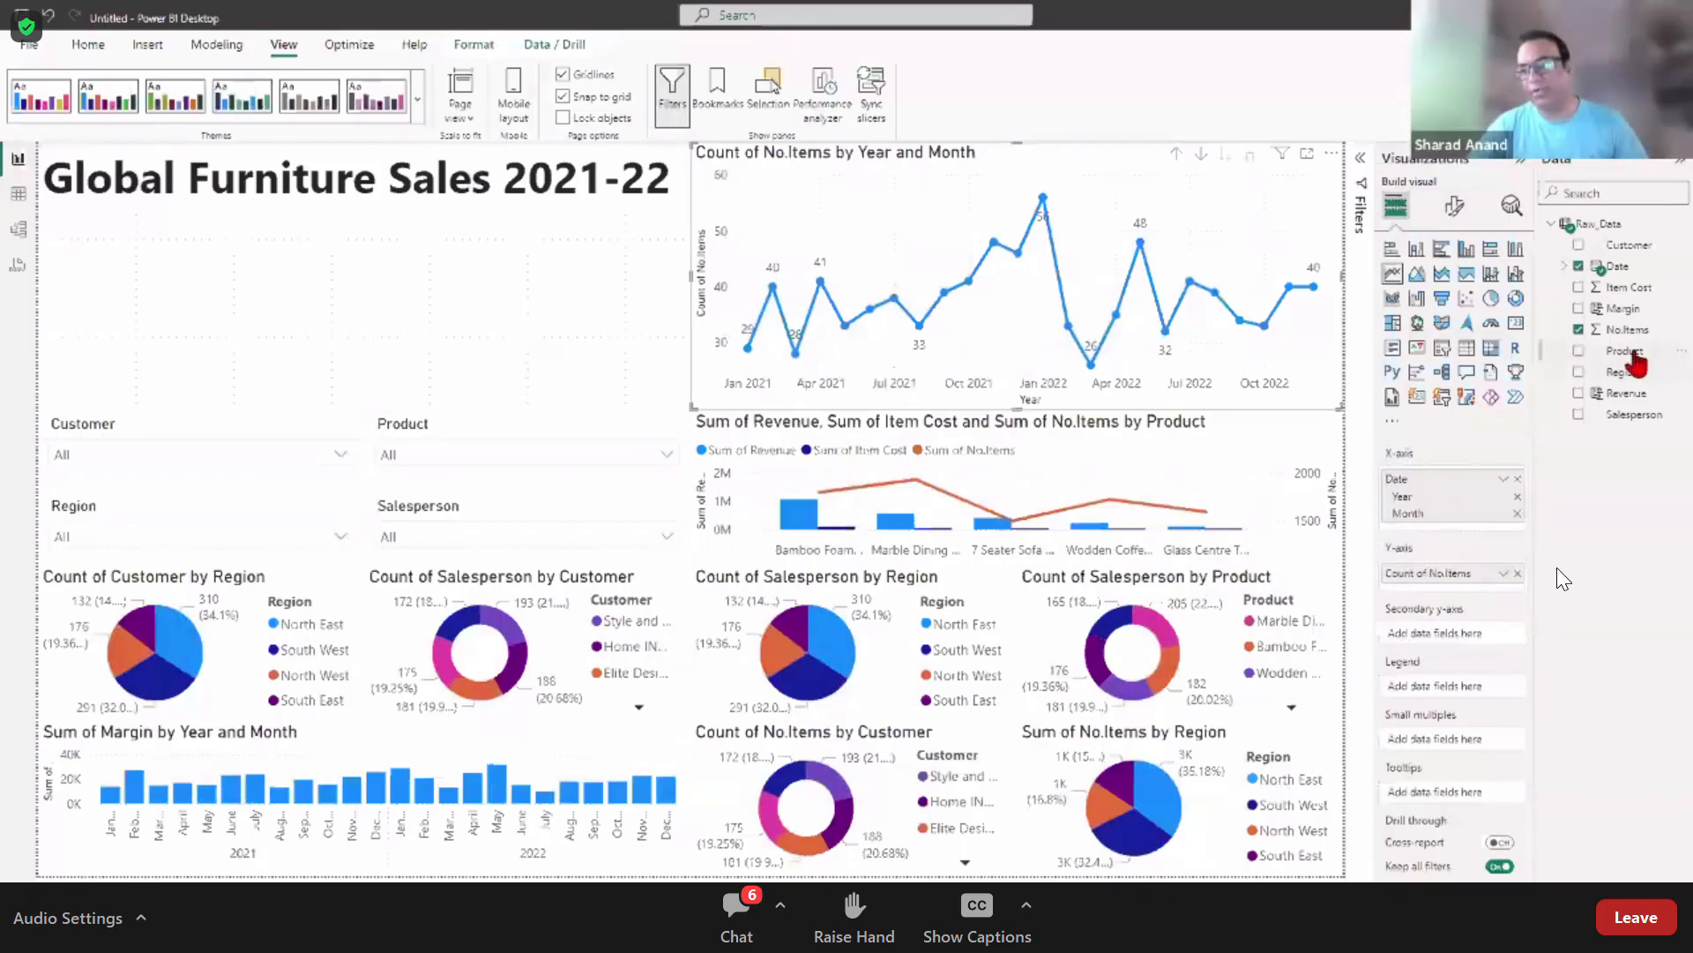
{"action": "left_click_drag", "start_coordinate": [1636, 361], "coordinate": [1471, 641]}
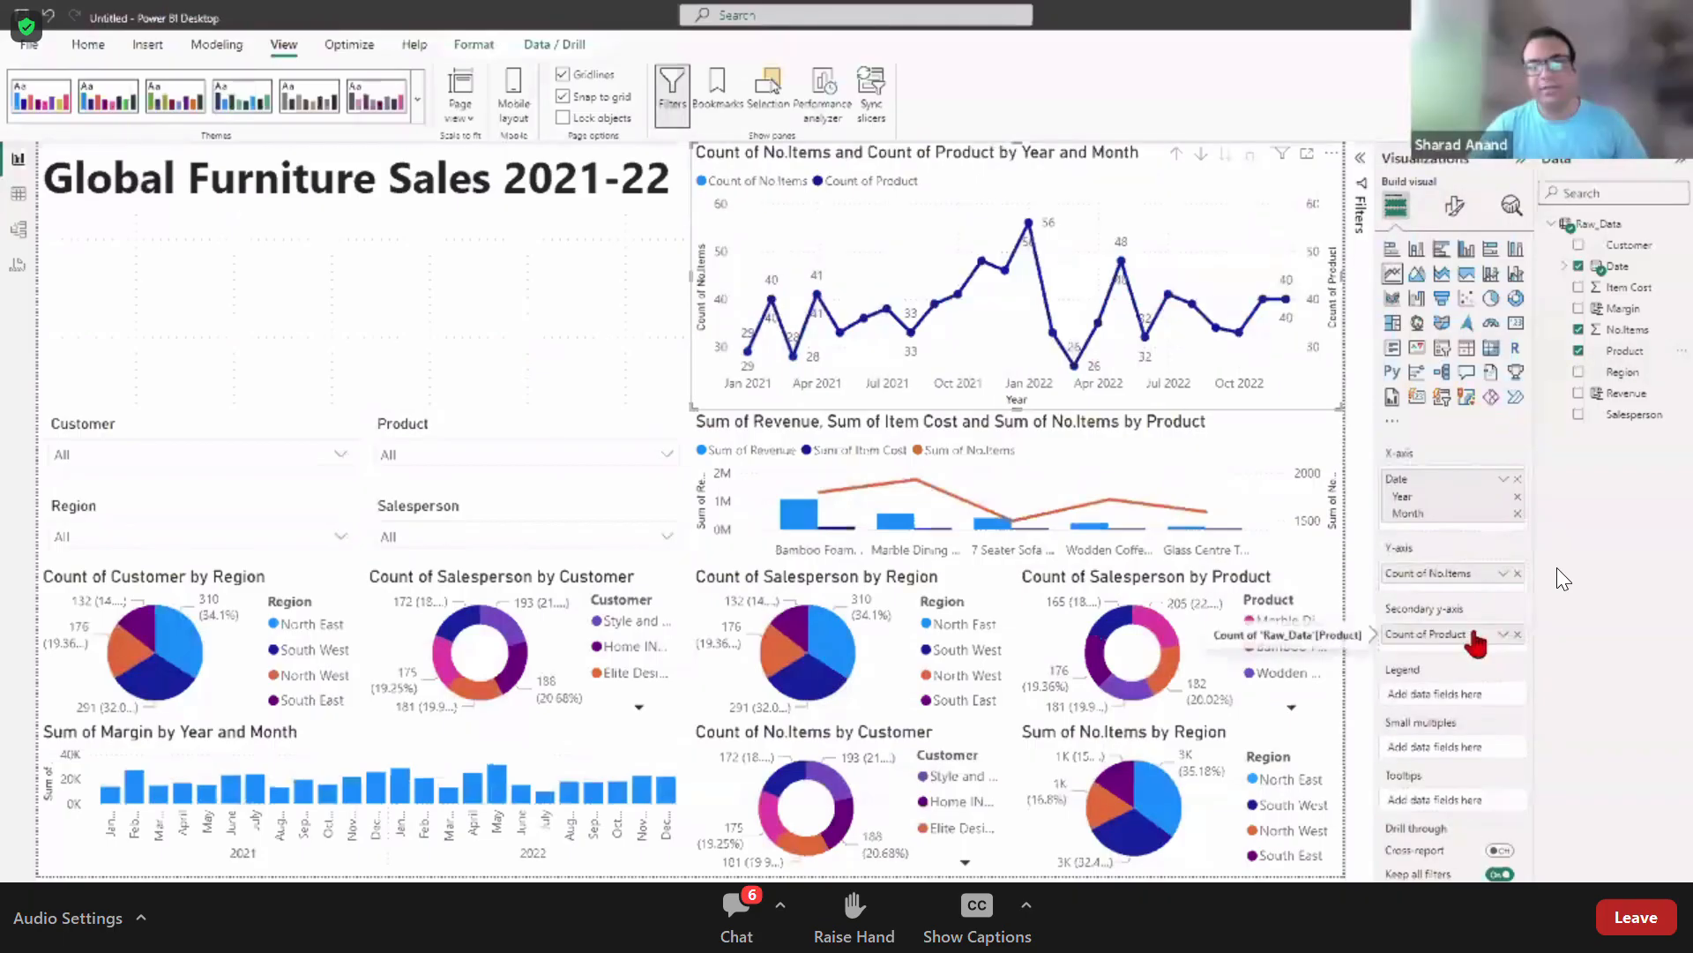
{"action": "left_click", "coordinate": [1518, 634]}
{"action": "left_click_drag", "start_coordinate": [1627, 393], "coordinate": [1490, 653]}
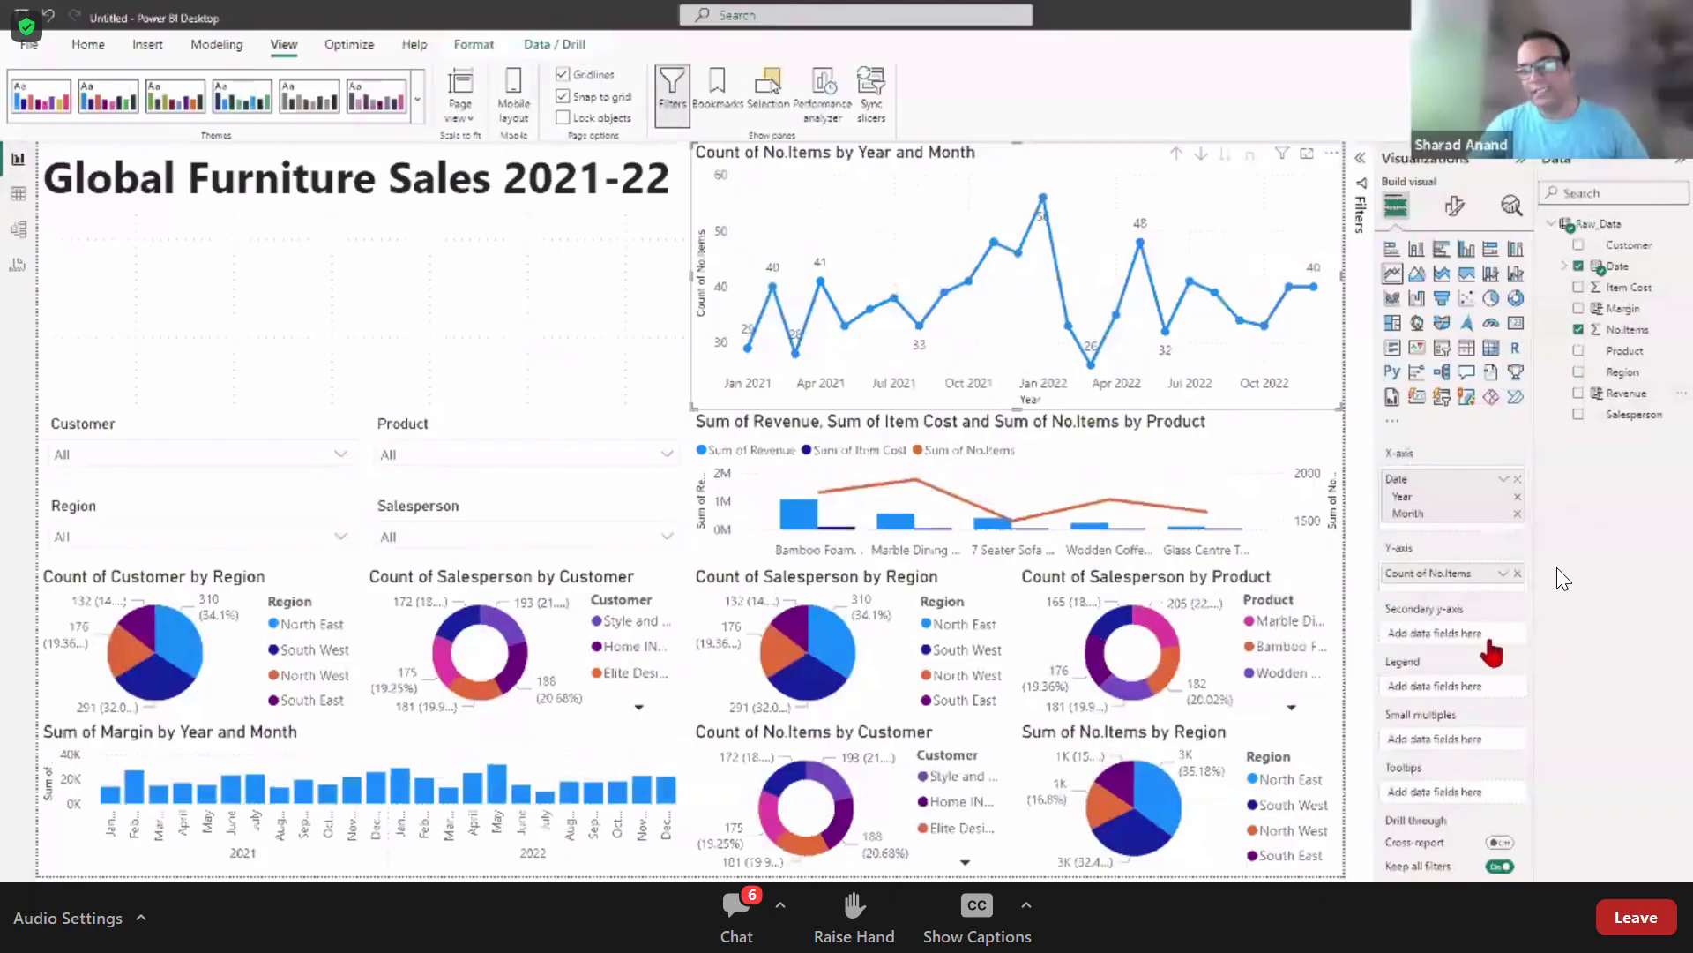
{"action": "left_click_drag", "start_coordinate": [1642, 309], "coordinate": [1491, 660]}
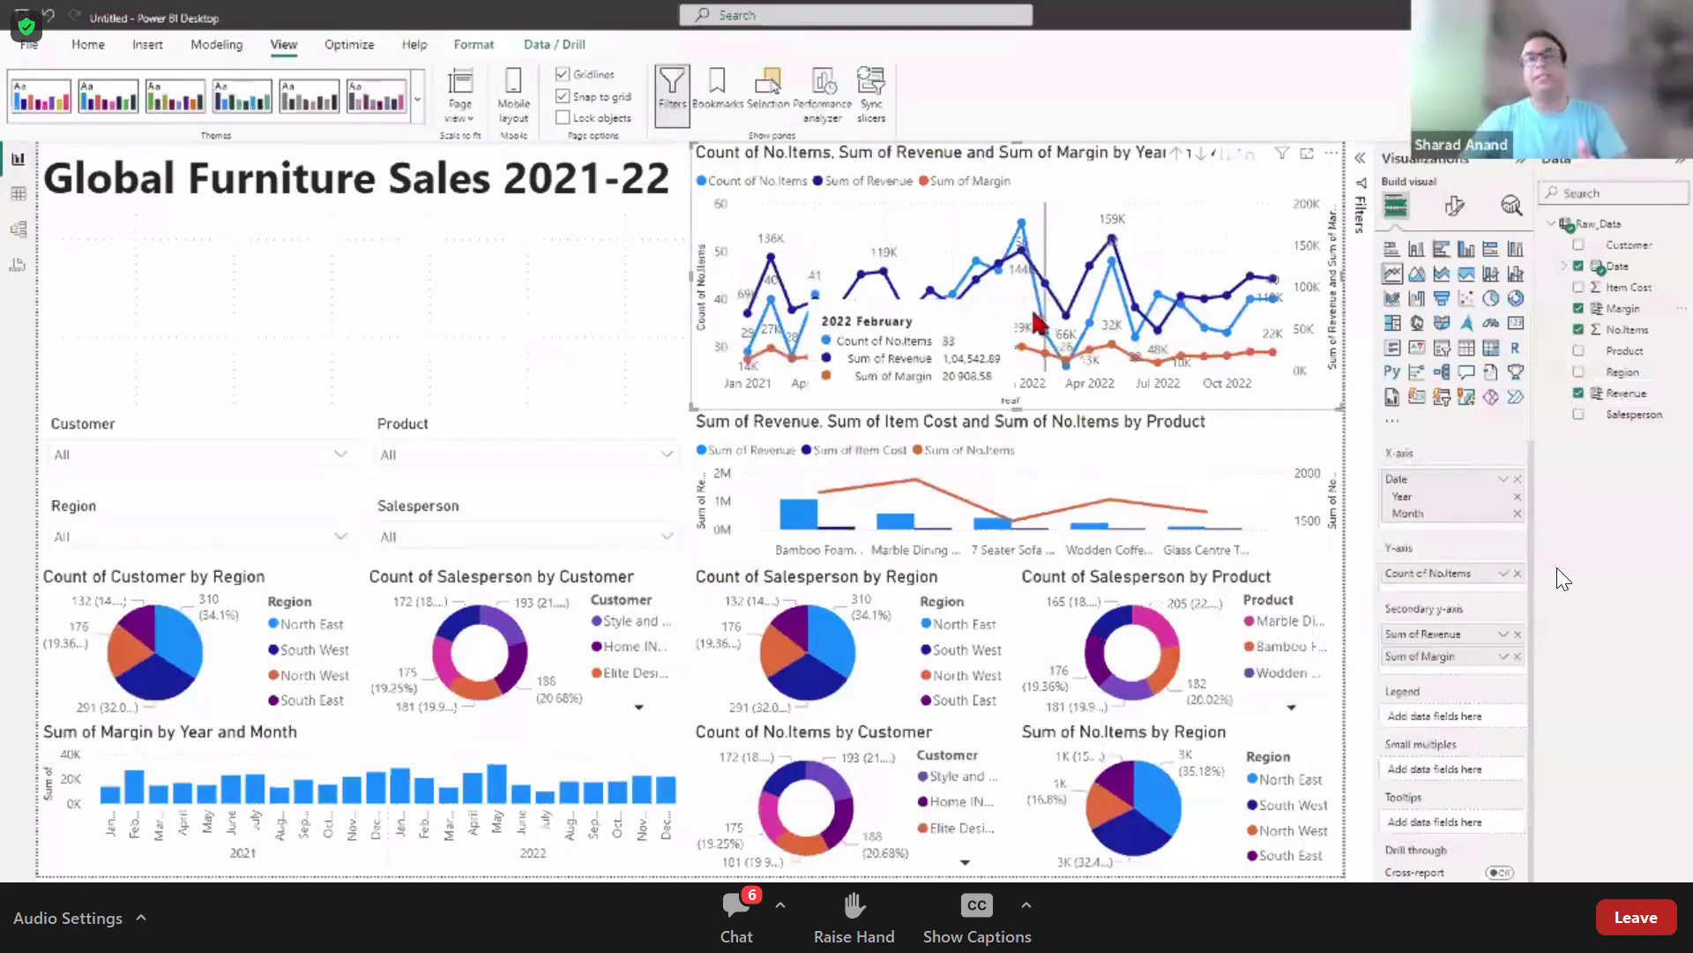
{"action": "left_click", "coordinate": [1518, 657]}
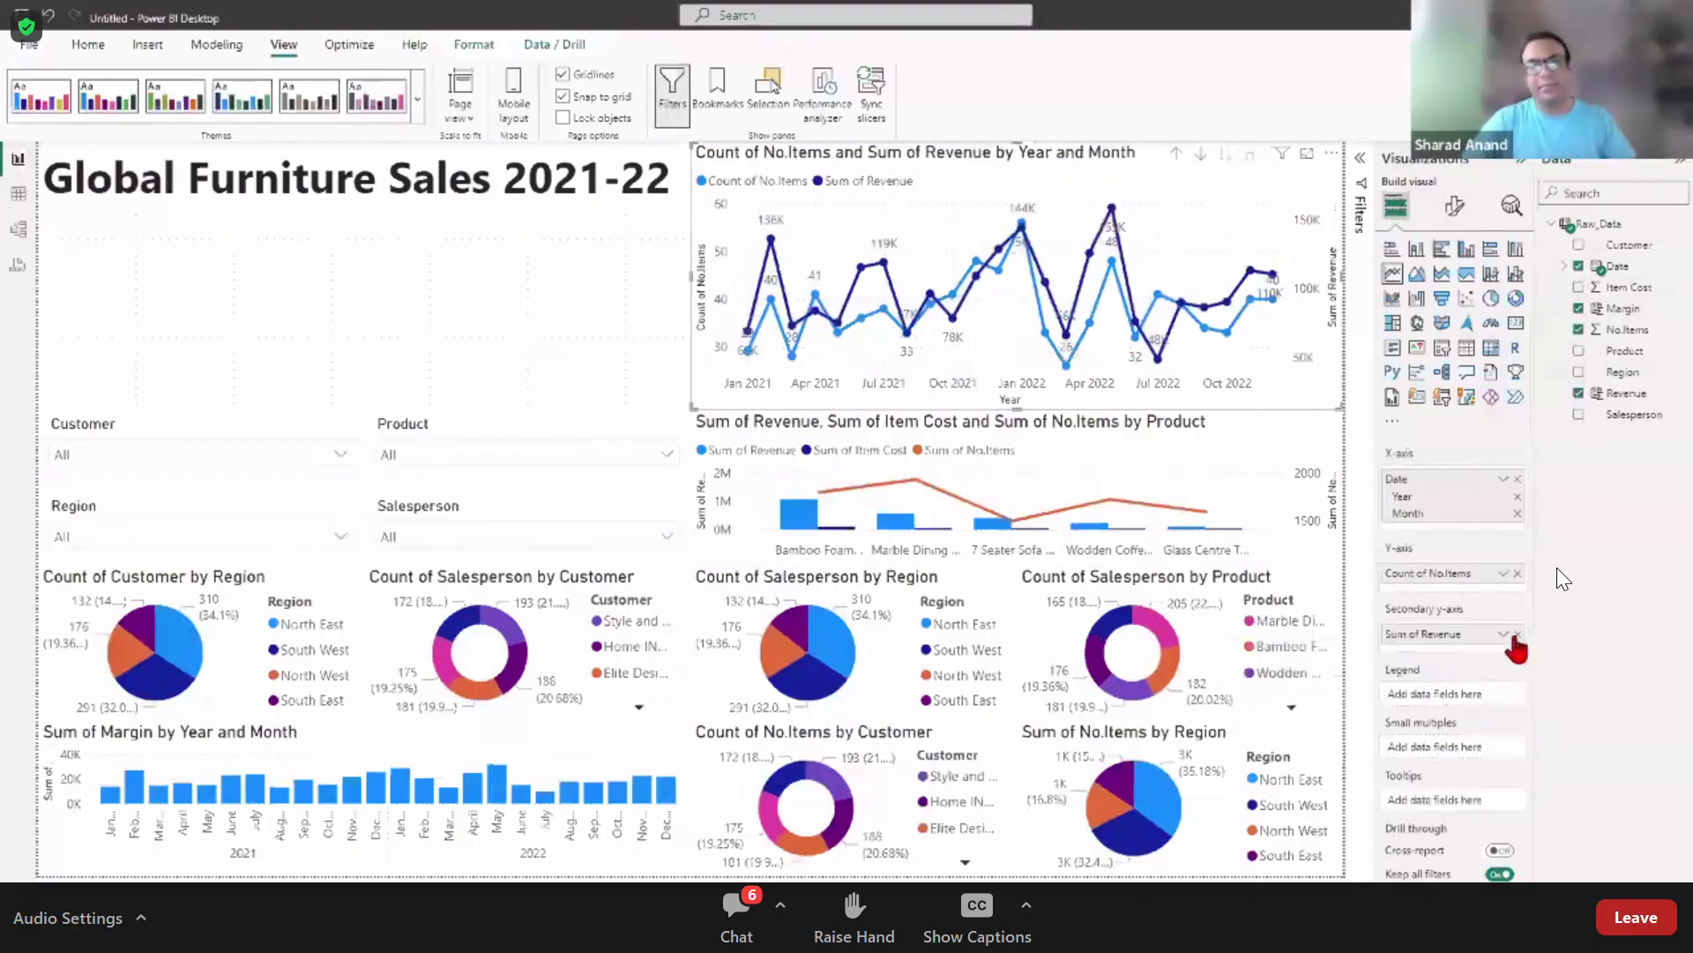
{"action": "left_click", "coordinate": [1517, 634]}
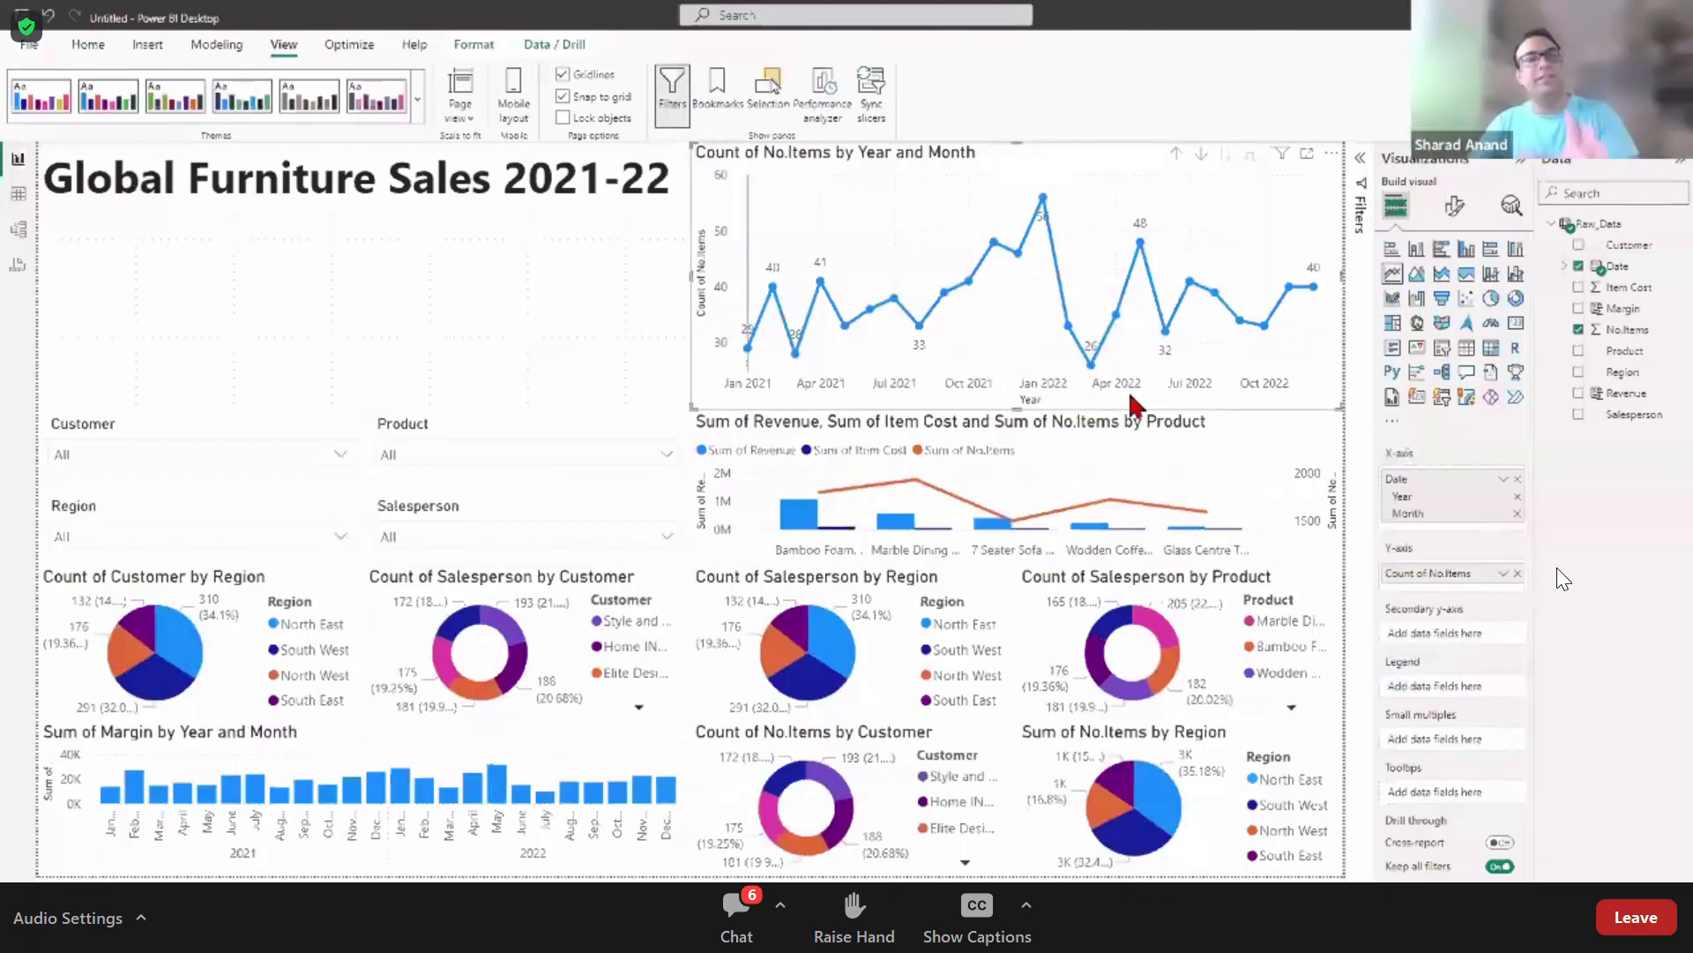
Step: Try data labels on the combo chart by Product, switch them off again, and turn on markers instead
{"action": "left_click", "coordinate": [1221, 427]}
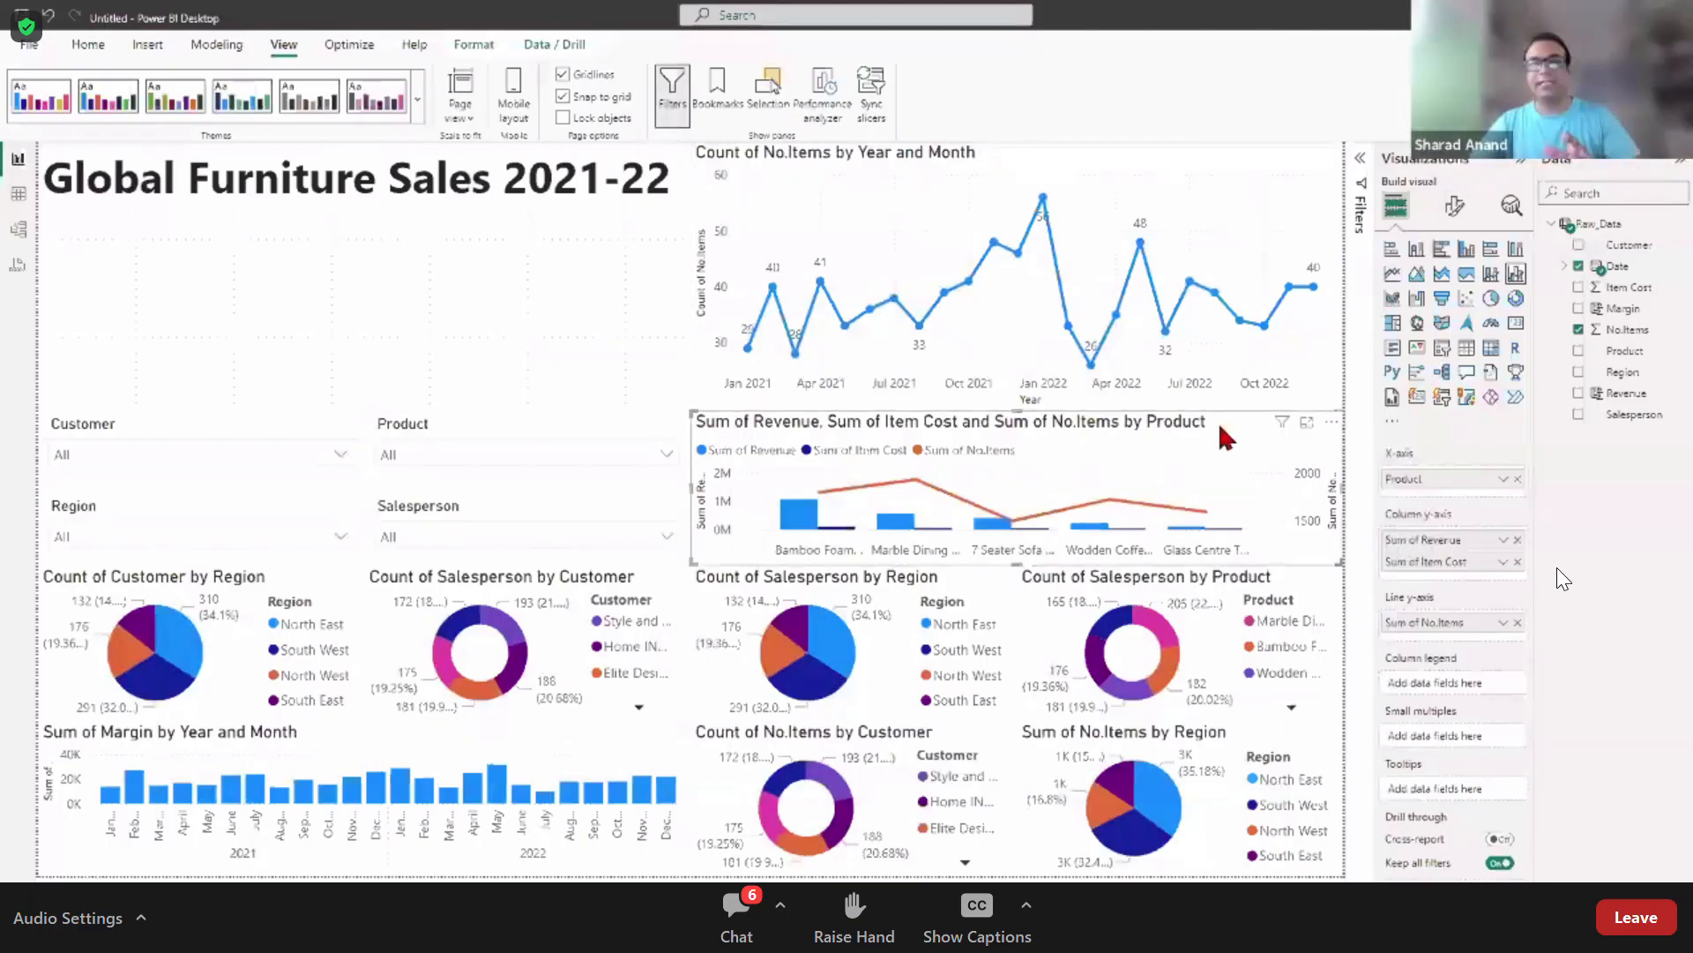
{"action": "left_click", "coordinate": [1455, 208]}
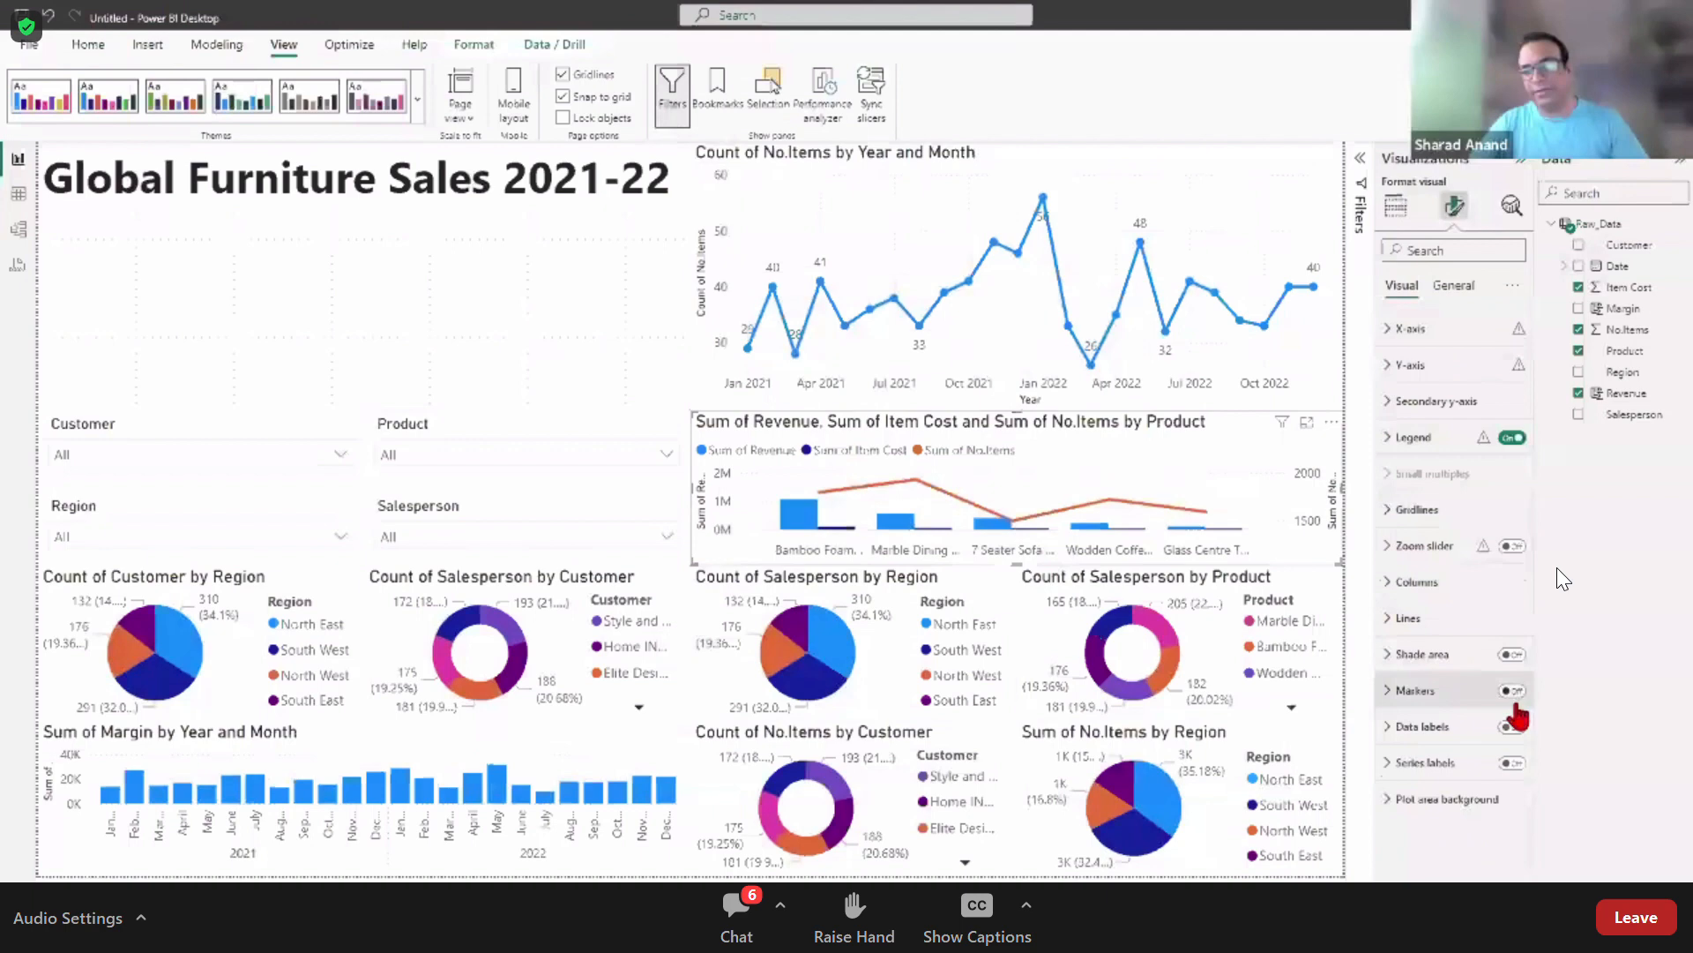
{"action": "left_click", "coordinate": [1515, 731]}
{"action": "left_click", "coordinate": [1568, 542]}
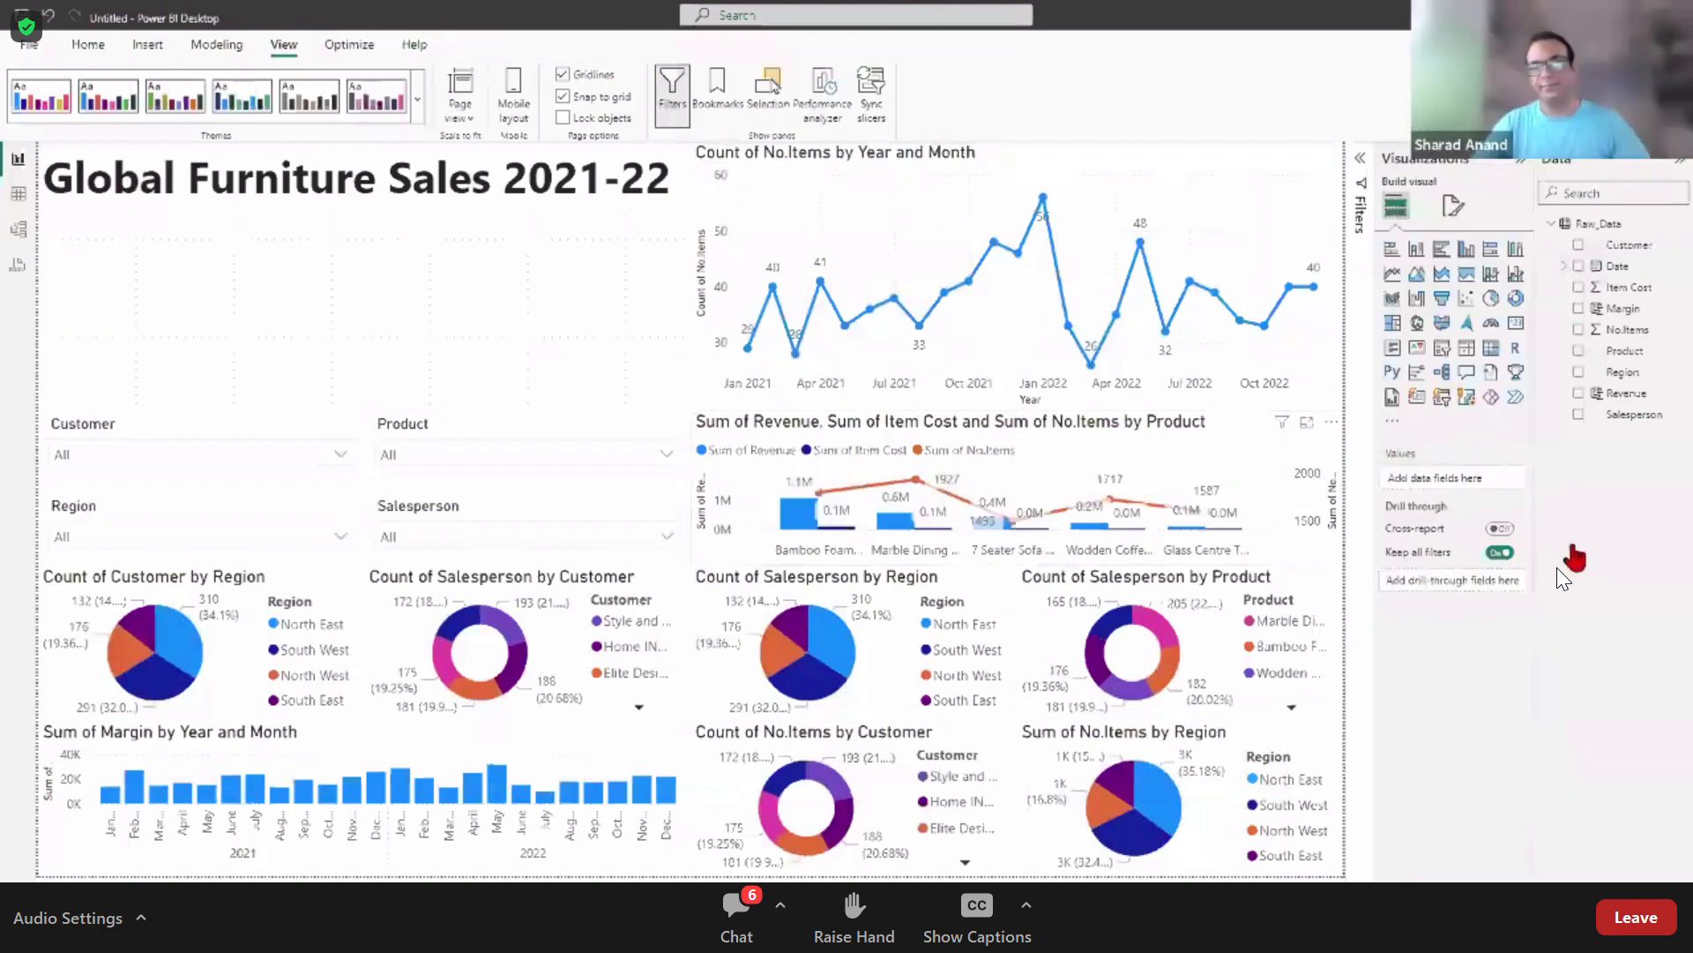
{"action": "left_click", "coordinate": [1173, 431]}
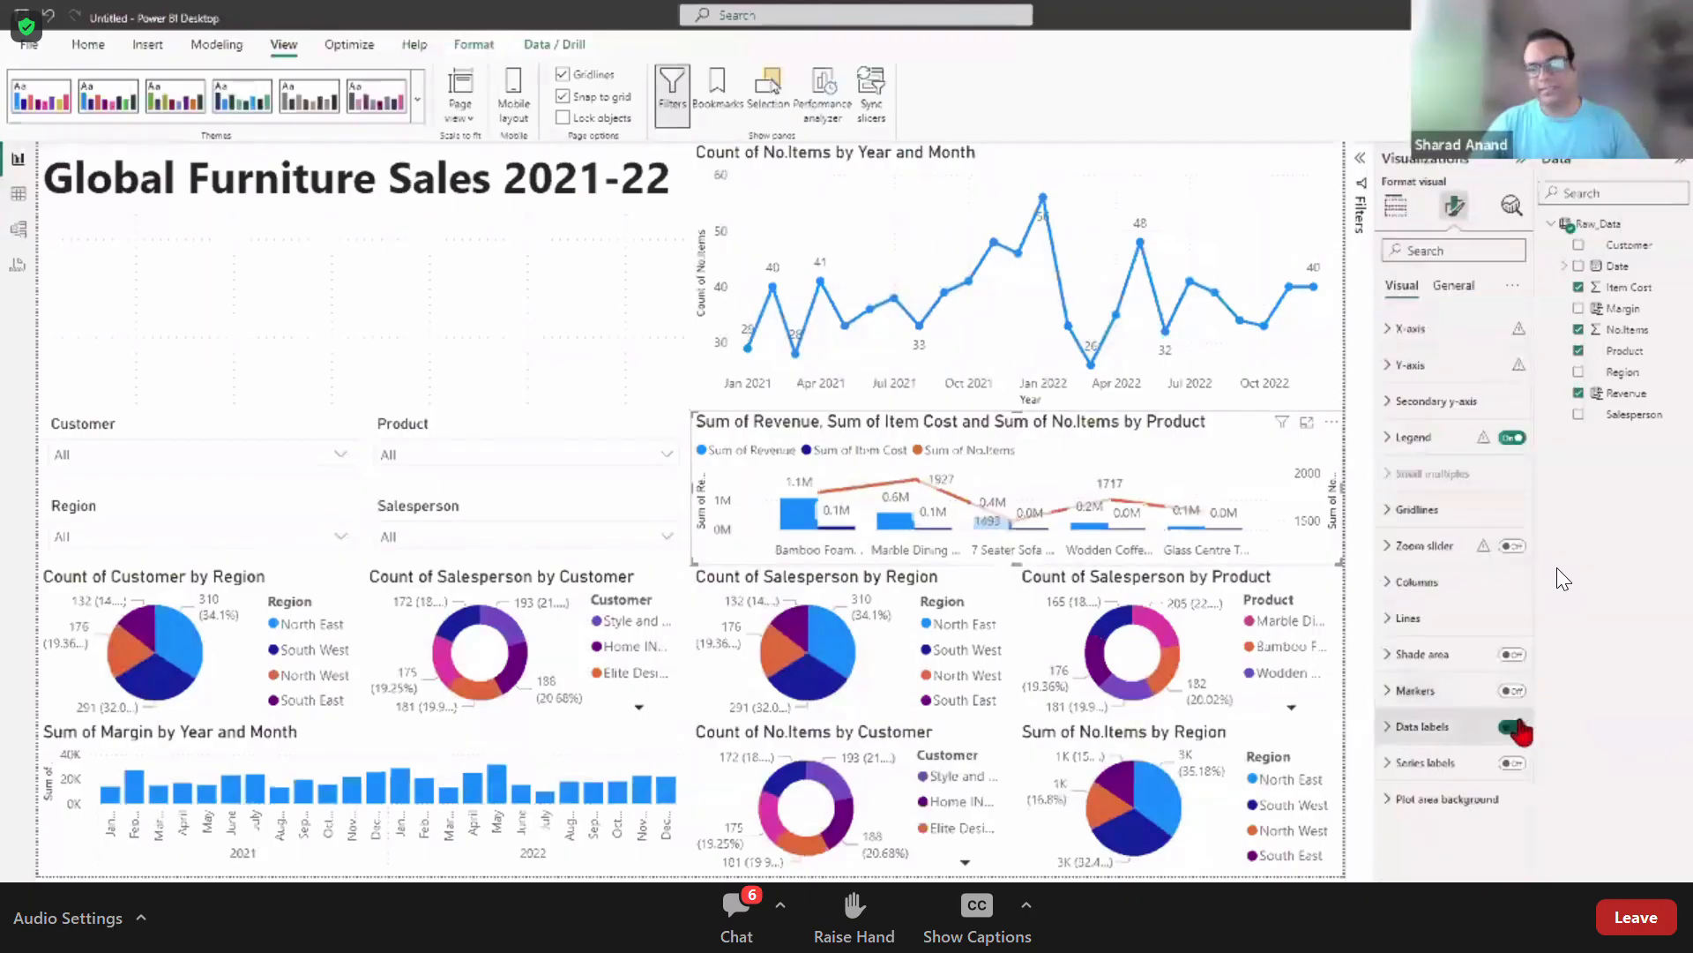
{"action": "left_click", "coordinate": [1514, 727]}
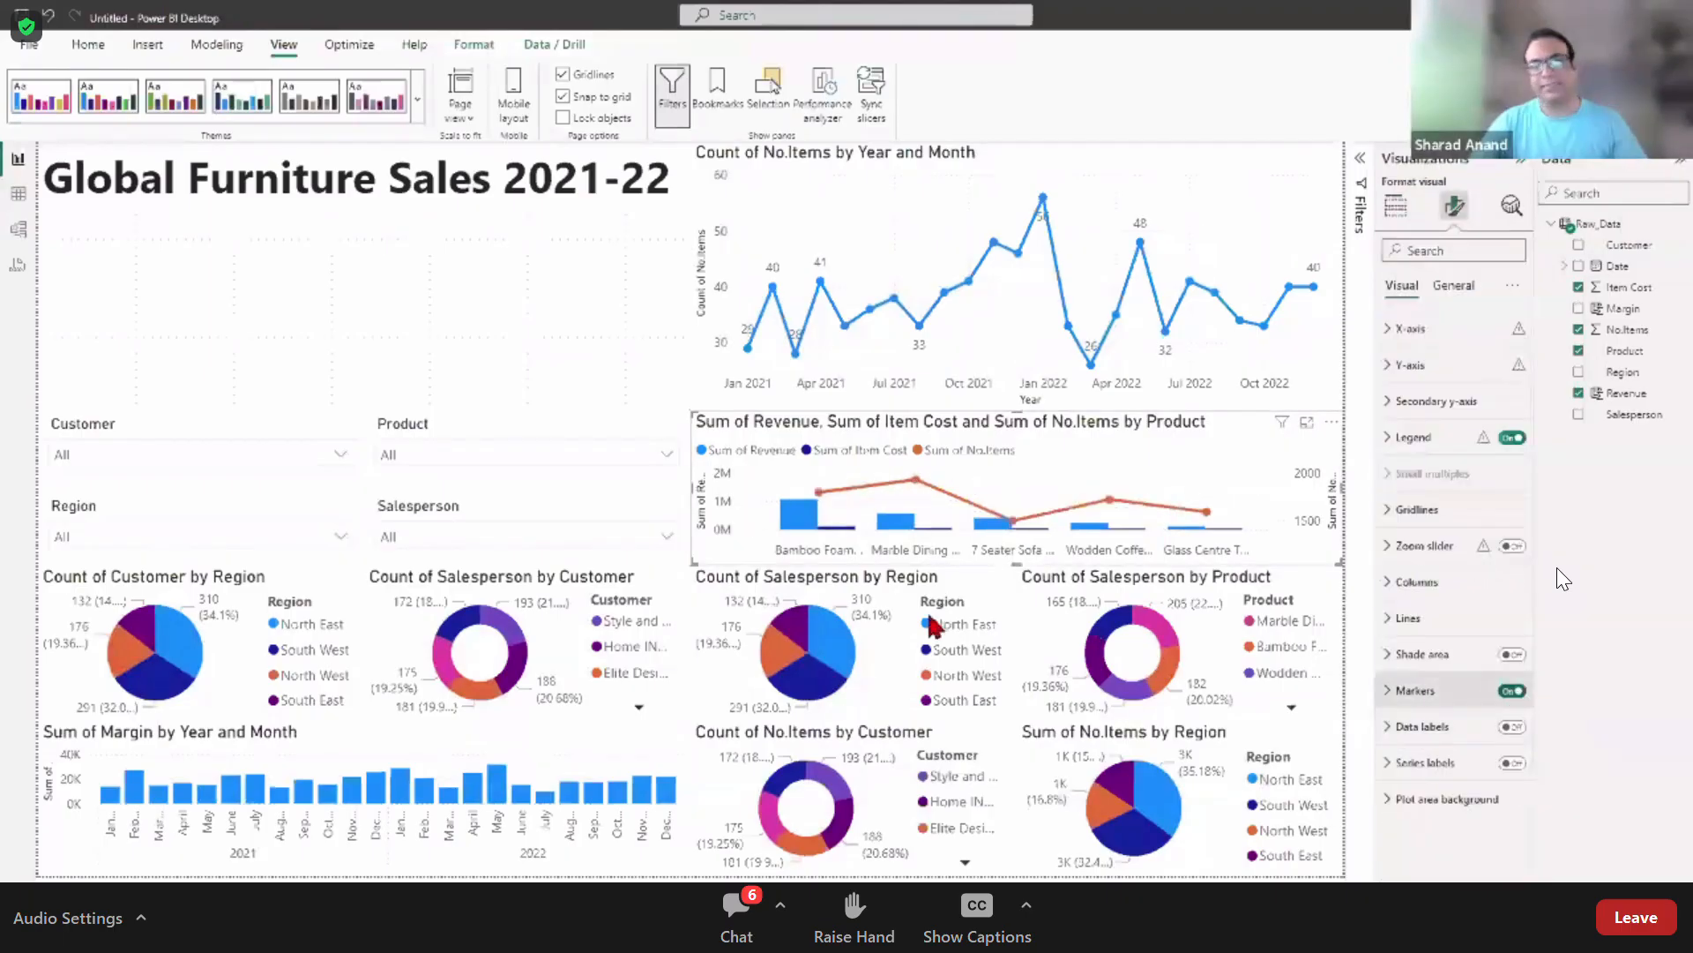
Step: Insert a gauge of Revenue in the empty area below the title, narrowed to half that area's width and lowered along its top edge
{"action": "left_click", "coordinate": [427, 273]}
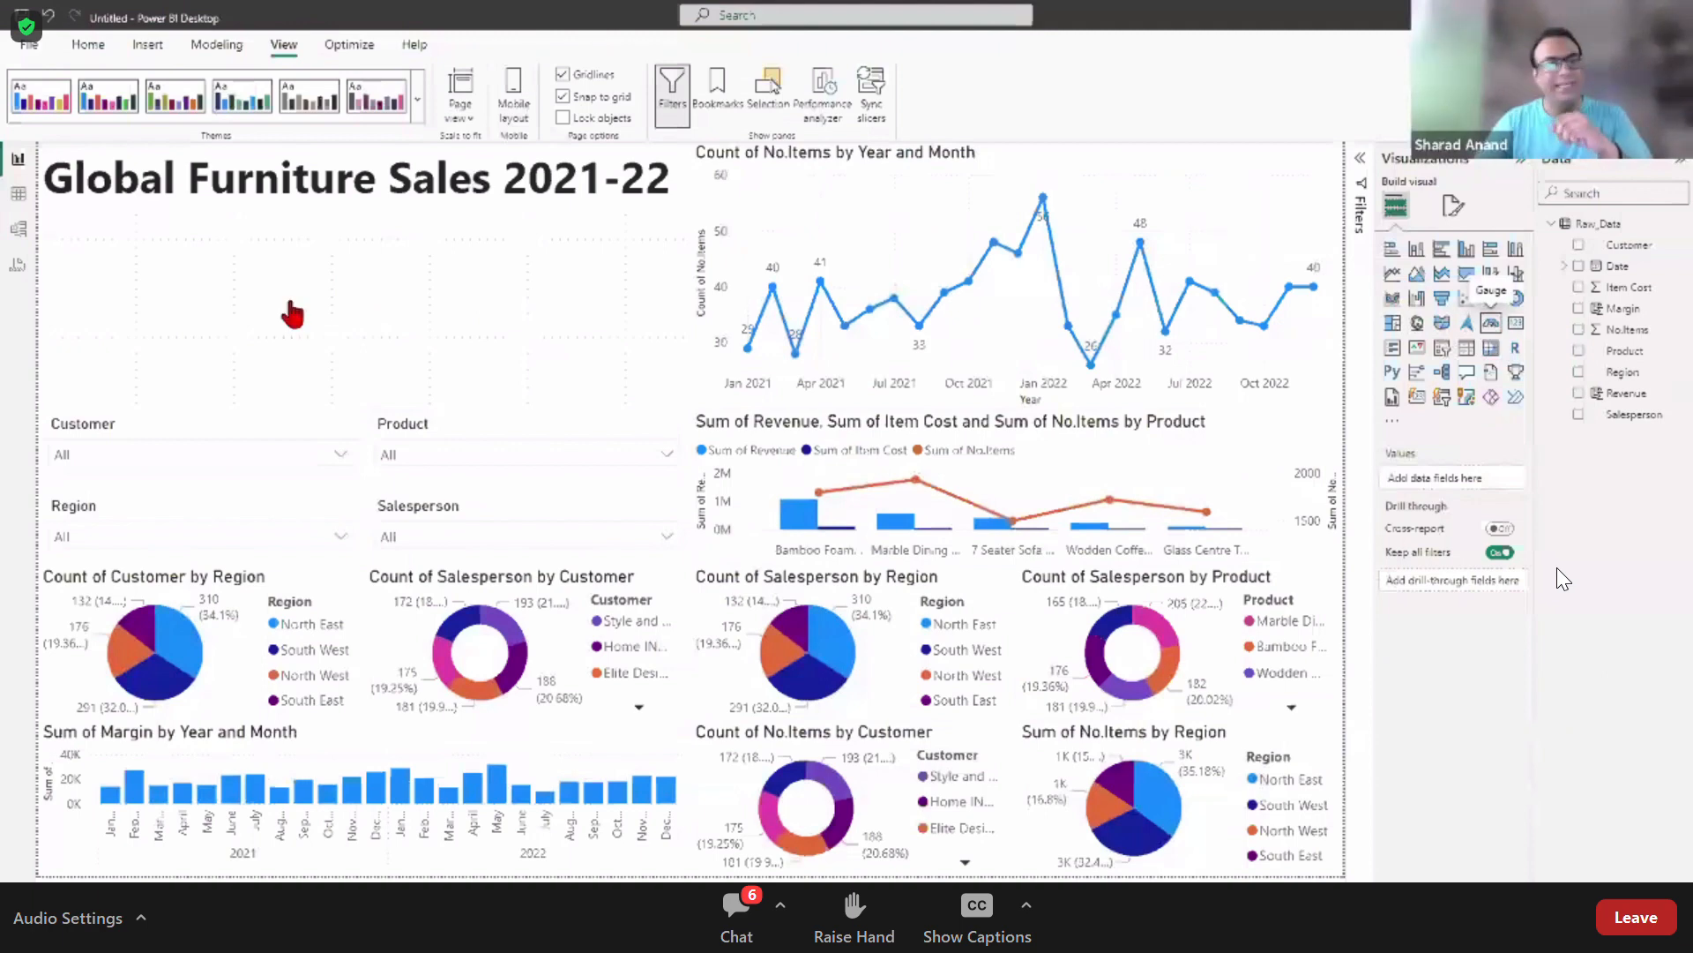
{"action": "left_click_drag", "start_coordinate": [292, 313], "coordinate": [292, 386]}
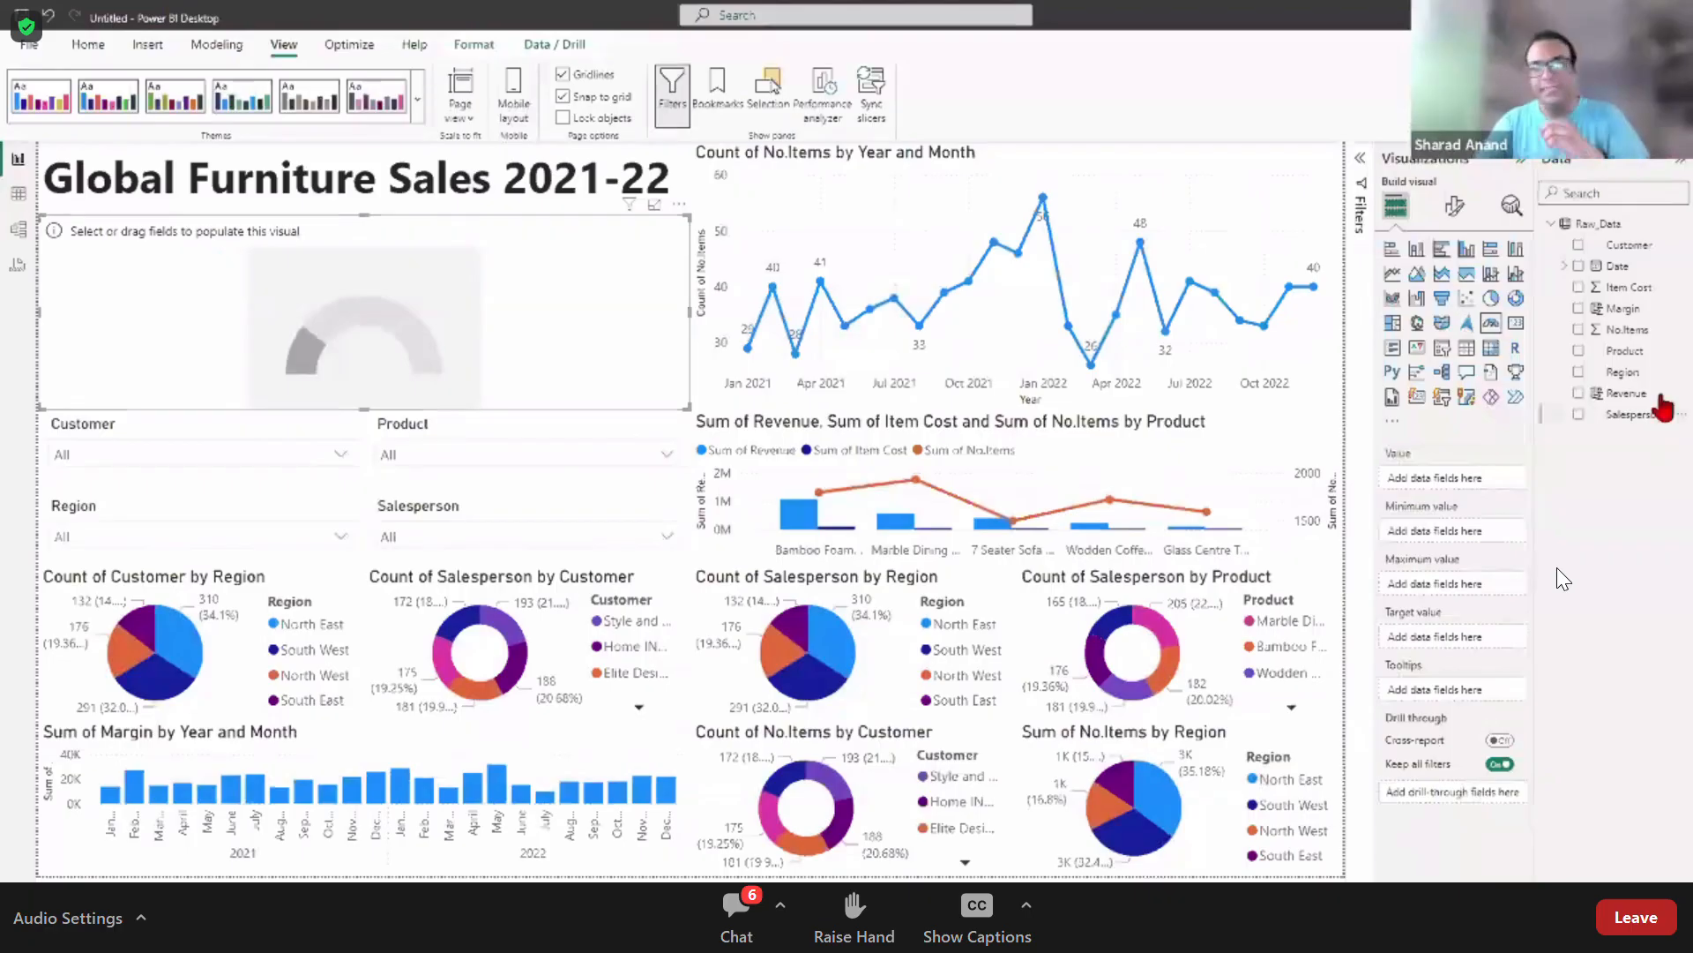
{"action": "left_click_drag", "start_coordinate": [1655, 401], "coordinate": [1506, 483]}
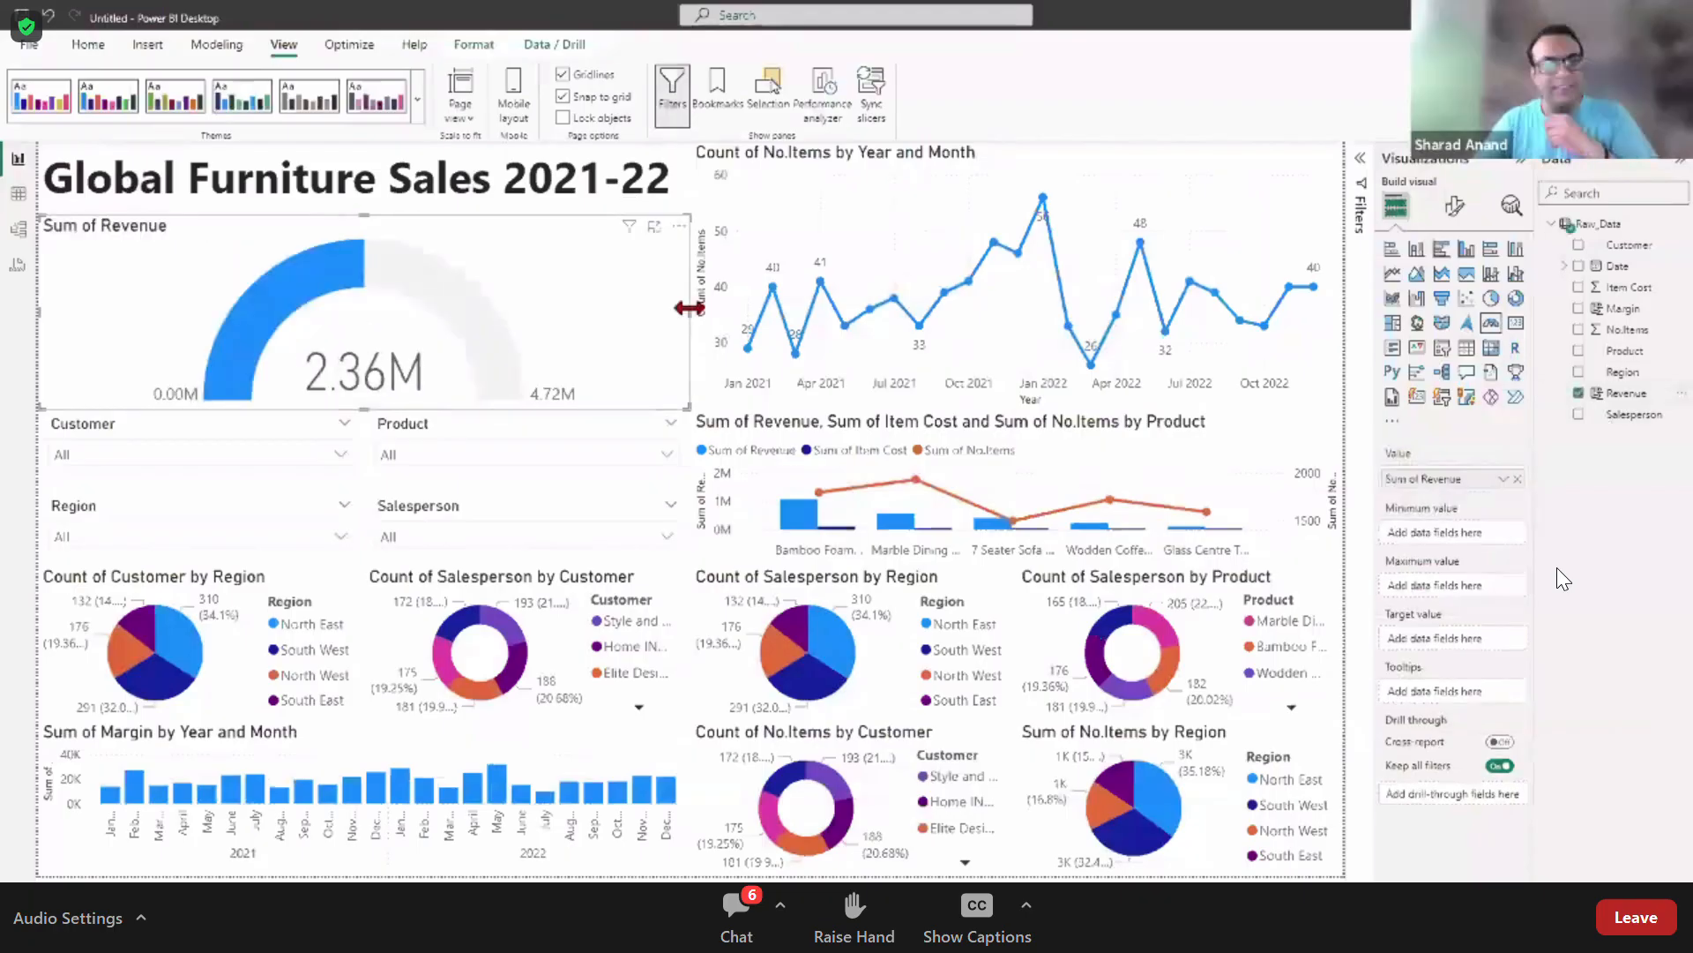
{"action": "left_click_drag", "start_coordinate": [691, 308], "coordinate": [365, 311]}
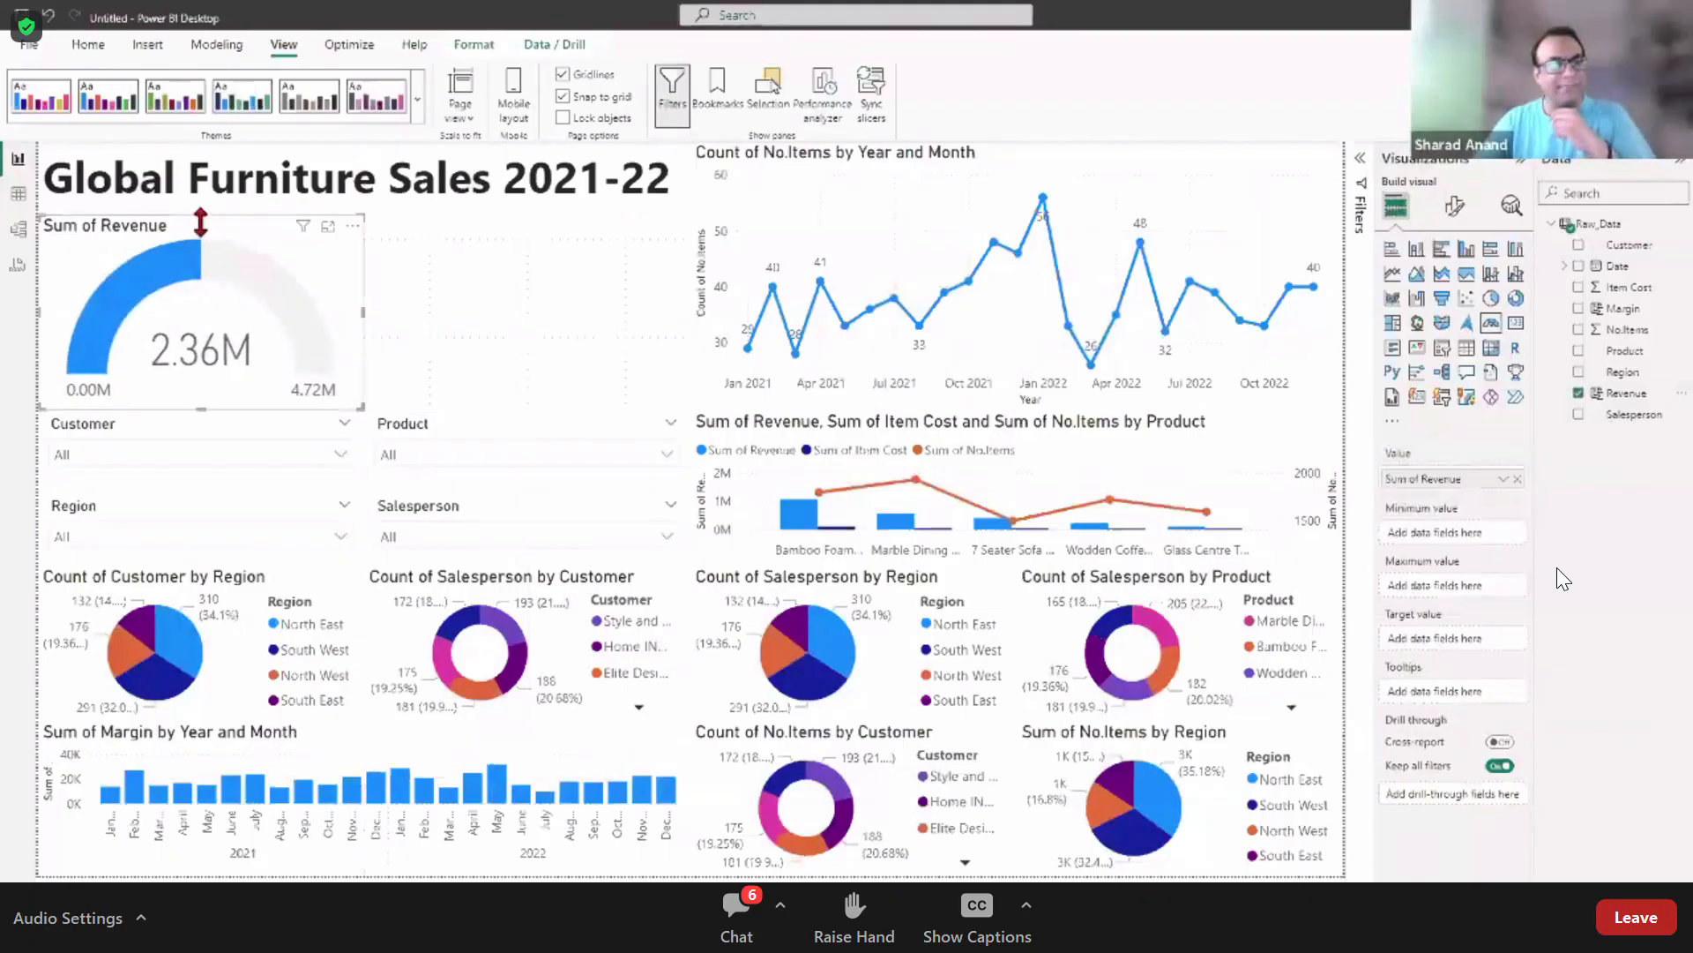
{"action": "left_click_drag", "start_coordinate": [201, 223], "coordinate": [201, 289]}
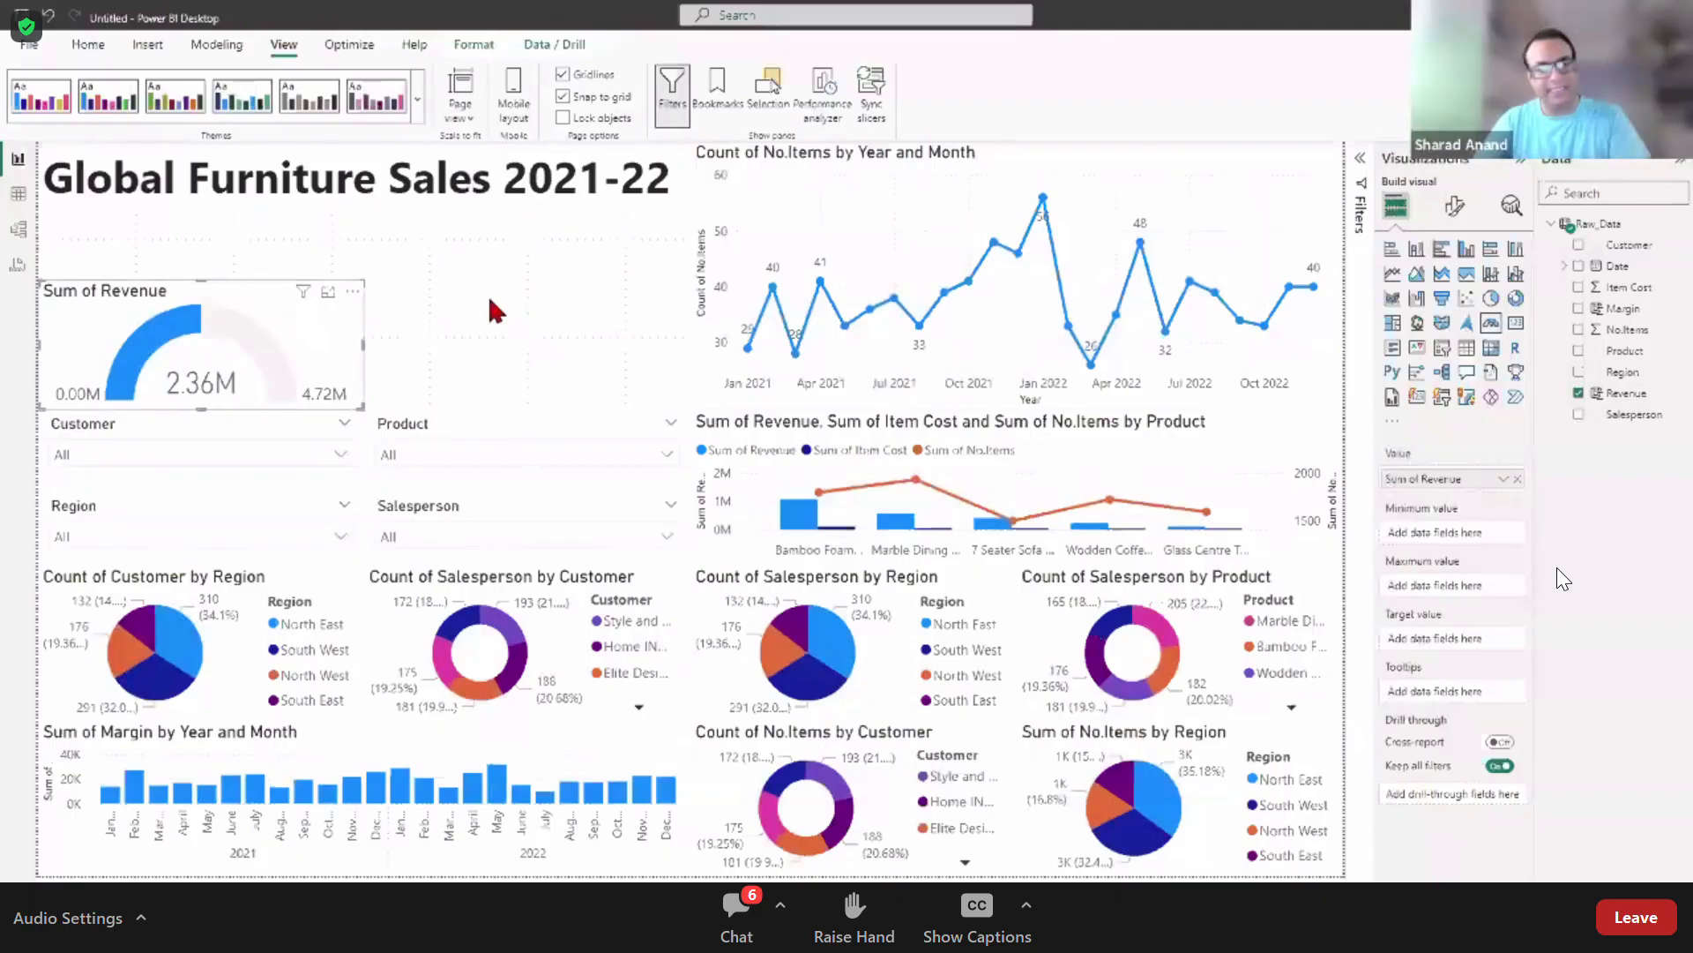
Step: Duplicate the Revenue gauge, place the copy beside it above the Product slicer, and replace its value with Margin
{"action": "key", "text": "ctrl+v"}
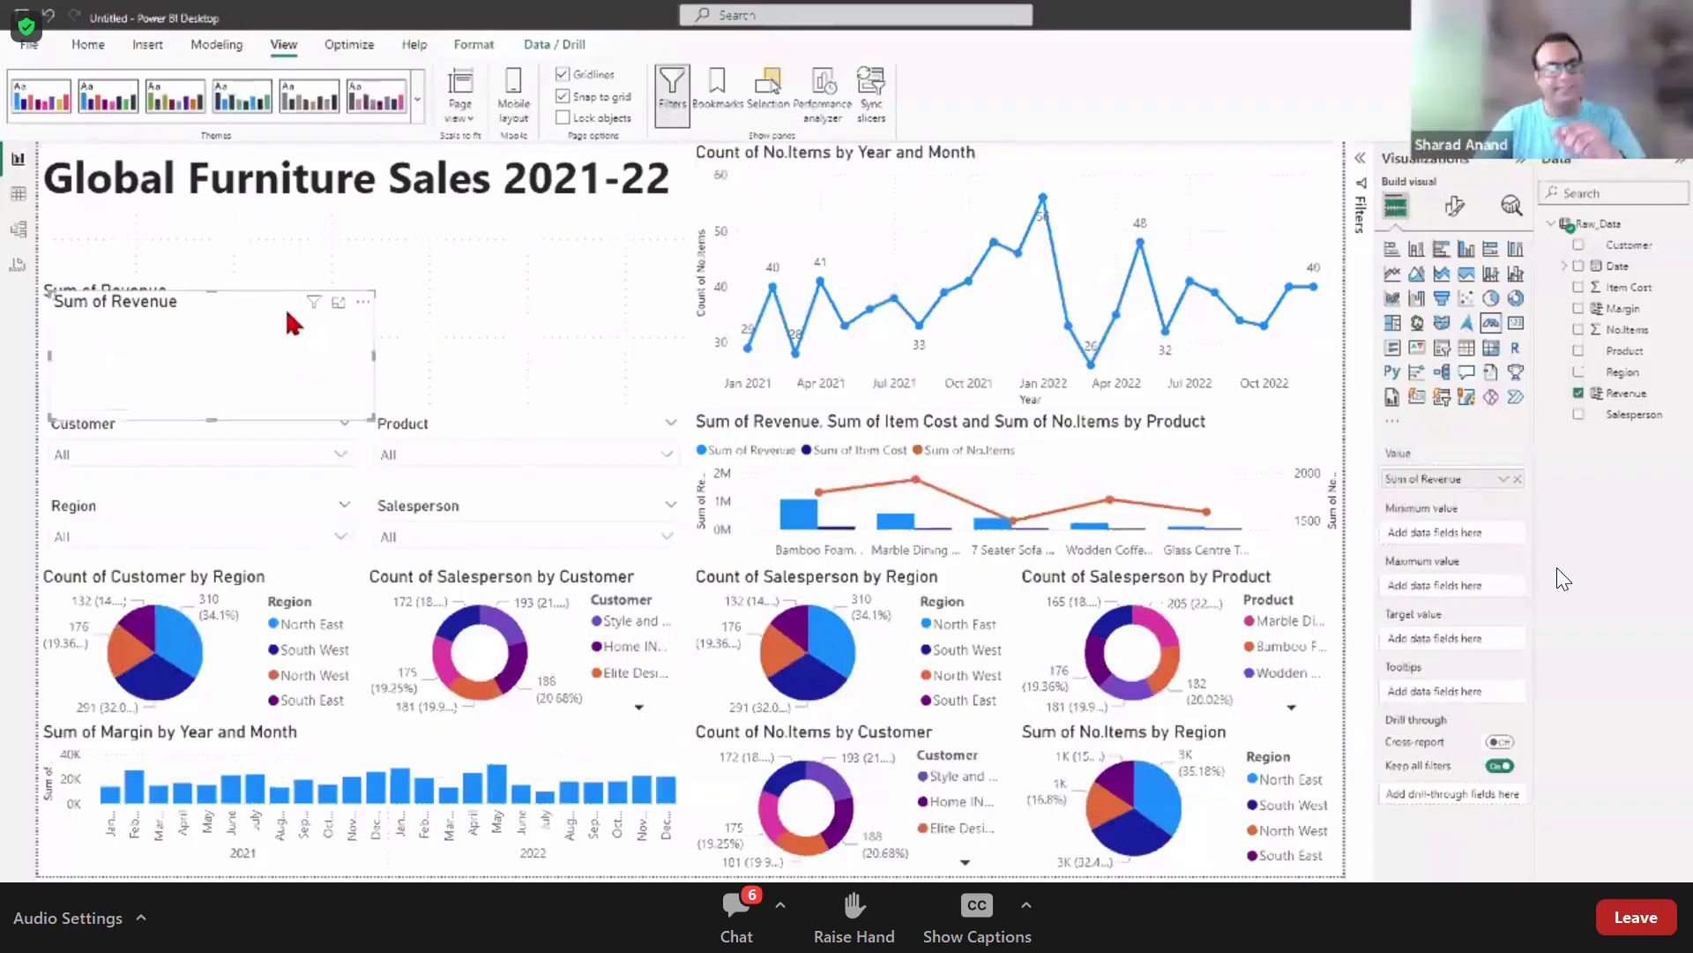
{"action": "left_click_drag", "start_coordinate": [322, 322], "coordinate": [604, 316]}
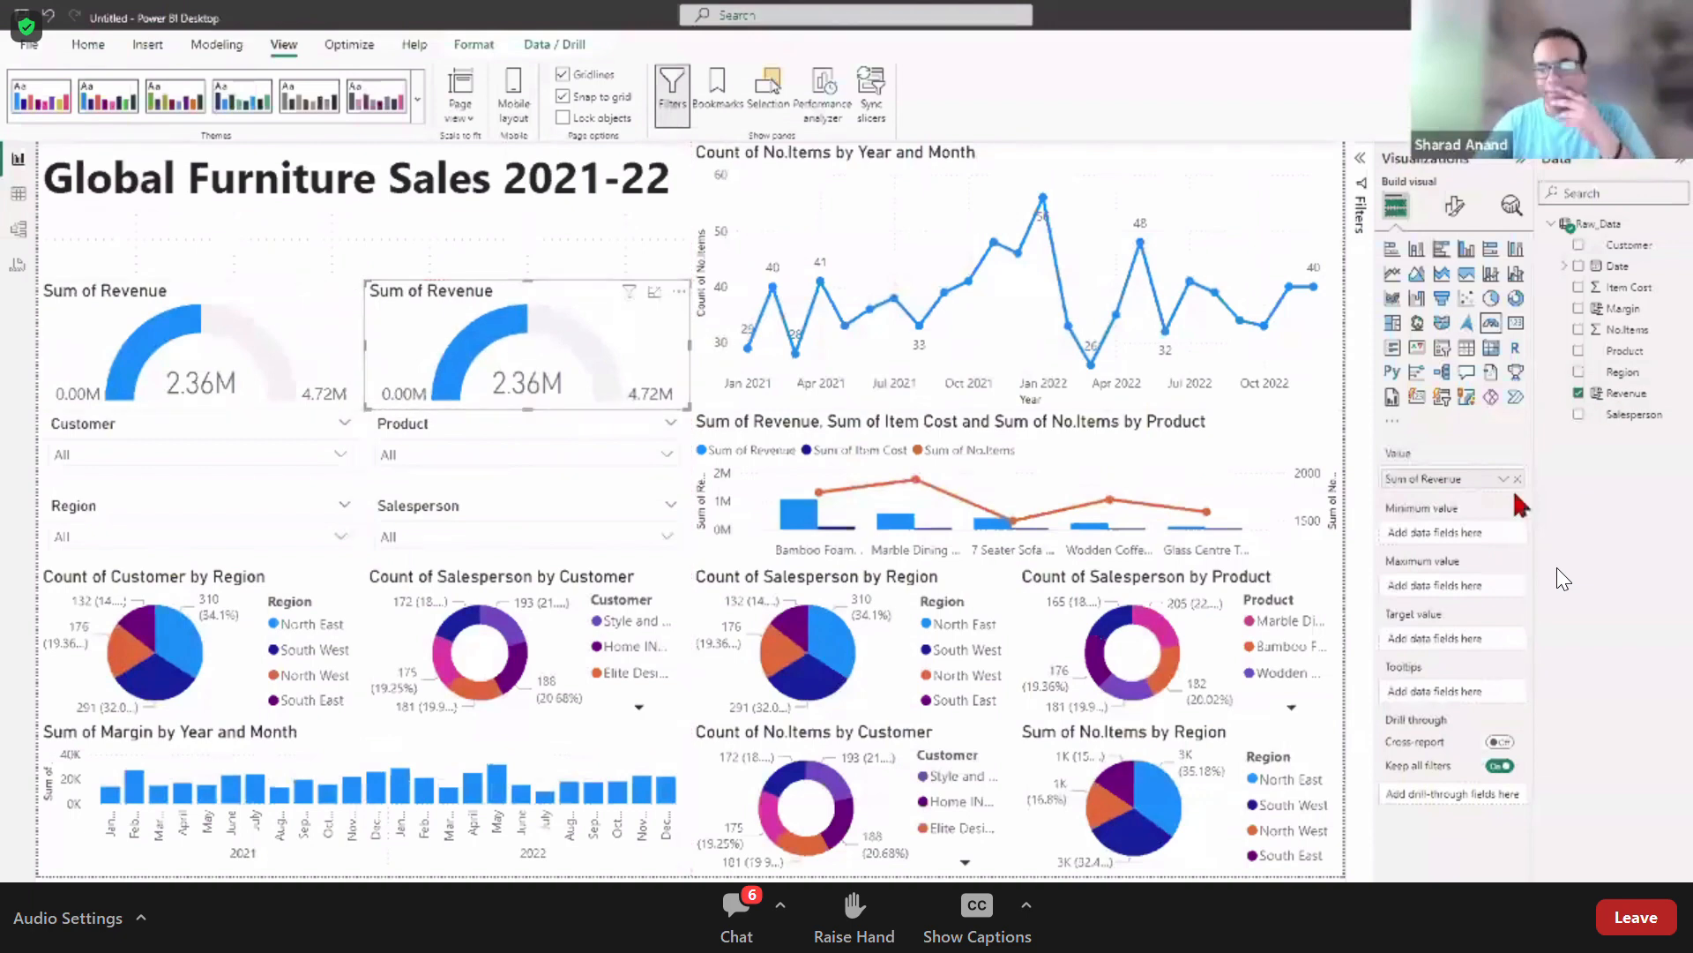
{"action": "left_click_drag", "start_coordinate": [1623, 308], "coordinate": [1481, 481]}
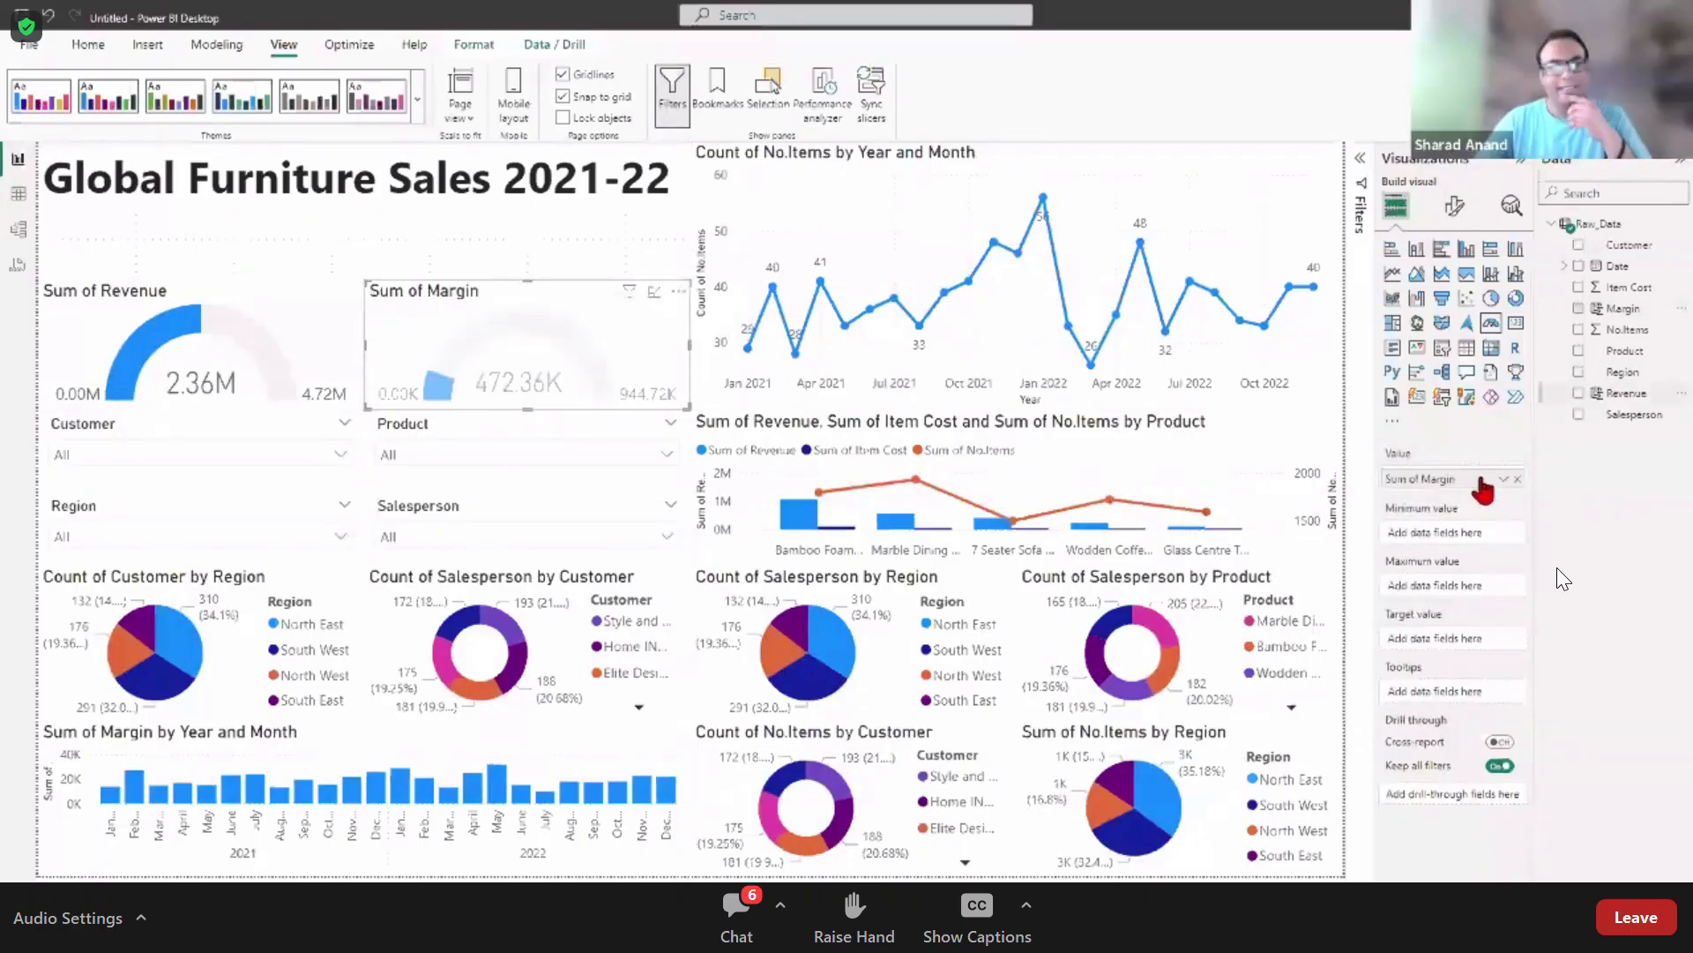
{"action": "left_click", "coordinate": [232, 256]}
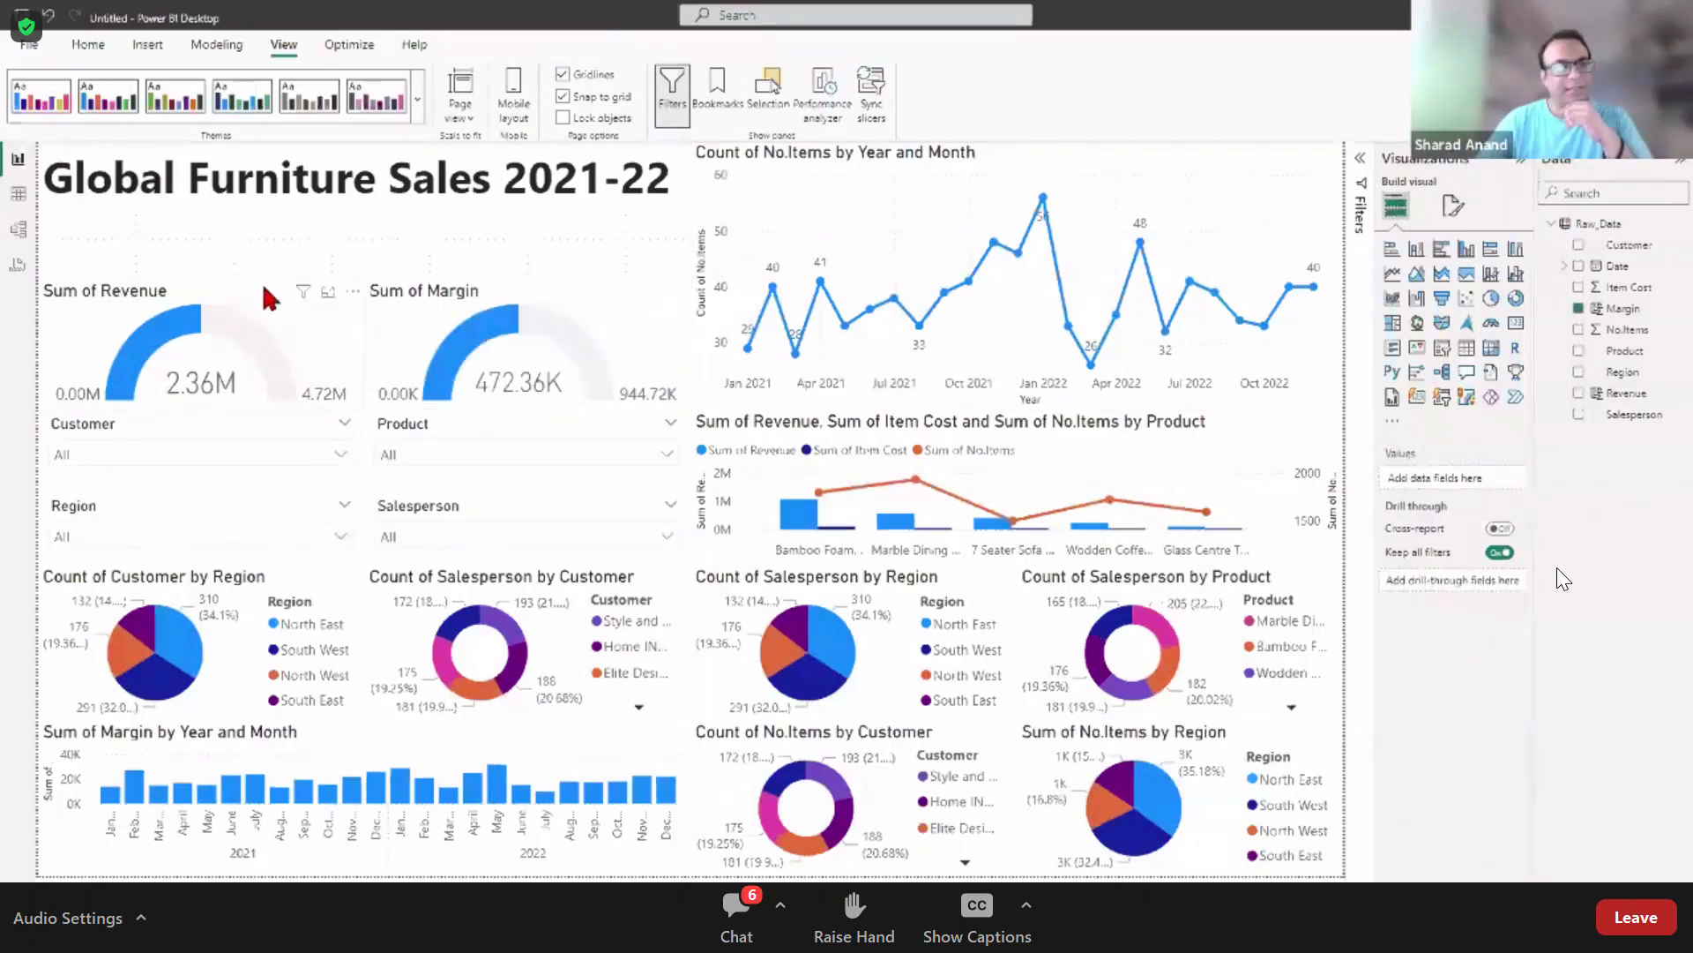
Step: Extend the dashboard title's text box down to the gauges and center the text "Global Furniture Sales 2021-22"
{"action": "left_click", "coordinate": [405, 194]}
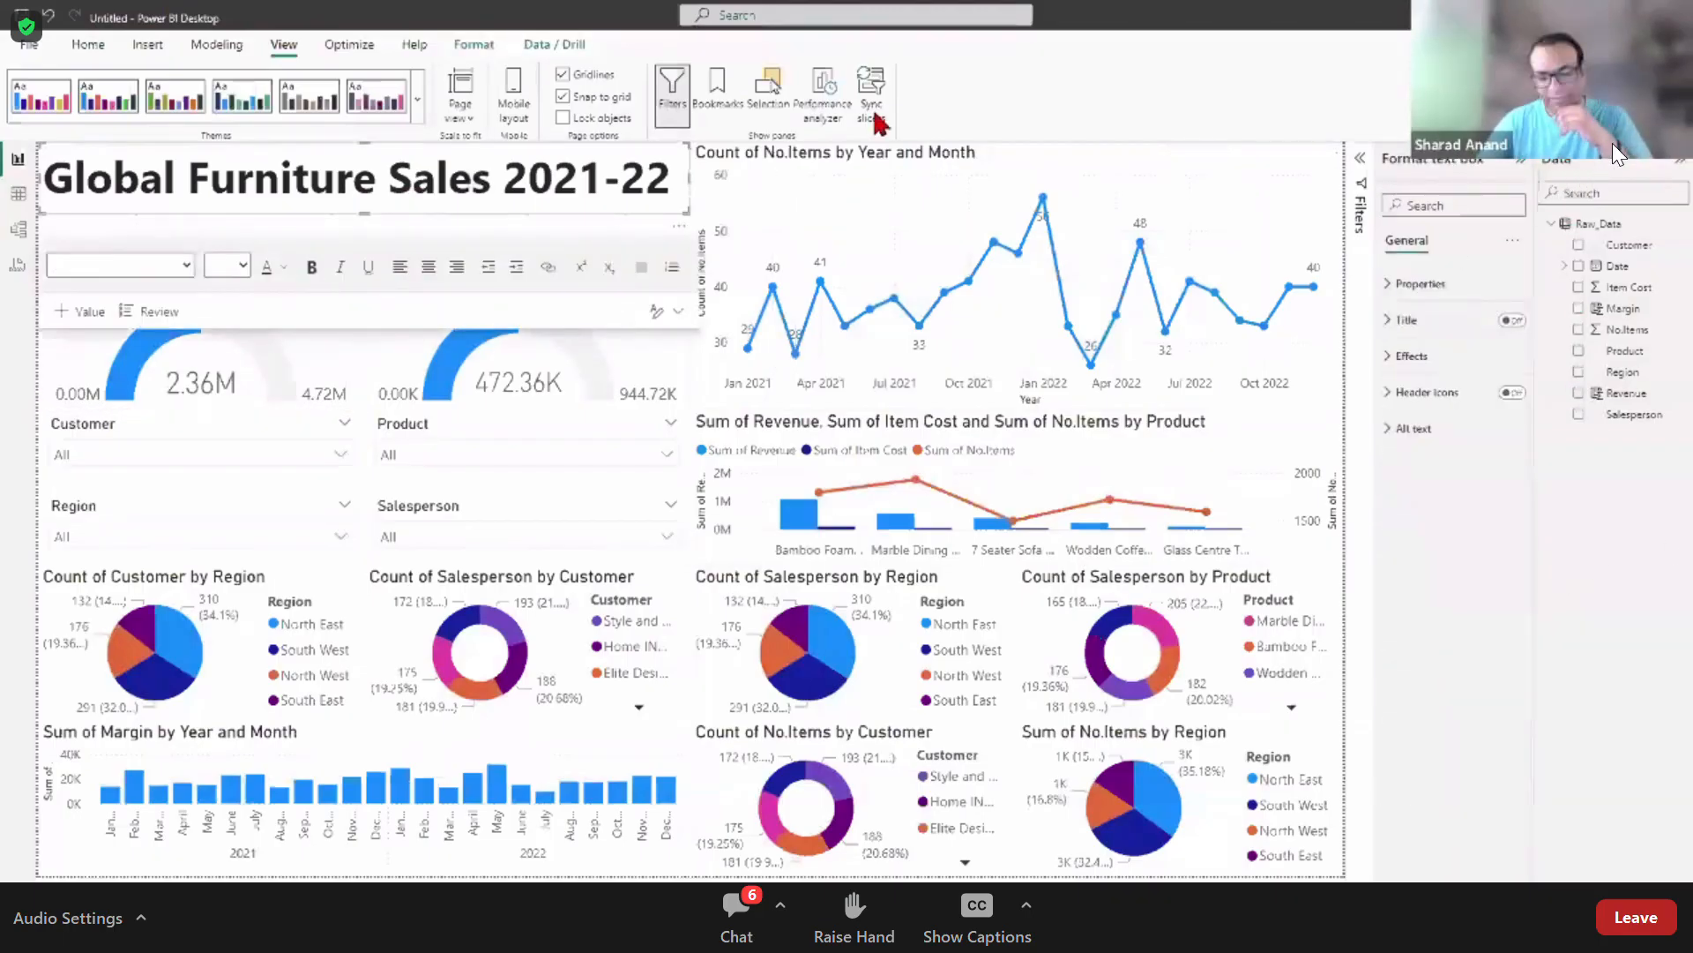
{"action": "left_click", "coordinate": [253, 182]}
{"action": "left_click_drag", "start_coordinate": [363, 213], "coordinate": [362, 276]}
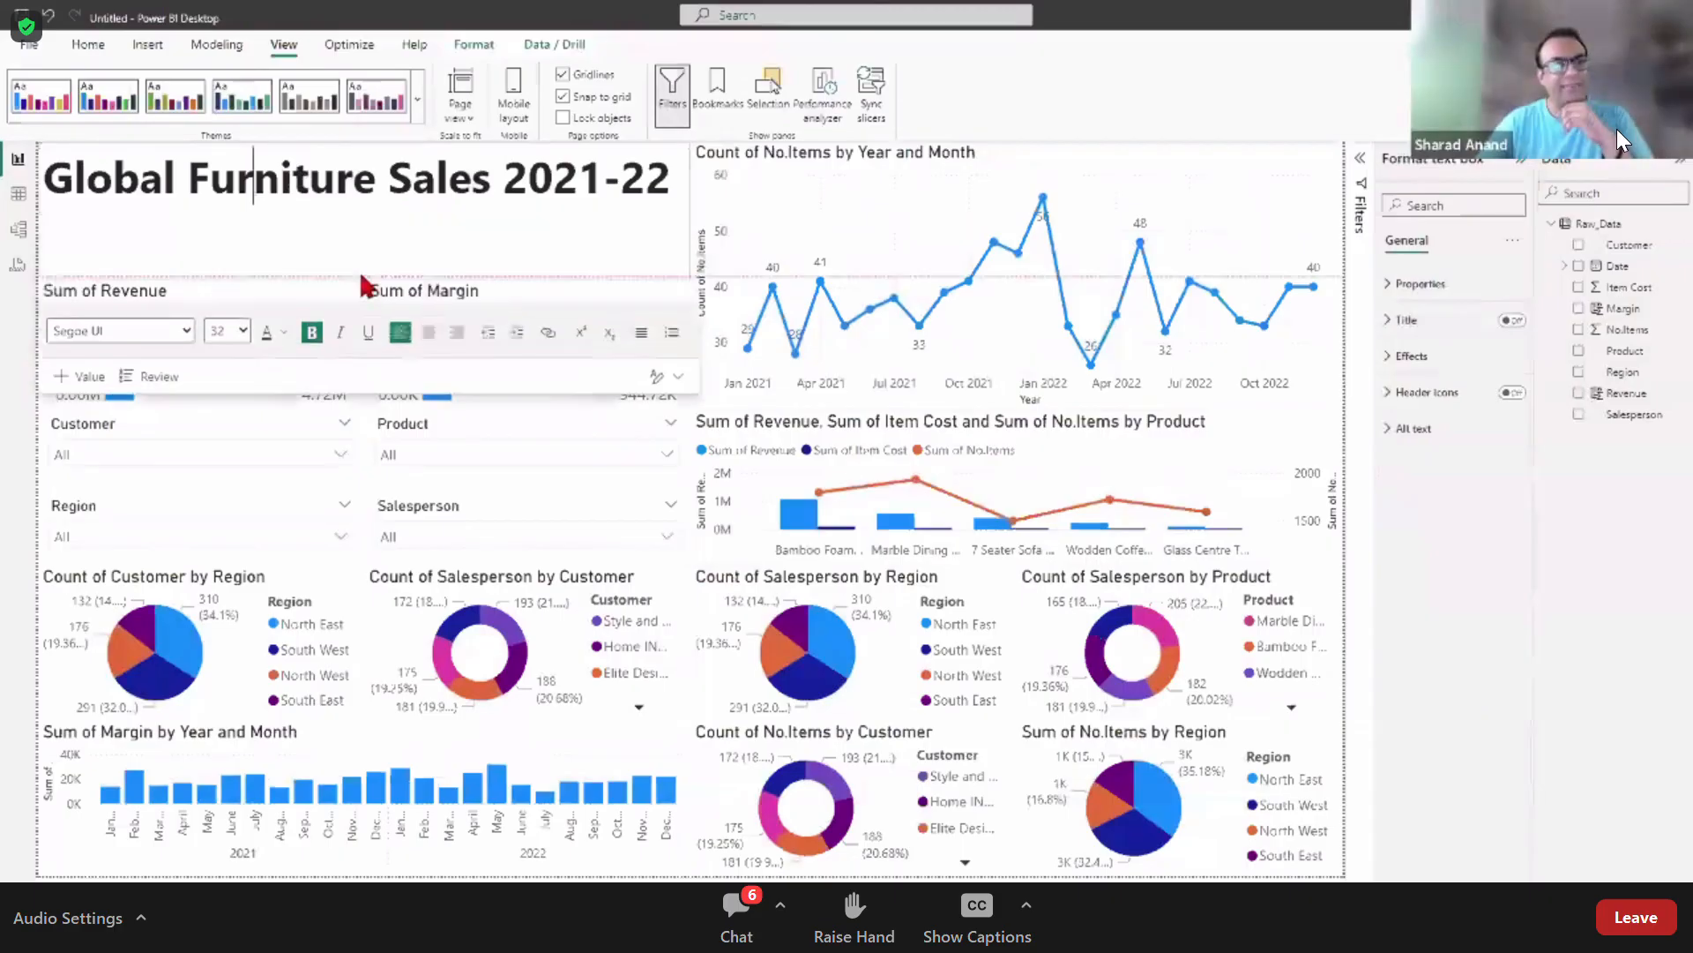
{"action": "left_click_drag", "start_coordinate": [44, 181], "coordinate": [207, 224]}
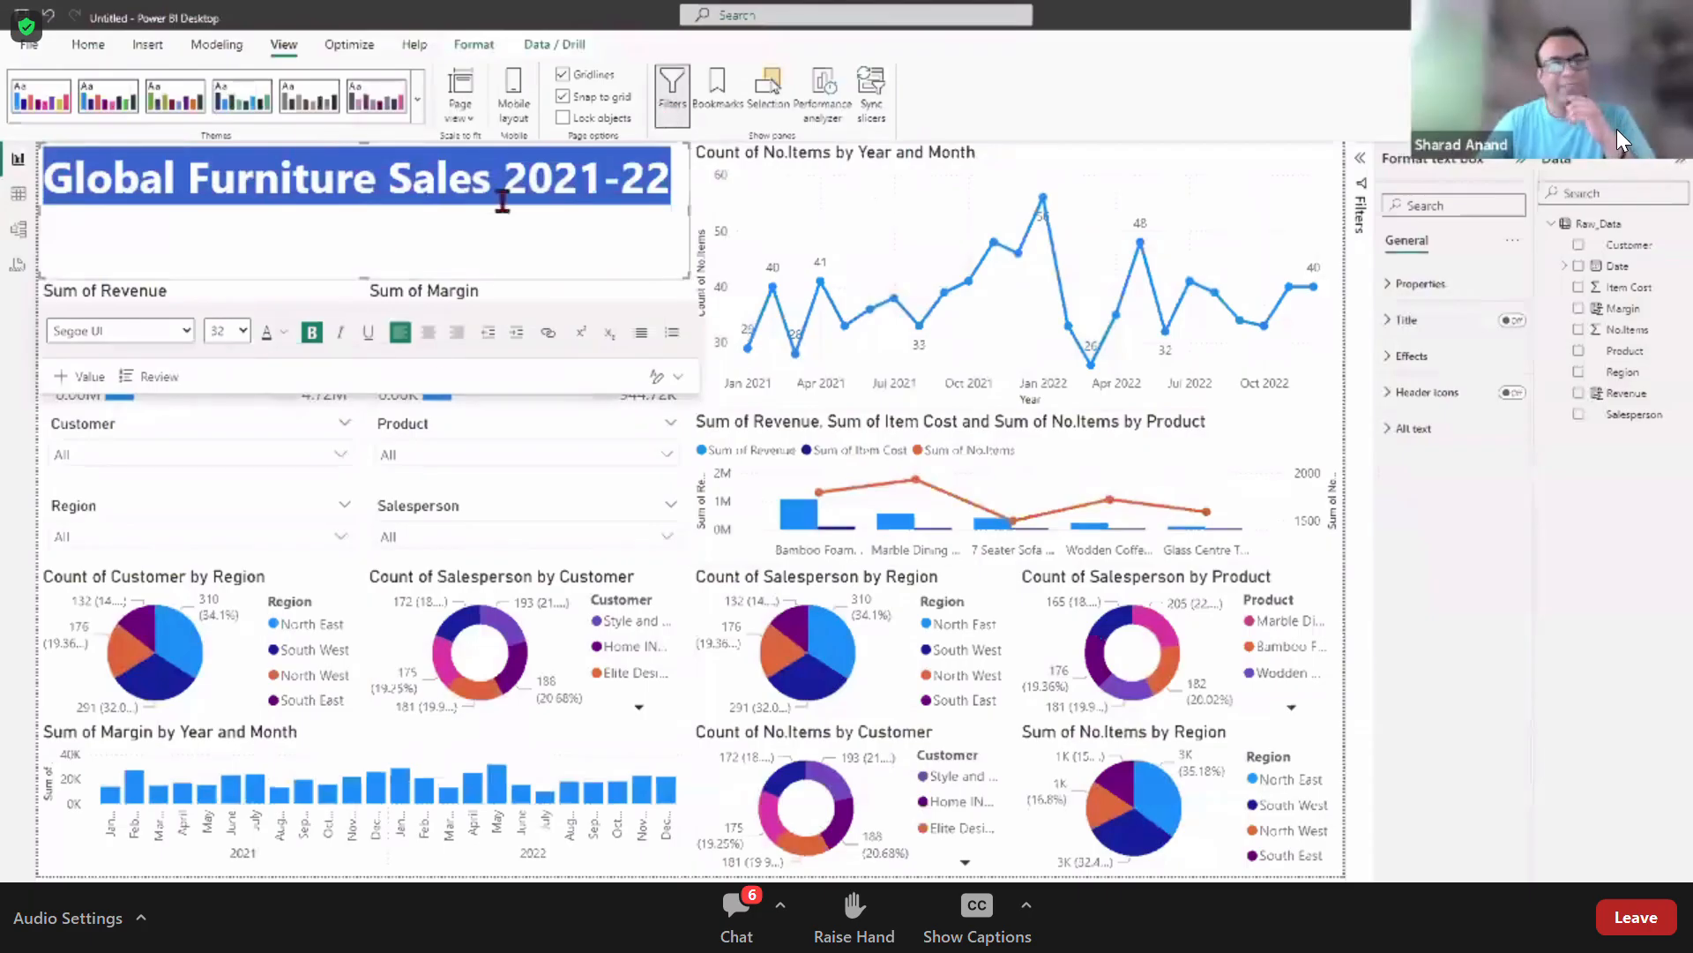
{"action": "left_click", "coordinate": [430, 333]}
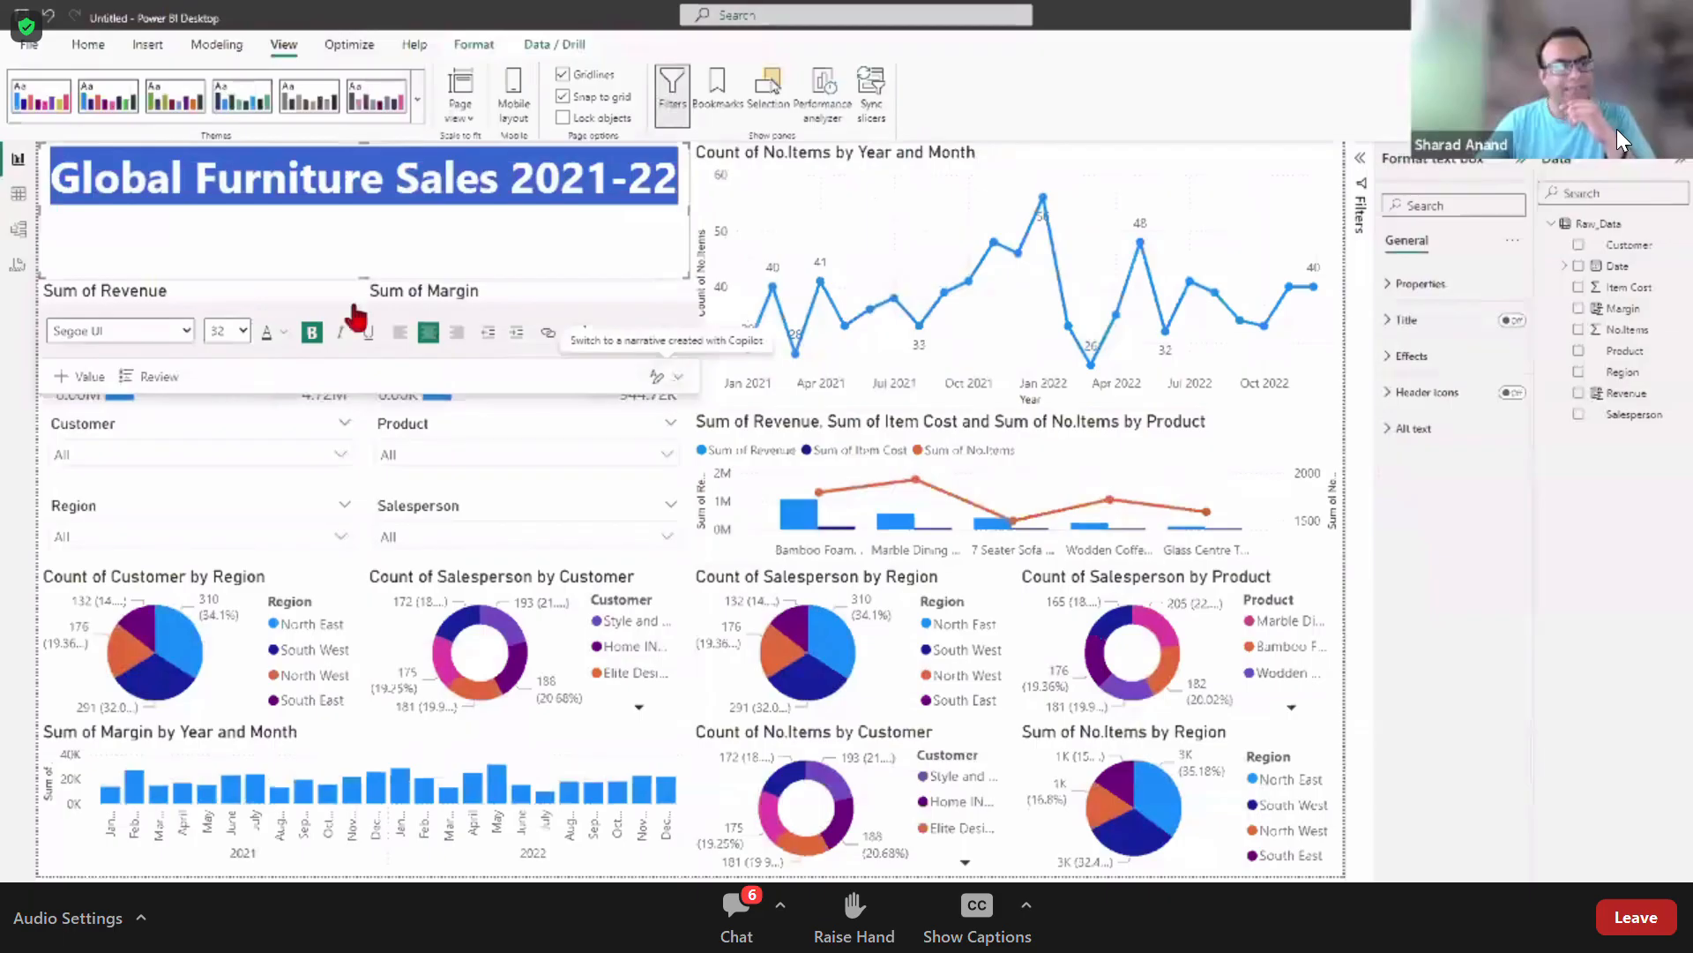
{"action": "left_click", "coordinate": [182, 235]}
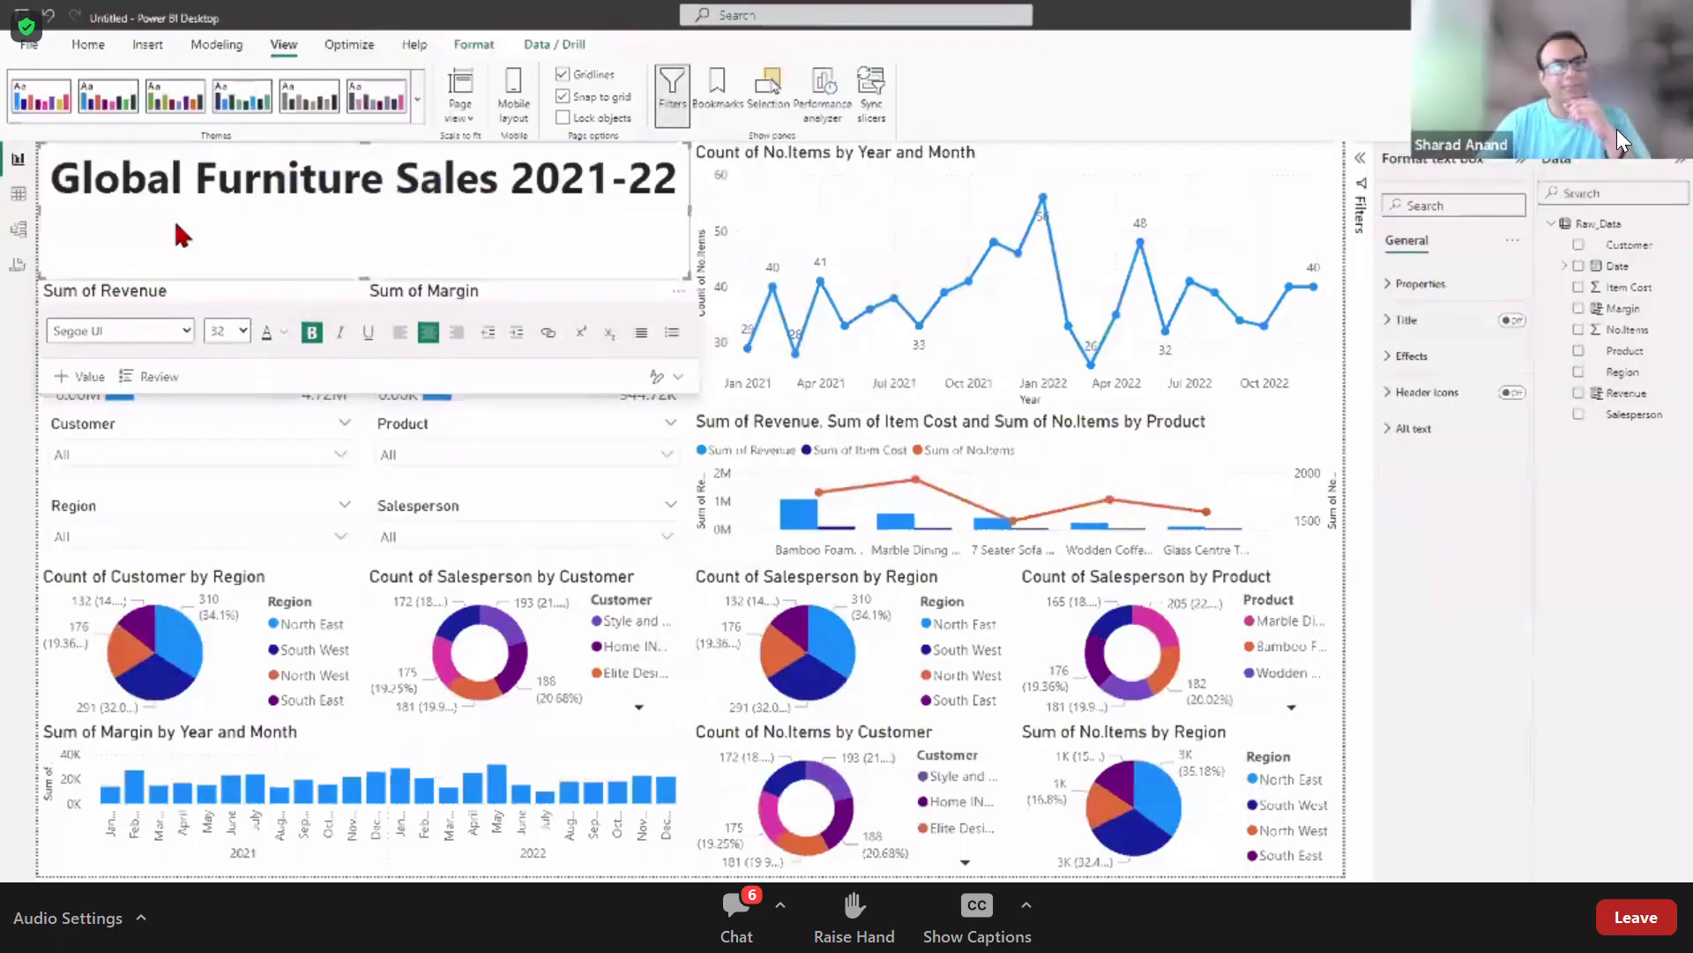
{"action": "left_click", "coordinate": [938, 106]}
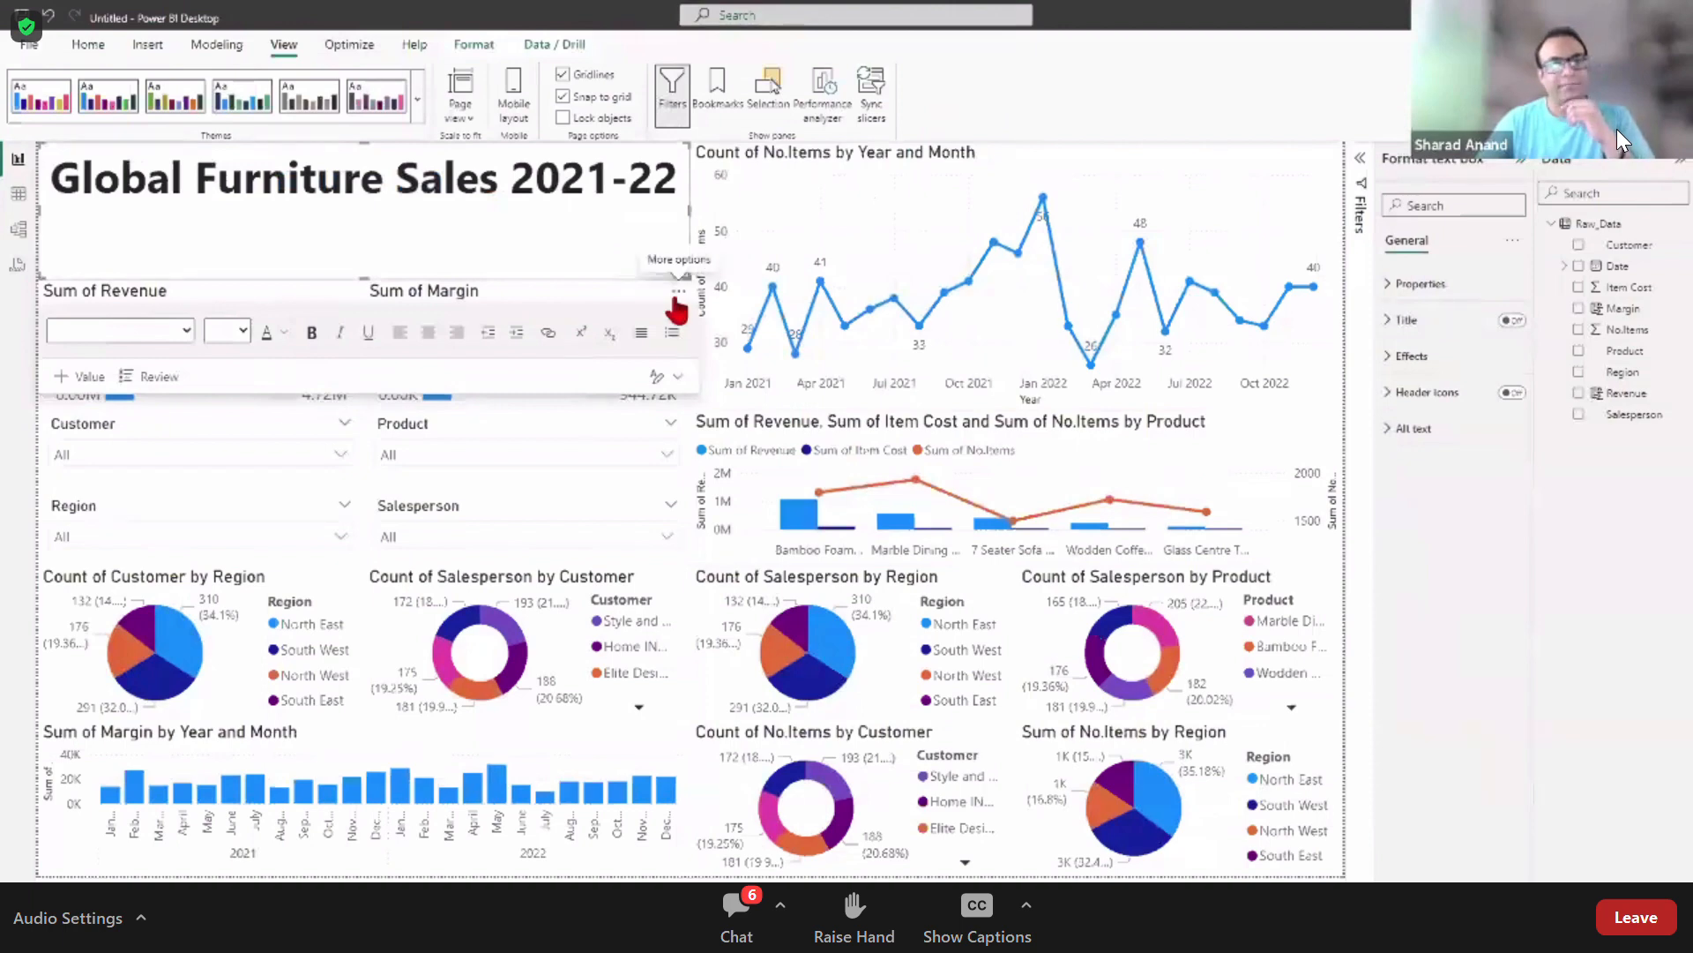
Step: Shrink the title's text box back to a single line's height, leaving an empty strip above the gauges
{"action": "left_click", "coordinate": [678, 305]}
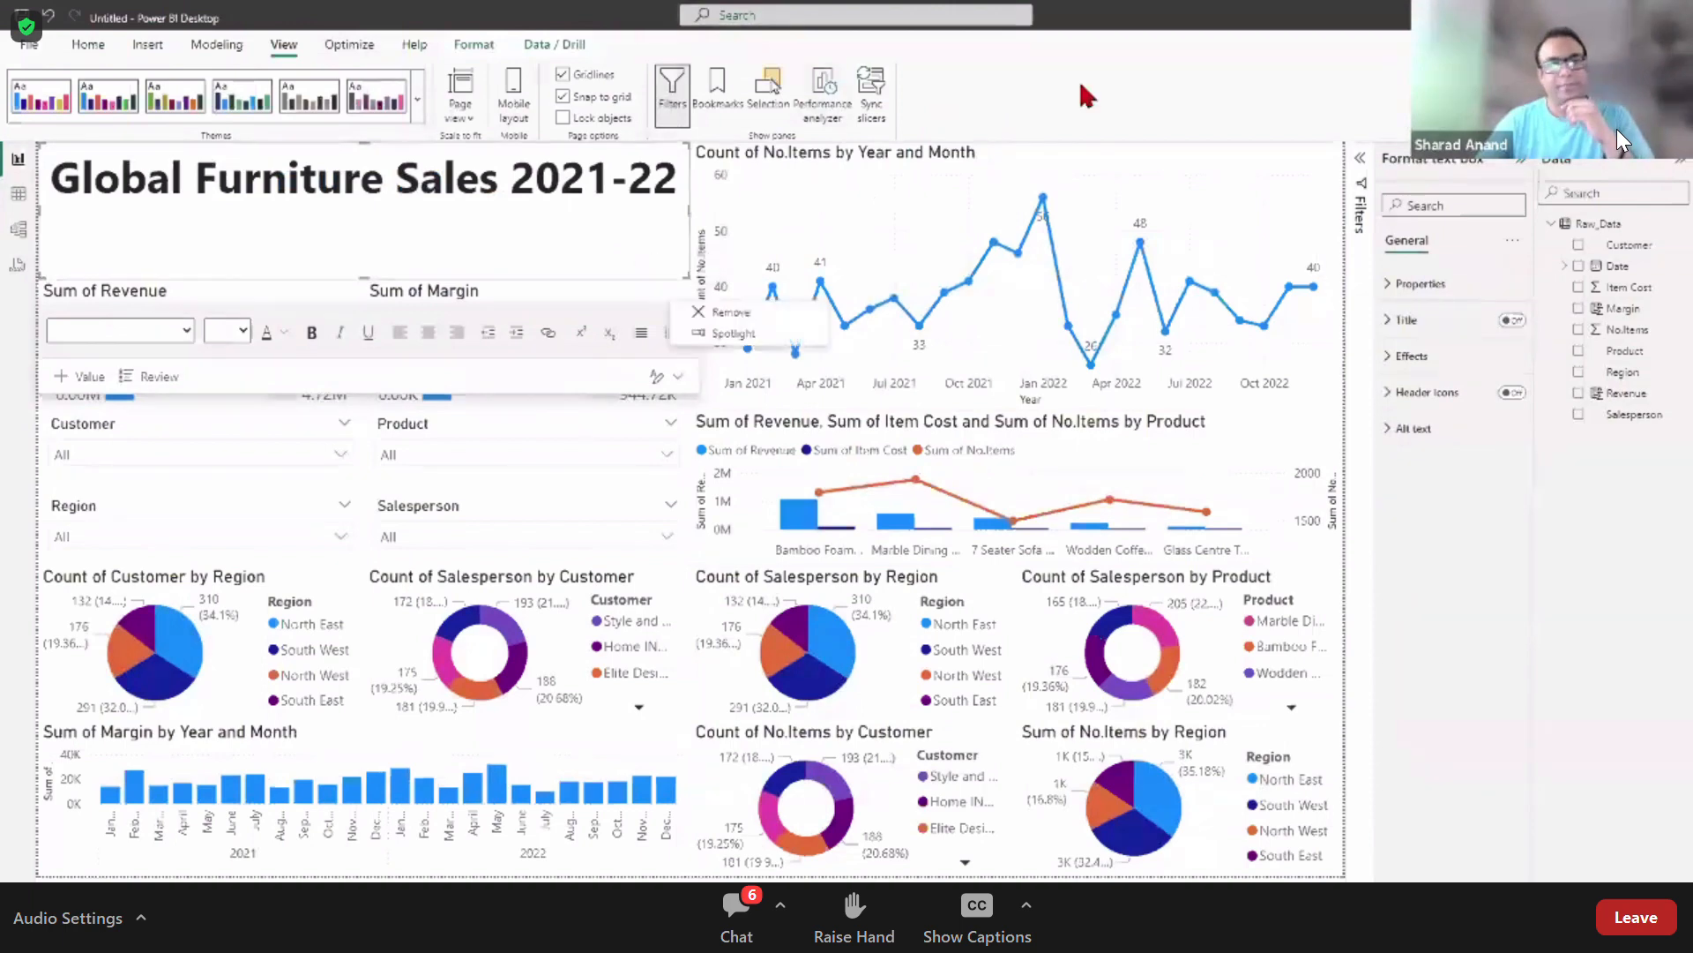
{"action": "left_click", "coordinate": [1087, 170]}
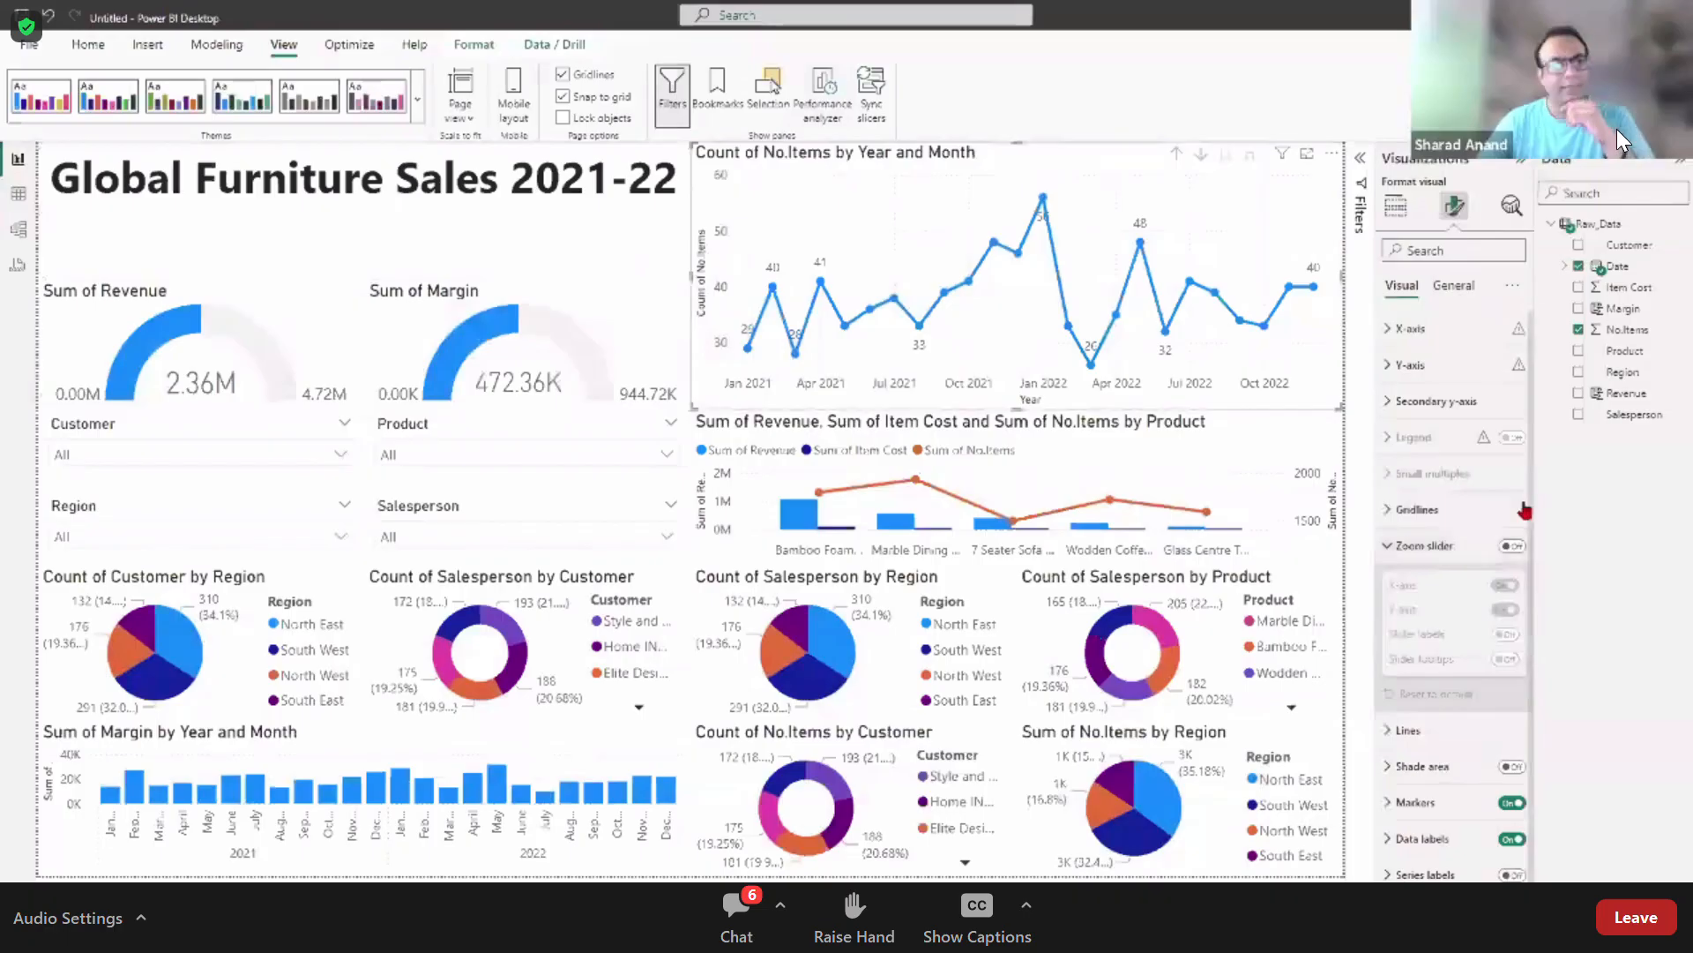
{"action": "left_click", "coordinate": [208, 287]}
{"action": "left_click", "coordinate": [393, 278]}
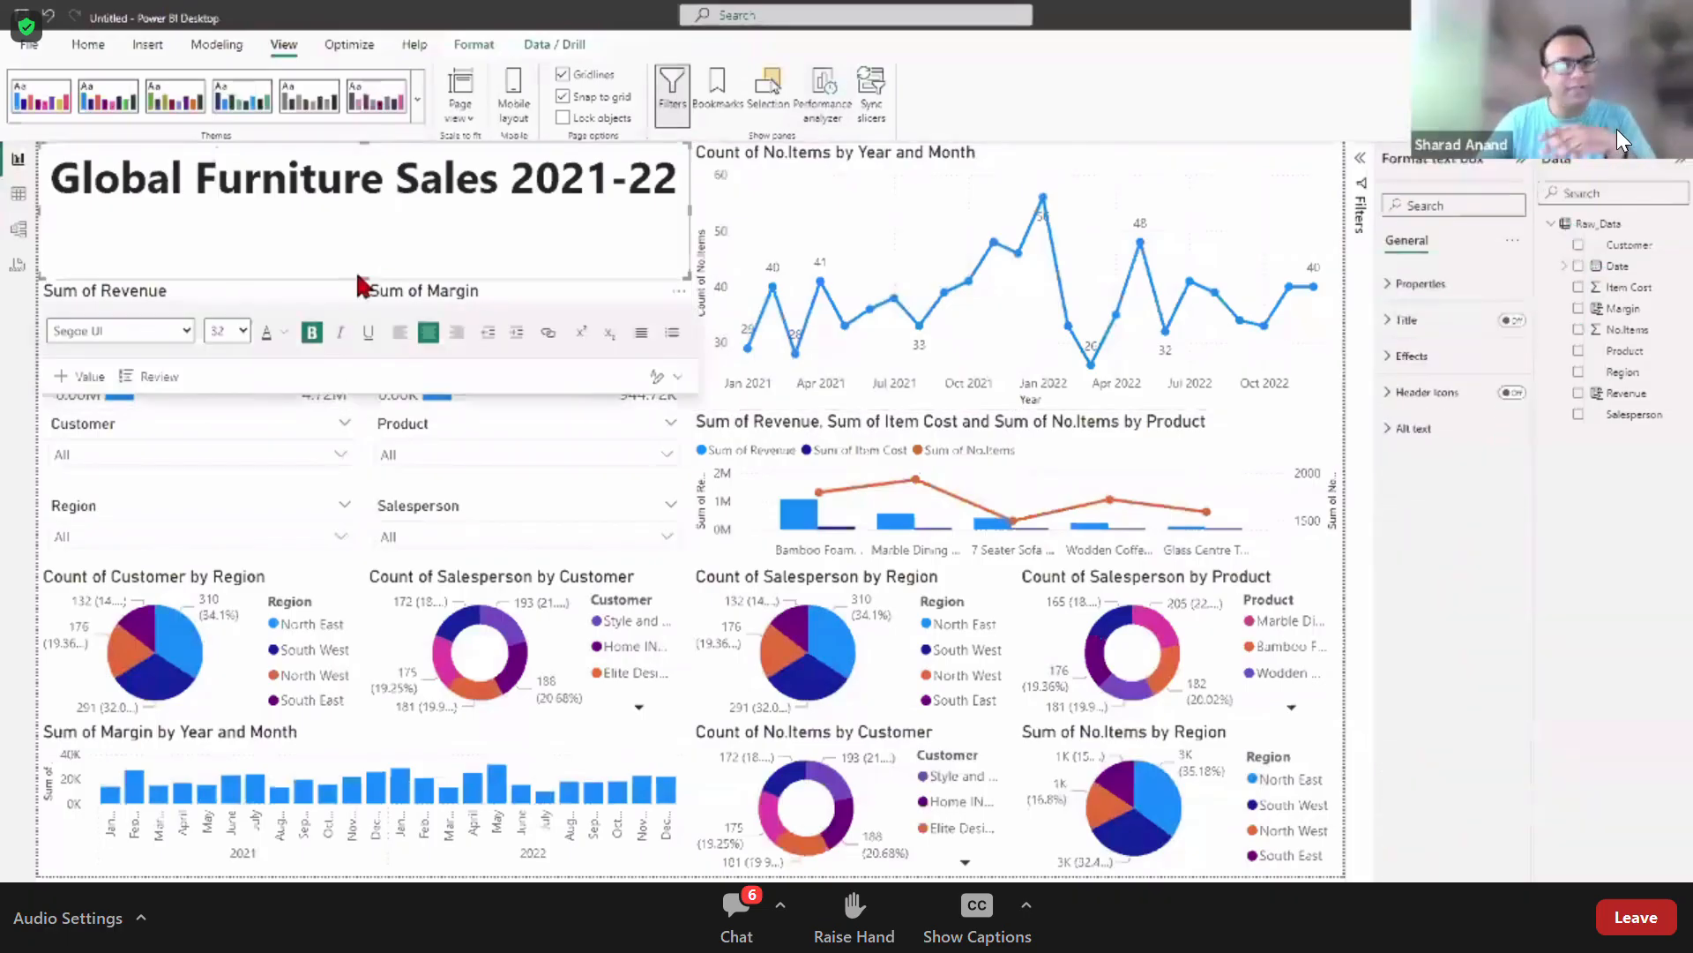
{"action": "left_click_drag", "start_coordinate": [375, 247], "coordinate": [375, 213]}
Step: Reduce the height of the Revenue and Margin gauges equally by lowering their top edges
{"action": "left_click", "coordinate": [305, 356]}
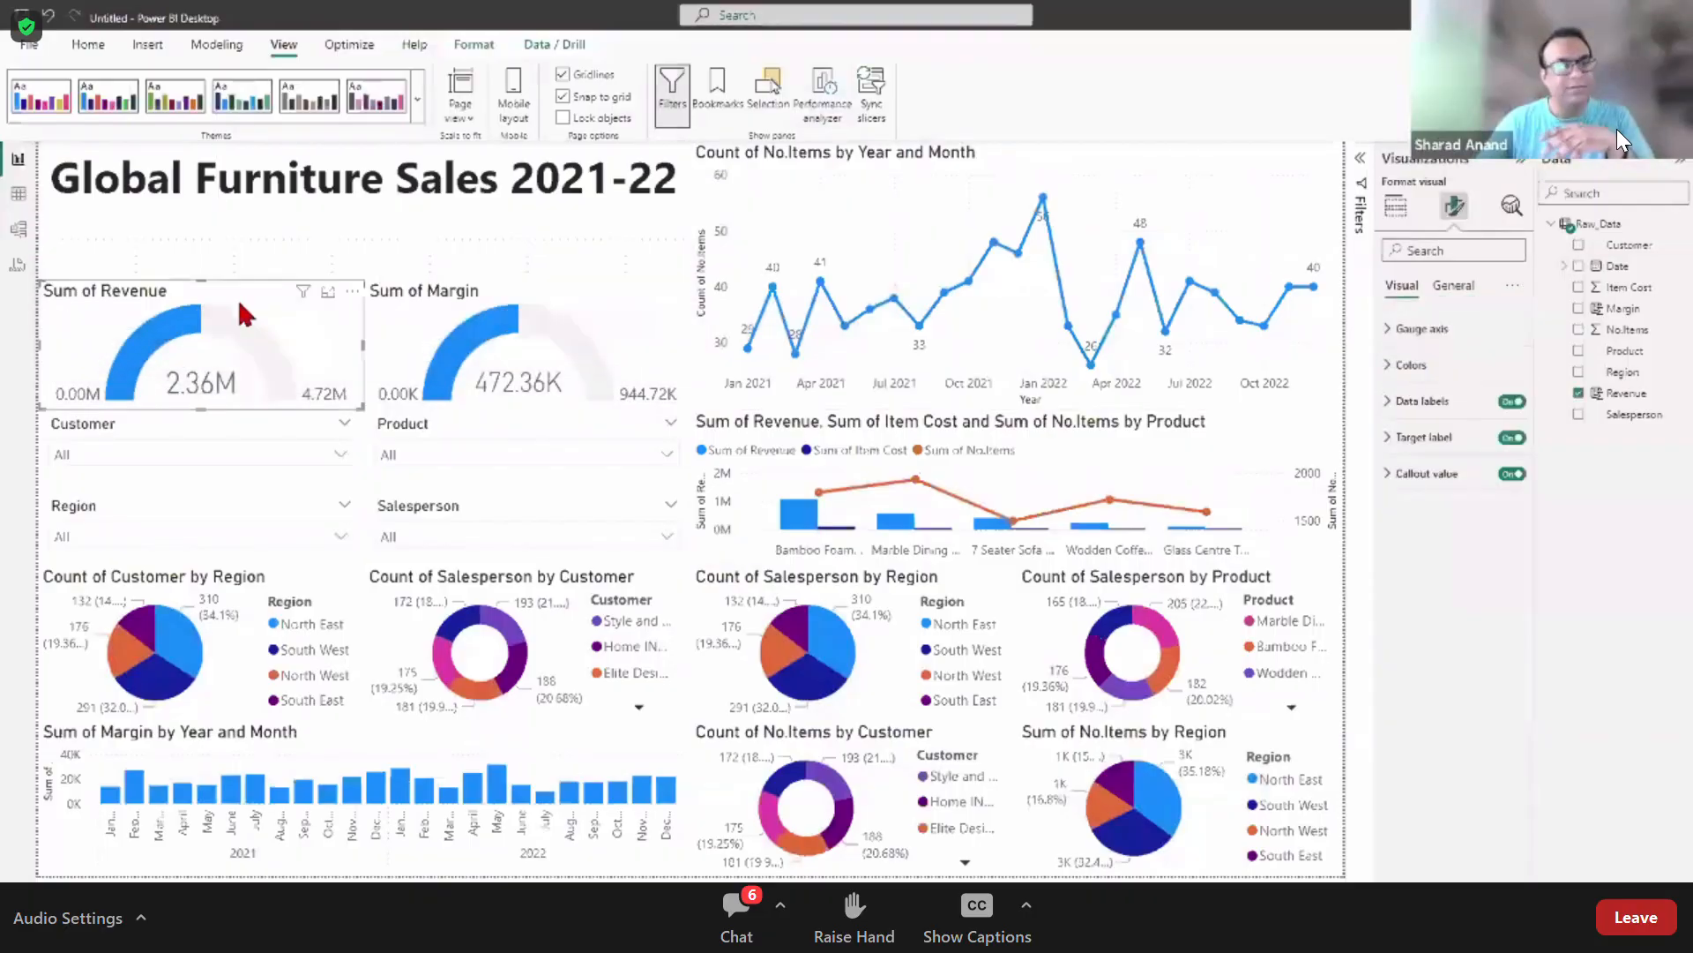
{"action": "left_click", "coordinate": [529, 321]}
{"action": "left_click_drag", "start_coordinate": [541, 288], "coordinate": [529, 309]}
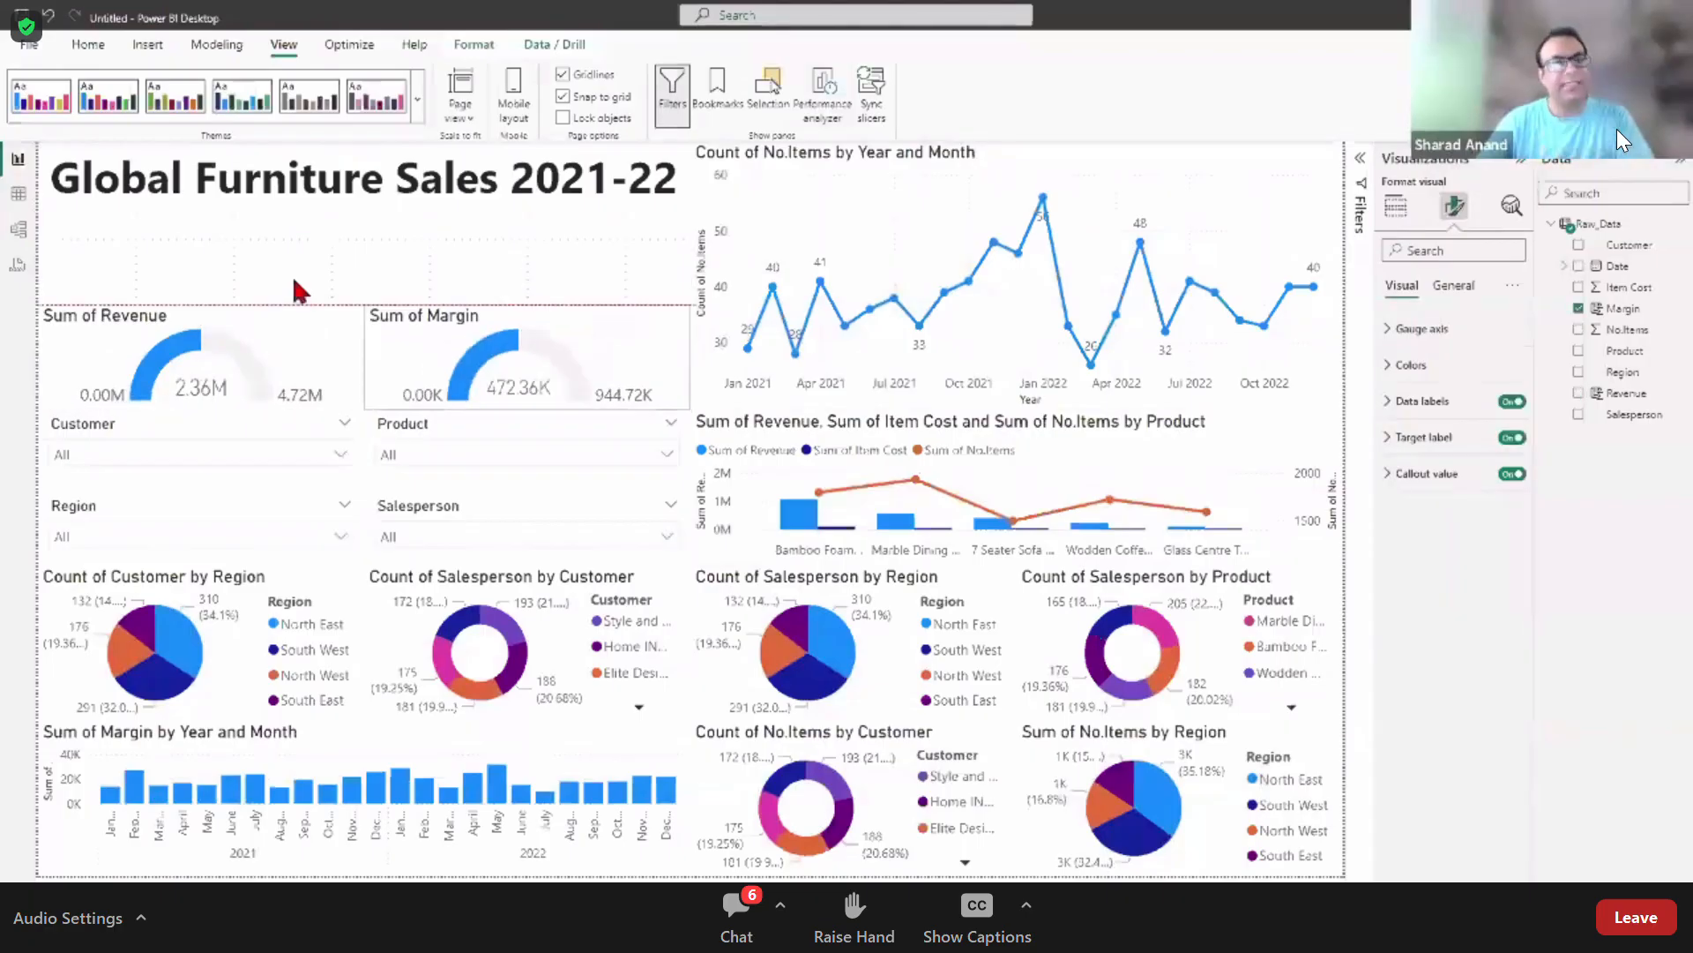
Step: Duplicate the Revenue gauge, place the copy directly below the title, and shorten it to fit above the original
{"action": "left_click", "coordinate": [262, 332]}
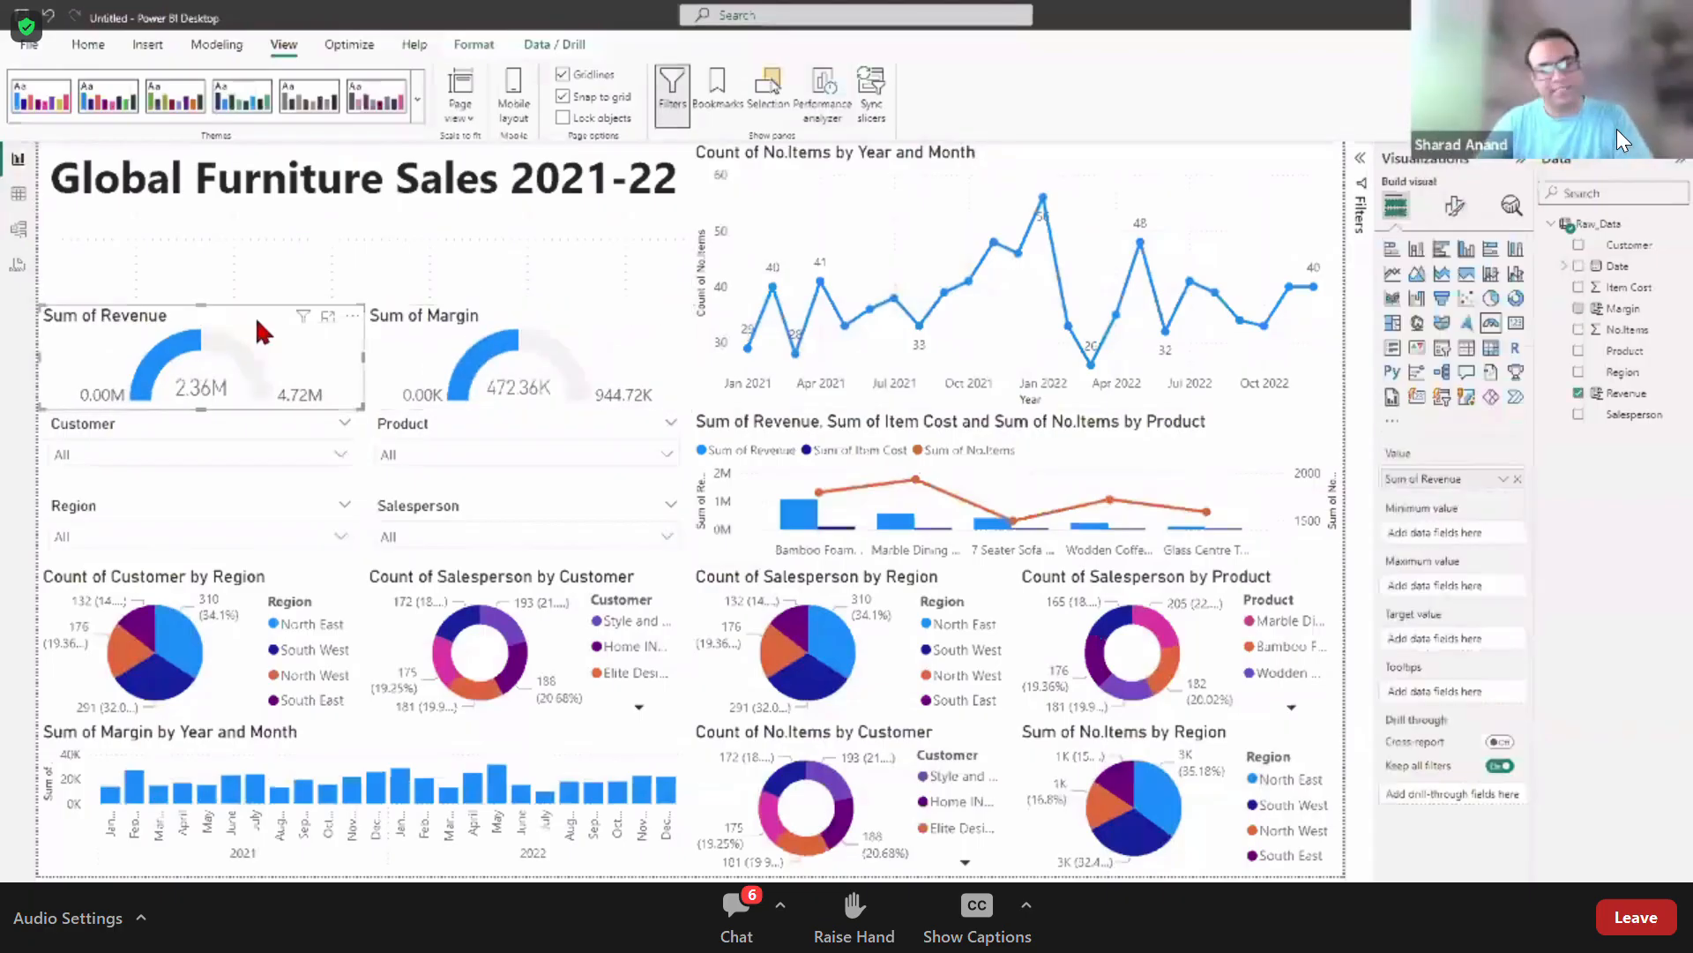
{"action": "left_click_drag", "start_coordinate": [262, 332], "coordinate": [253, 234]}
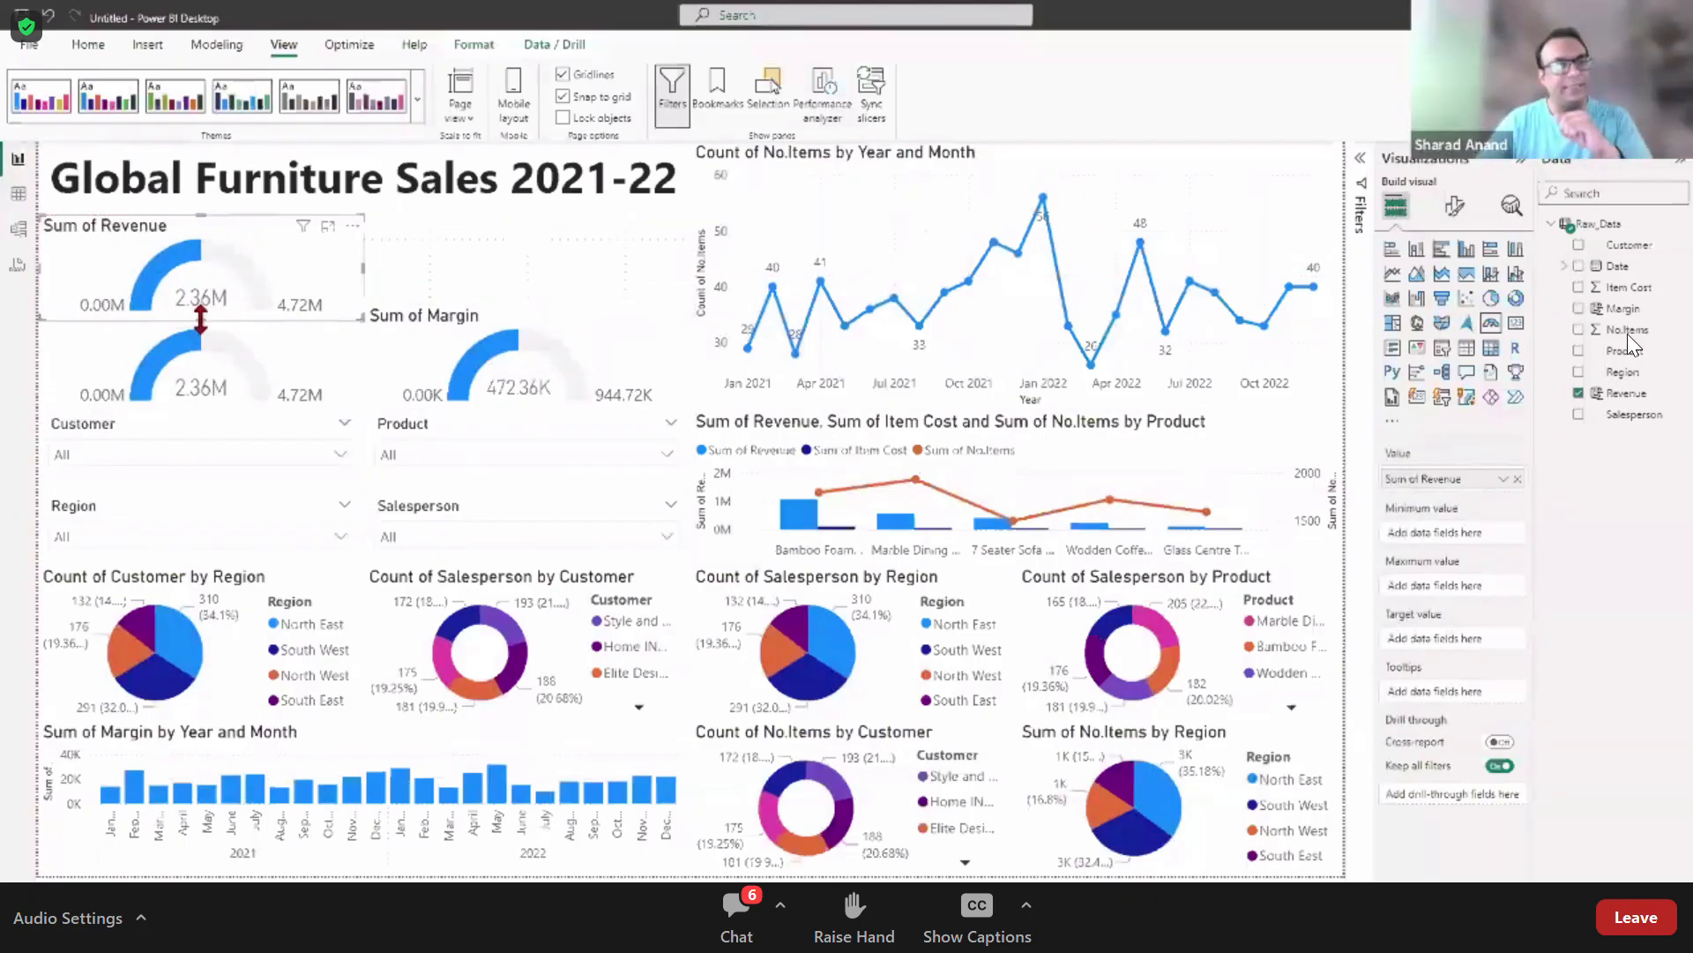
{"action": "left_click_drag", "start_coordinate": [201, 318], "coordinate": [201, 303]}
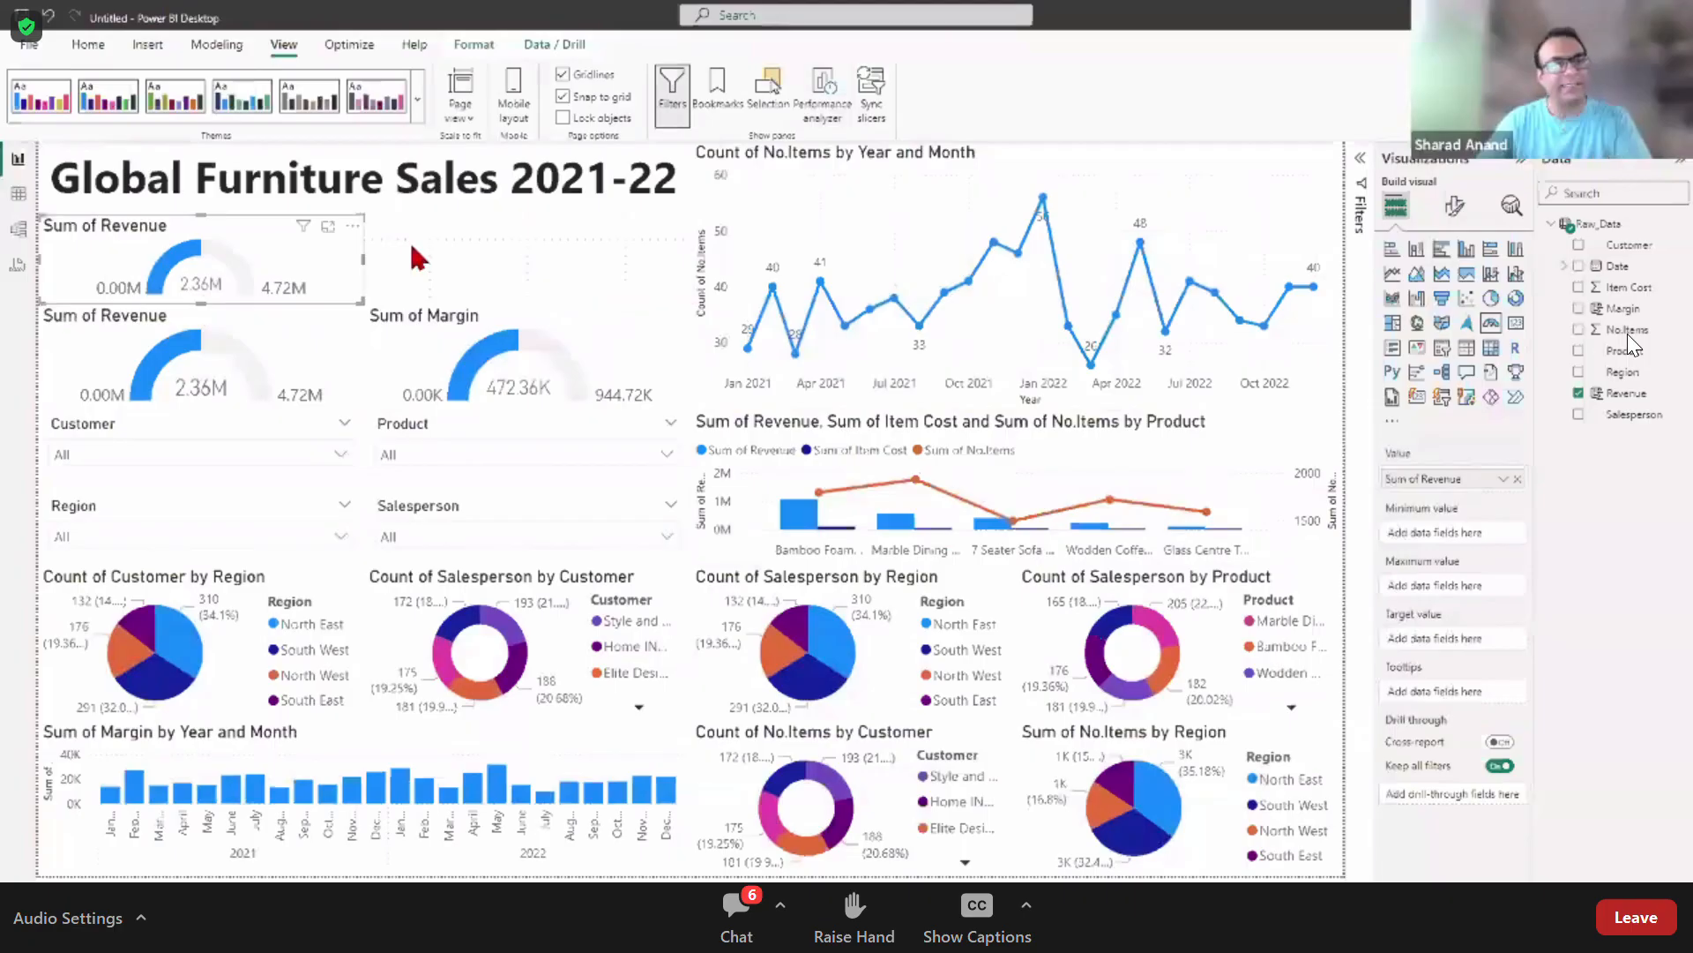
Step: Place another copy of the short gauge below the title, beside the first, and make it show the count of Salesperson instead of Revenue
{"action": "key", "text": "ctrl+v"}
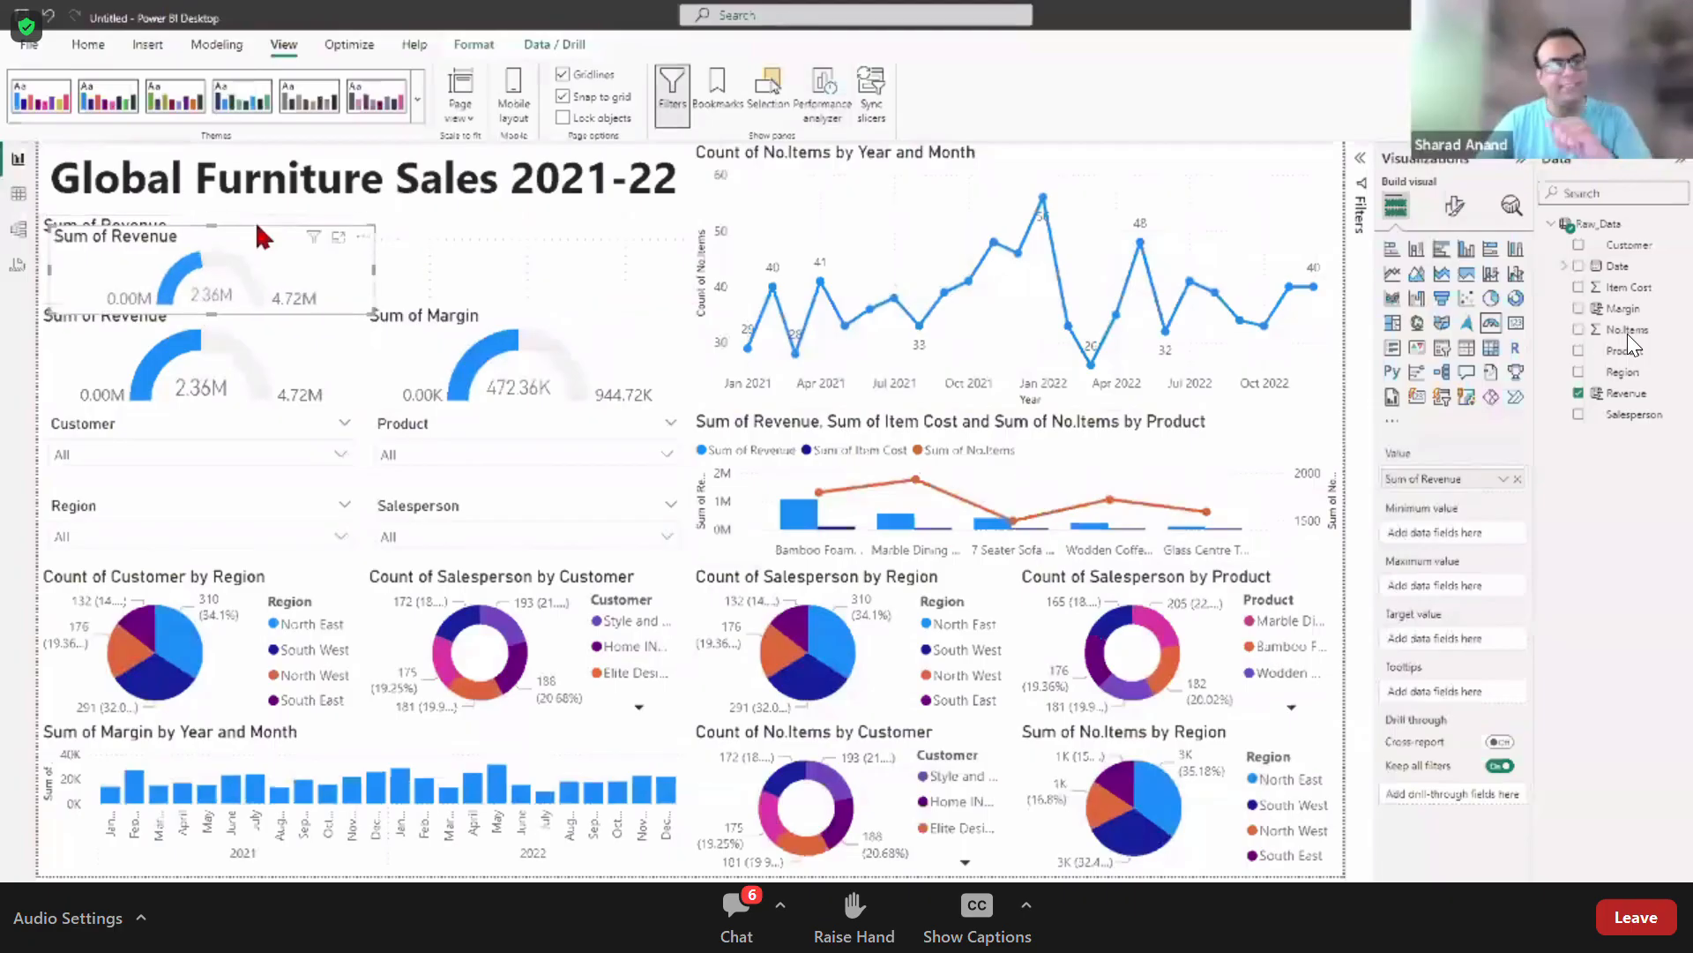
{"action": "left_click_drag", "start_coordinate": [256, 246], "coordinate": [582, 238]}
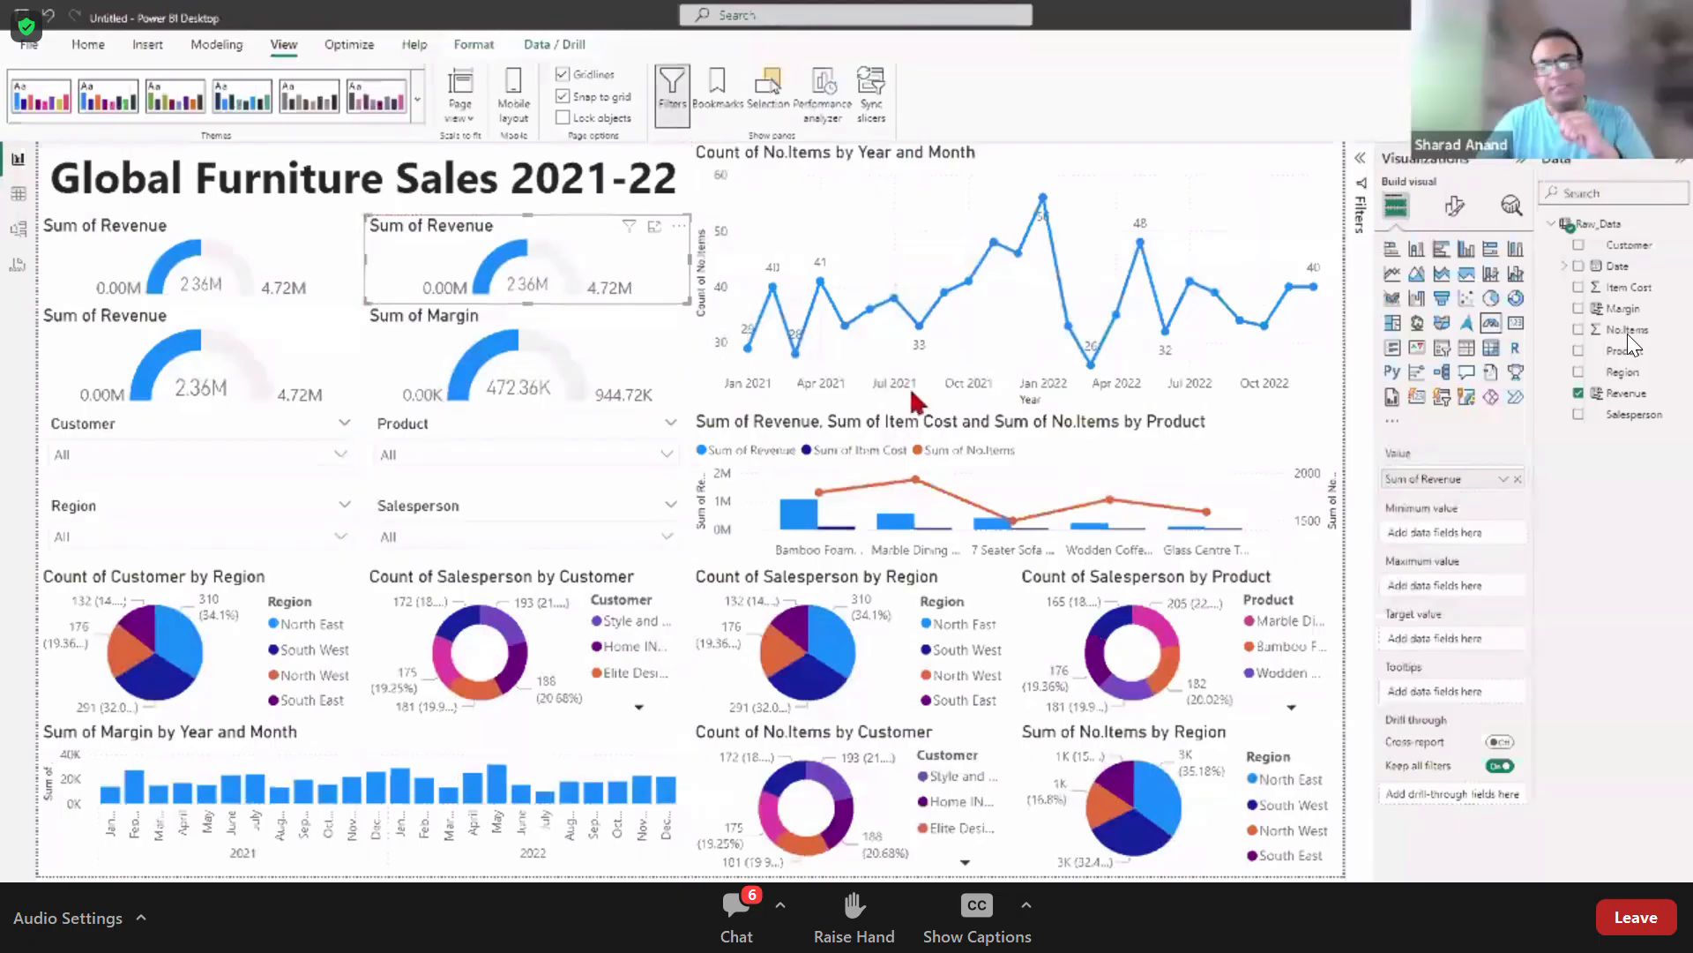
{"action": "left_click", "coordinate": [1518, 479]}
{"action": "left_click_drag", "start_coordinate": [1634, 414], "coordinate": [1477, 485]}
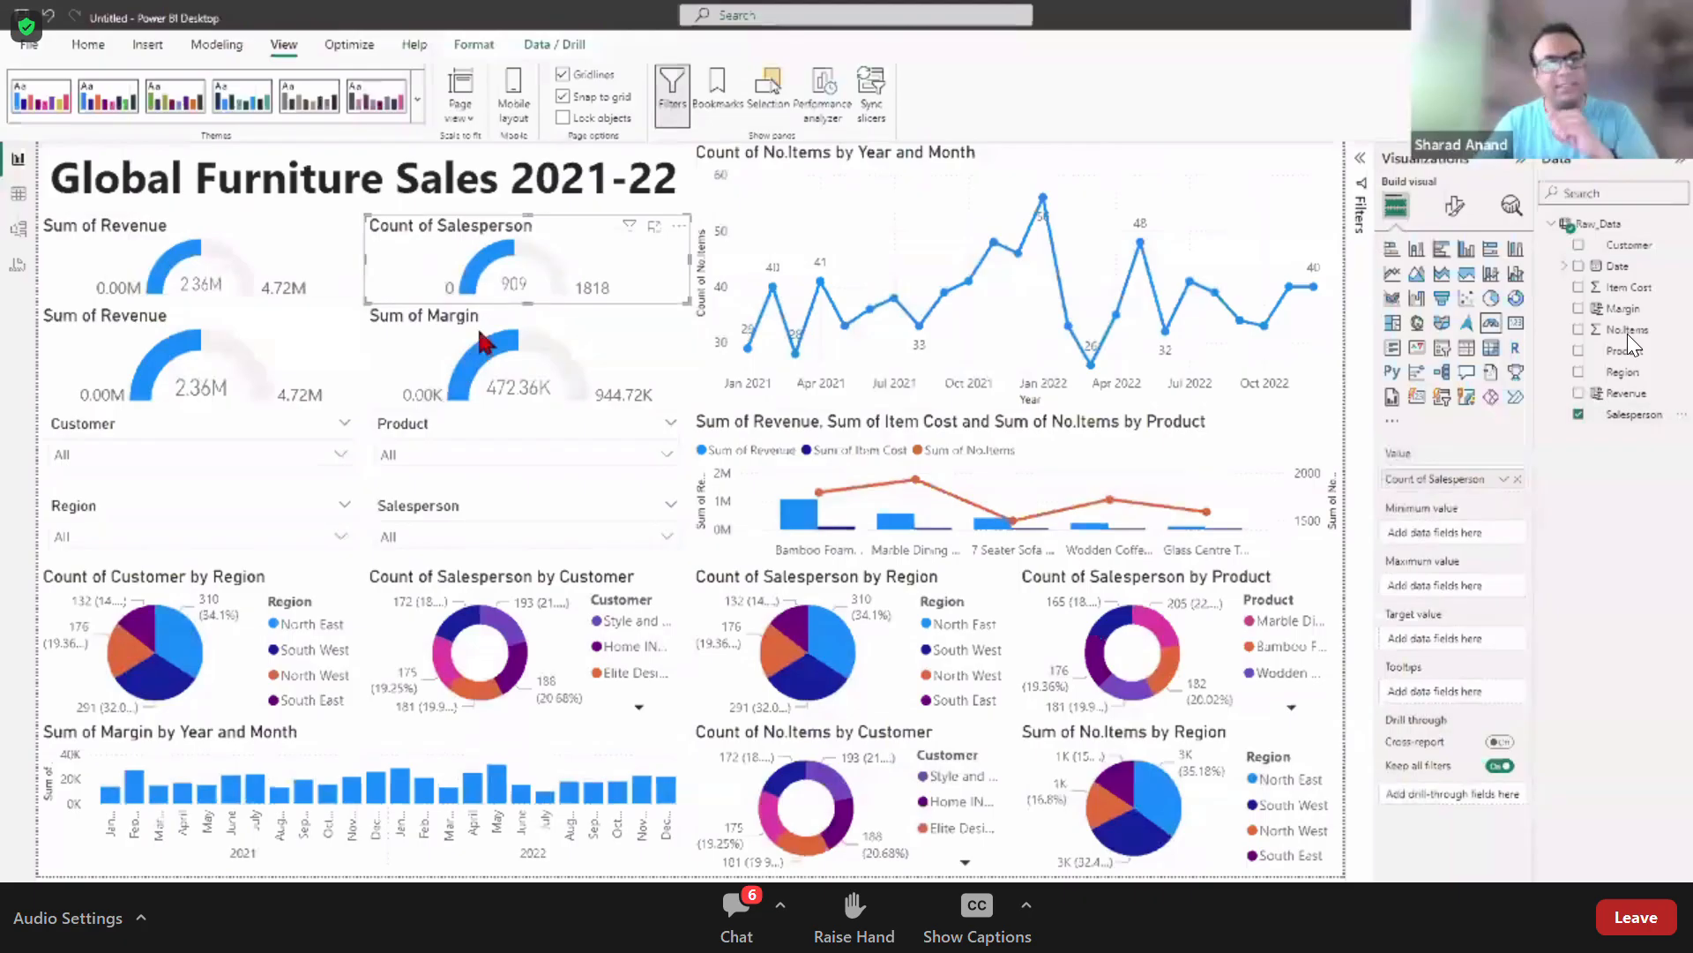
Step: Replace Revenue with No.Items as the value of the short gauge above the original Revenue gauge
{"action": "left_click", "coordinate": [275, 239]}
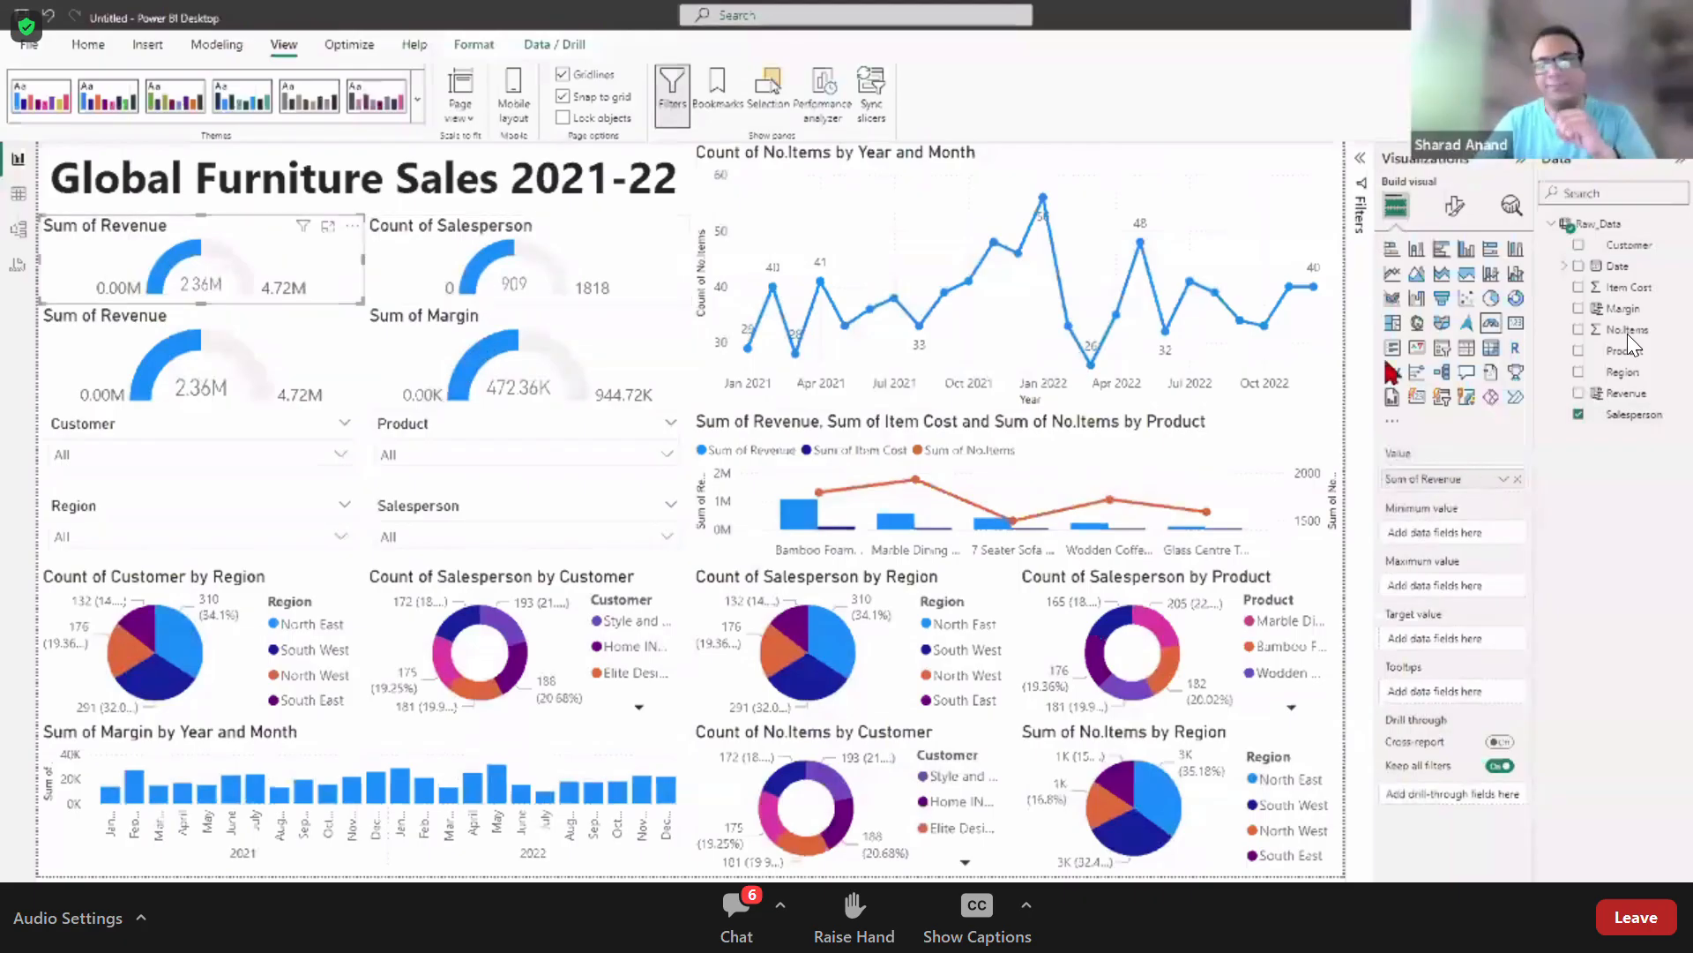
{"action": "left_click", "coordinate": [1518, 479]}
{"action": "left_click_drag", "start_coordinate": [1628, 245], "coordinate": [1490, 491]}
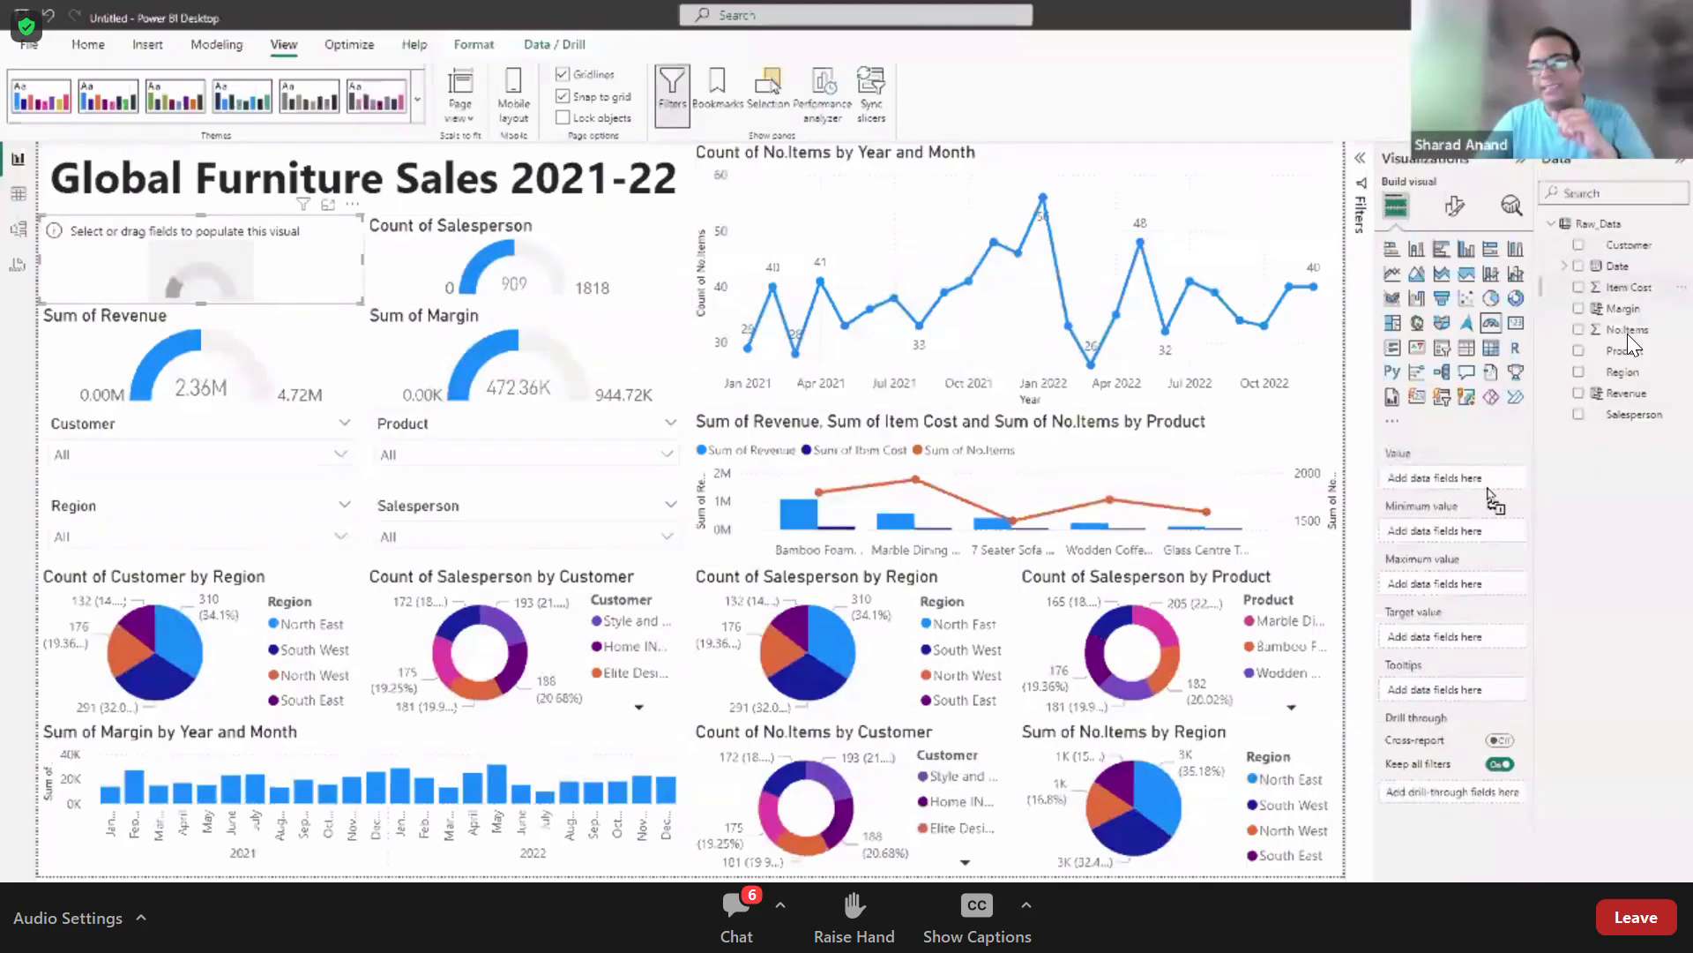
{"action": "left_click", "coordinate": [1628, 287]}
{"action": "left_click_drag", "start_coordinate": [1628, 329], "coordinate": [1495, 479]}
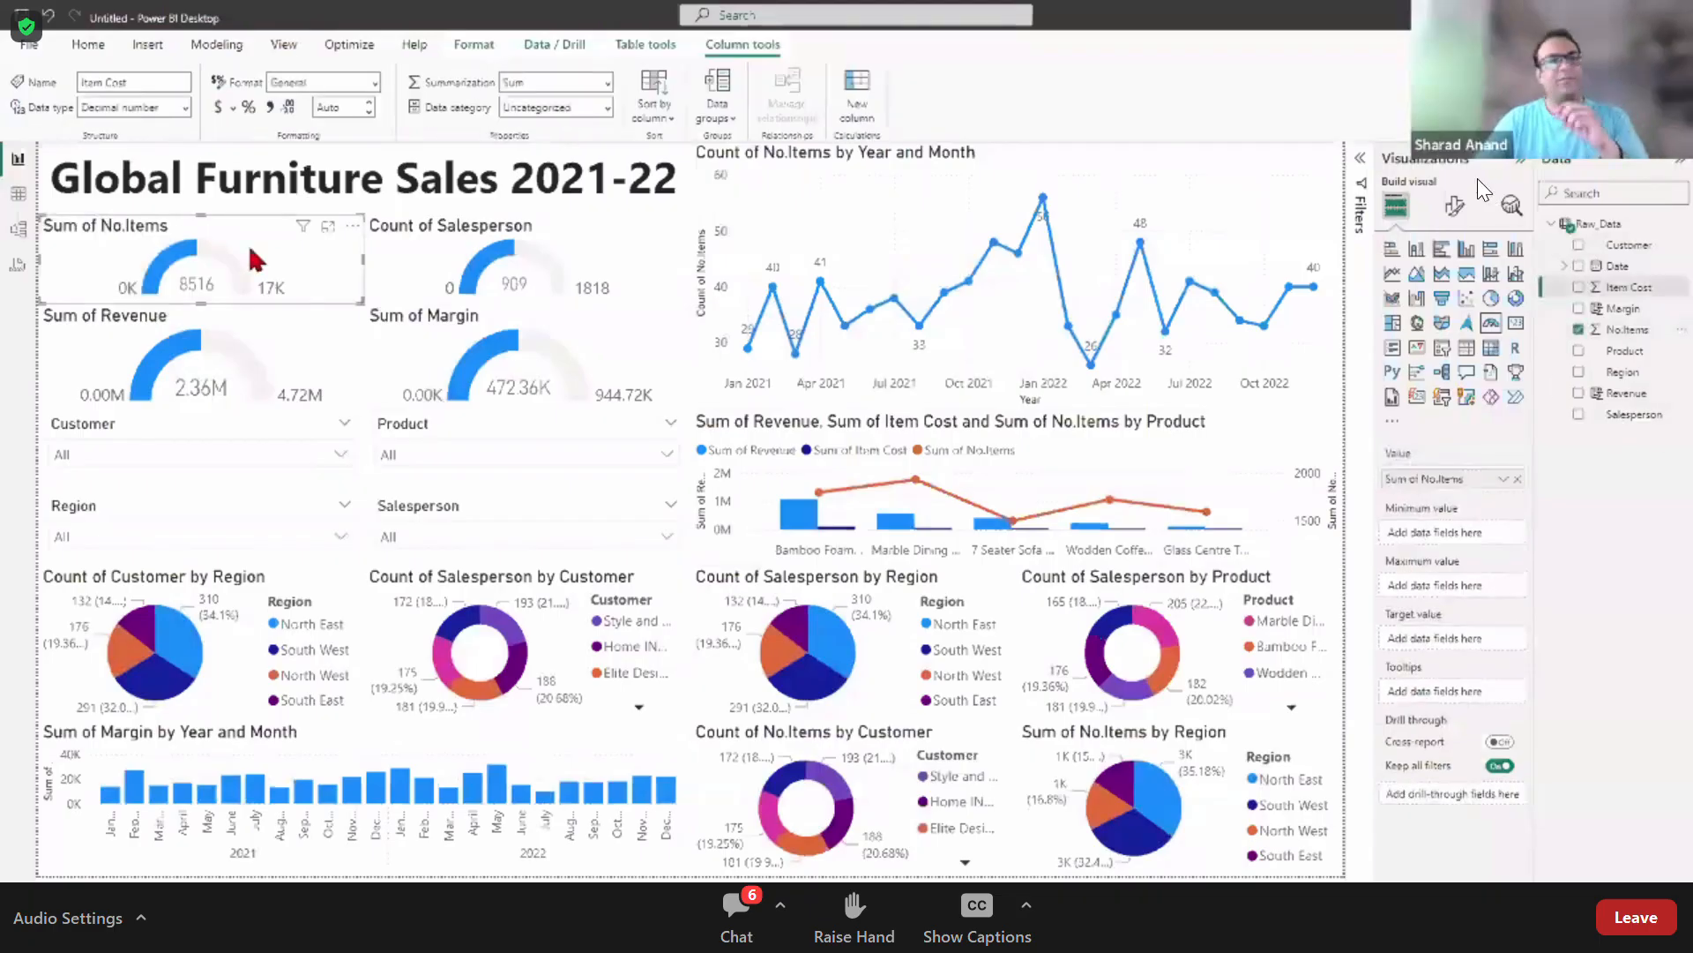
{"action": "double_click", "coordinate": [389, 176]}
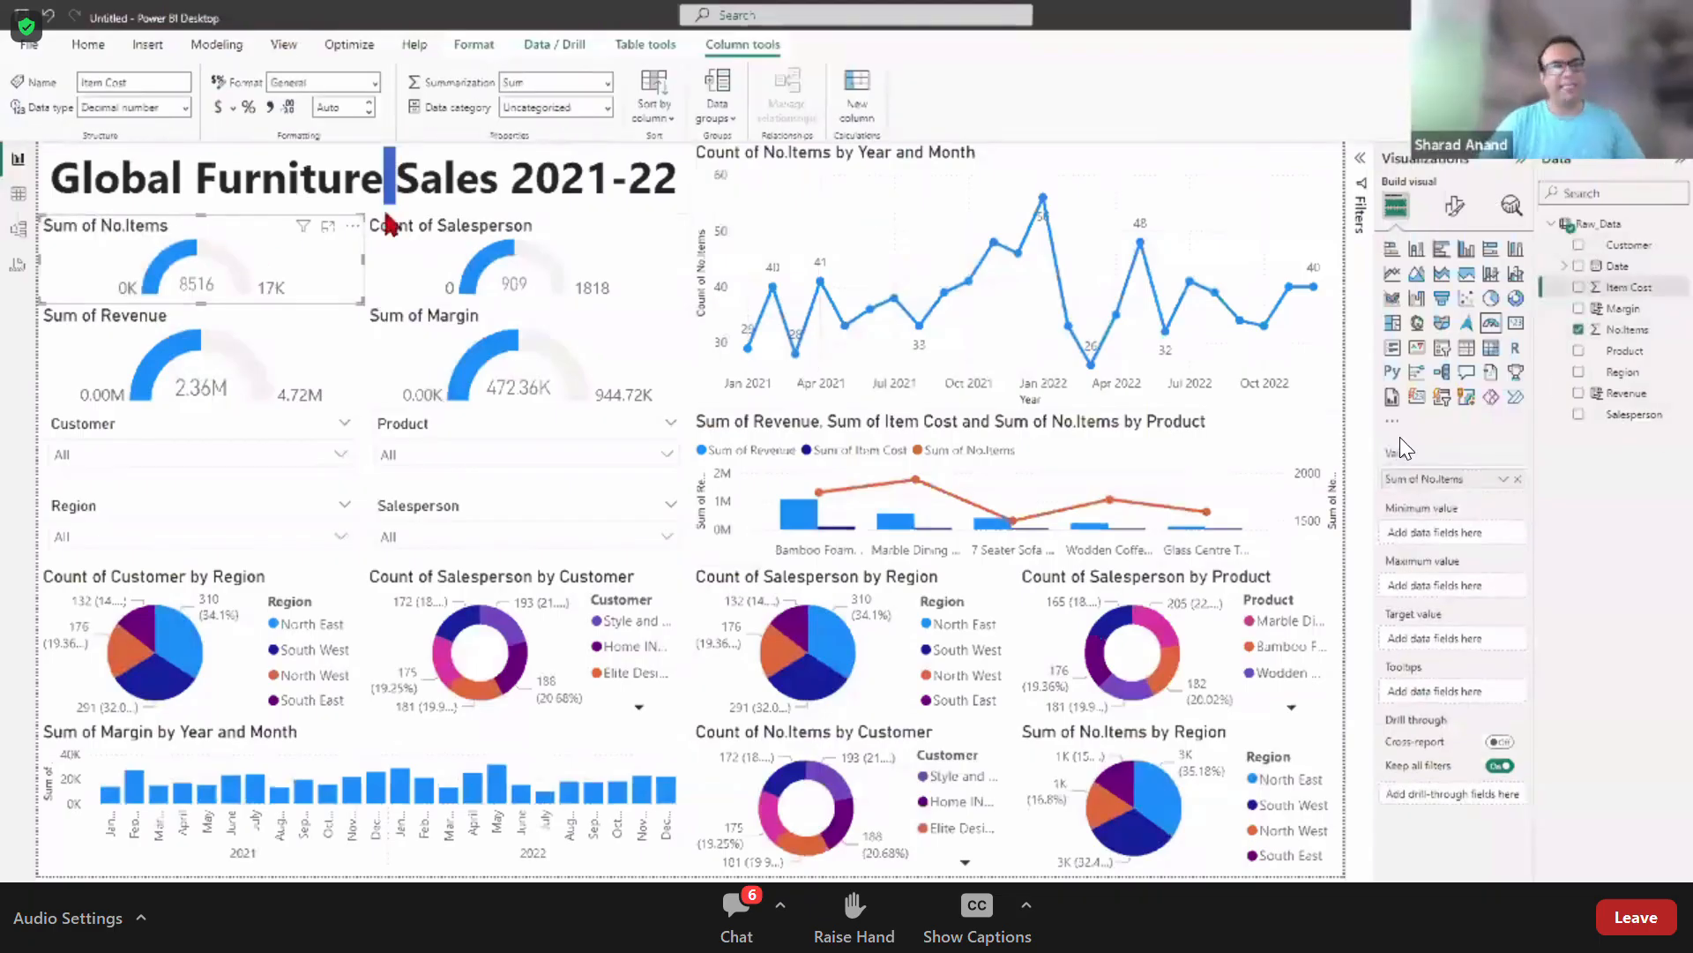
{"action": "left_click", "coordinate": [1608, 605]}
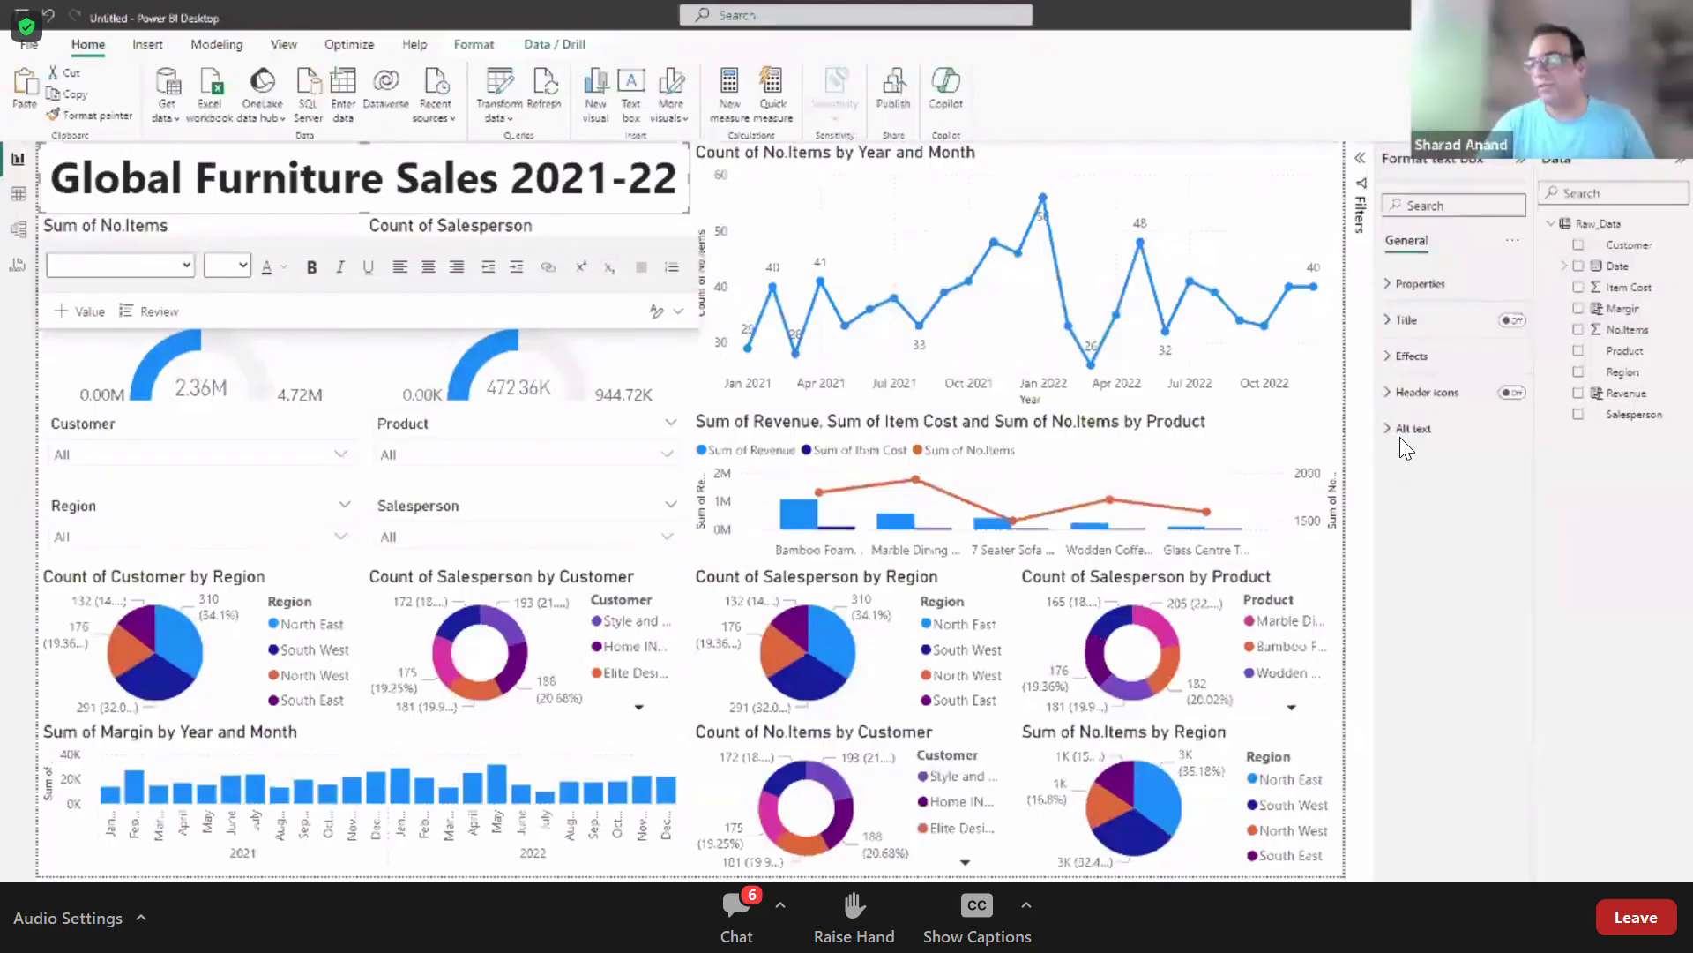
{"action": "left_click", "coordinate": [771, 187]}
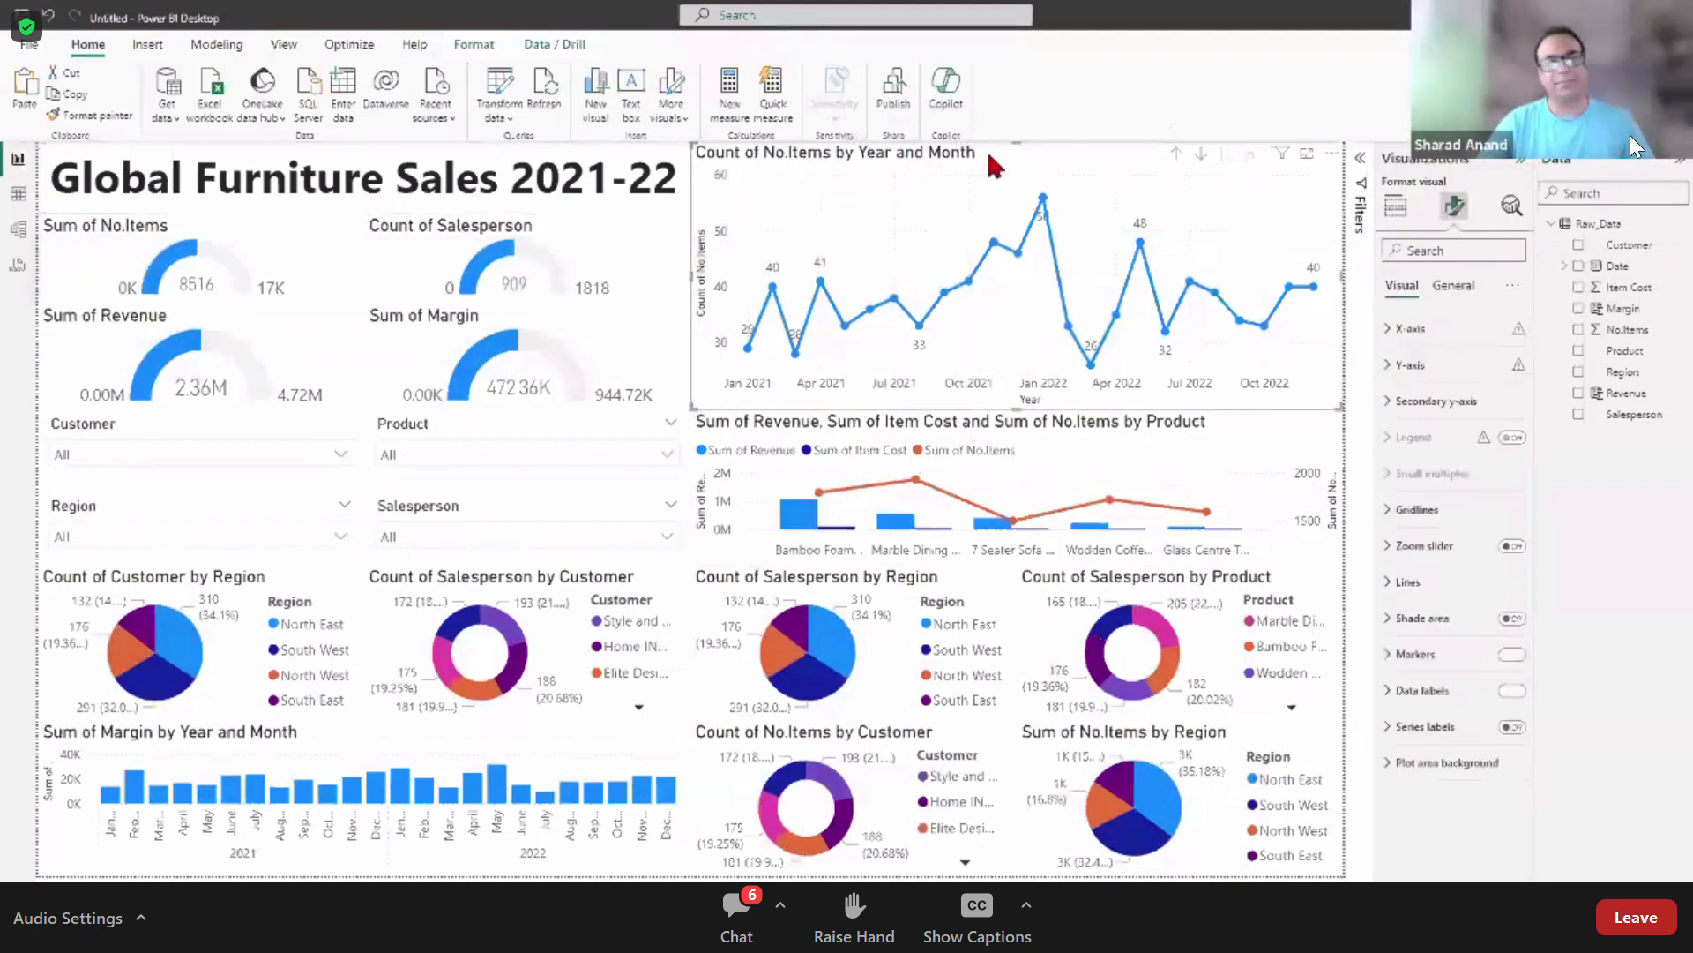
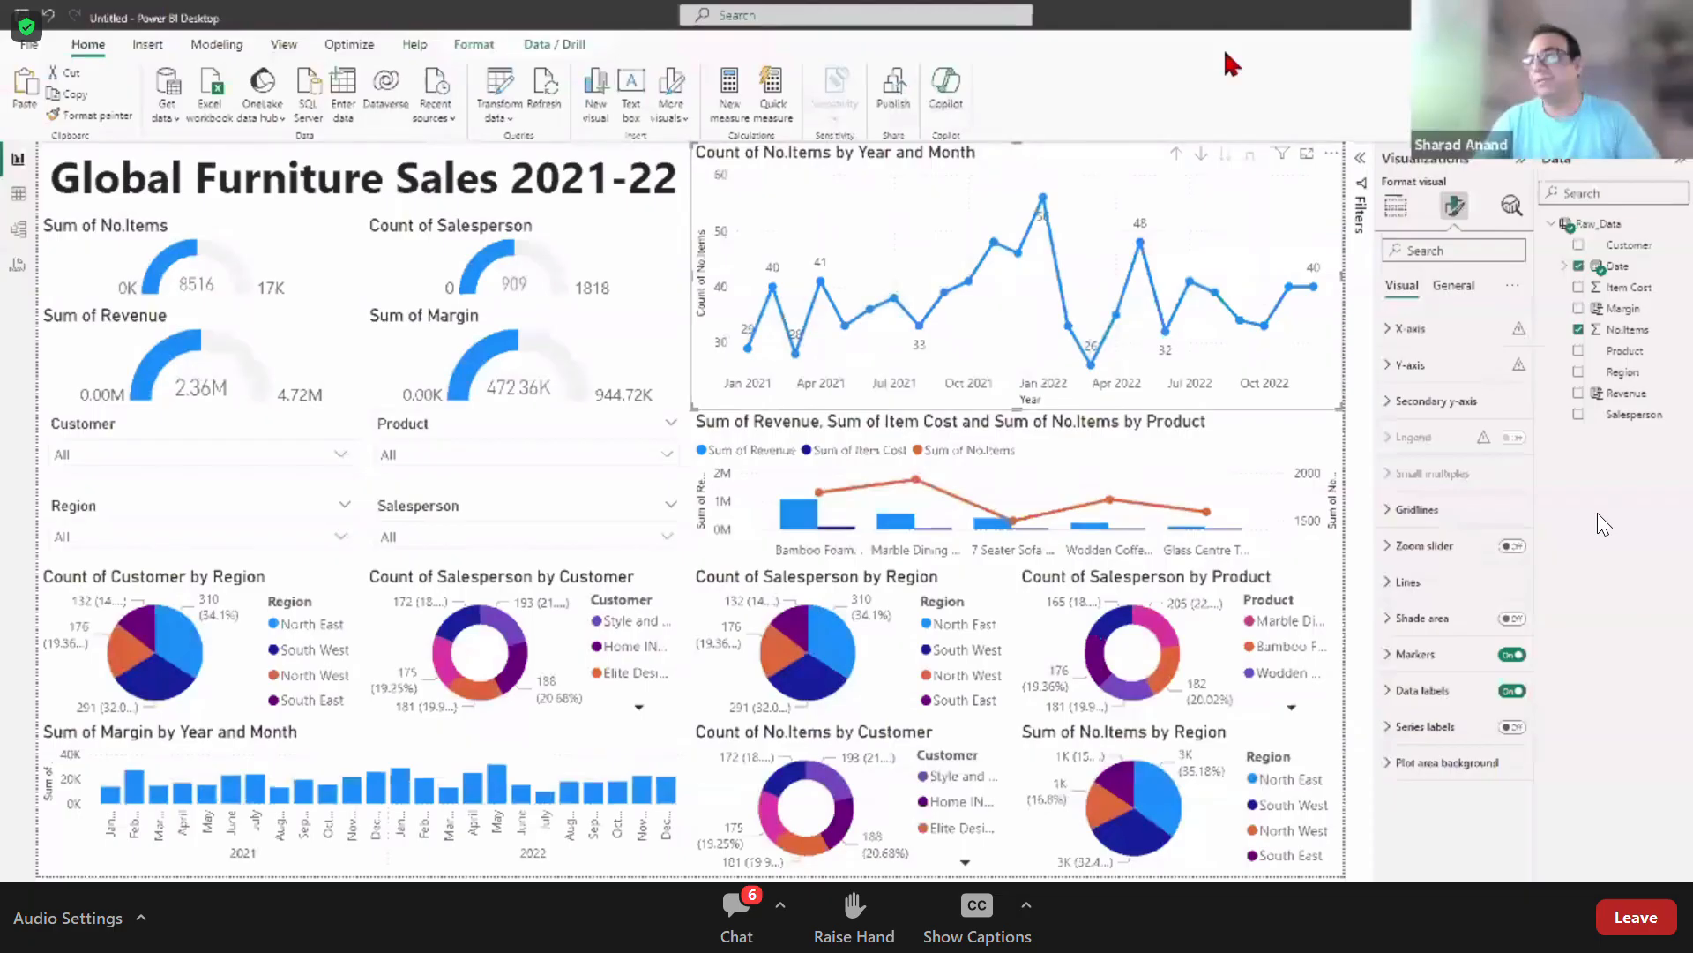
Step: Try the Accessible Default, Accessible City park, Accessible Tidal and grey accessible themes on the report one after another
{"action": "left_click", "coordinate": [283, 46]}
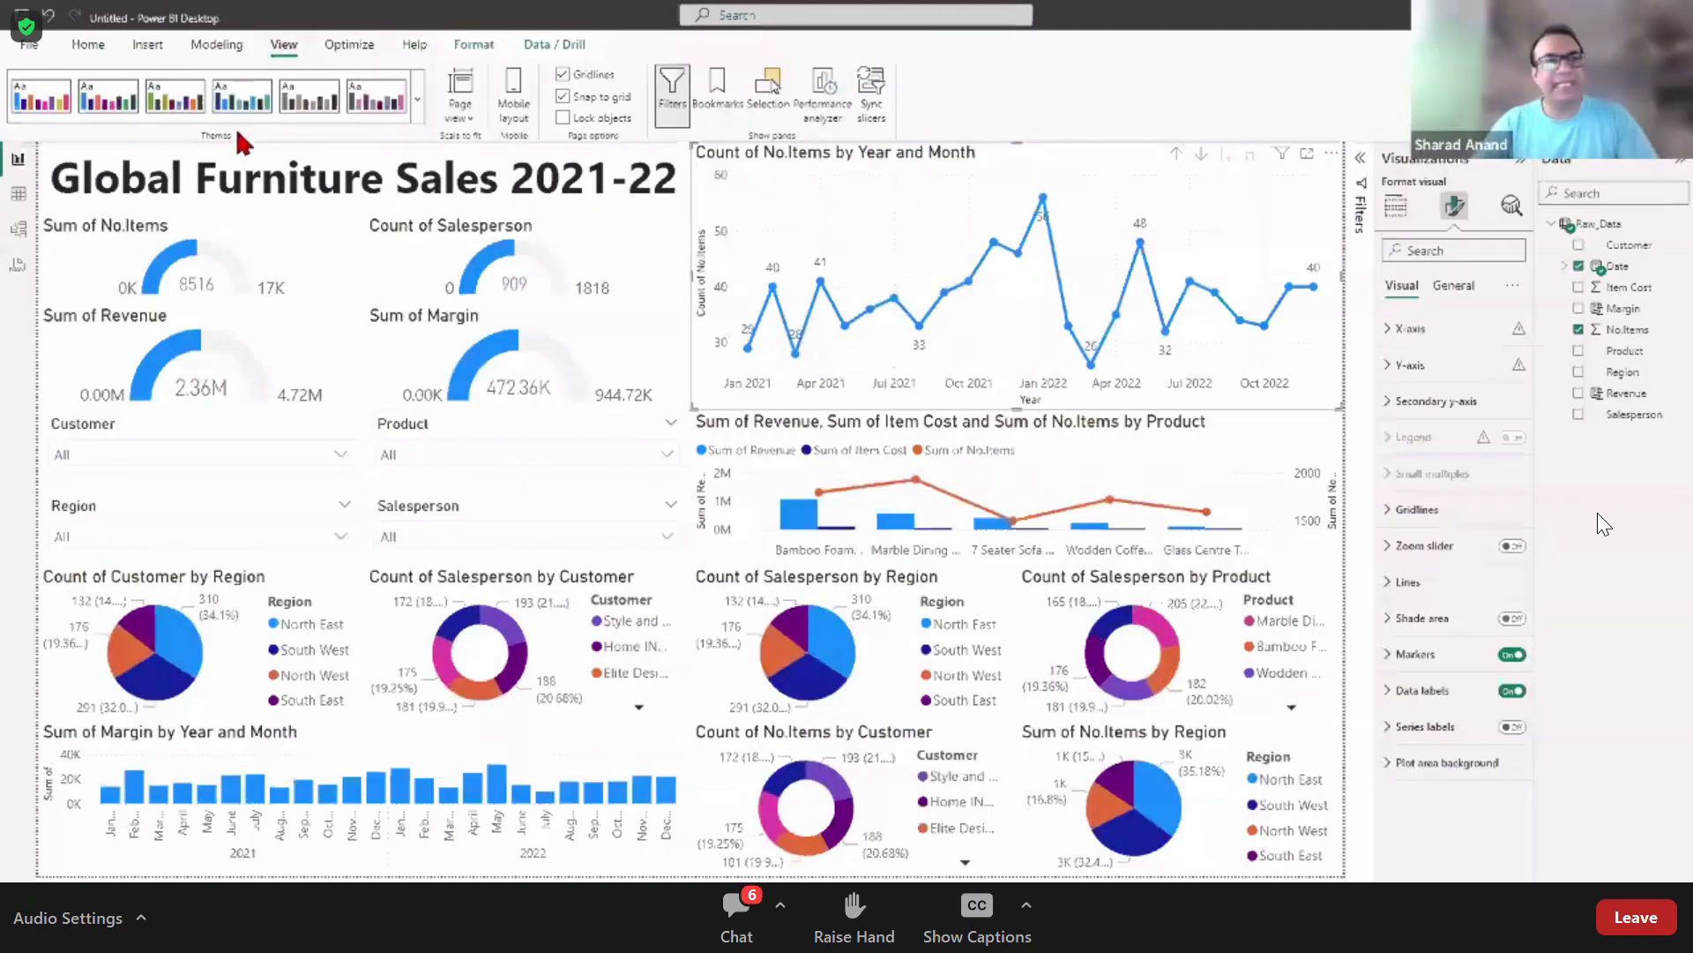
{"action": "left_click", "coordinate": [417, 105]}
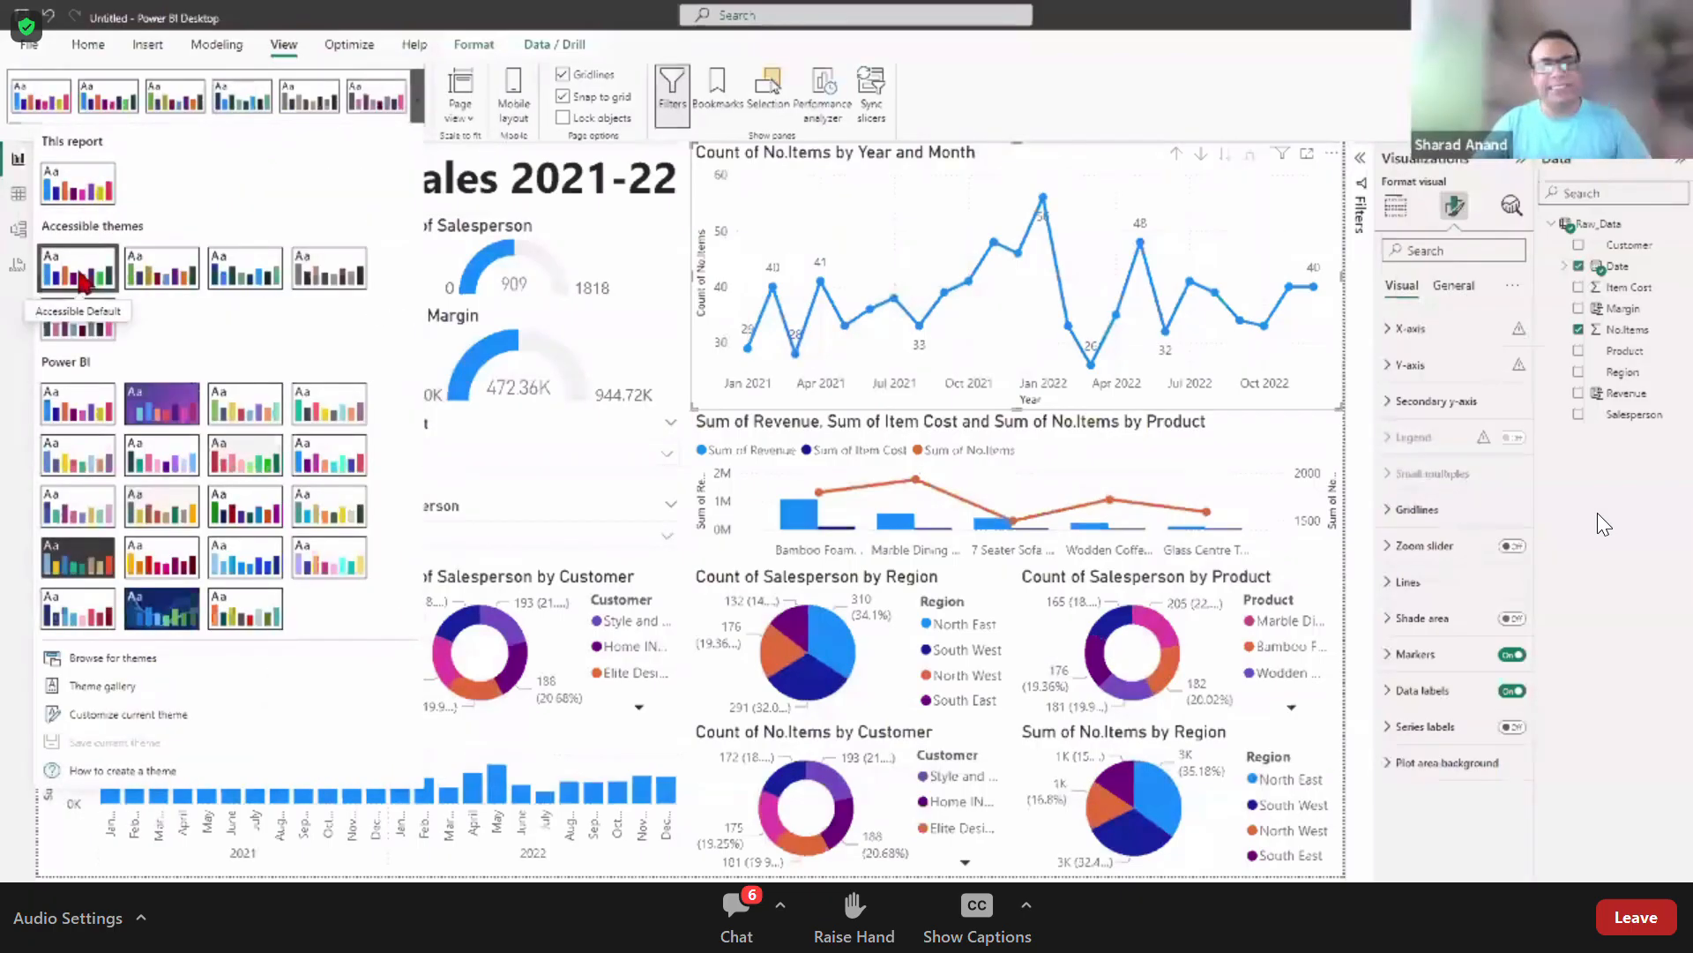
{"action": "left_click", "coordinate": [79, 280]}
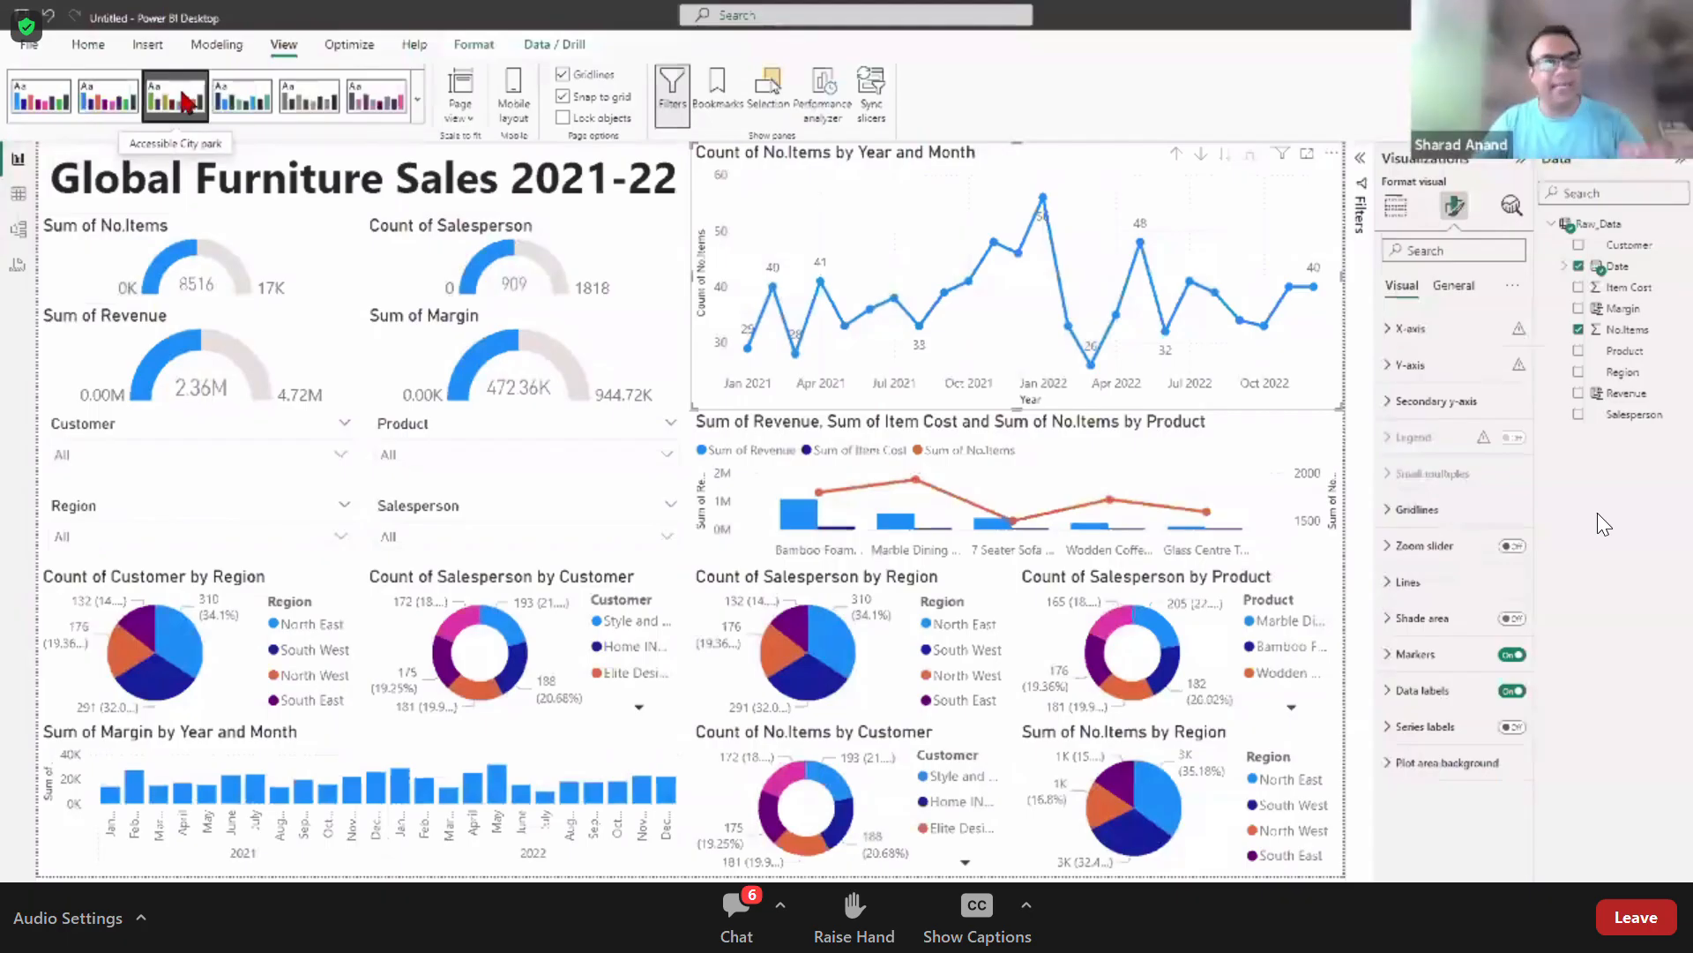
{"action": "left_click", "coordinate": [184, 99]}
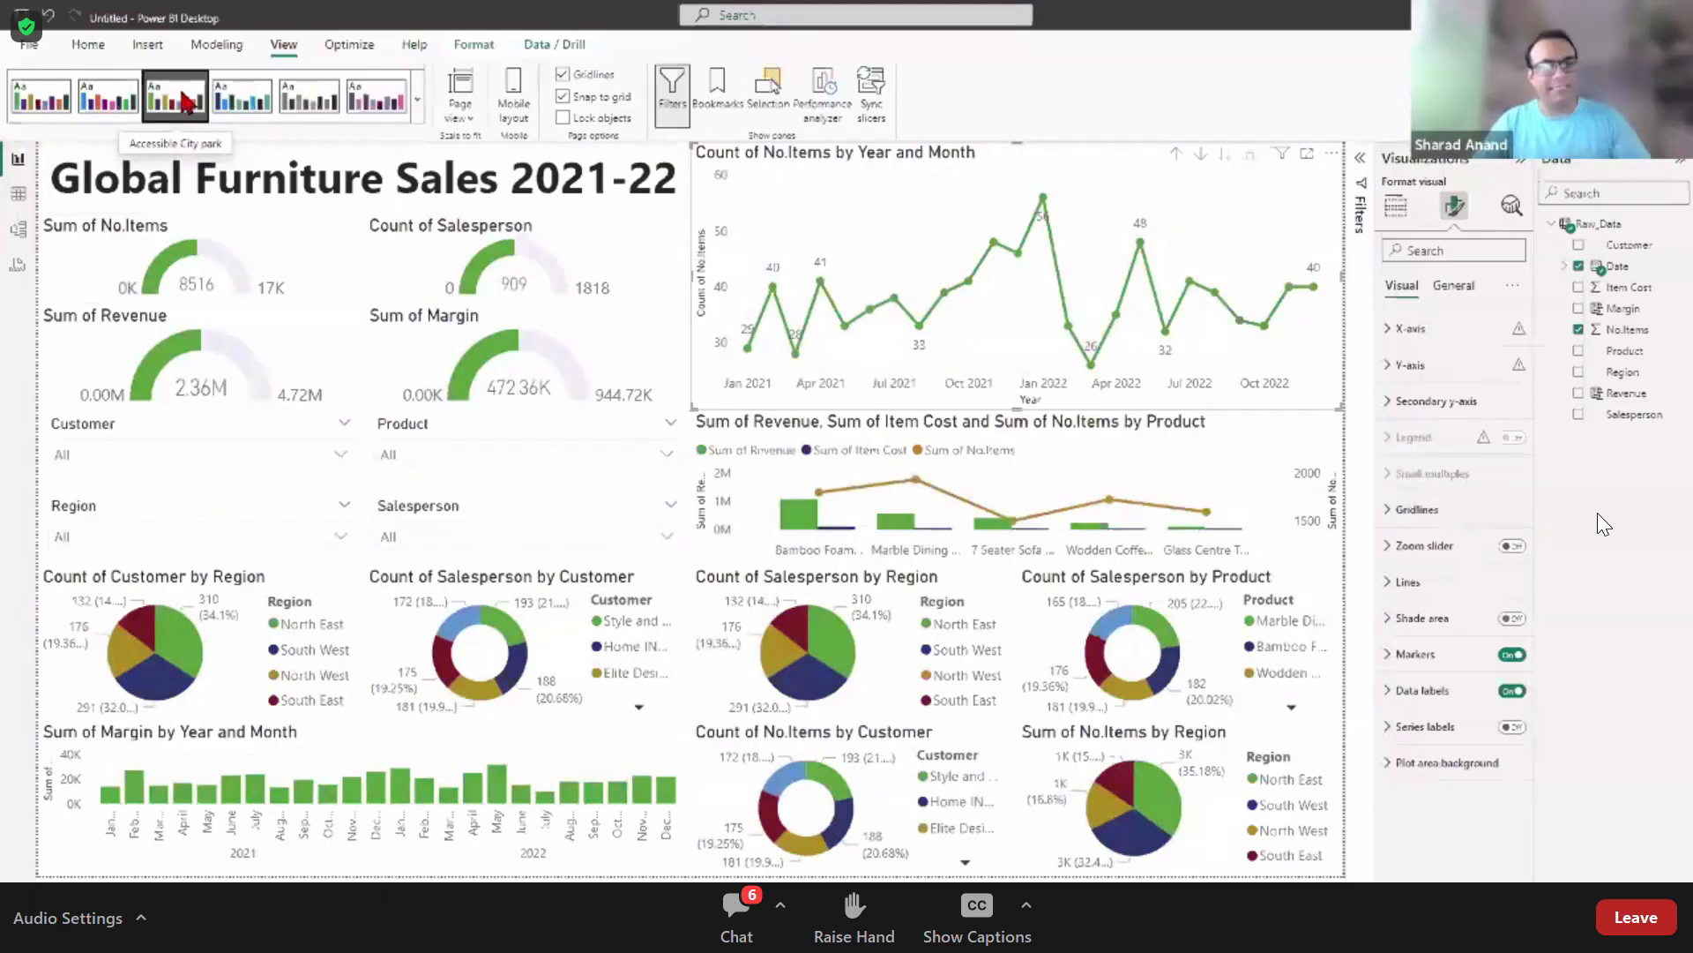
{"action": "left_click", "coordinate": [263, 104]}
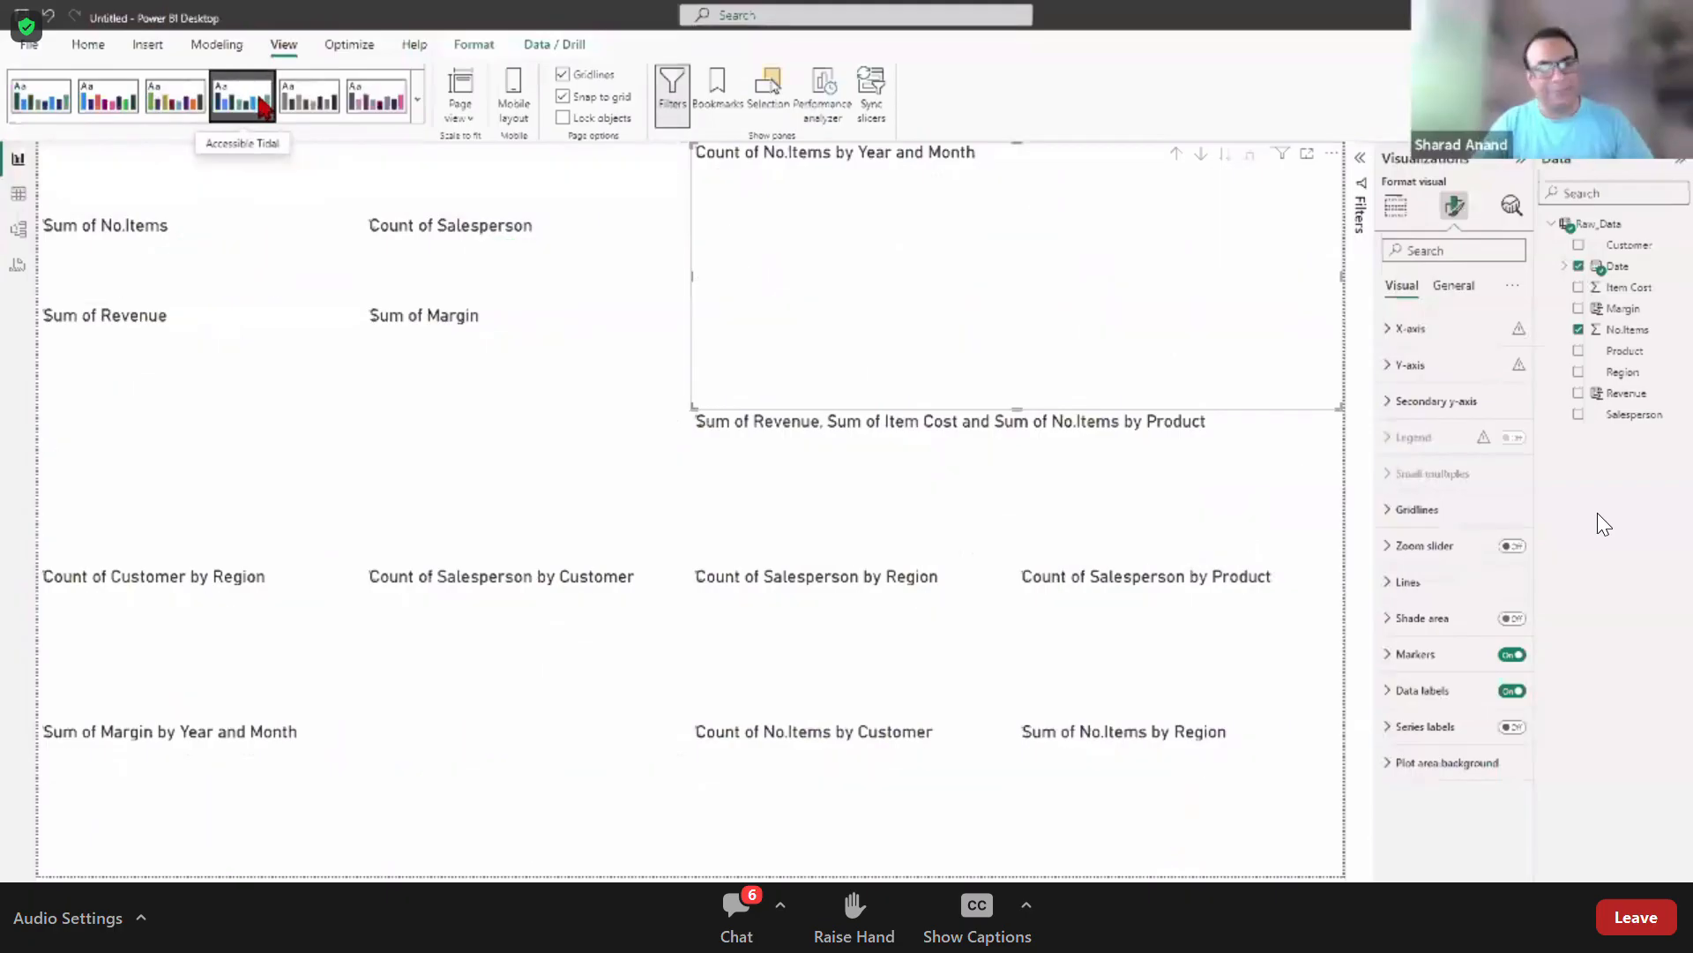
{"action": "left_click", "coordinate": [316, 106]}
Step: Try the Frontier theme and the orange Twilight theme on the report
{"action": "left_click", "coordinate": [417, 100]}
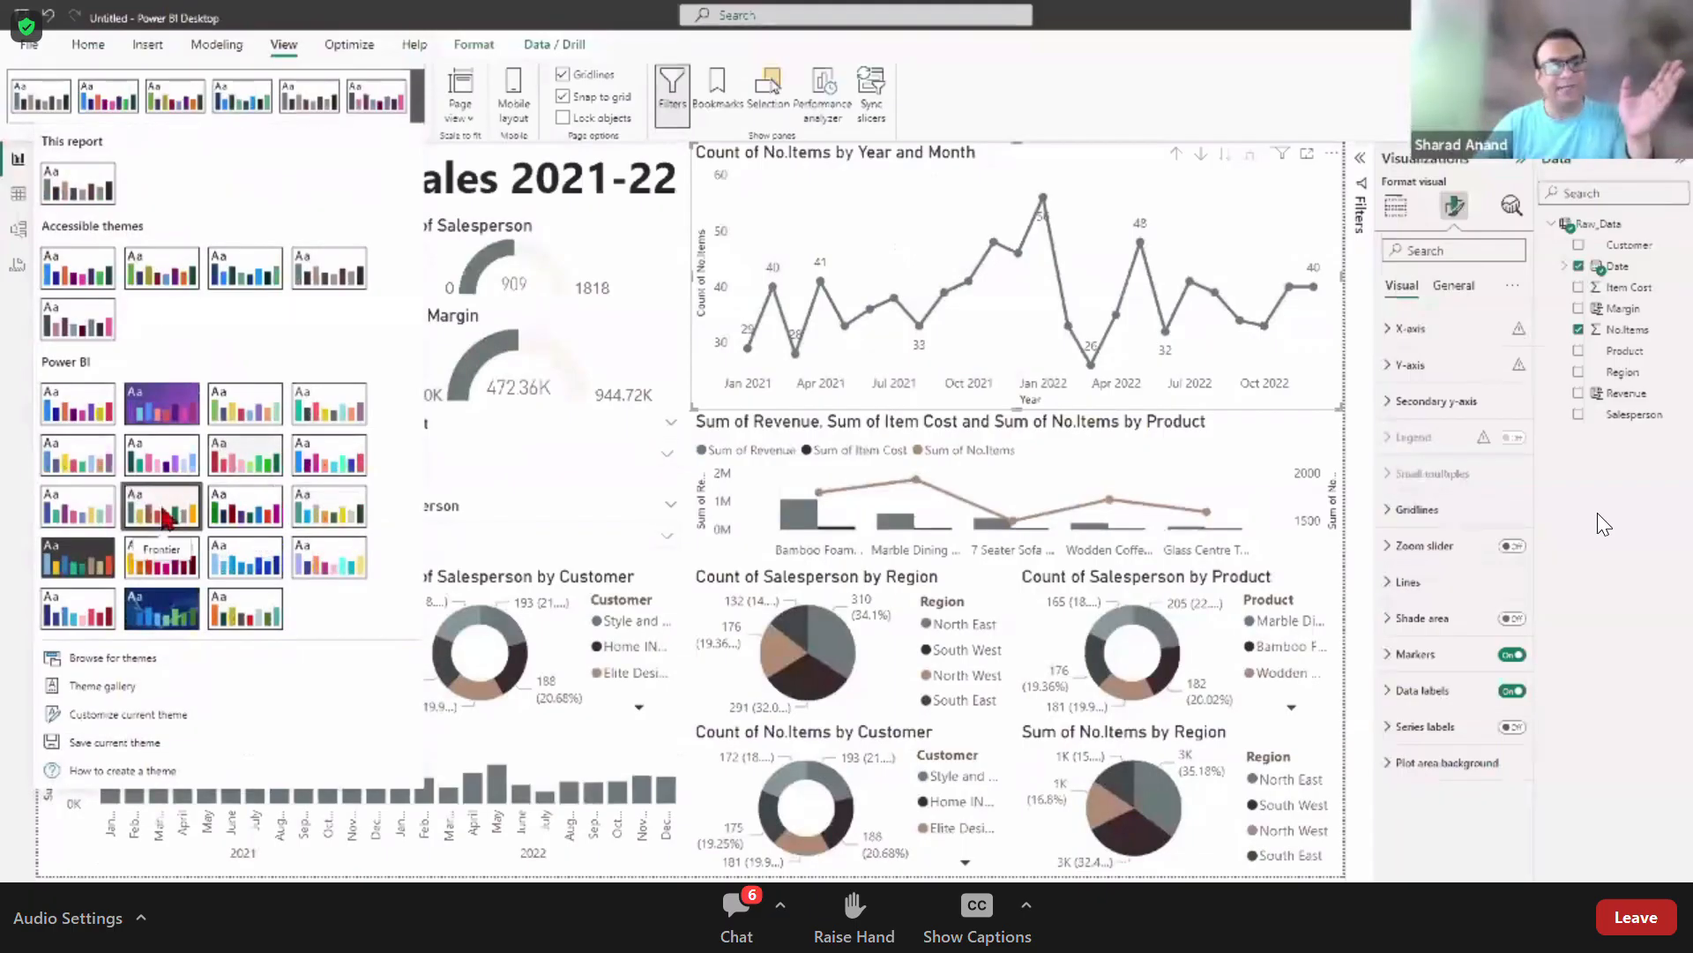
{"action": "key", "text": "Escape"}
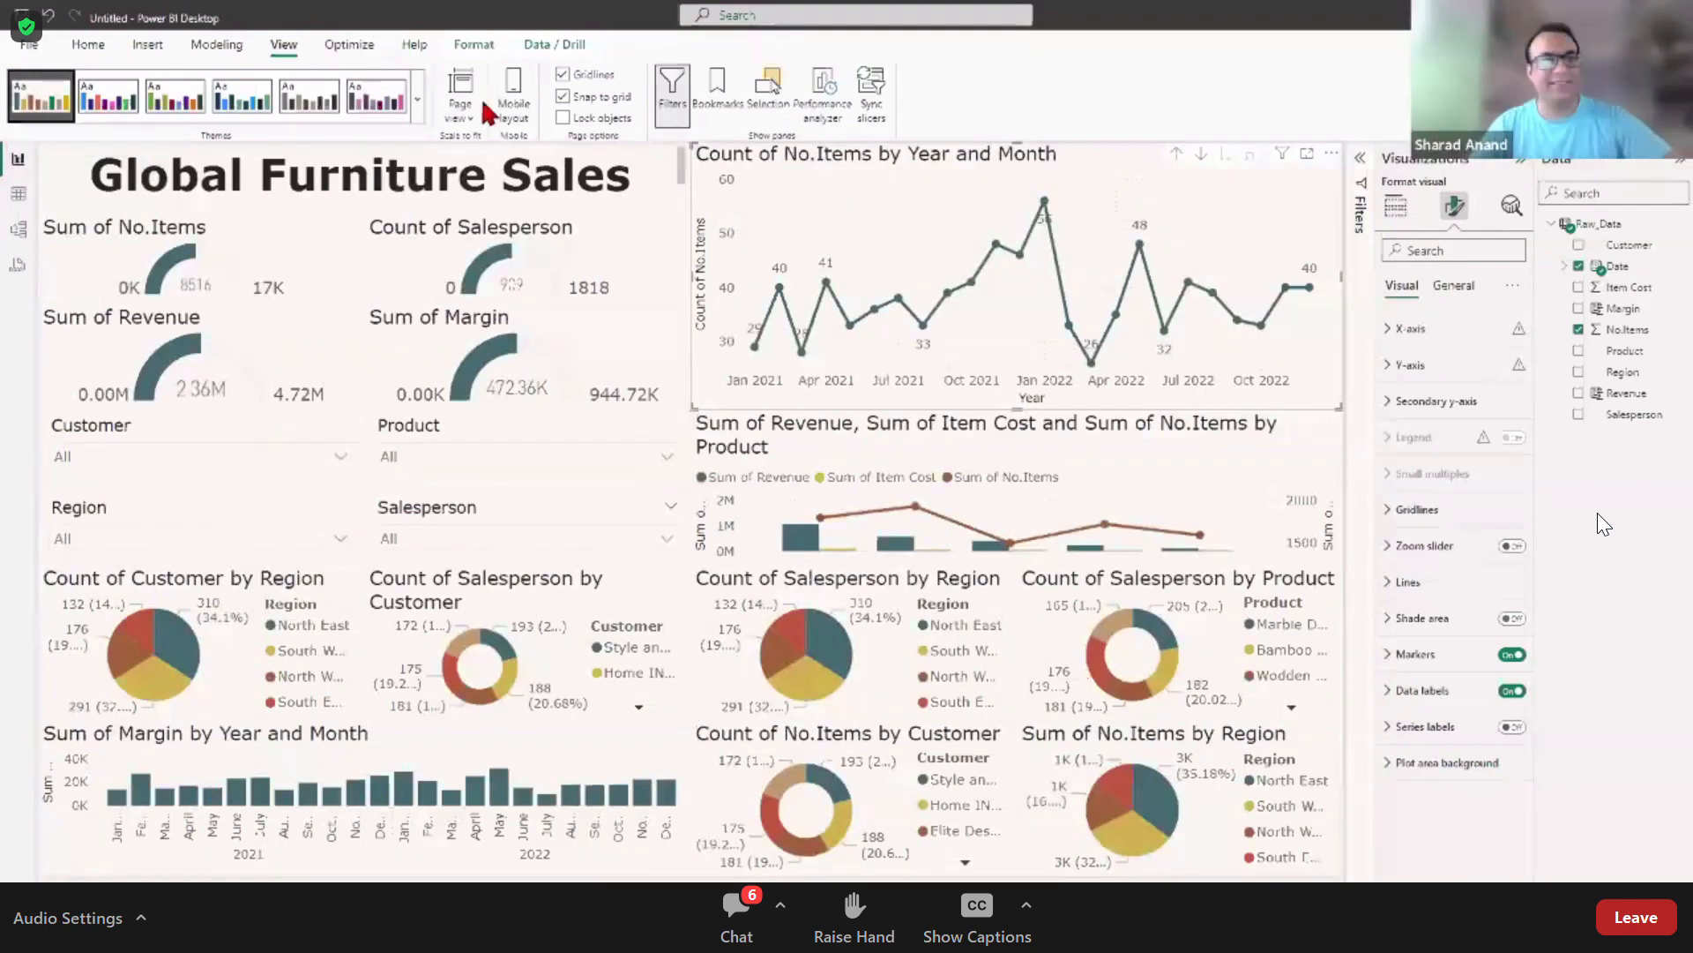
{"action": "left_click", "coordinate": [417, 99]}
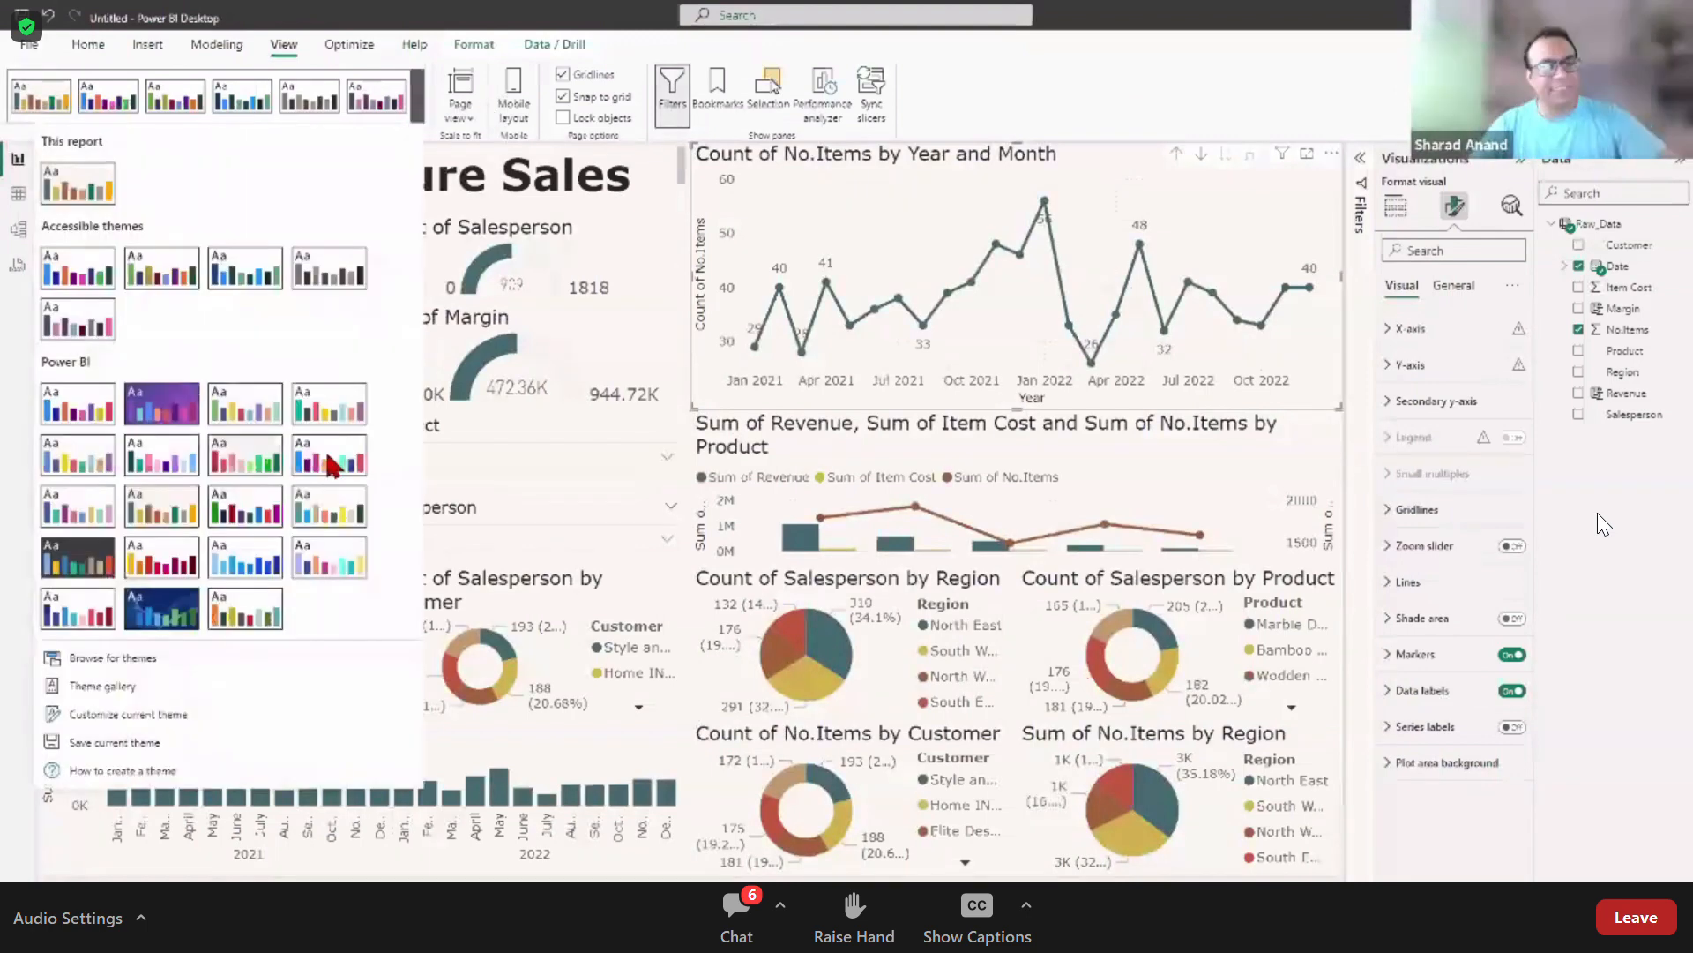
{"action": "left_click", "coordinate": [248, 607]}
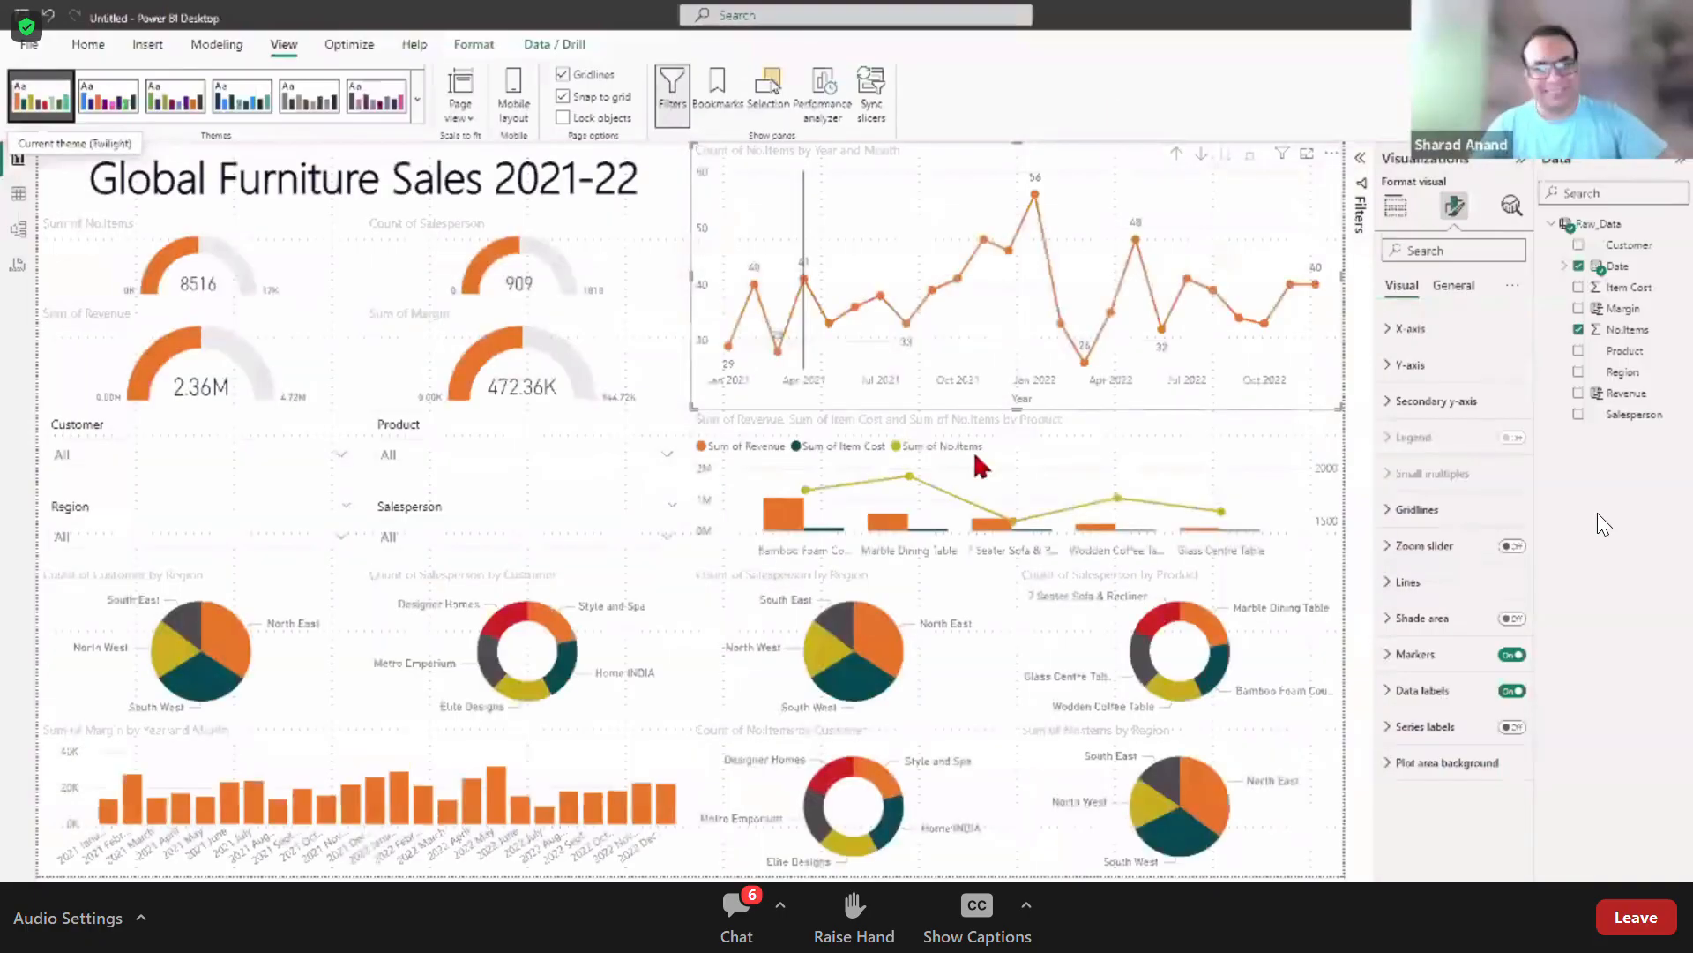
Step: Apply the dark Innovate theme to the report
{"action": "left_click", "coordinate": [422, 107]}
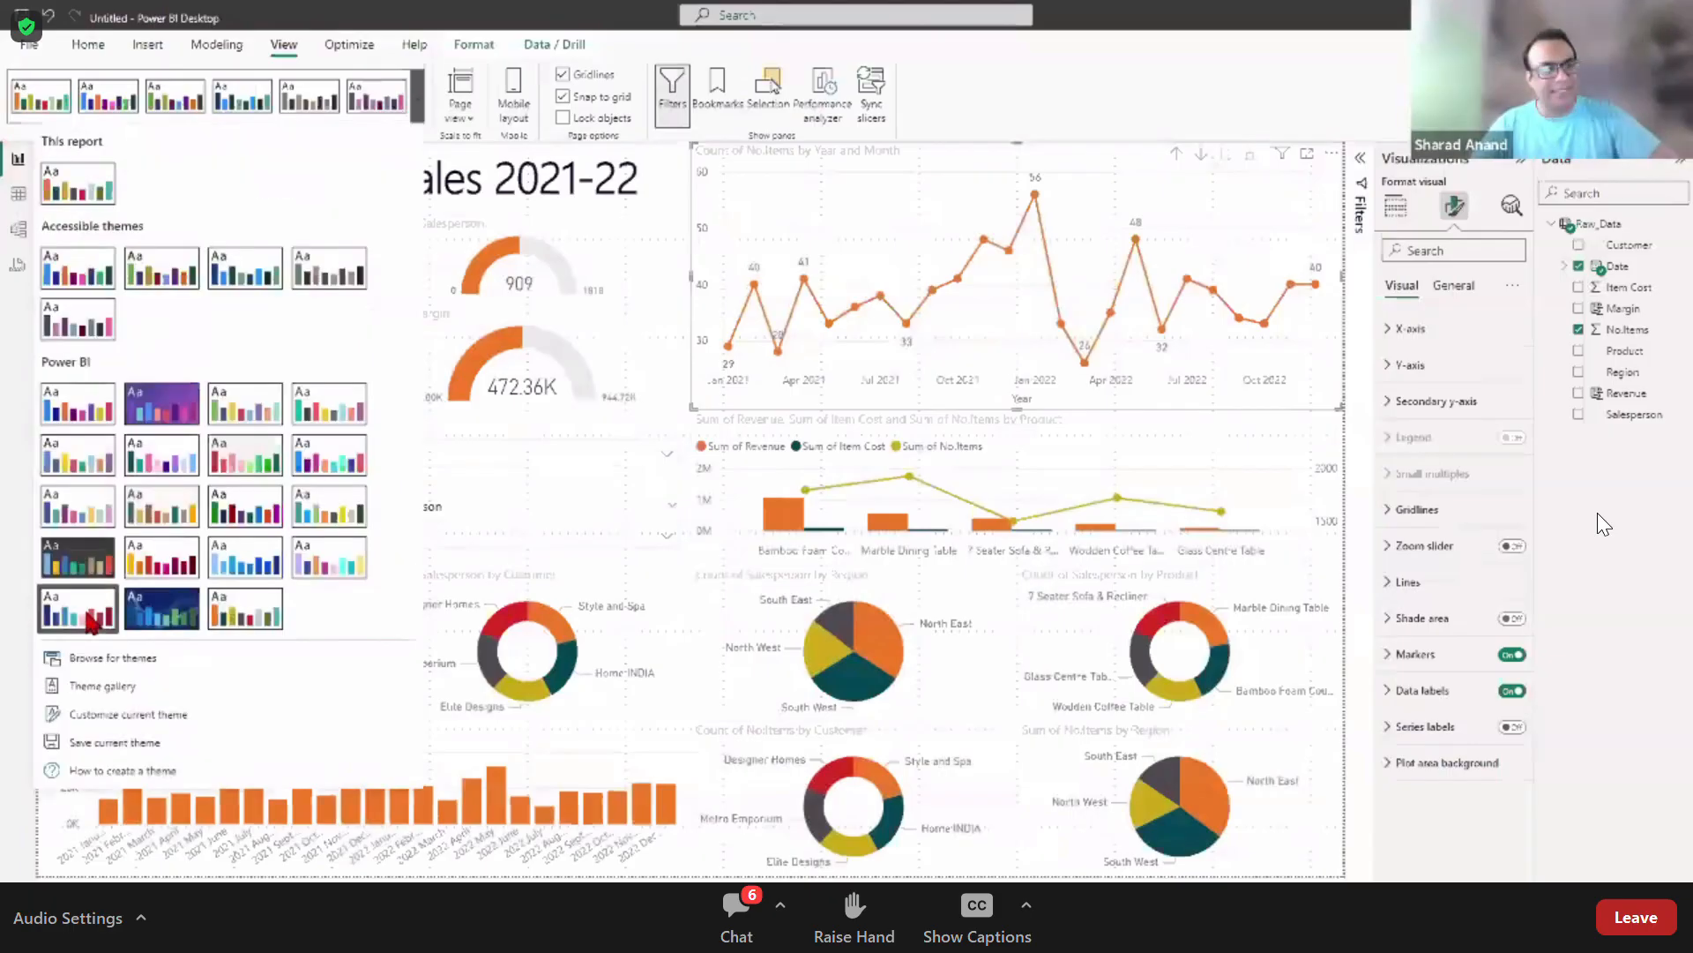
{"action": "left_click", "coordinate": [89, 619]}
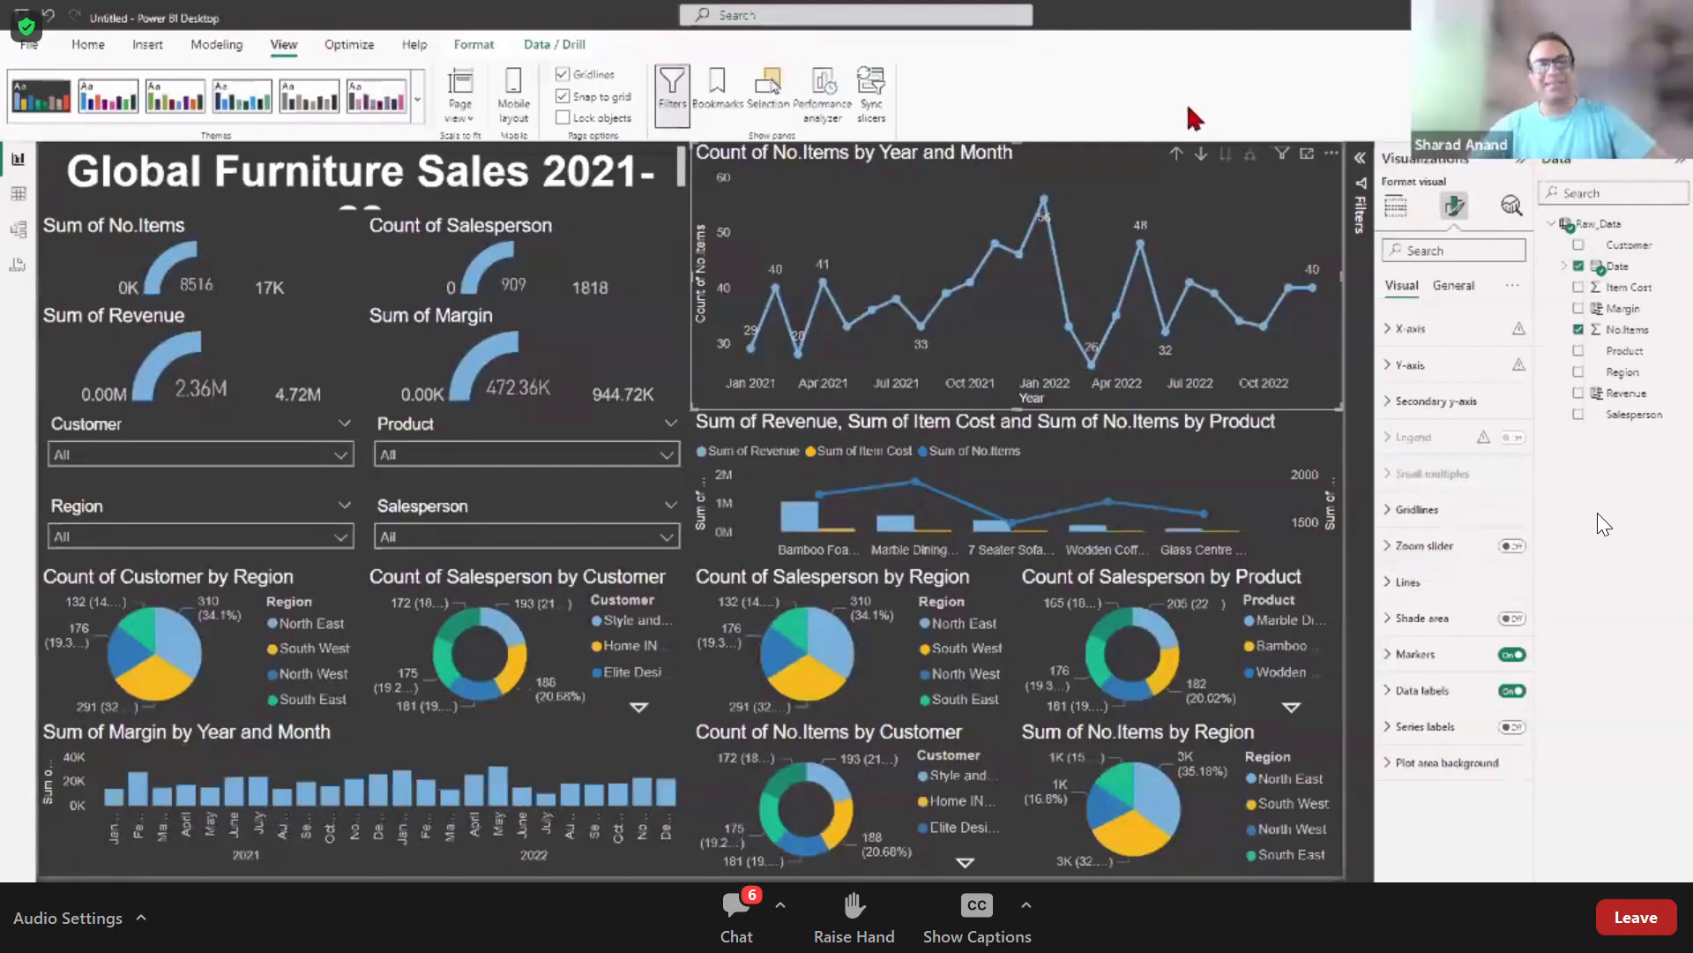
Step: Reduce the dashboard title's font size to 28 so that "Global Furniture Sales 2021-22" fits on one line
{"action": "left_click", "coordinate": [152, 167]}
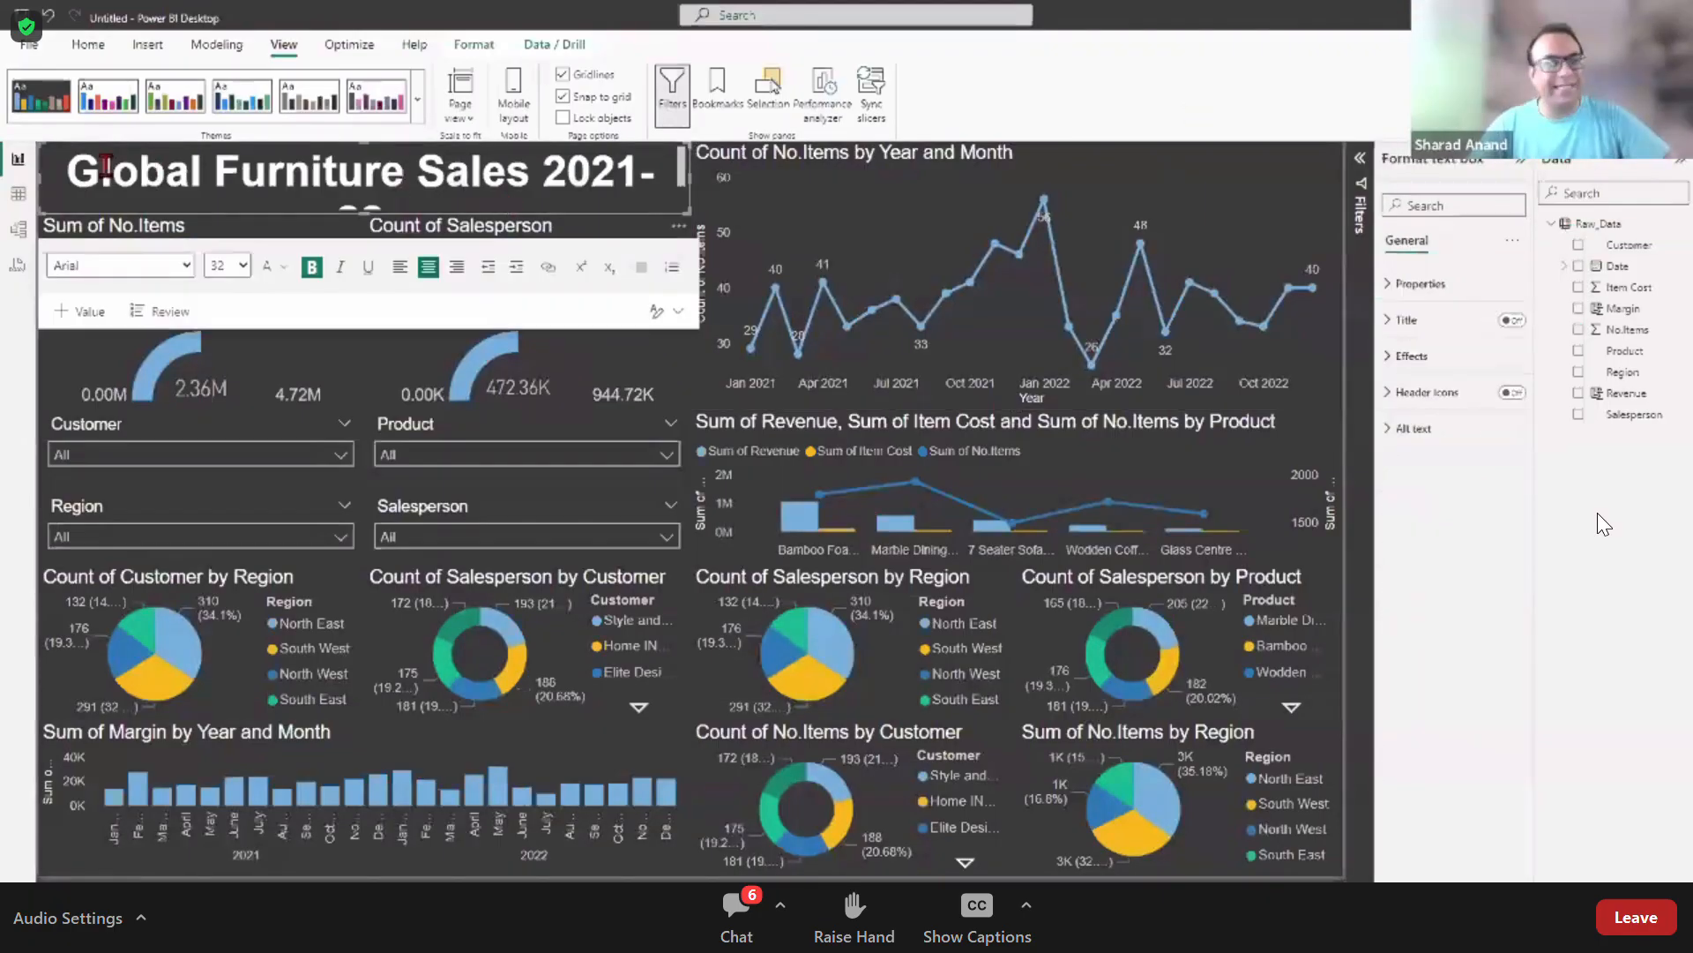
{"action": "left_click_drag", "start_coordinate": [105, 165], "coordinate": [499, 205]}
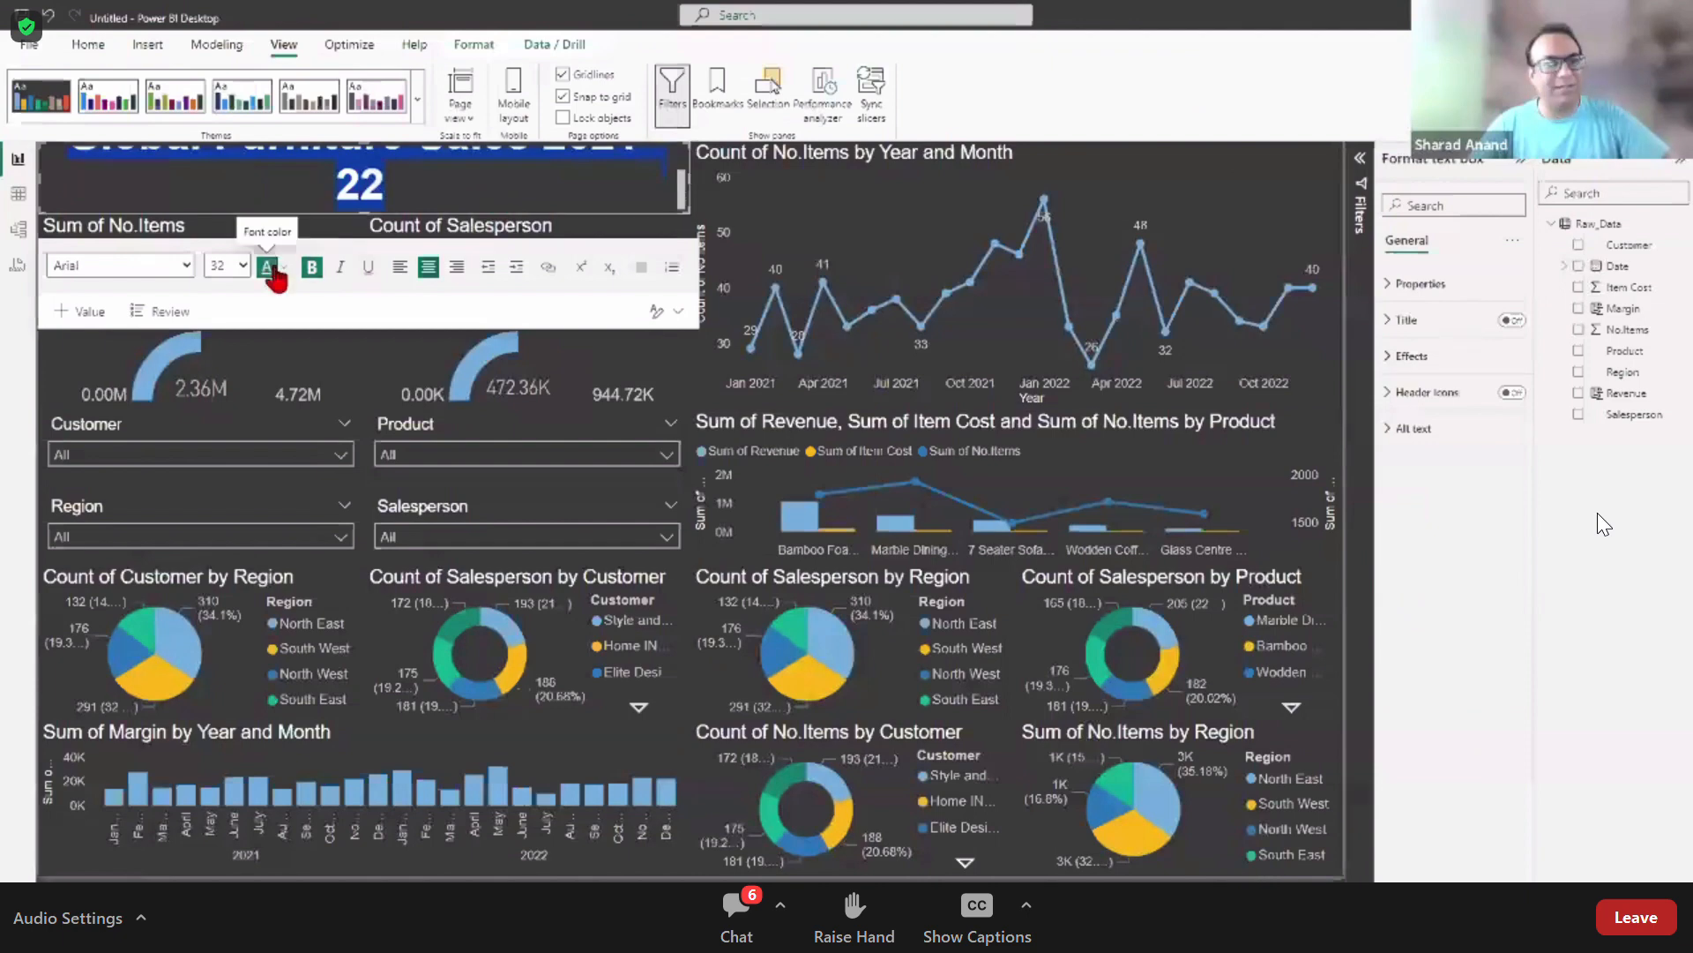
{"action": "left_click", "coordinate": [228, 266]}
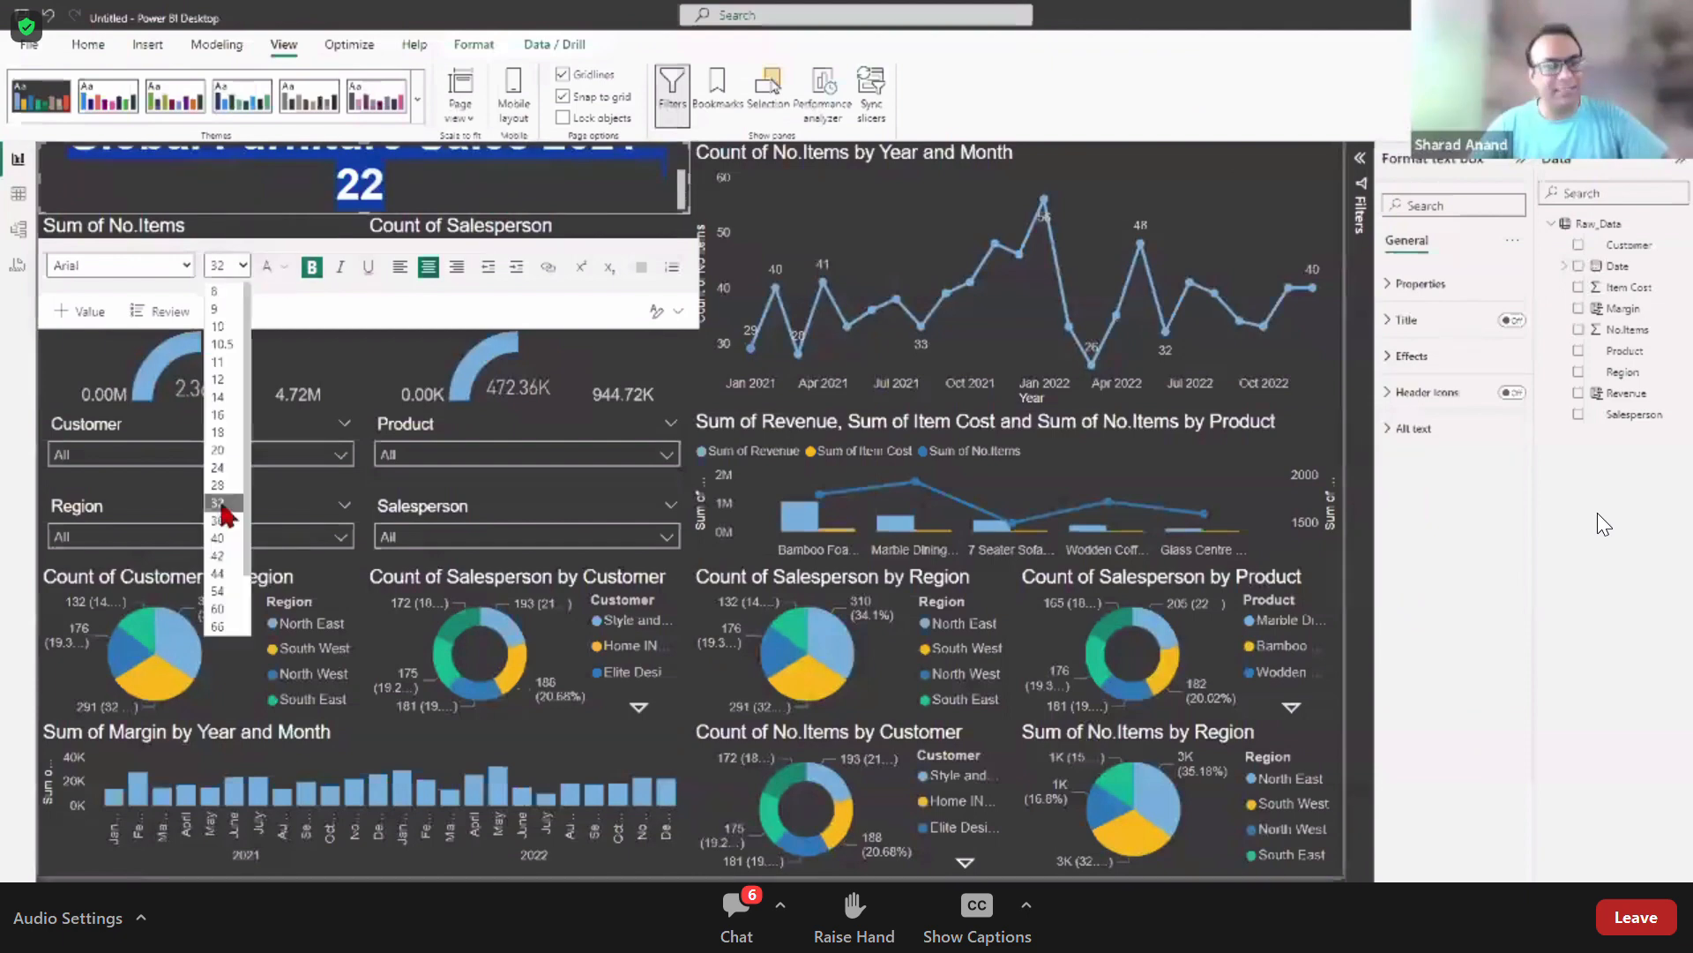
{"action": "left_click", "coordinate": [218, 486]}
{"action": "left_click", "coordinate": [1505, 528]}
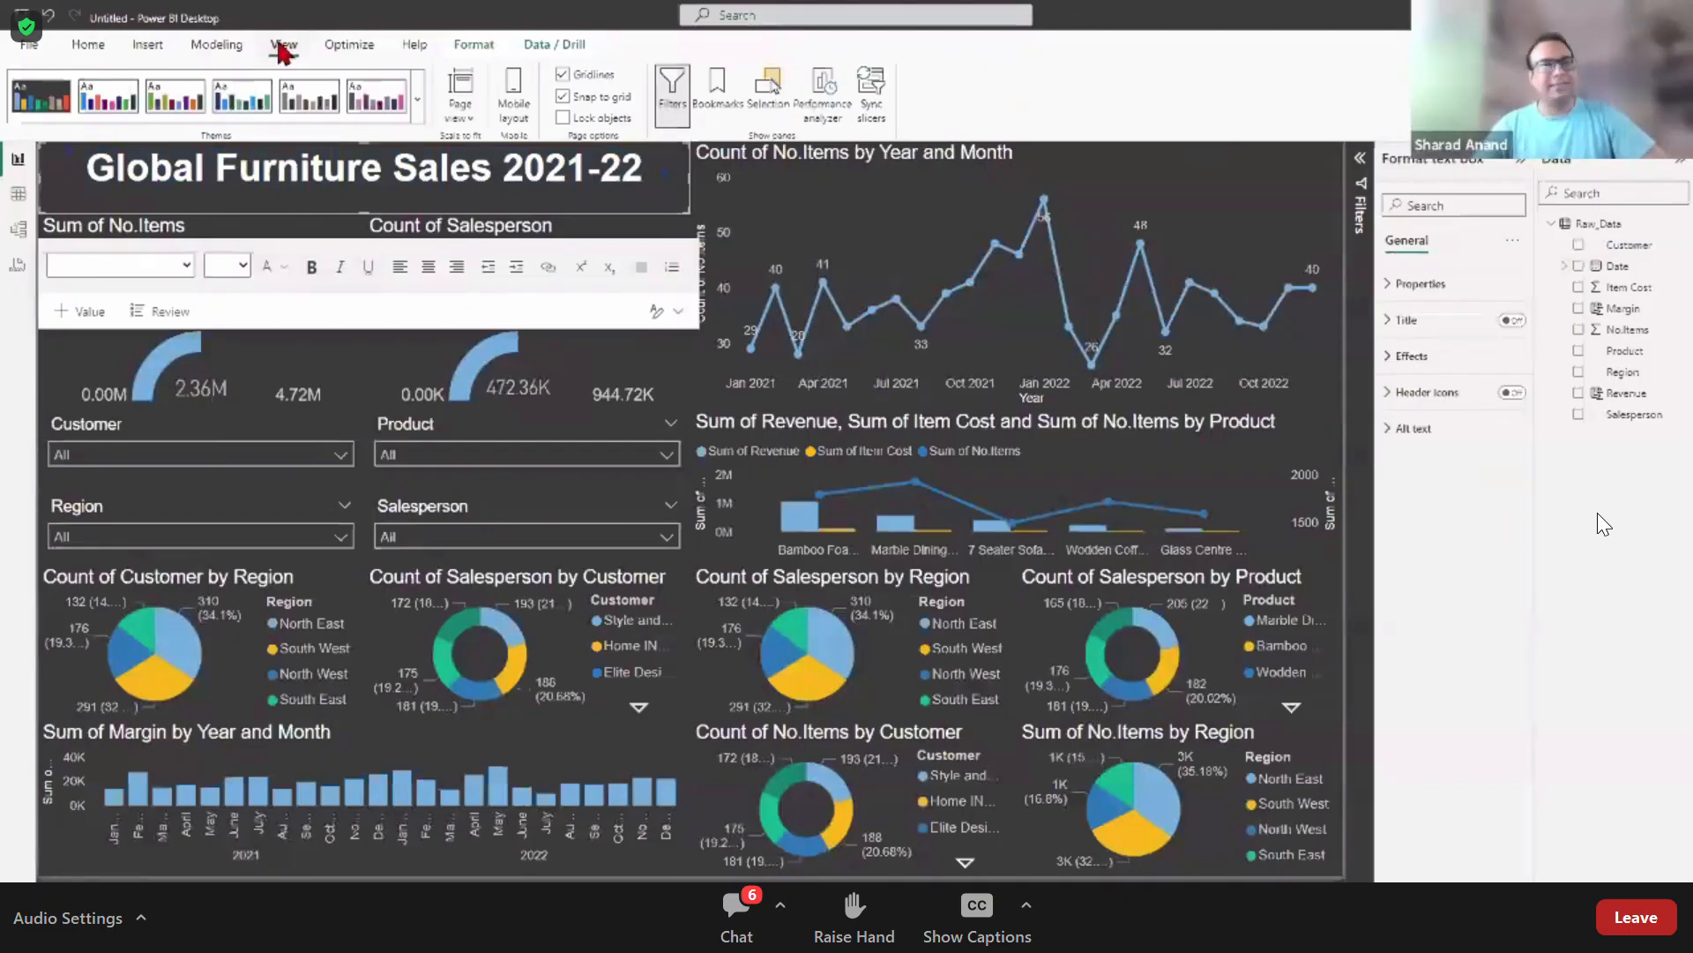
{"action": "left_click", "coordinate": [349, 44]}
{"action": "left_click", "coordinate": [150, 437]}
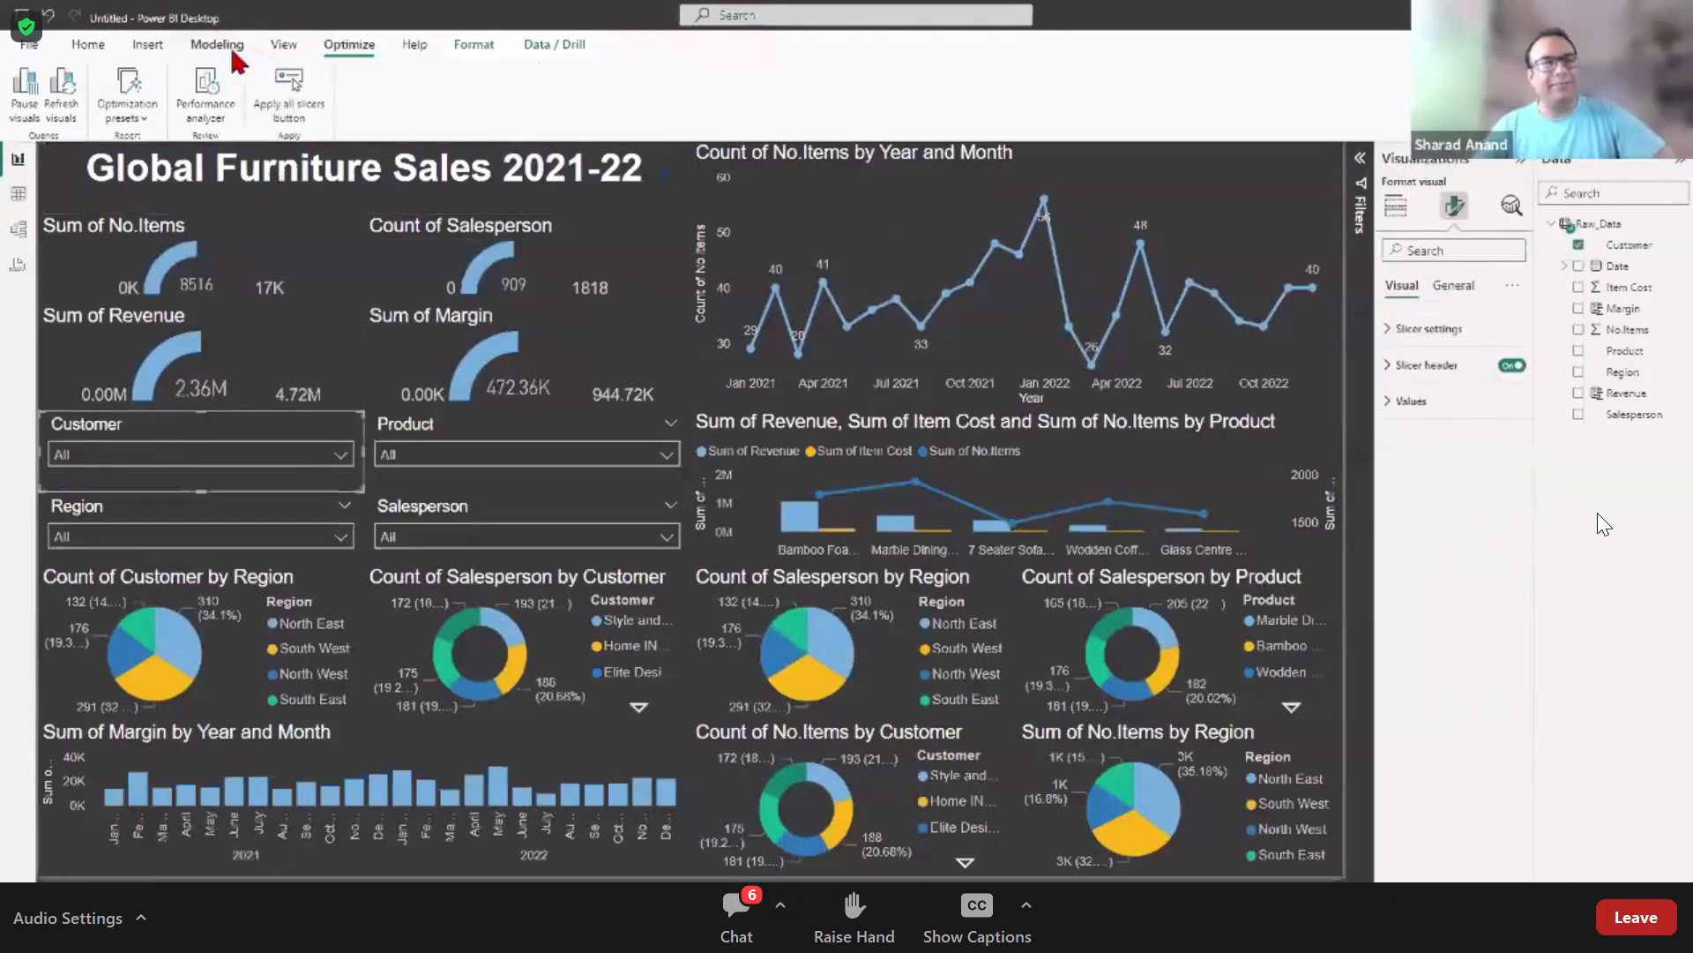
Step: Customize the Innovate theme by applying a deep blue as Color 1, and undo that theme change
{"action": "left_click", "coordinate": [283, 45]}
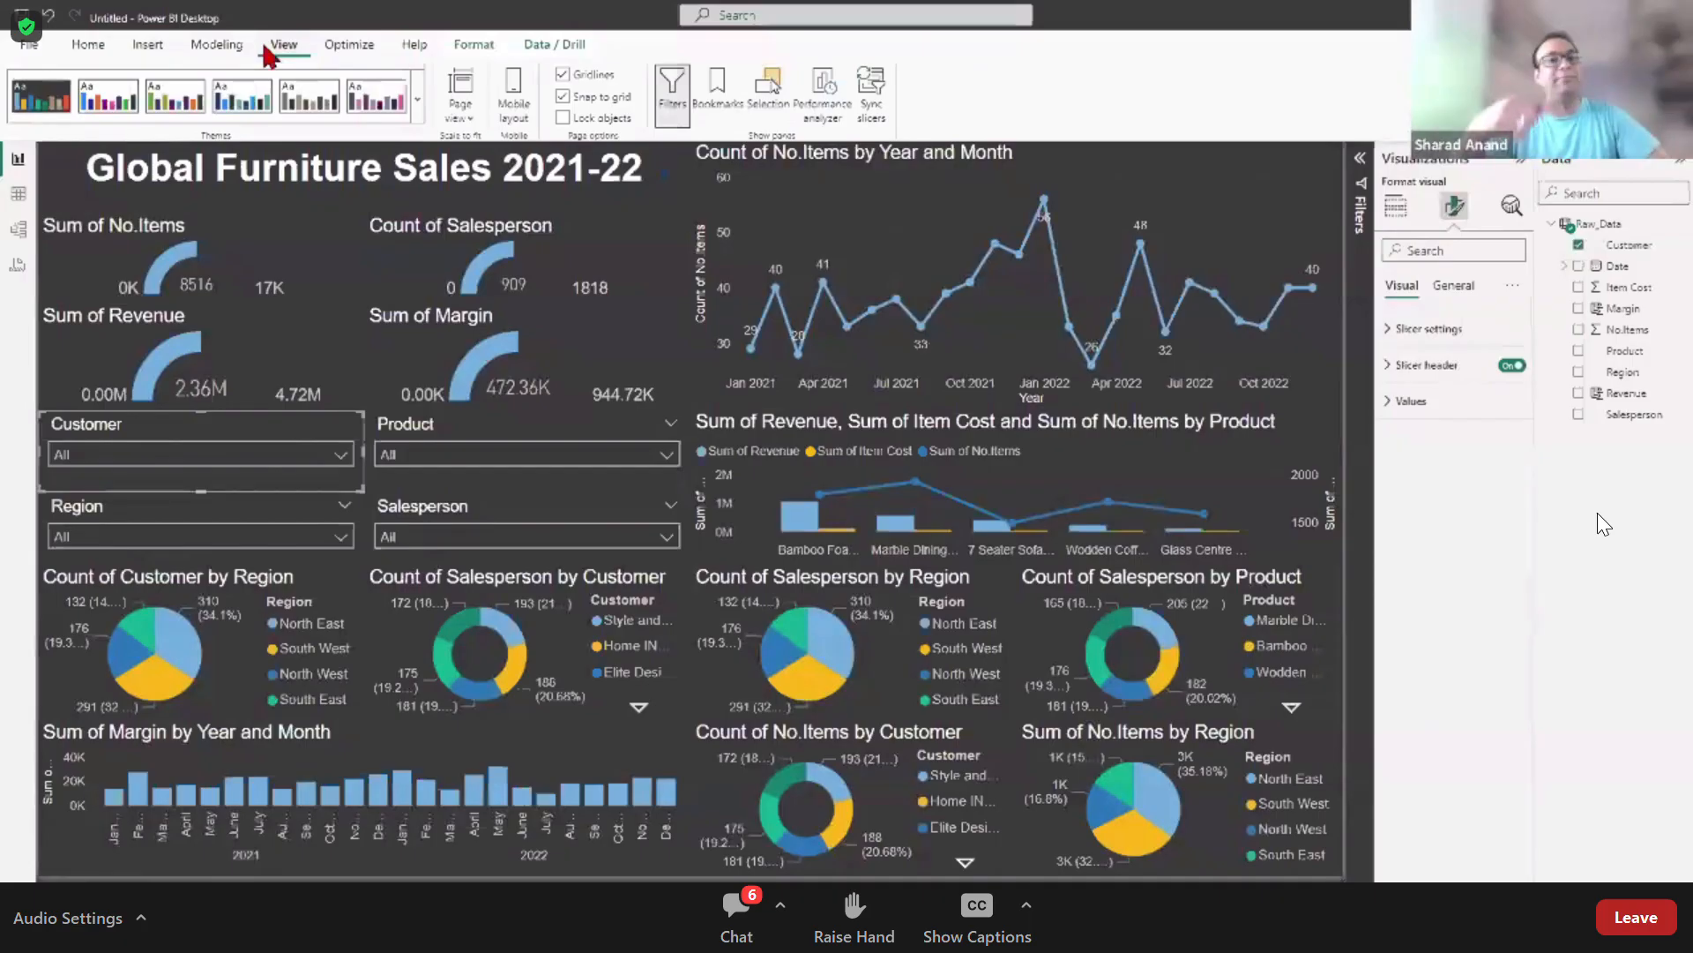
{"action": "left_click", "coordinate": [419, 97]}
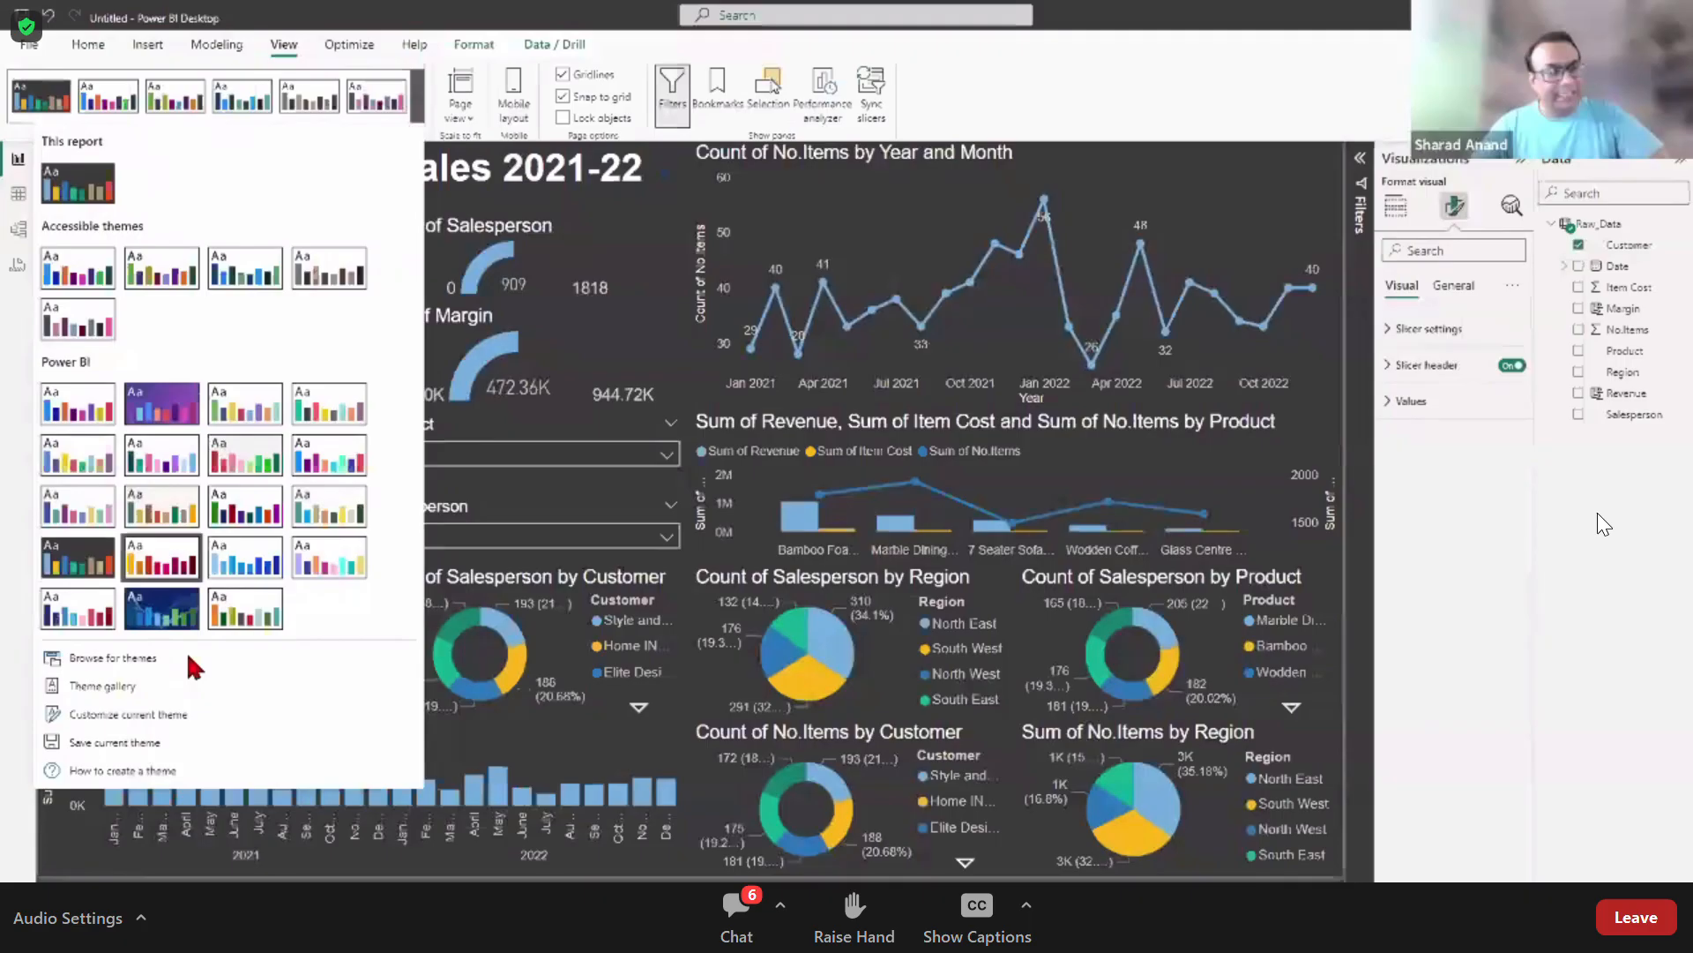
{"action": "left_click", "coordinate": [127, 714]}
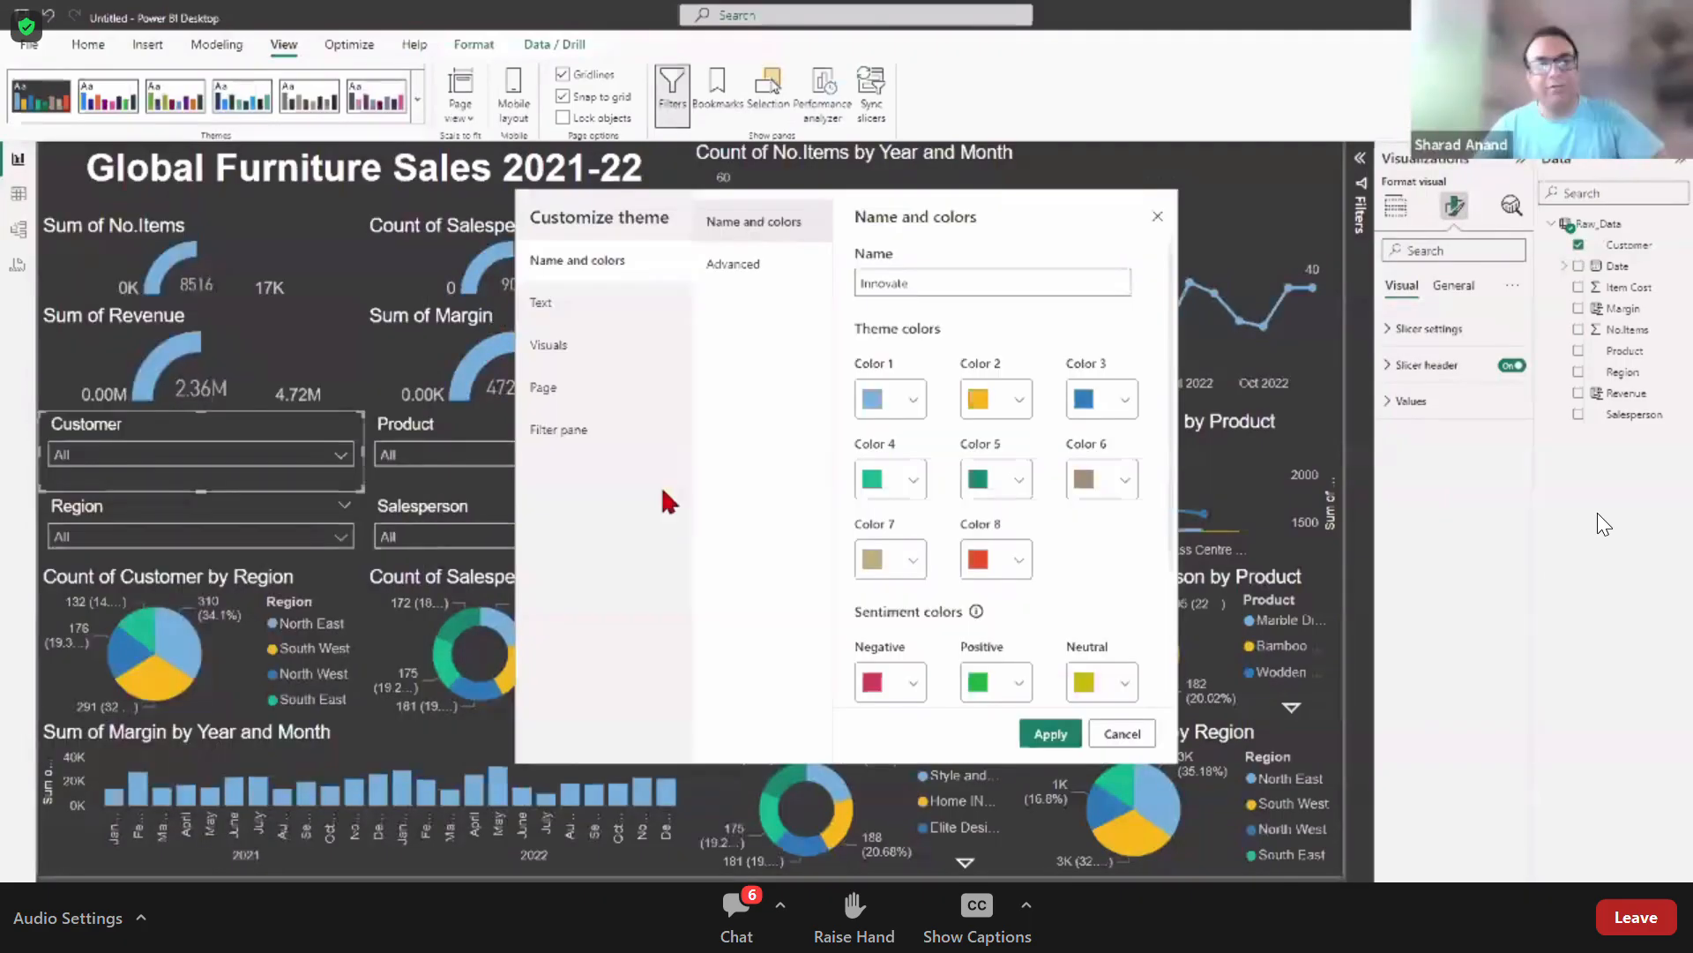
{"action": "left_click_drag", "start_coordinate": [1003, 196], "coordinate": [1207, 119]}
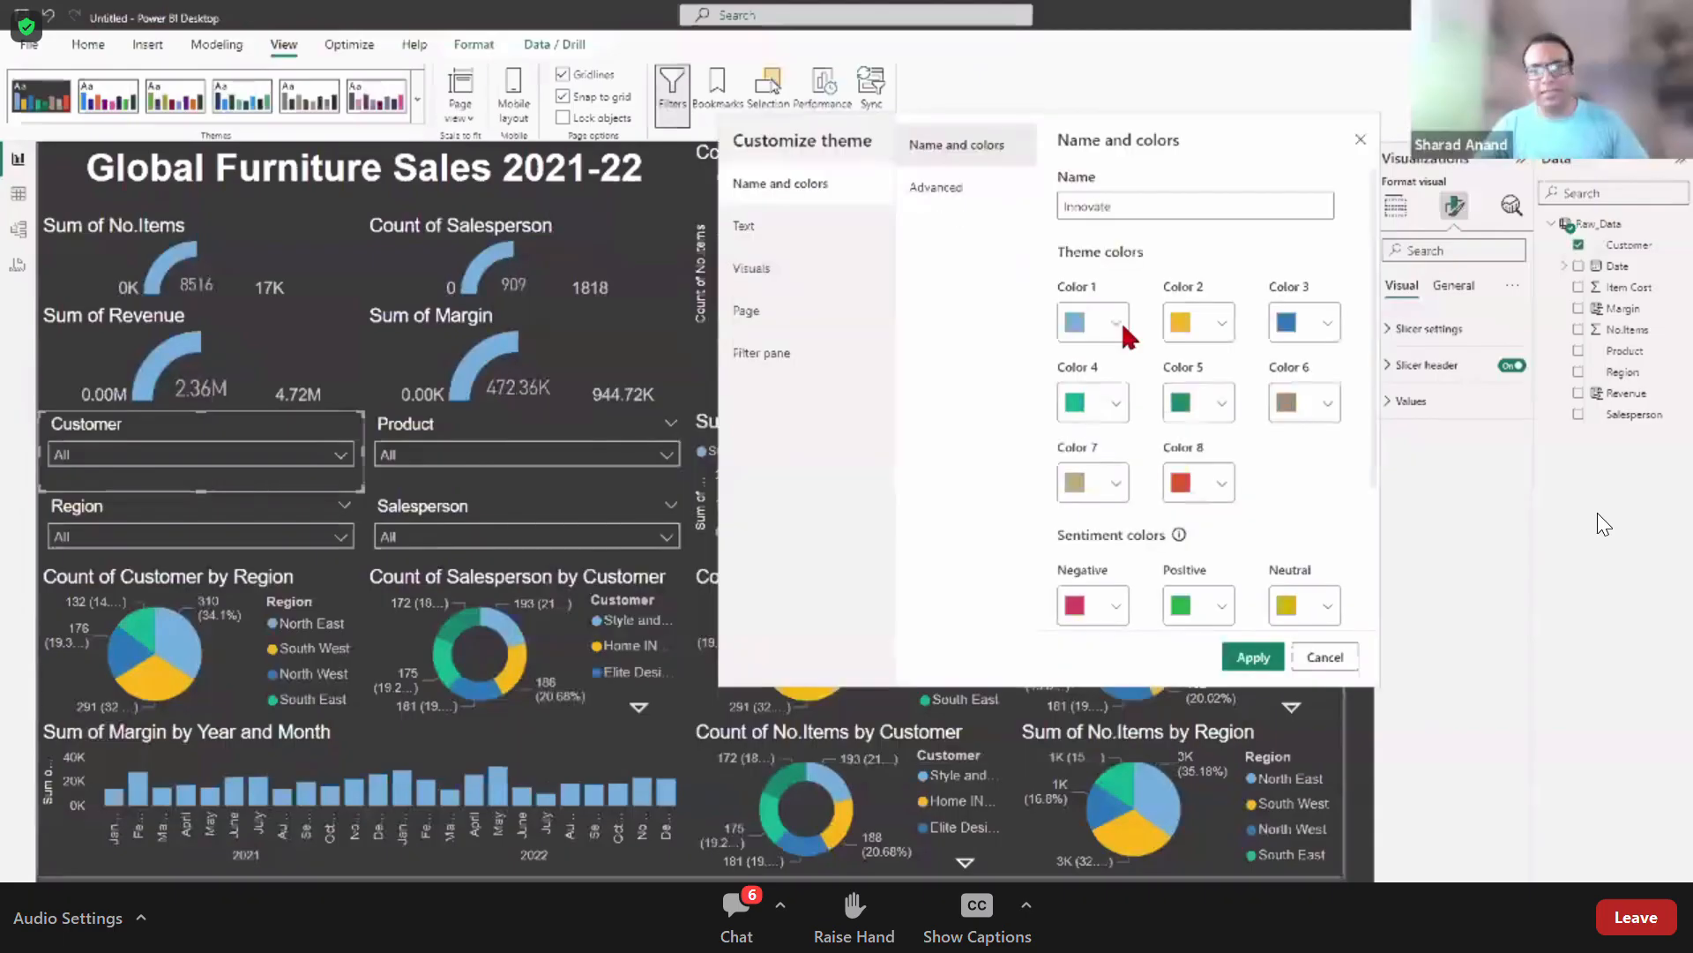
{"action": "left_click", "coordinate": [1116, 323]}
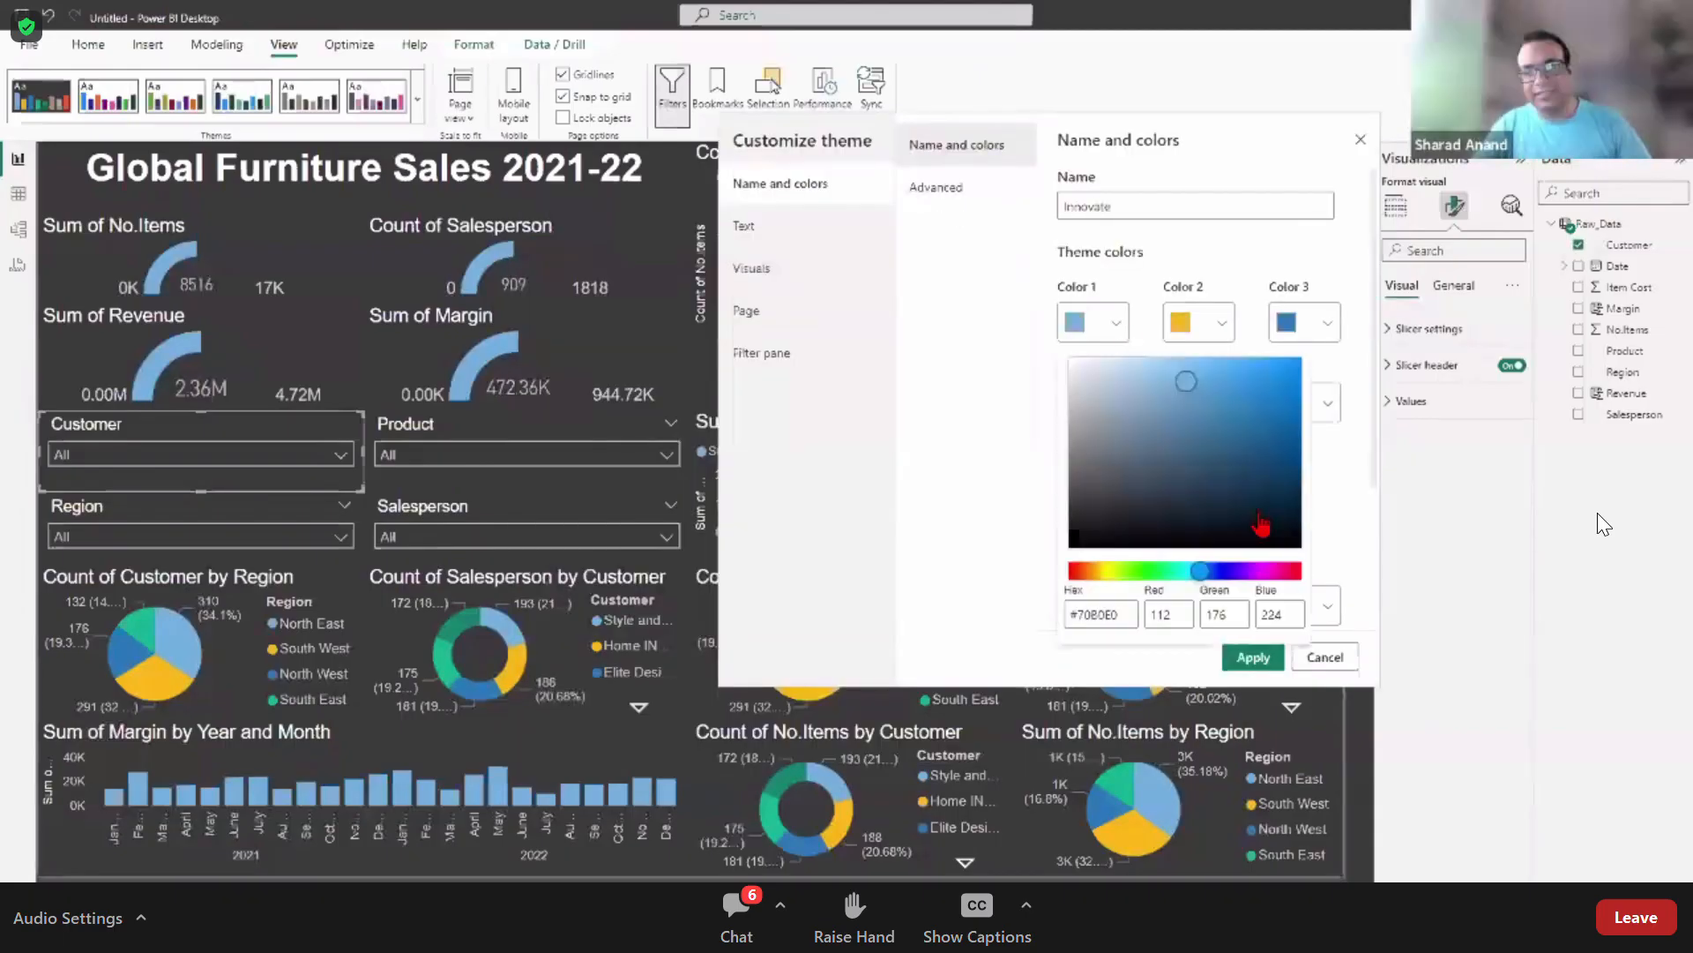
{"action": "left_click", "coordinate": [1229, 572]}
{"action": "left_click", "coordinate": [1204, 377]}
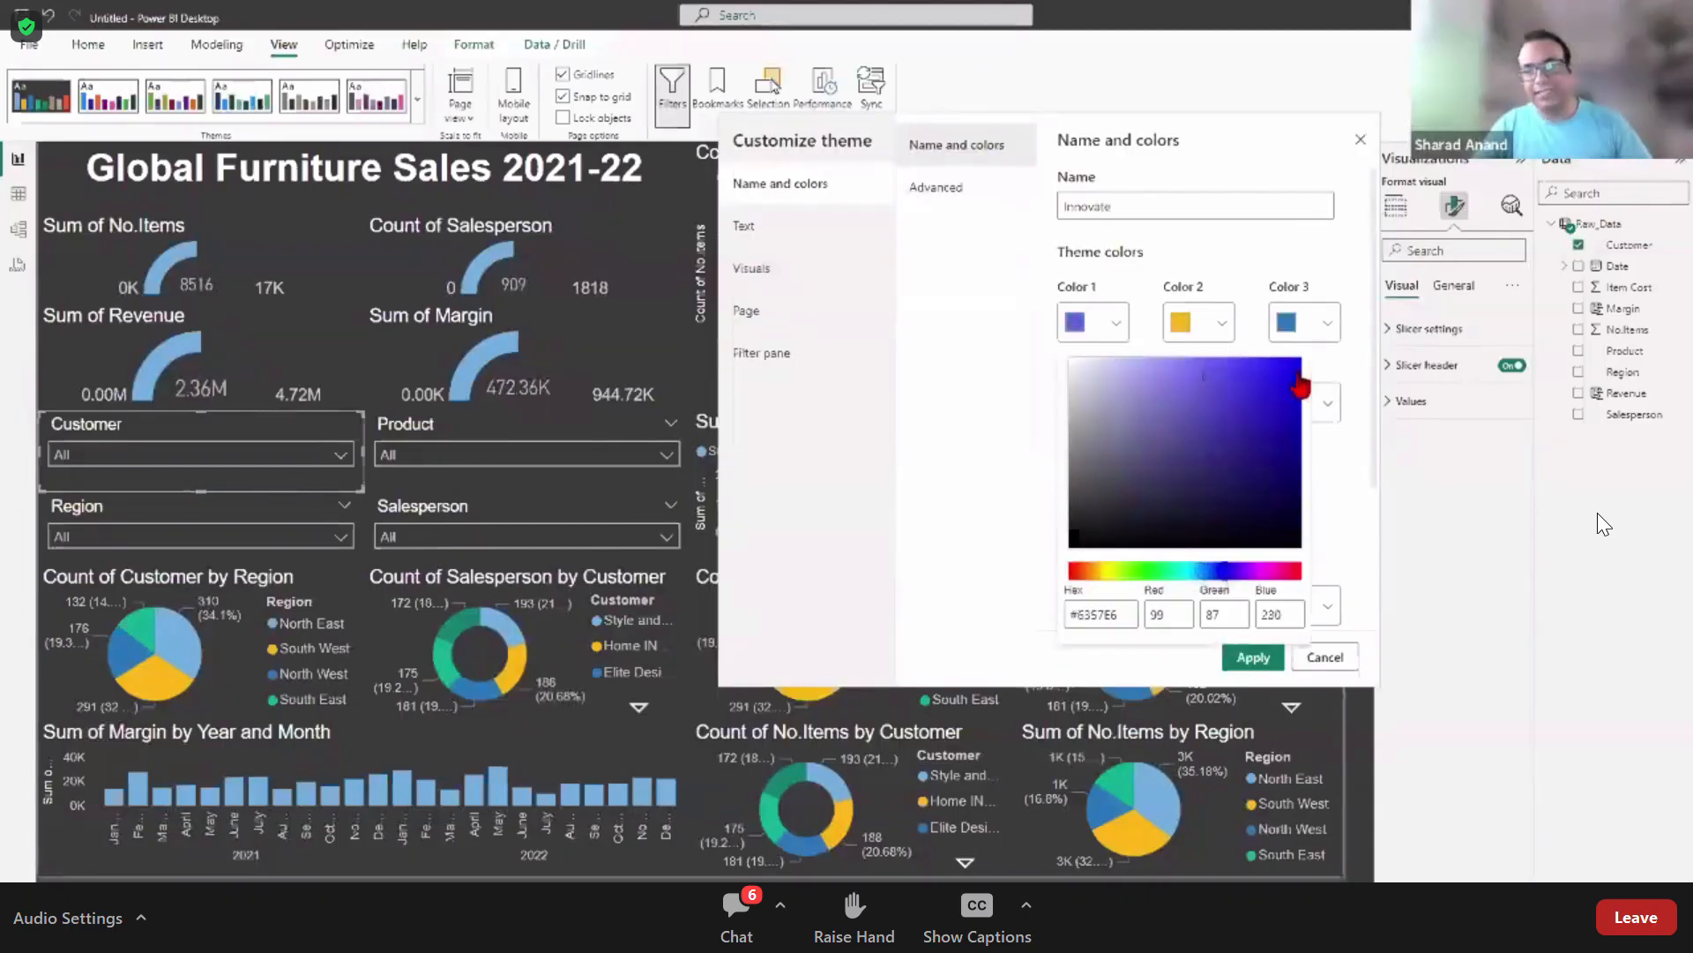
{"action": "left_click", "coordinate": [1301, 385]}
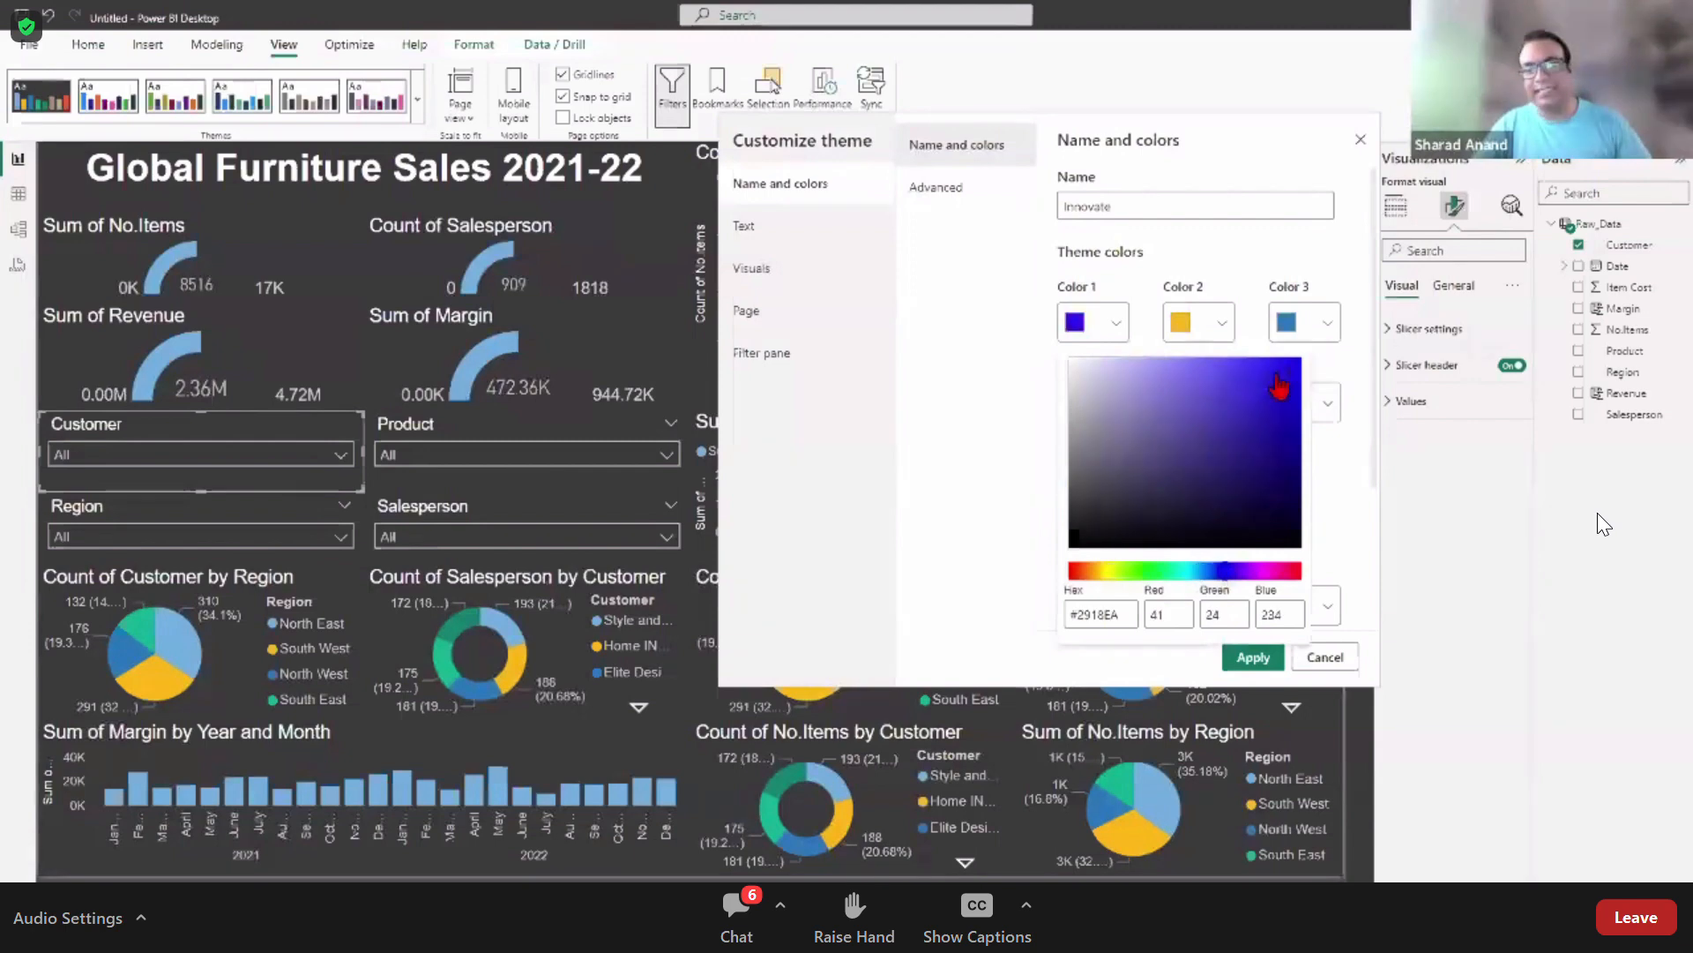
{"action": "left_click", "coordinate": [1263, 660]}
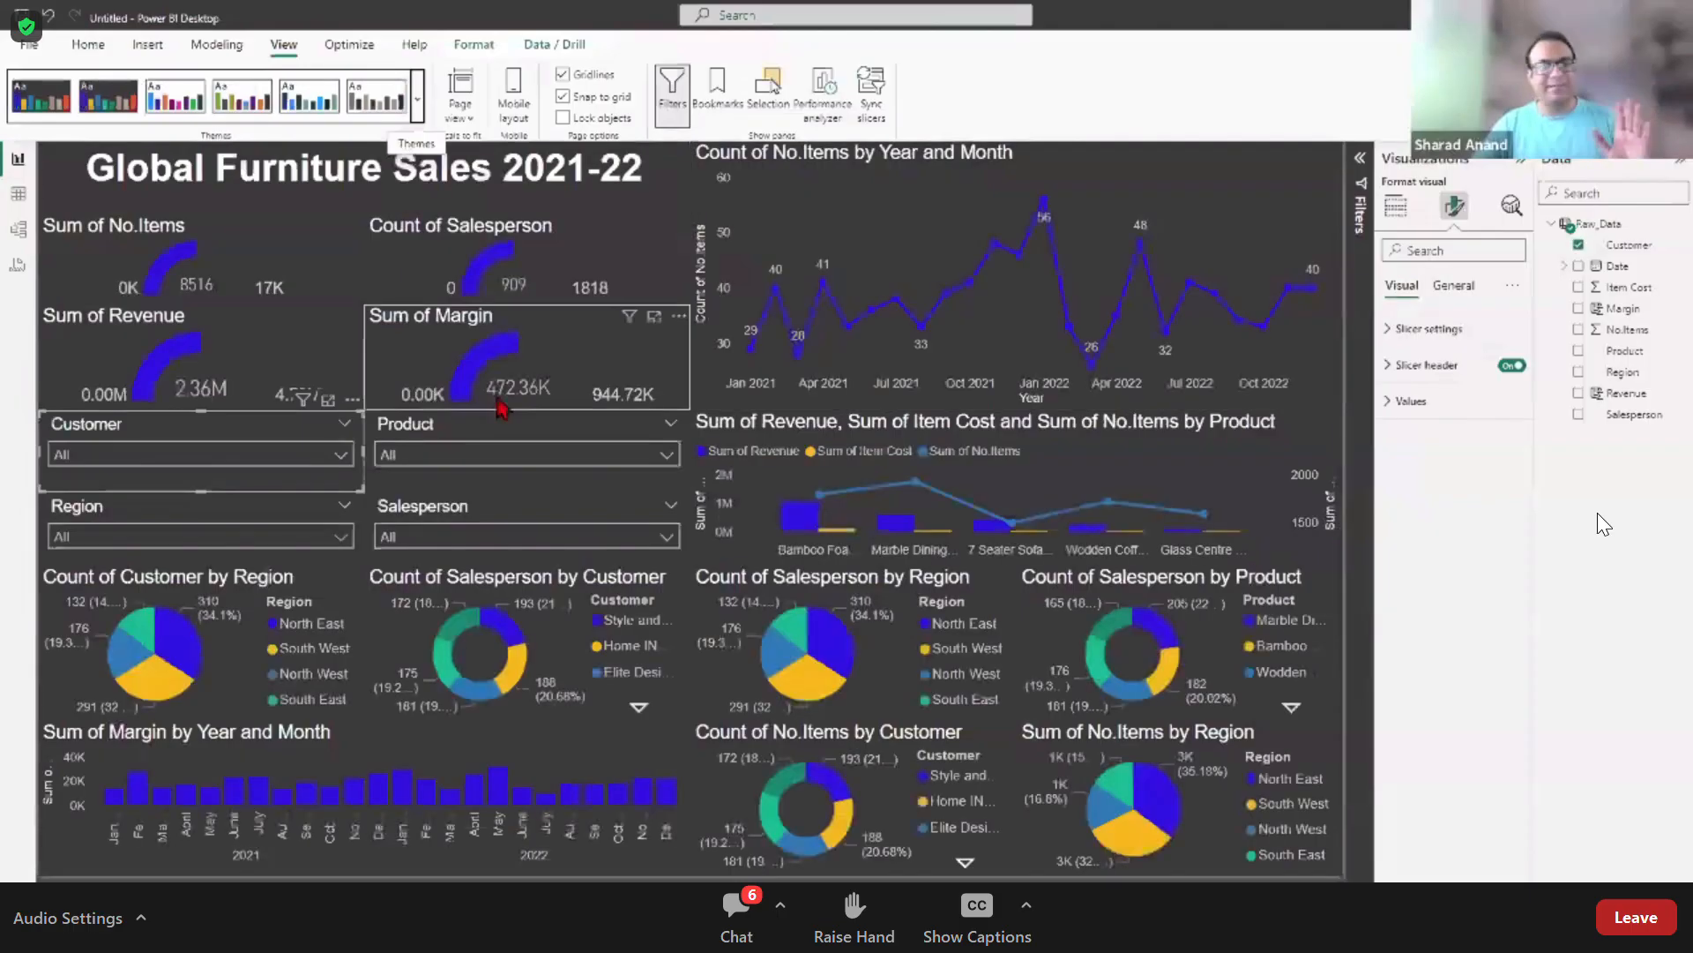
{"action": "left_click", "coordinate": [50, 17]}
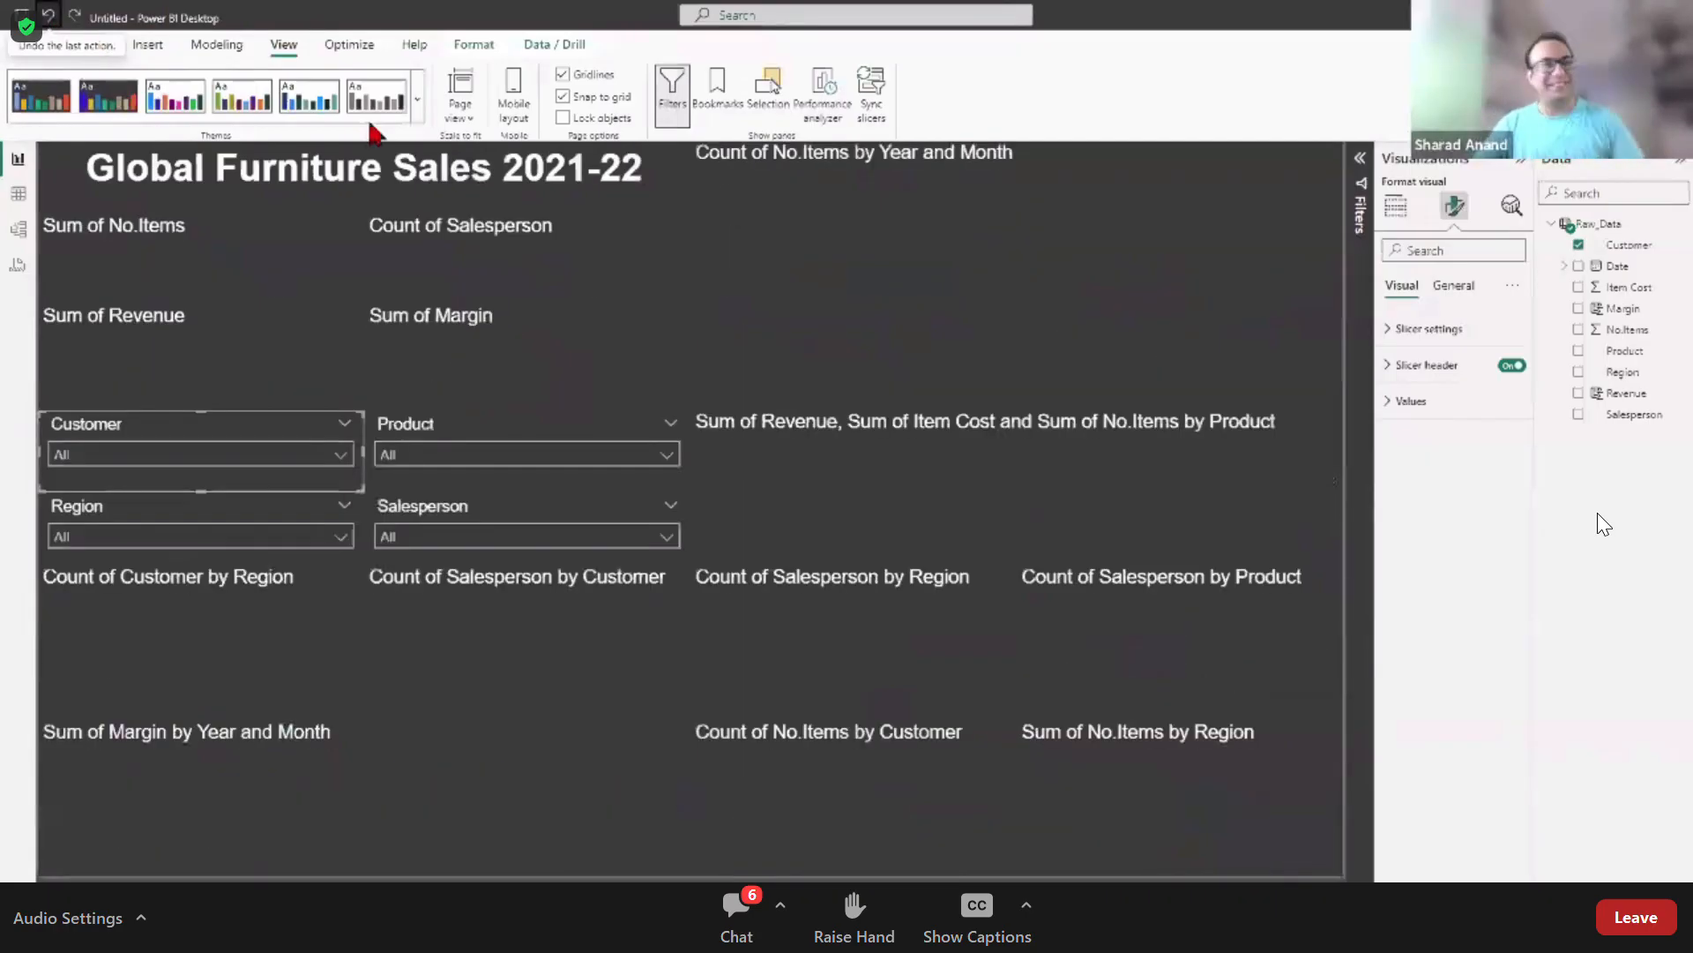
Step: Customize the current theme to turn on visual borders in white (#FFFFFF), and apply it to the report
{"action": "left_click", "coordinate": [422, 109]}
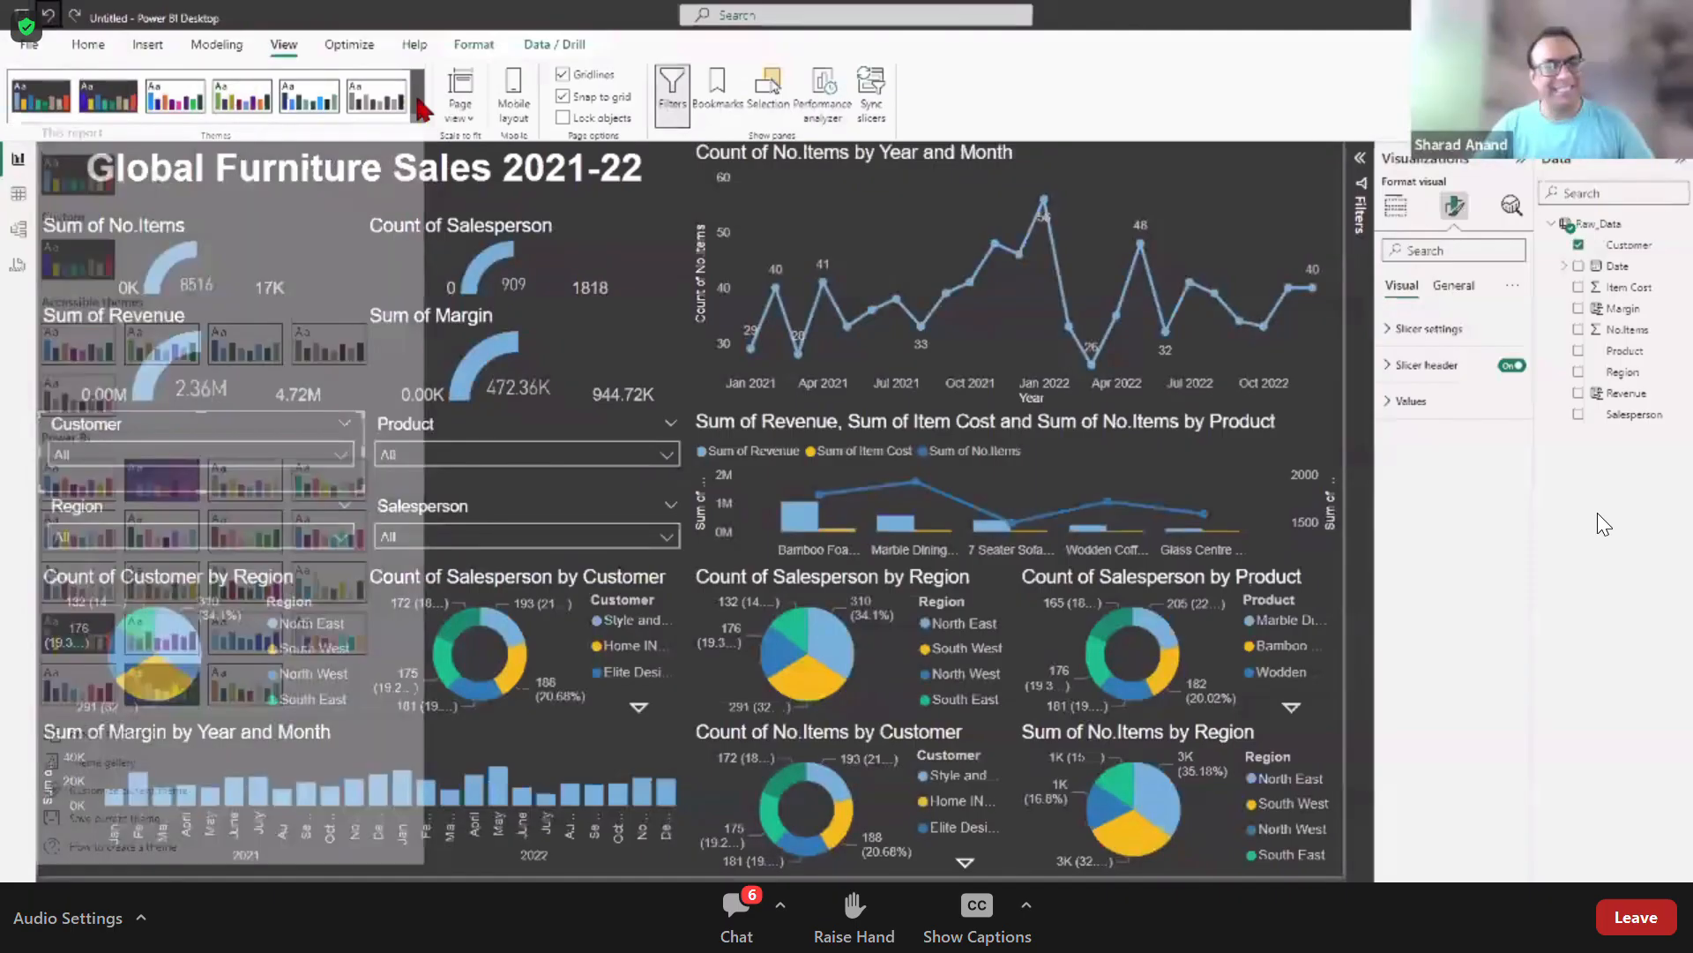
{"action": "left_click", "coordinate": [155, 792]}
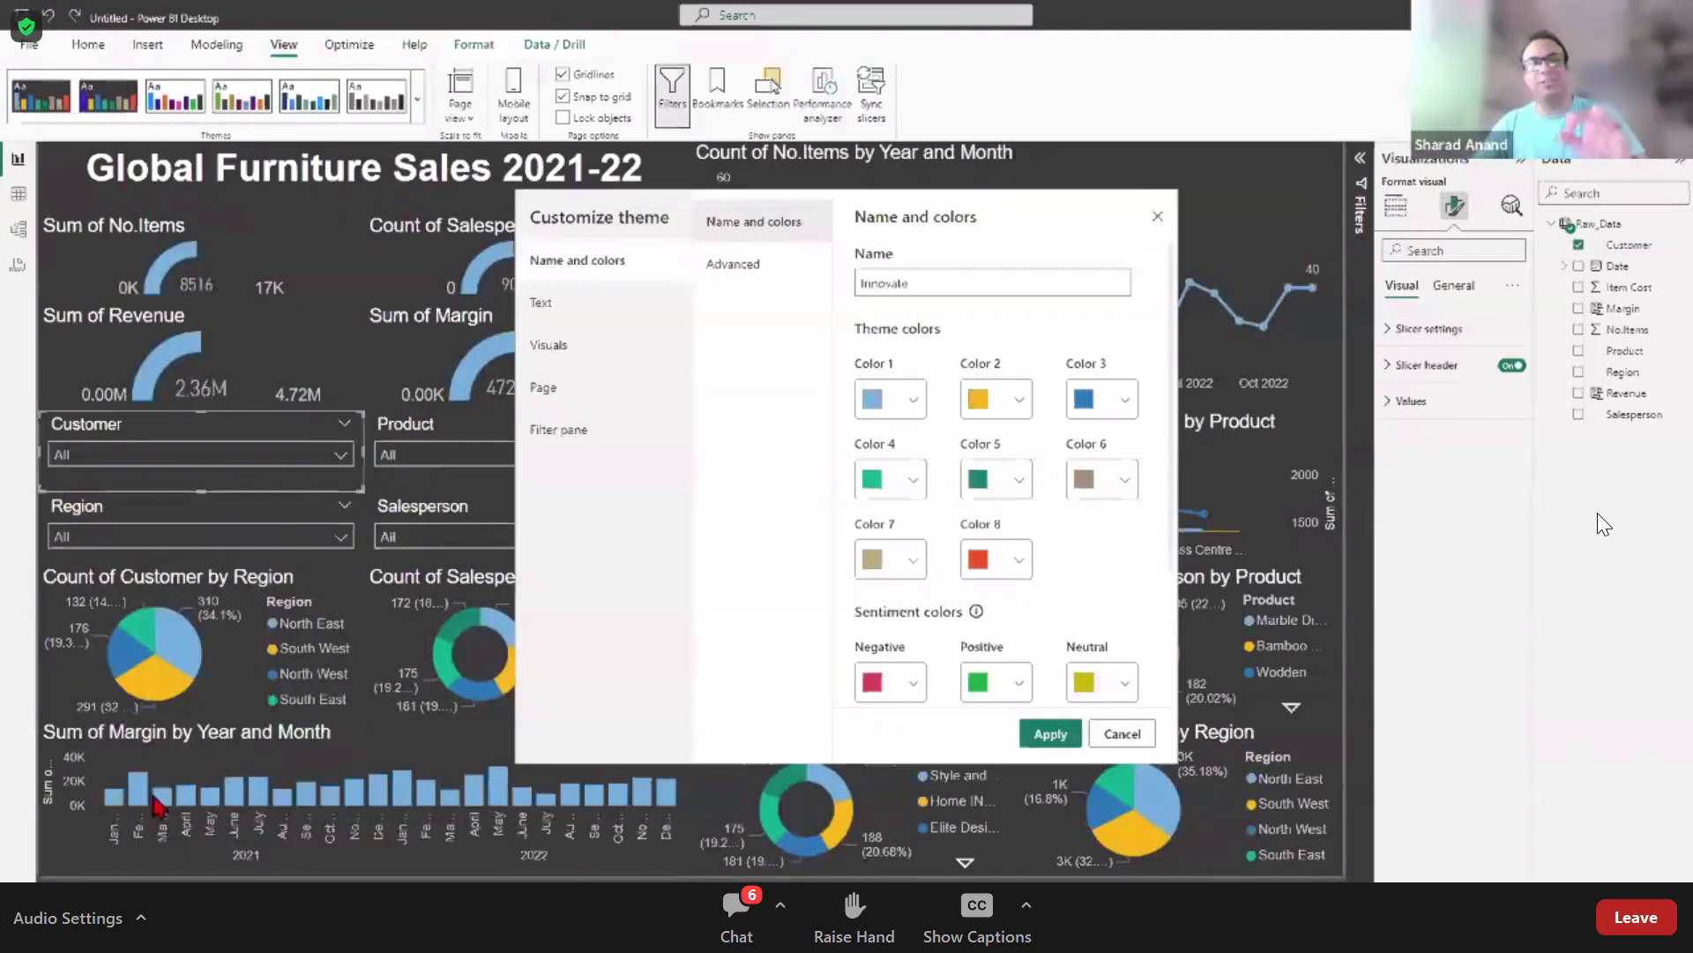
{"action": "left_click", "coordinate": [593, 323]}
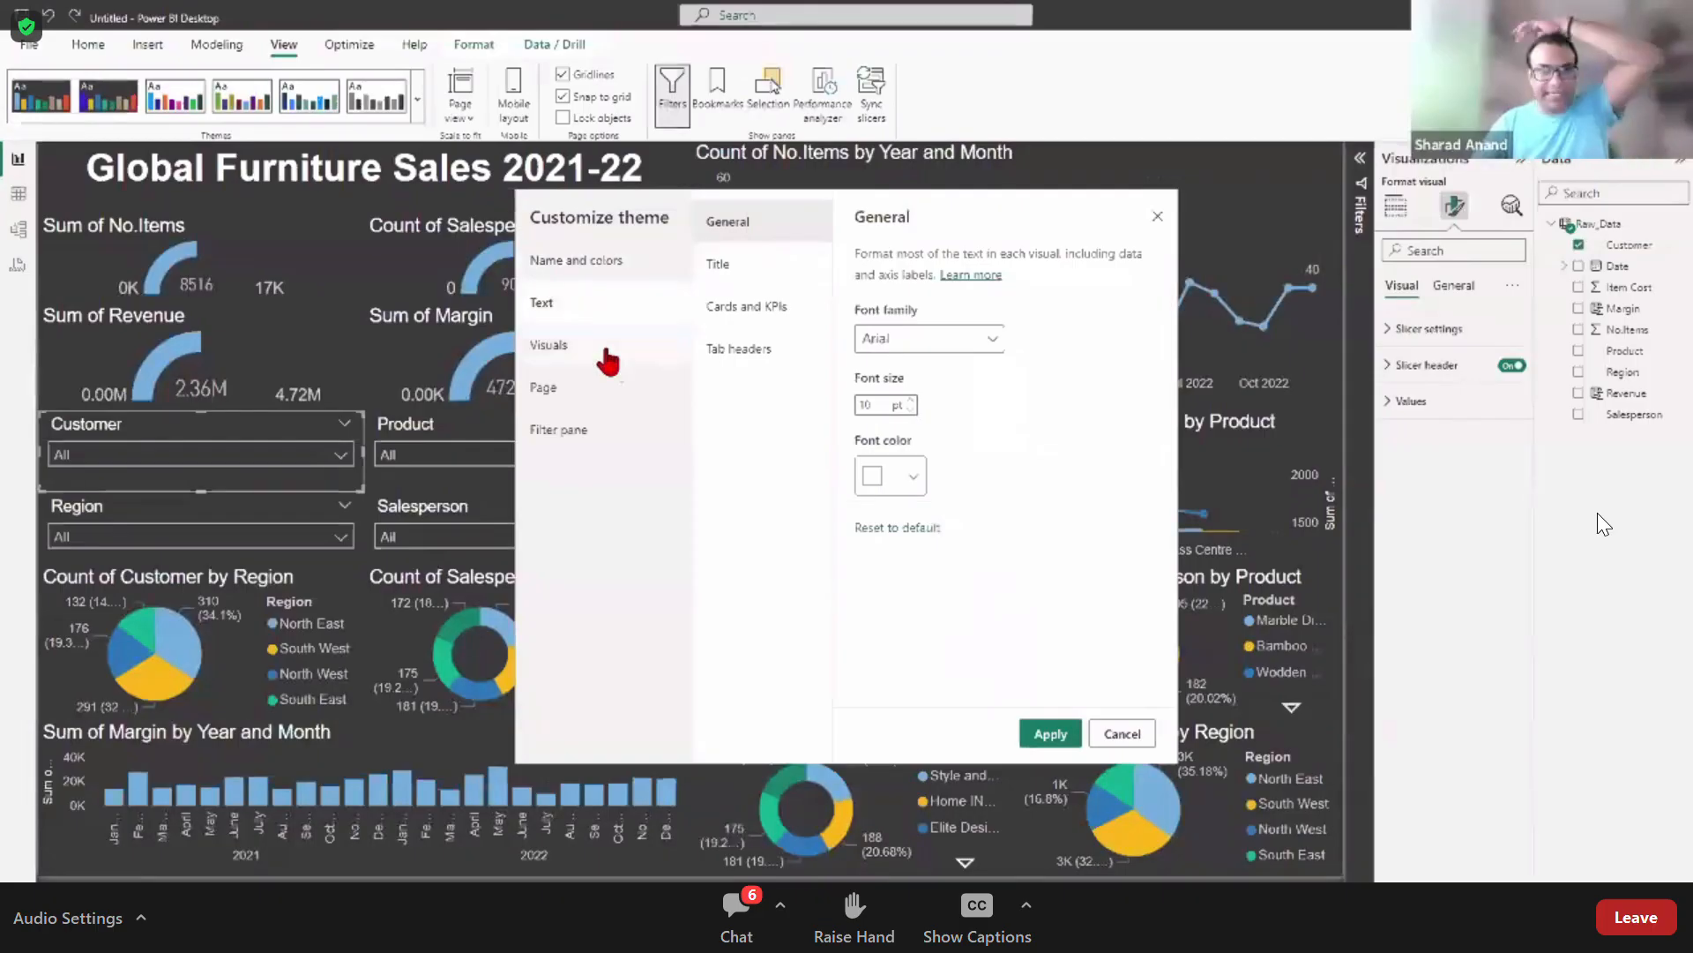
{"action": "left_click", "coordinate": [605, 356]}
{"action": "left_click", "coordinate": [750, 266]}
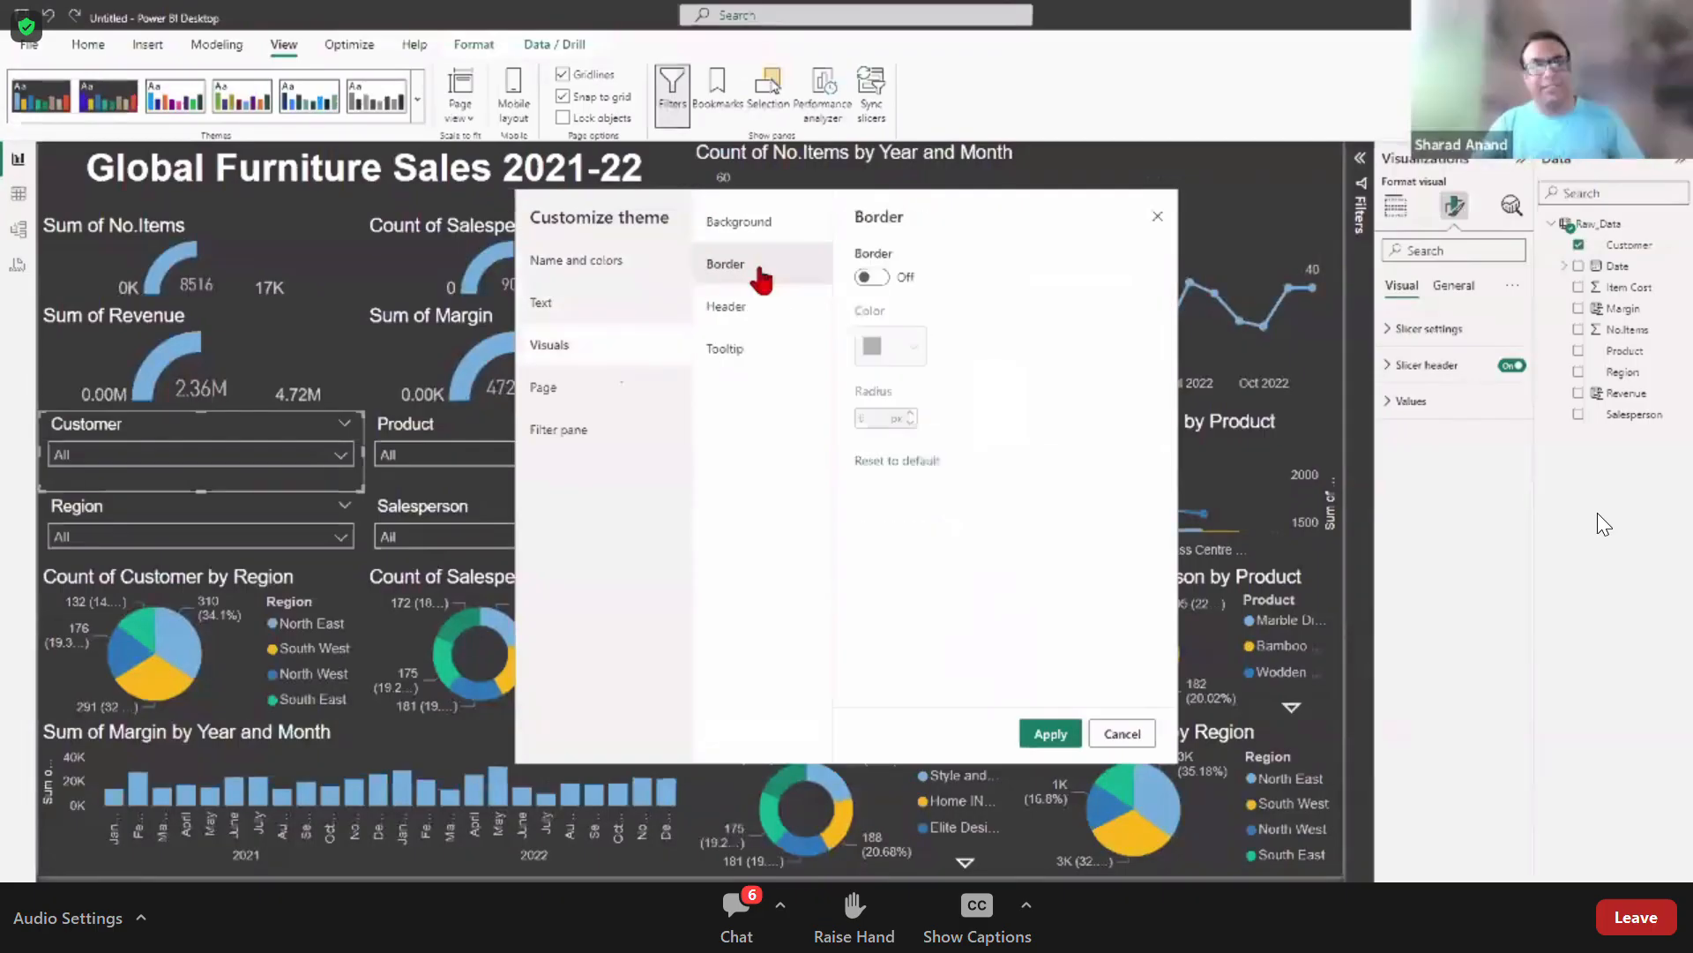
{"action": "left_click", "coordinate": [873, 278]}
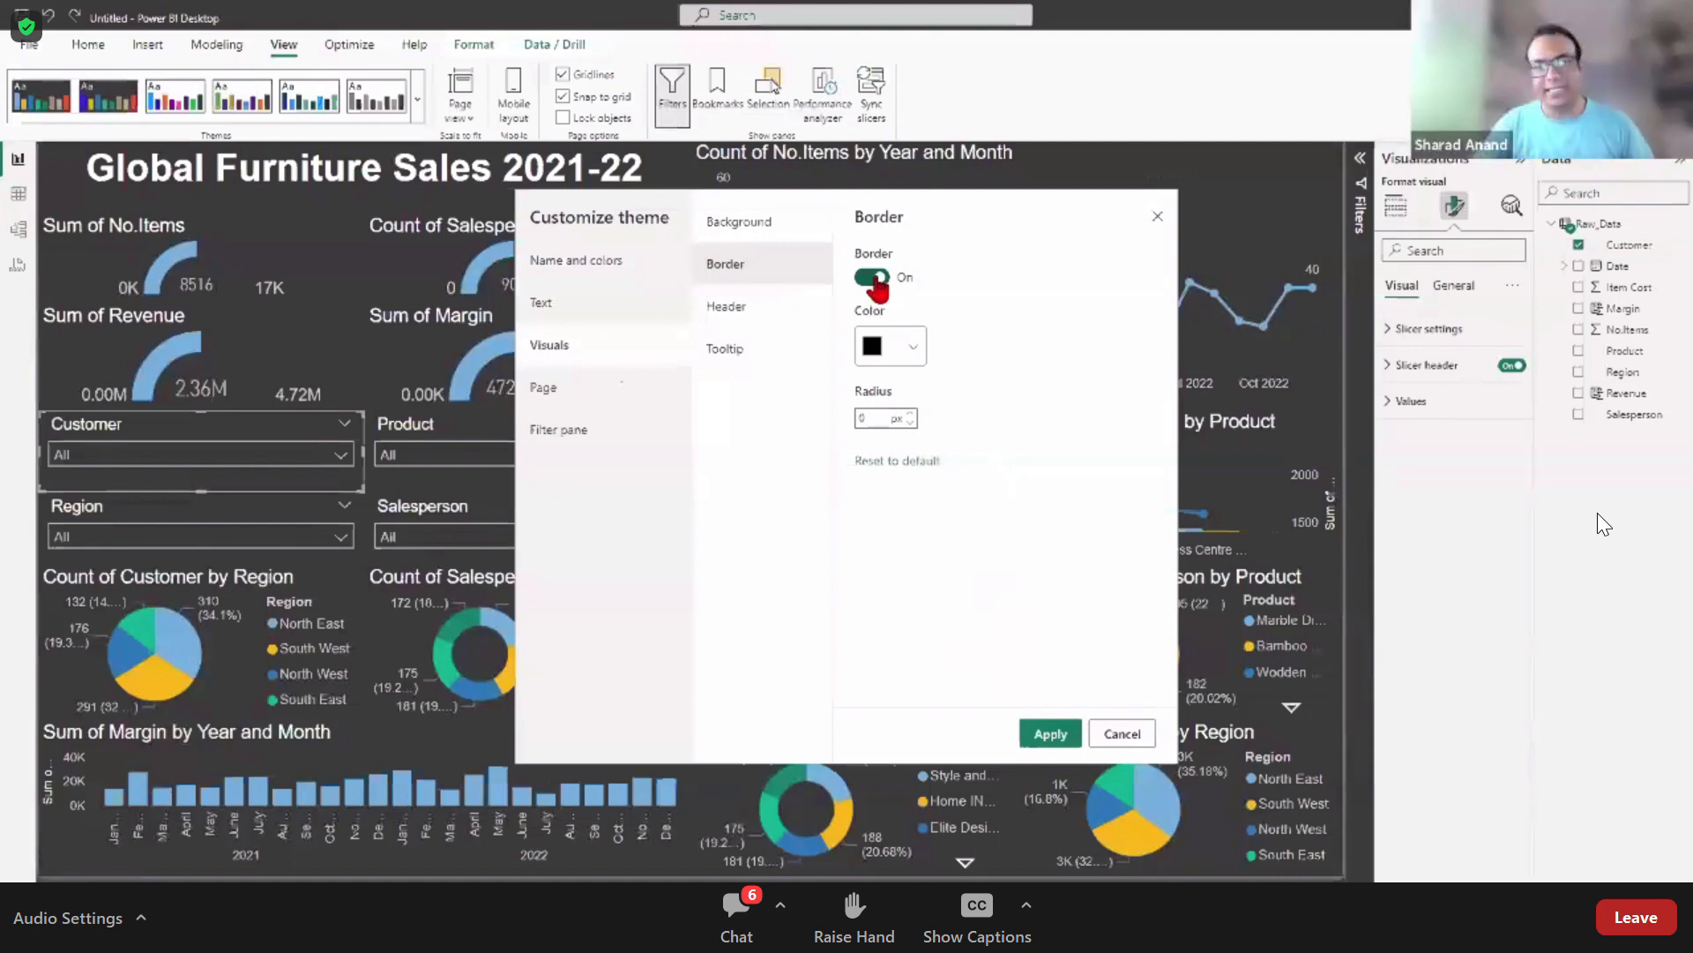
{"action": "left_click", "coordinate": [899, 348]}
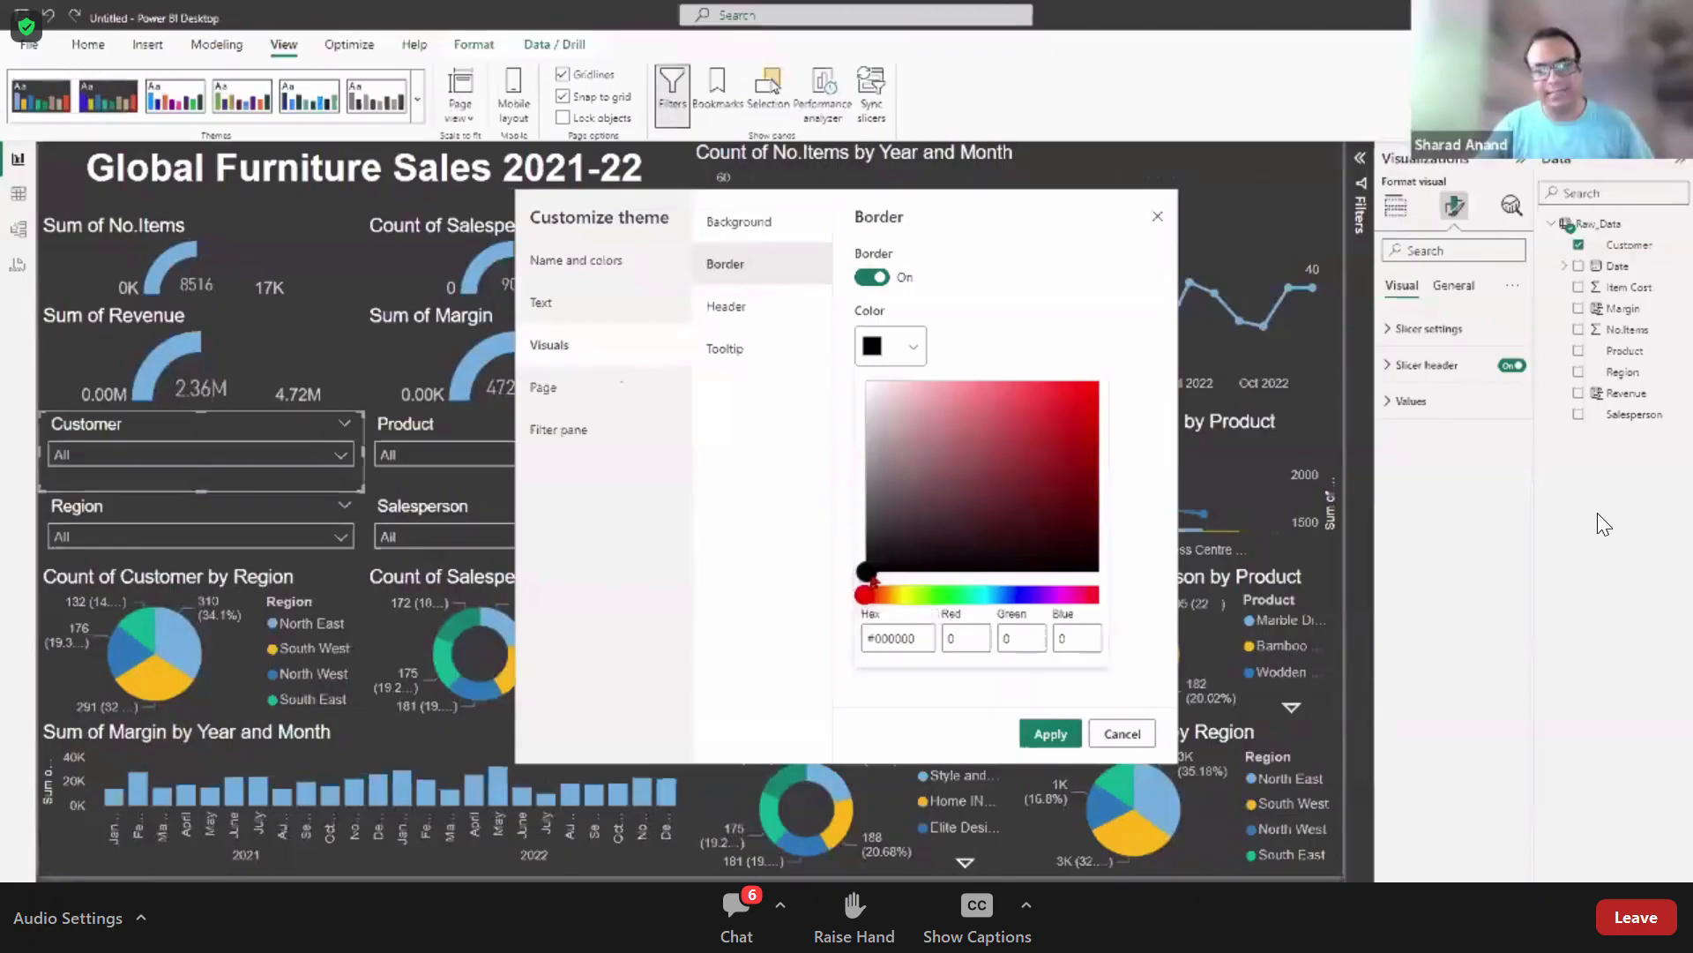
{"action": "left_click", "coordinate": [867, 572]}
{"action": "left_click_drag", "start_coordinate": [867, 573], "coordinate": [867, 382]}
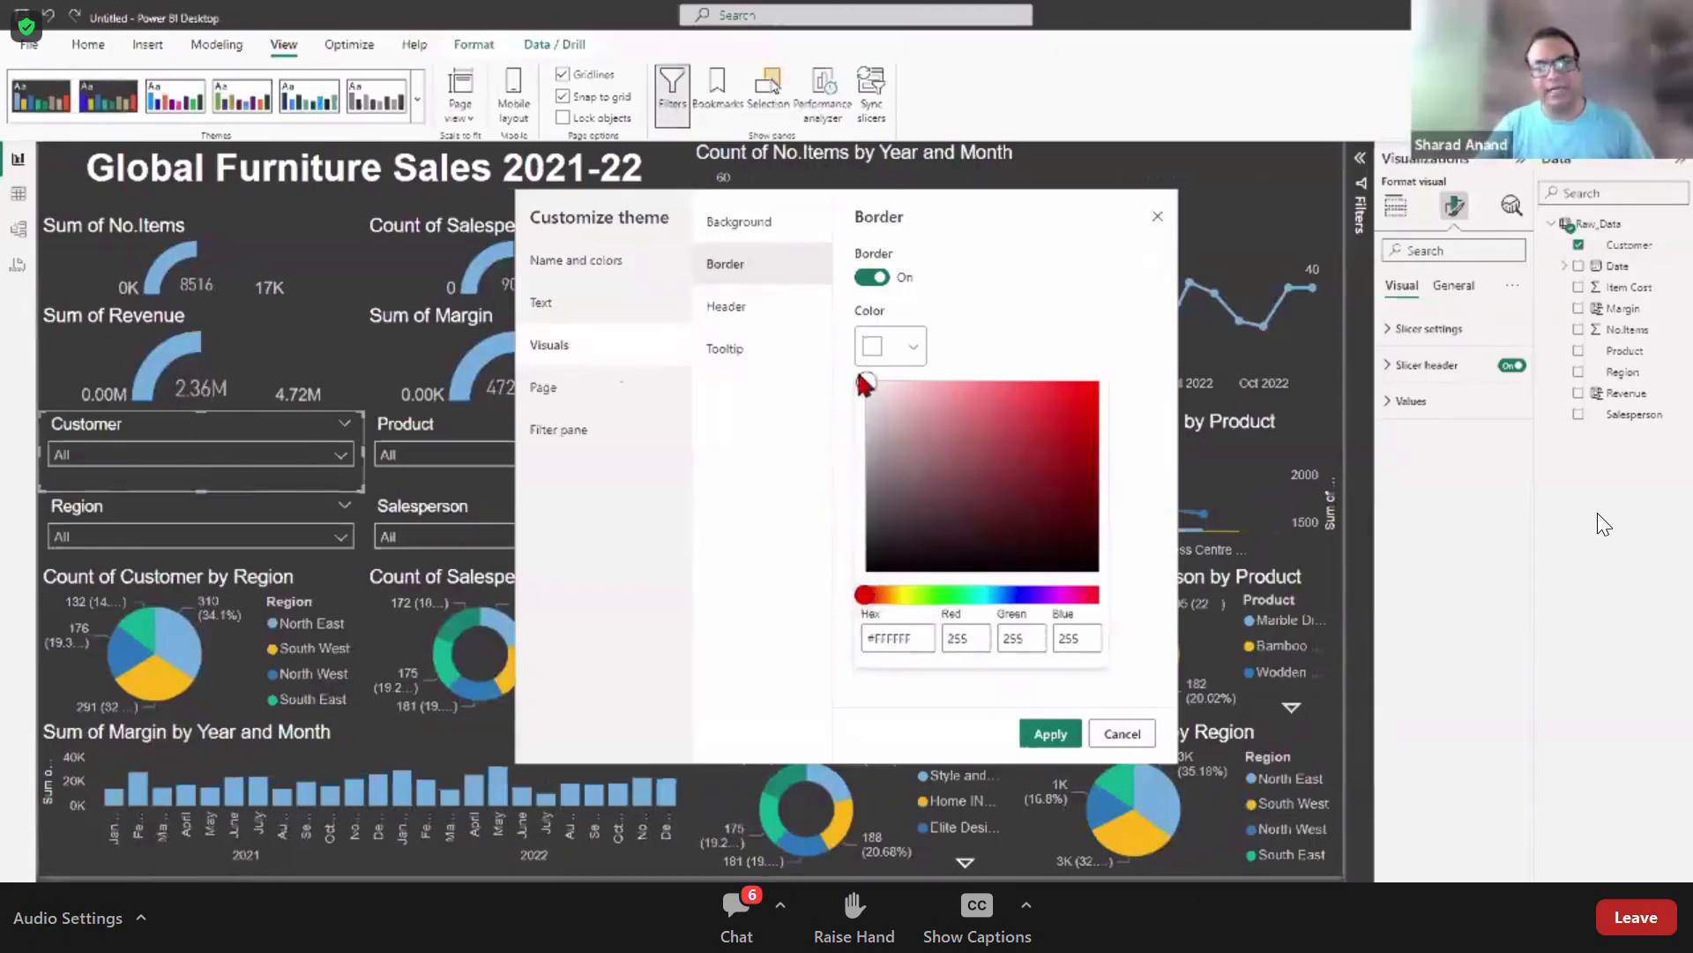
{"action": "left_click", "coordinate": [1055, 745]}
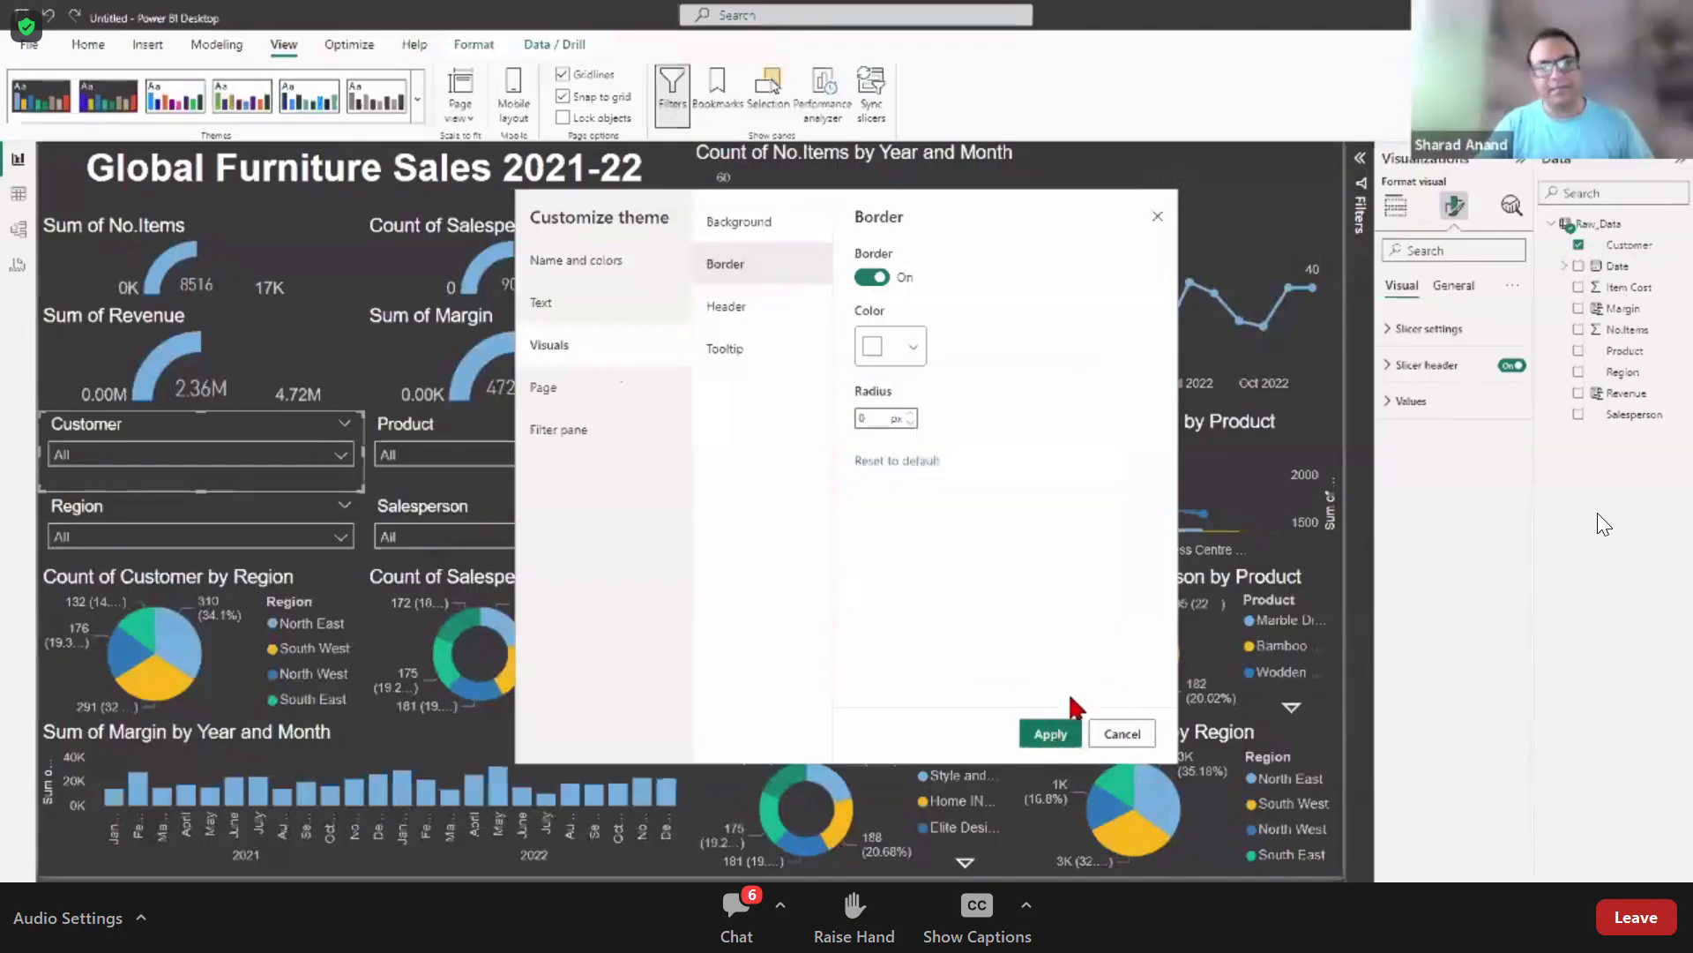
{"action": "left_click", "coordinate": [1056, 743]}
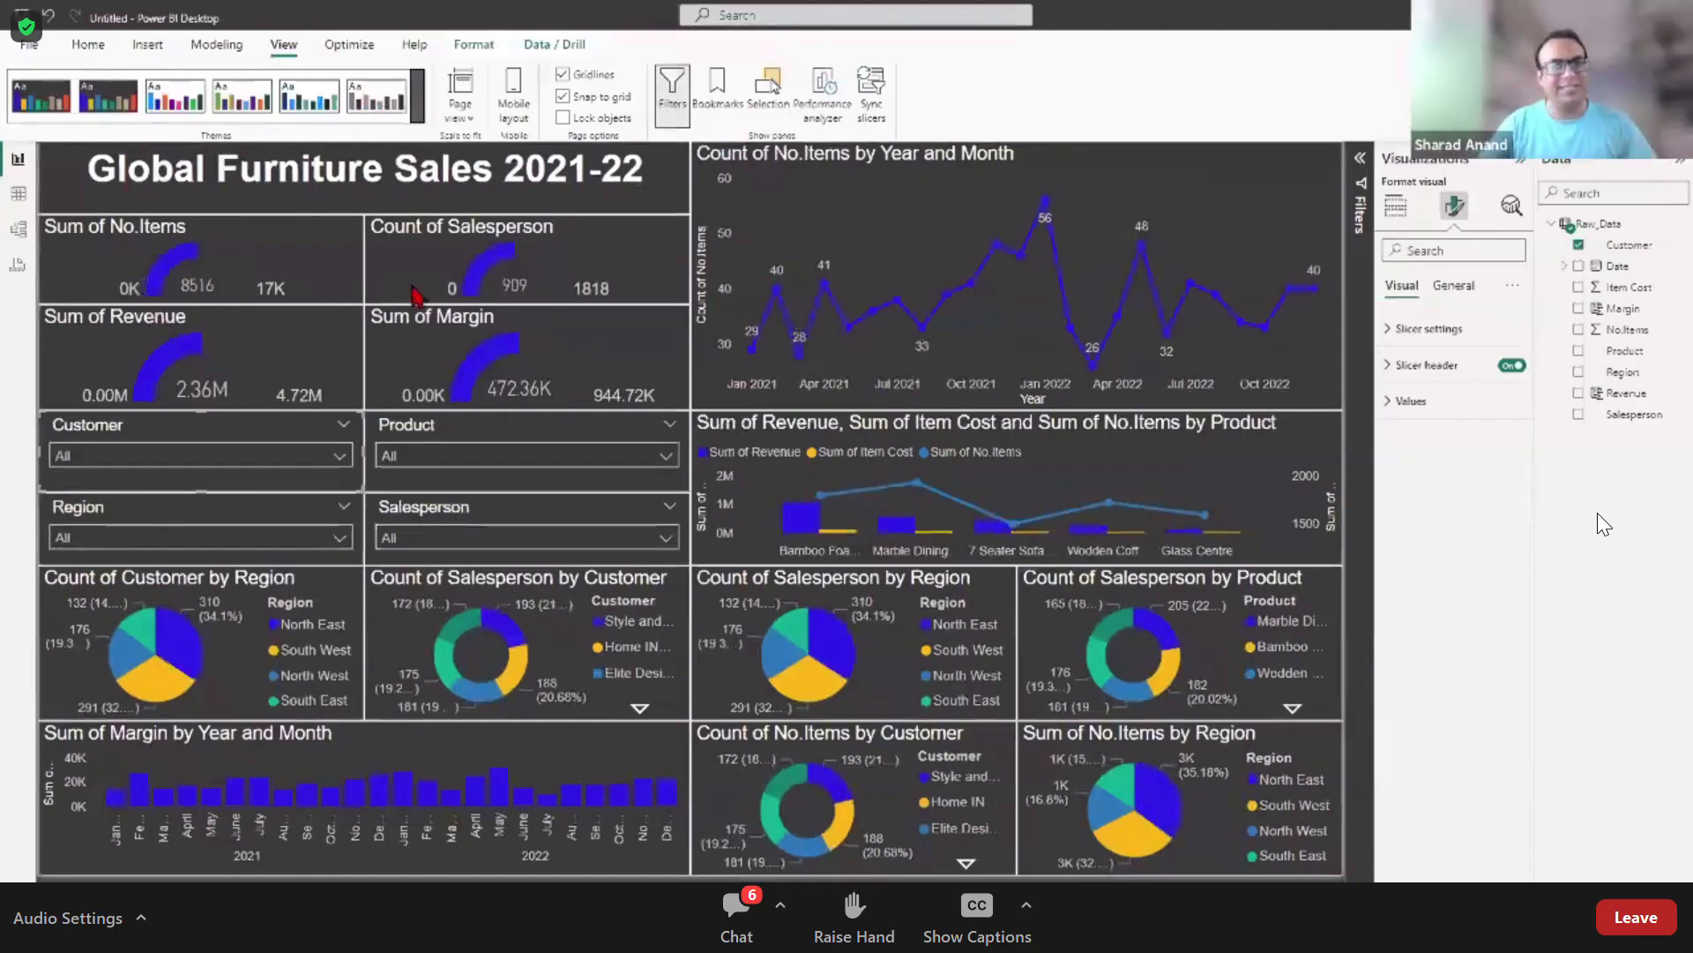
Step: Undo the switch to the deep blue theme colors so that the light blue Innovate colors with white borders are restored
{"action": "left_click", "coordinate": [418, 97]}
{"action": "left_click", "coordinate": [53, 42]}
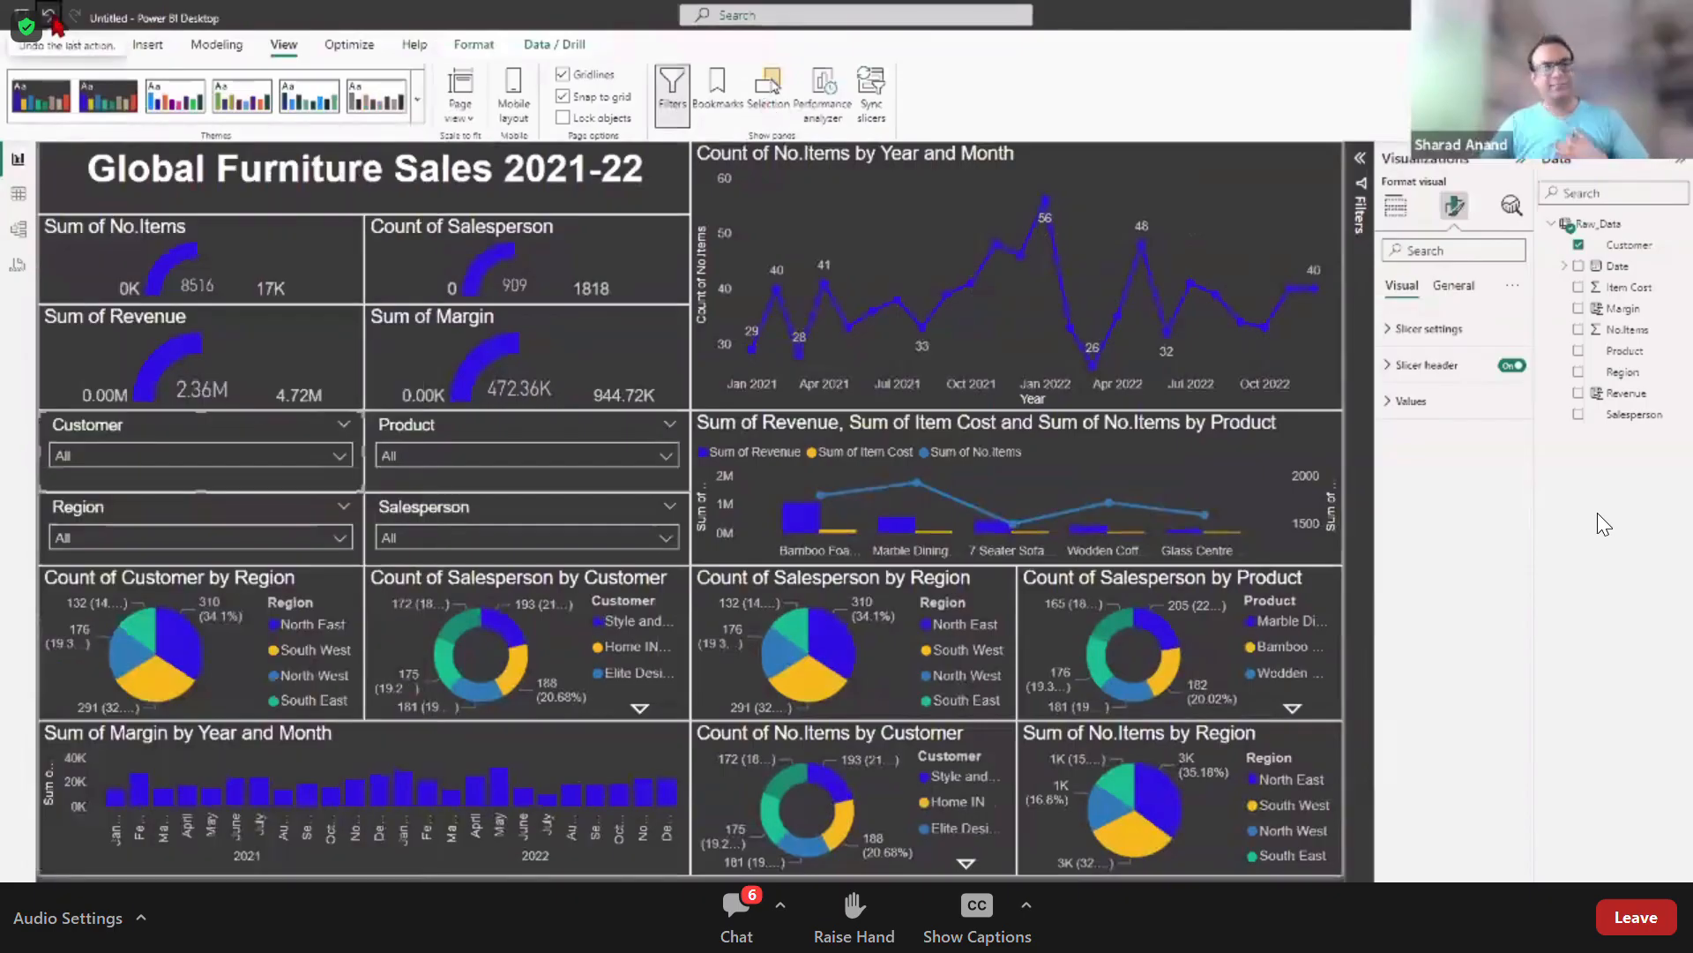
{"action": "left_click", "coordinate": [50, 16]}
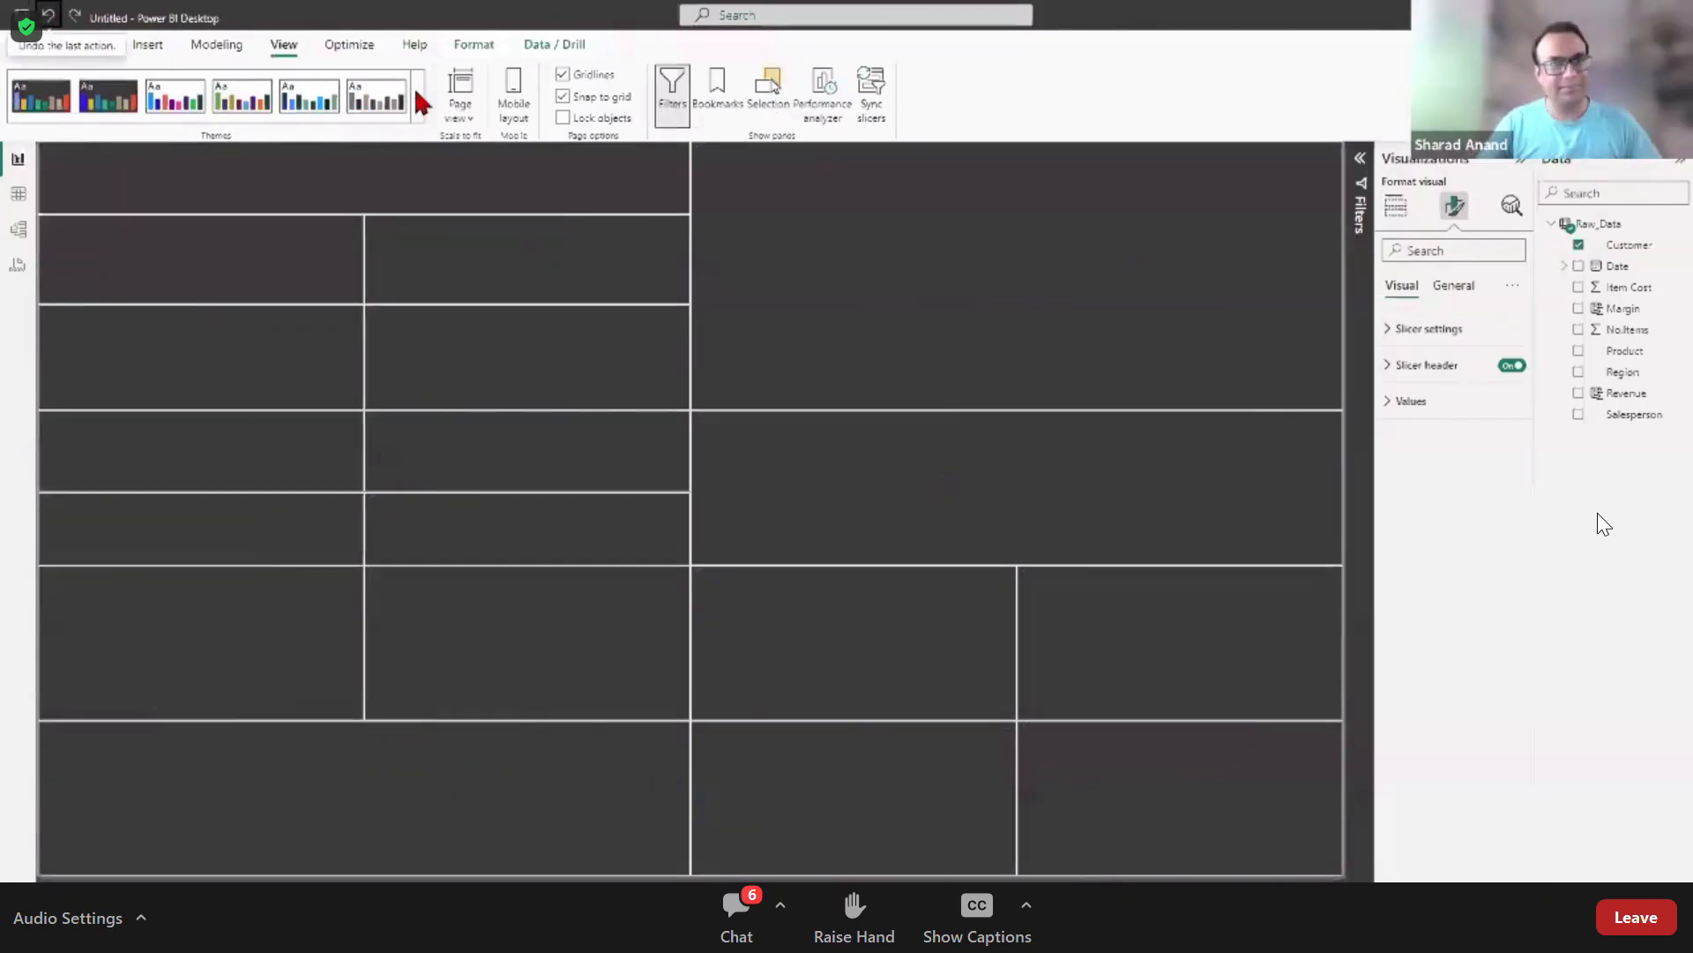
{"action": "left_click", "coordinate": [418, 94]}
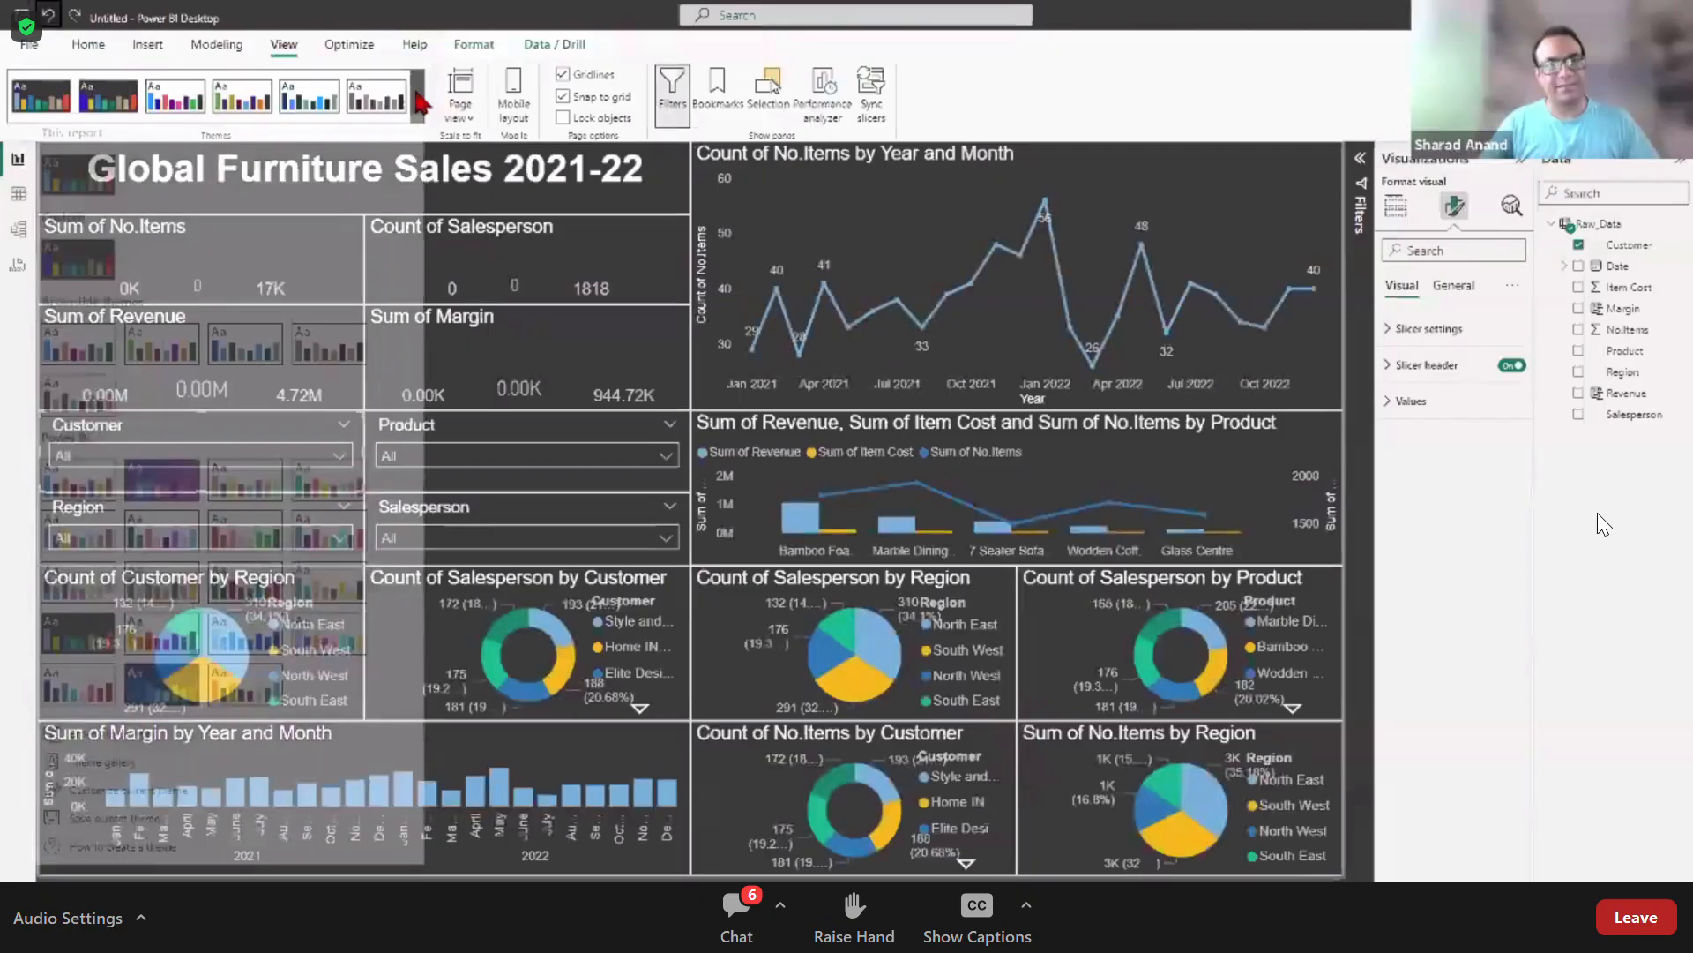
{"action": "left_click", "coordinate": [1070, 72]}
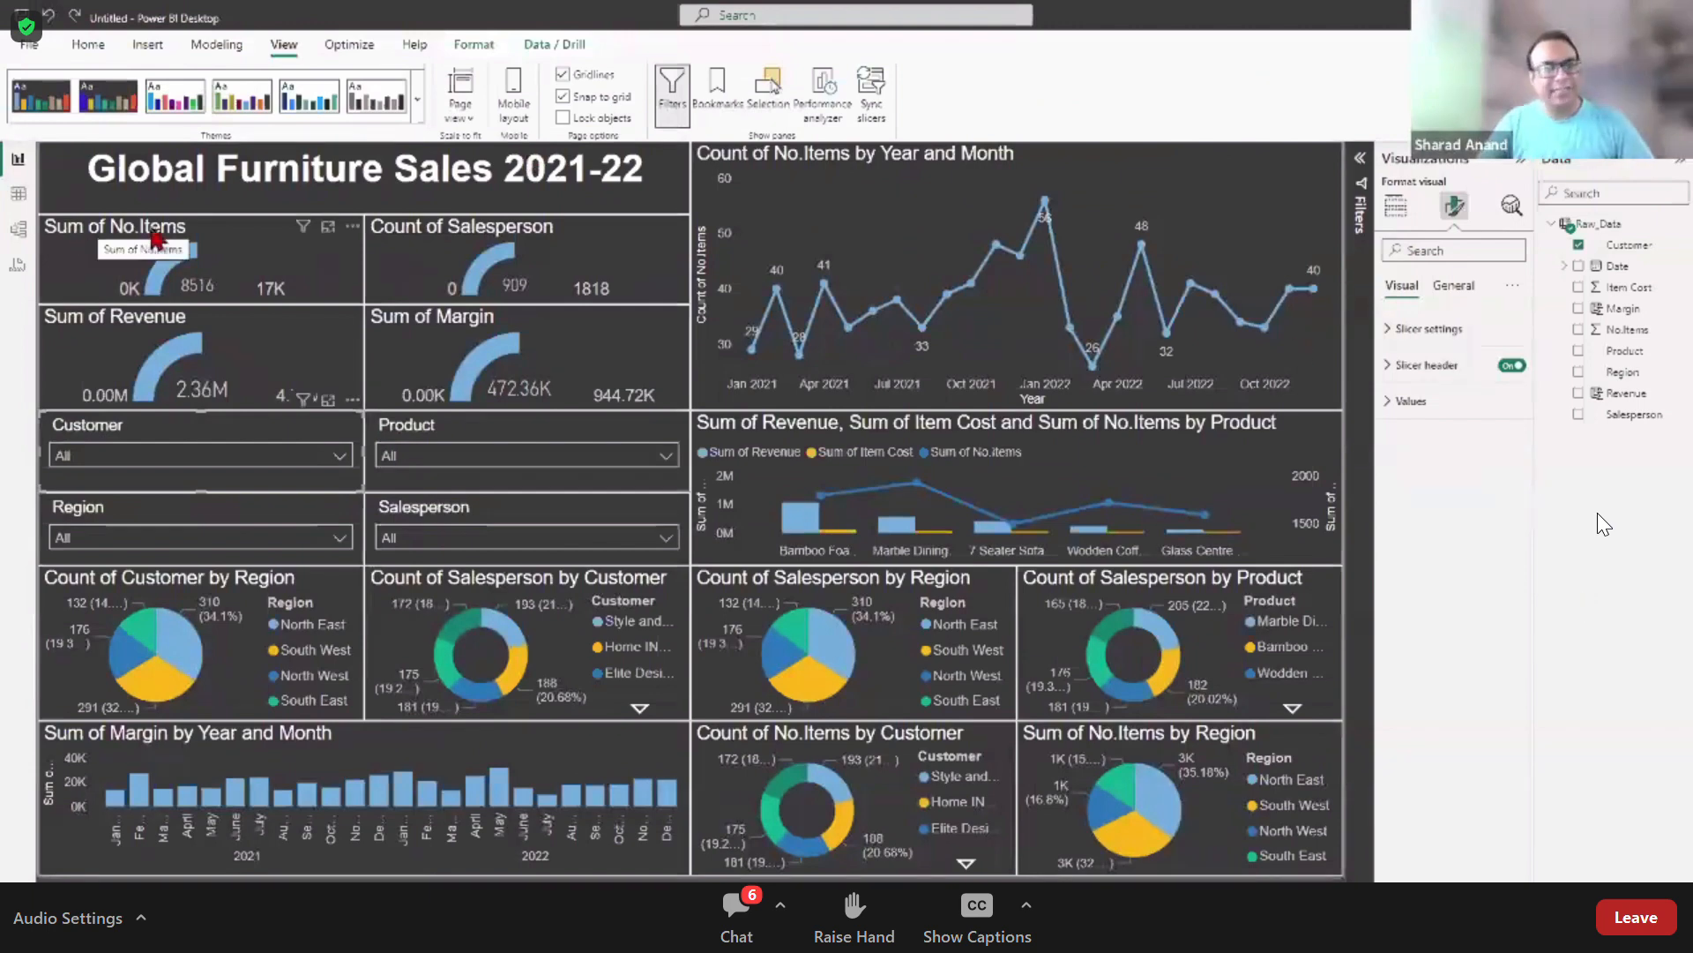
Step: Customize the current theme by setting the visual titles' font family to Segoe UI Semibold, and apply the change
{"action": "left_click", "coordinate": [419, 97]}
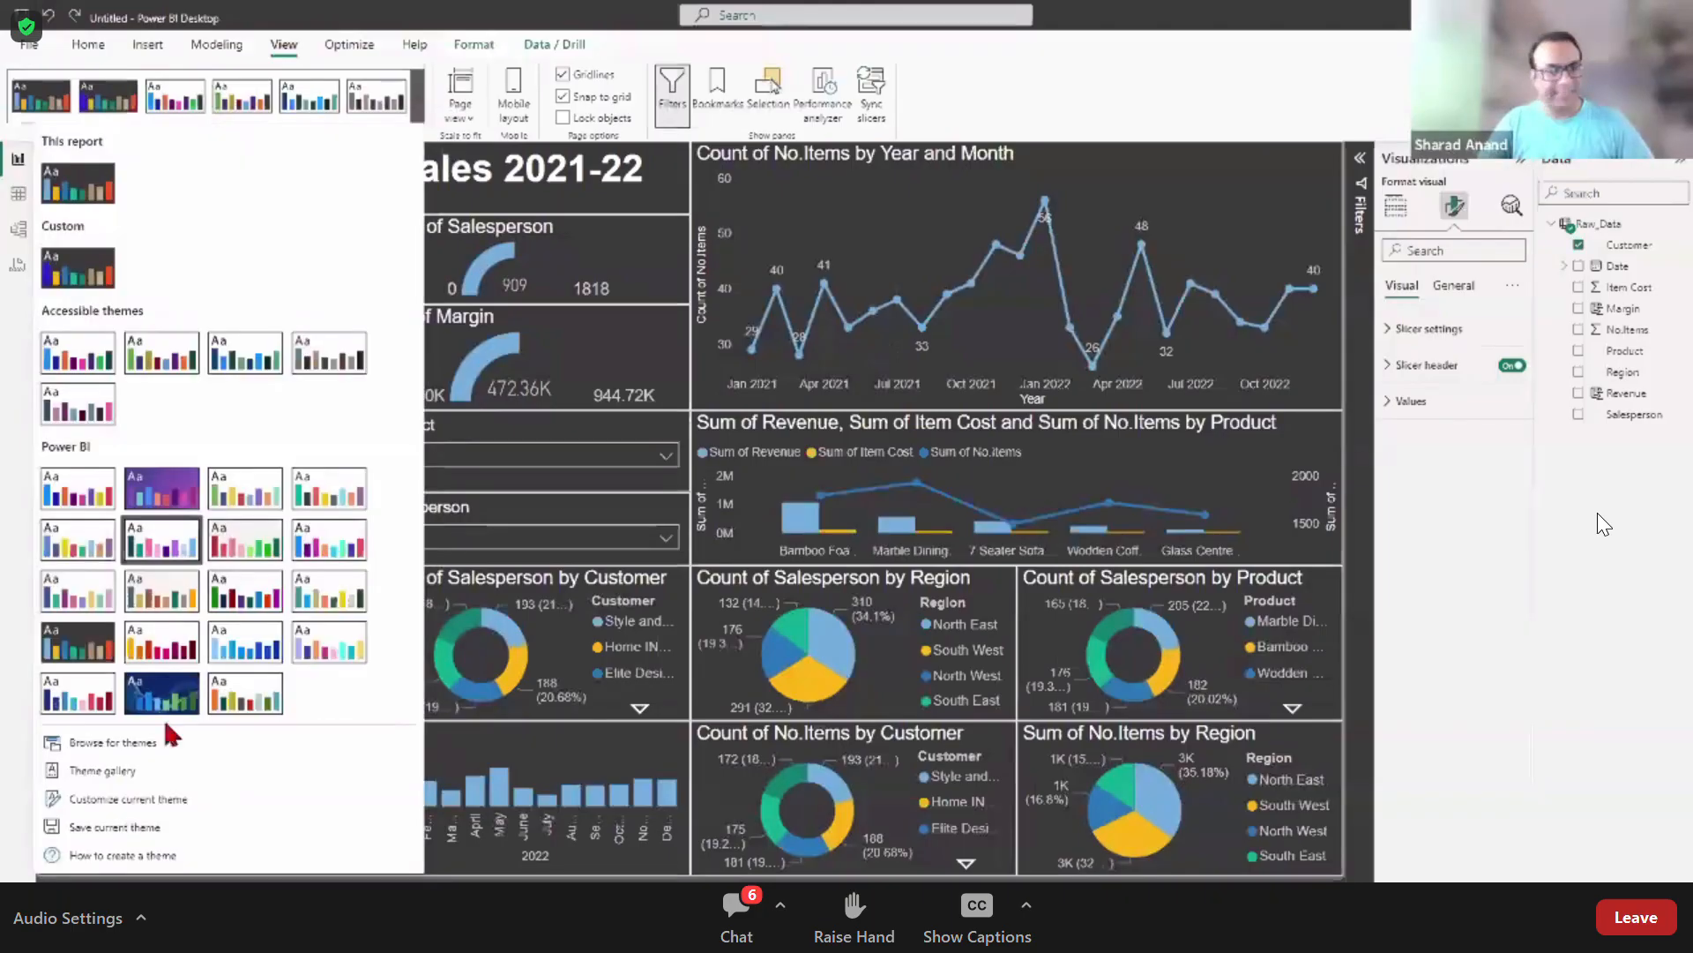
{"action": "left_click", "coordinate": [168, 801]}
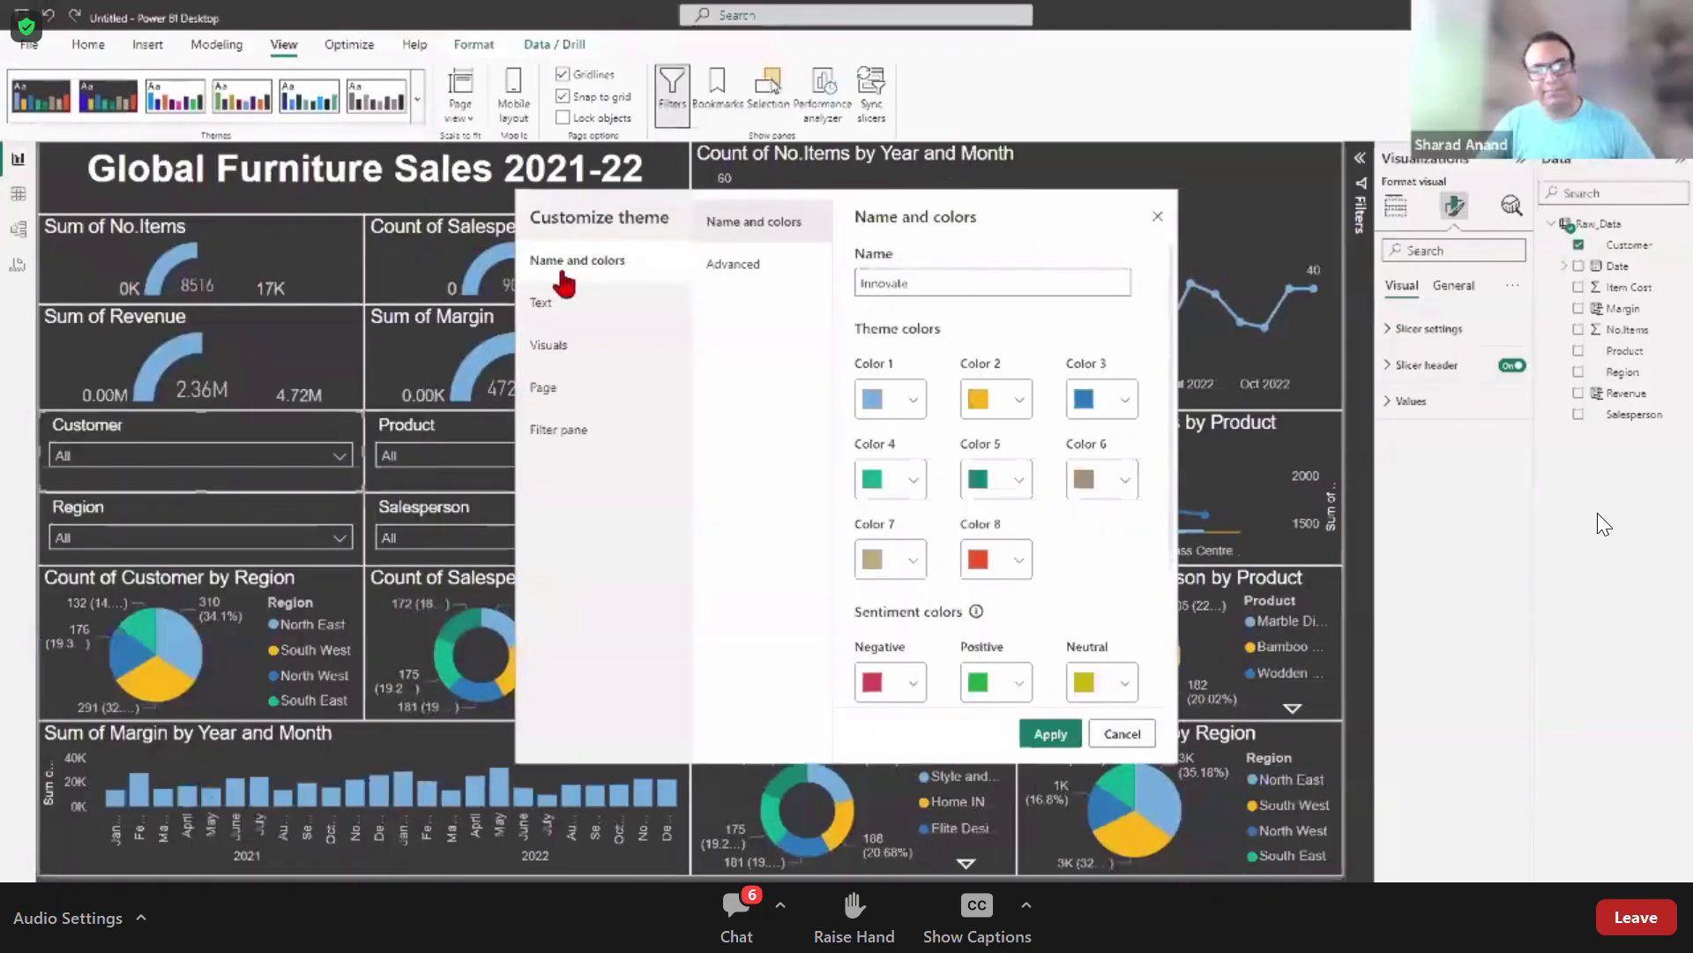
{"action": "left_click", "coordinate": [582, 353]}
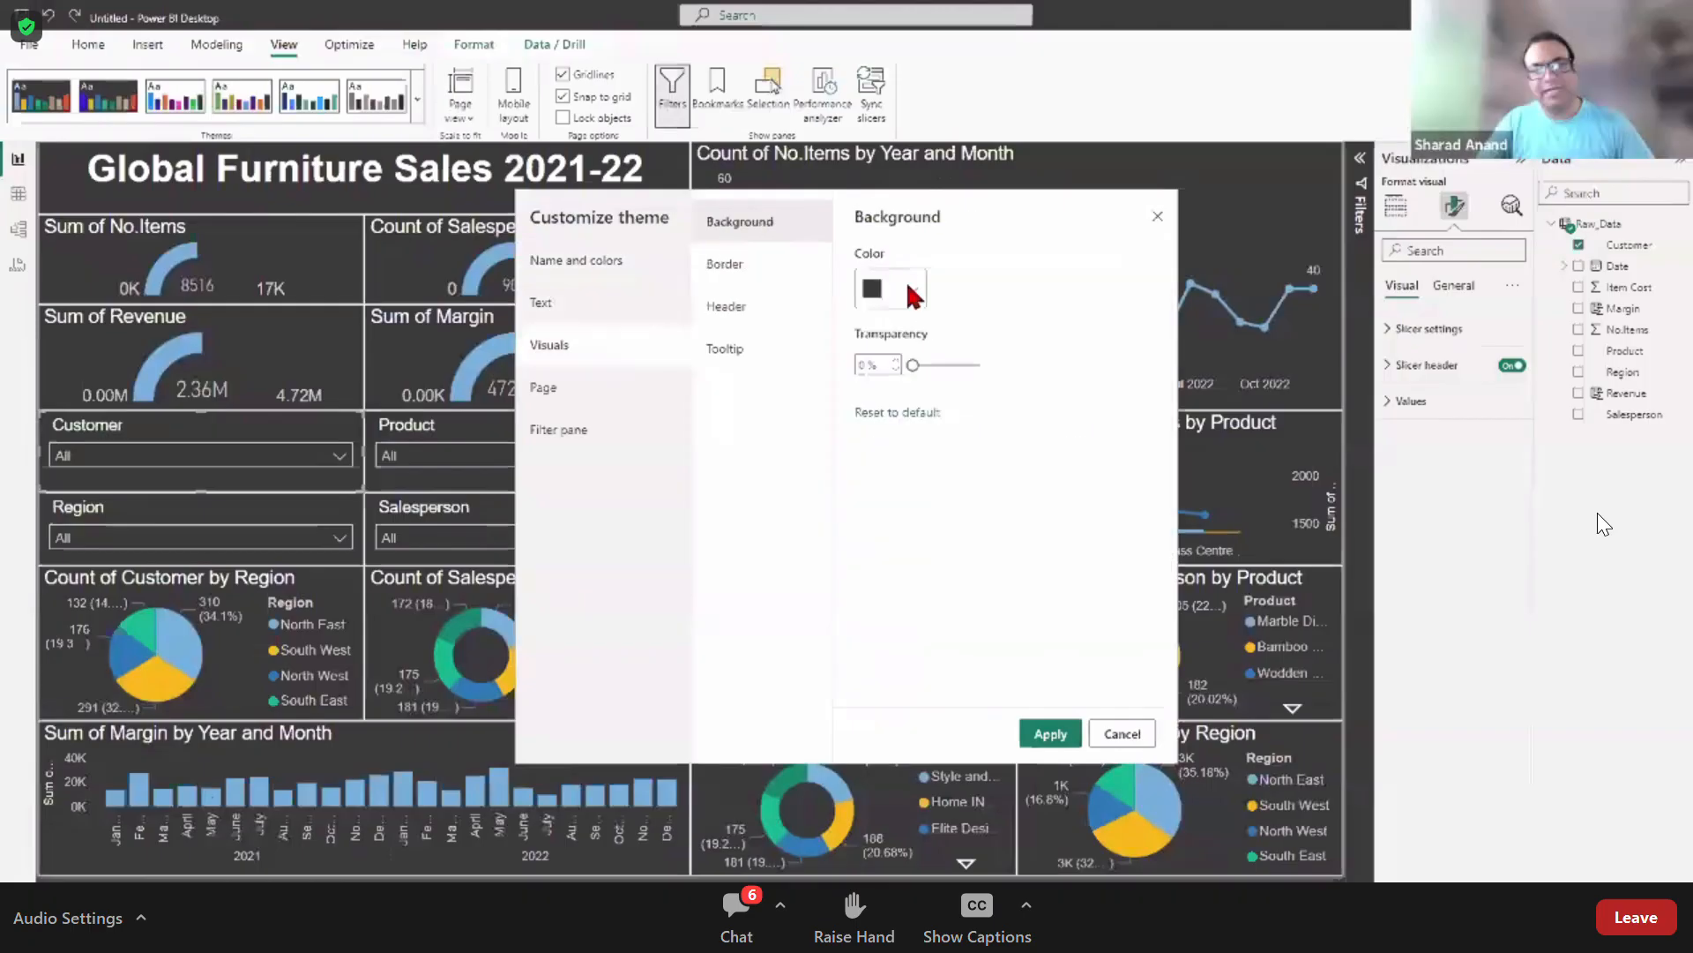
{"action": "left_click", "coordinate": [740, 270]}
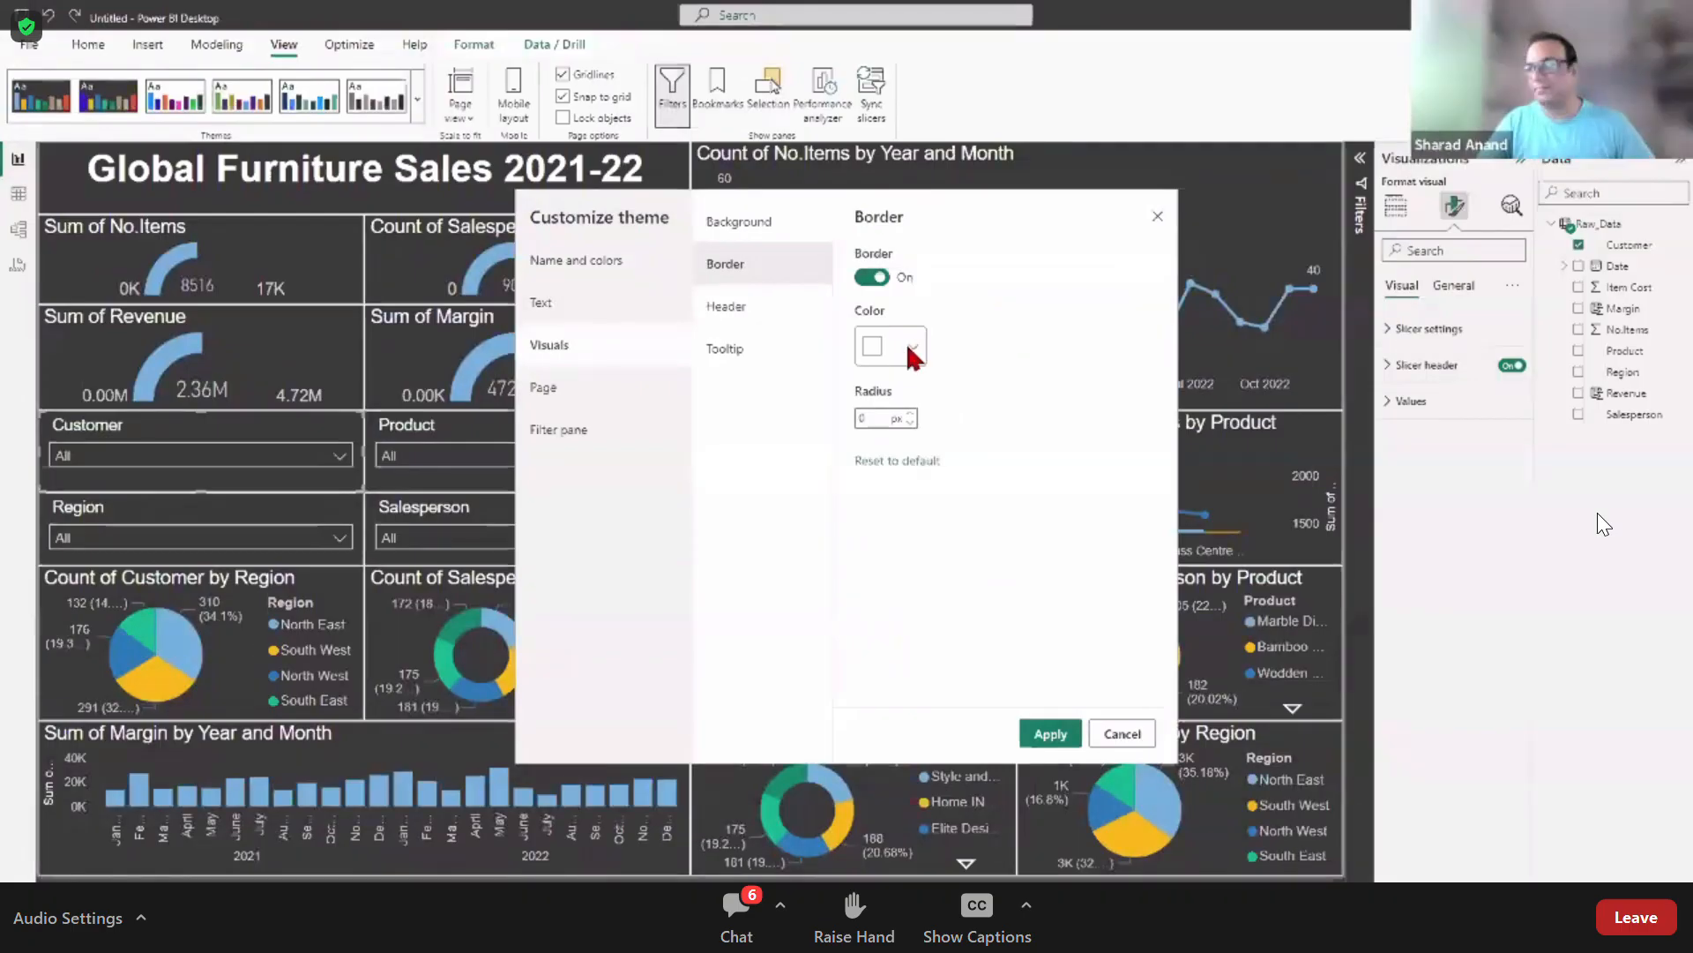
{"action": "left_click", "coordinate": [719, 308]}
{"action": "left_click", "coordinate": [576, 260]}
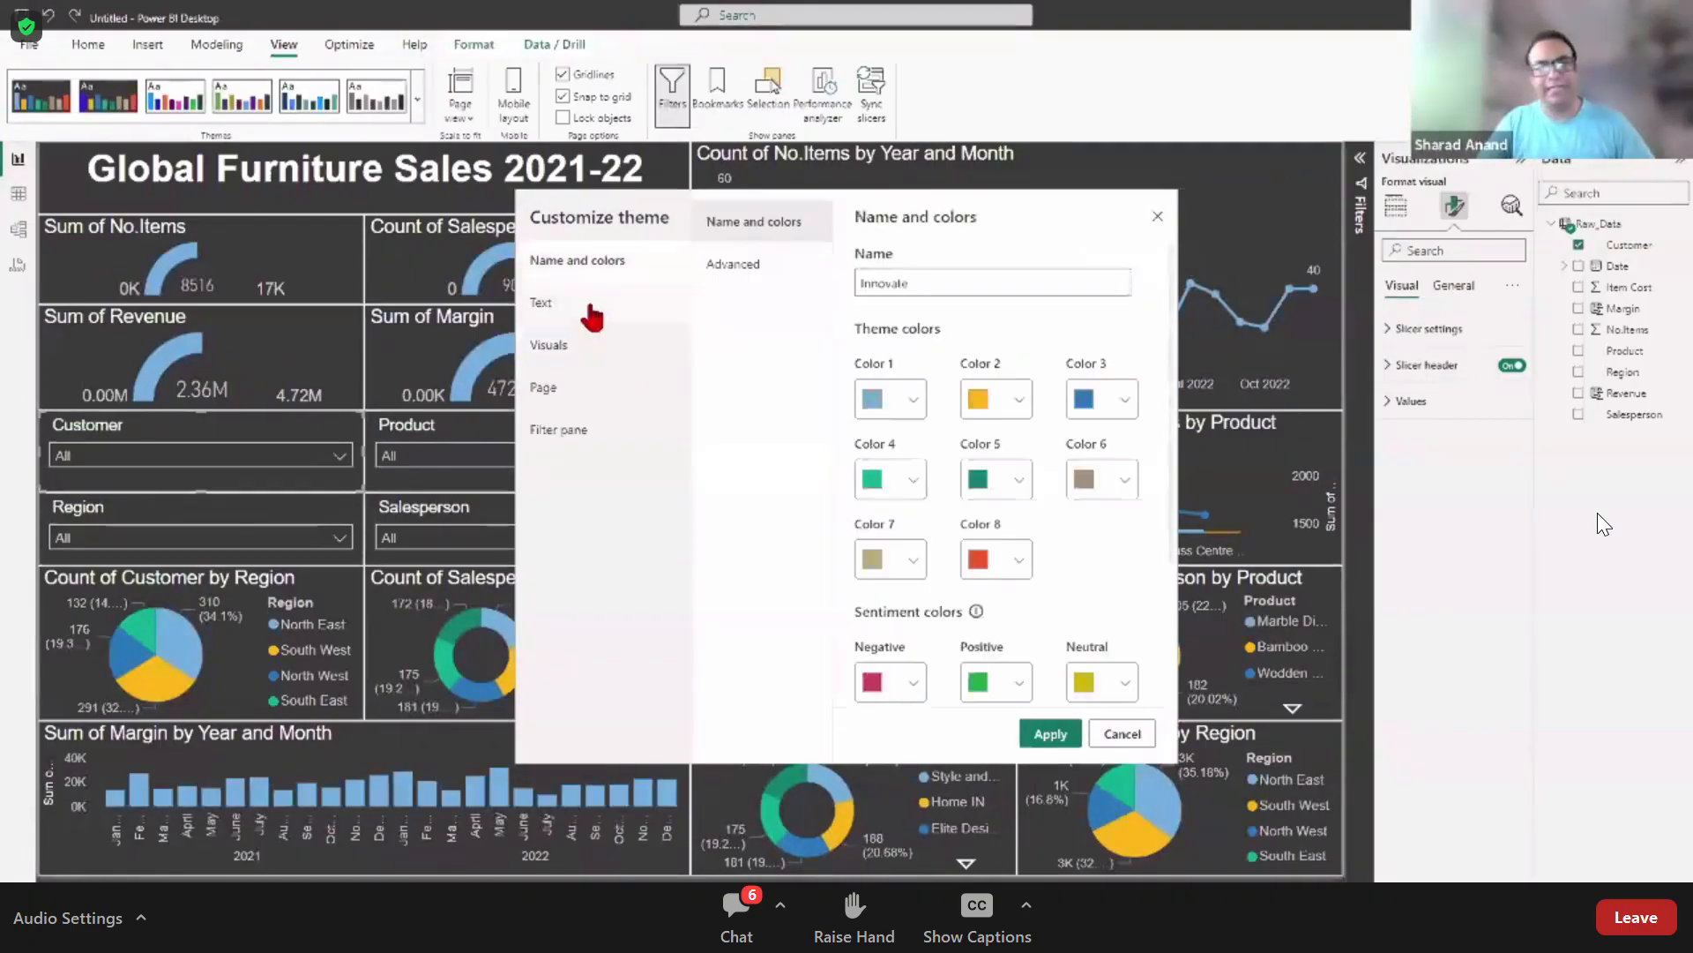
{"action": "left_click", "coordinate": [540, 303]}
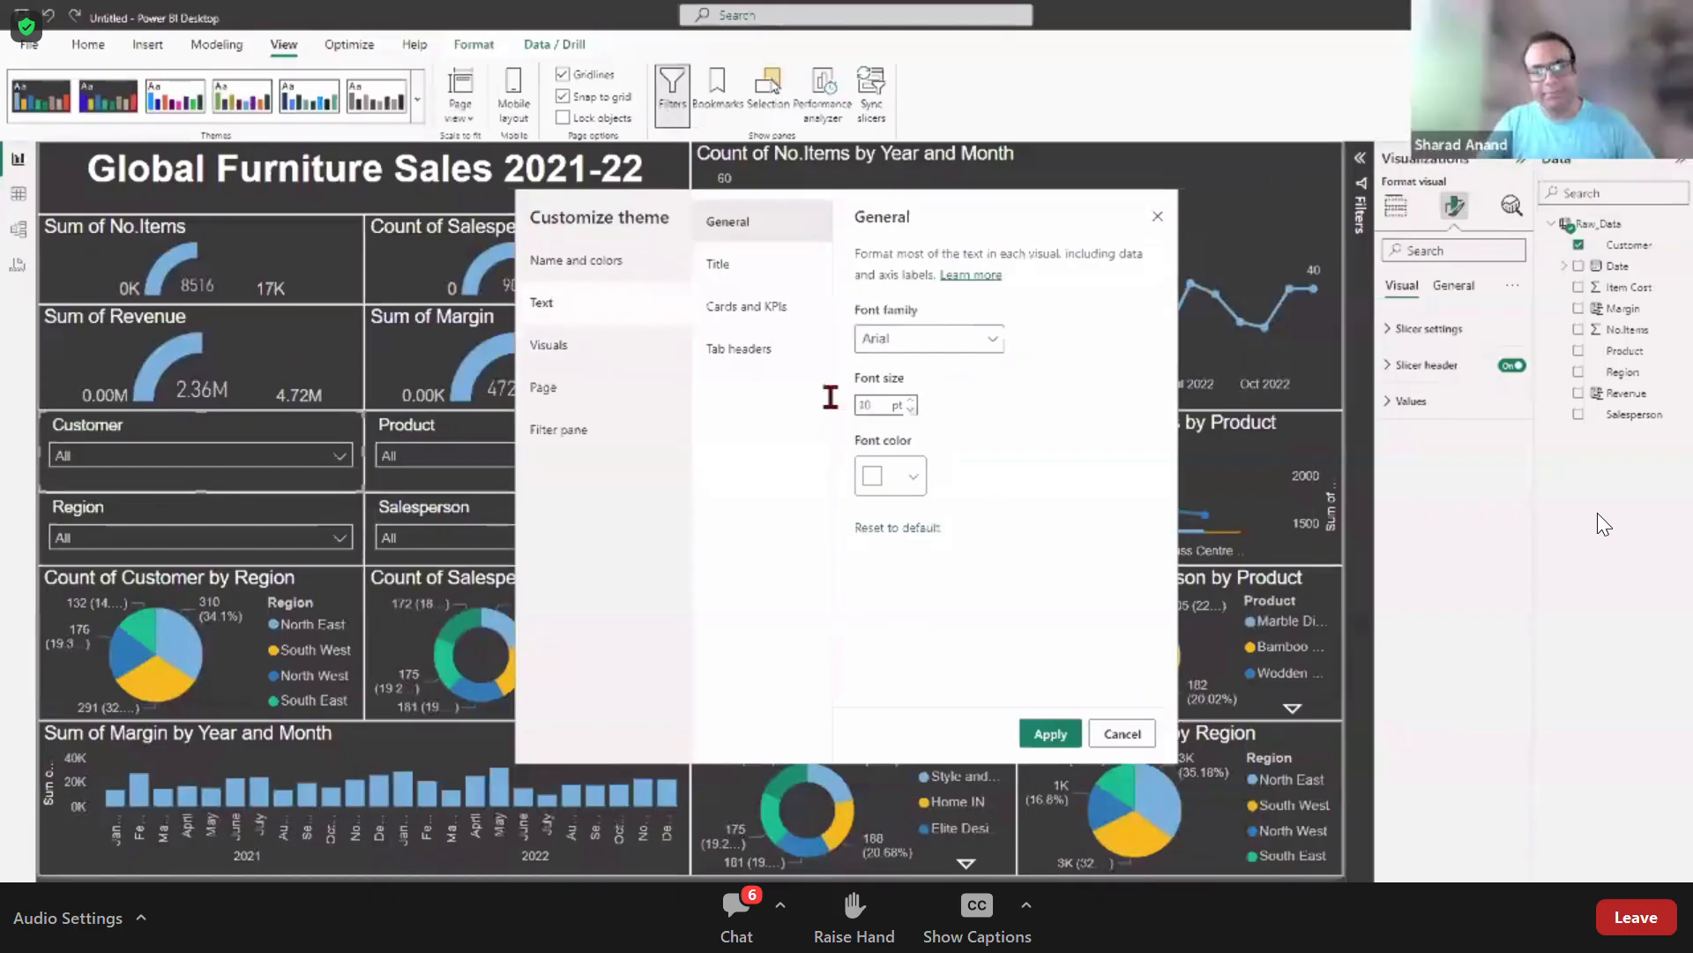
{"action": "left_click", "coordinate": [741, 268]}
{"action": "left_click", "coordinate": [909, 390]}
{"action": "left_click", "coordinate": [909, 390]}
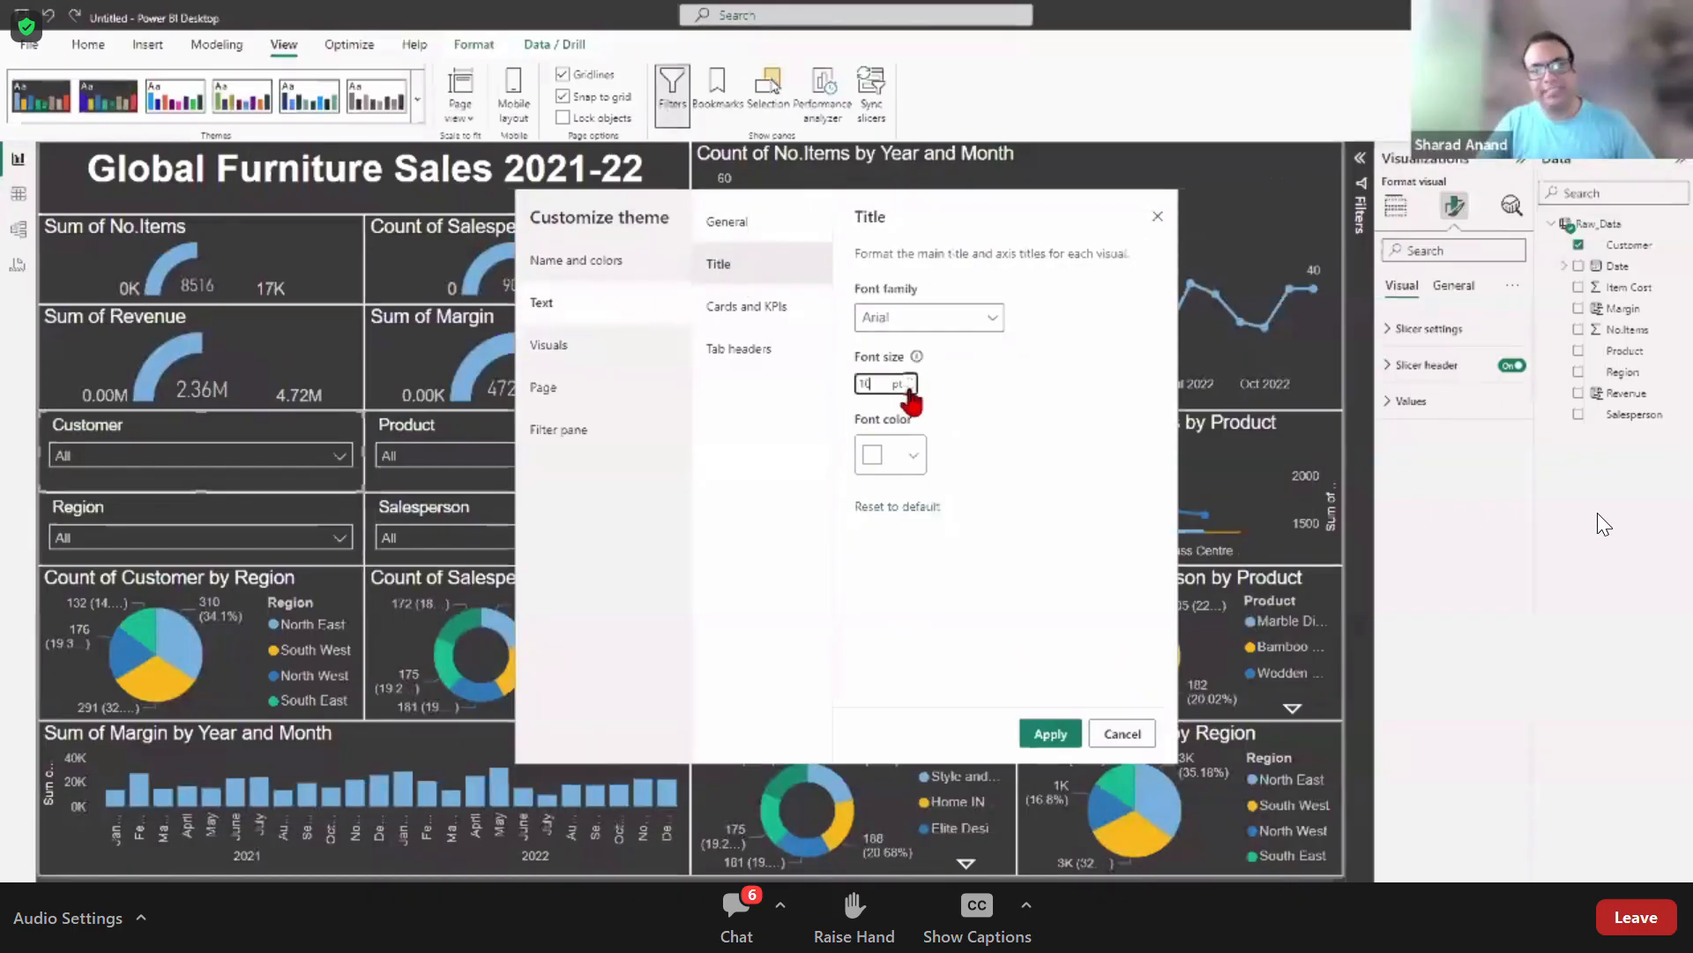
{"action": "left_click", "coordinate": [952, 318]}
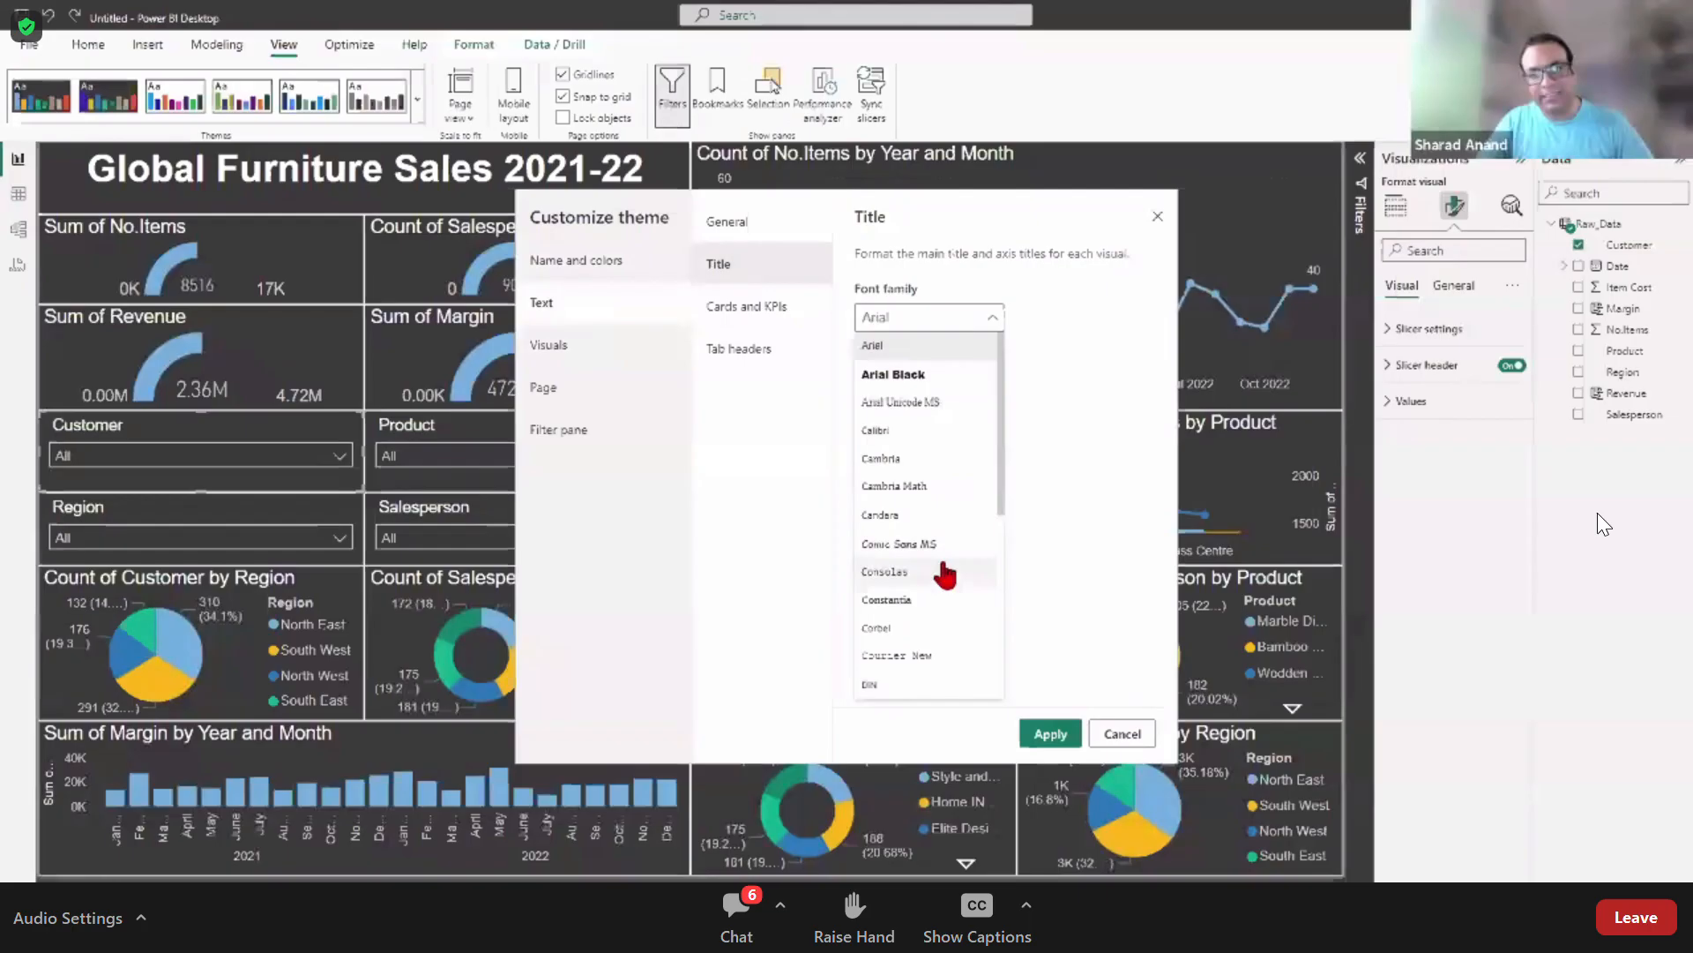
{"action": "scroll", "coordinate": [945, 574], "scroll_direction": "down", "scroll_amount": 5}
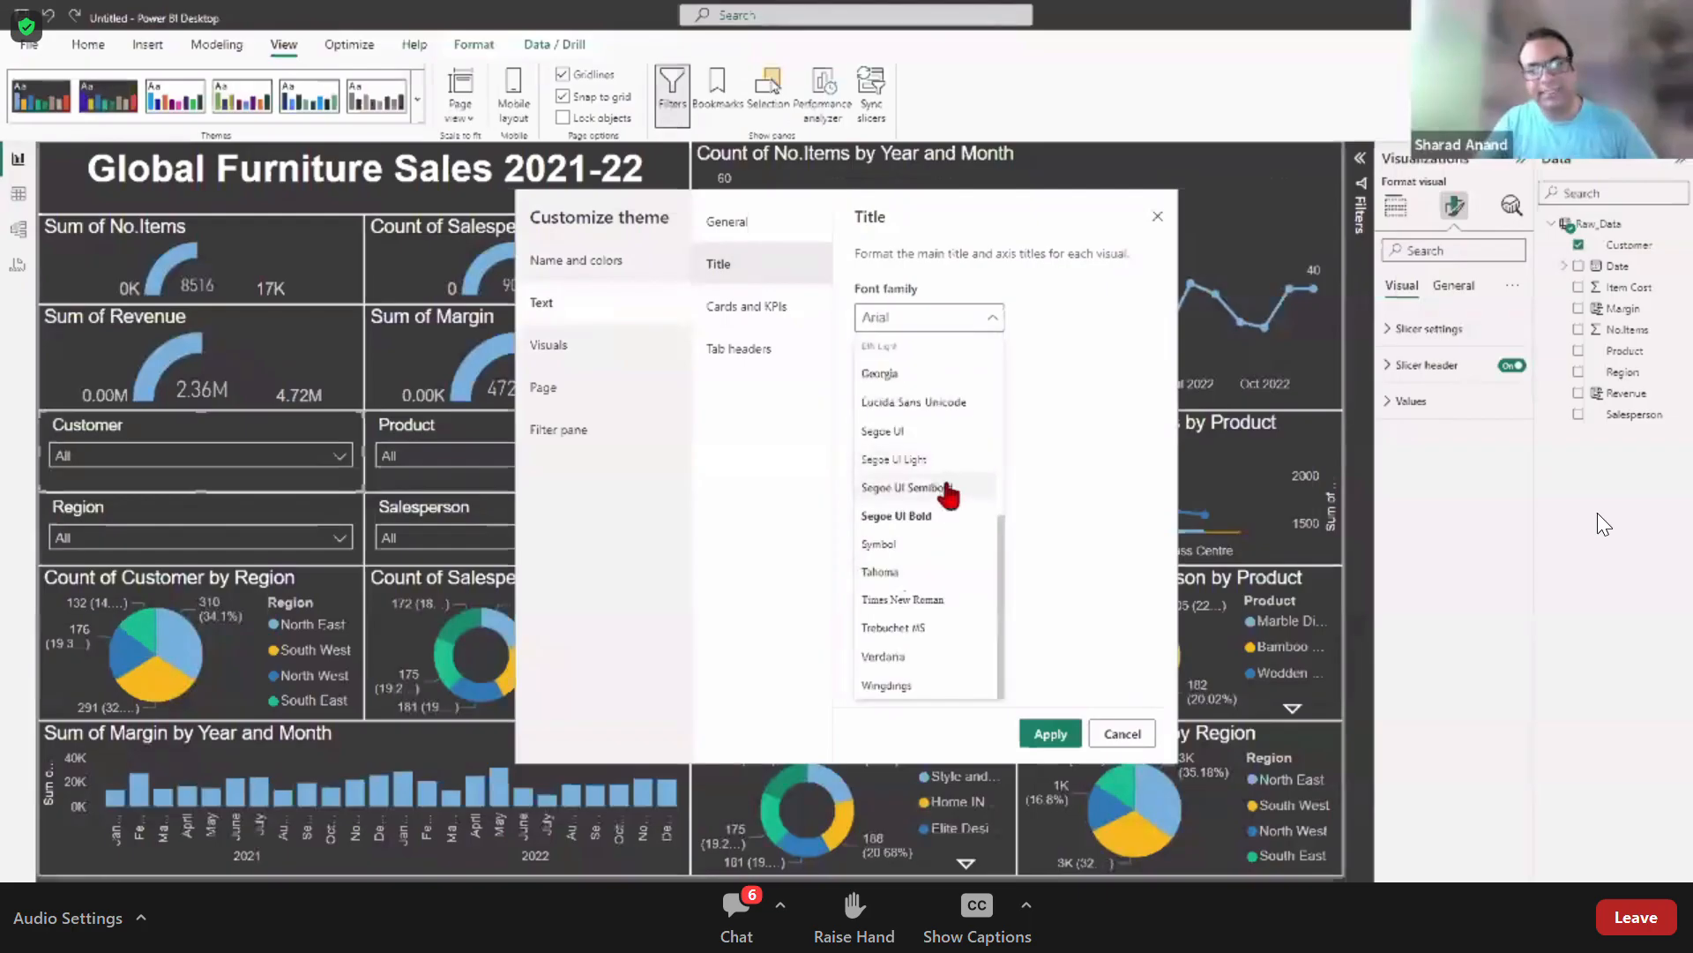
{"action": "left_click", "coordinate": [944, 489]}
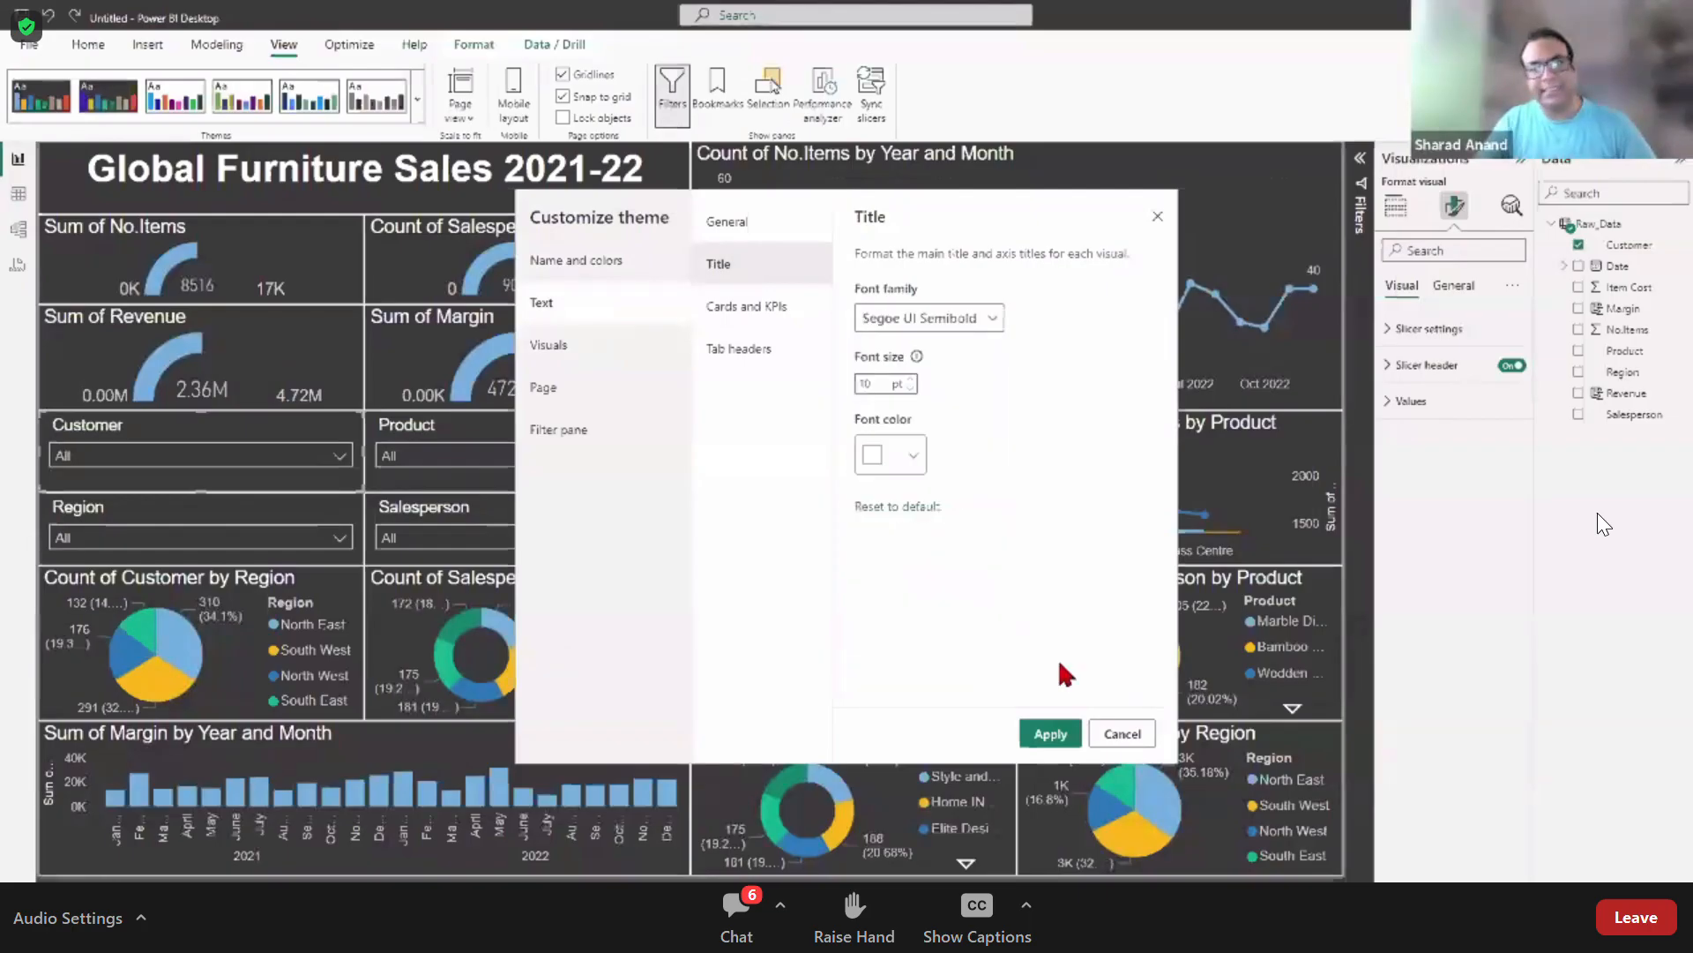
{"action": "left_click", "coordinate": [1064, 746]}
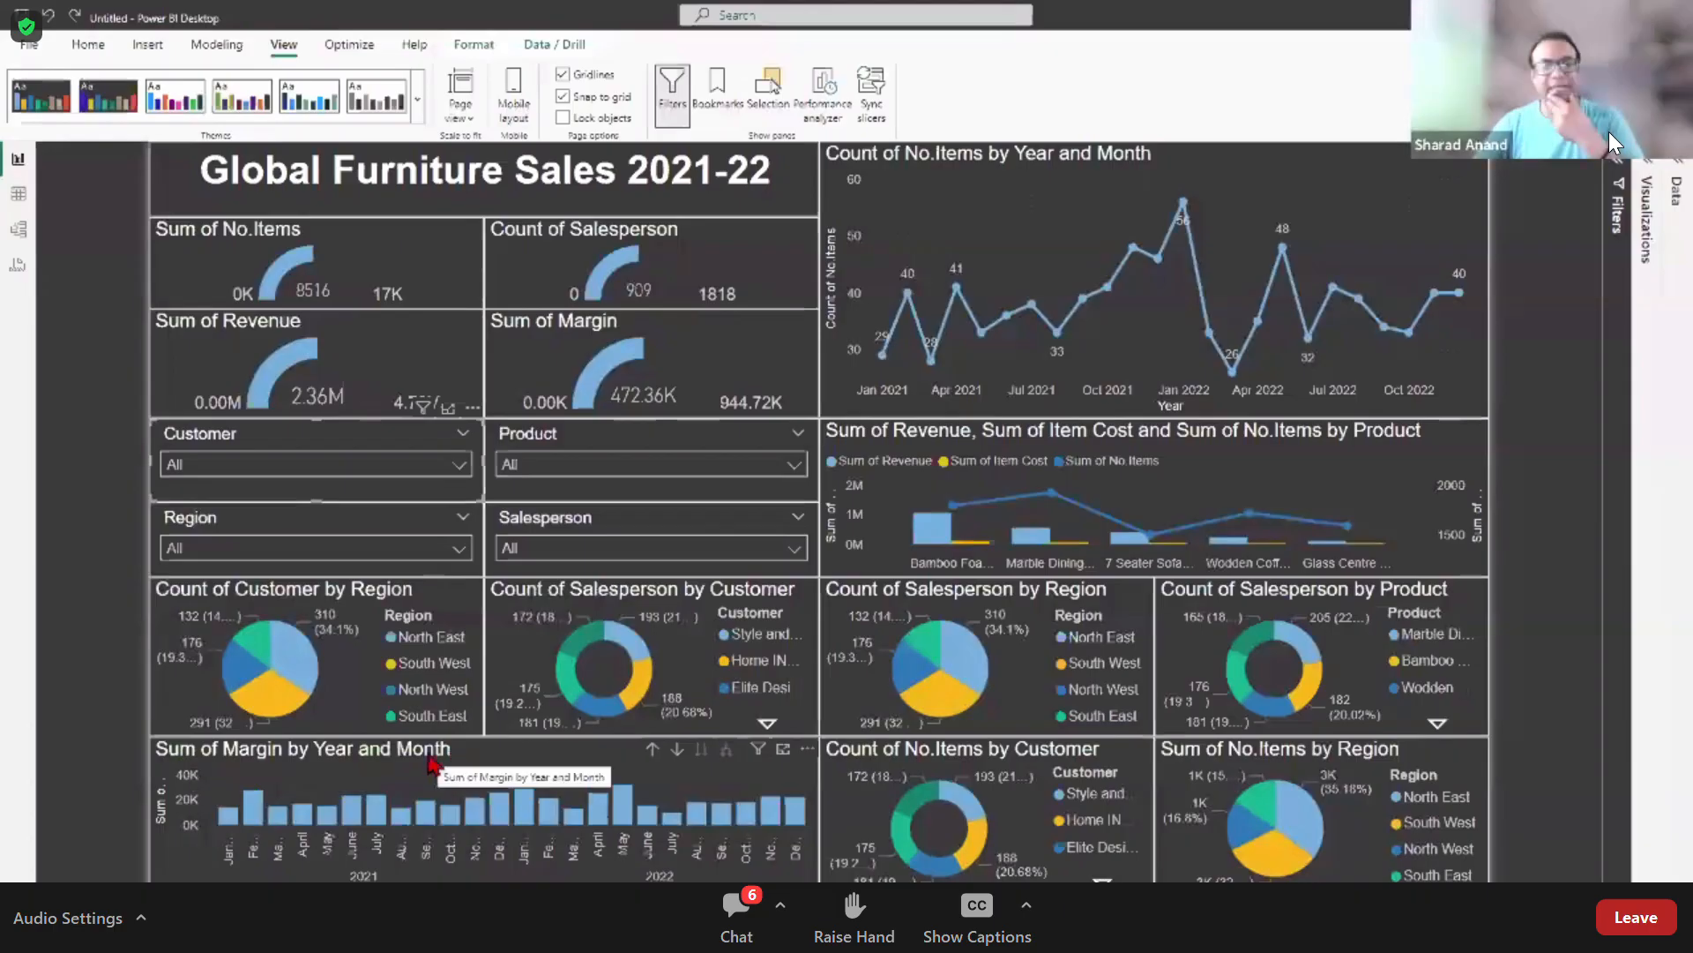
Step: Summarize the Sum of Margin by Year and Month chart, try the Copilot narrative type, and dismiss the workspace selection
{"action": "right_click", "coordinate": [452, 757]}
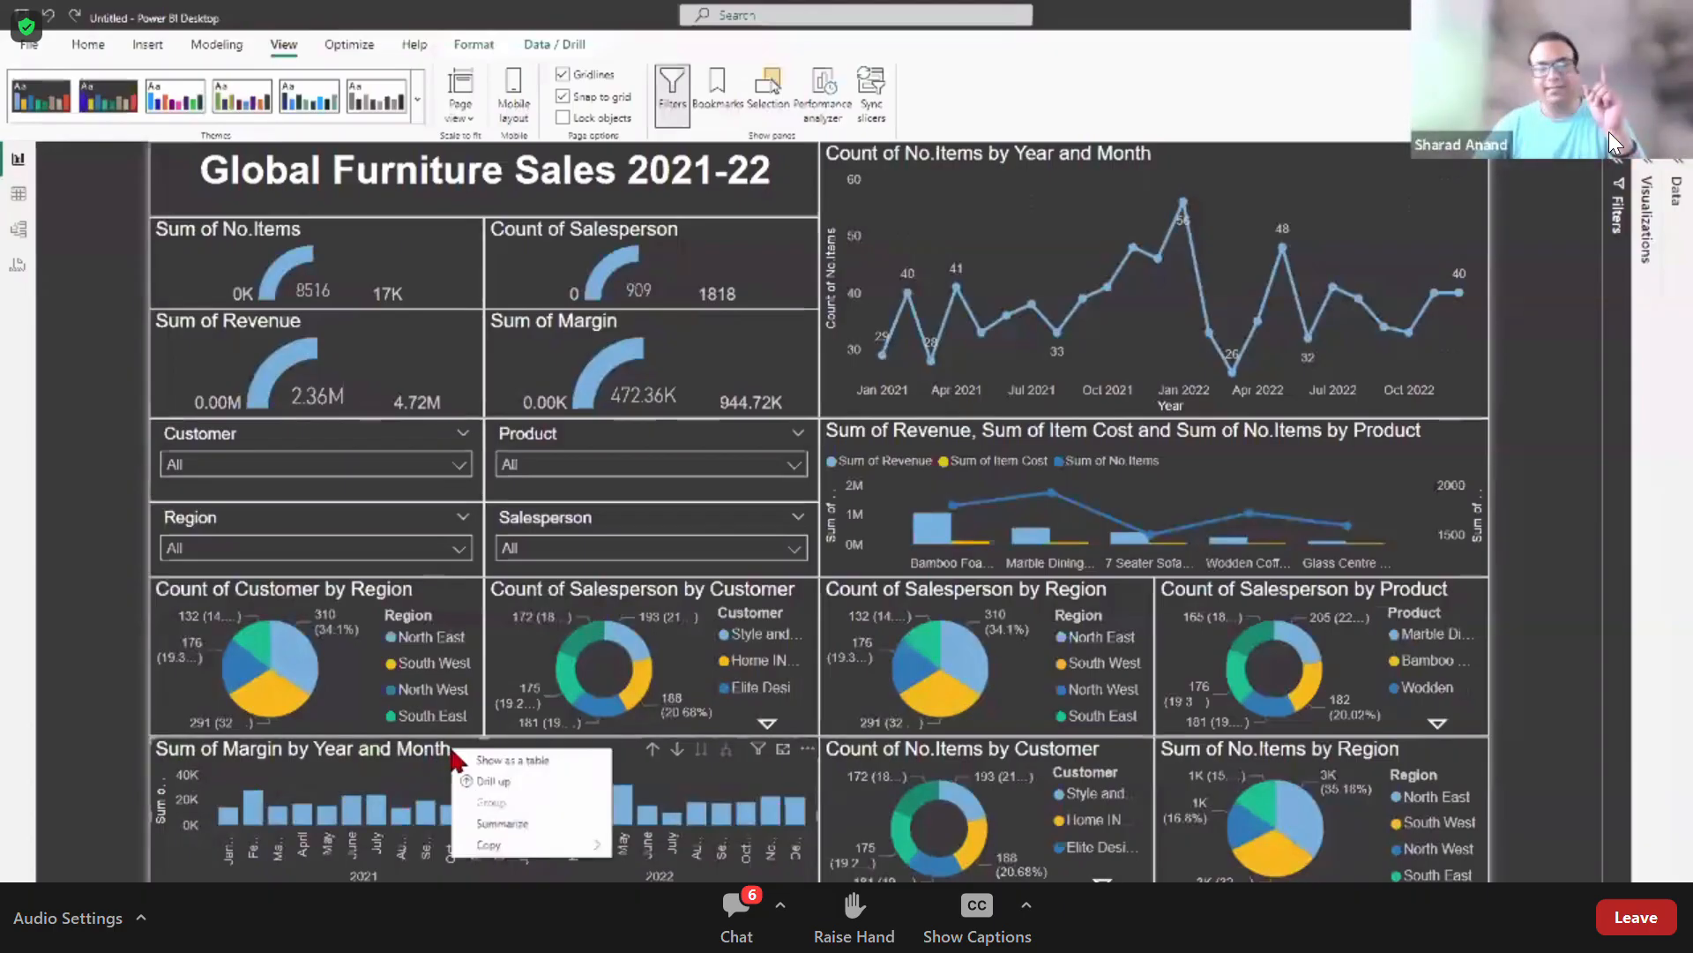
{"action": "left_click", "coordinate": [508, 824]}
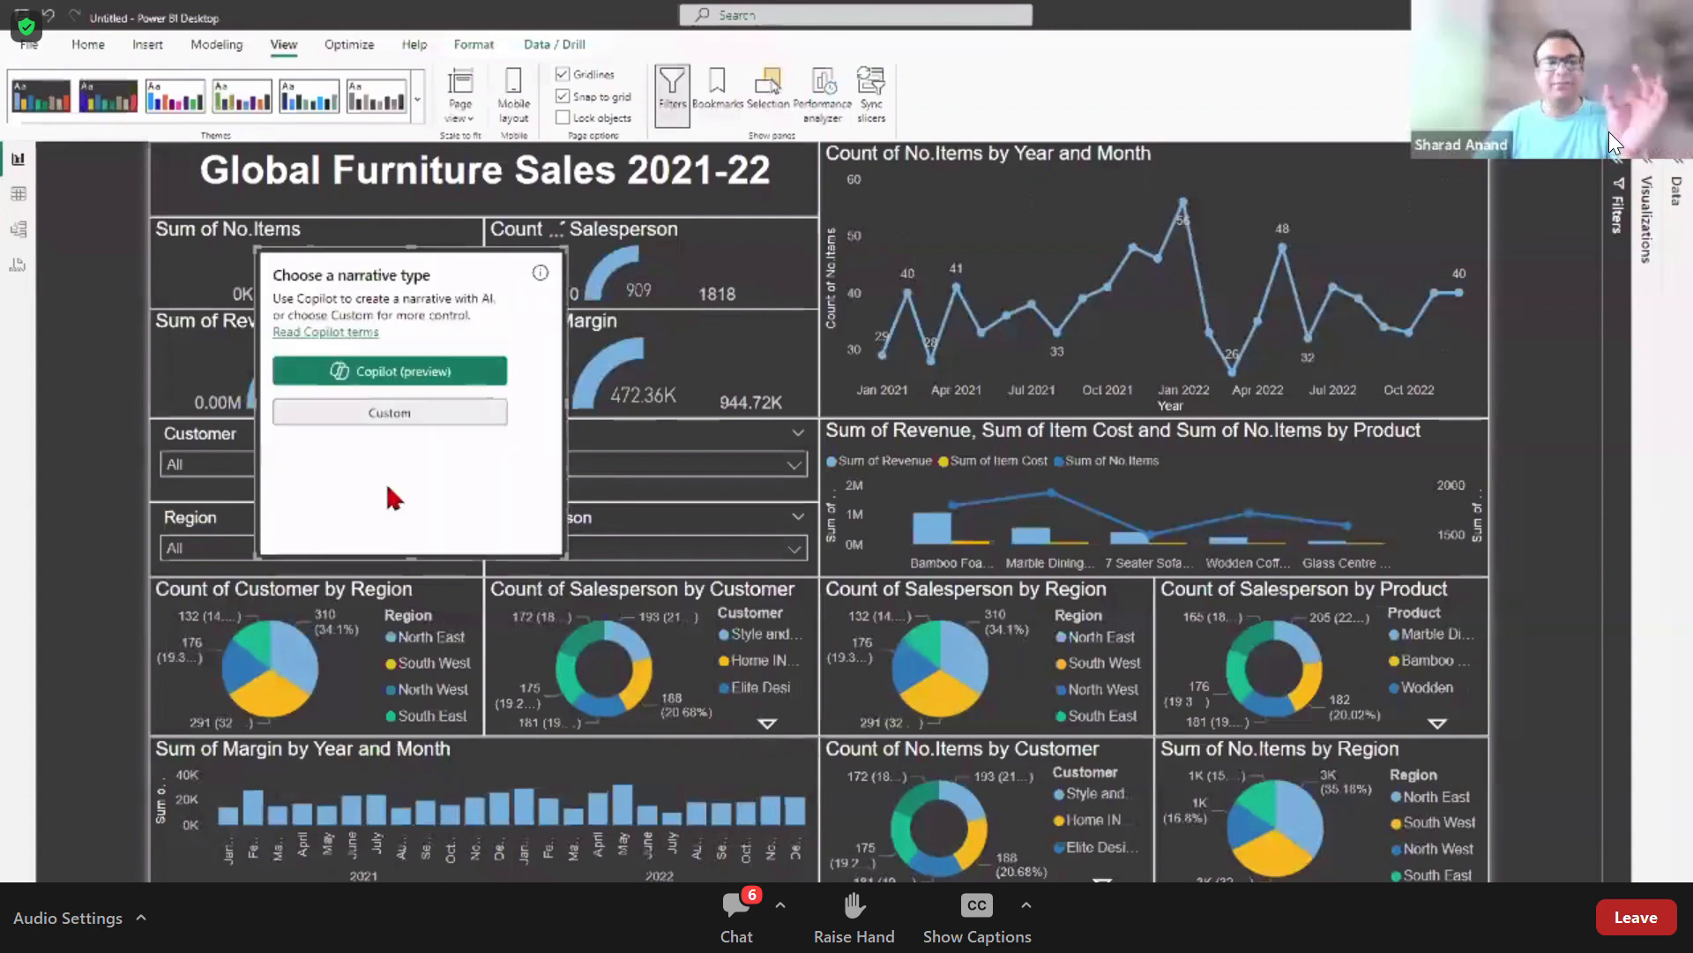
{"action": "left_click", "coordinate": [423, 382]}
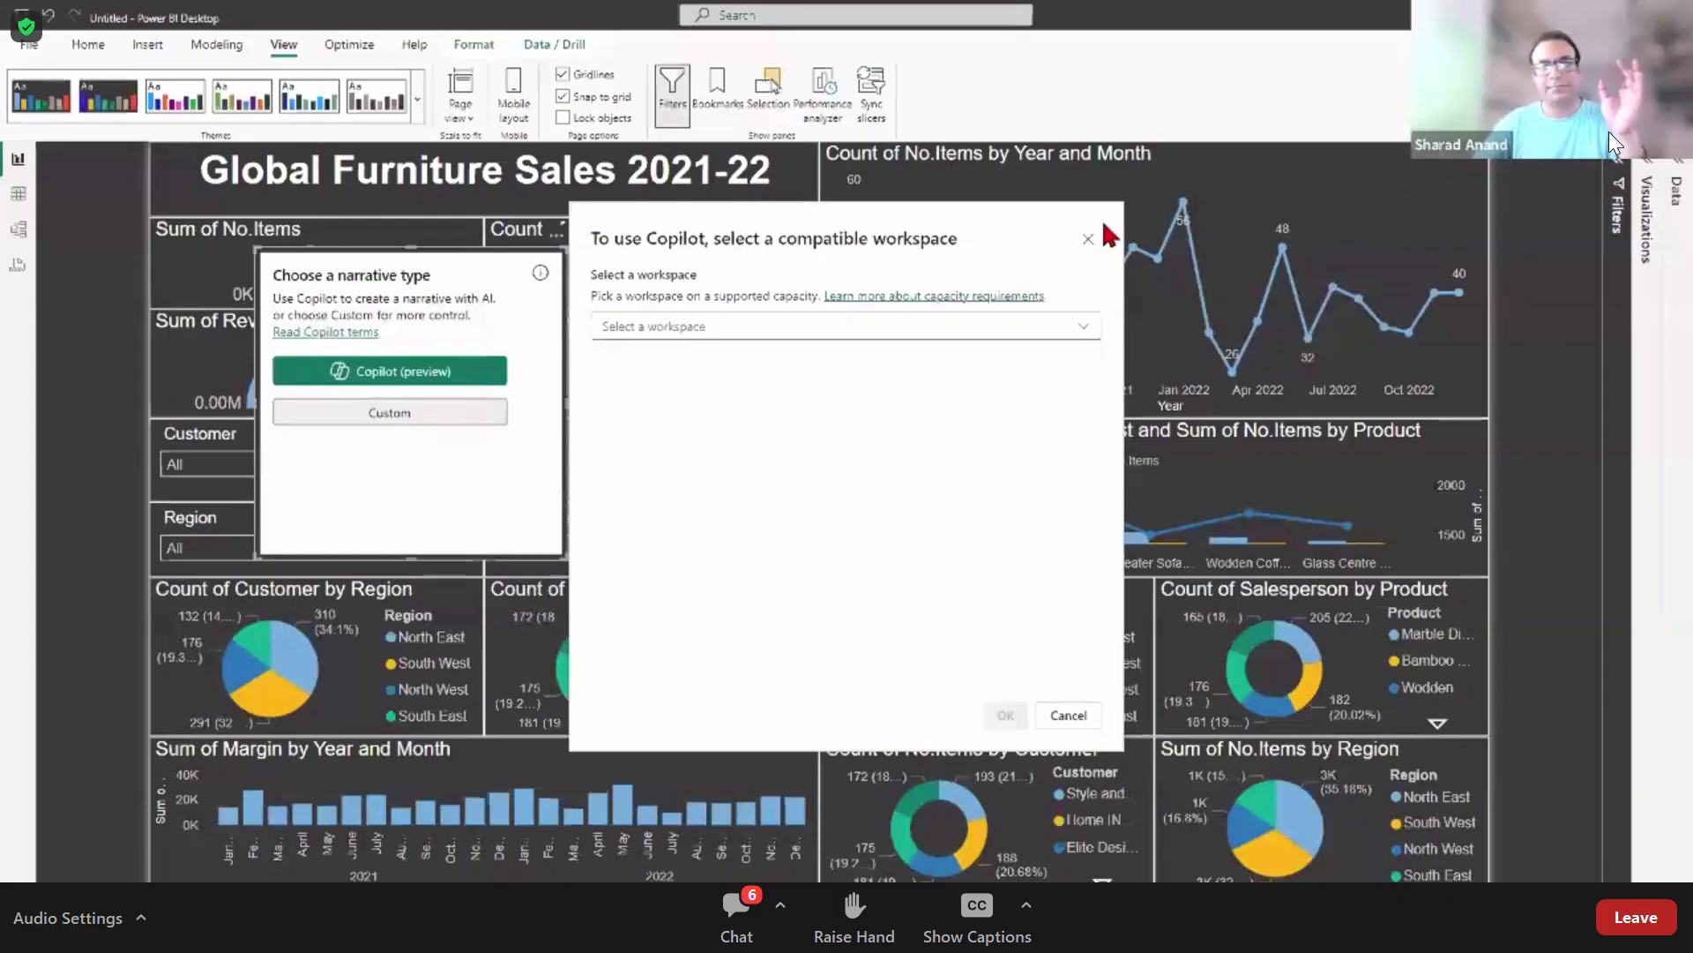
{"action": "left_click", "coordinate": [1089, 238]}
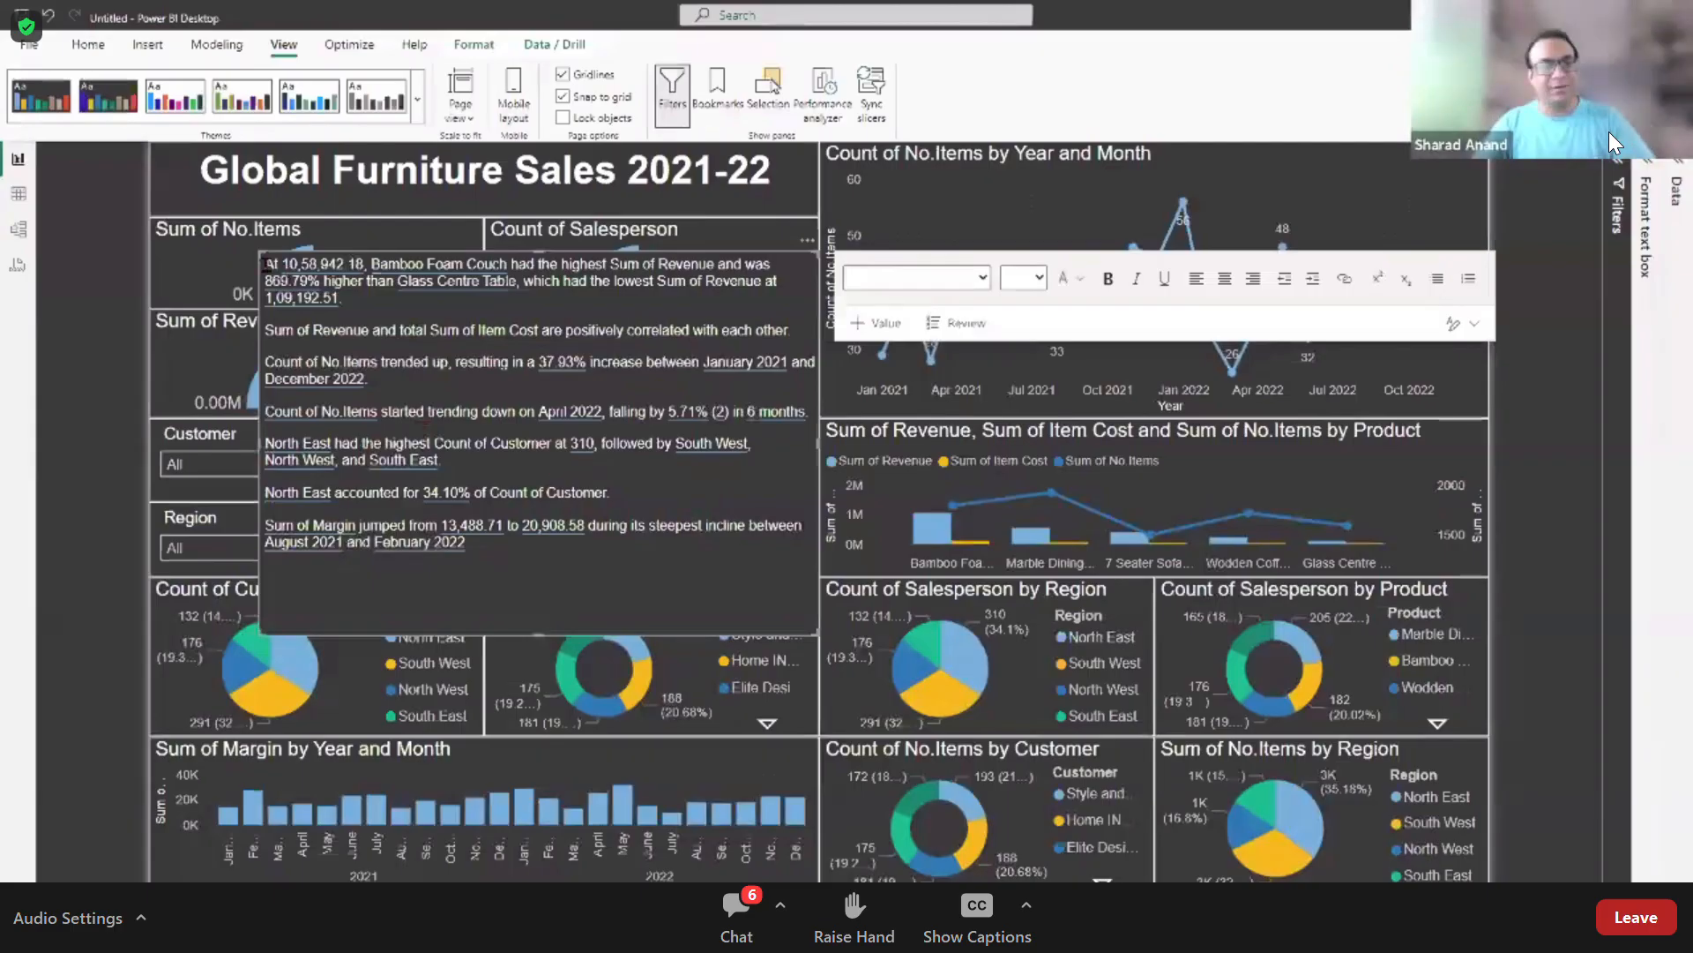
Step: Remove the narrative summary text box from the dashboard
{"action": "left_click_drag", "start_coordinate": [496, 527], "coordinate": [521, 509]}
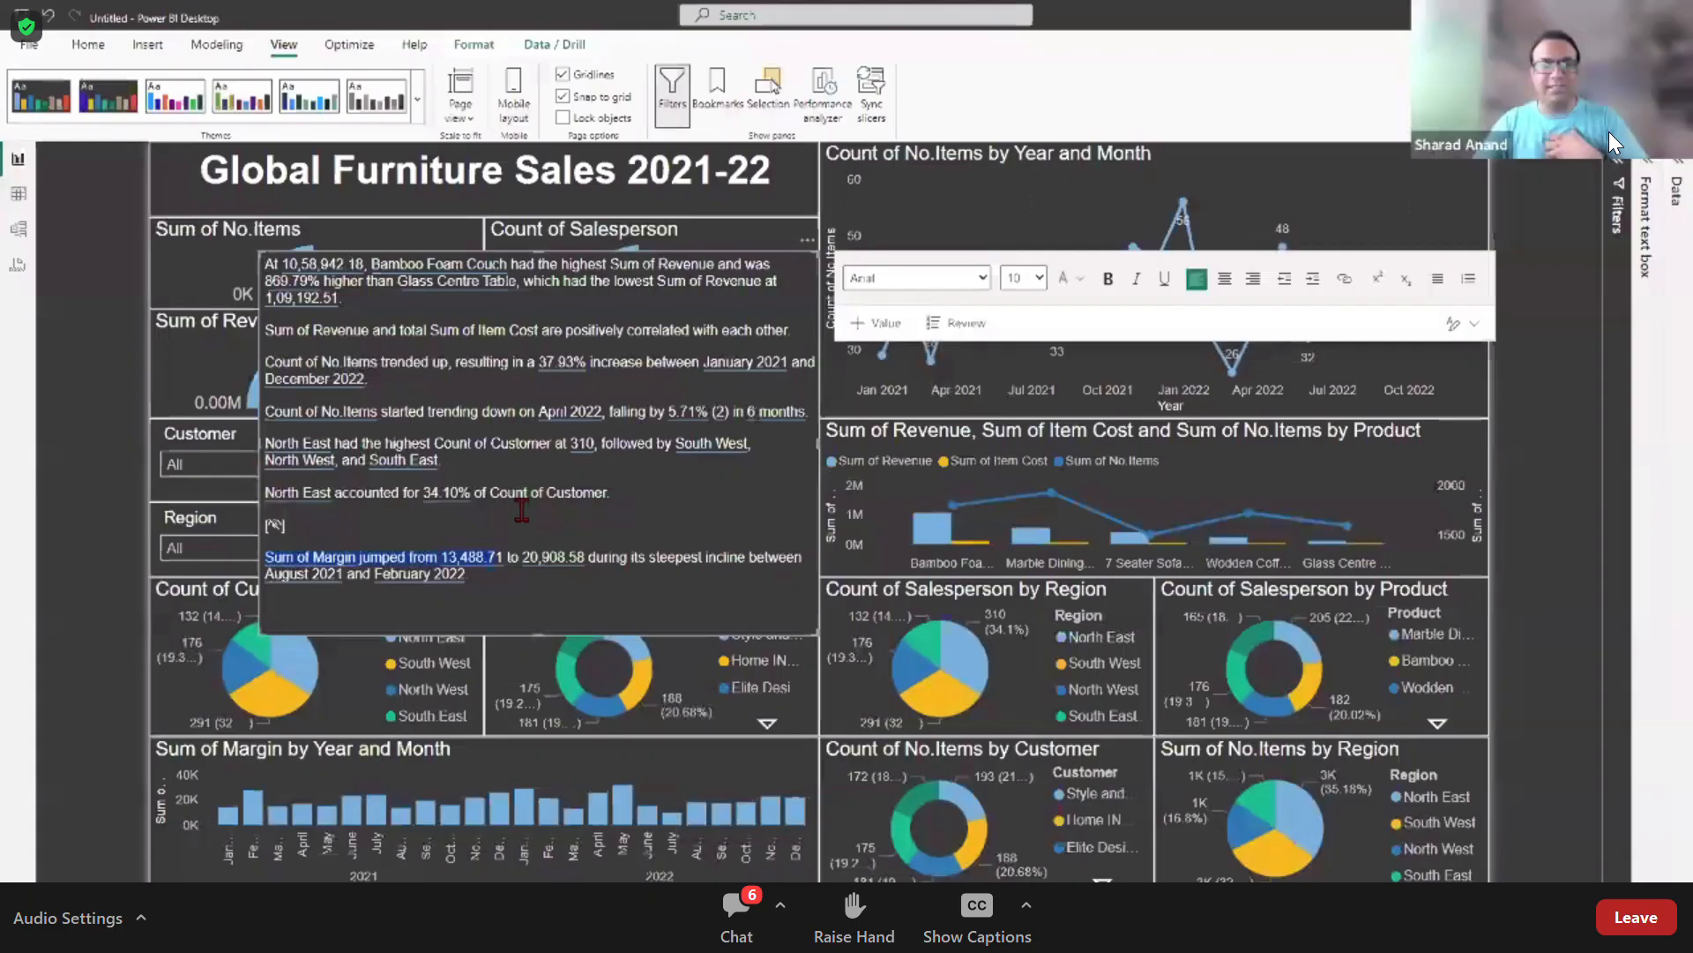
{"action": "left_click", "coordinate": [806, 244]}
{"action": "left_click", "coordinate": [844, 262]}
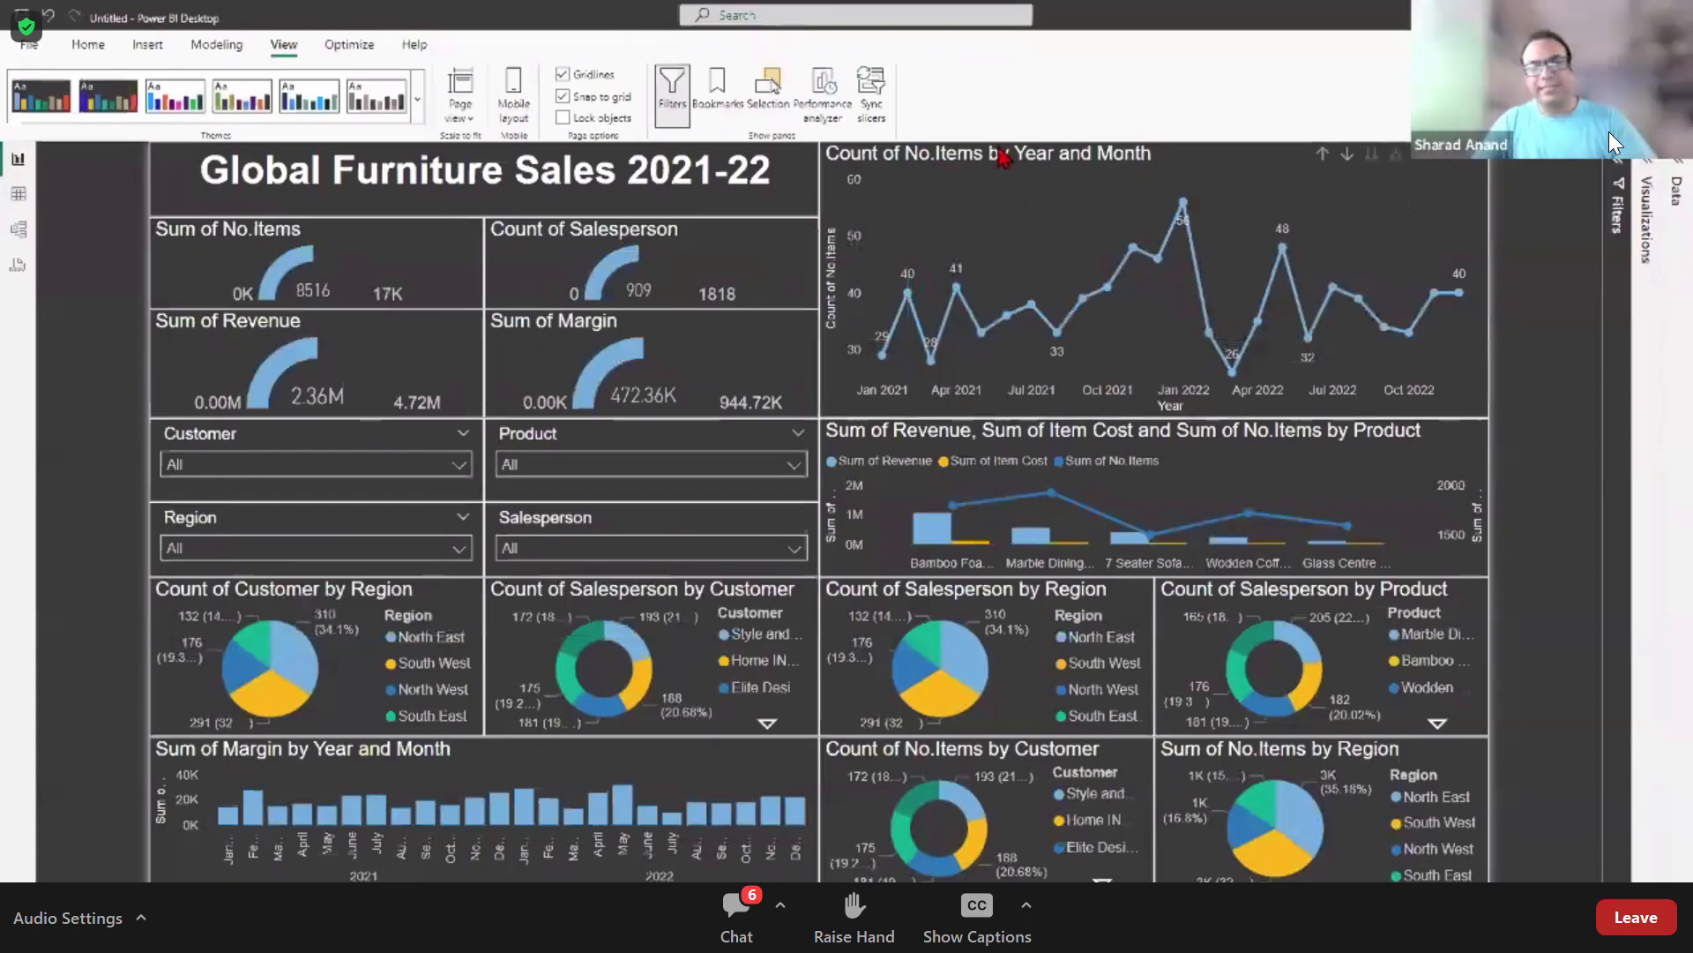
Step: Create a custom narrative summary from the Count of No.Items by Year and Month chart, and remove it from the dashboard
{"action": "right_click", "coordinate": [1003, 158]}
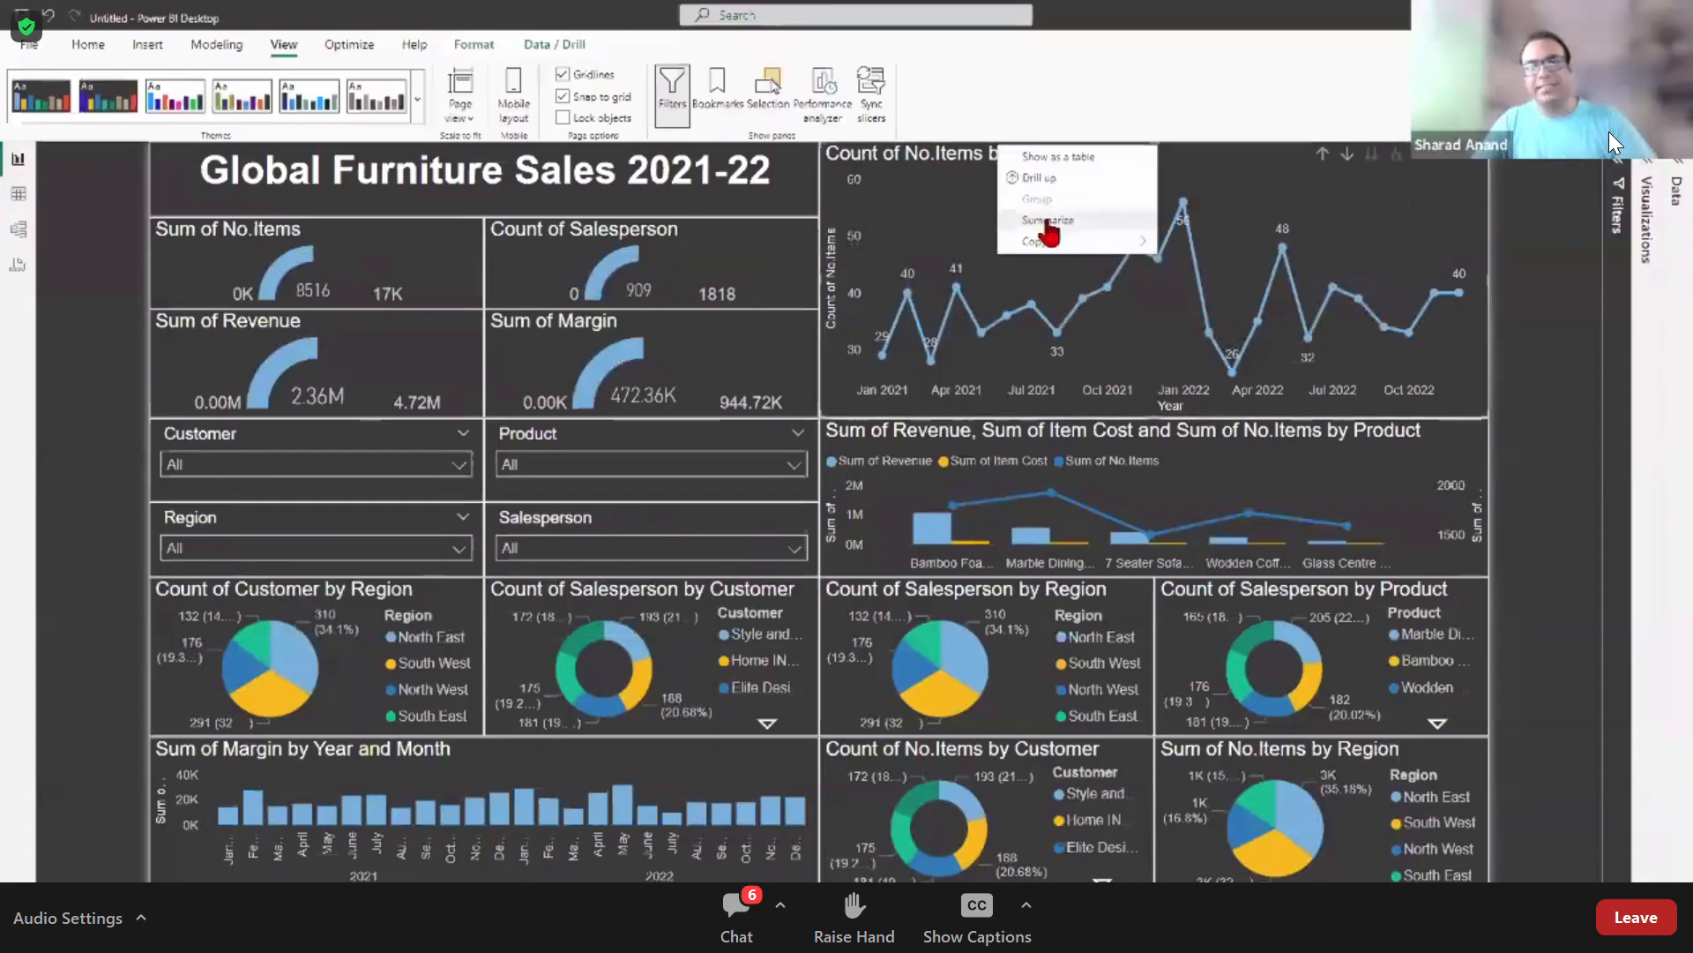
{"action": "left_click", "coordinate": [1048, 221]}
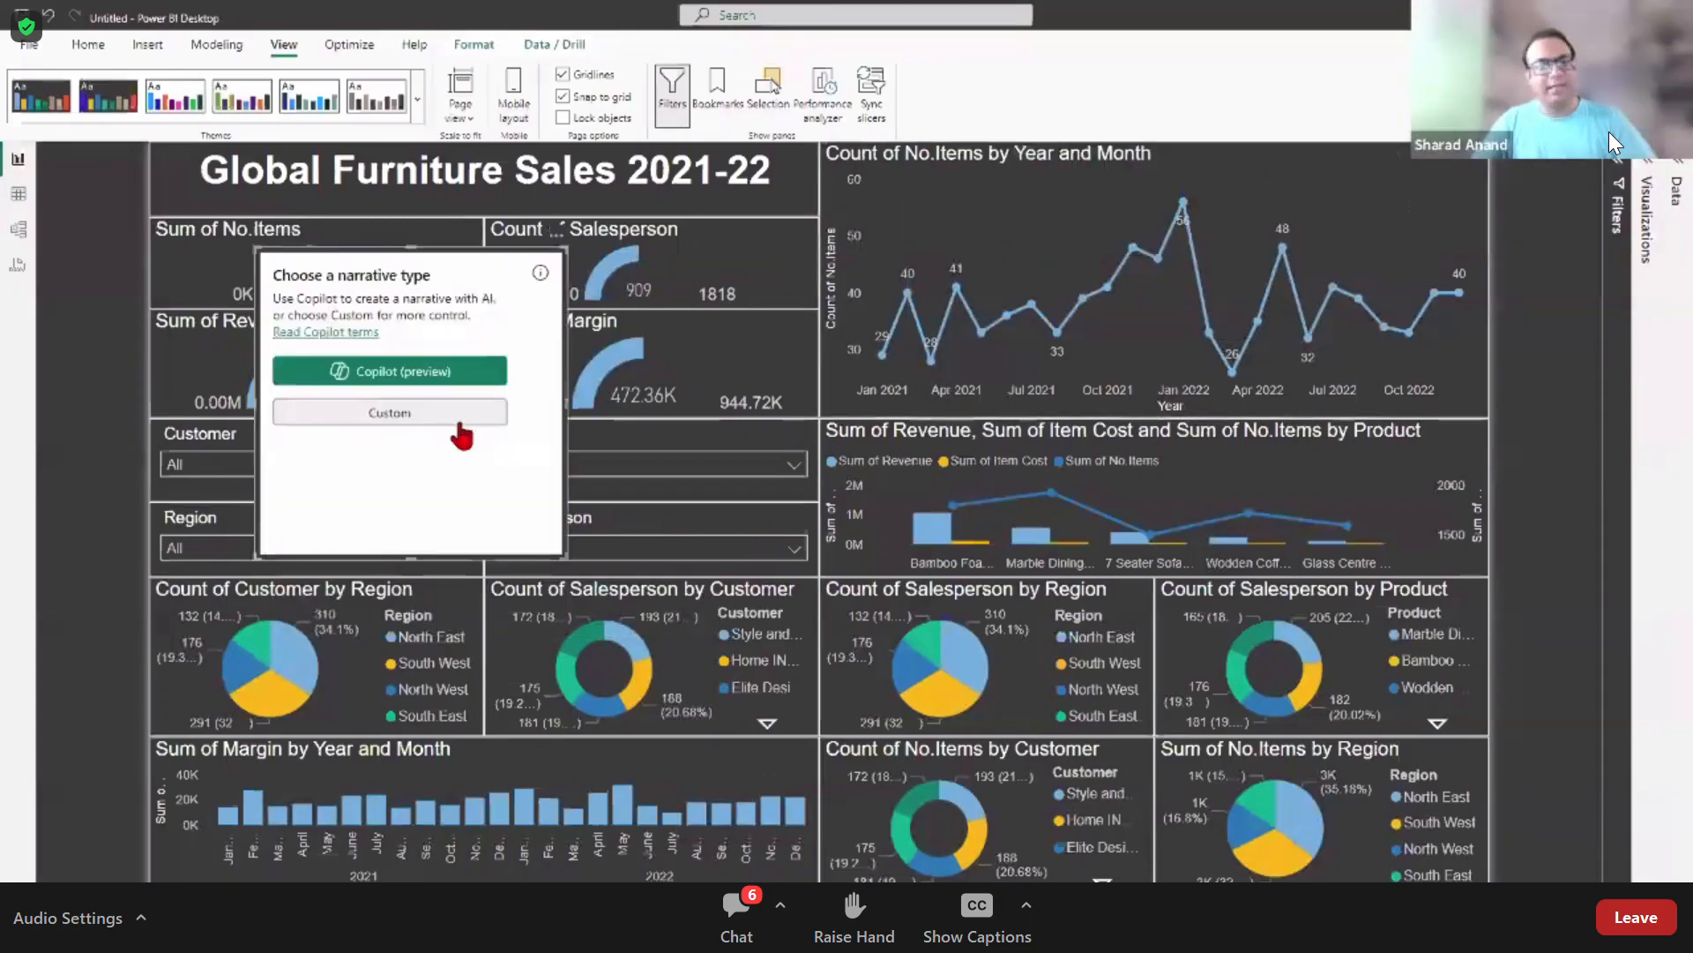
{"action": "left_click", "coordinate": [458, 419]}
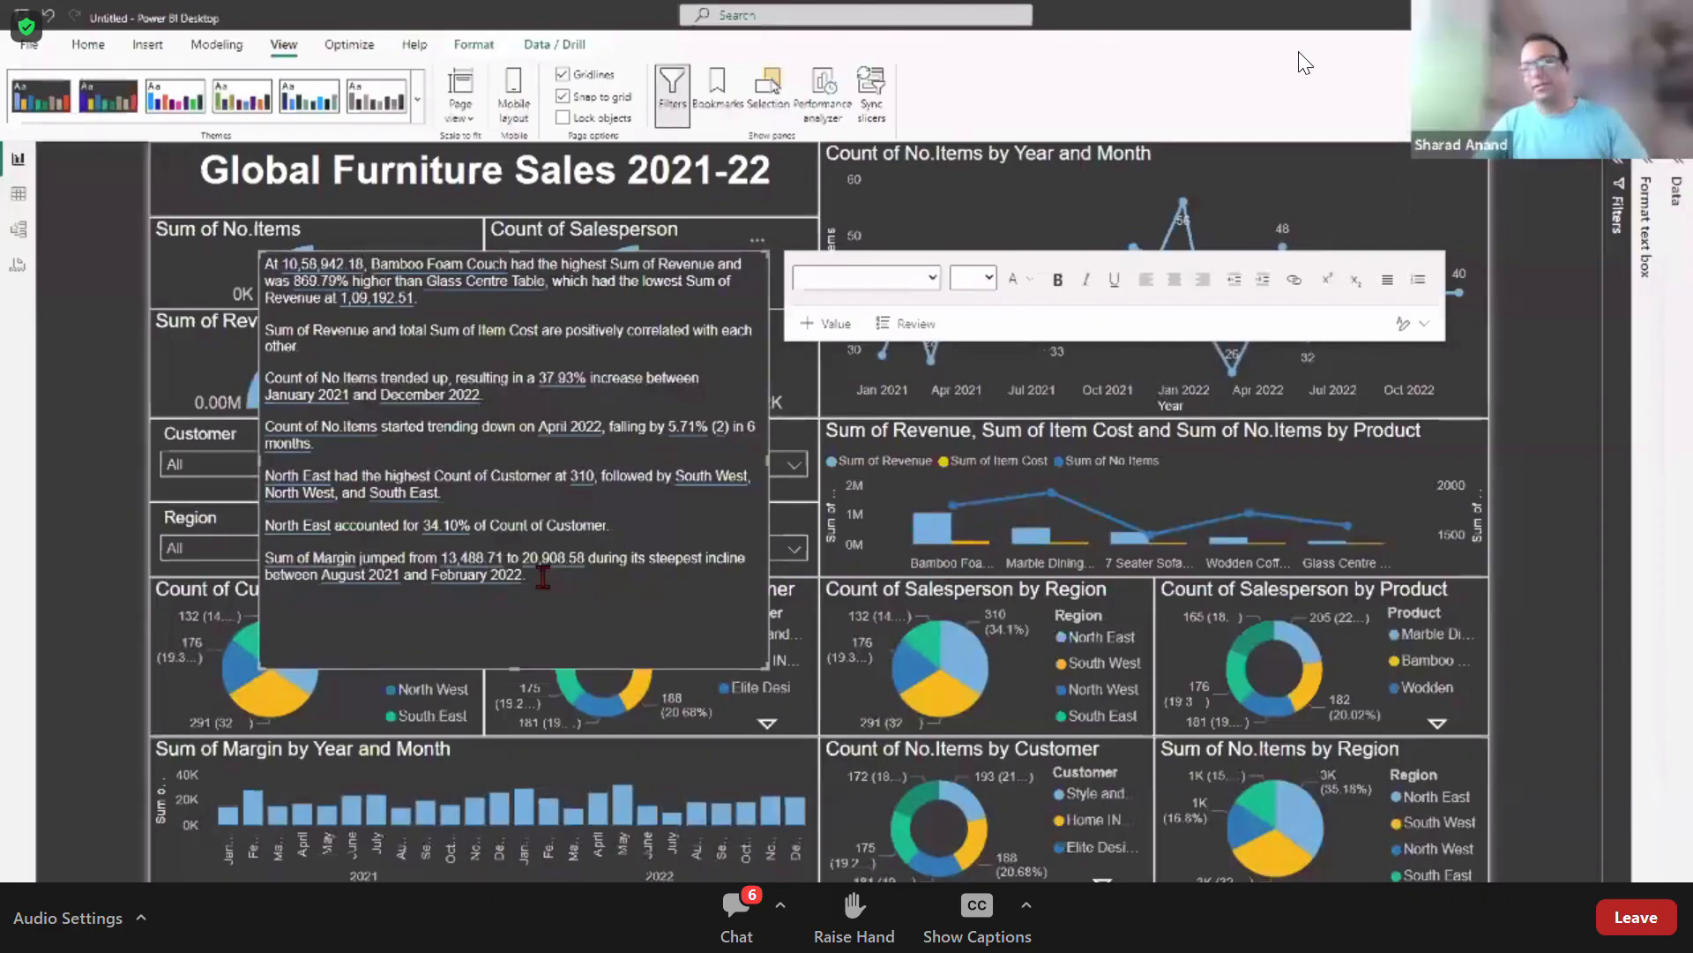
{"action": "left_click", "coordinate": [758, 241]}
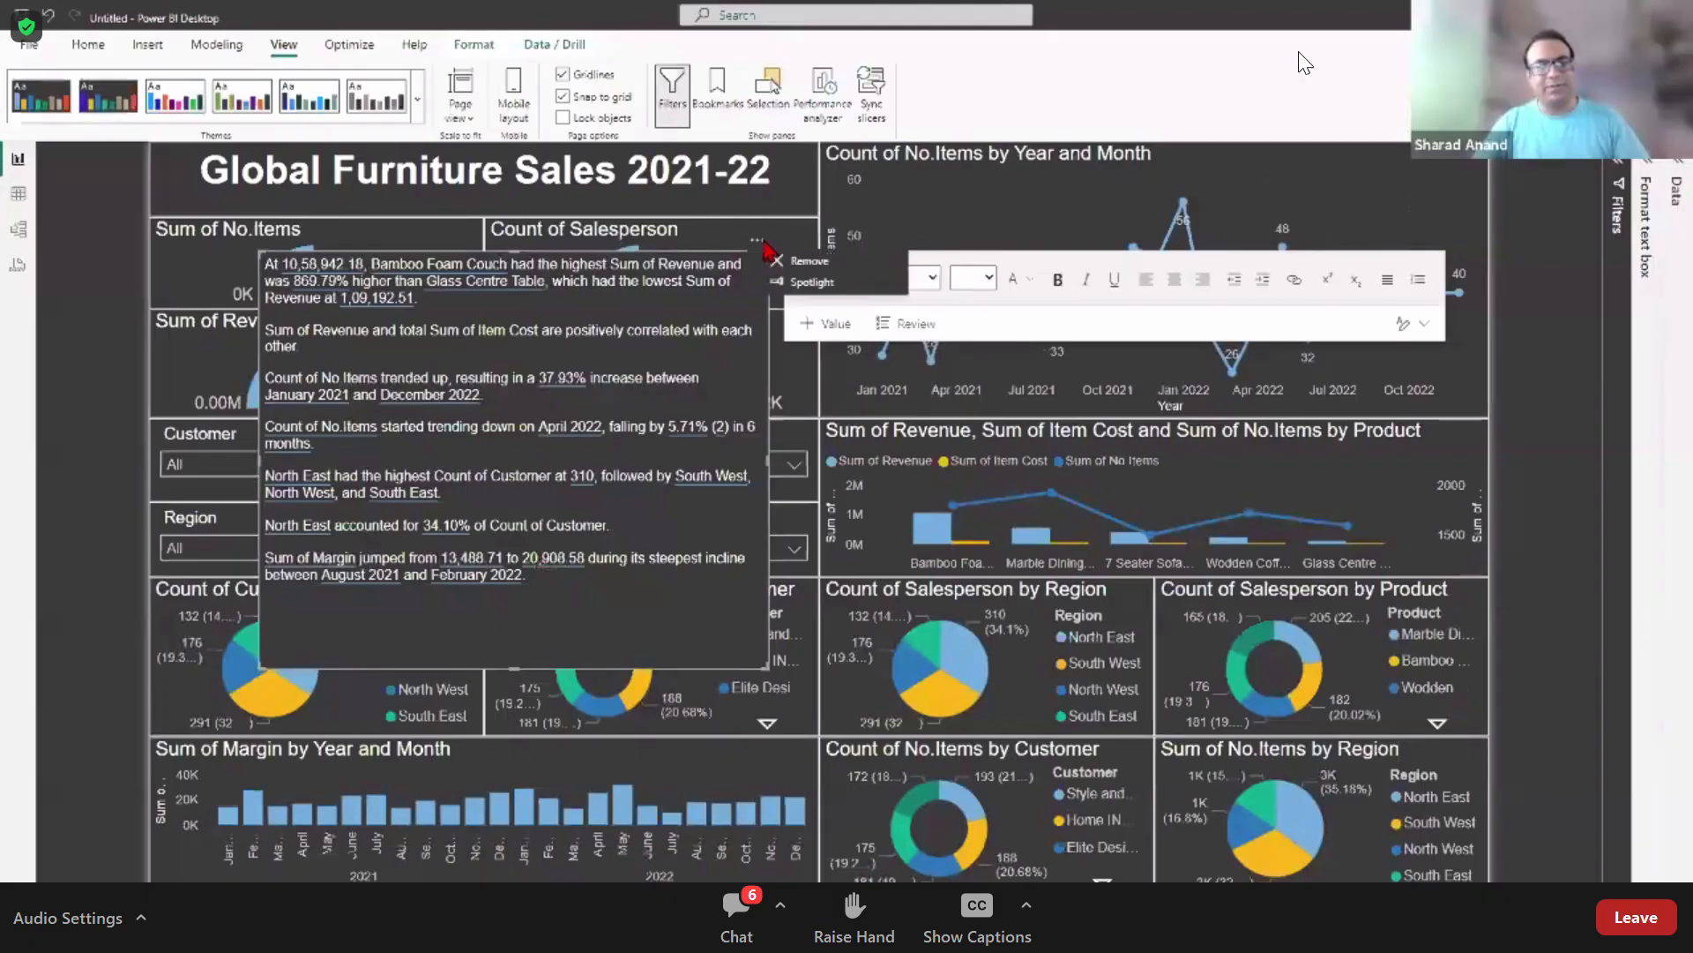
{"action": "left_click", "coordinate": [798, 262]}
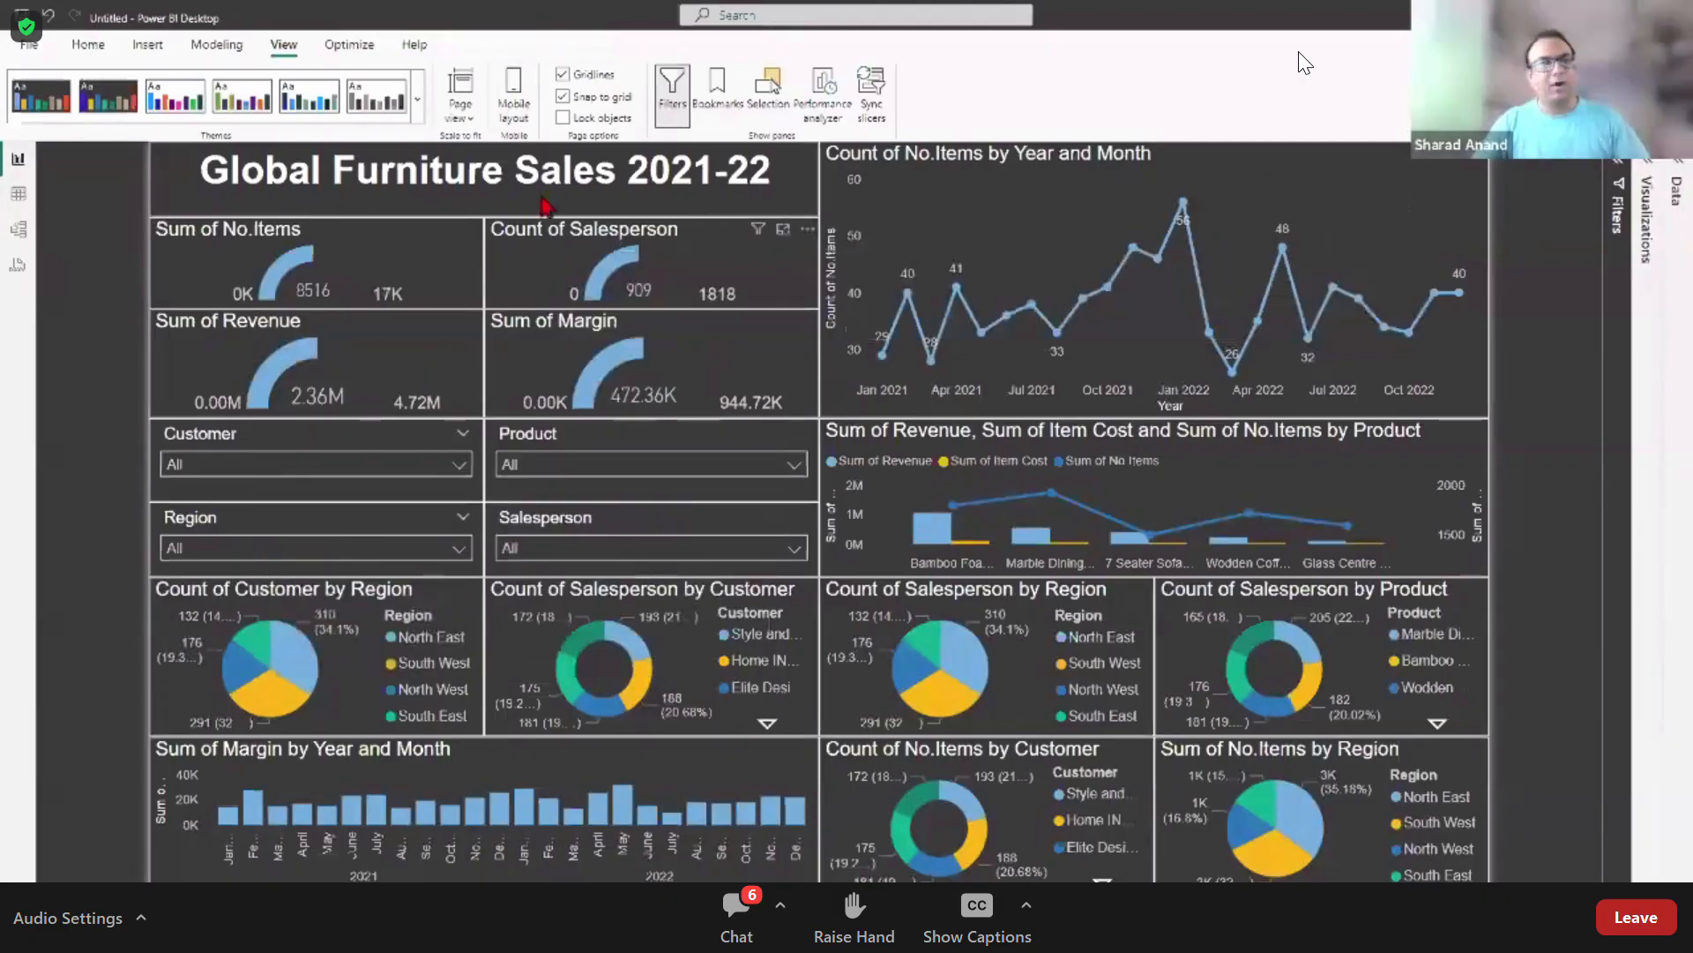
Step: Insert an enlarged custom narrative summary covering the dashboard's visuals, and remove it
{"action": "left_click", "coordinate": [150, 49]}
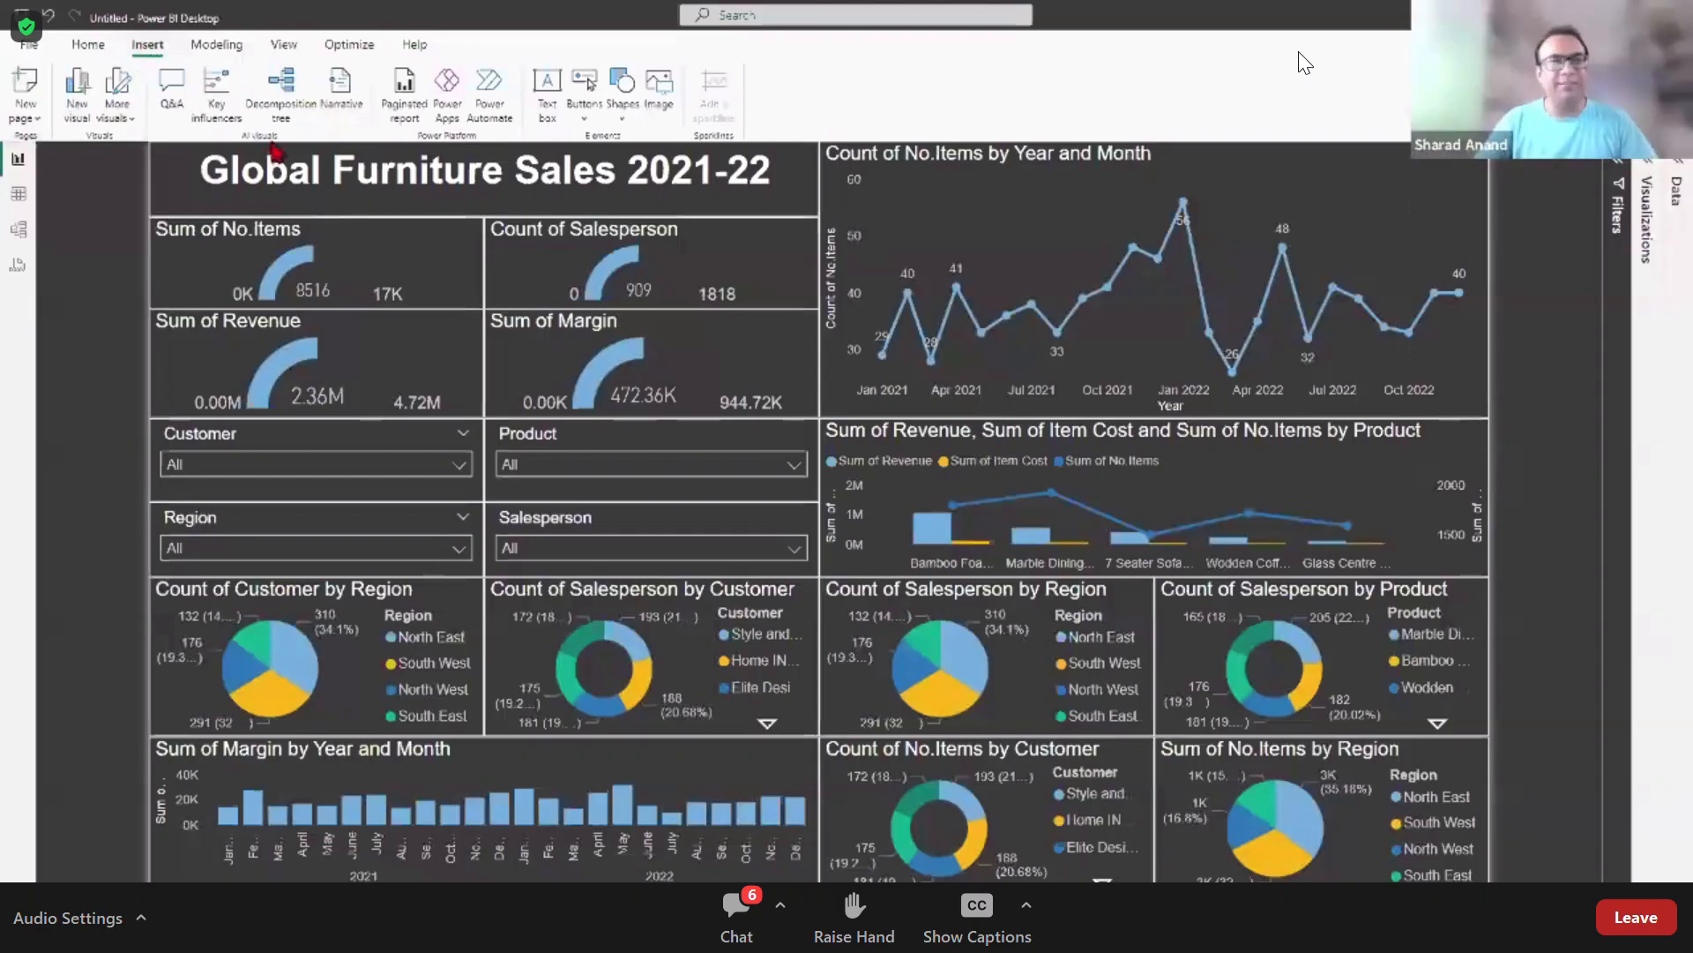
{"action": "left_click", "coordinate": [347, 97]}
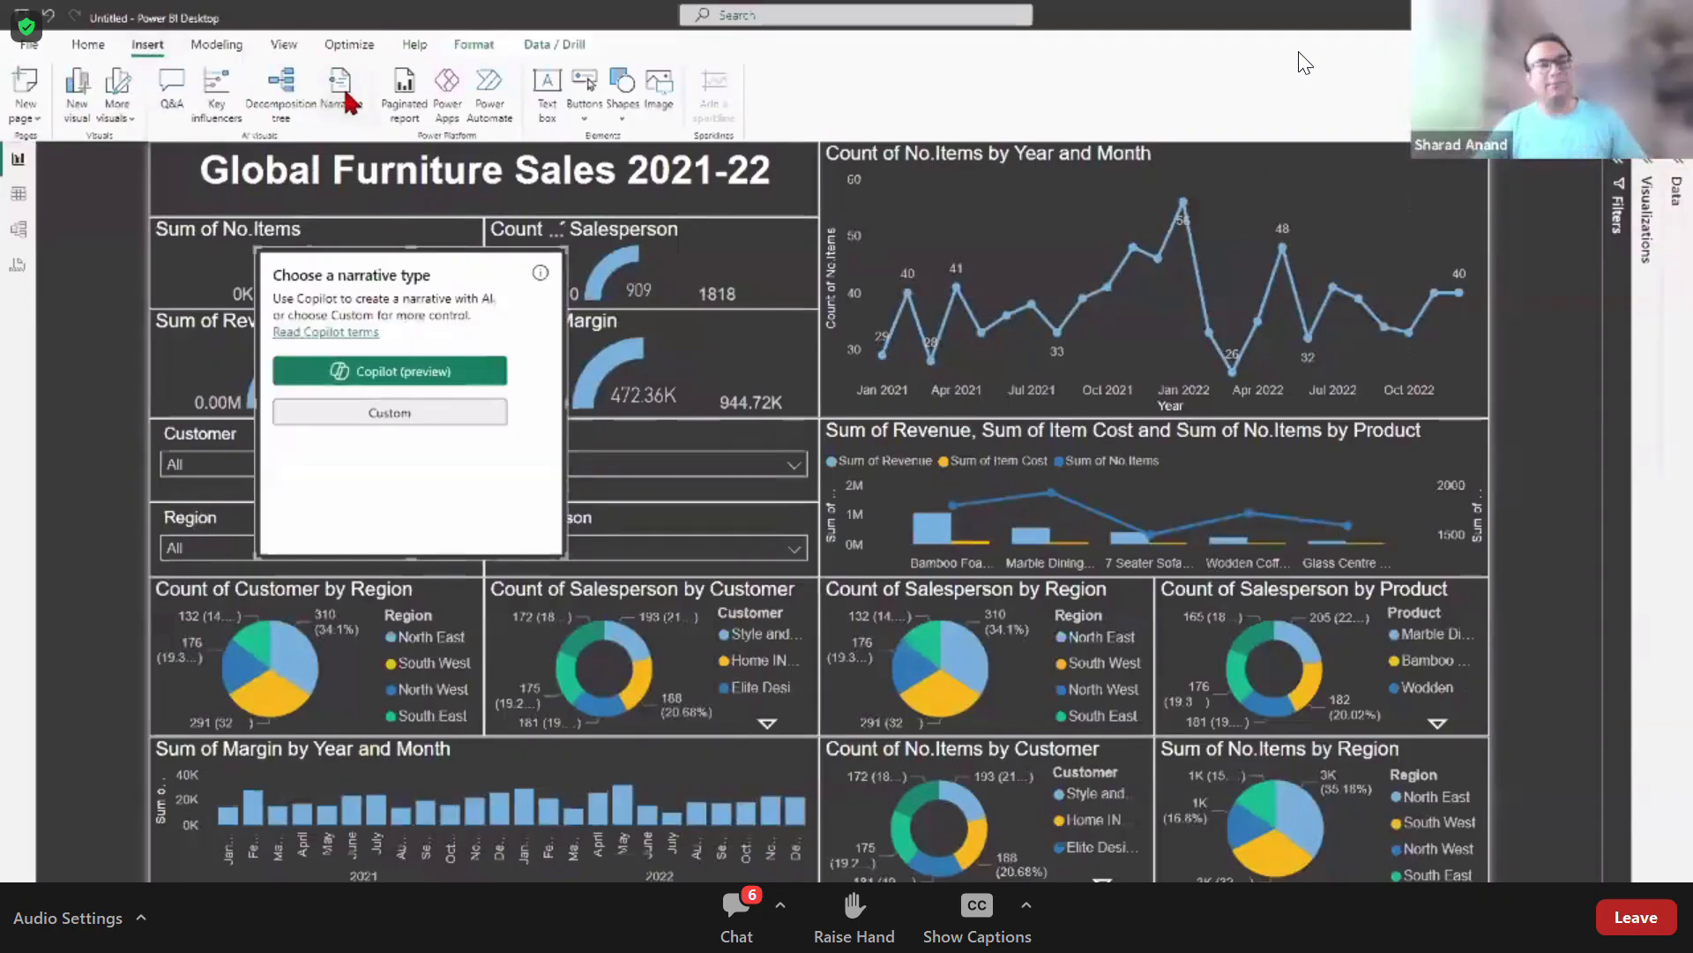
{"action": "left_click", "coordinate": [407, 424]}
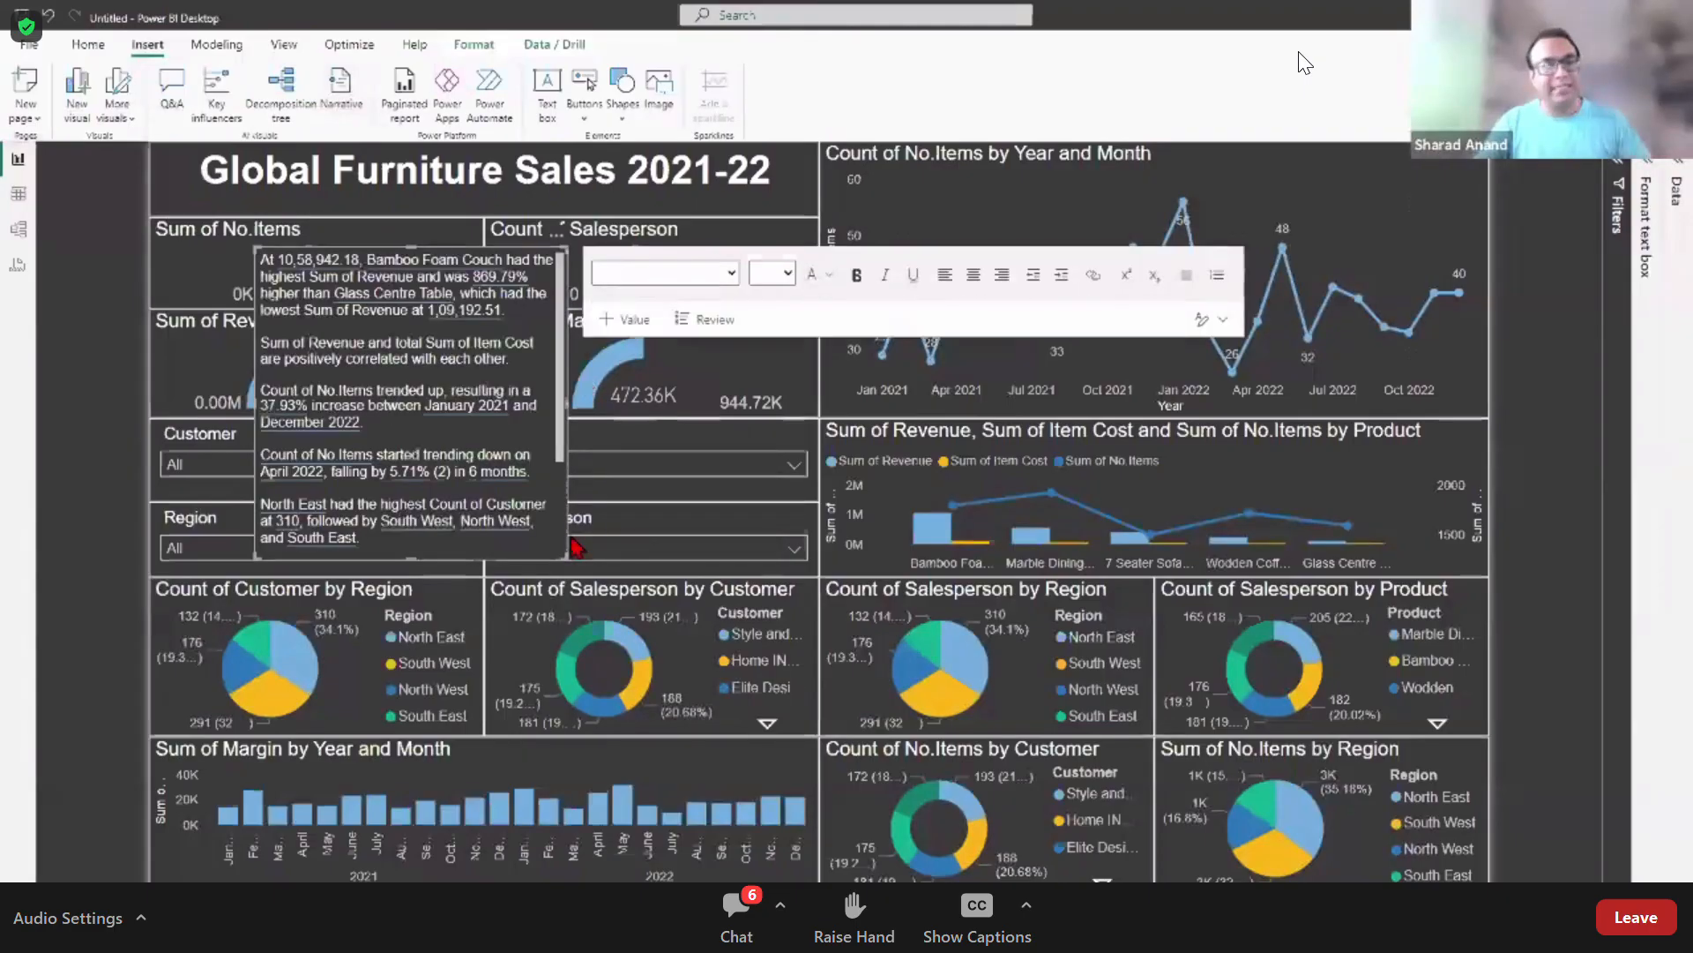
{"action": "left_click_drag", "start_coordinate": [561, 555], "coordinate": [785, 633]}
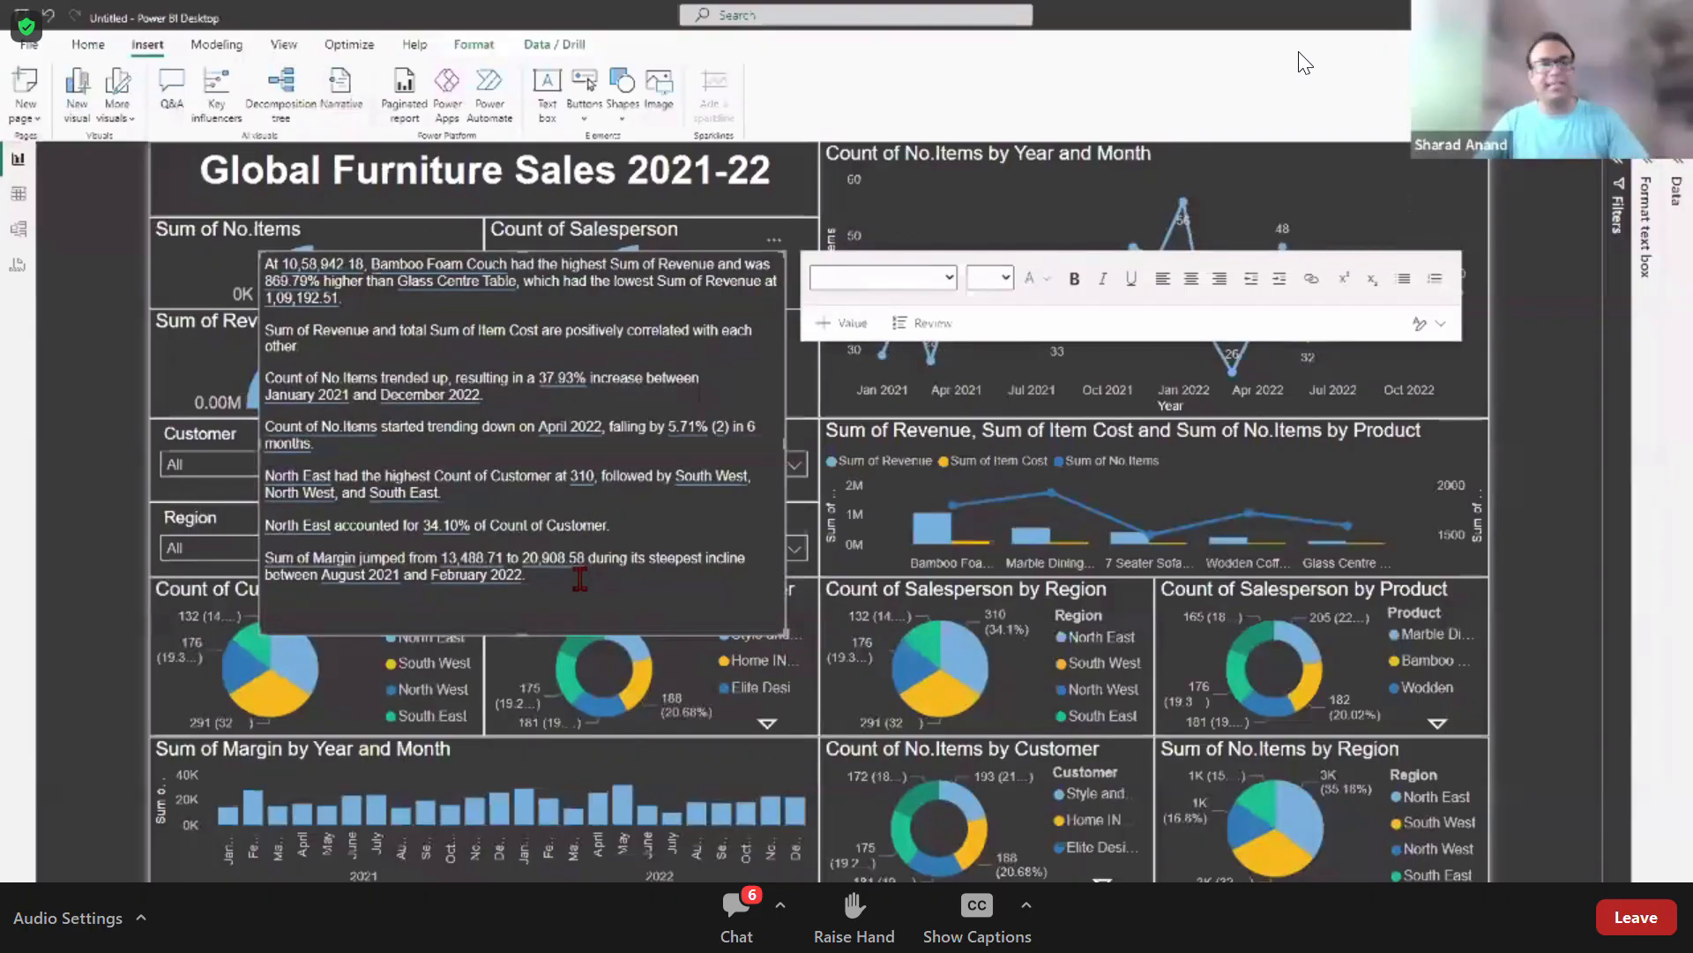
{"action": "left_click", "coordinate": [775, 239]}
{"action": "left_click", "coordinate": [824, 266]}
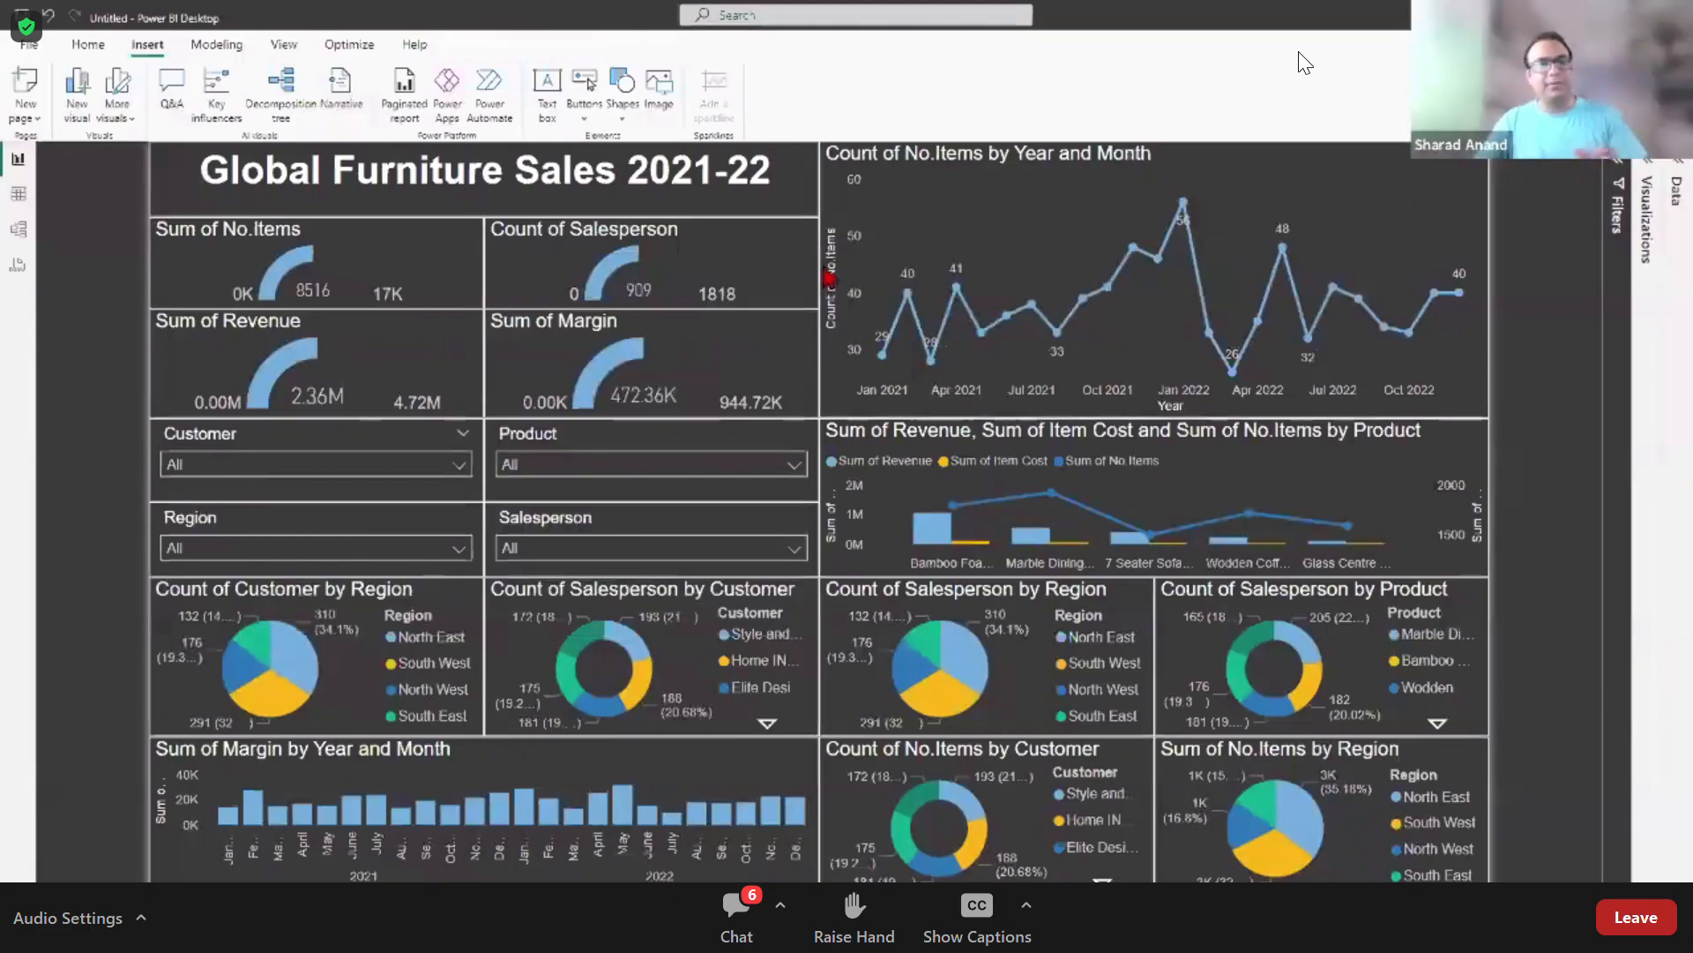
Step: Go to the second report page and remove the Q&A visual showing the October 2022 sales records
{"action": "left_click", "coordinate": [231, 898]}
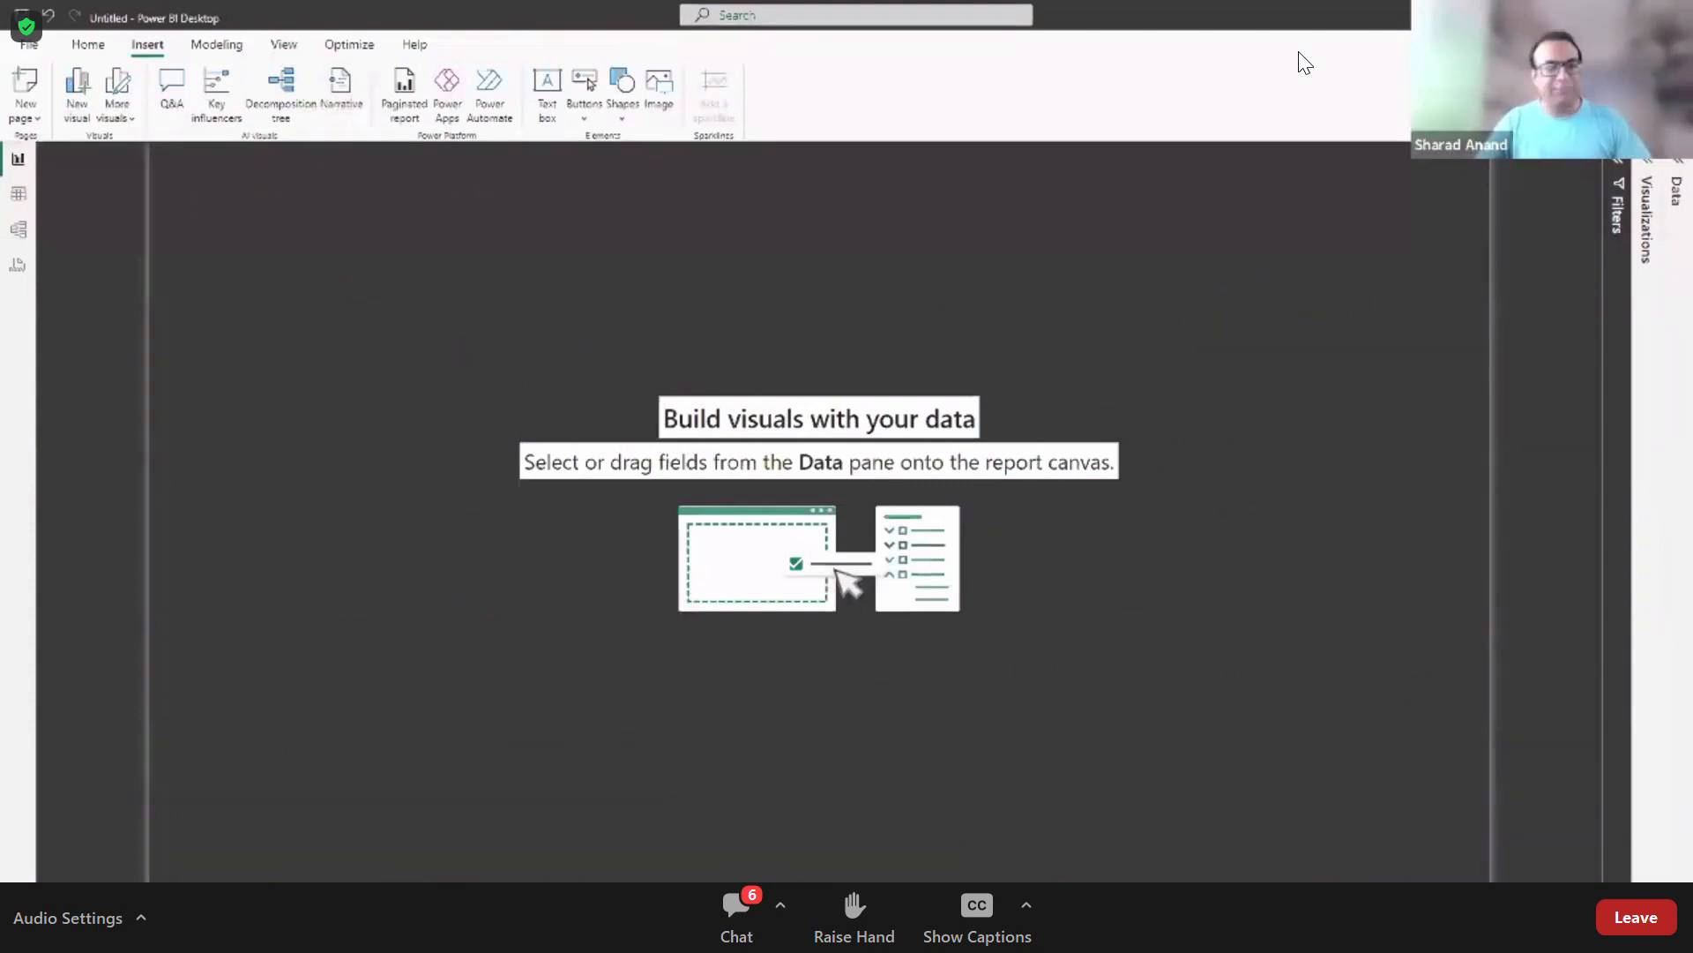
{"action": "left_click", "coordinate": [159, 898]}
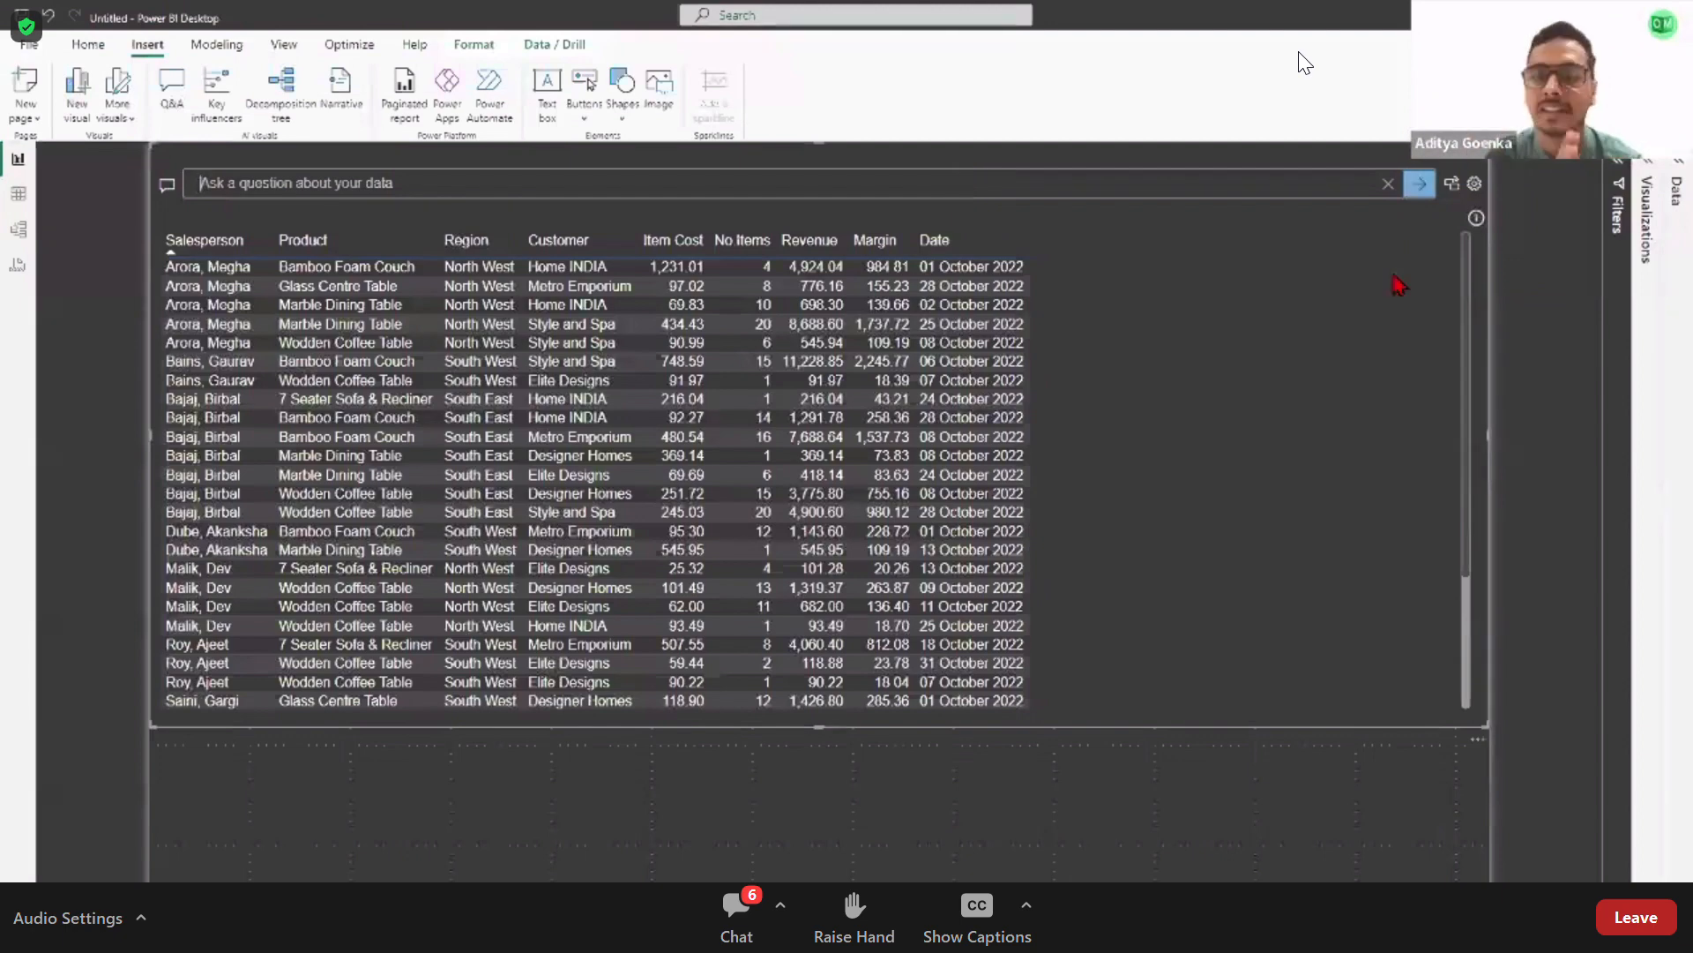
{"action": "left_click", "coordinate": [1478, 741]}
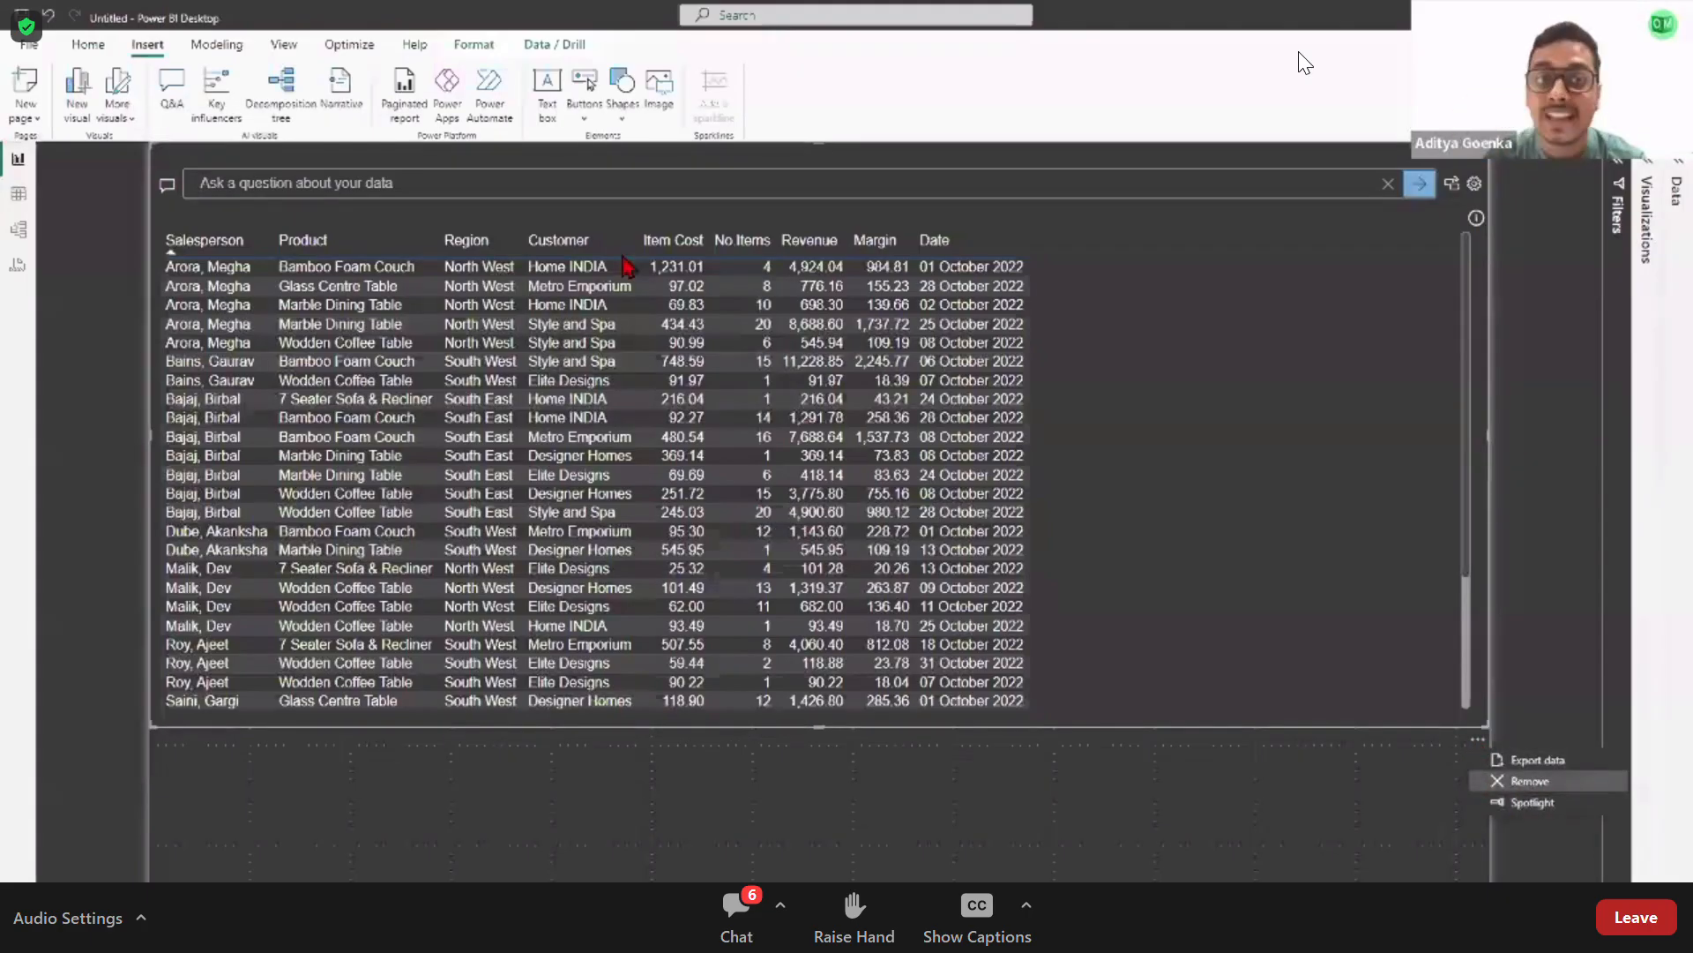
{"action": "left_click", "coordinate": [1525, 781]}
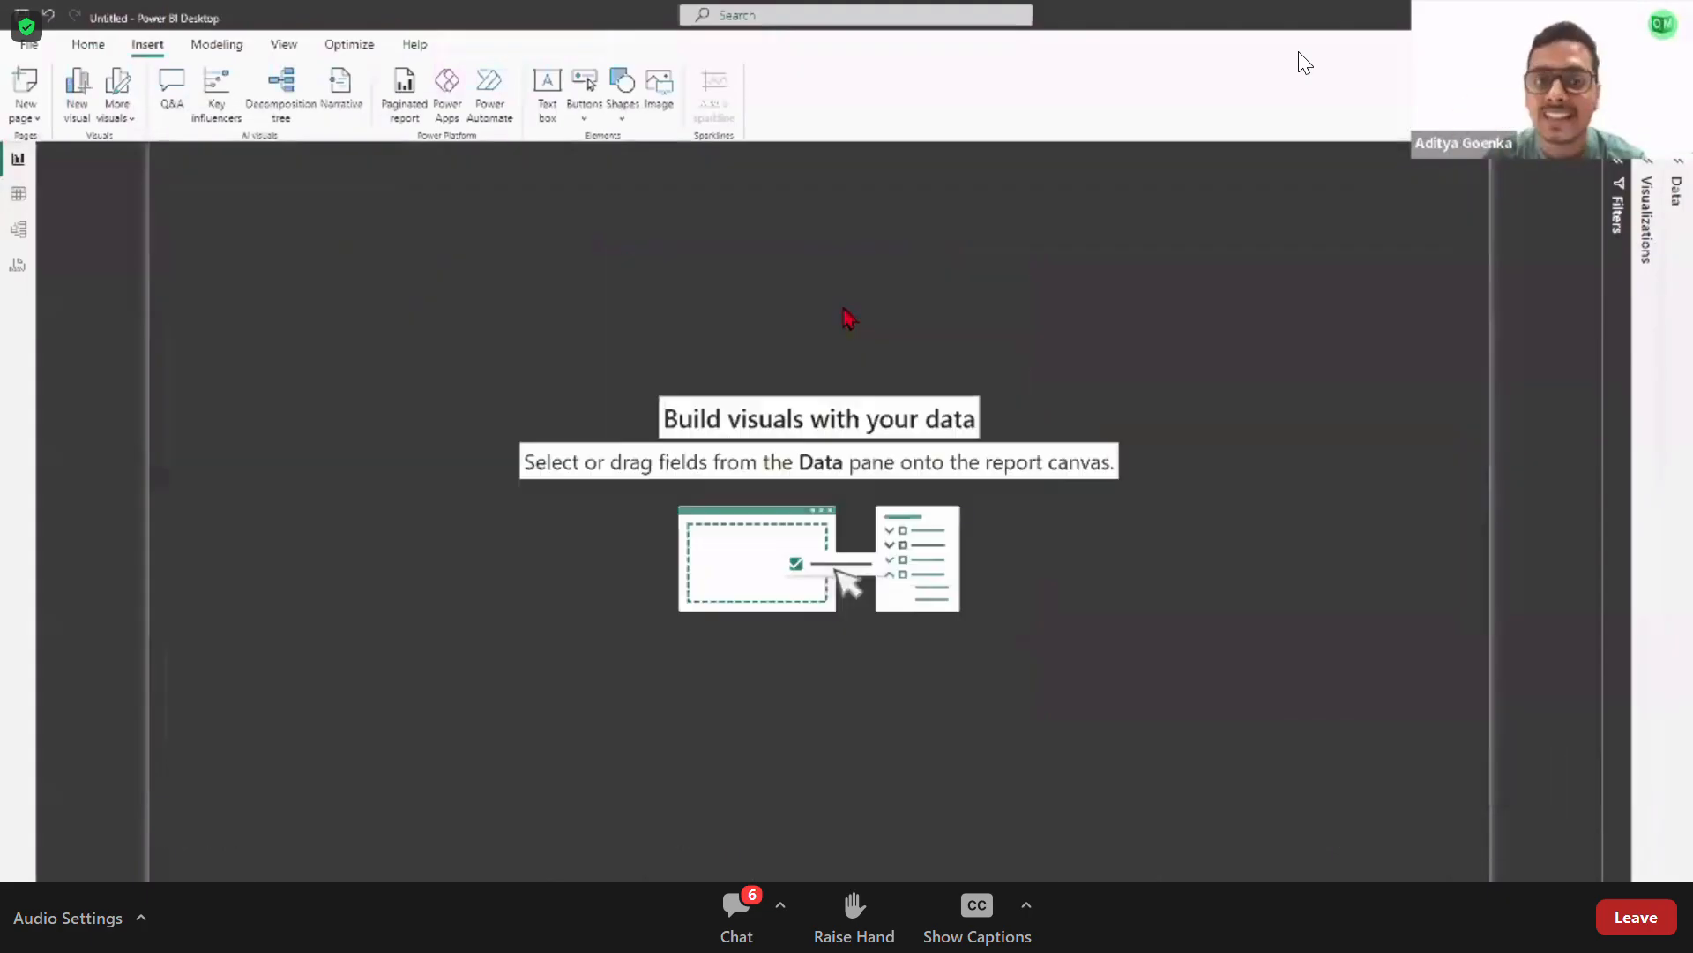
Step: Insert an enlarged Q&A visual on the blank page, and remove it
{"action": "left_click", "coordinate": [170, 91]}
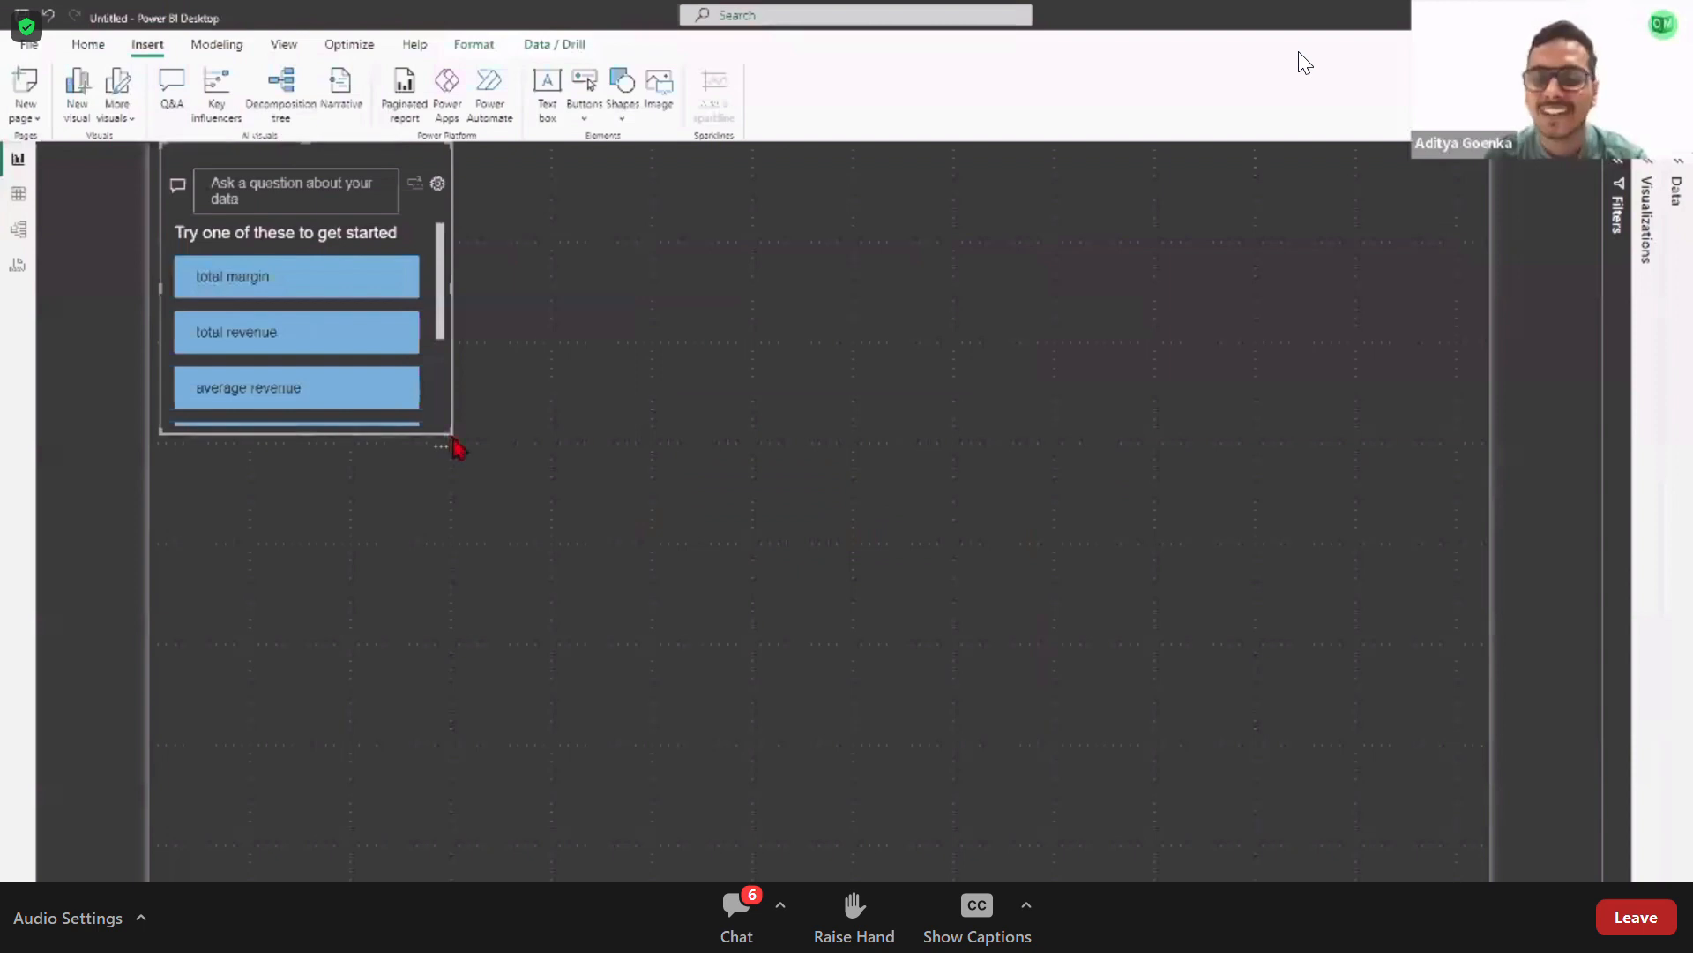
{"action": "left_click_drag", "start_coordinate": [451, 432], "coordinate": [1001, 545]}
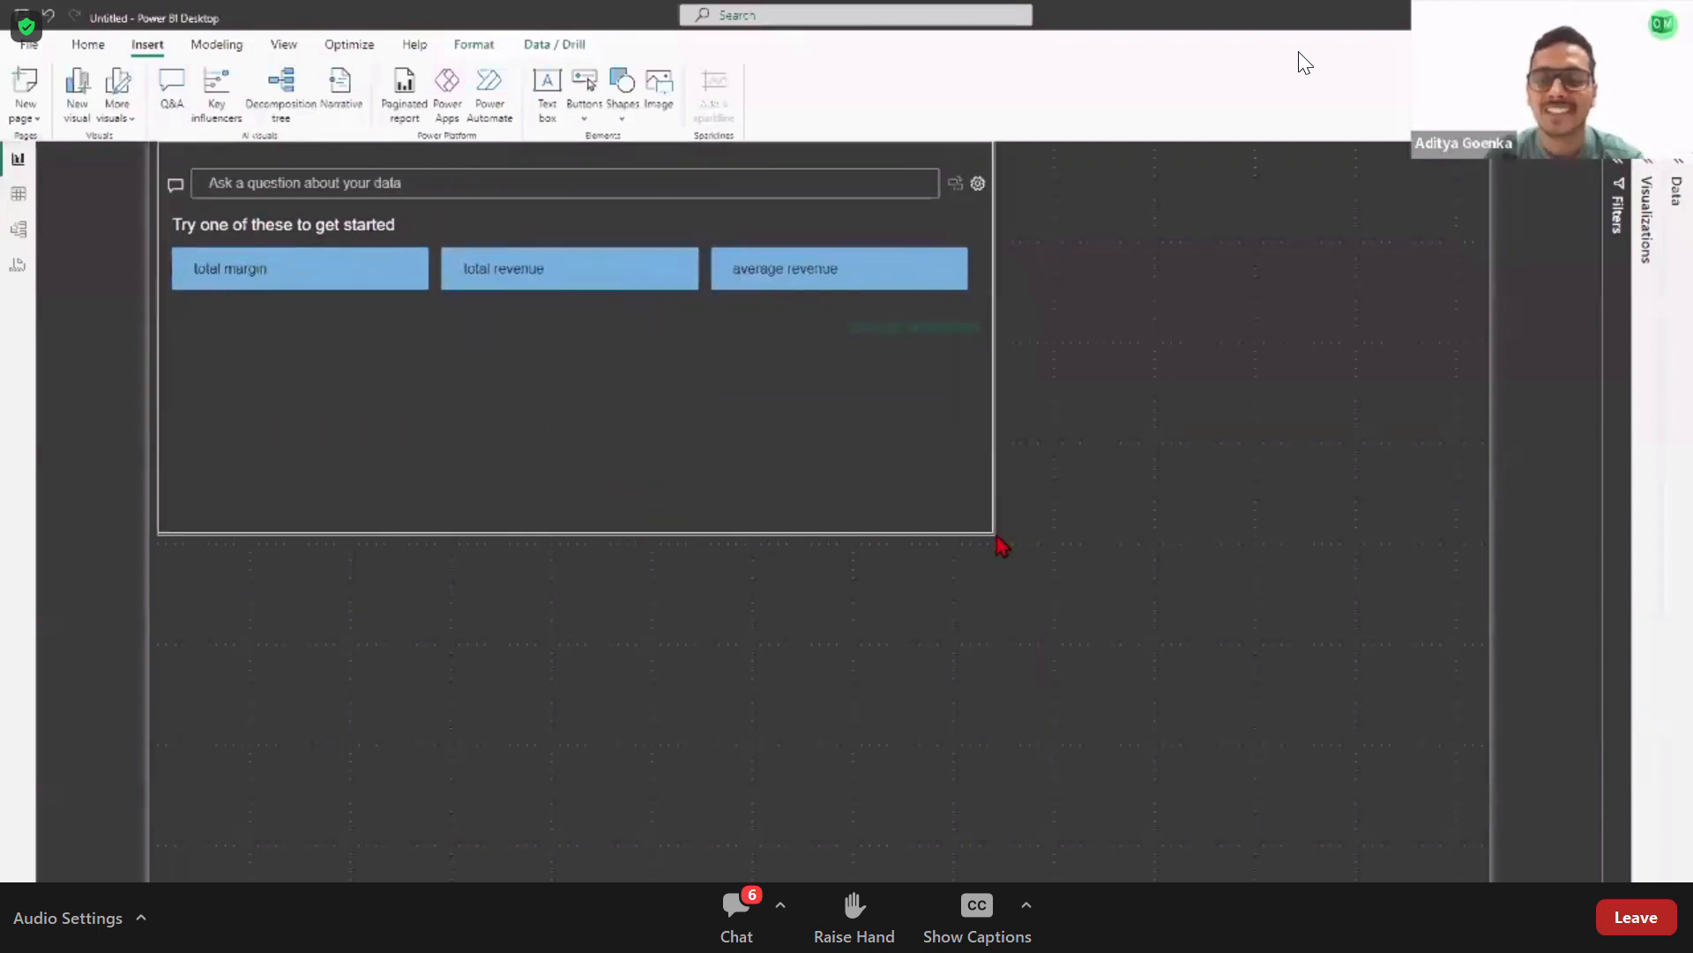
{"action": "left_click", "coordinate": [984, 548]}
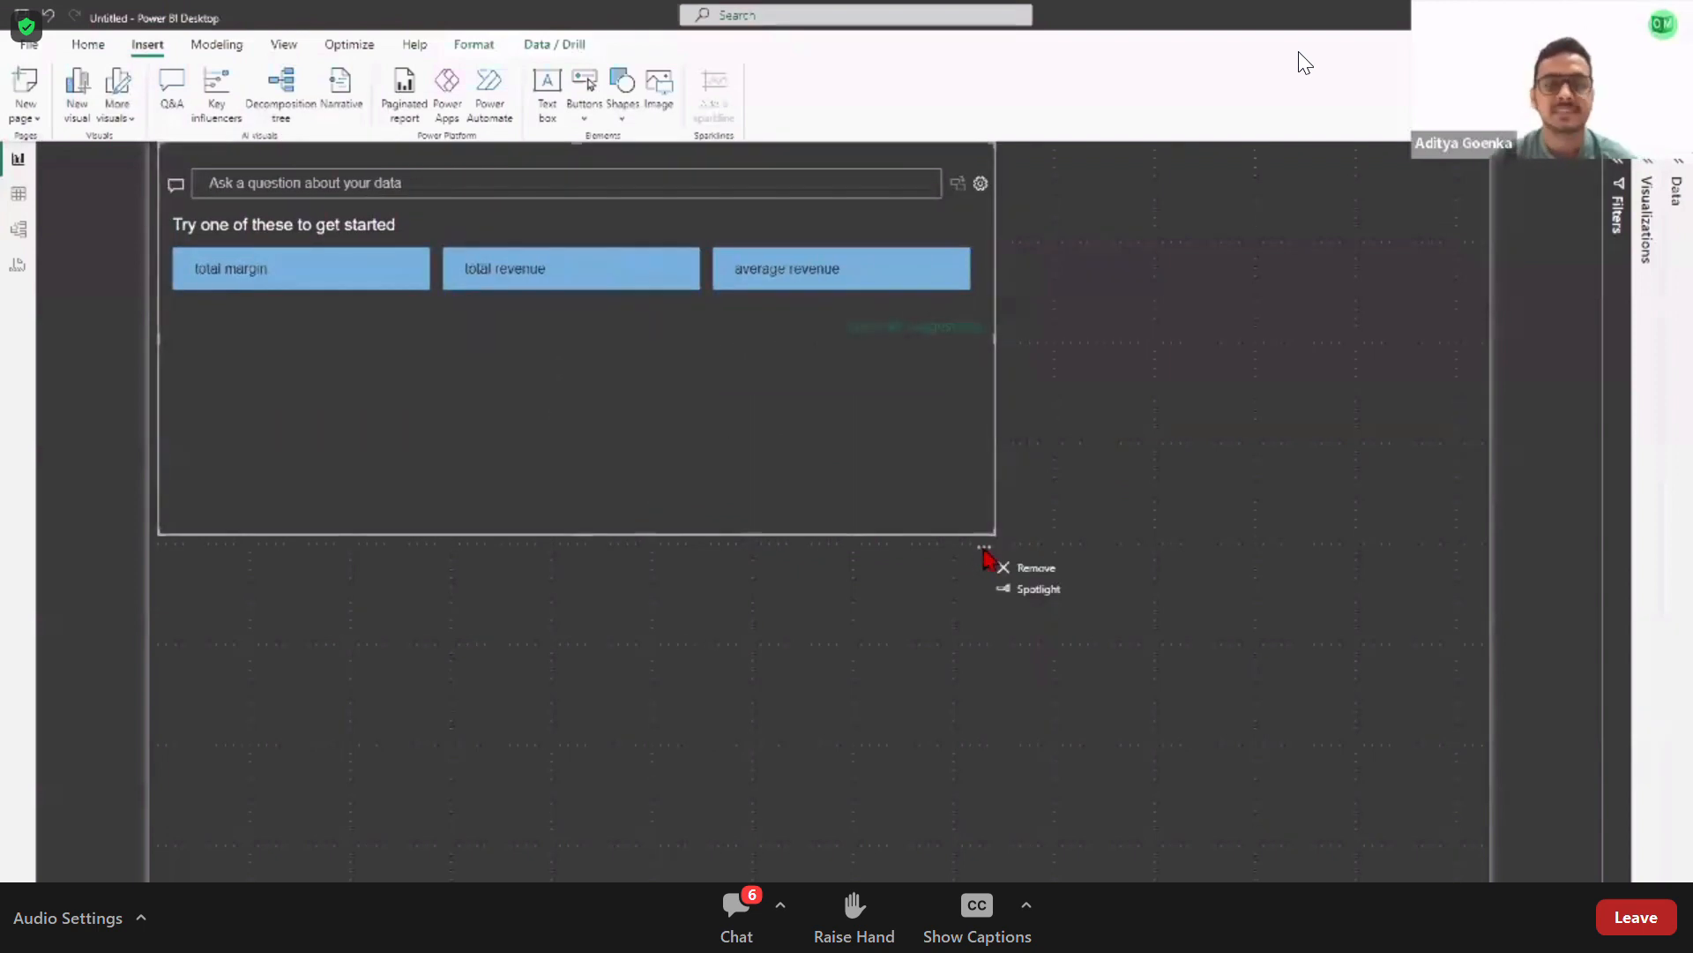
{"action": "left_click", "coordinate": [1050, 569]}
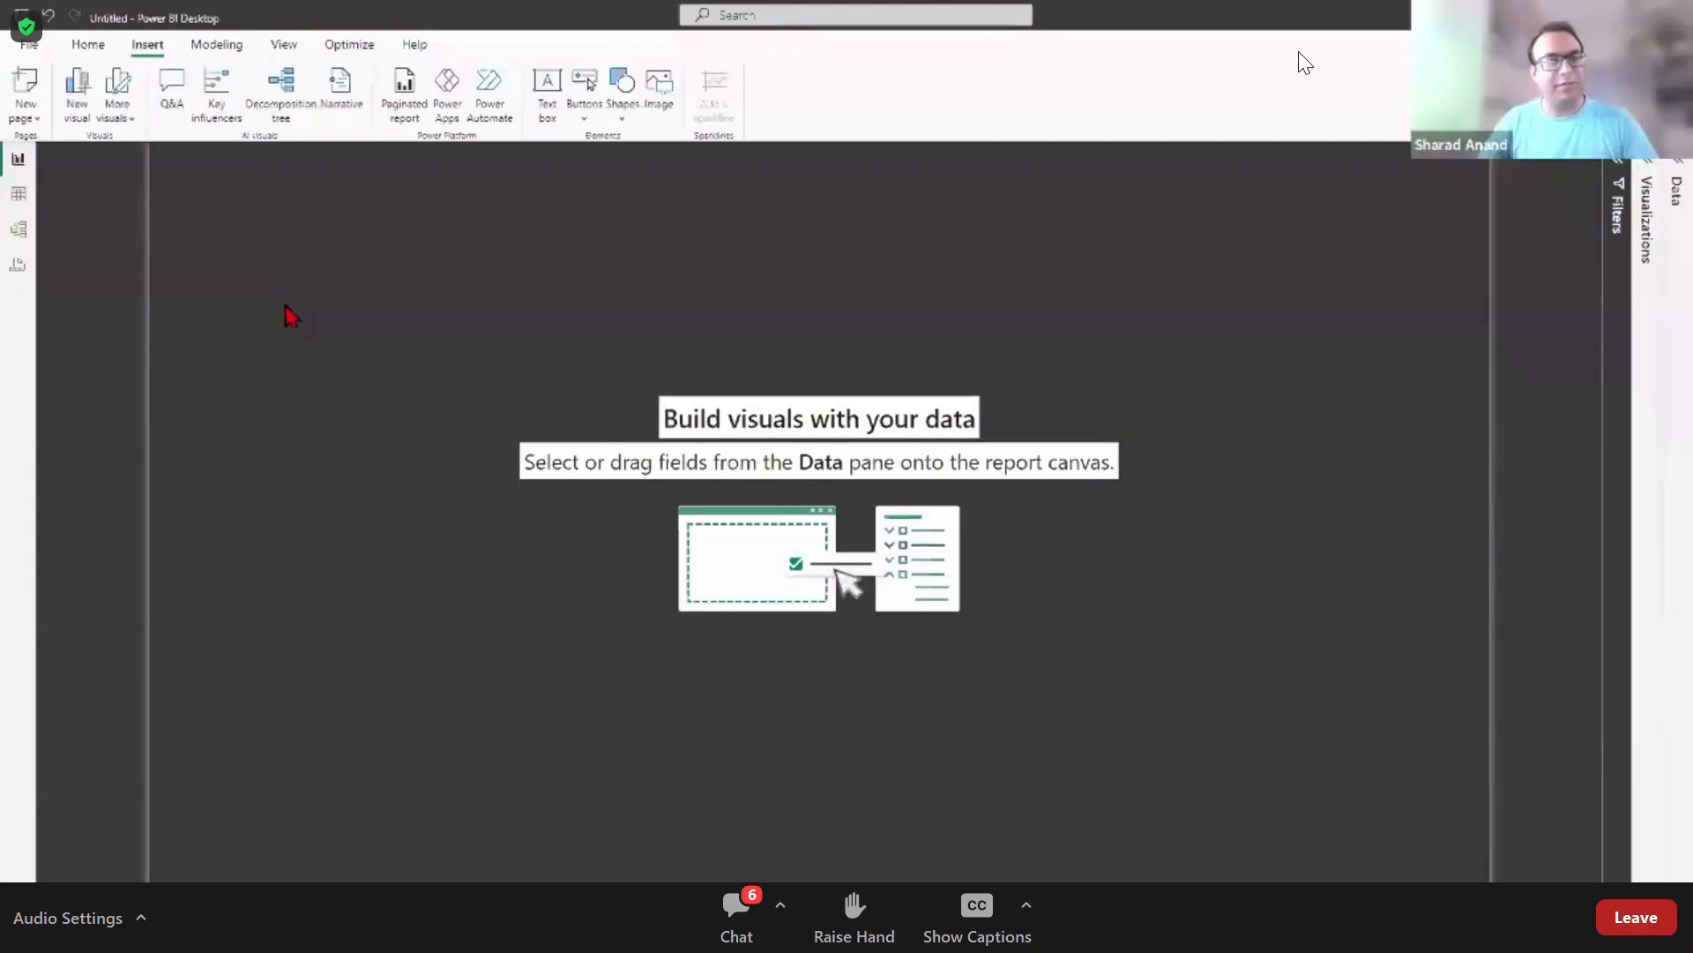
Step: Insert a Key influencers visual on the blank page, position it against the page's left edge and enlarge it
{"action": "left_click", "coordinate": [214, 89]}
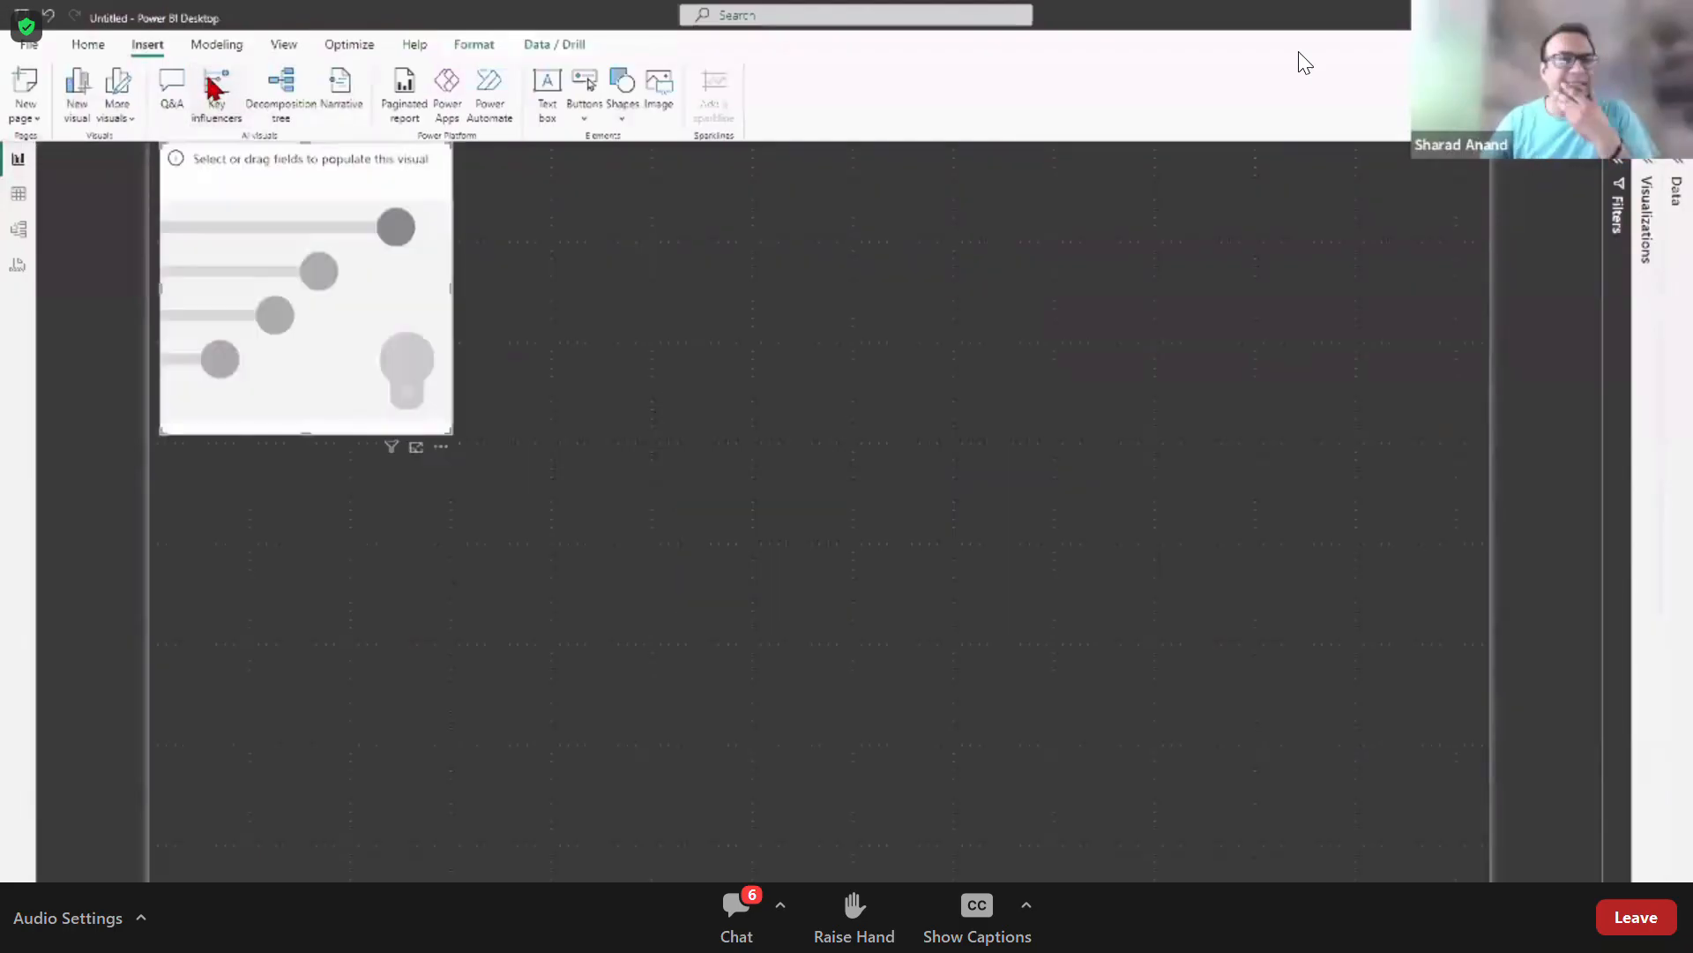
{"action": "left_click_drag", "start_coordinate": [297, 192], "coordinate": [270, 273]}
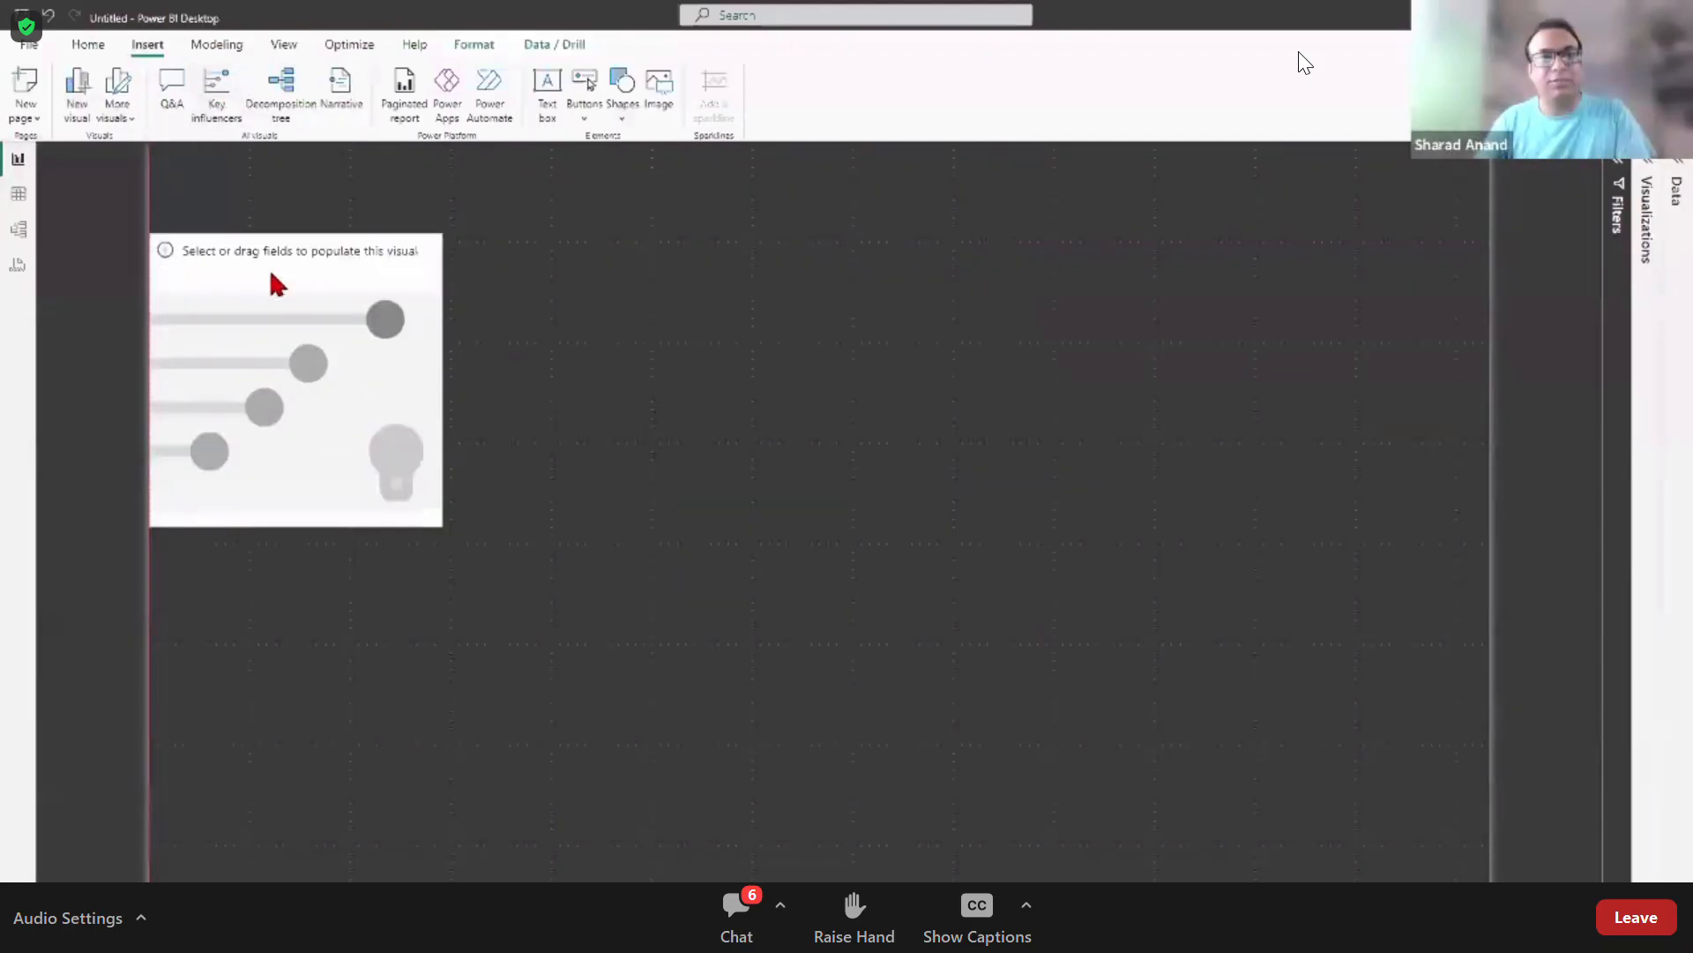
{"action": "left_click_drag", "start_coordinate": [442, 526], "coordinate": [794, 668]}
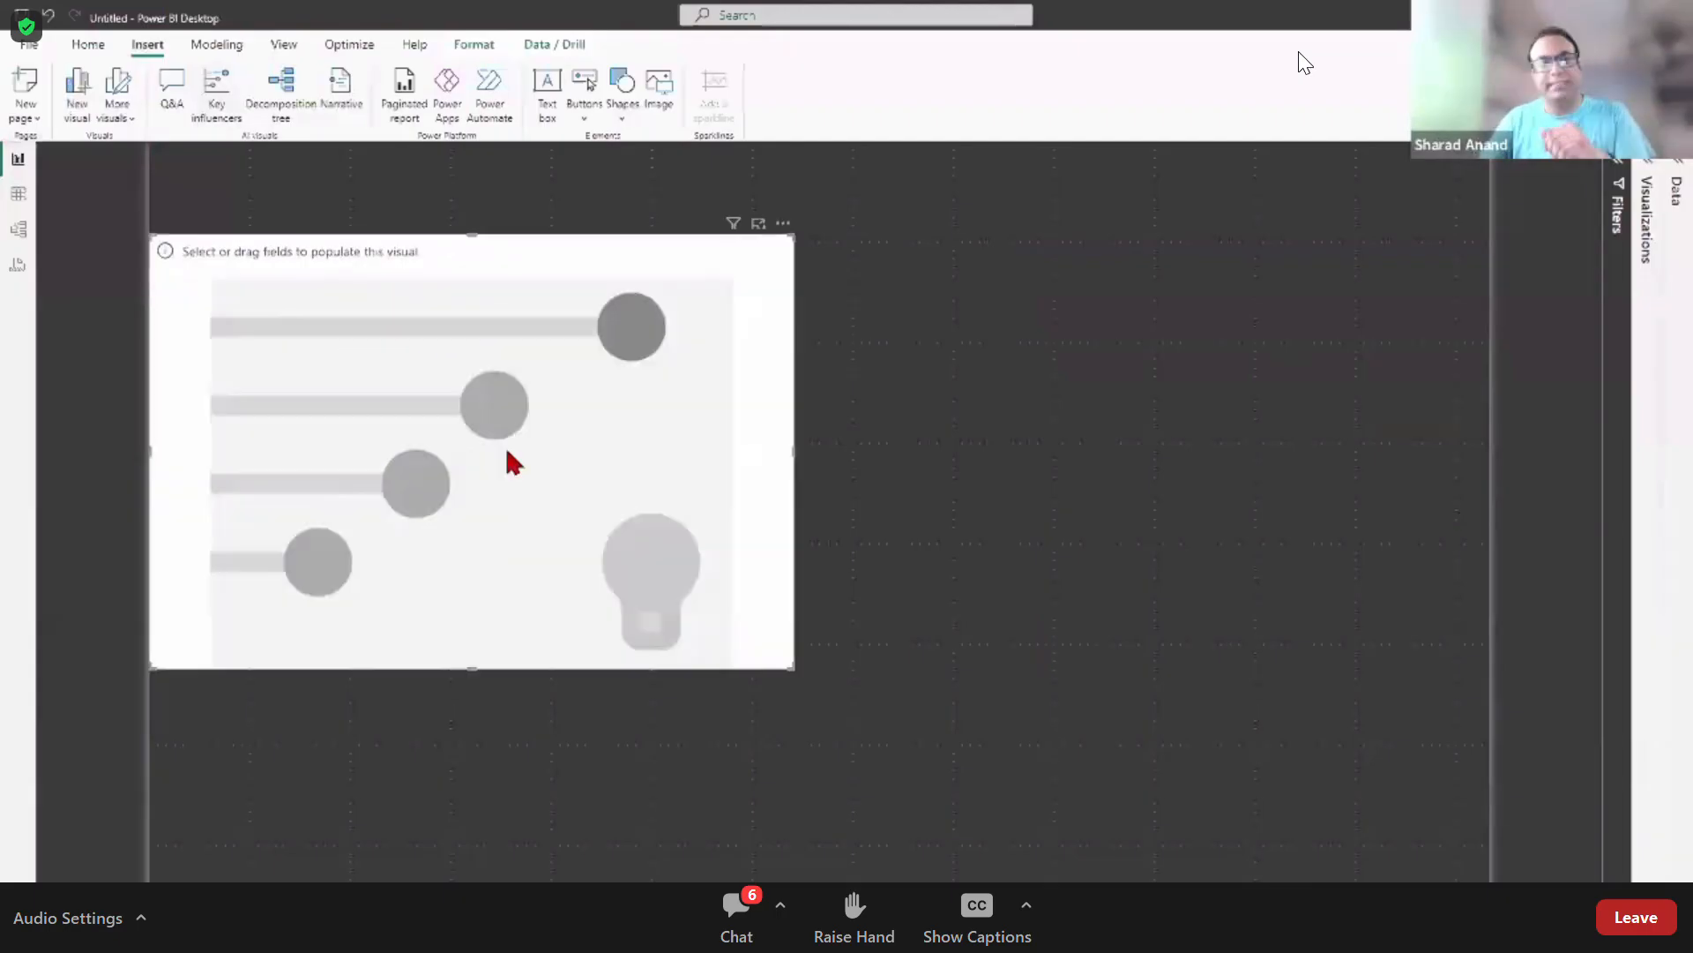
Step: Set the Key influencers visual to analyze No.Items, explained by Revenue
{"action": "left_click", "coordinate": [1652, 177]}
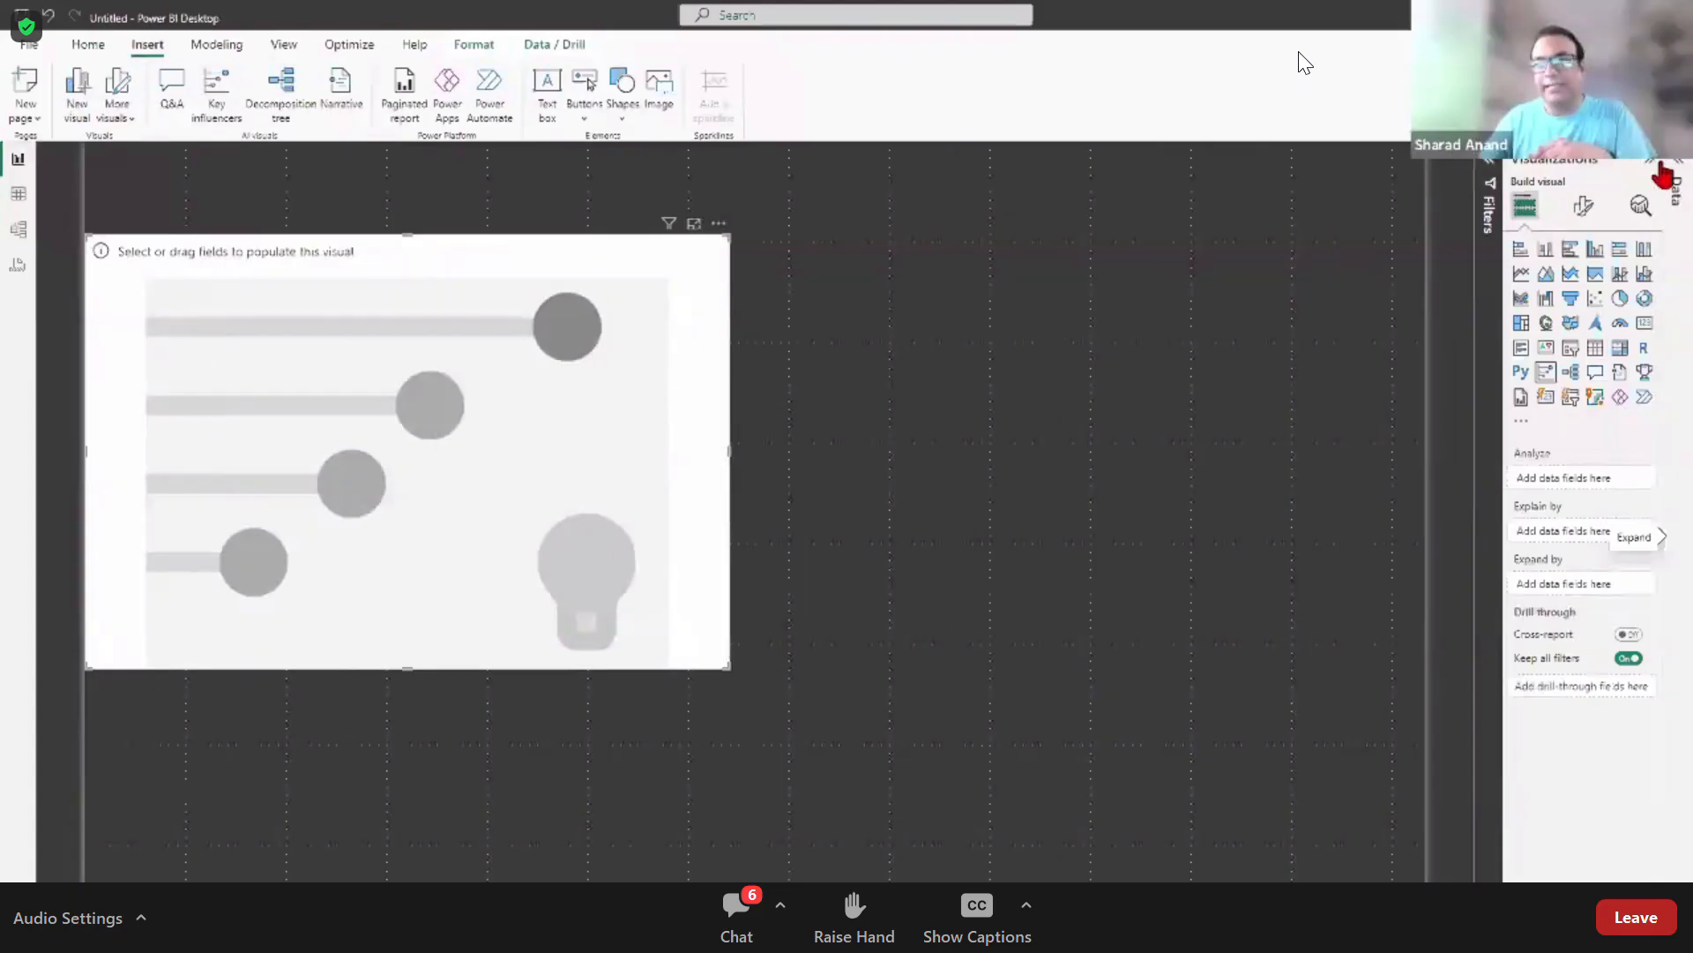
{"action": "left_click", "coordinate": [1663, 172]}
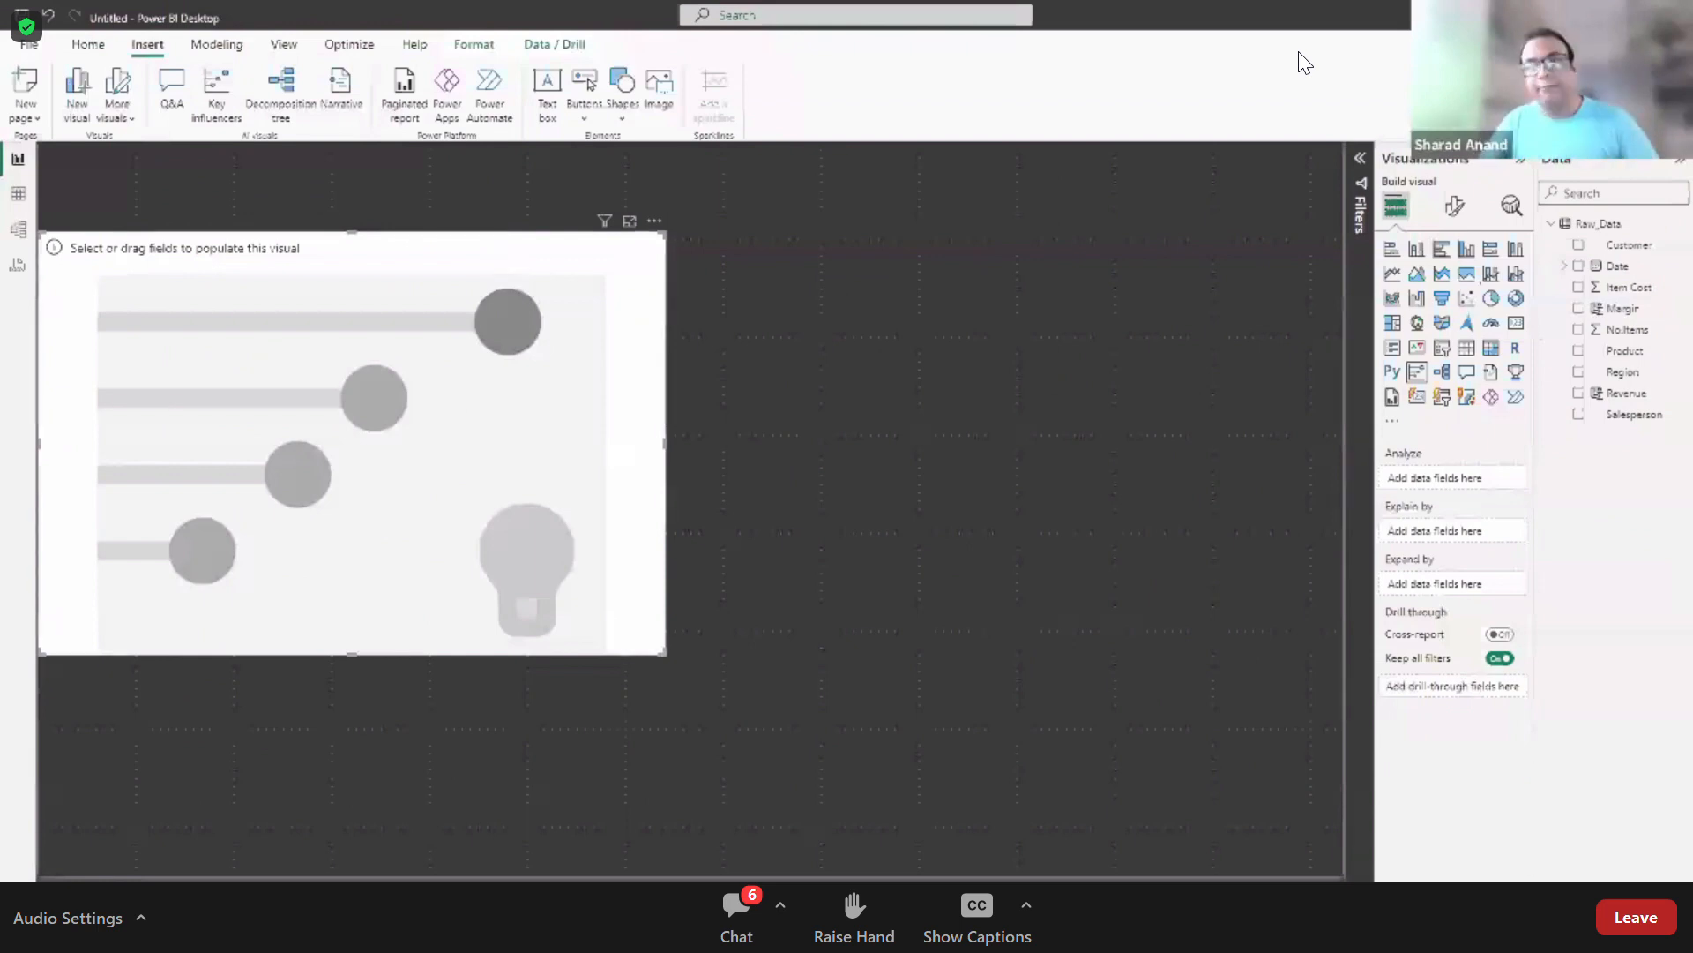
{"action": "left_click_drag", "start_coordinate": [1632, 338], "coordinate": [1468, 484]}
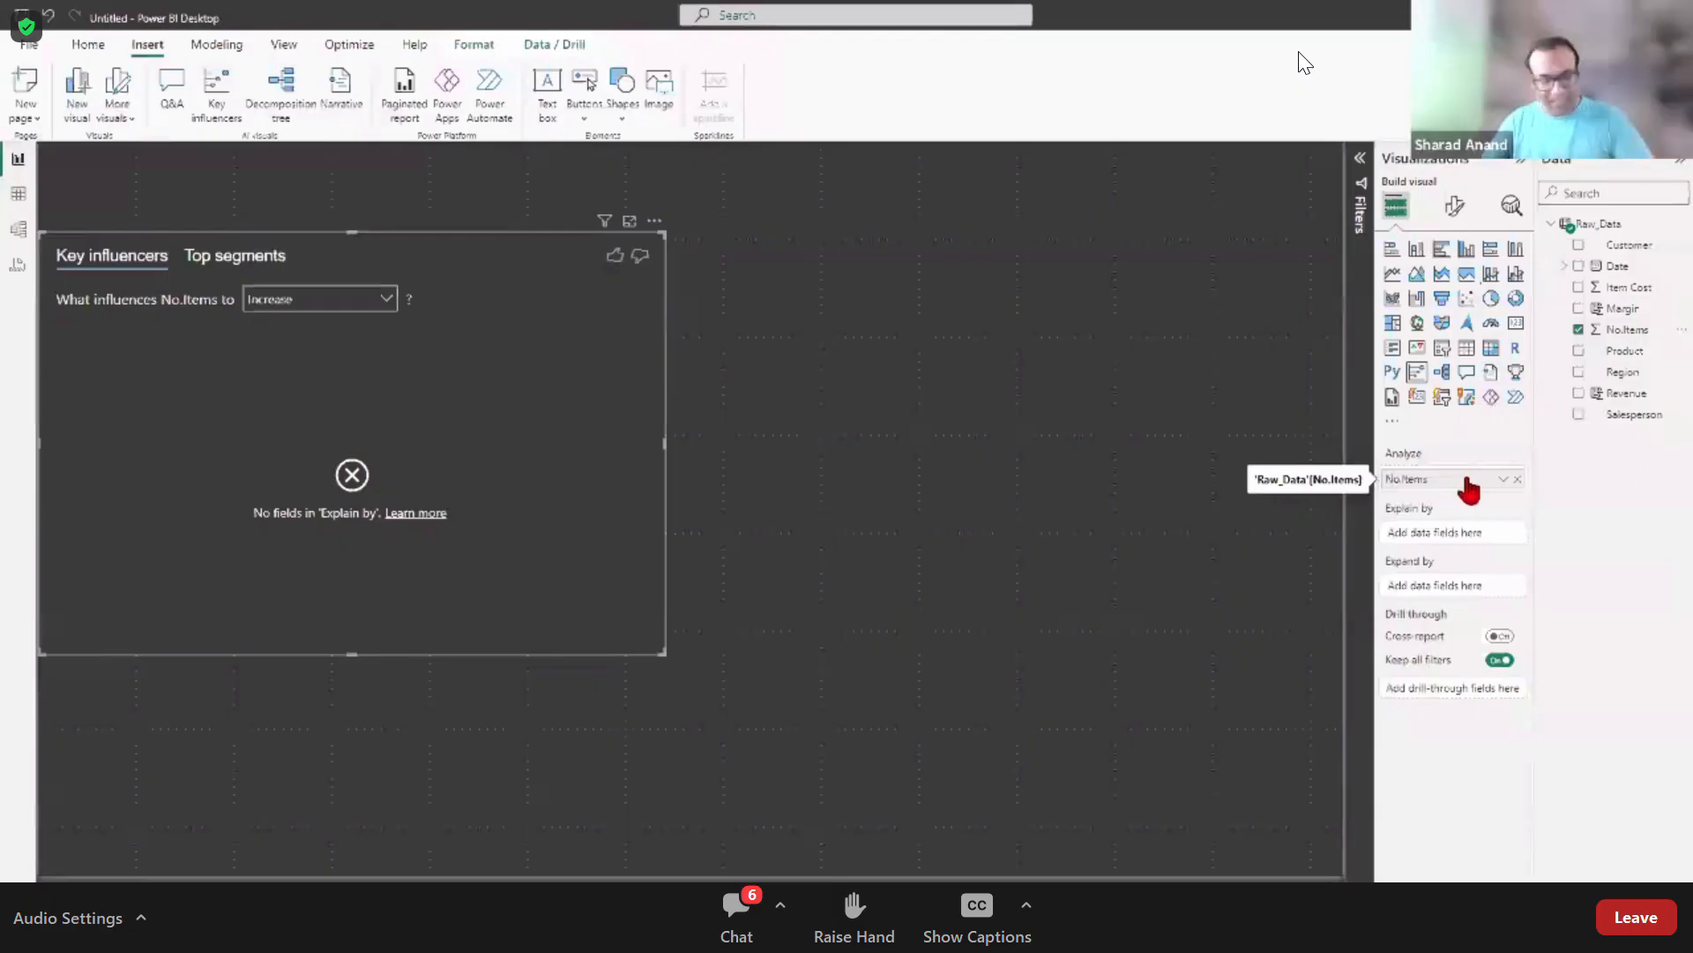
{"action": "left_click_drag", "start_coordinate": [1636, 393], "coordinate": [1482, 538]}
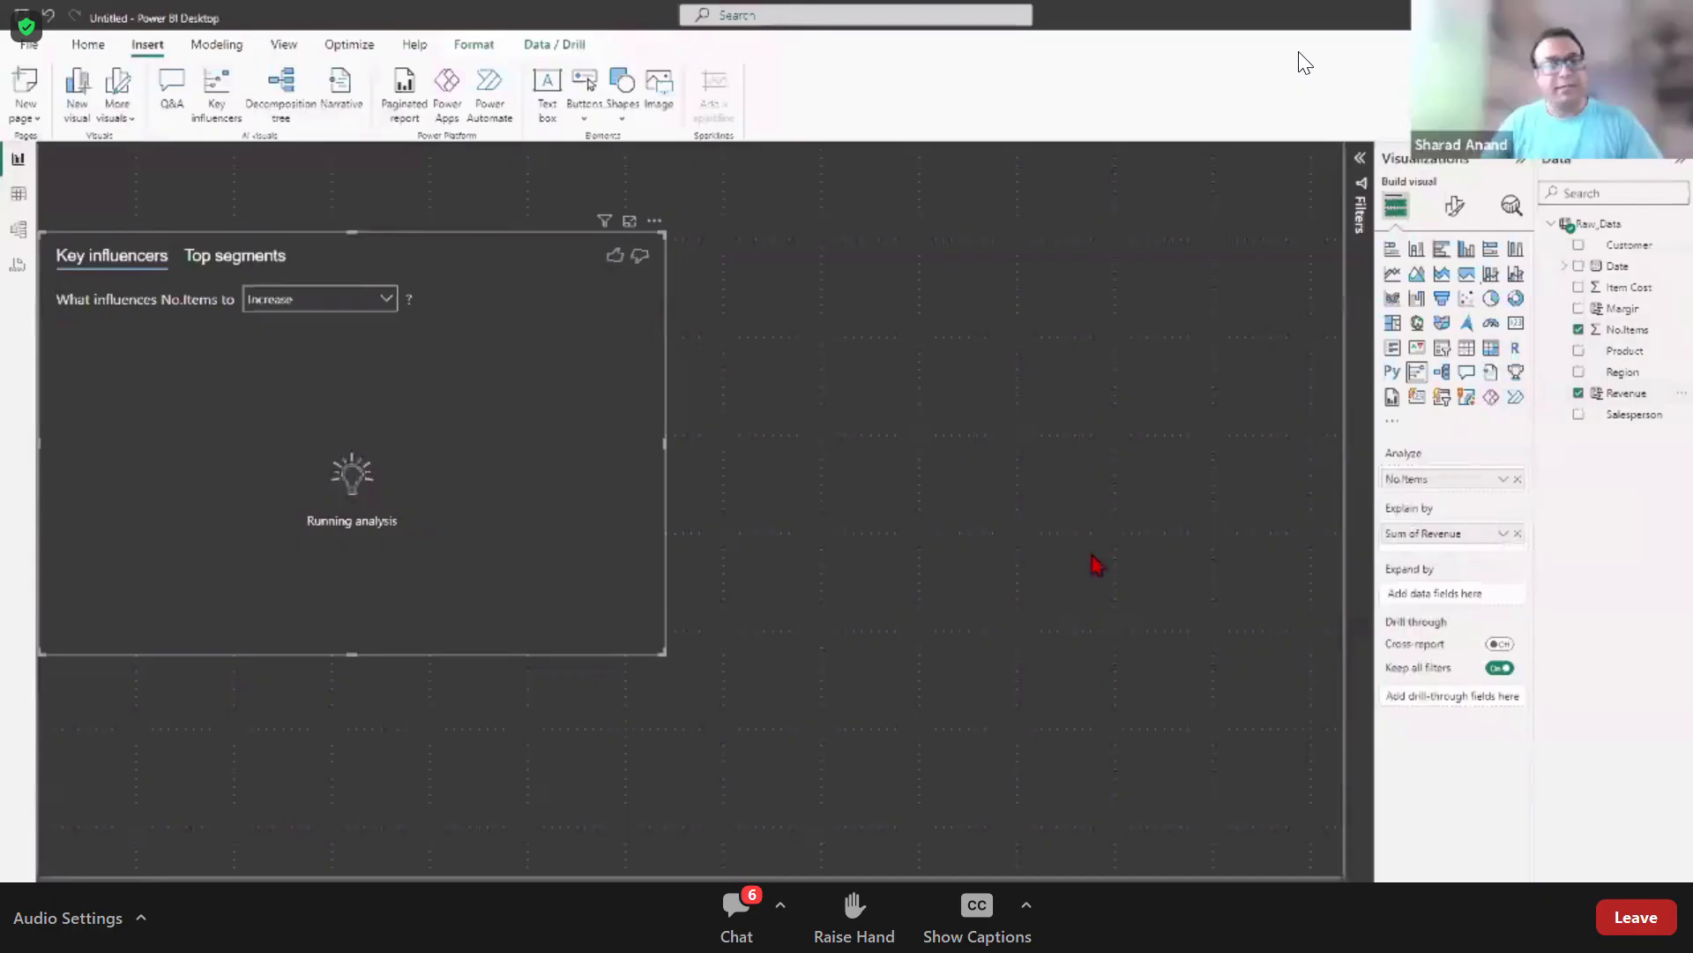
Step: Enlarge the Key influencers visual to fill most of the page, and collapse the Visualizations and Data panes
{"action": "left_click_drag", "start_coordinate": [664, 654], "coordinate": [1327, 856]}
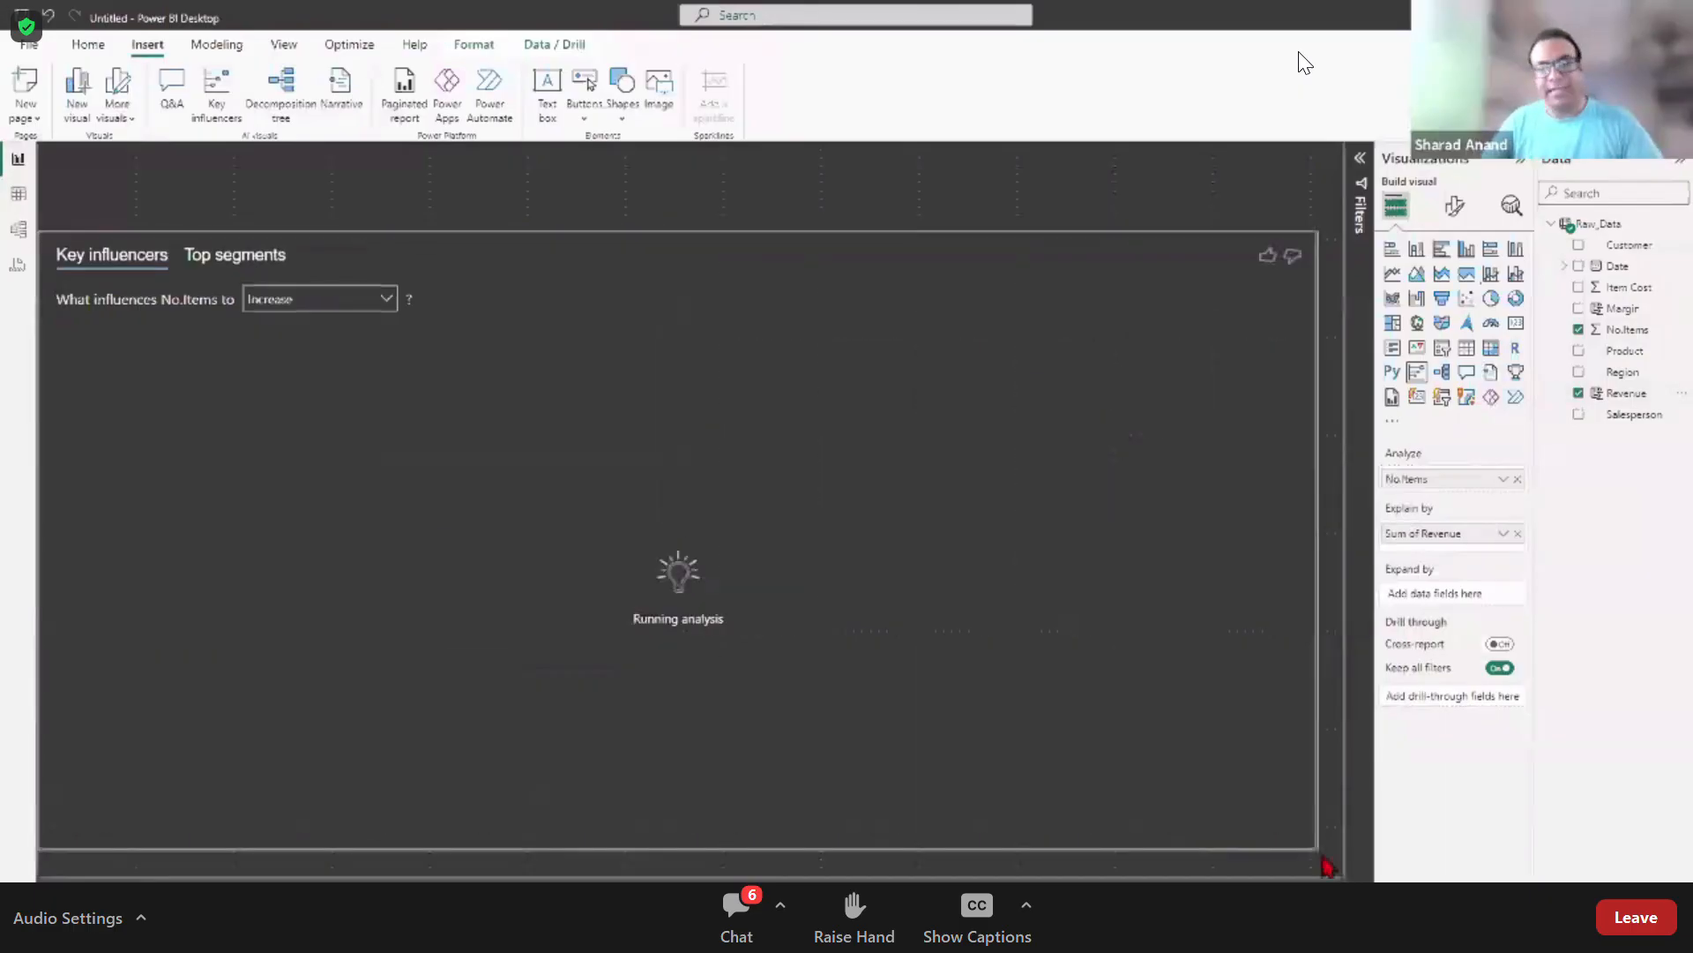
{"action": "left_click_drag", "start_coordinate": [702, 244], "coordinate": [683, 174]}
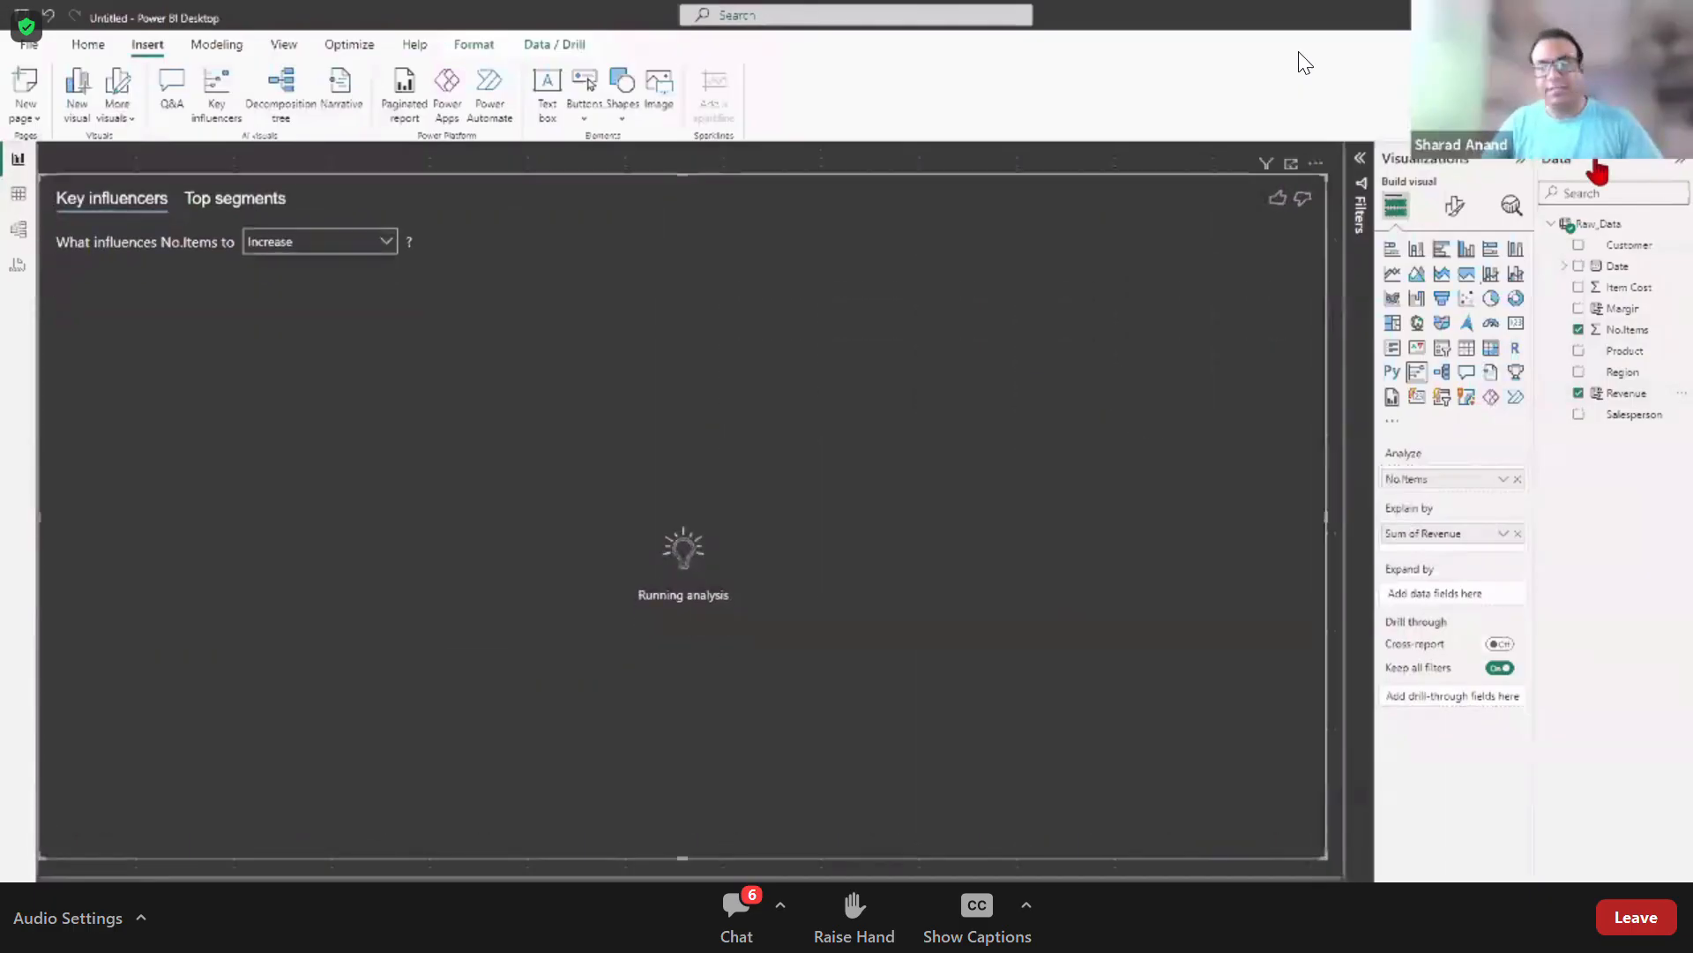
{"action": "left_click", "coordinate": [1520, 161]}
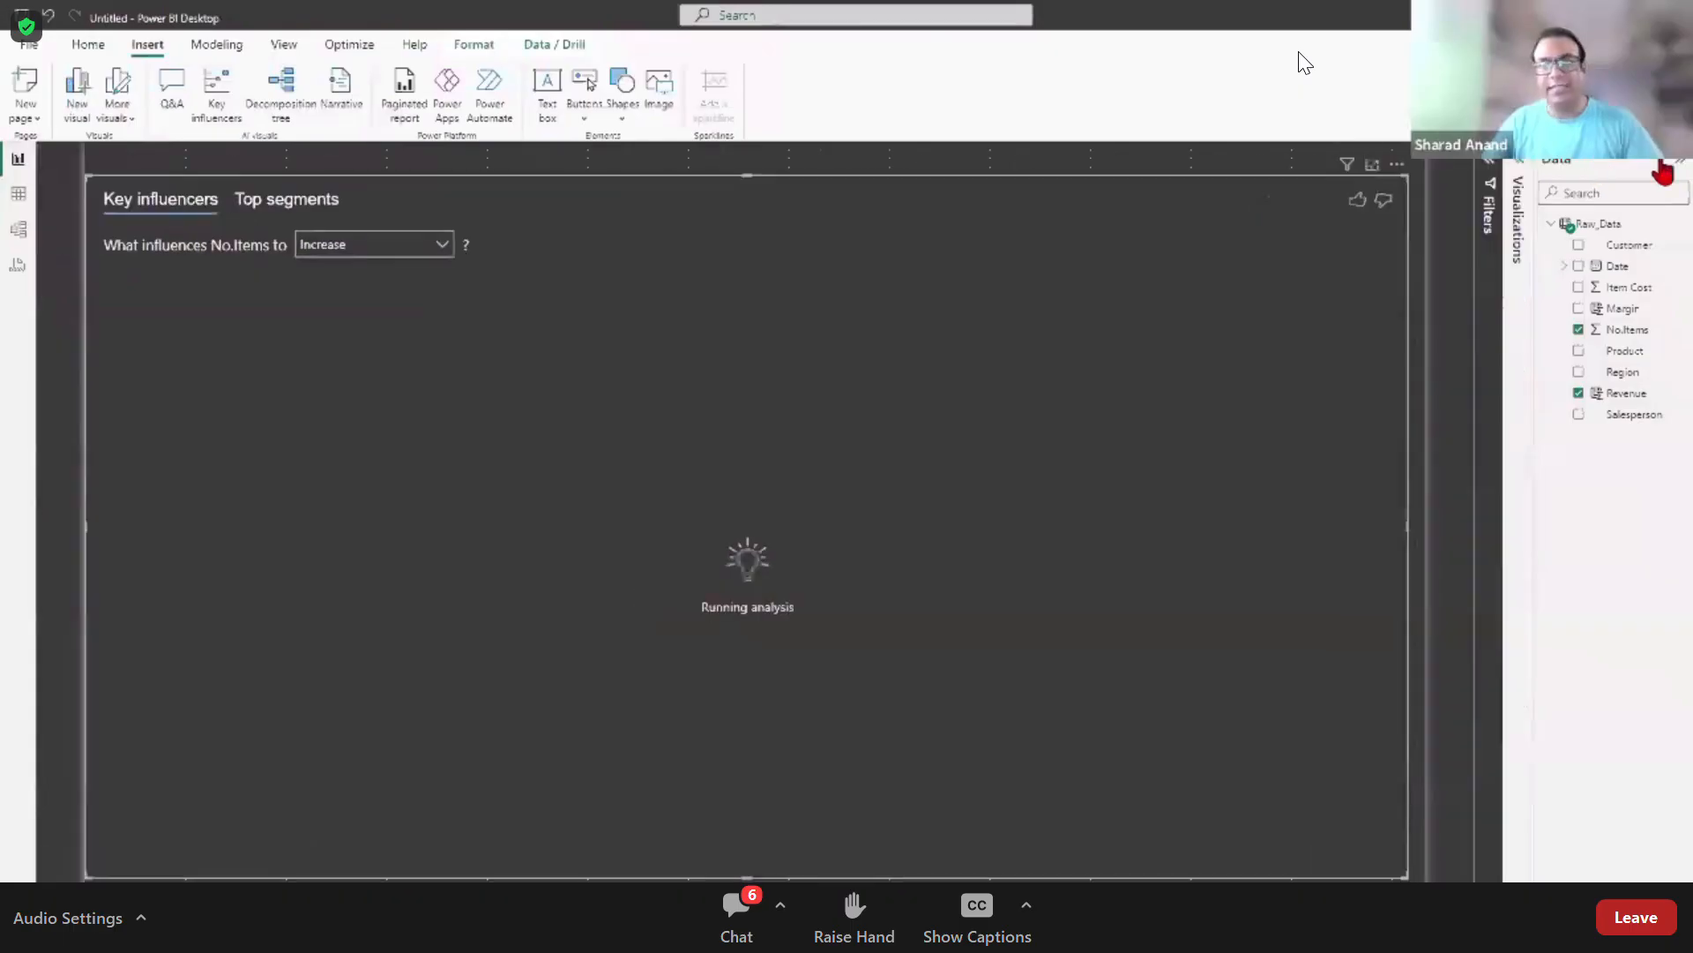
{"action": "left_click", "coordinate": [1666, 164]}
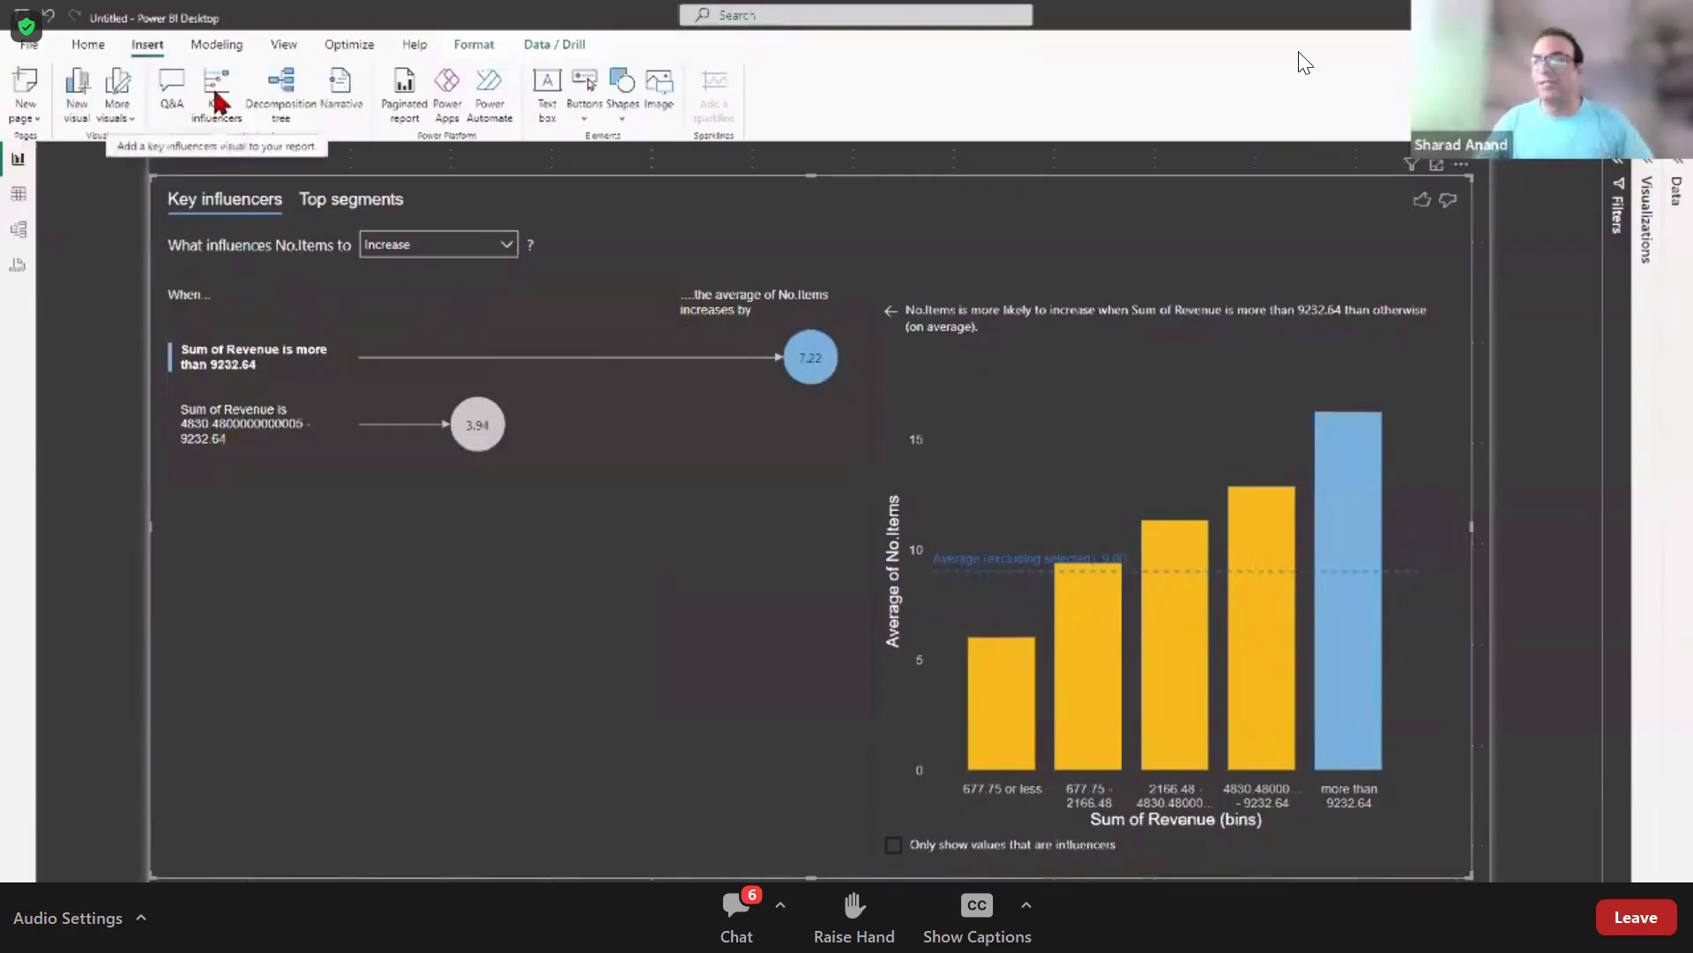
Step: Bring back the field settings and examine what influences No.Items to Decrease
{"action": "left_click", "coordinate": [1660, 182]}
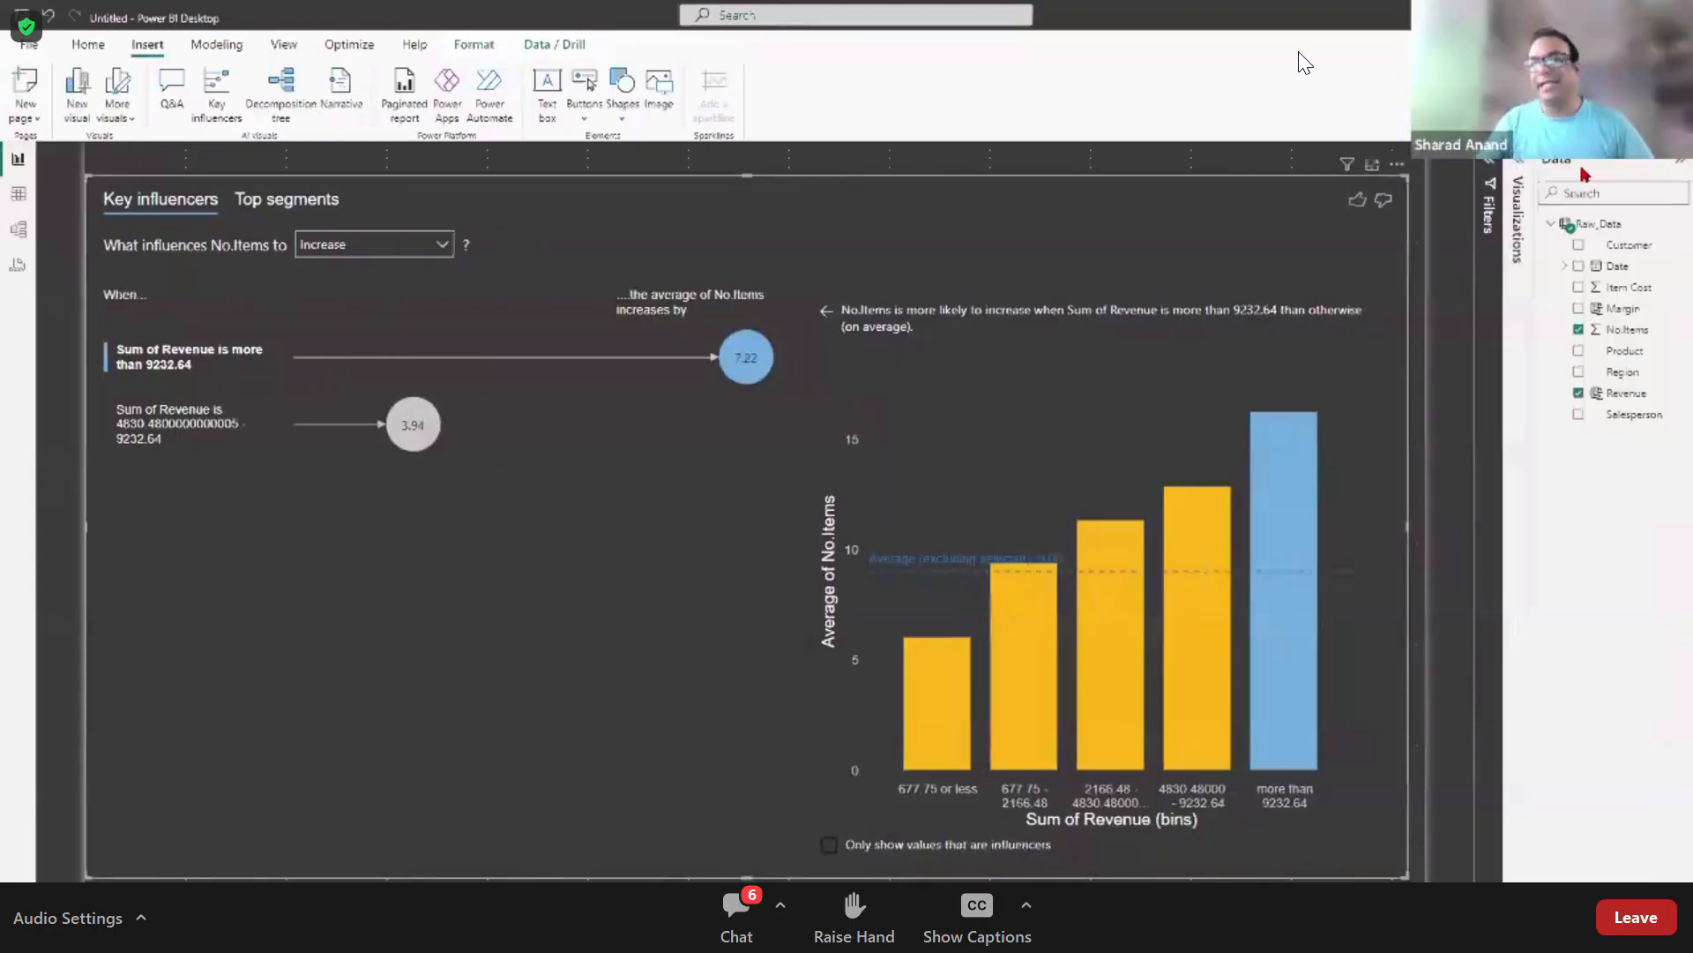
{"action": "left_click", "coordinate": [1517, 221]}
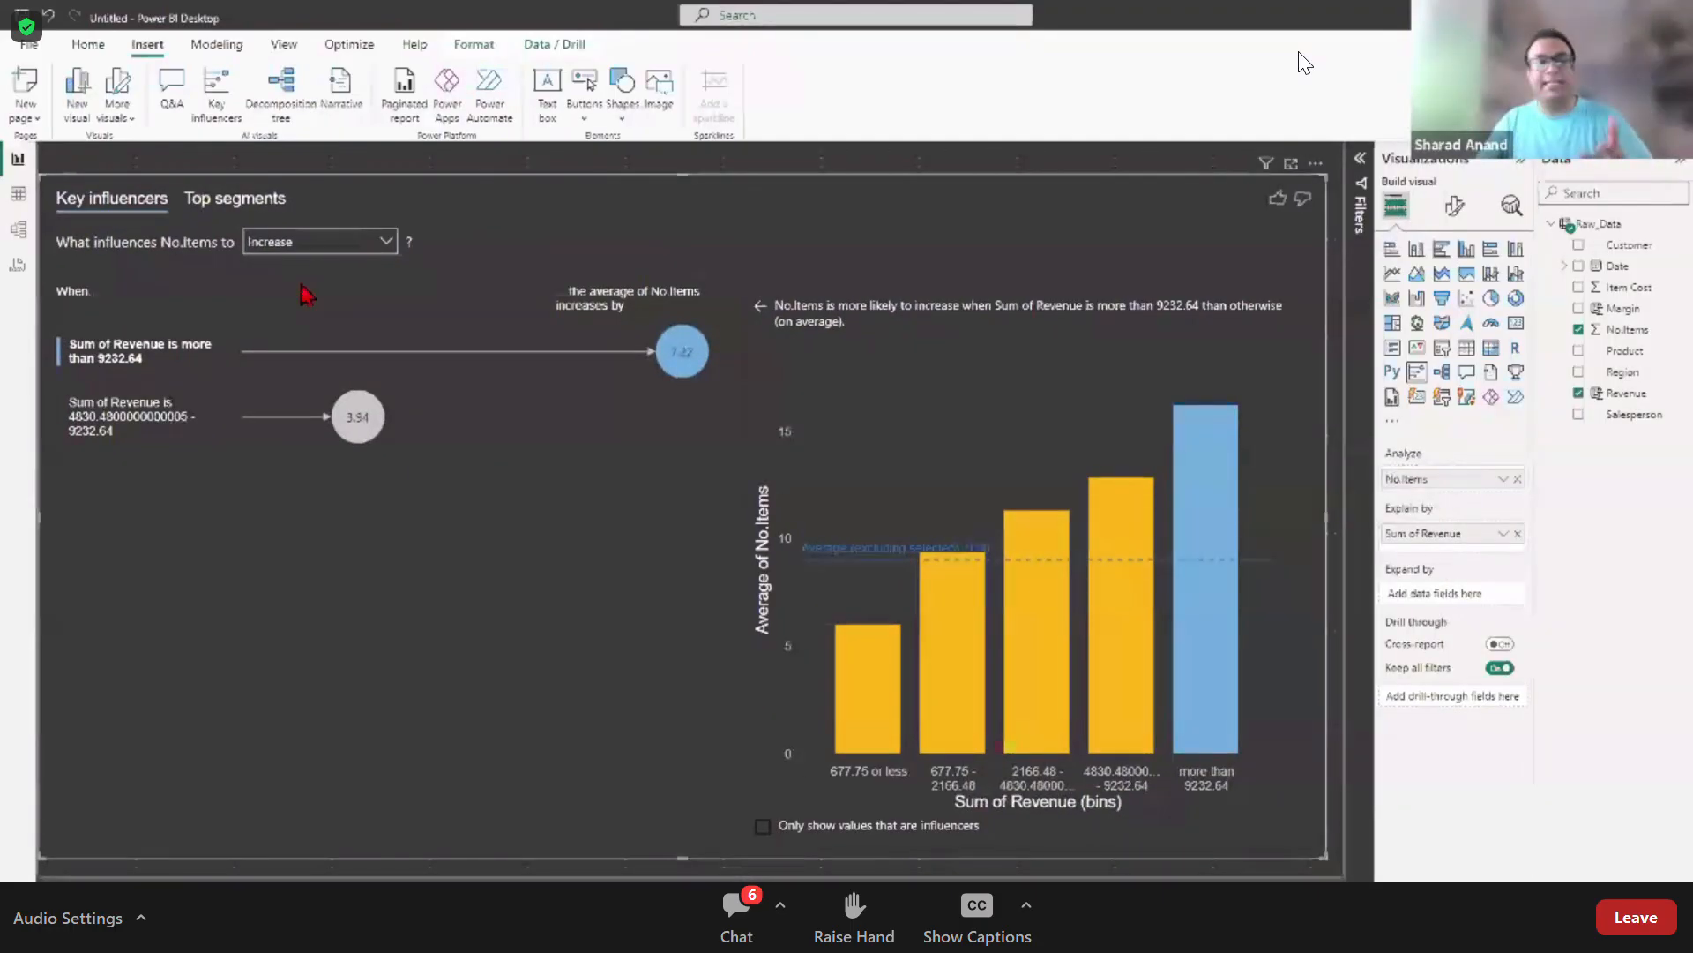
{"action": "mouse_move", "coordinate": [1022, 701]}
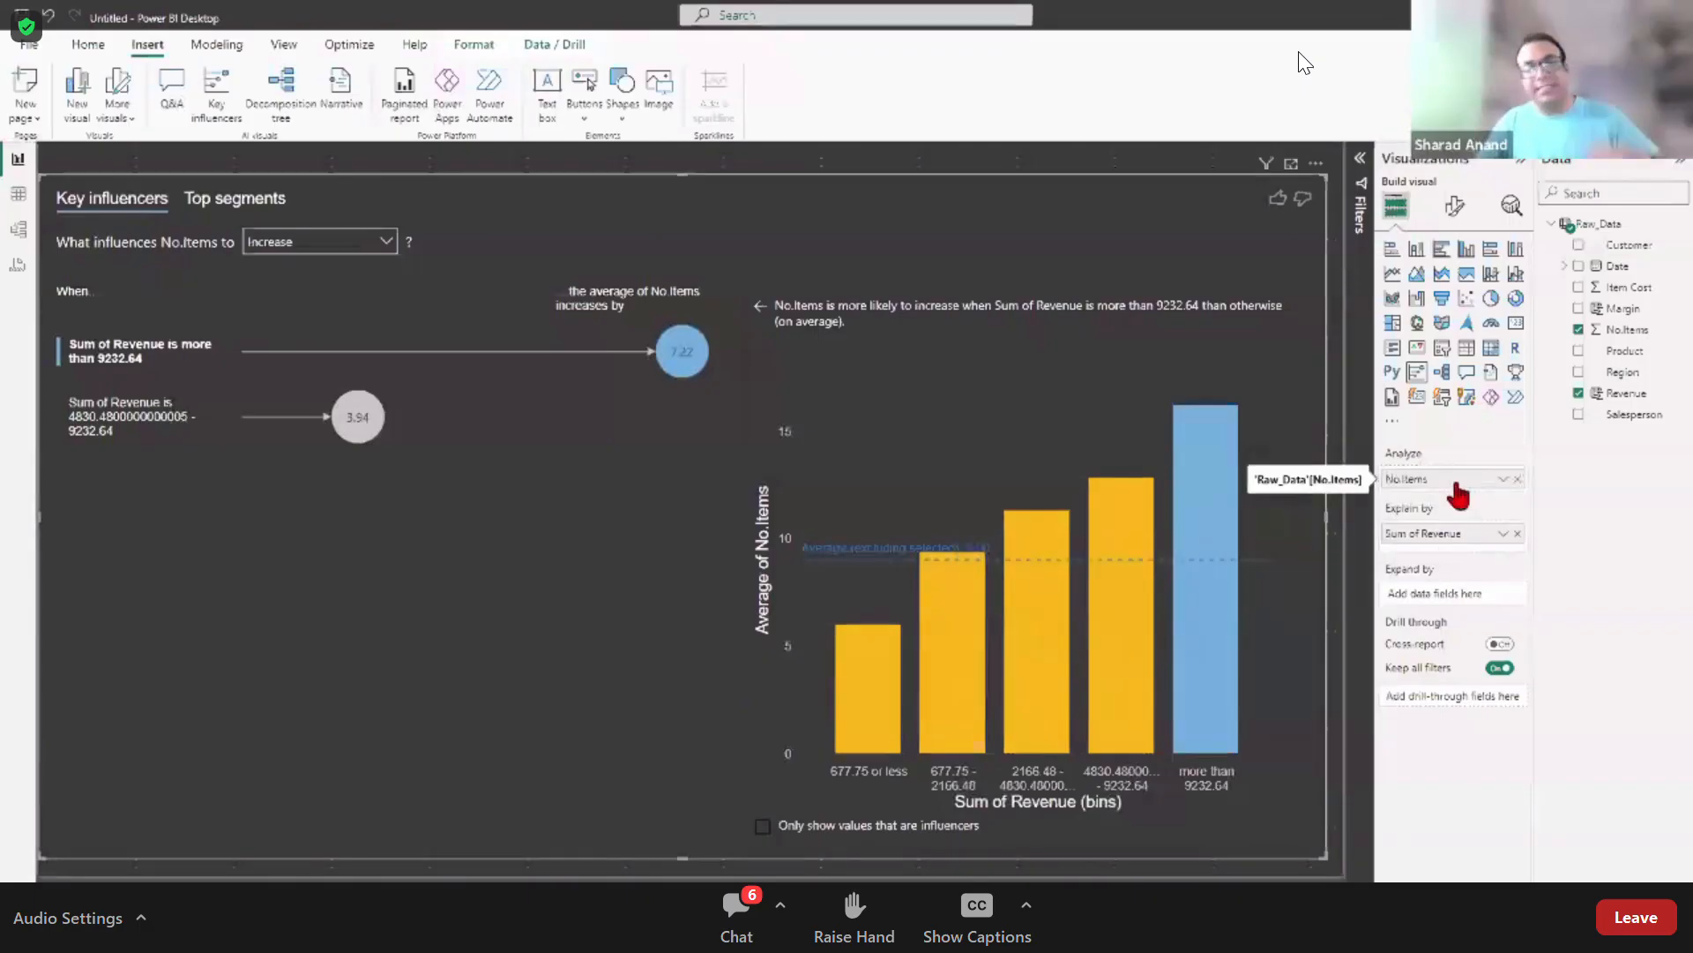
{"action": "left_click", "coordinate": [386, 241]}
{"action": "left_click", "coordinate": [325, 294]}
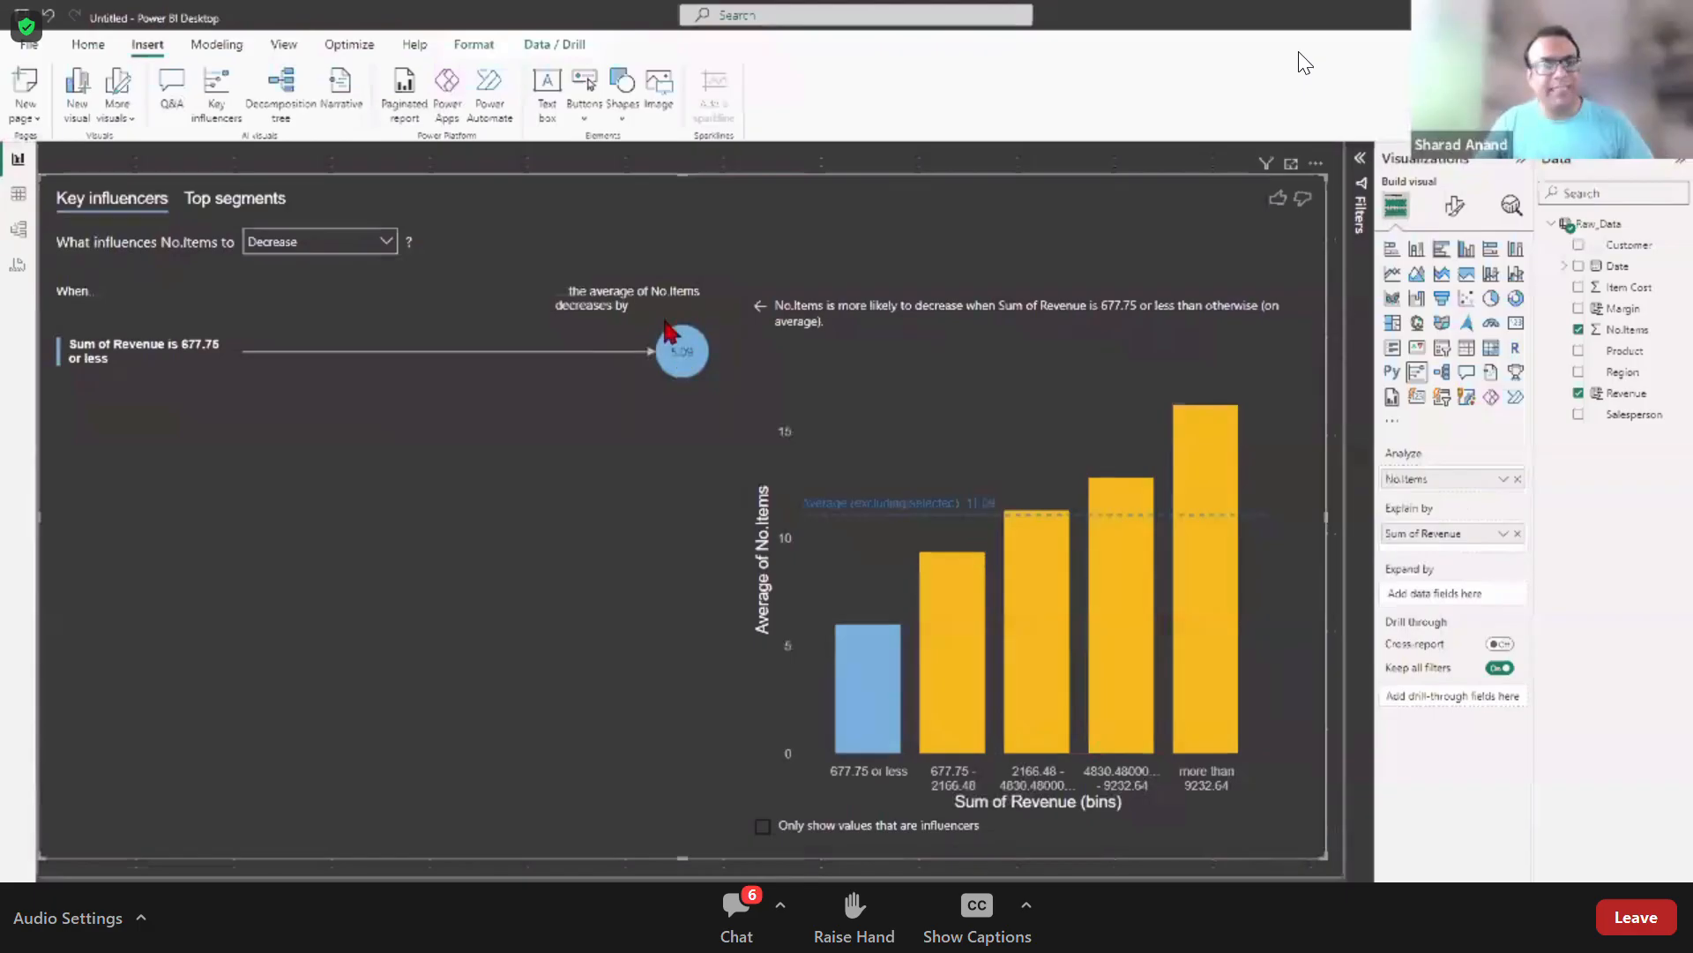
Step: Show the top segments where No.Items is more likely to be High, and view the details of Segment 2 and Segment 1
{"action": "left_click", "coordinate": [240, 201]}
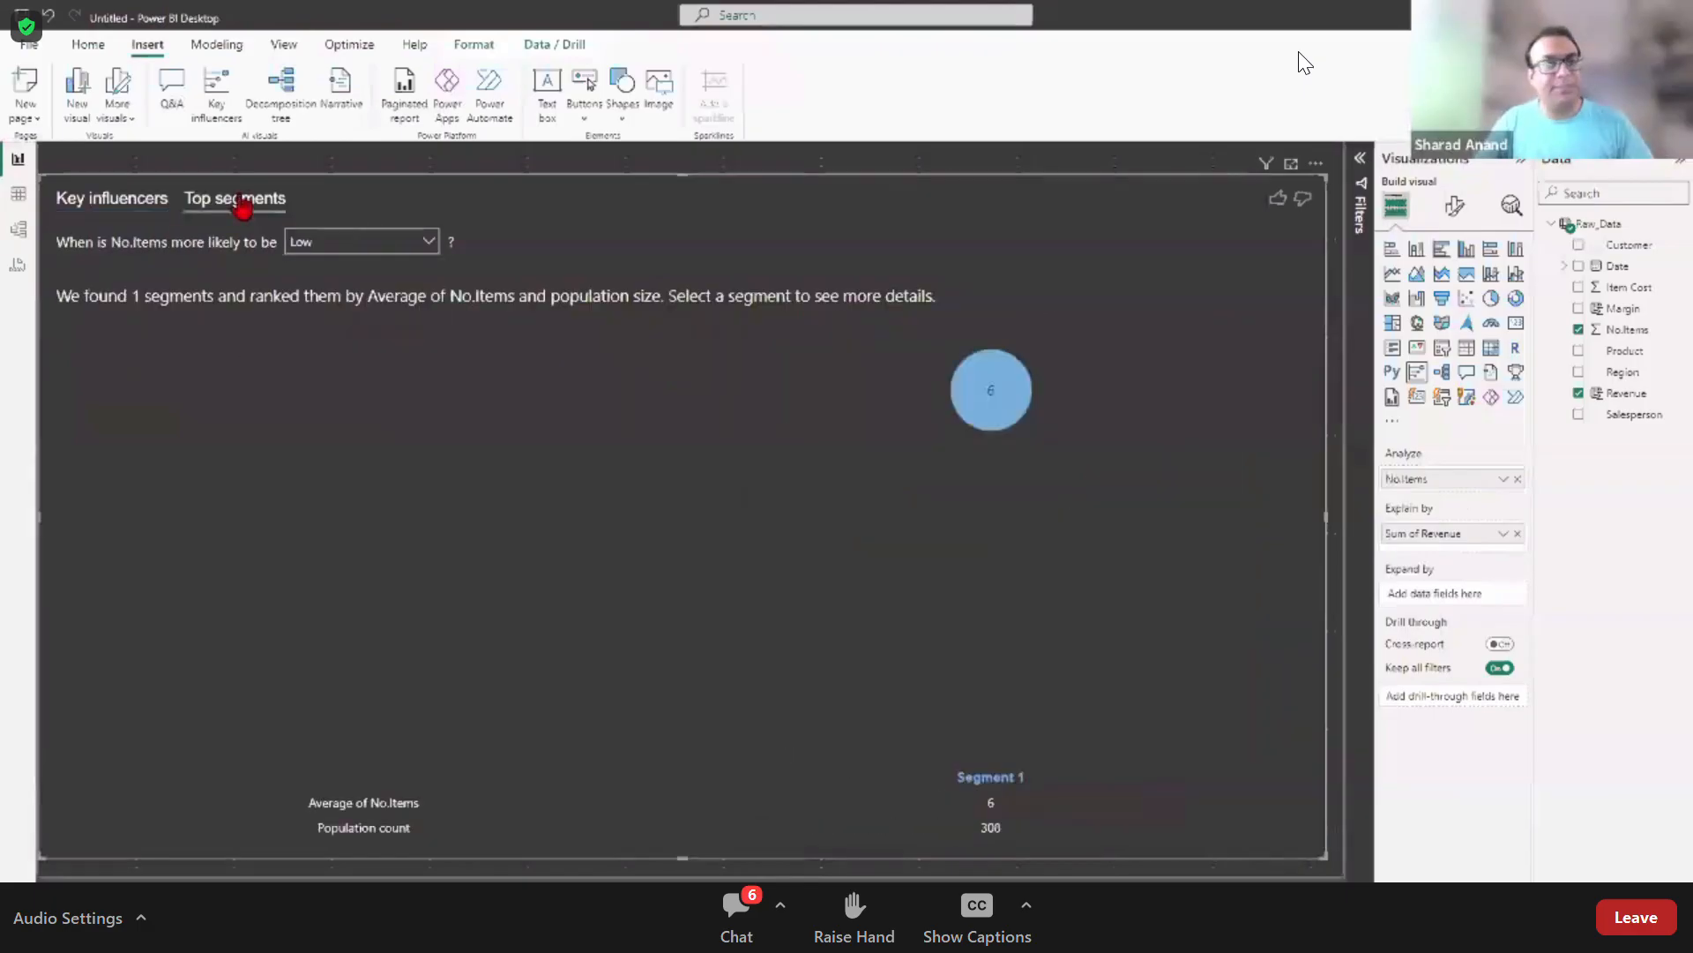
{"action": "left_click", "coordinate": [322, 256]}
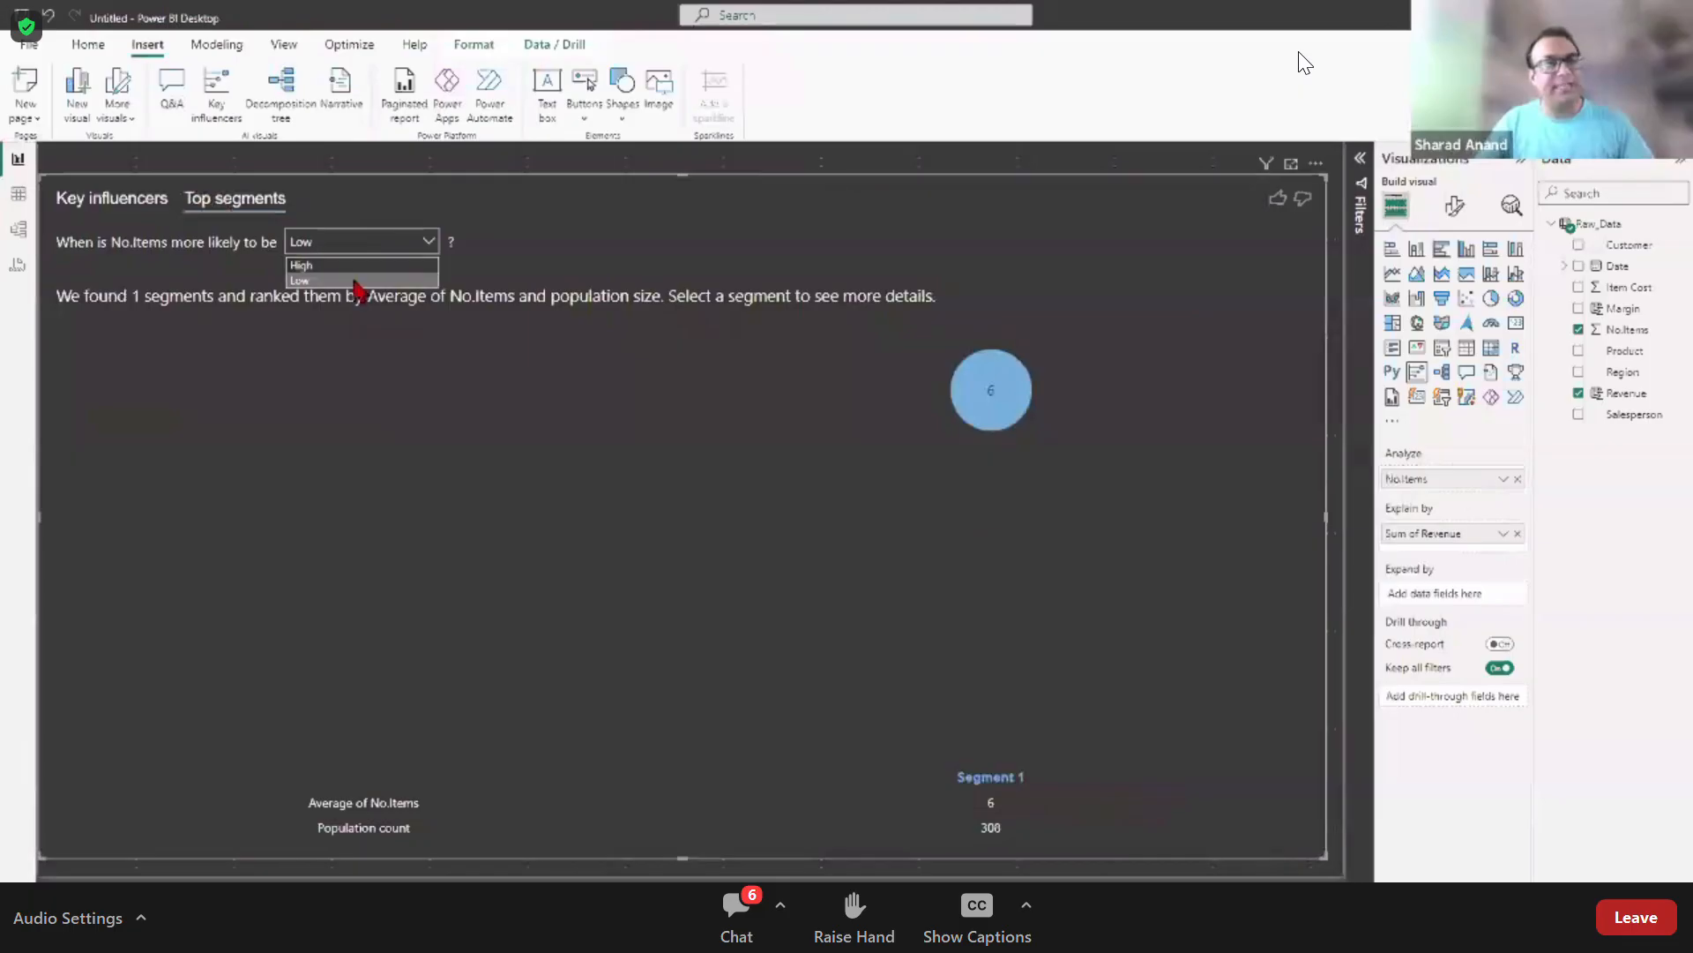
{"action": "left_click", "coordinate": [317, 264]}
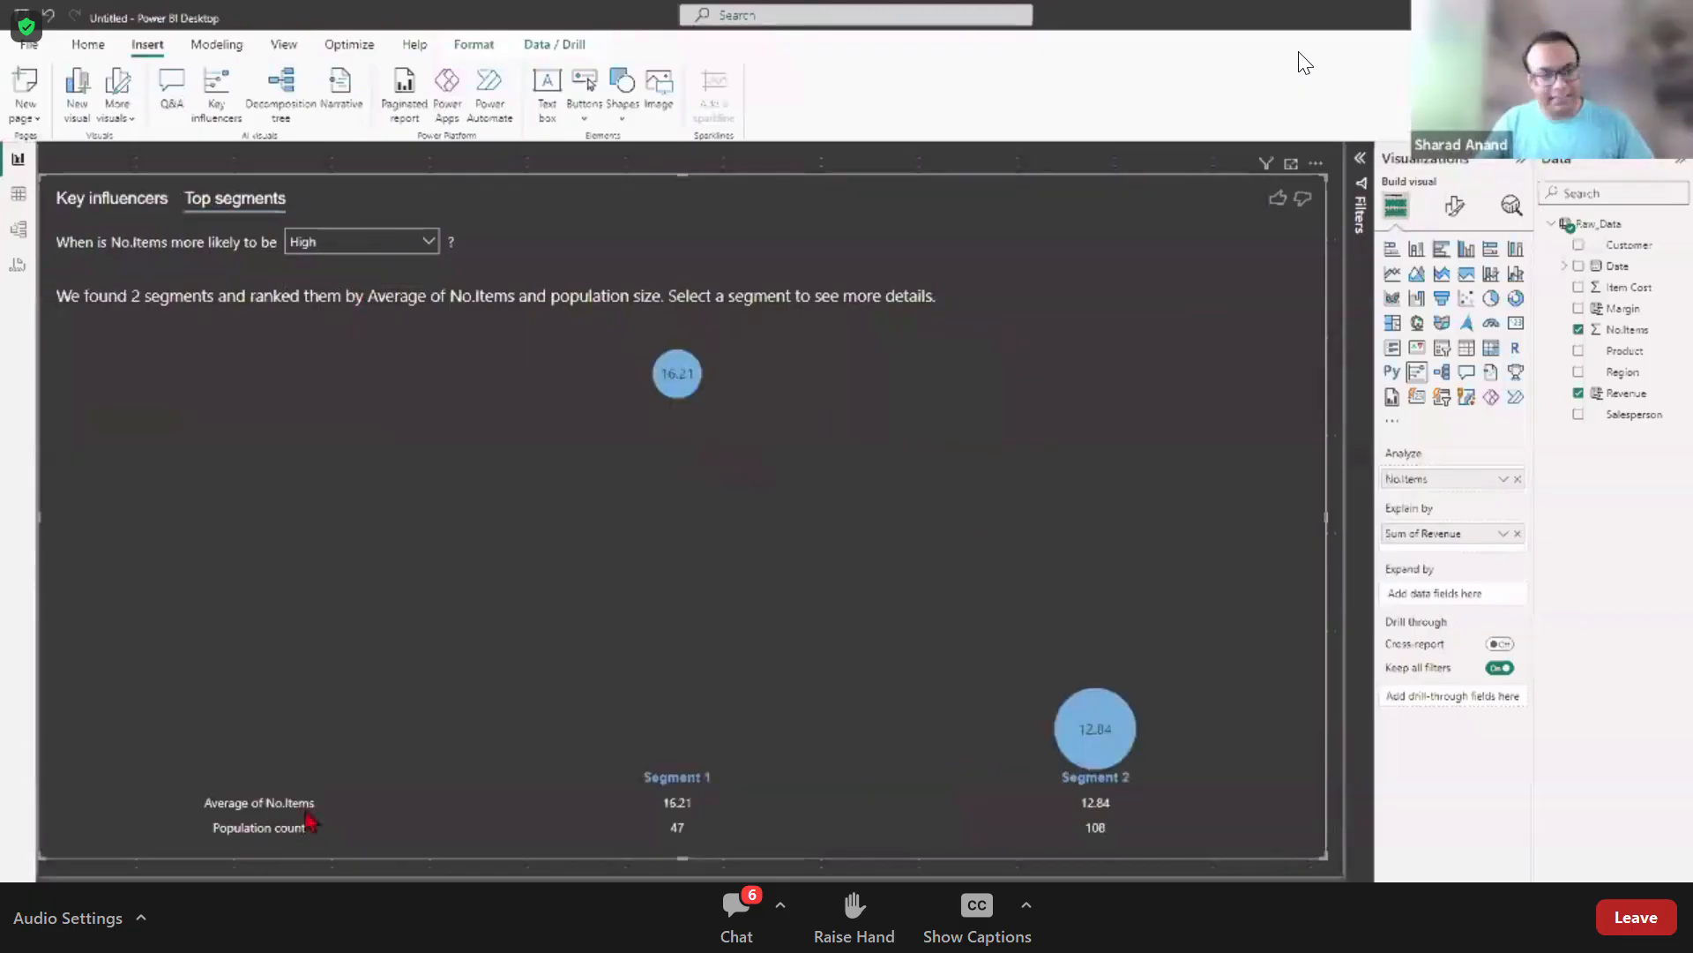
{"action": "left_click", "coordinate": [1115, 730]}
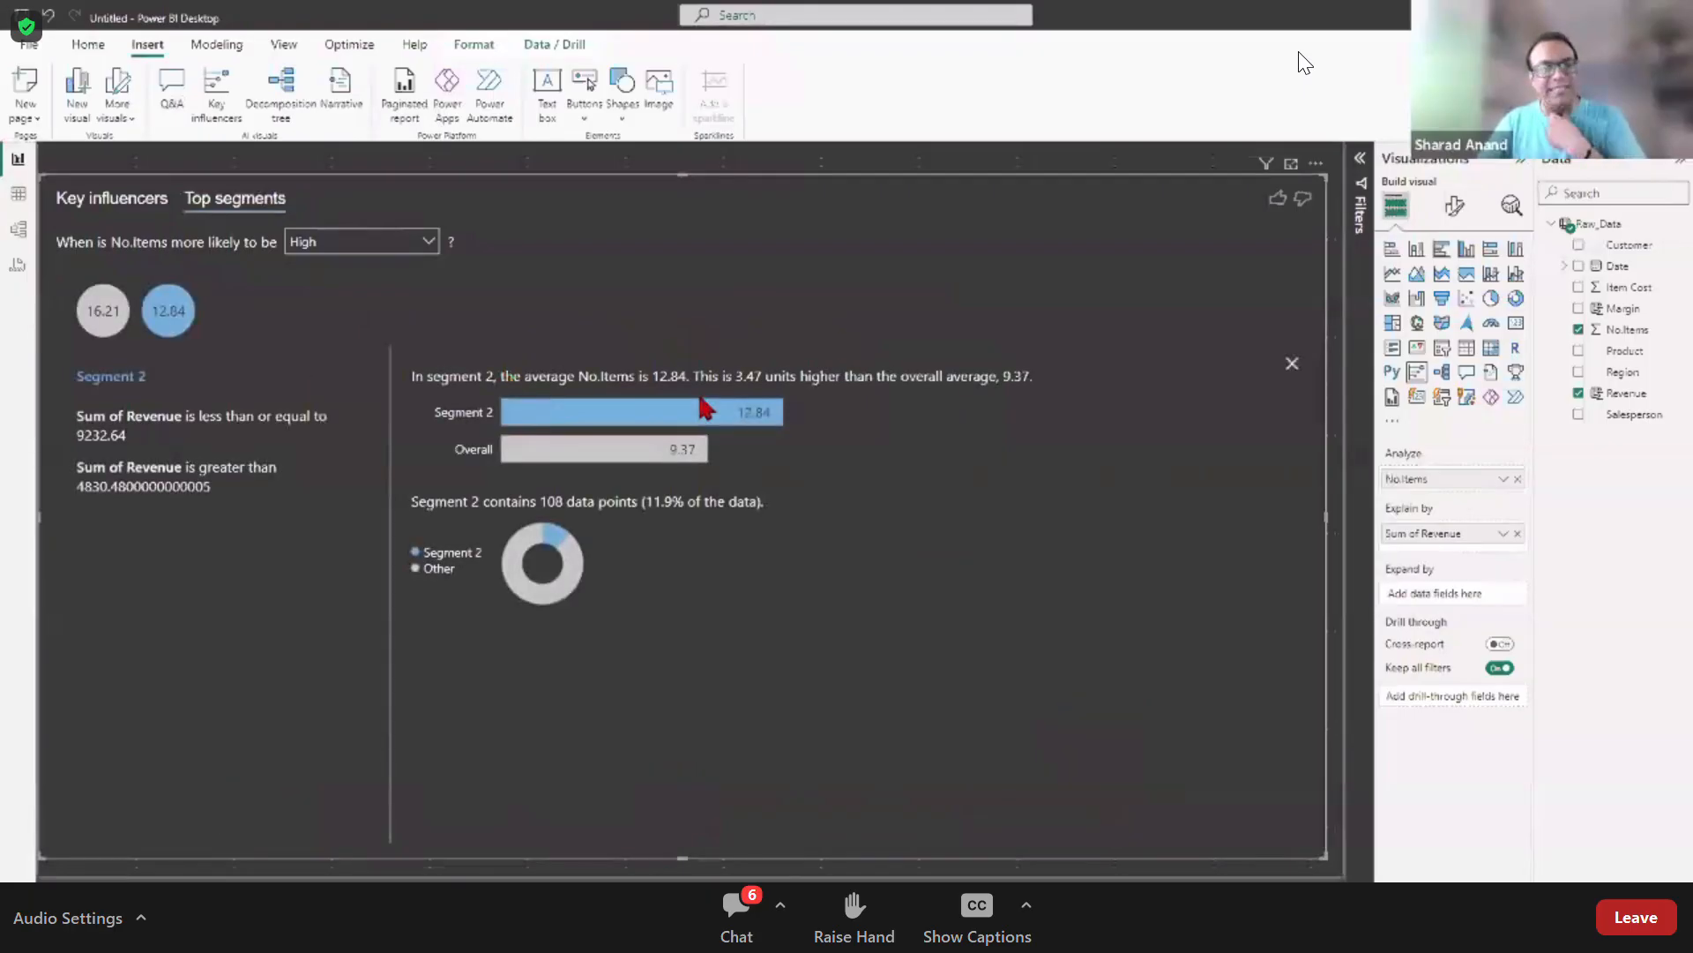
{"action": "left_click", "coordinate": [101, 315]}
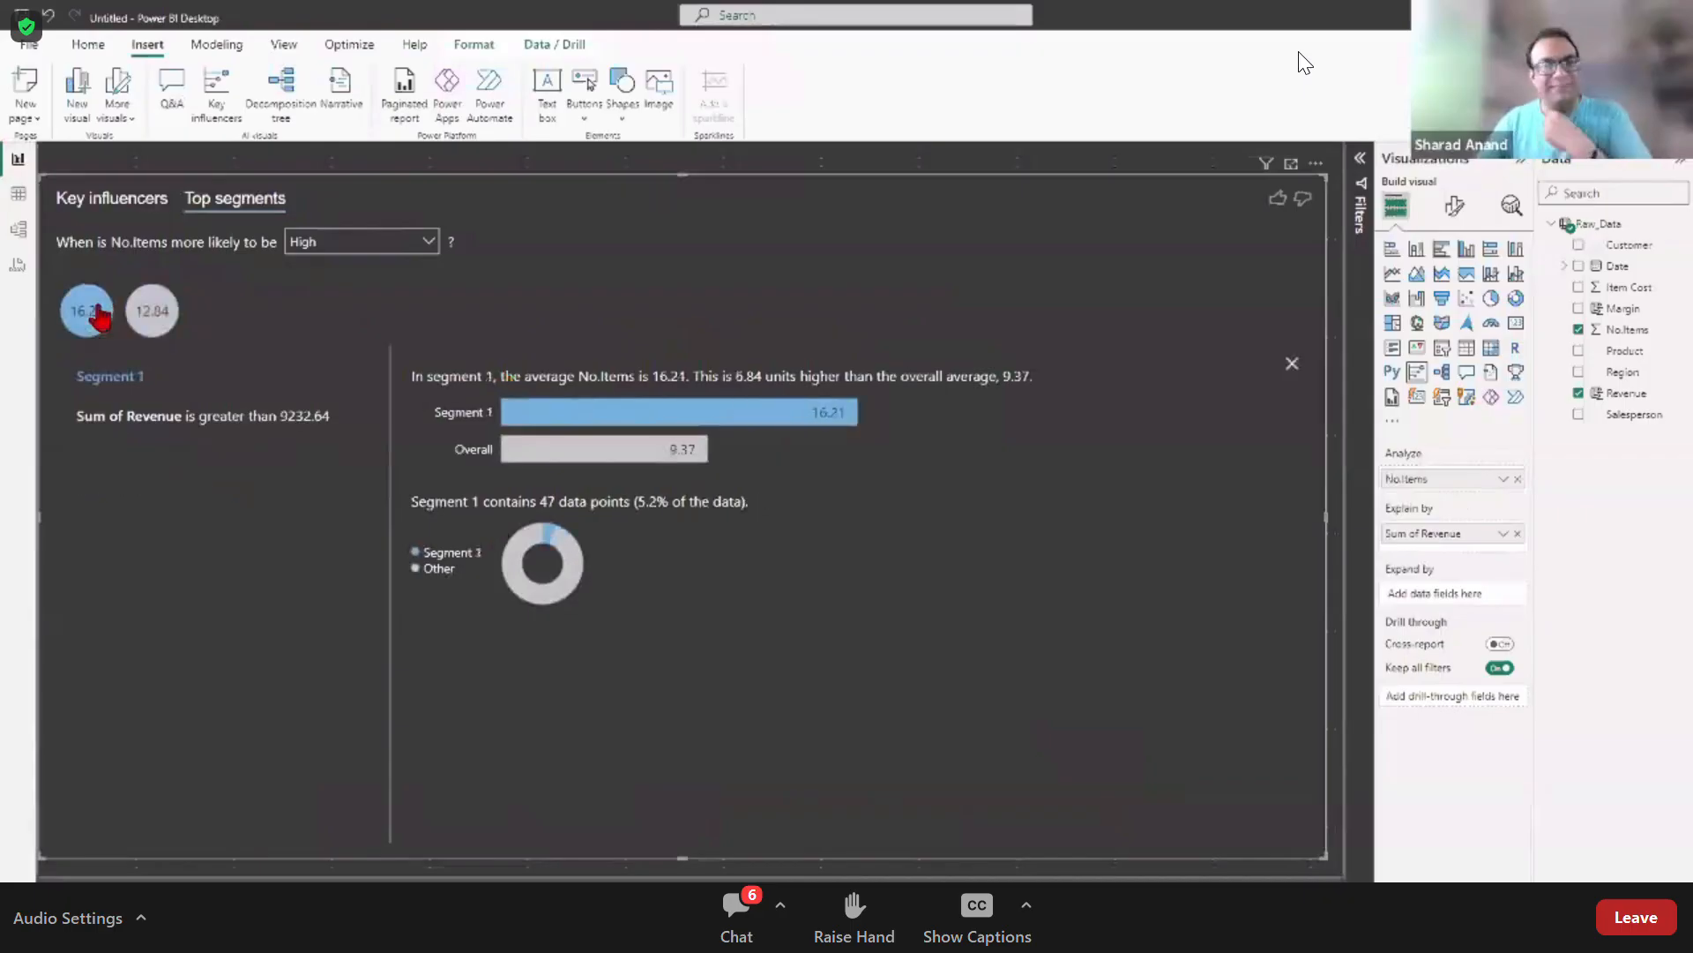
Step: Show the top segments where No.Items is more likely to be Low, and open the details of Segment 1
{"action": "left_click", "coordinate": [393, 248]}
{"action": "left_click", "coordinate": [367, 291]}
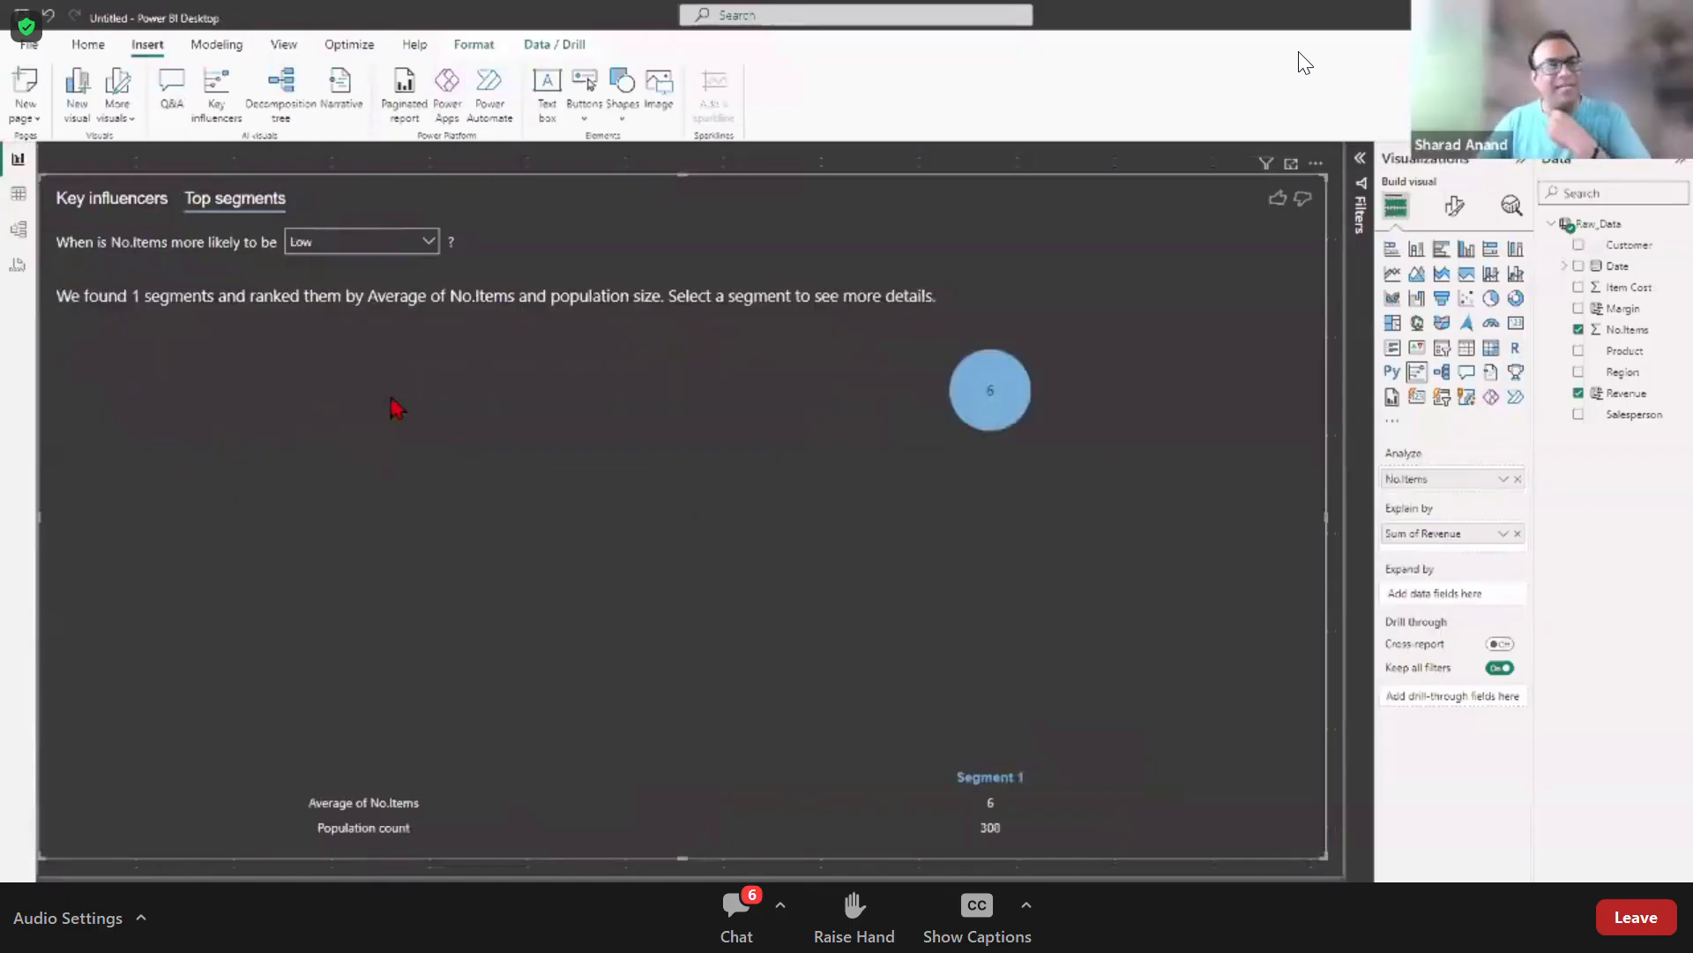
{"action": "left_click", "coordinate": [994, 390]}
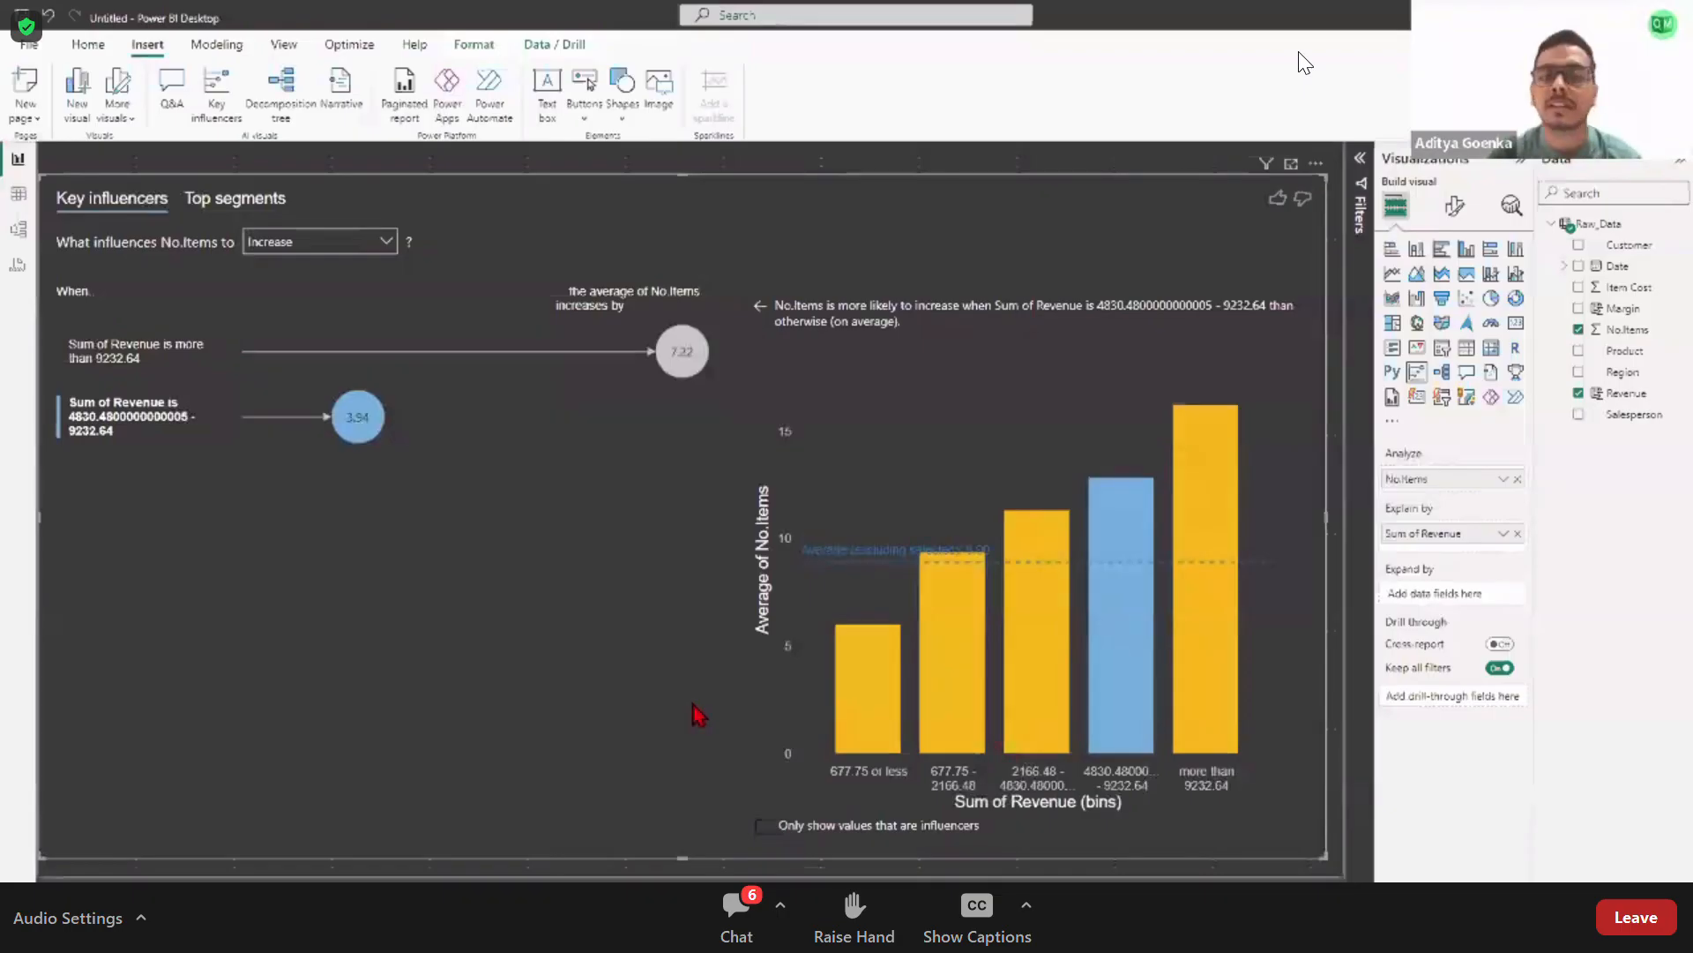
Step: Show the chart behind the influencer where Sum of Revenue is more than 9232.64
{"action": "left_click", "coordinate": [691, 365]}
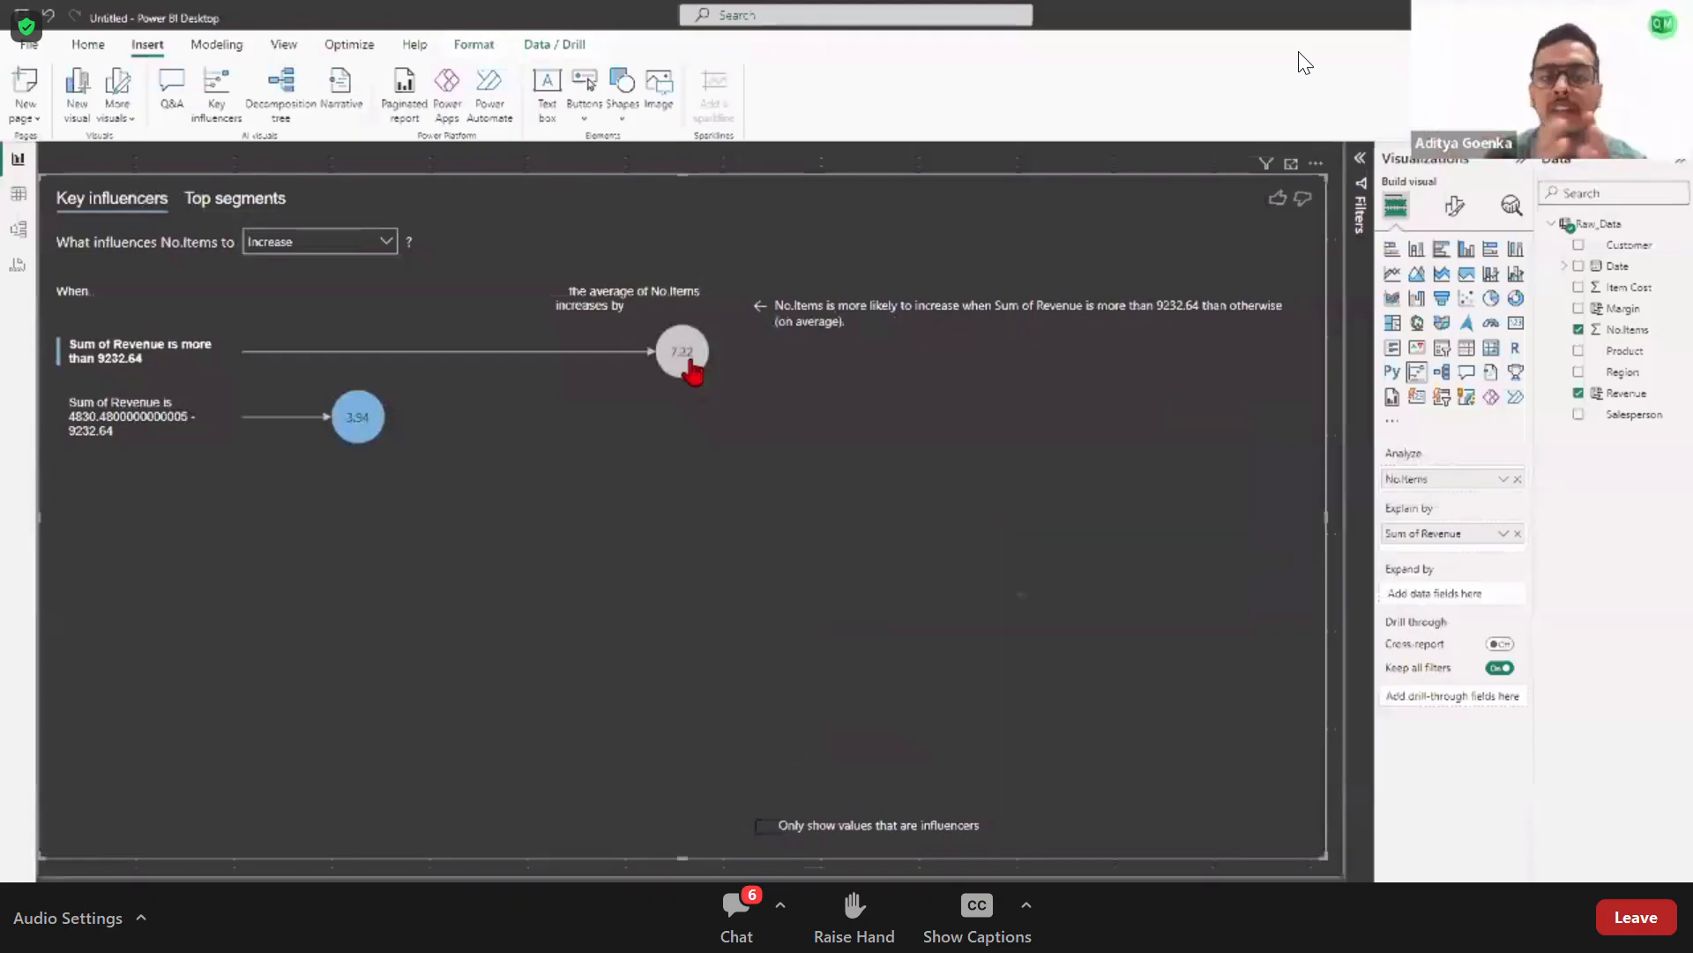
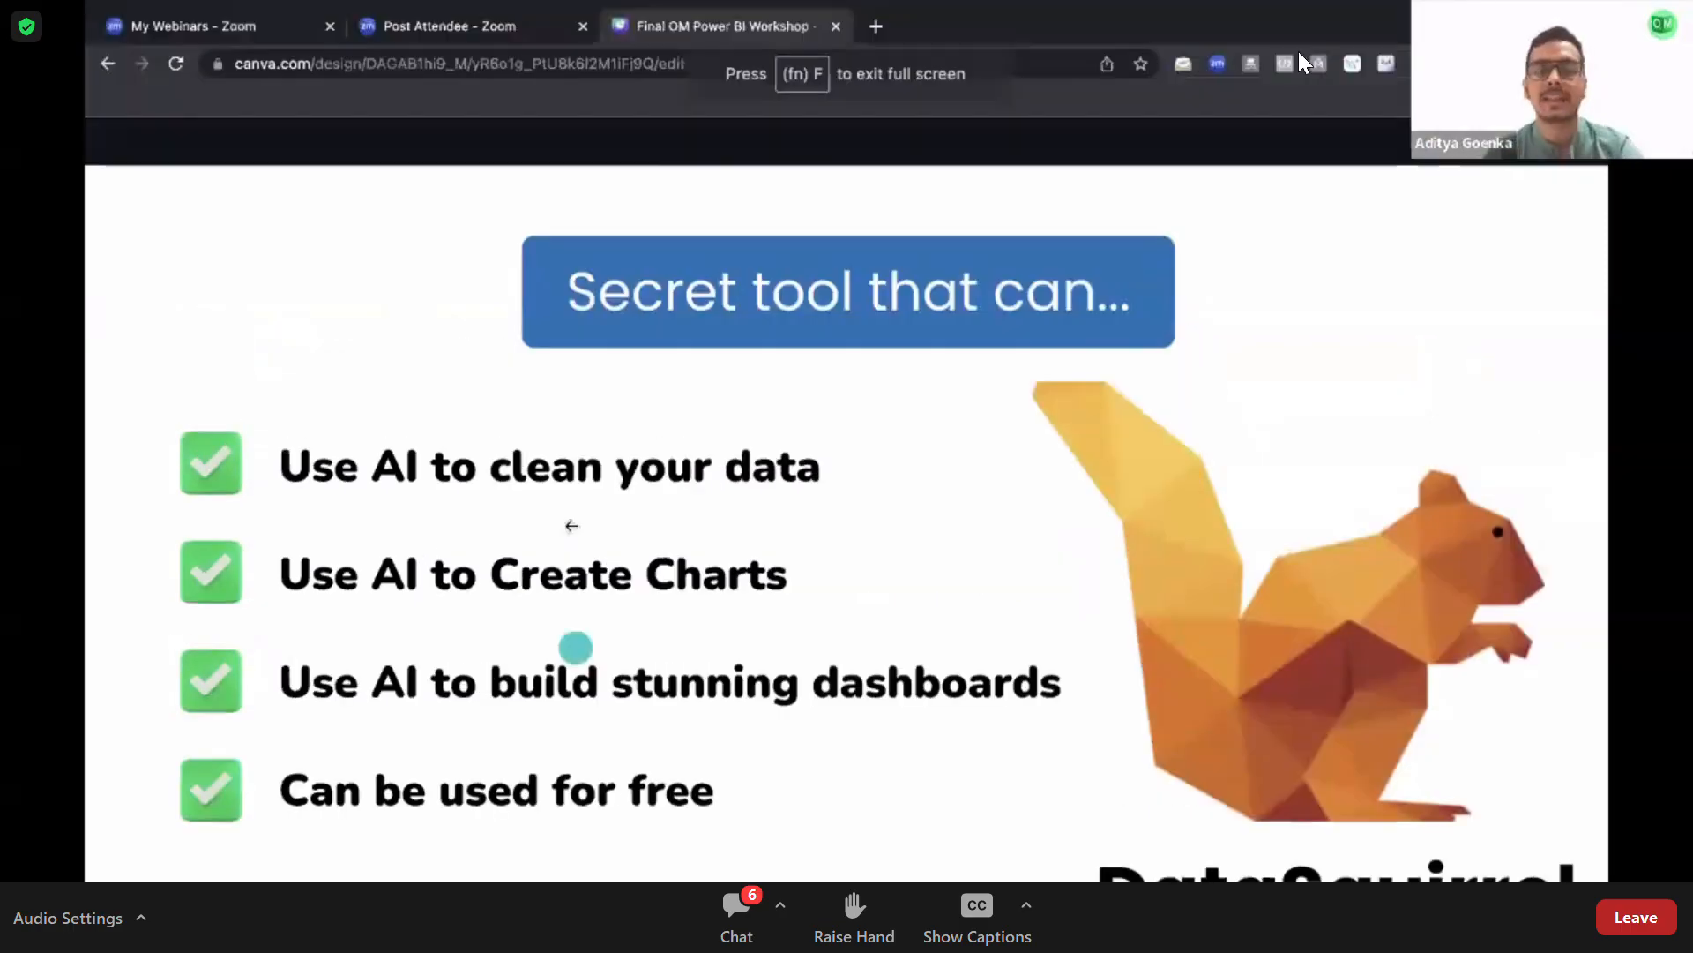
Step: Switch to the browser and open the datasquirrel.ai website in a new tab
{"action": "key", "text": "super+t"}
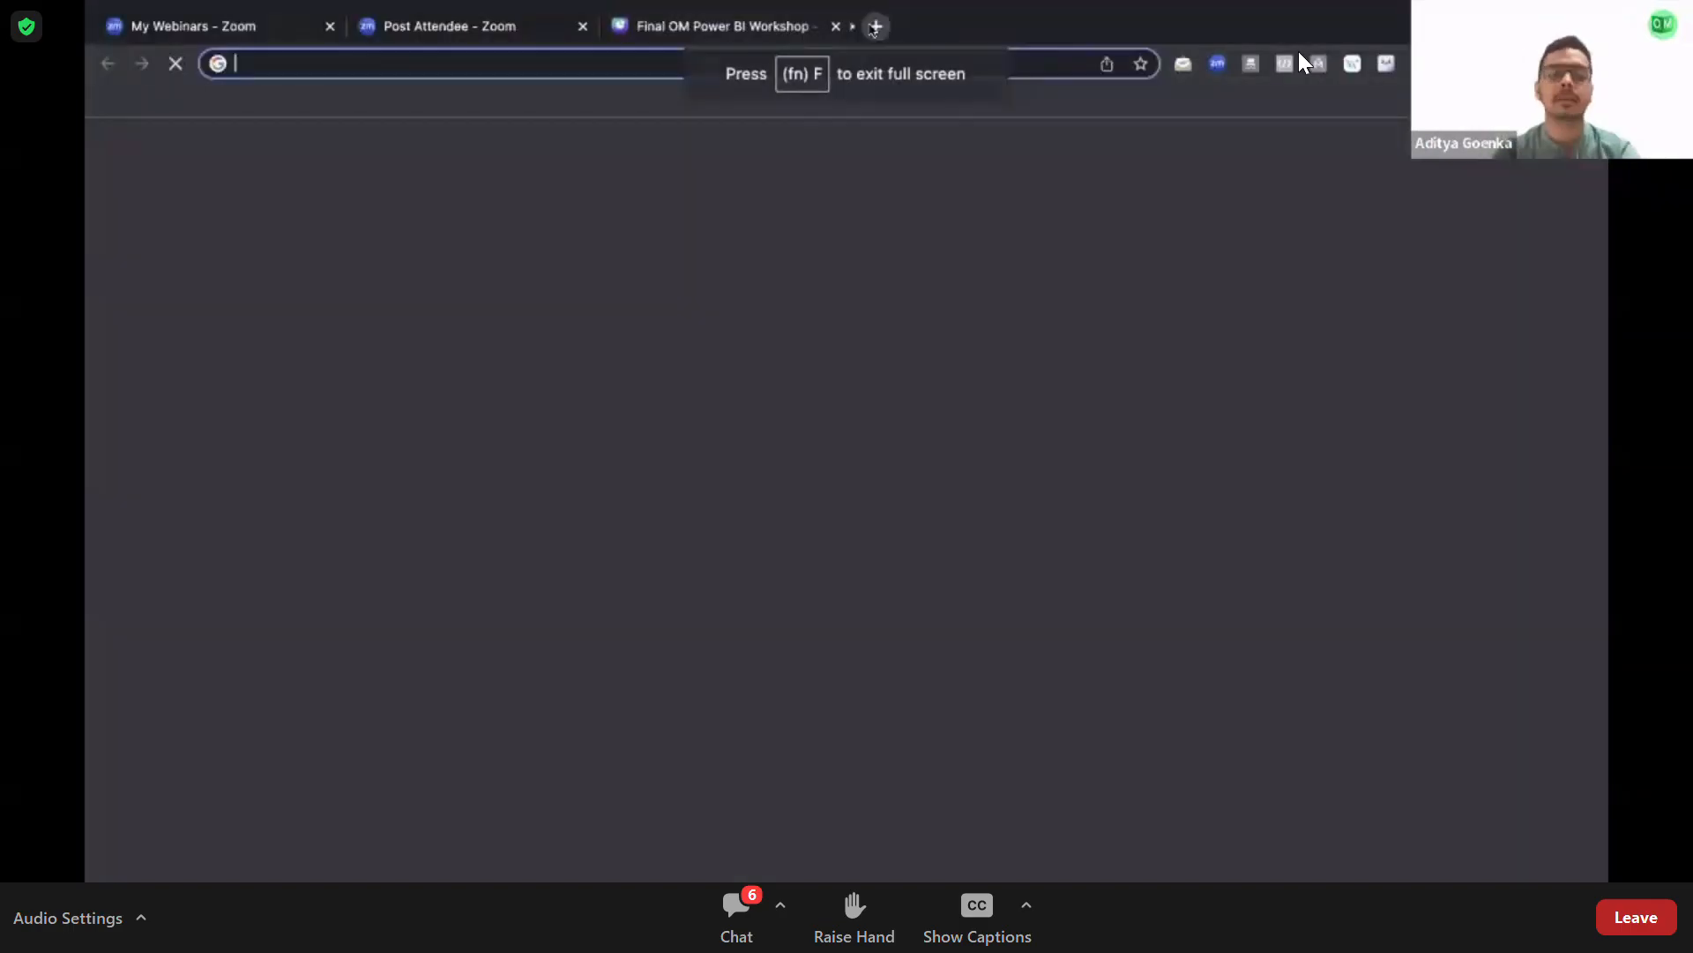
{"action": "type", "text": "data"}
{"action": "key", "text": "Return"}
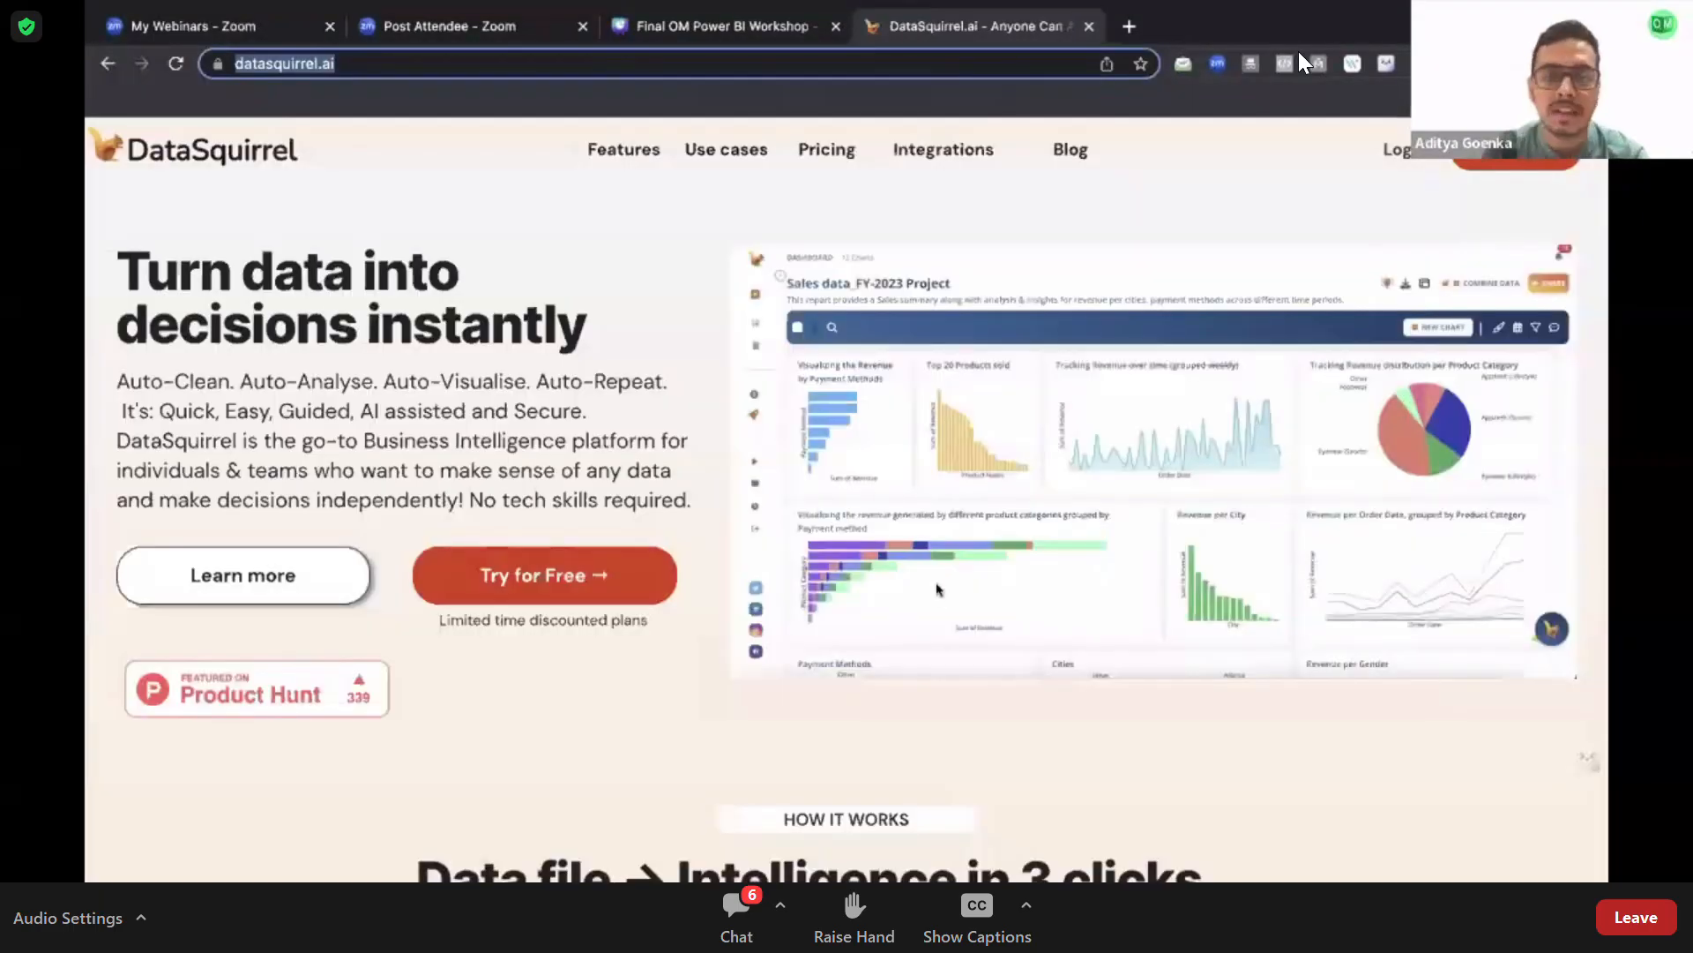
{"action": "left_click", "coordinate": [1472, 233]}
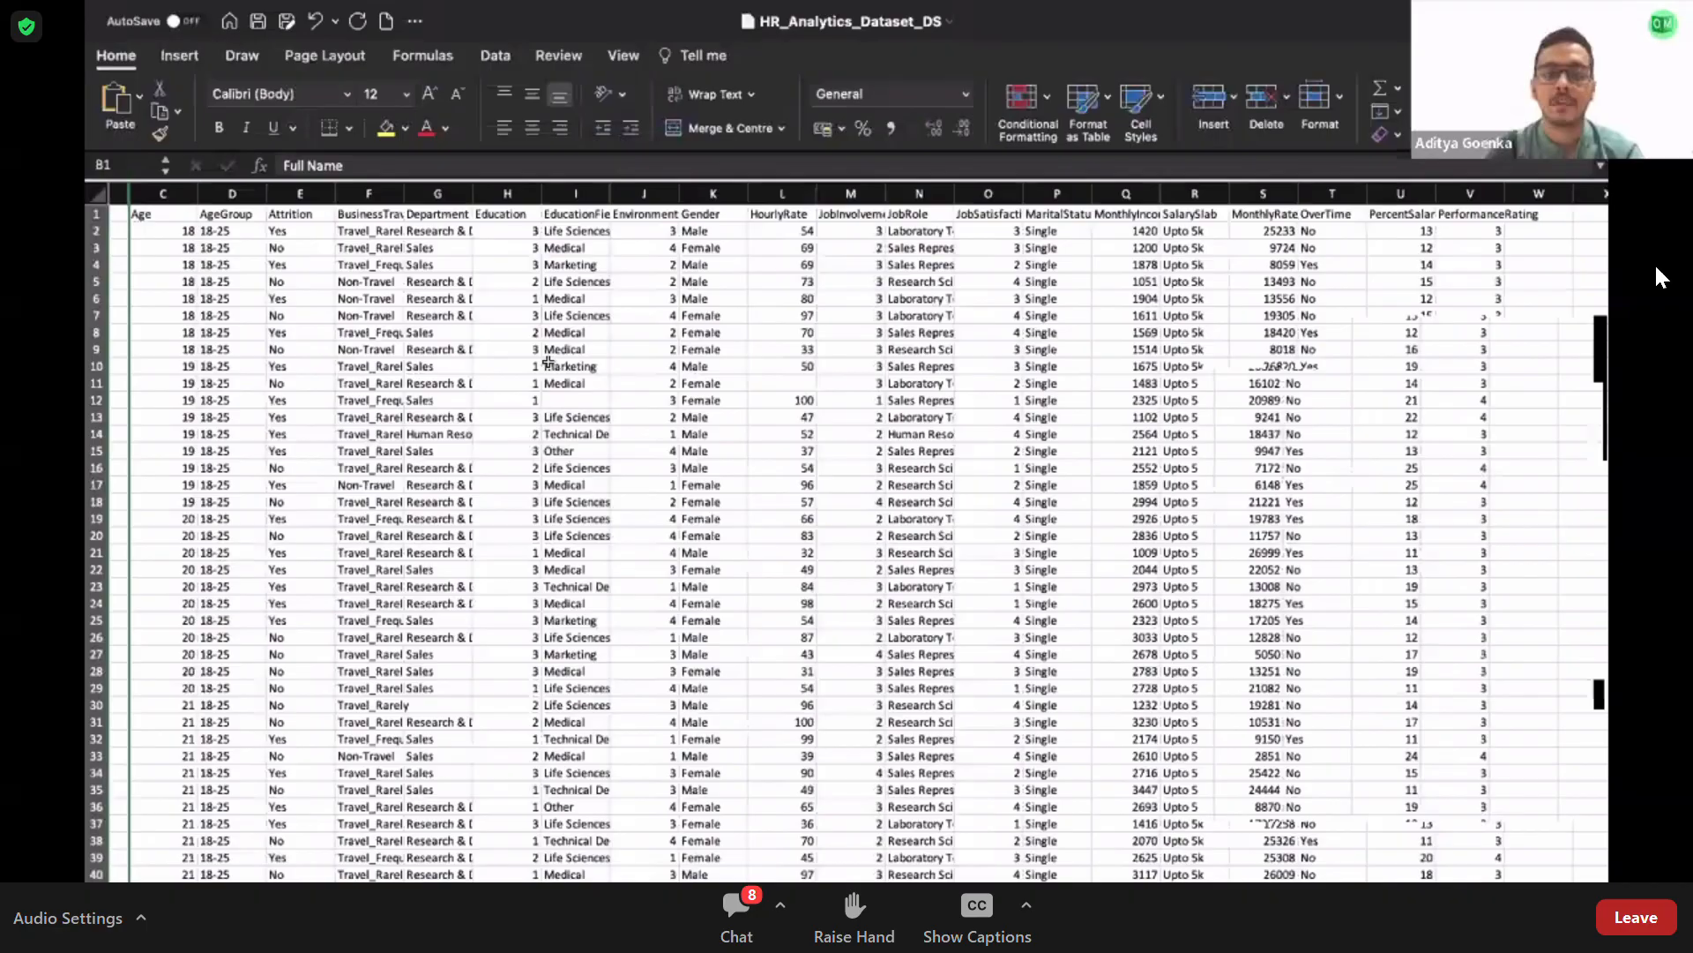
Step: Switch from the HR dataset workbook to DataSquirrel in the browser and open the review of HR_Analytics_Dataset_DS Project
{"action": "key", "text": "super+Tab"}
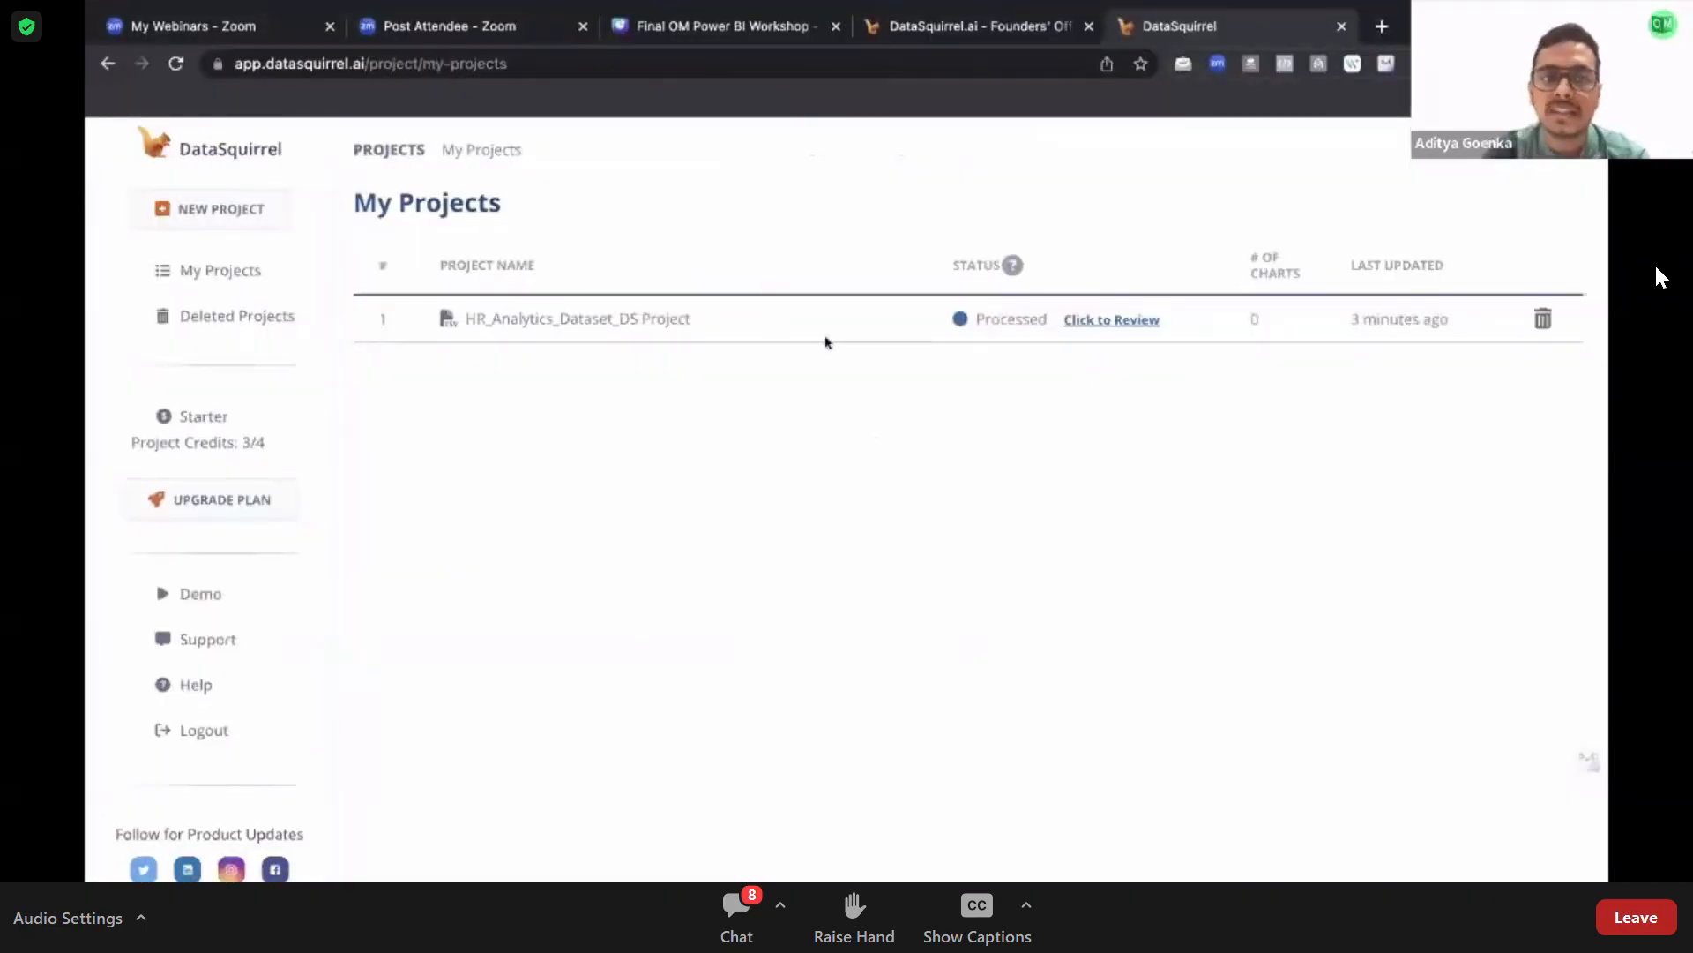
{"action": "left_click", "coordinate": [1112, 321]}
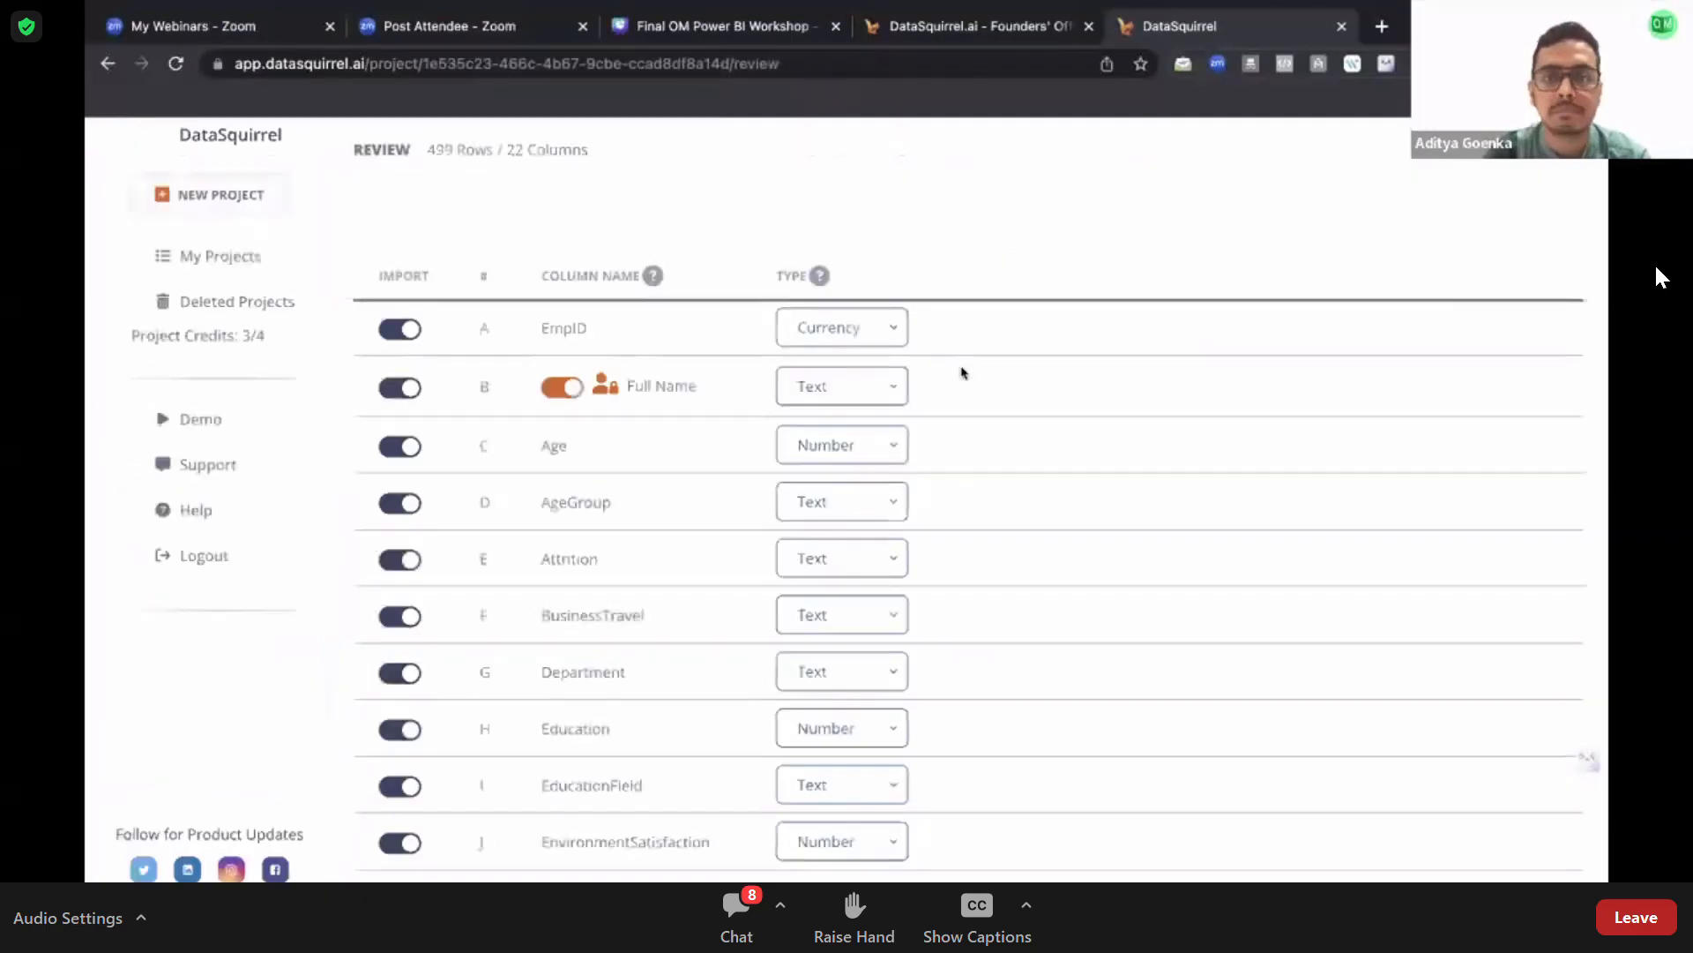
{"action": "scroll", "coordinate": [904, 487], "scroll_direction": "up", "scroll_amount": 1}
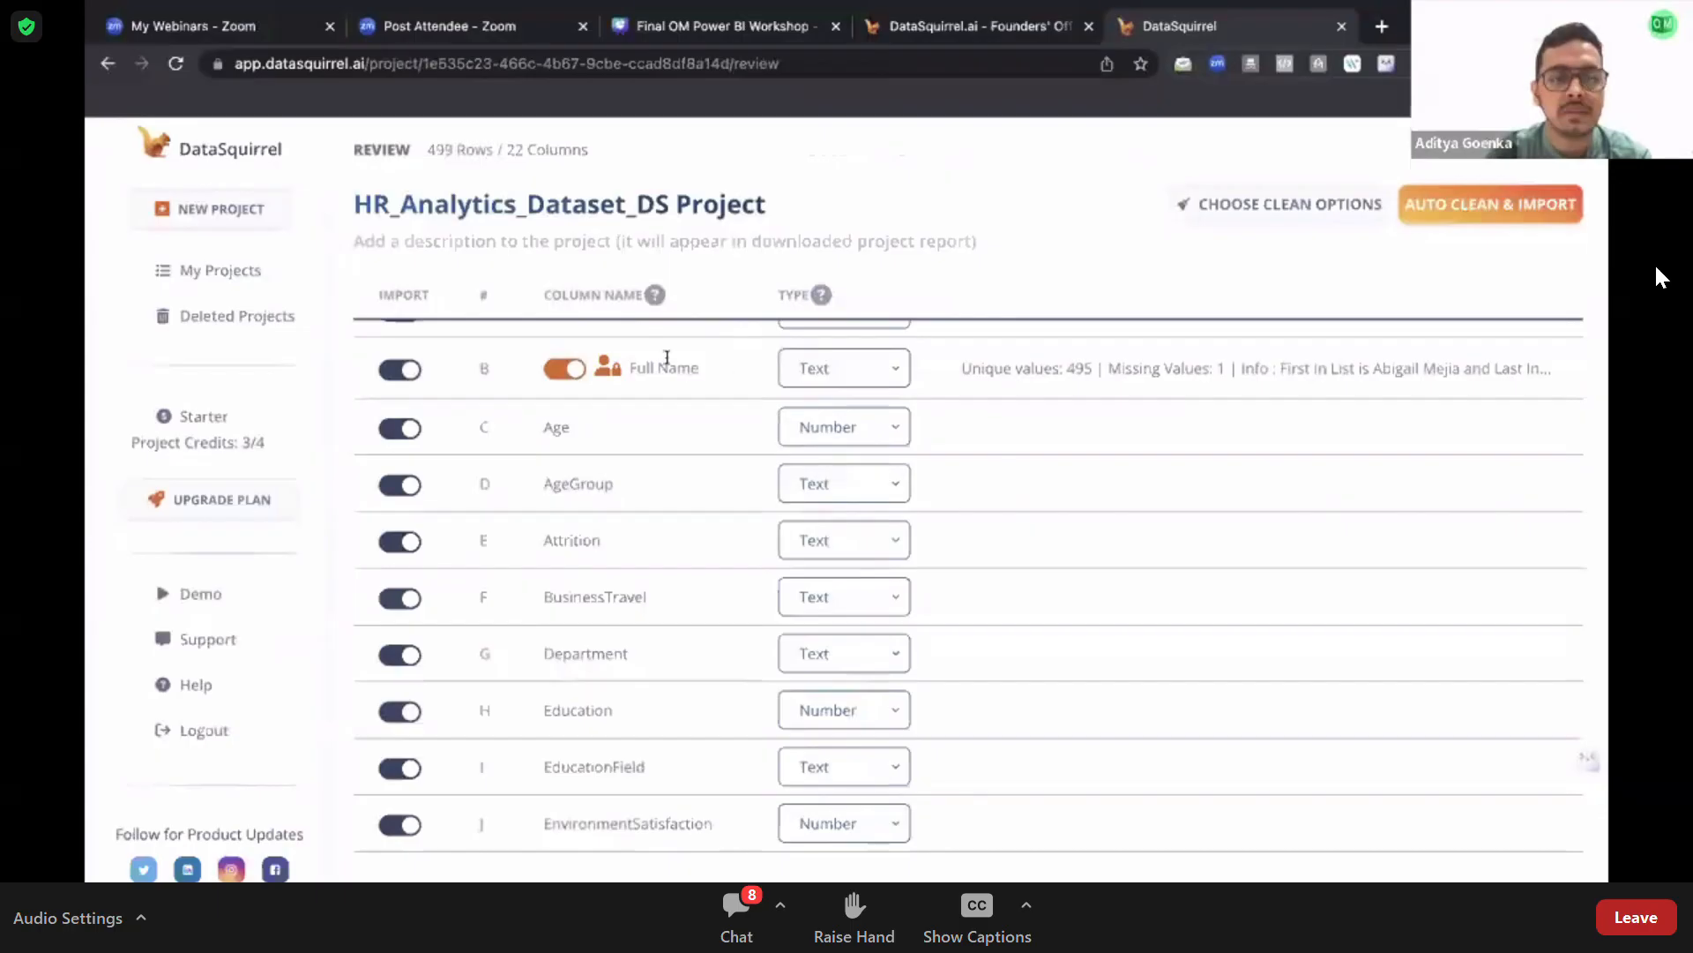
Step: Read the anonymisation notice for the Full Name column, and turn its anonymisation off and back on
{"action": "mouse_move", "coordinate": [615, 370]}
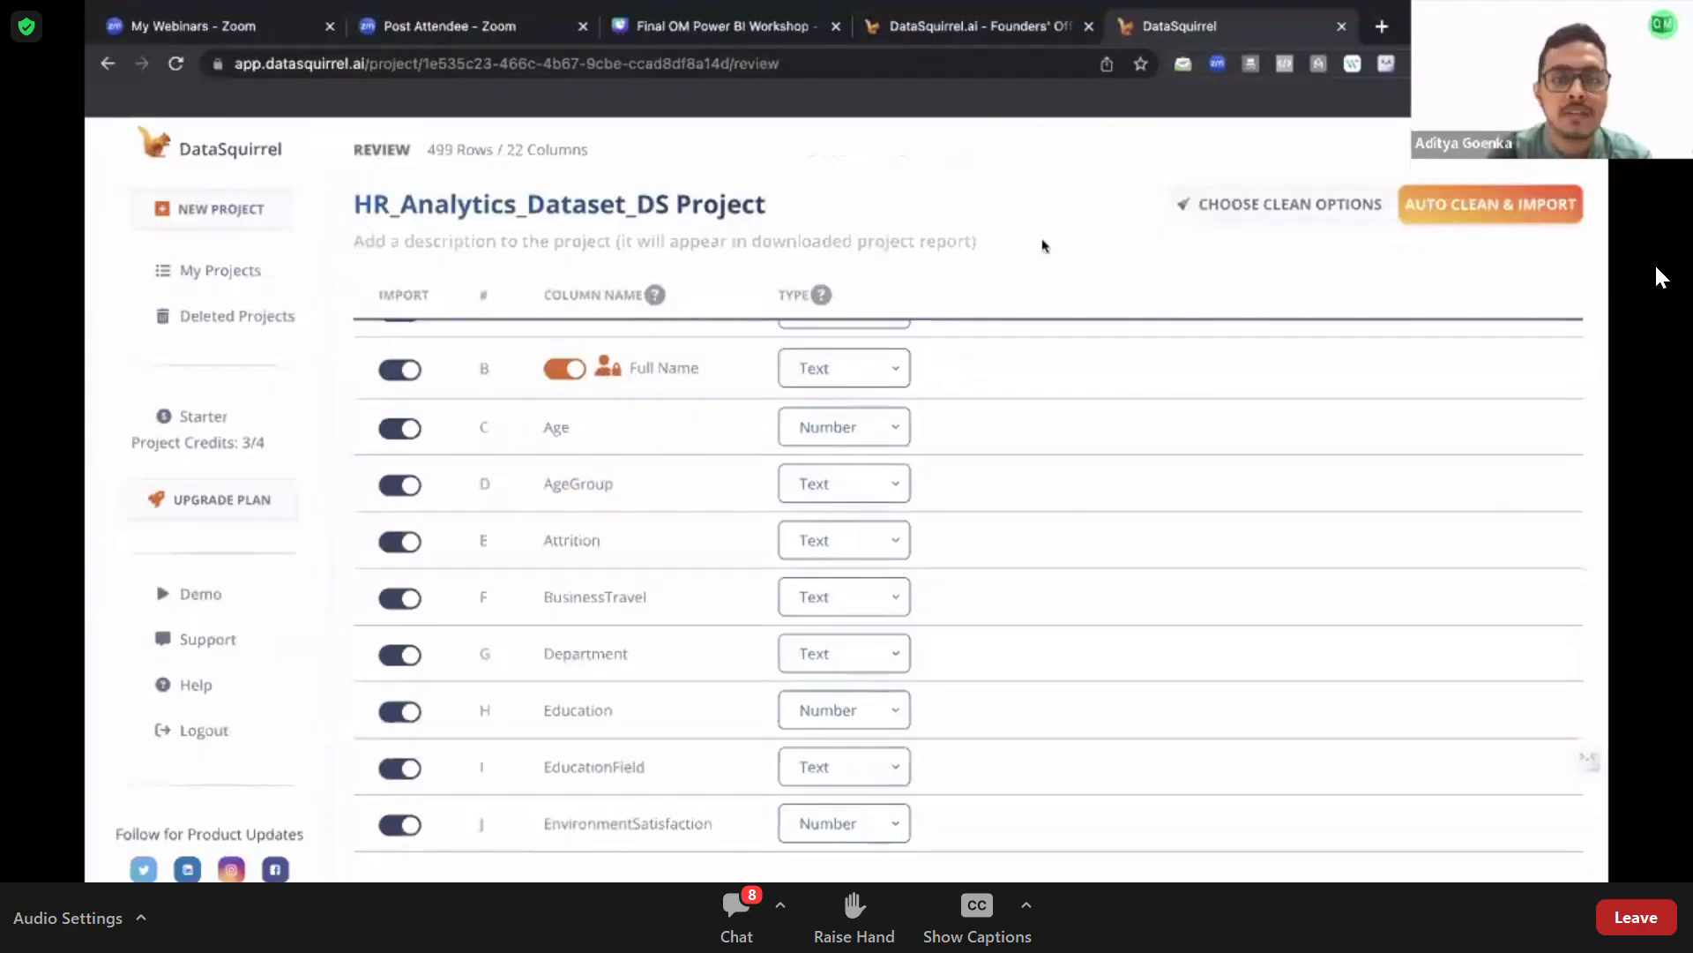
{"action": "double_click", "coordinate": [591, 401]}
{"action": "triple_click", "coordinate": [497, 404]}
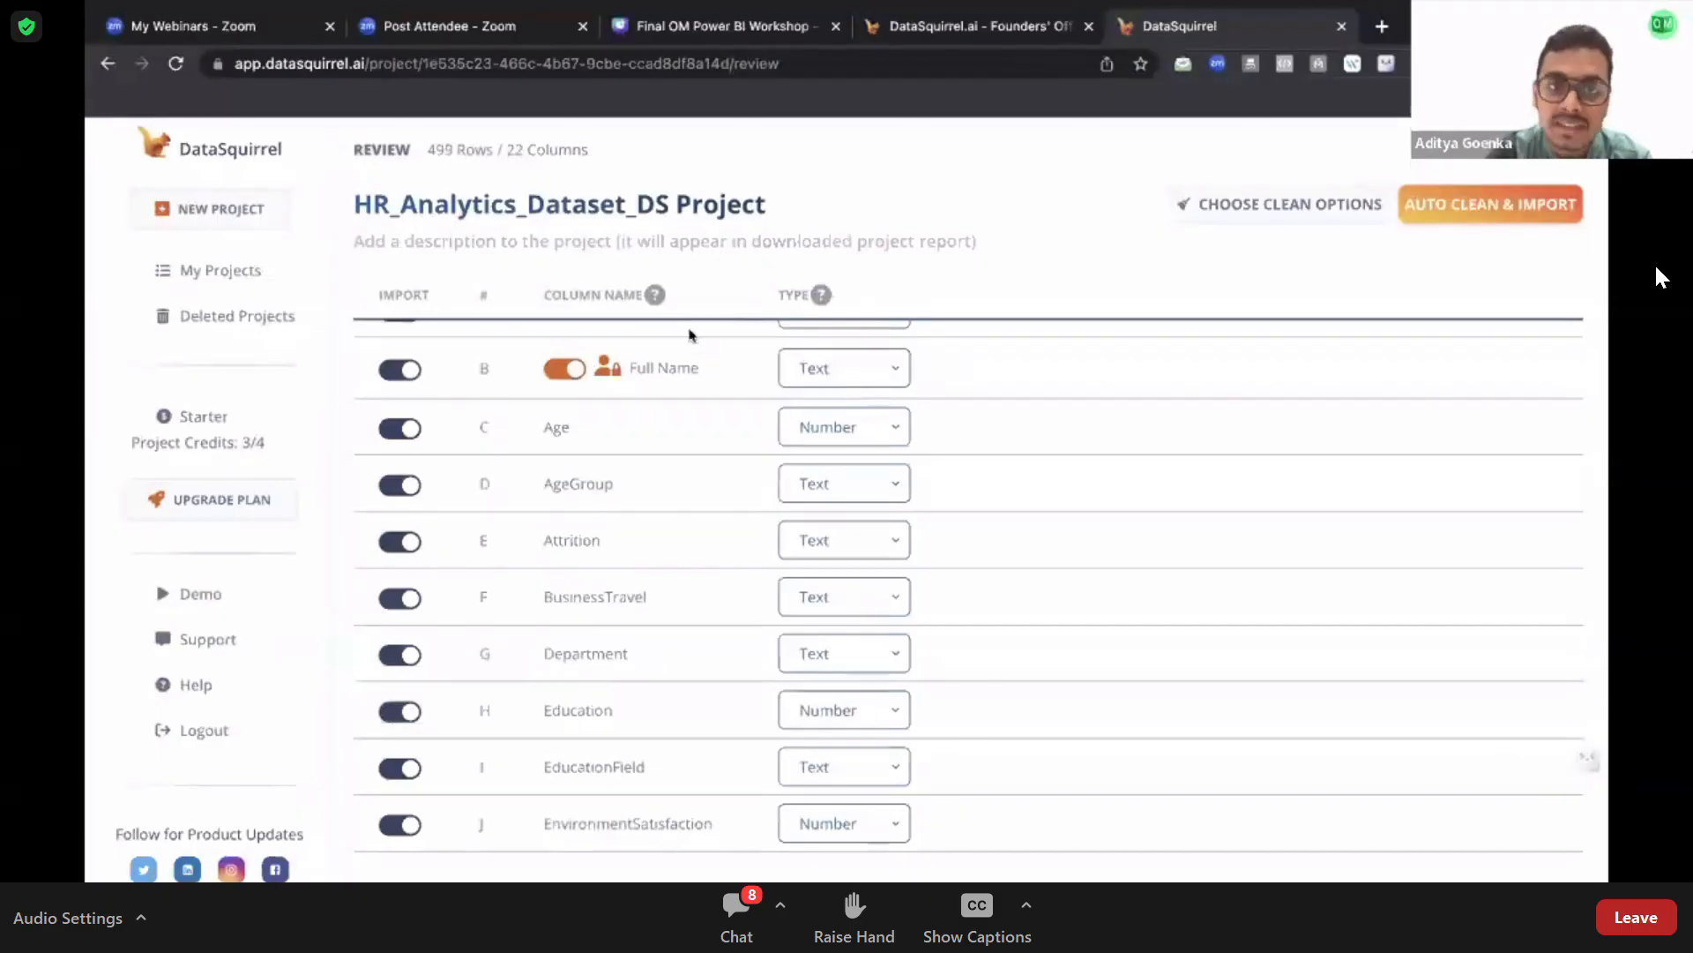
{"action": "mouse_move", "coordinate": [571, 370]}
{"action": "triple_click", "coordinate": [552, 418]}
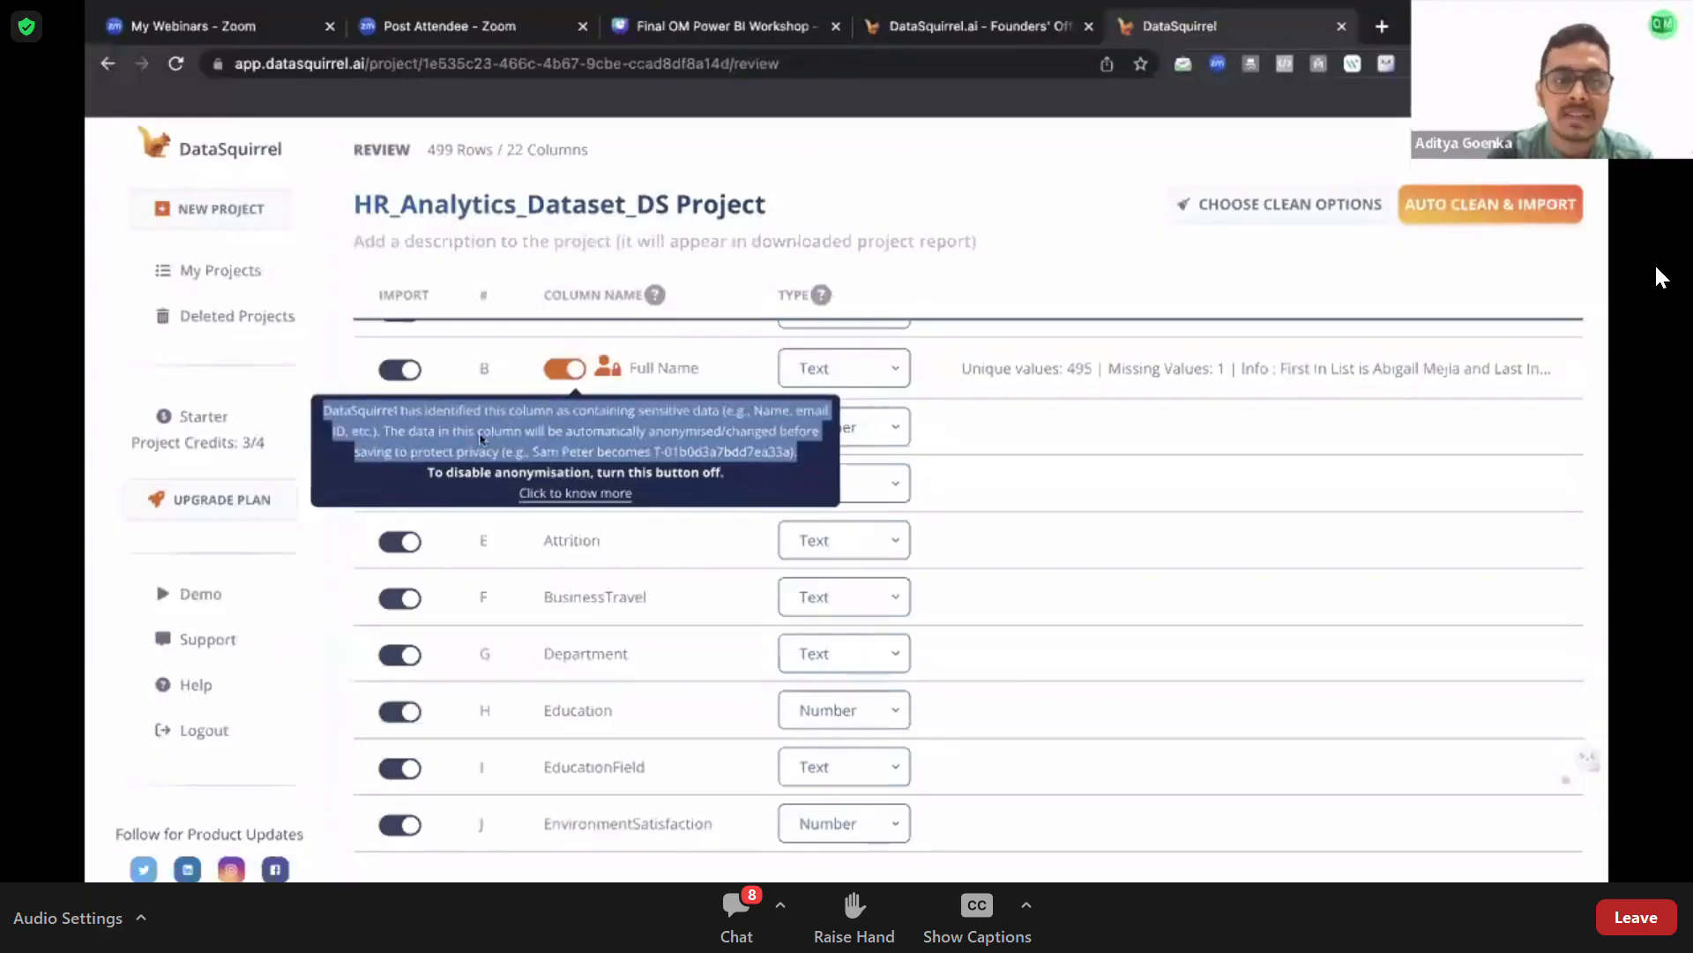
{"action": "double_click", "coordinate": [679, 430]}
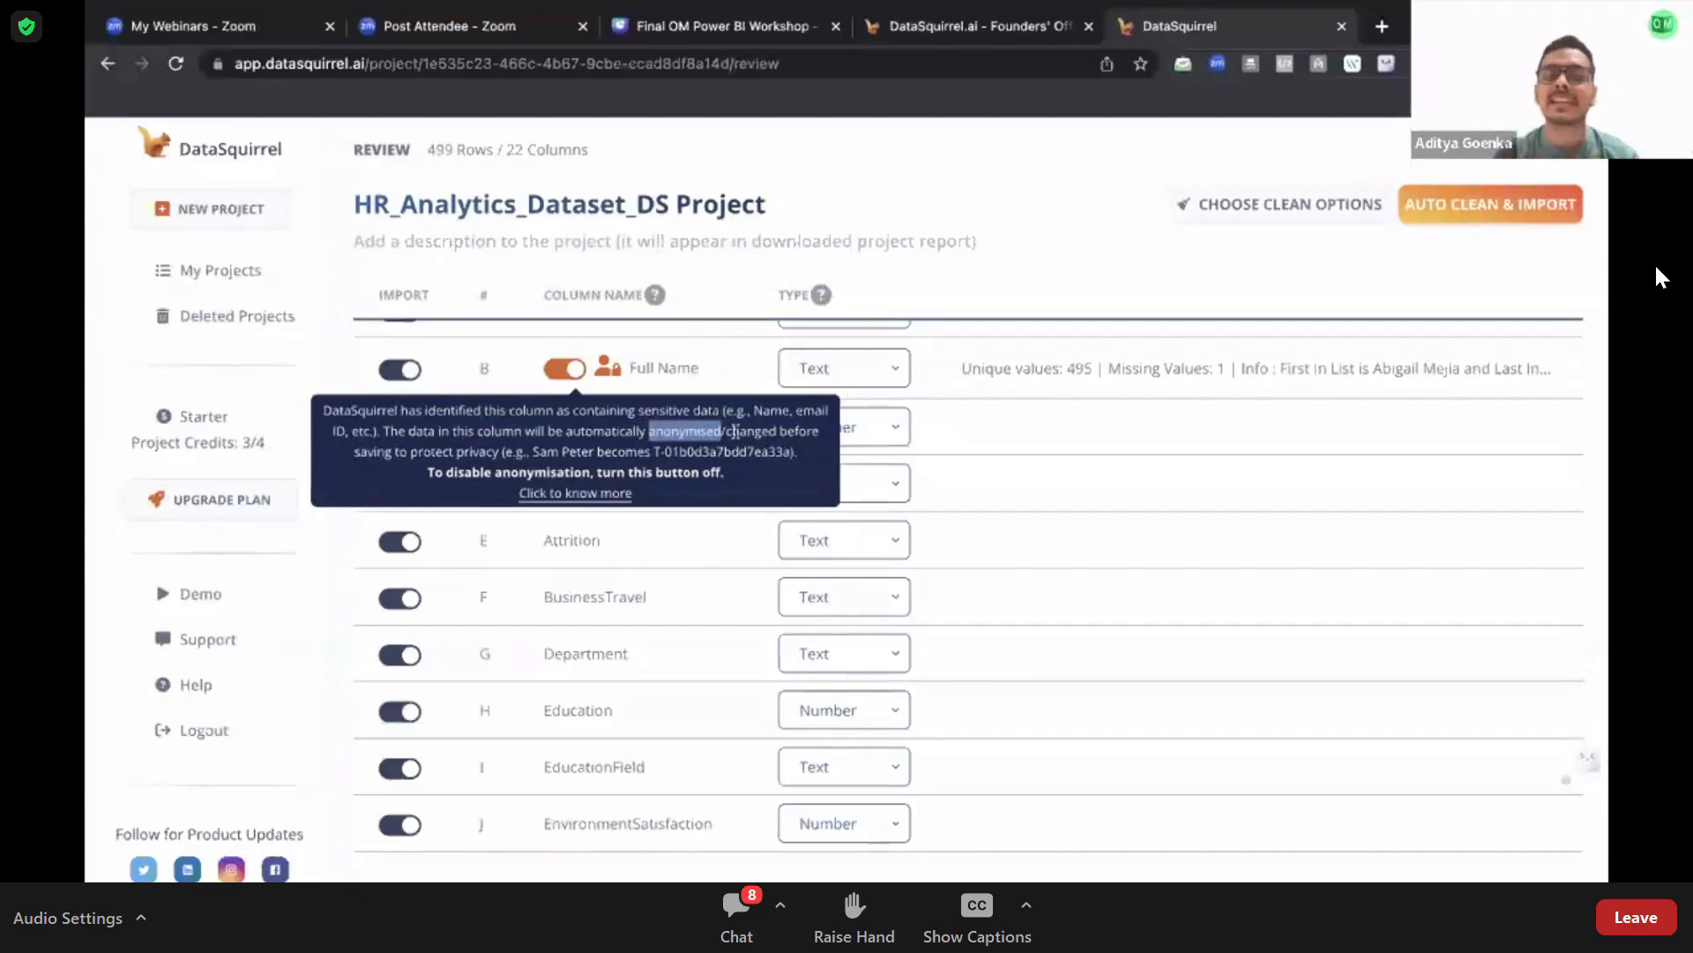
{"action": "double_click", "coordinate": [739, 430]}
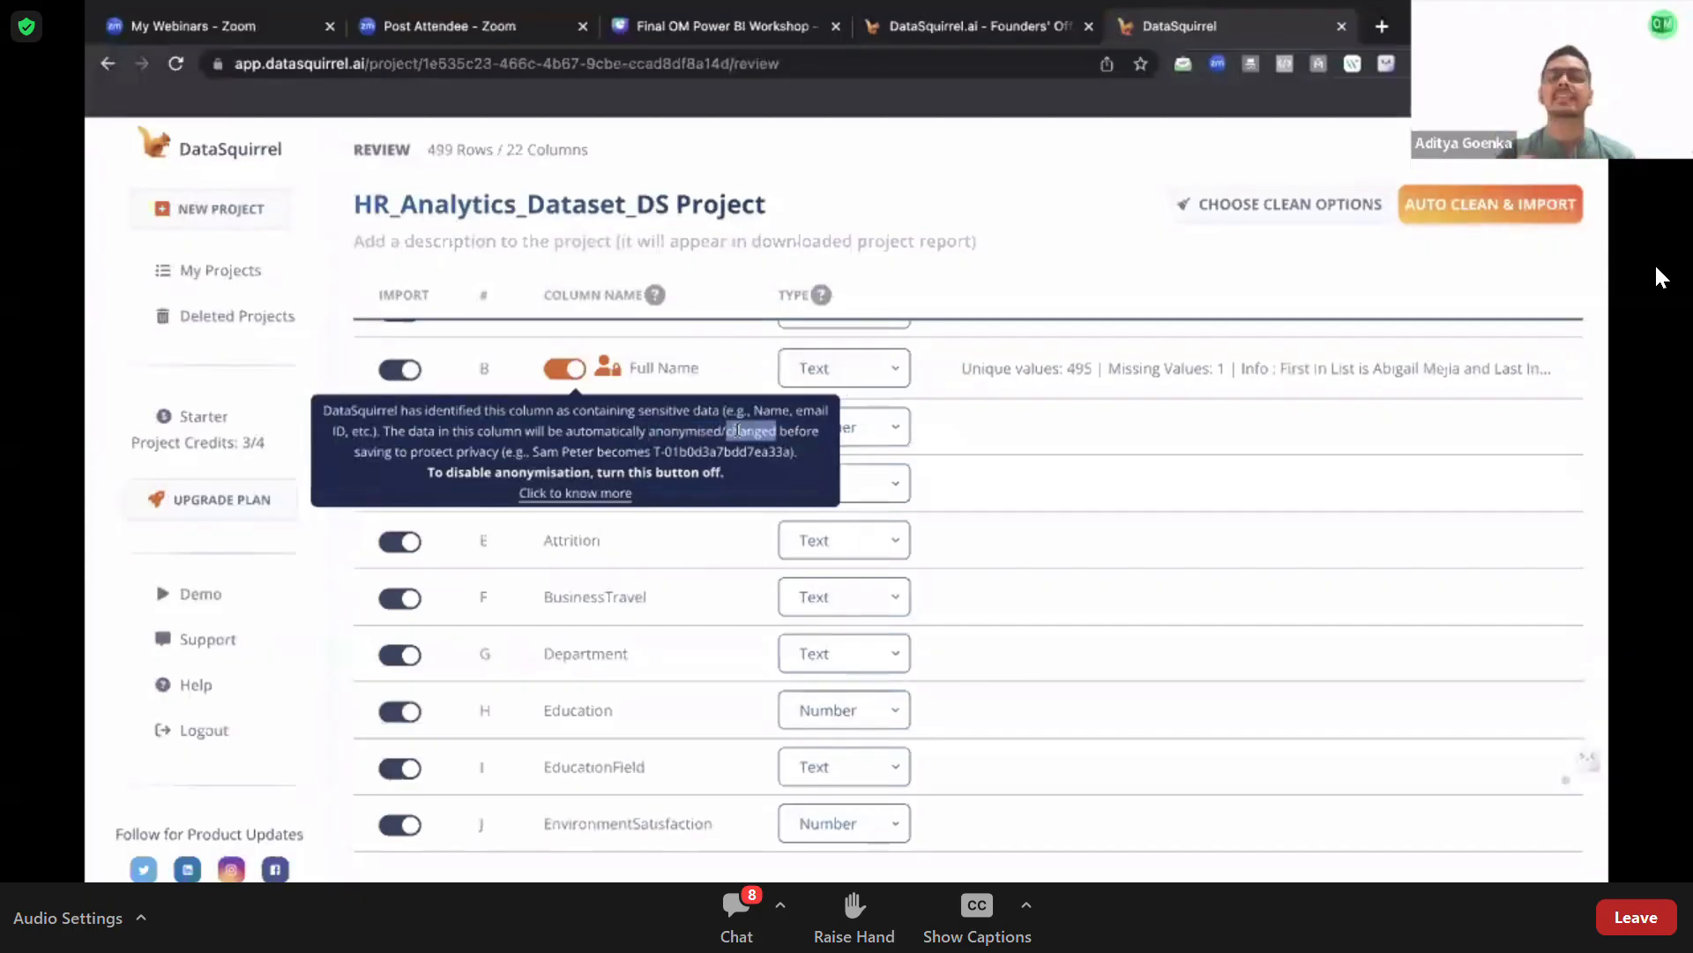
{"action": "key", "text": "ctrl+Left"}
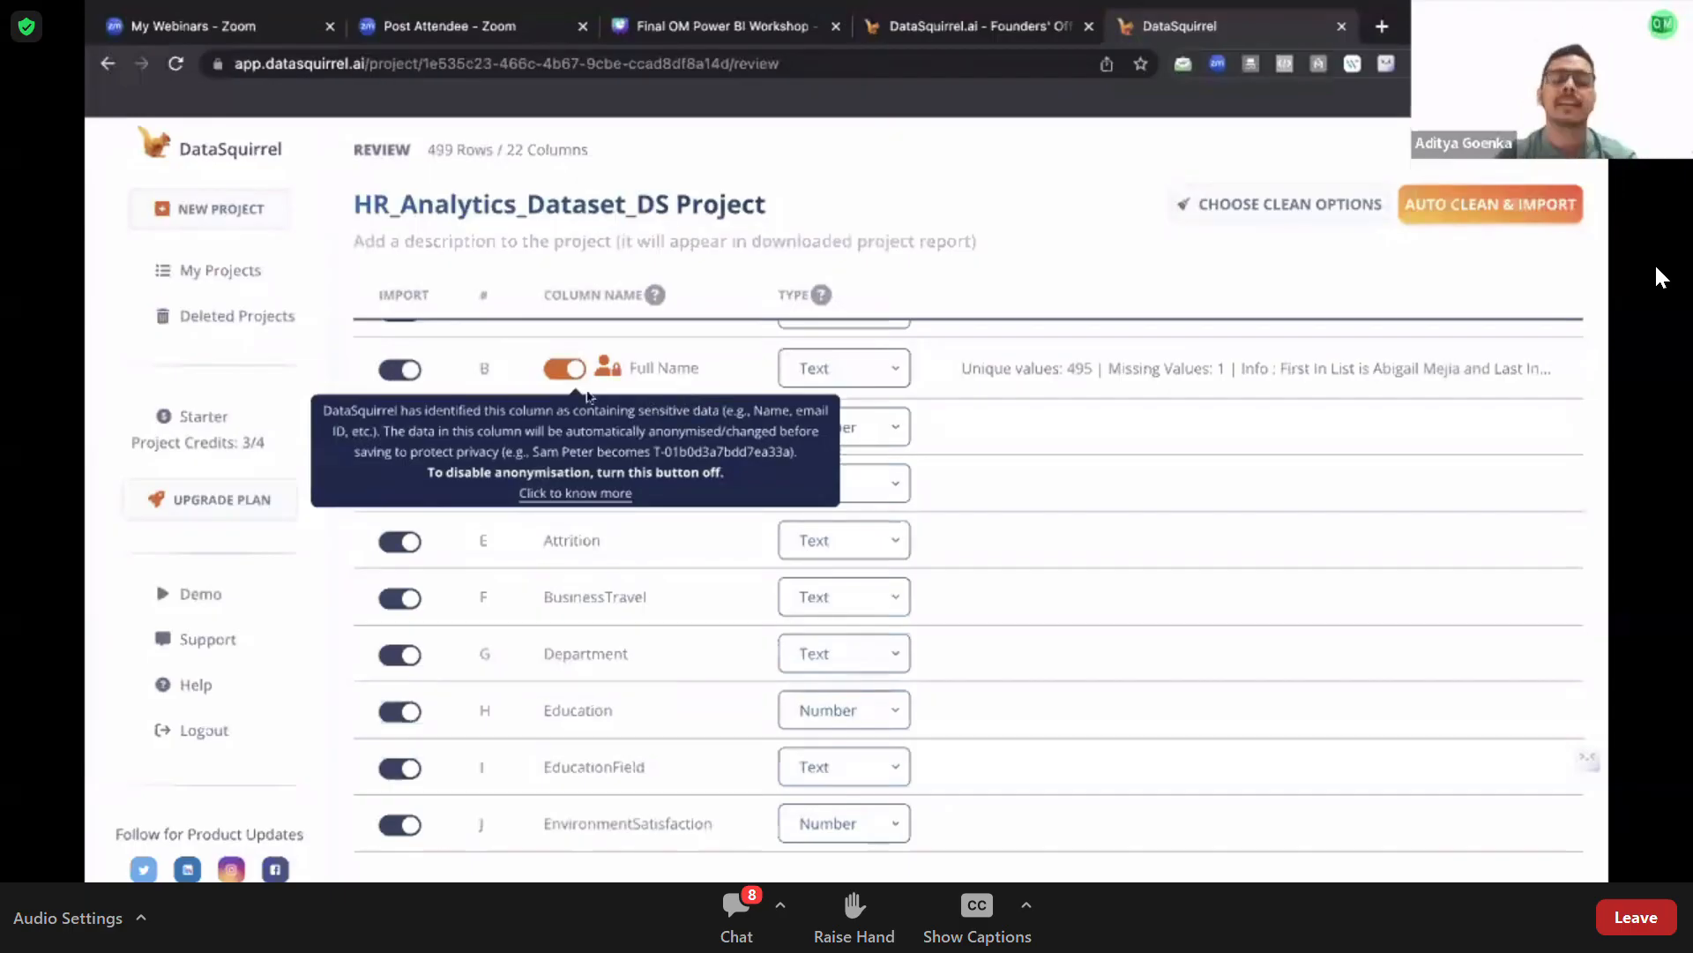
{"action": "left_click", "coordinate": [562, 371]}
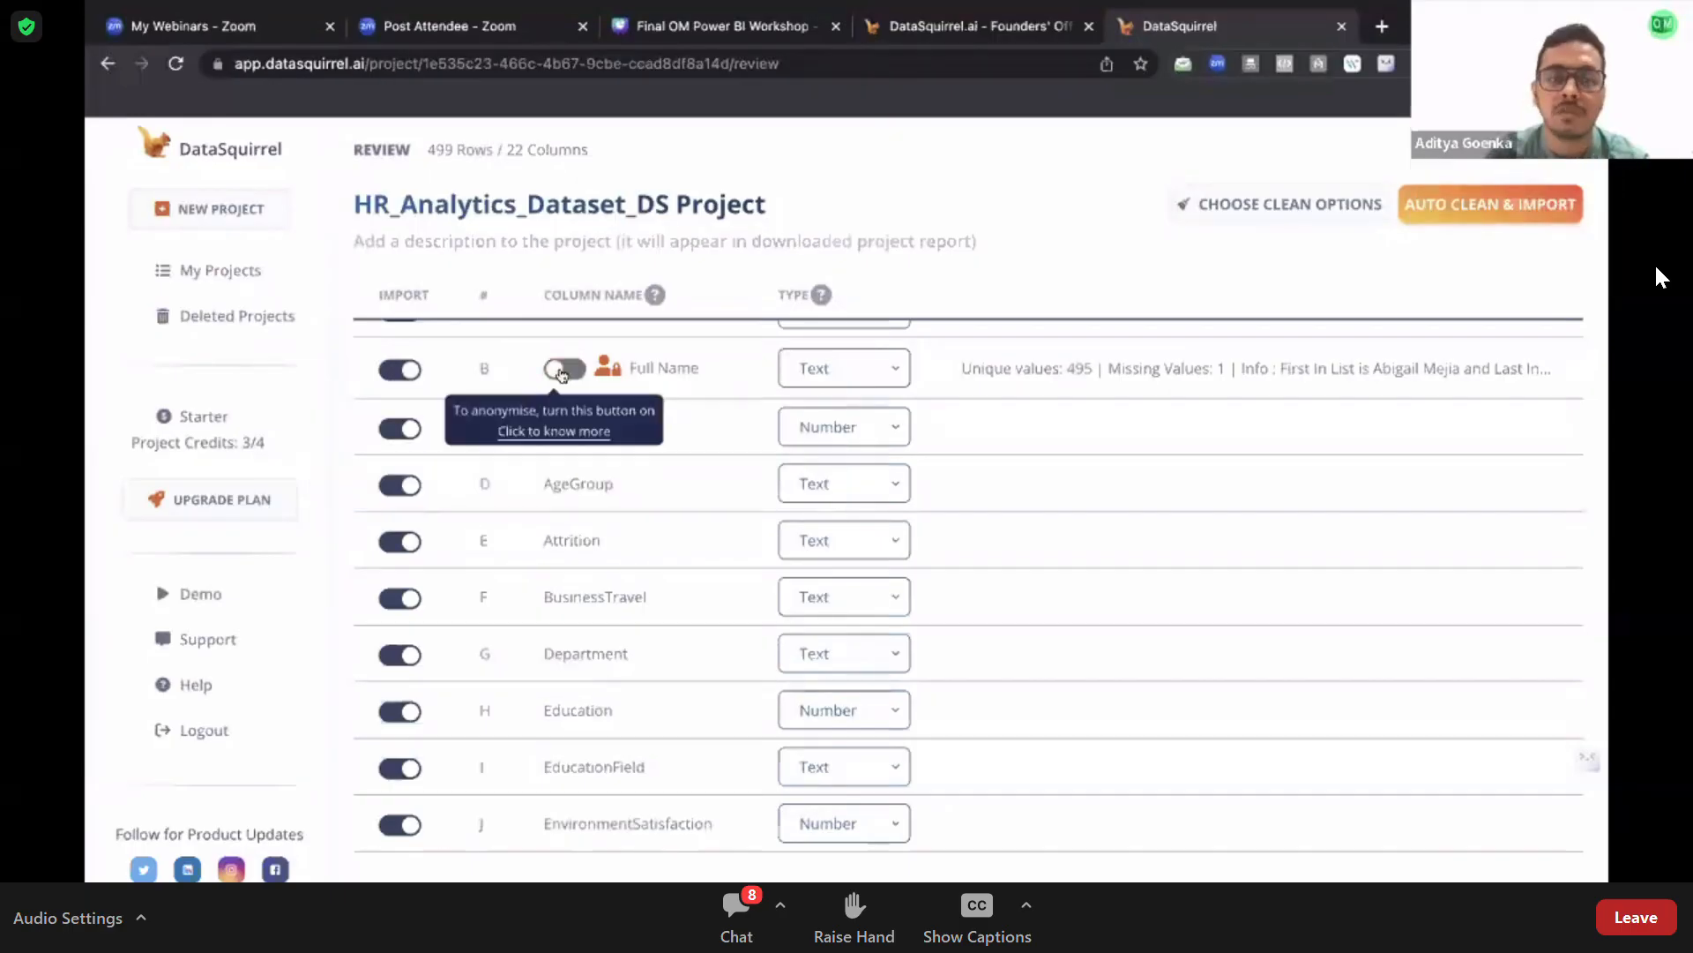
{"action": "left_click", "coordinate": [562, 370]}
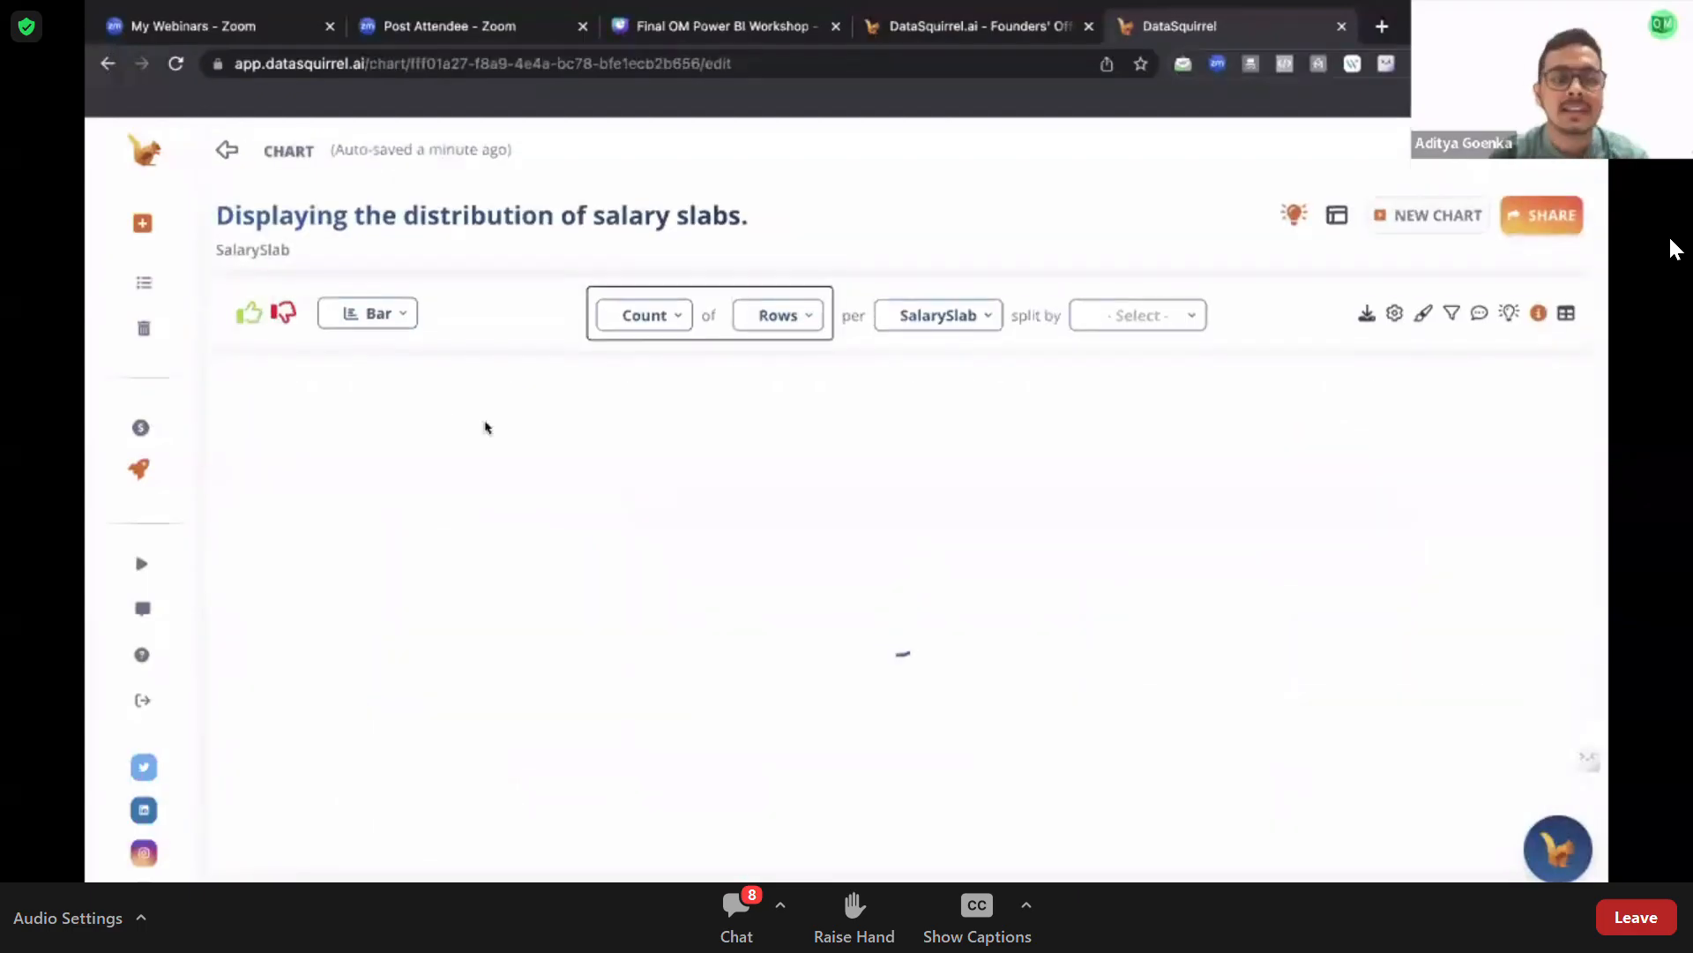
Step: Turn the salary slab distribution into a column chart showing the count of SalarySlab per AgeGroup
{"action": "left_click", "coordinate": [377, 314]}
{"action": "left_click", "coordinate": [390, 391]}
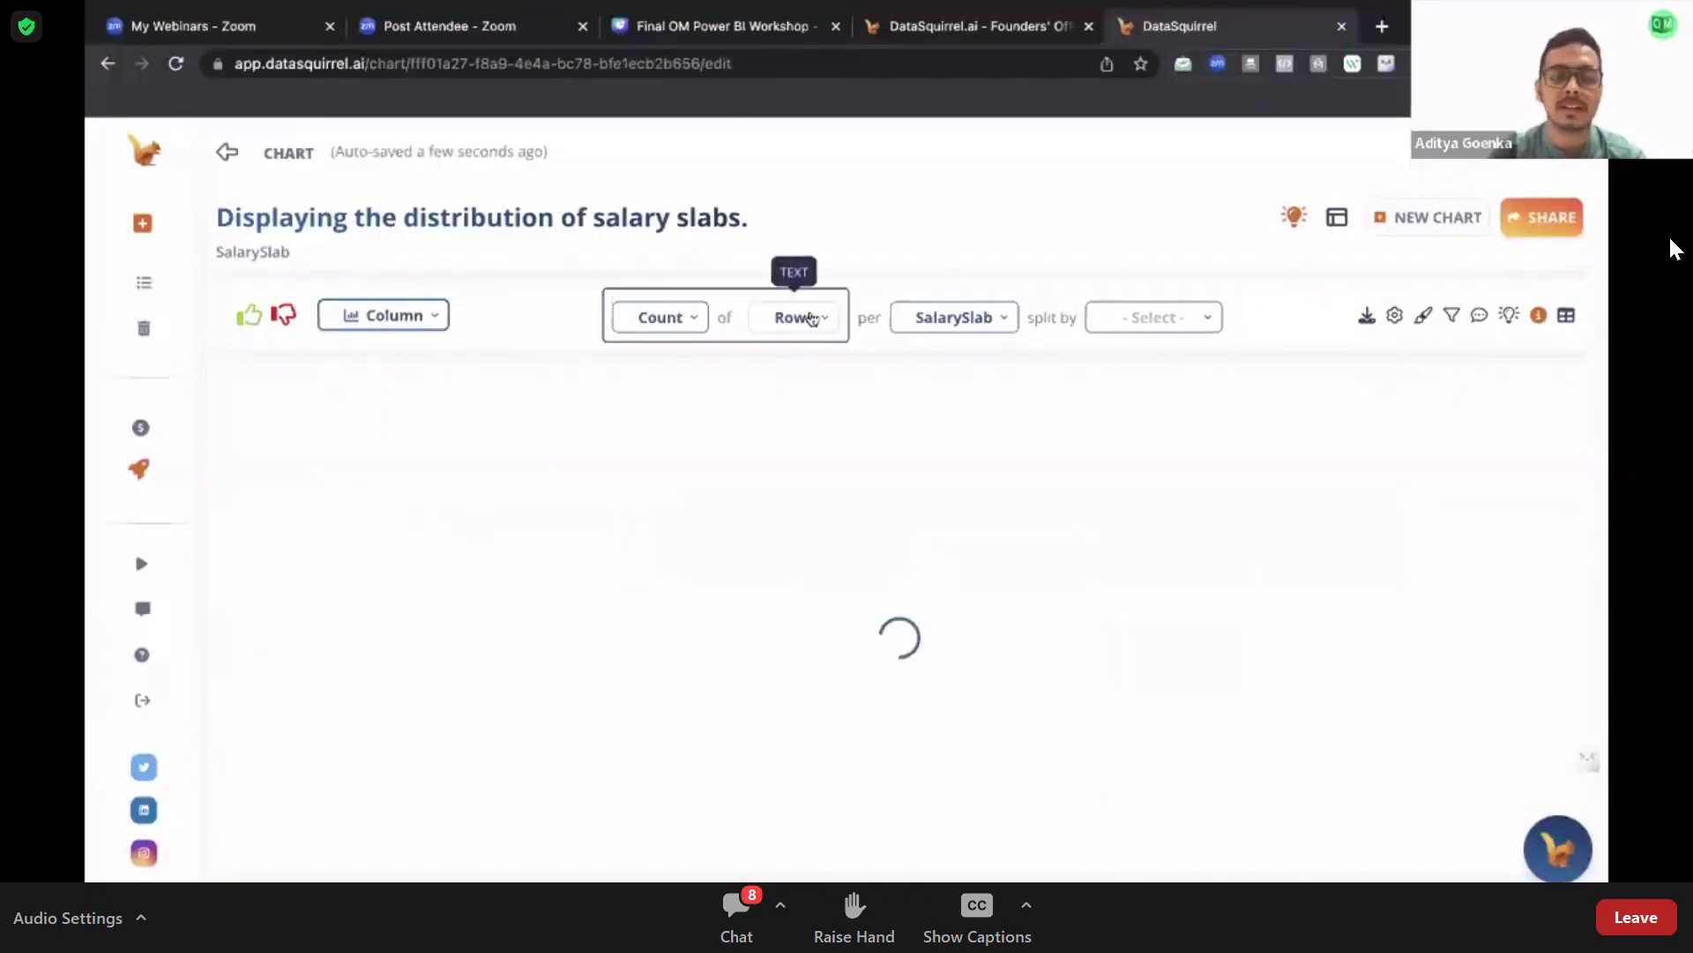
{"action": "left_click", "coordinate": [986, 318]}
{"action": "left_click", "coordinate": [948, 448]}
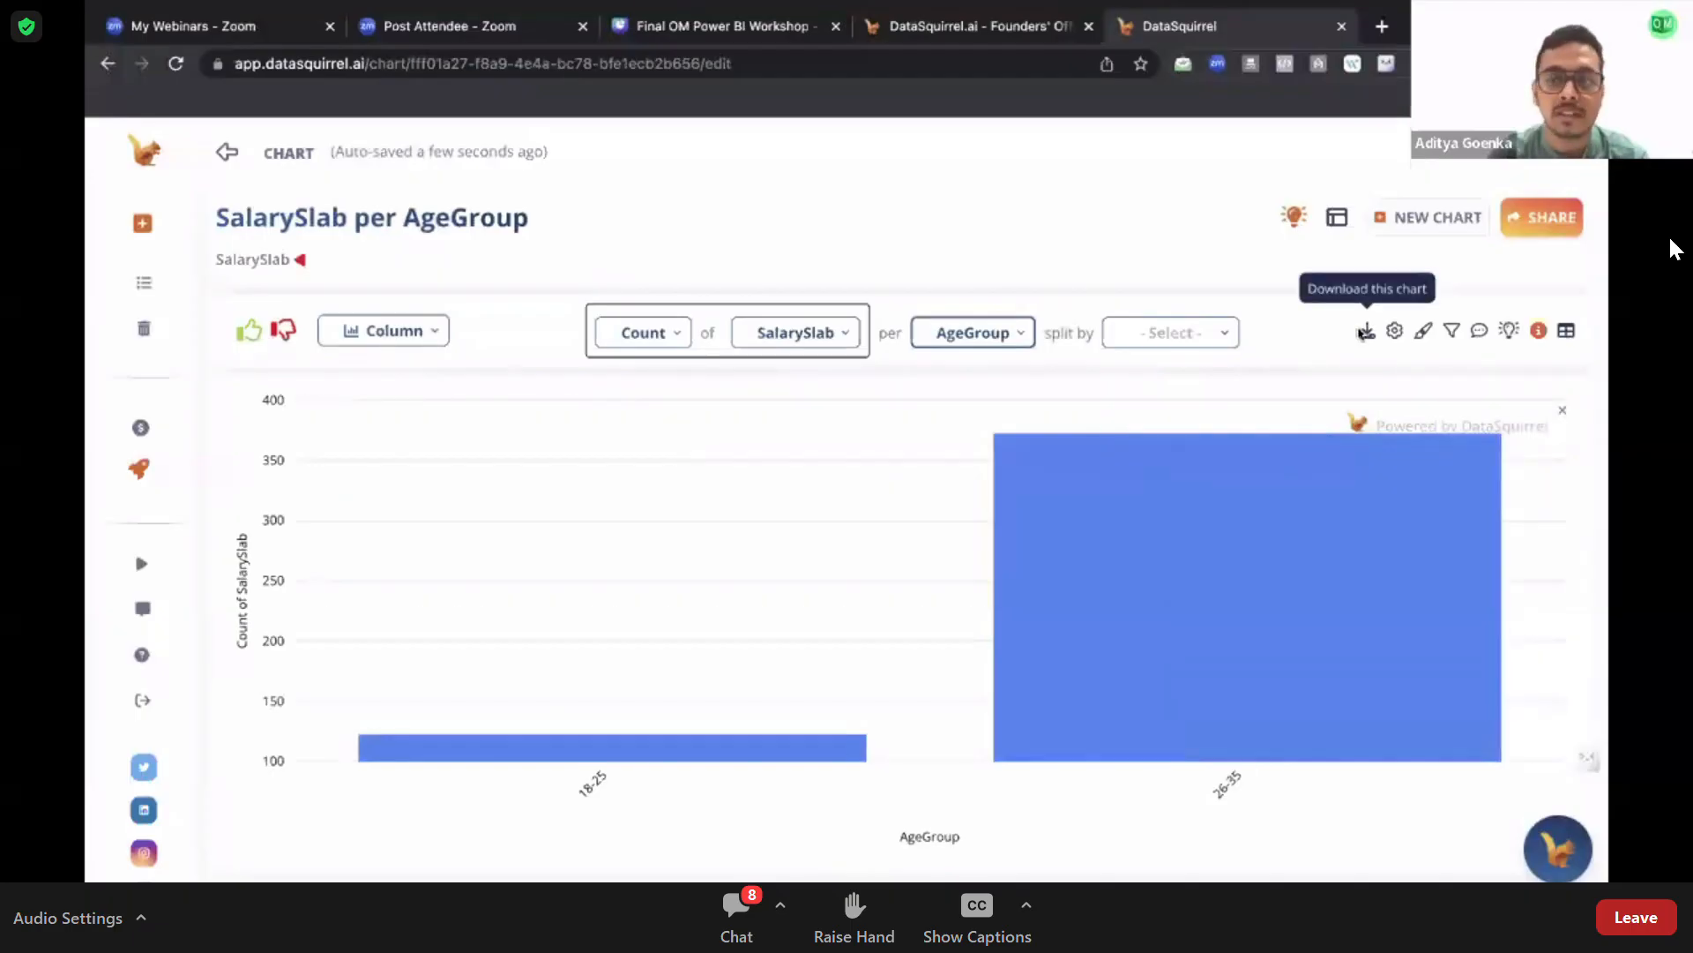
Step: Download the SalarySlab per AgeGroup chart as a PNG and return to the project dashboard
{"action": "left_click", "coordinate": [1358, 332]}
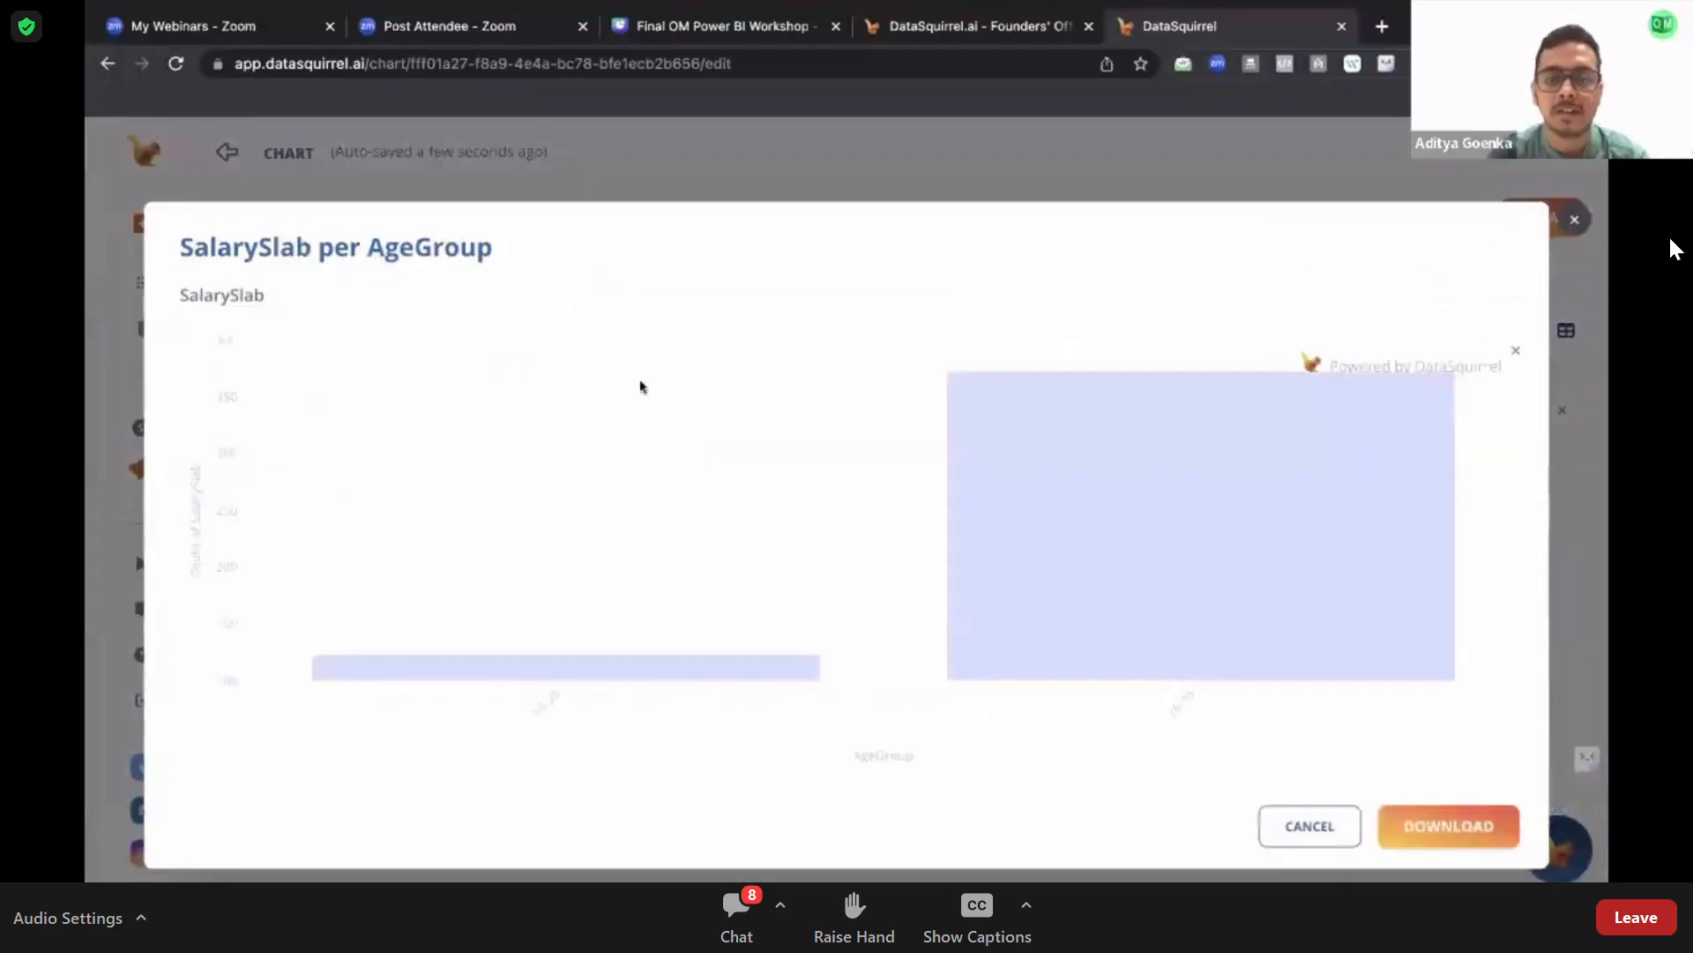
{"action": "left_click", "coordinate": [1449, 838]}
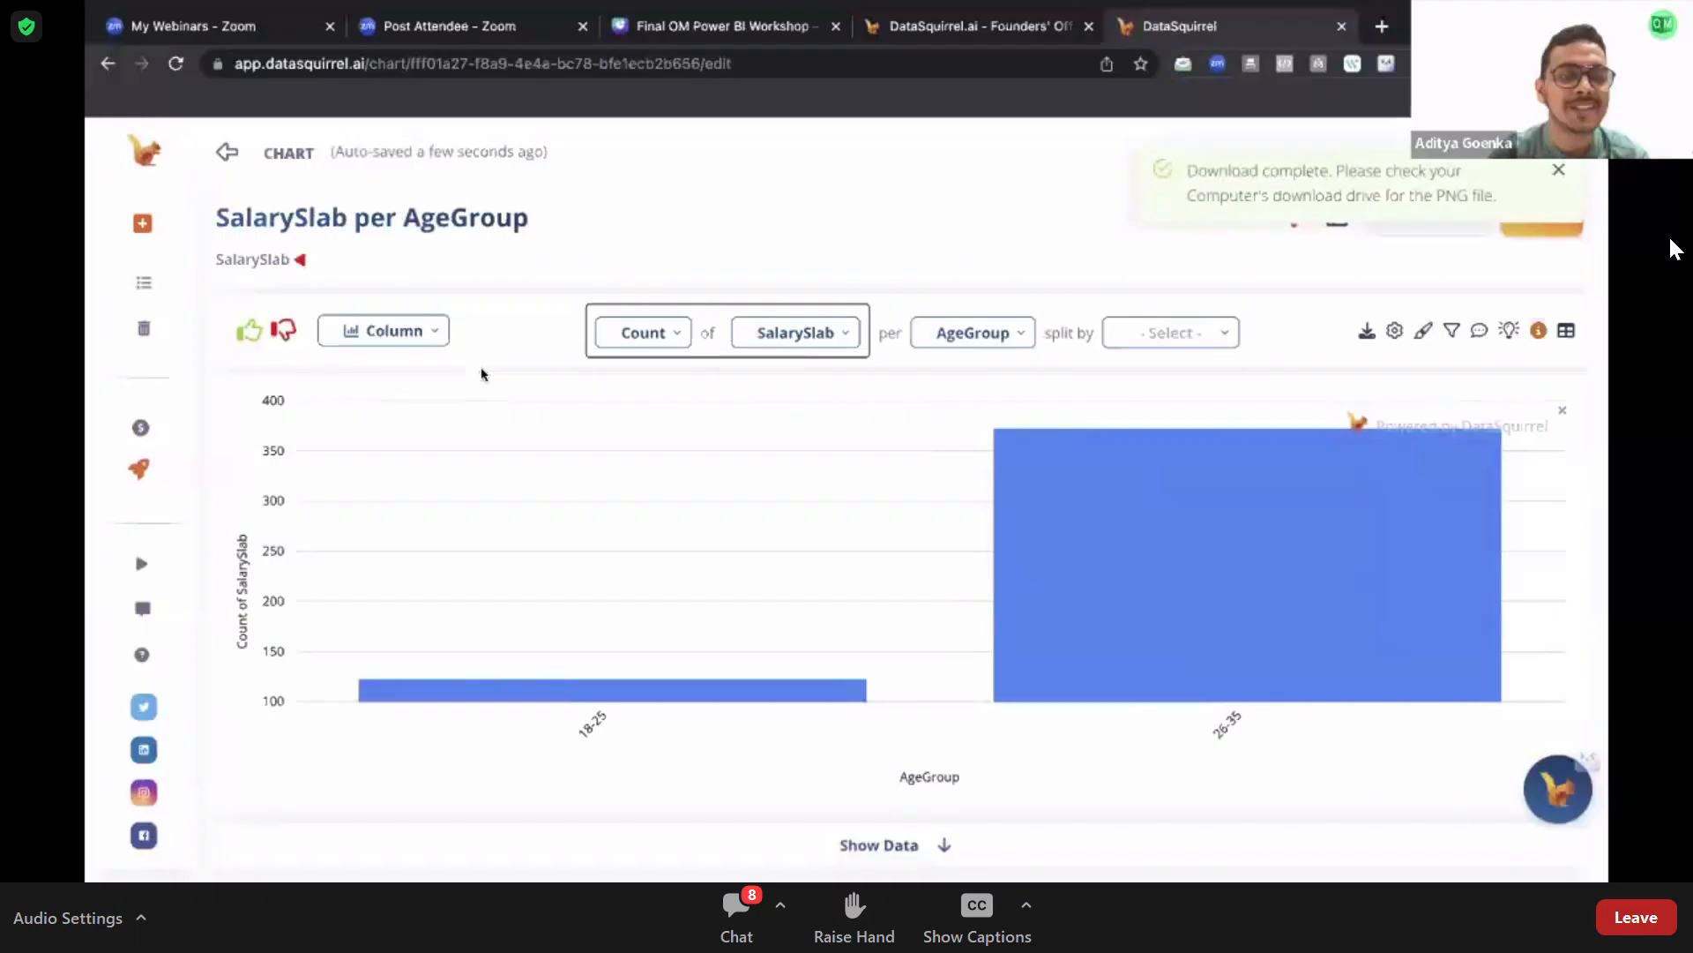
{"action": "left_click", "coordinate": [225, 153]}
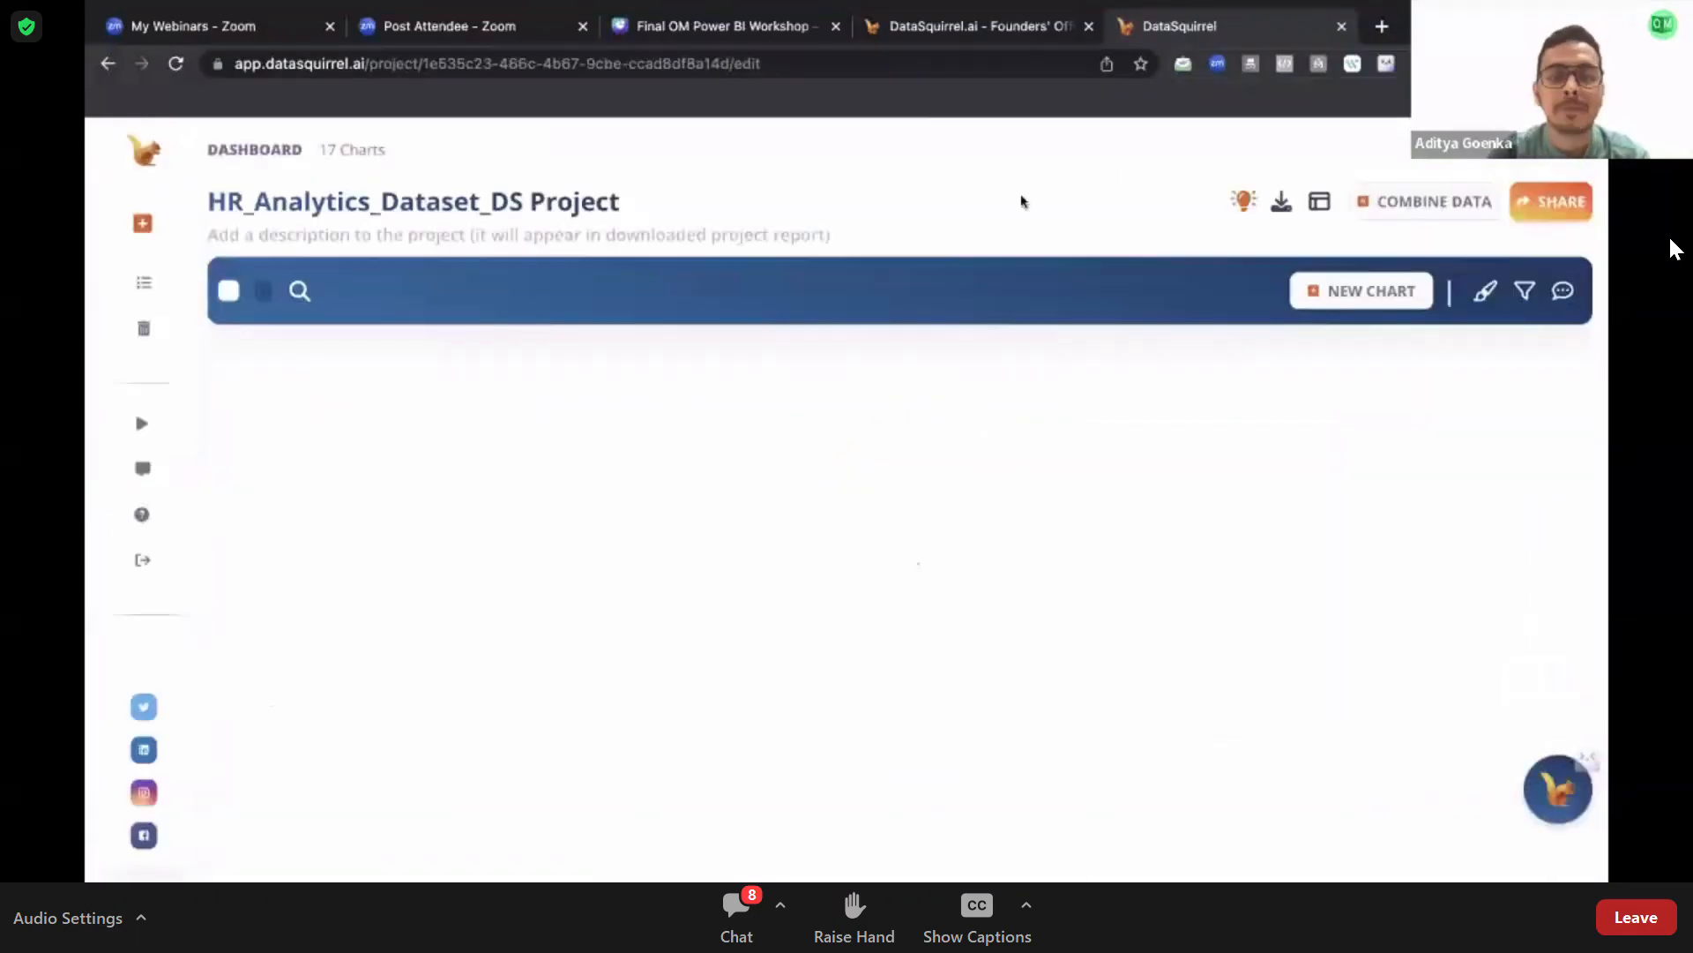
Step: View the dashboard's sharing options and close them without sharing
{"action": "left_click", "coordinate": [1559, 203]}
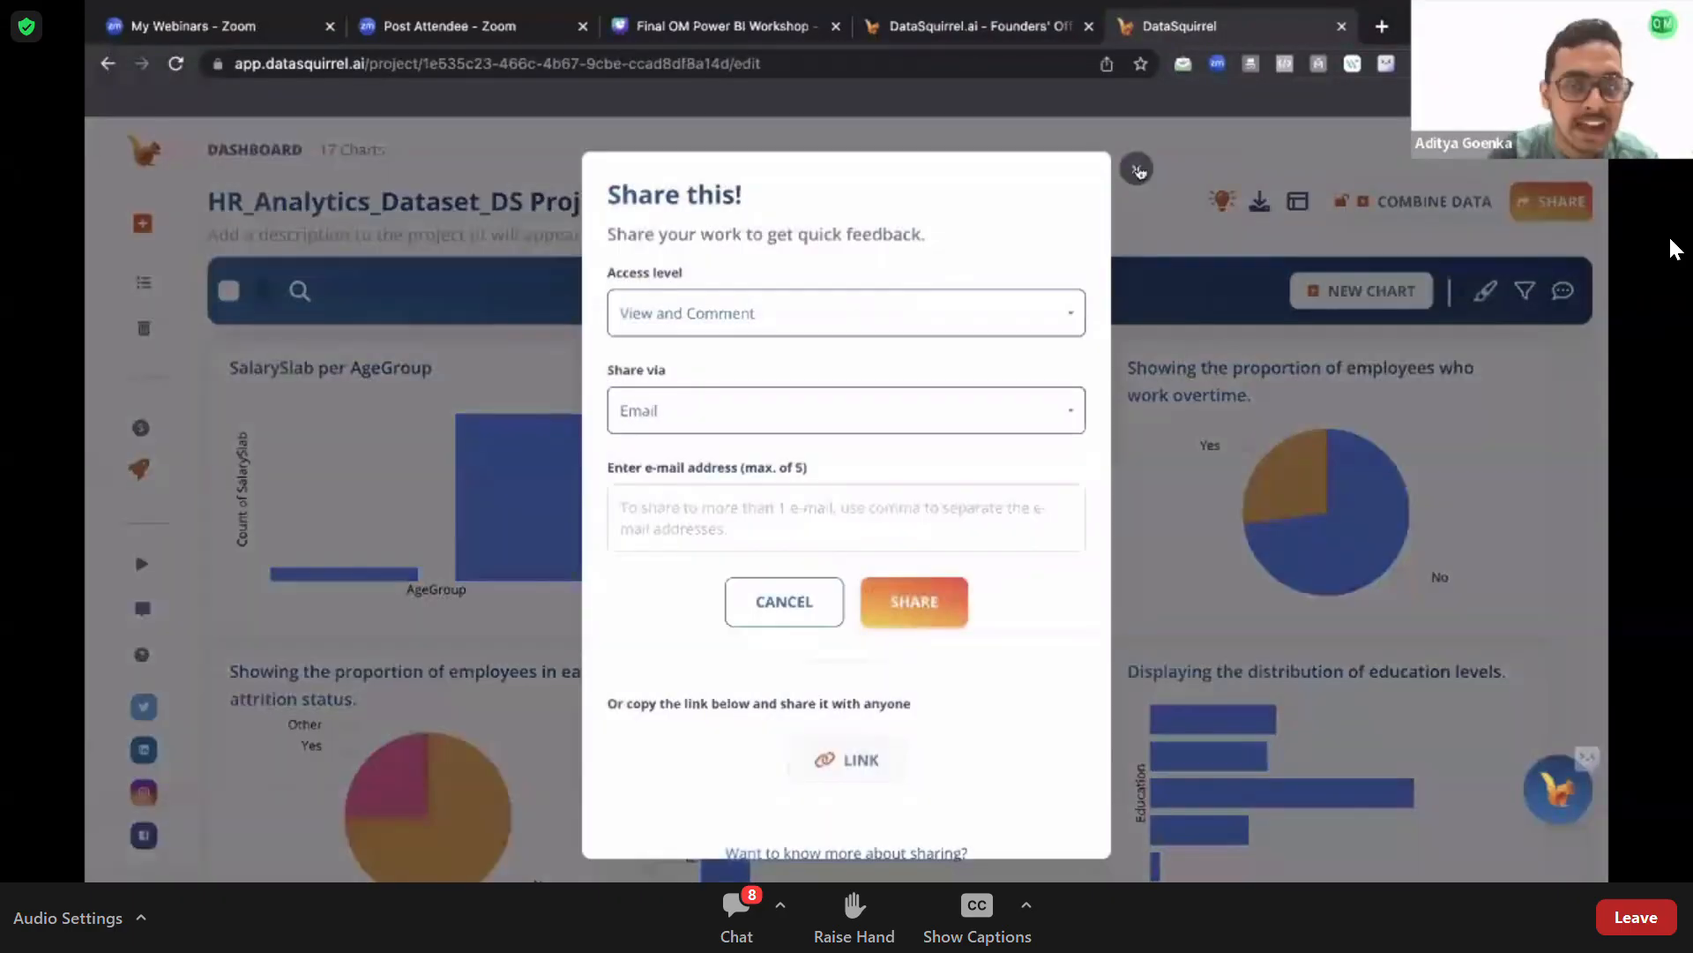
{"action": "left_click", "coordinate": [1138, 171]}
Step: Open the monthly incomes distribution chart from the dashboard and change it to a column chart
{"action": "scroll", "coordinate": [927, 511], "scroll_direction": "down", "scroll_amount": 2}
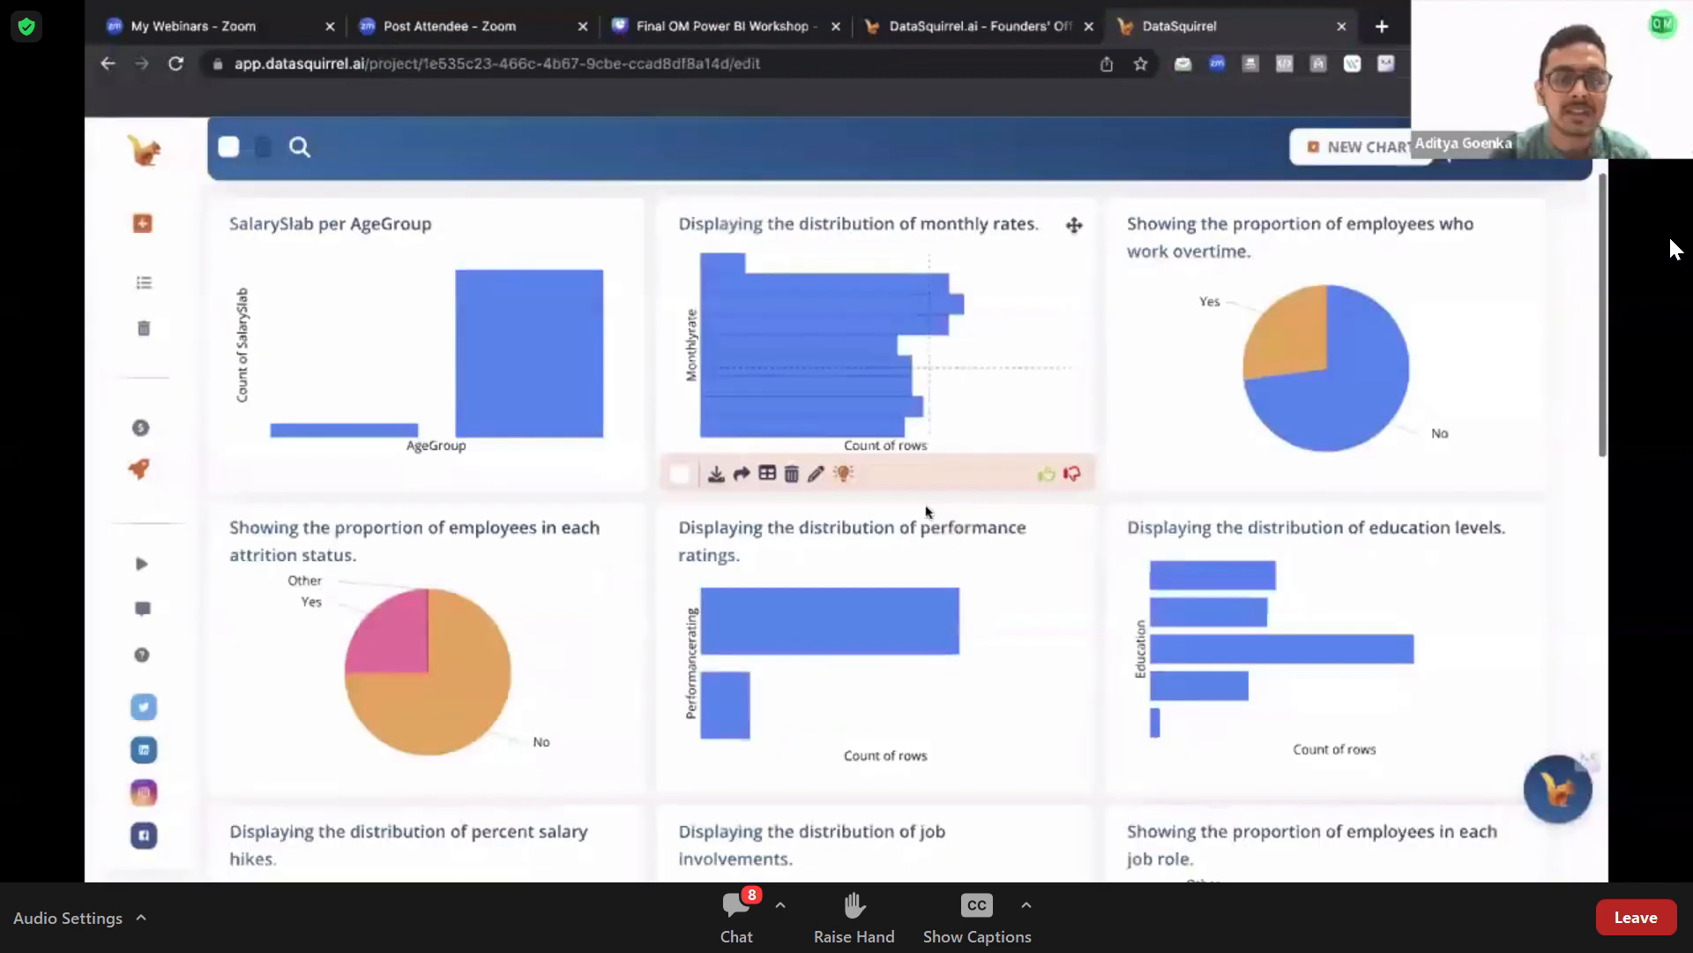
{"action": "scroll", "coordinate": [926, 512], "scroll_direction": "down", "scroll_amount": 8}
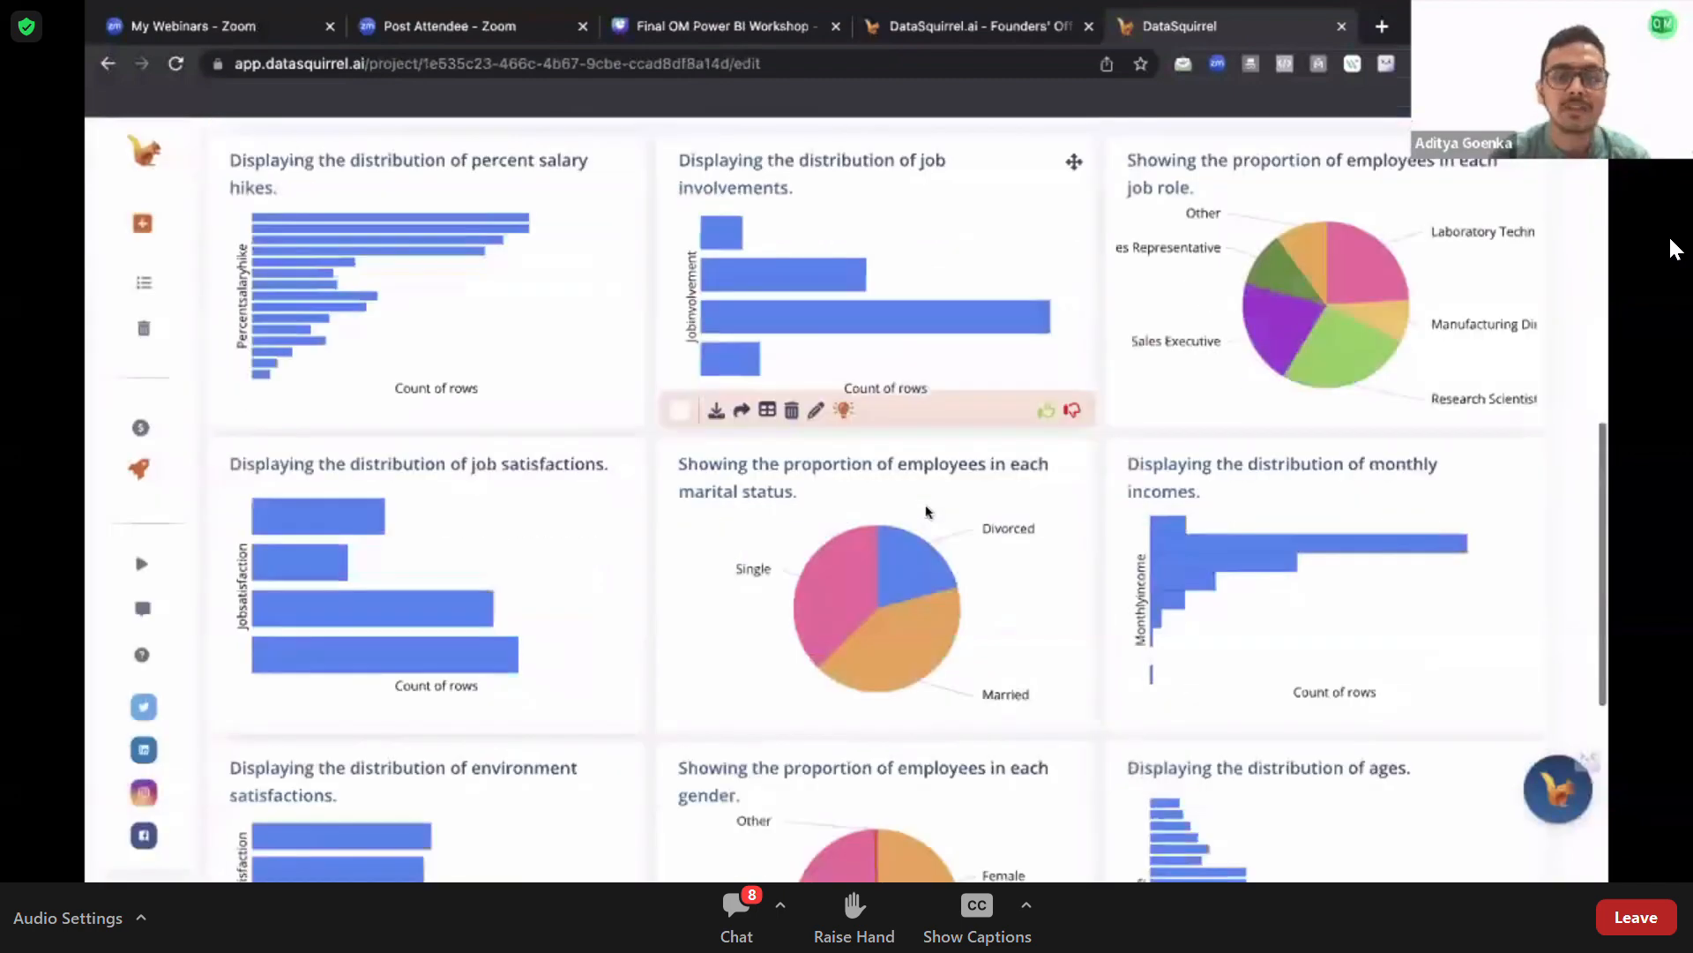
{"action": "scroll", "coordinate": [926, 507], "scroll_direction": "down", "scroll_amount": 1}
{"action": "left_click", "coordinate": [1209, 453]}
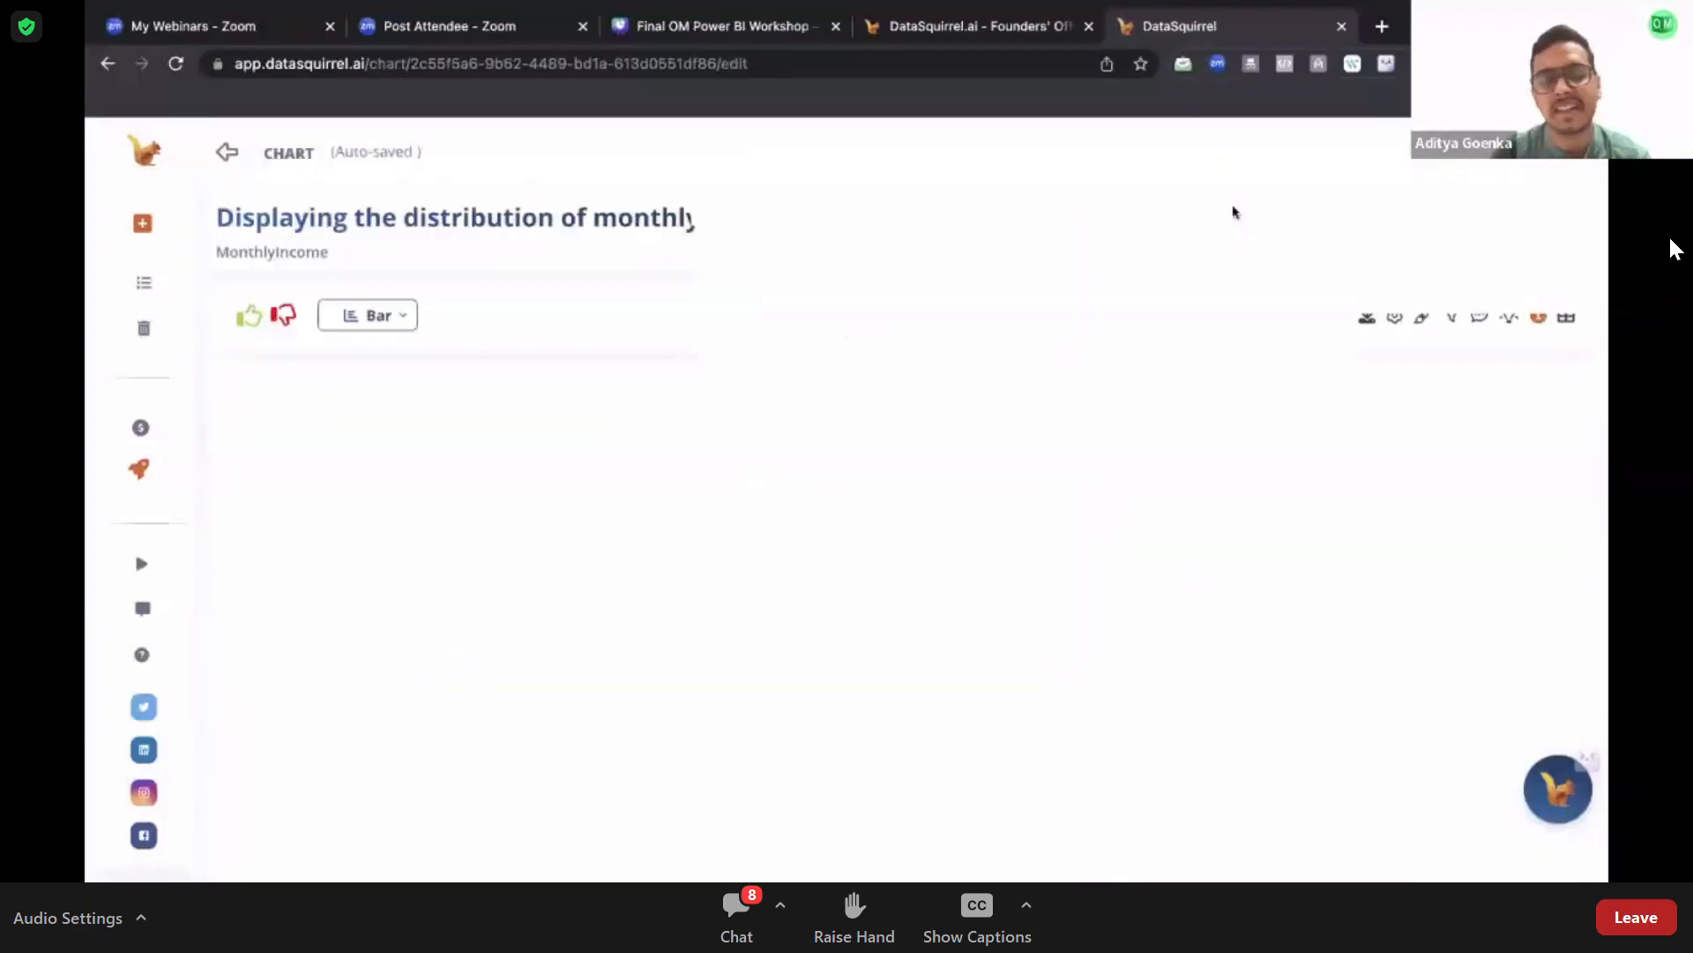
{"action": "left_click", "coordinate": [355, 327]}
{"action": "left_click", "coordinate": [386, 357]}
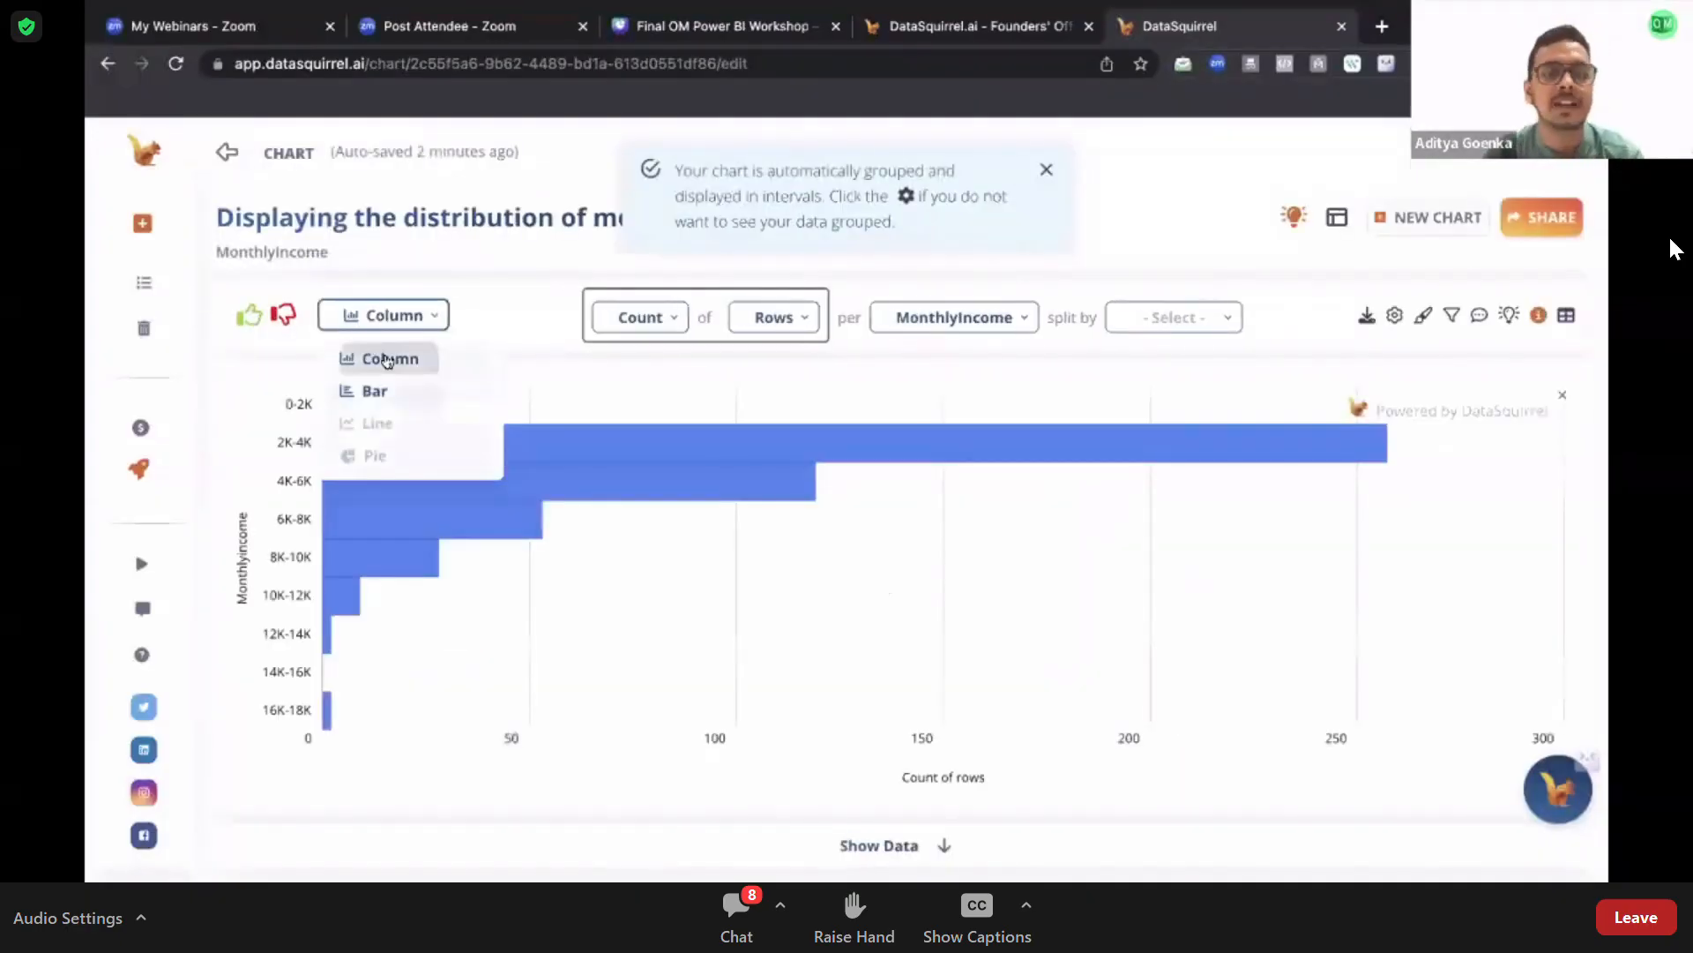
Step: Make the chart count Attrition per MonthlyIncome, and view the available operations while keeping Count
{"action": "left_click", "coordinate": [773, 319]}
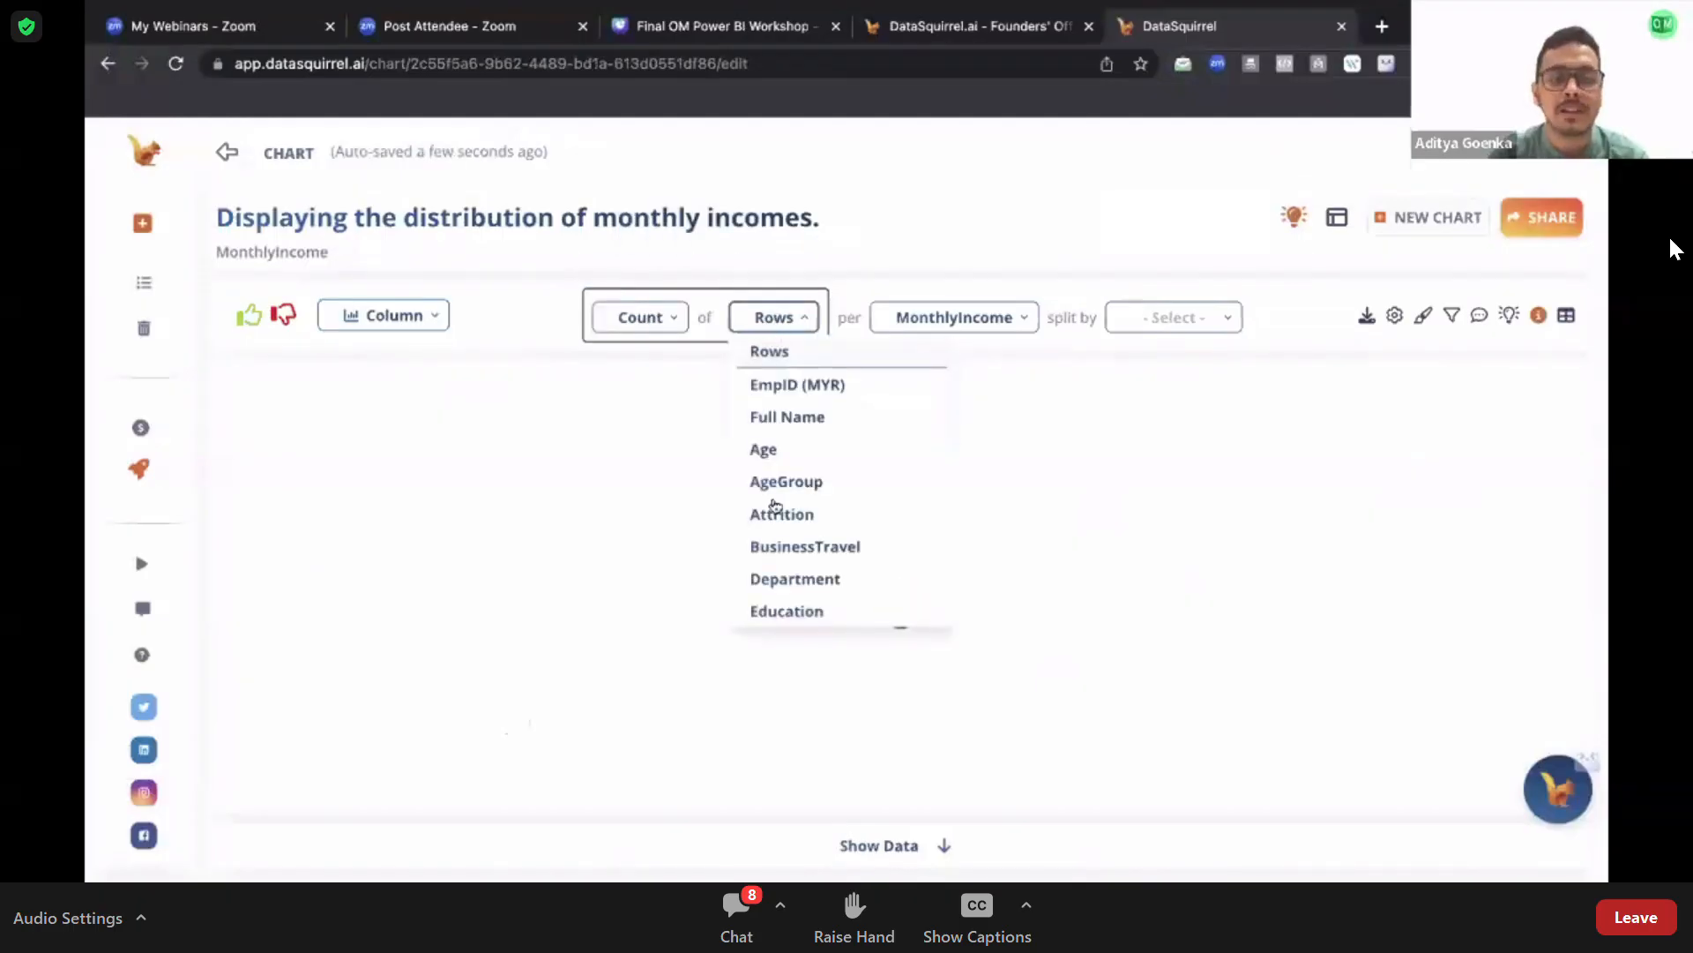
{"action": "left_click", "coordinate": [838, 509]}
{"action": "left_click", "coordinate": [628, 333]}
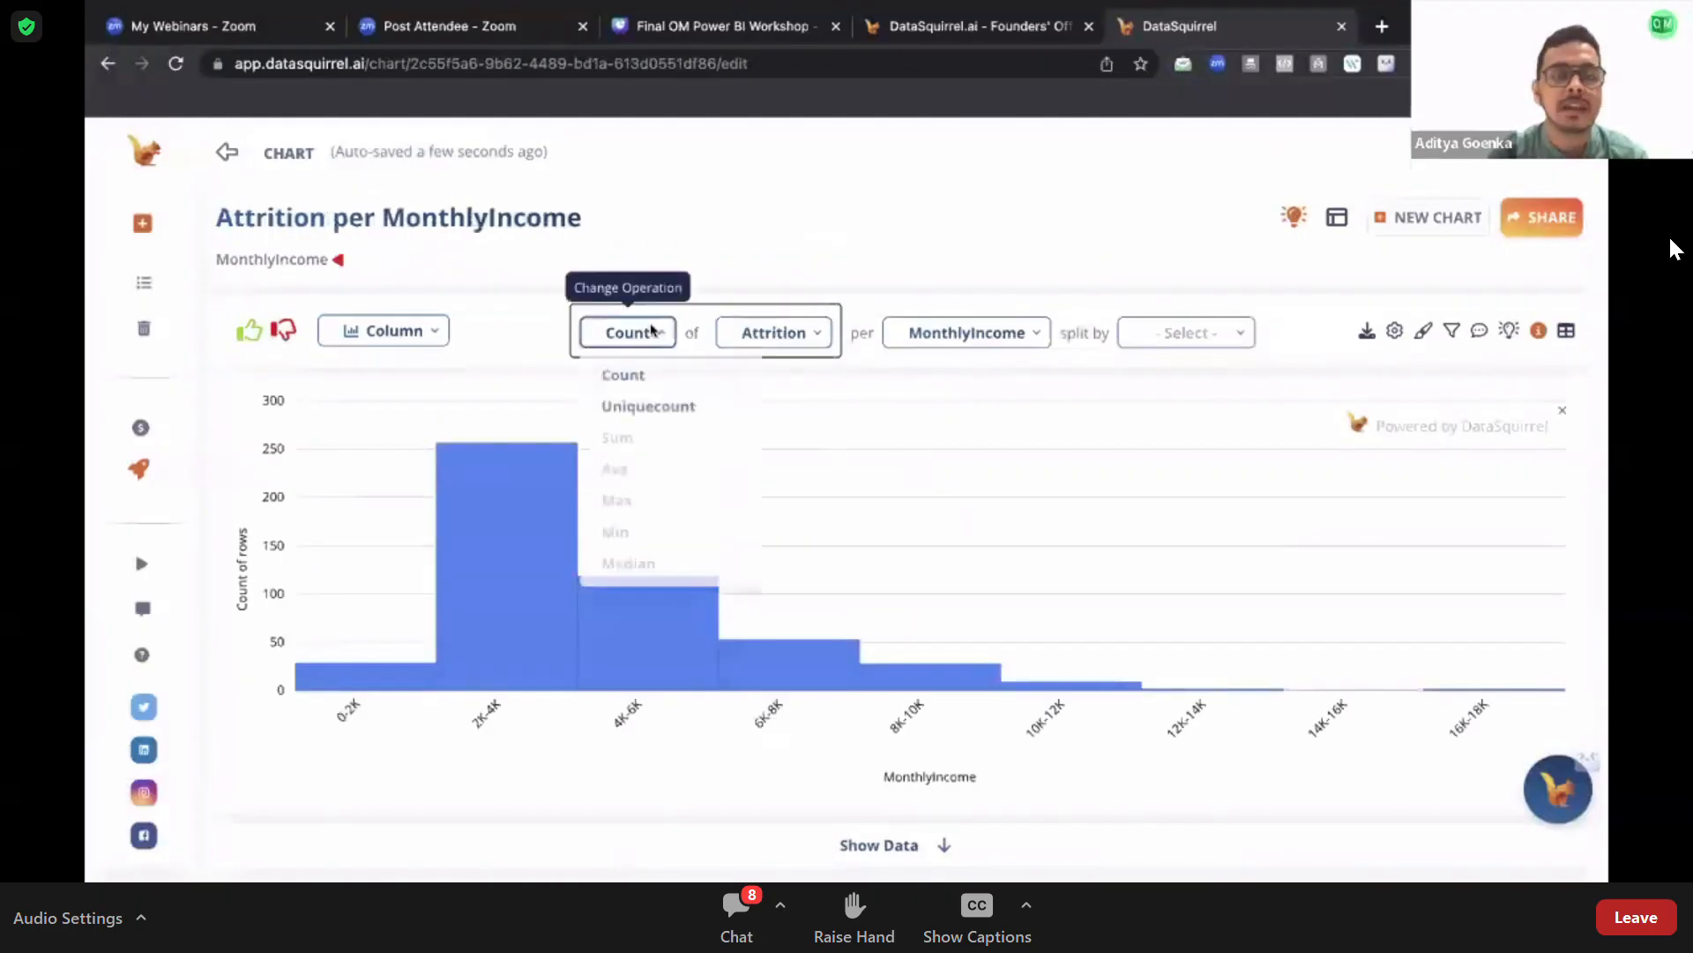
{"action": "left_click", "coordinate": [850, 200]}
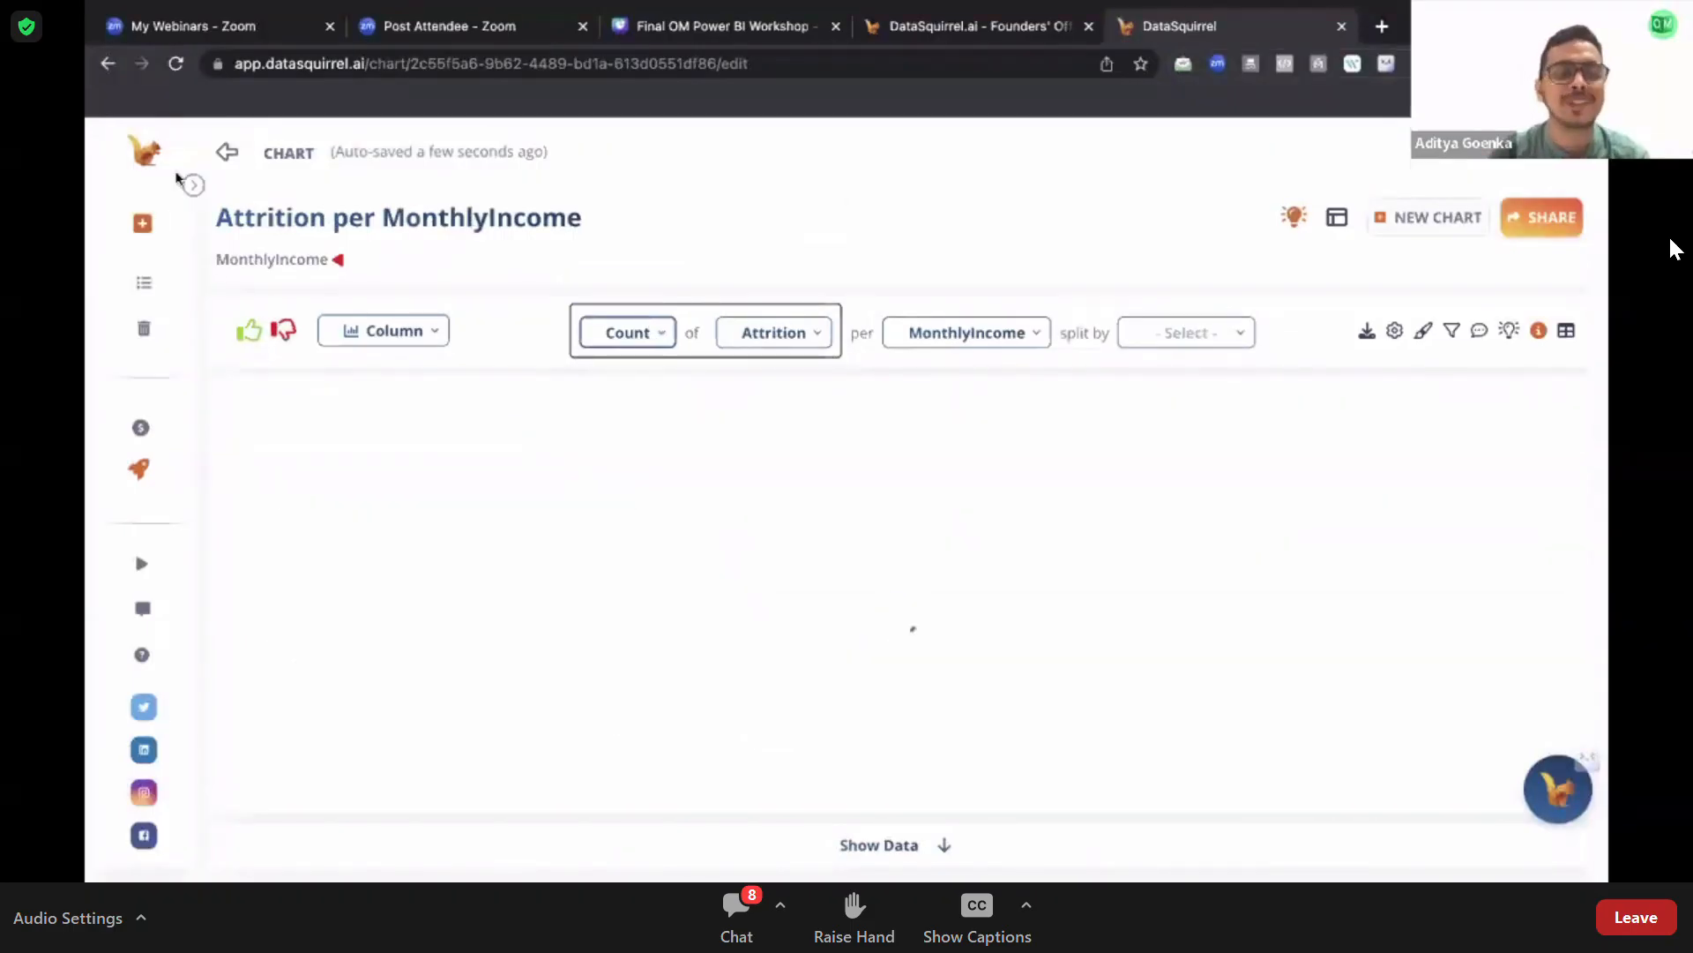
Step: Return to the project dashboard and look through all of its charts
{"action": "left_click", "coordinate": [224, 152]}
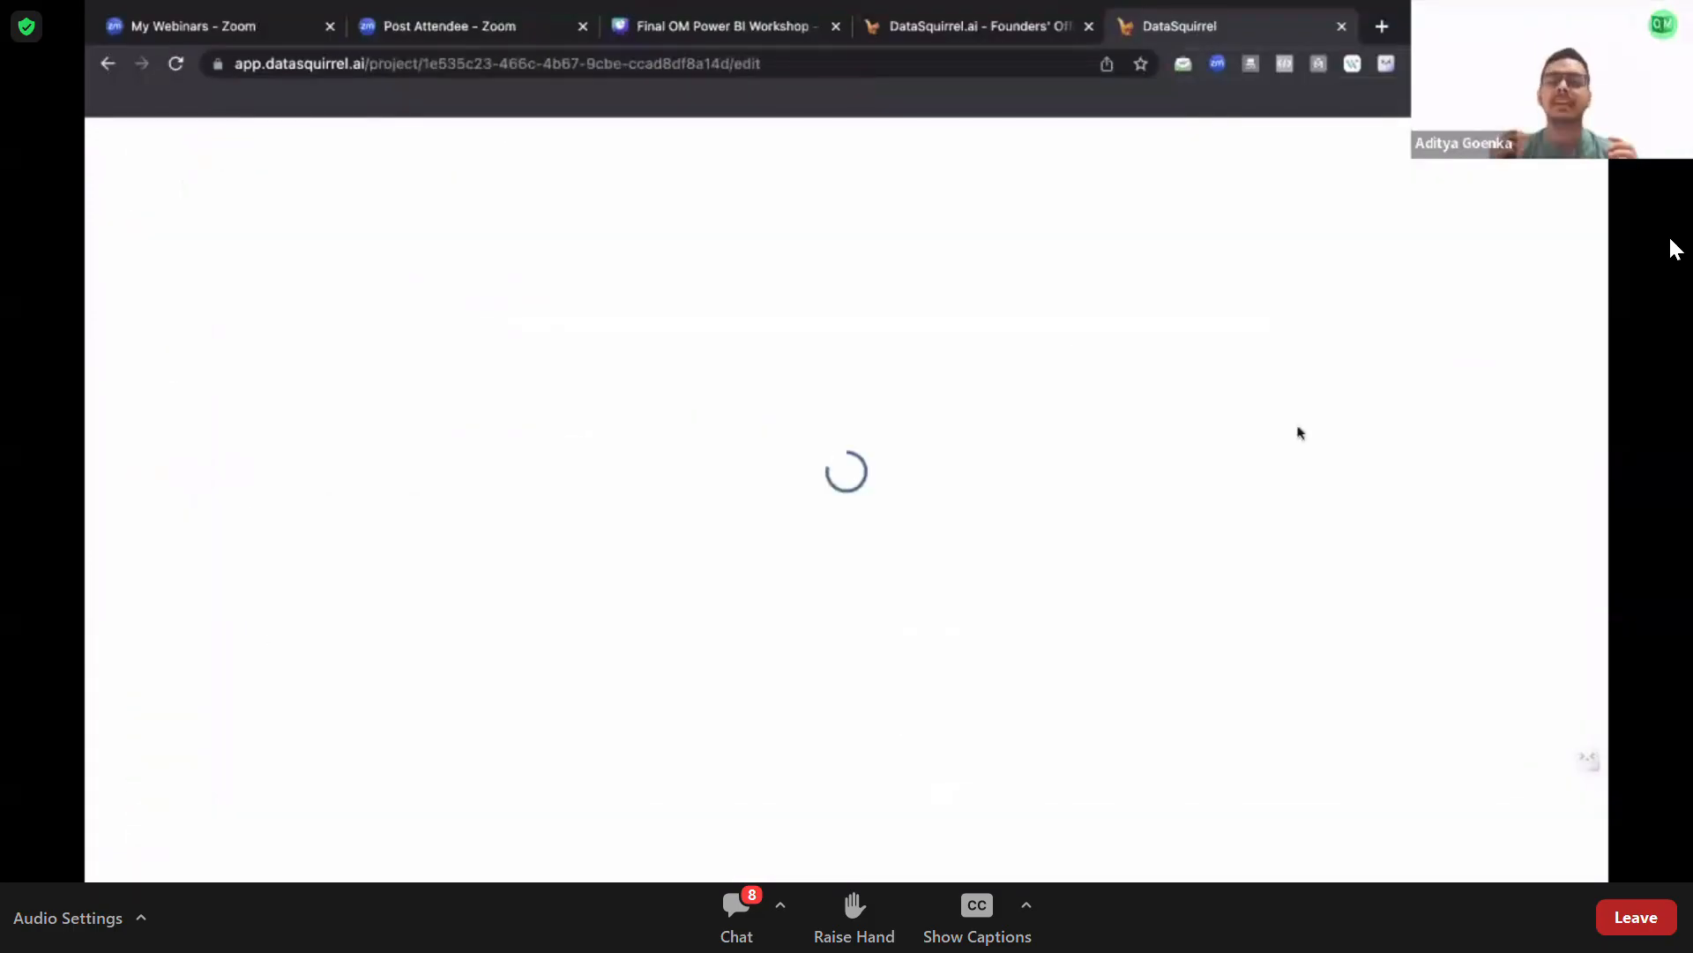
{"action": "scroll", "coordinate": [996, 575], "scroll_direction": "down", "scroll_amount": 7}
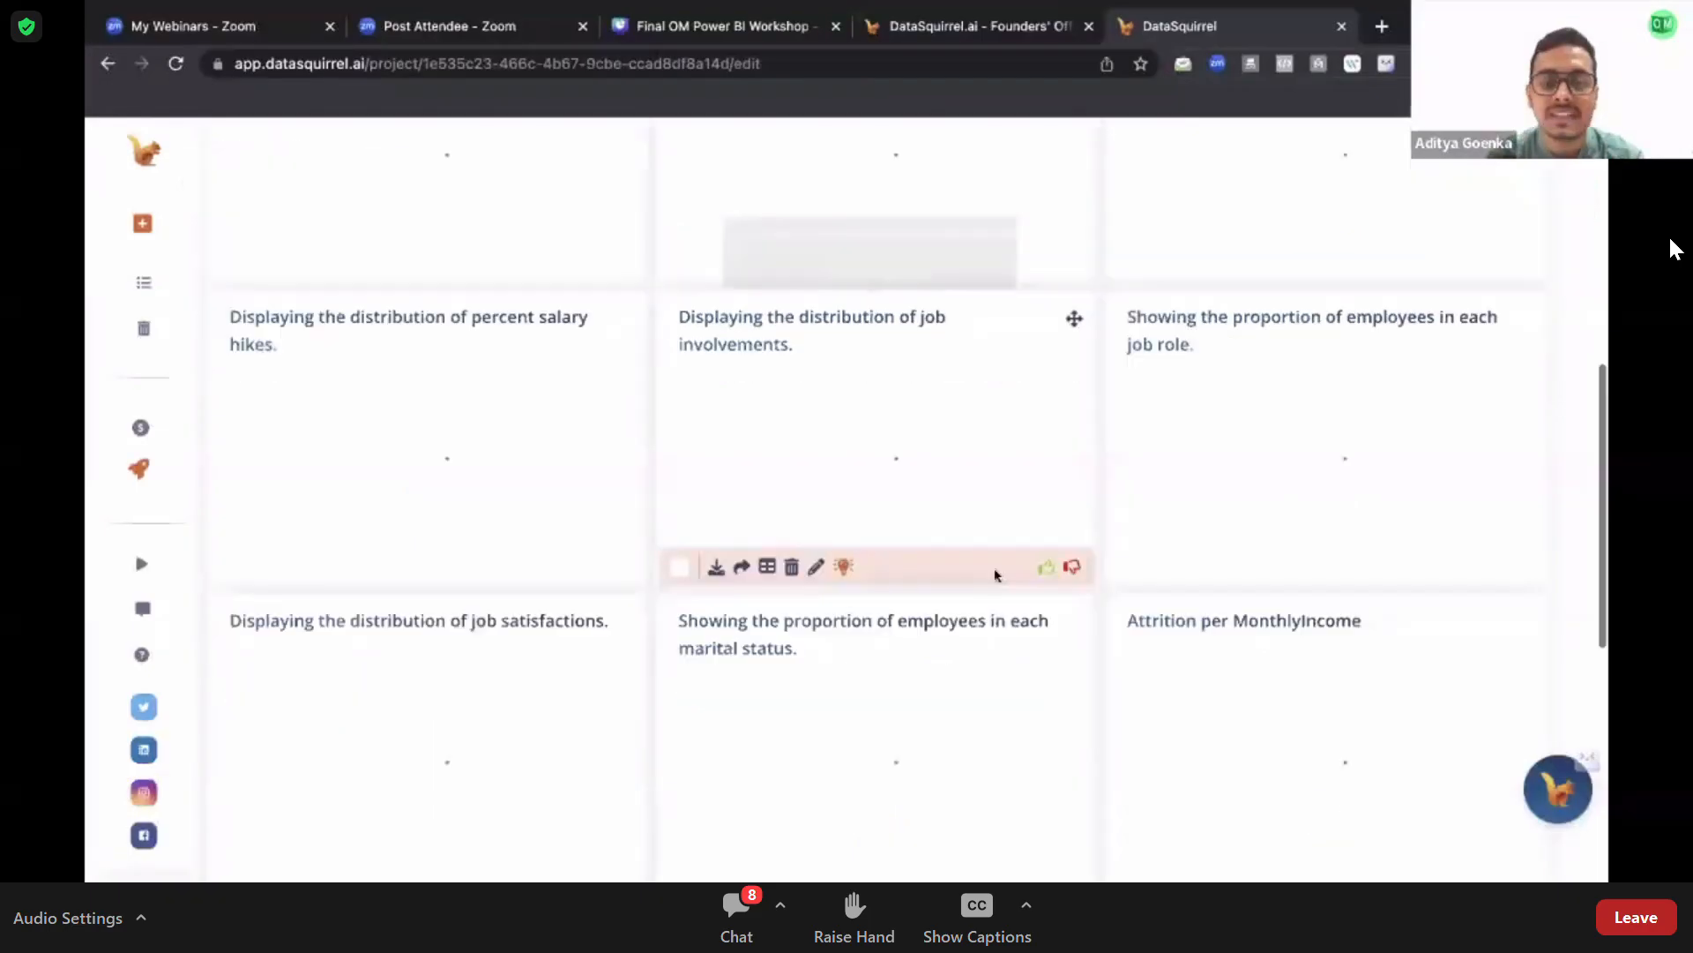
{"action": "scroll", "coordinate": [996, 575], "scroll_direction": "down", "scroll_amount": 7}
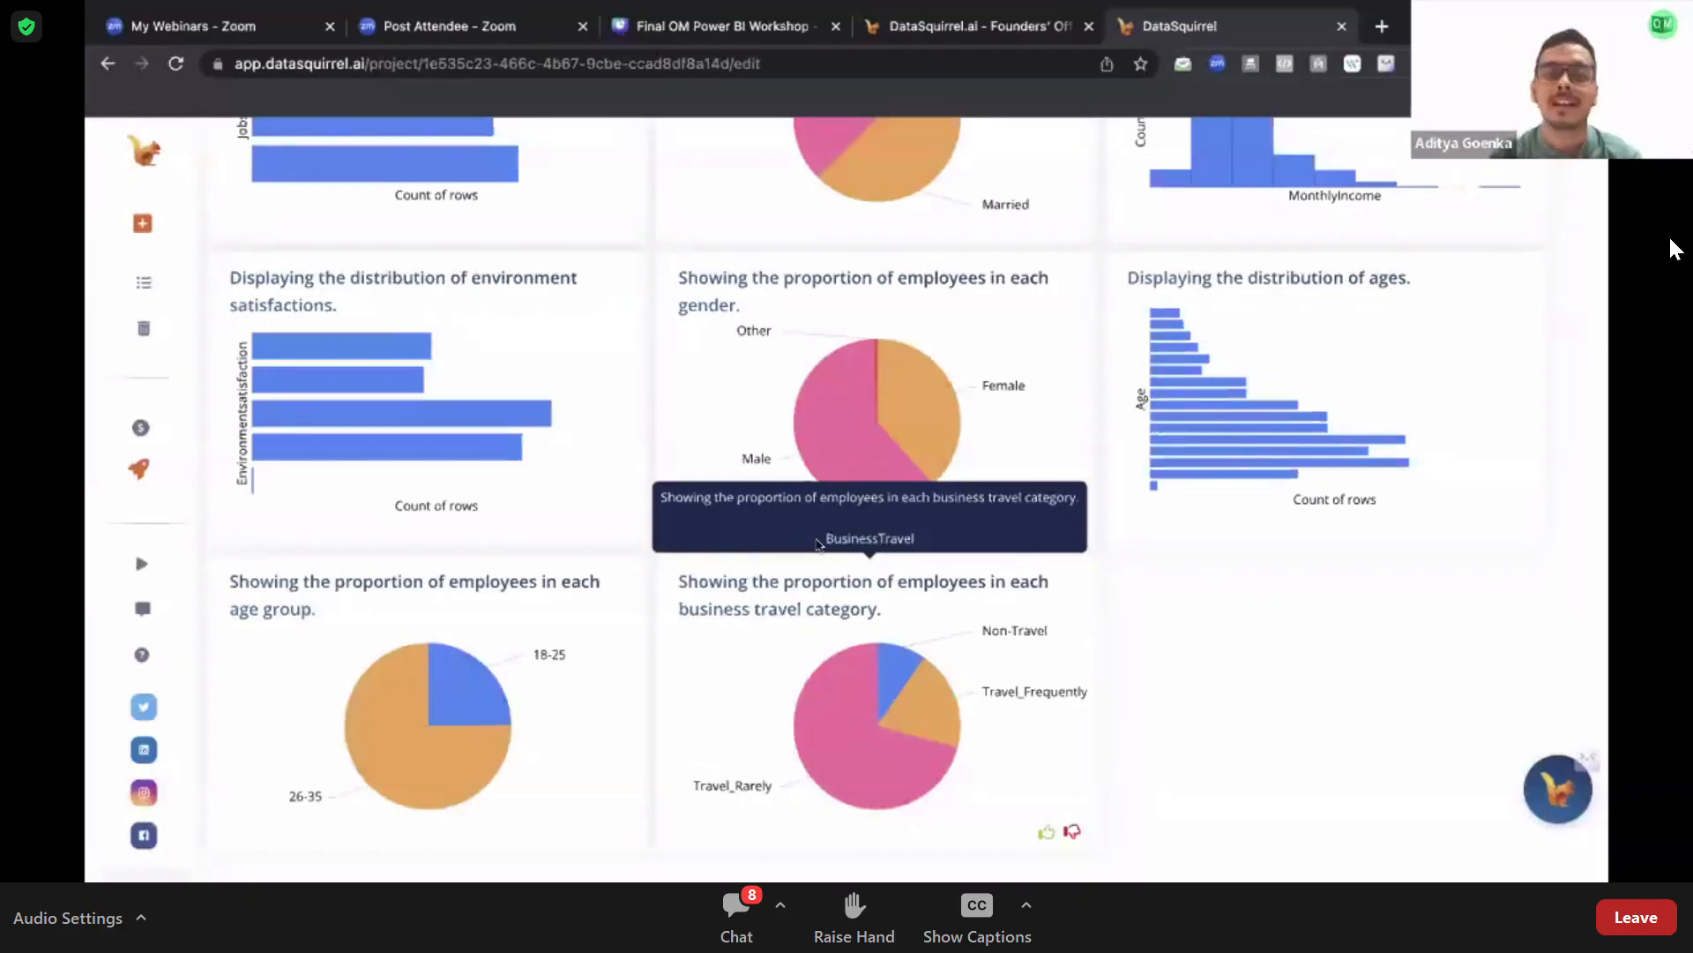
{"action": "scroll", "coordinate": [819, 544], "scroll_direction": "up", "scroll_amount": 1}
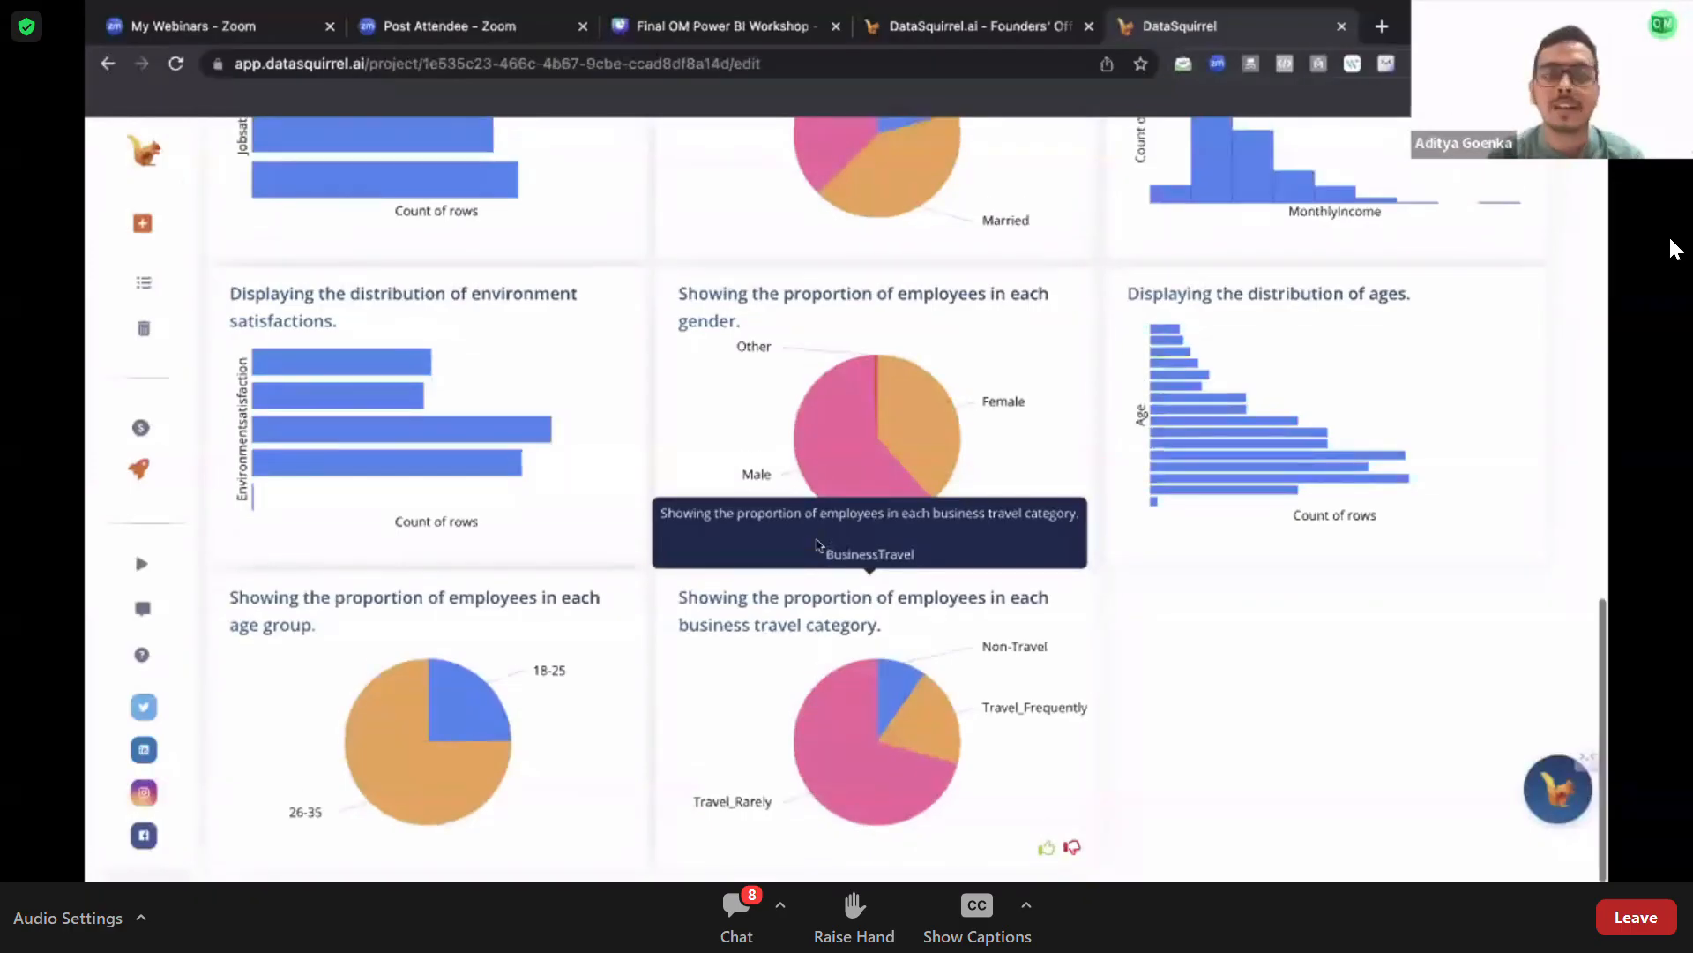
{"action": "scroll", "coordinate": [818, 544], "scroll_direction": "up", "scroll_amount": 10}
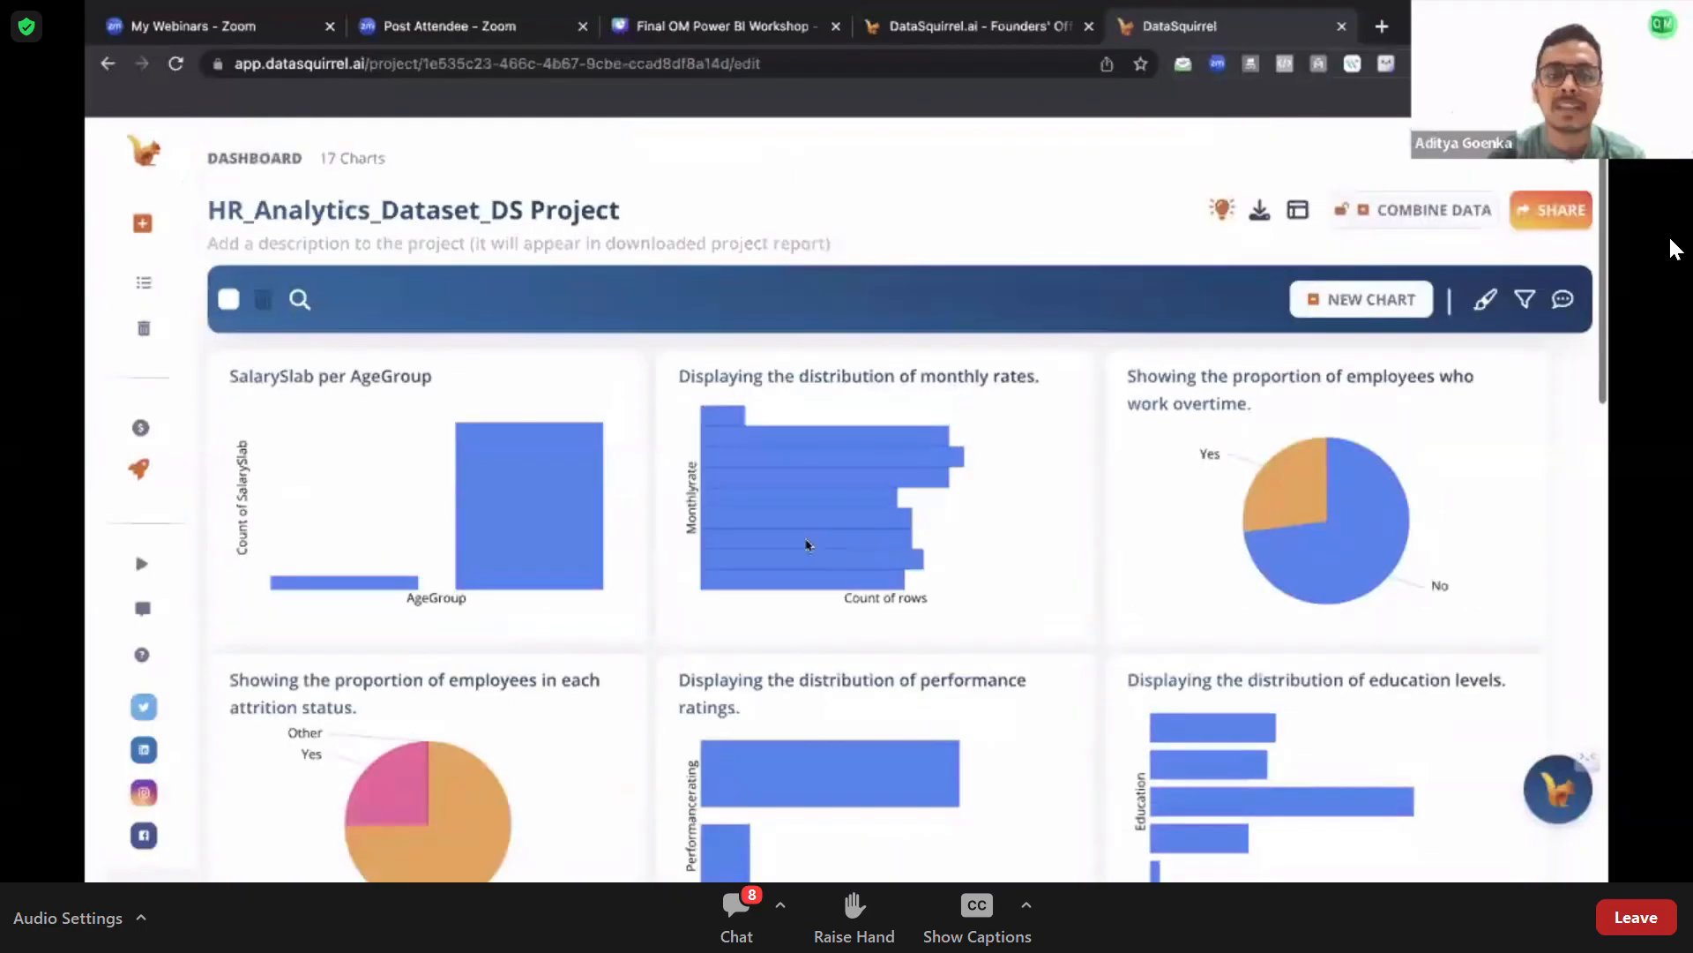
{"action": "scroll", "coordinate": [815, 544], "scroll_direction": "down", "scroll_amount": 10}
{"action": "scroll", "coordinate": [810, 544], "scroll_direction": "up", "scroll_amount": 2}
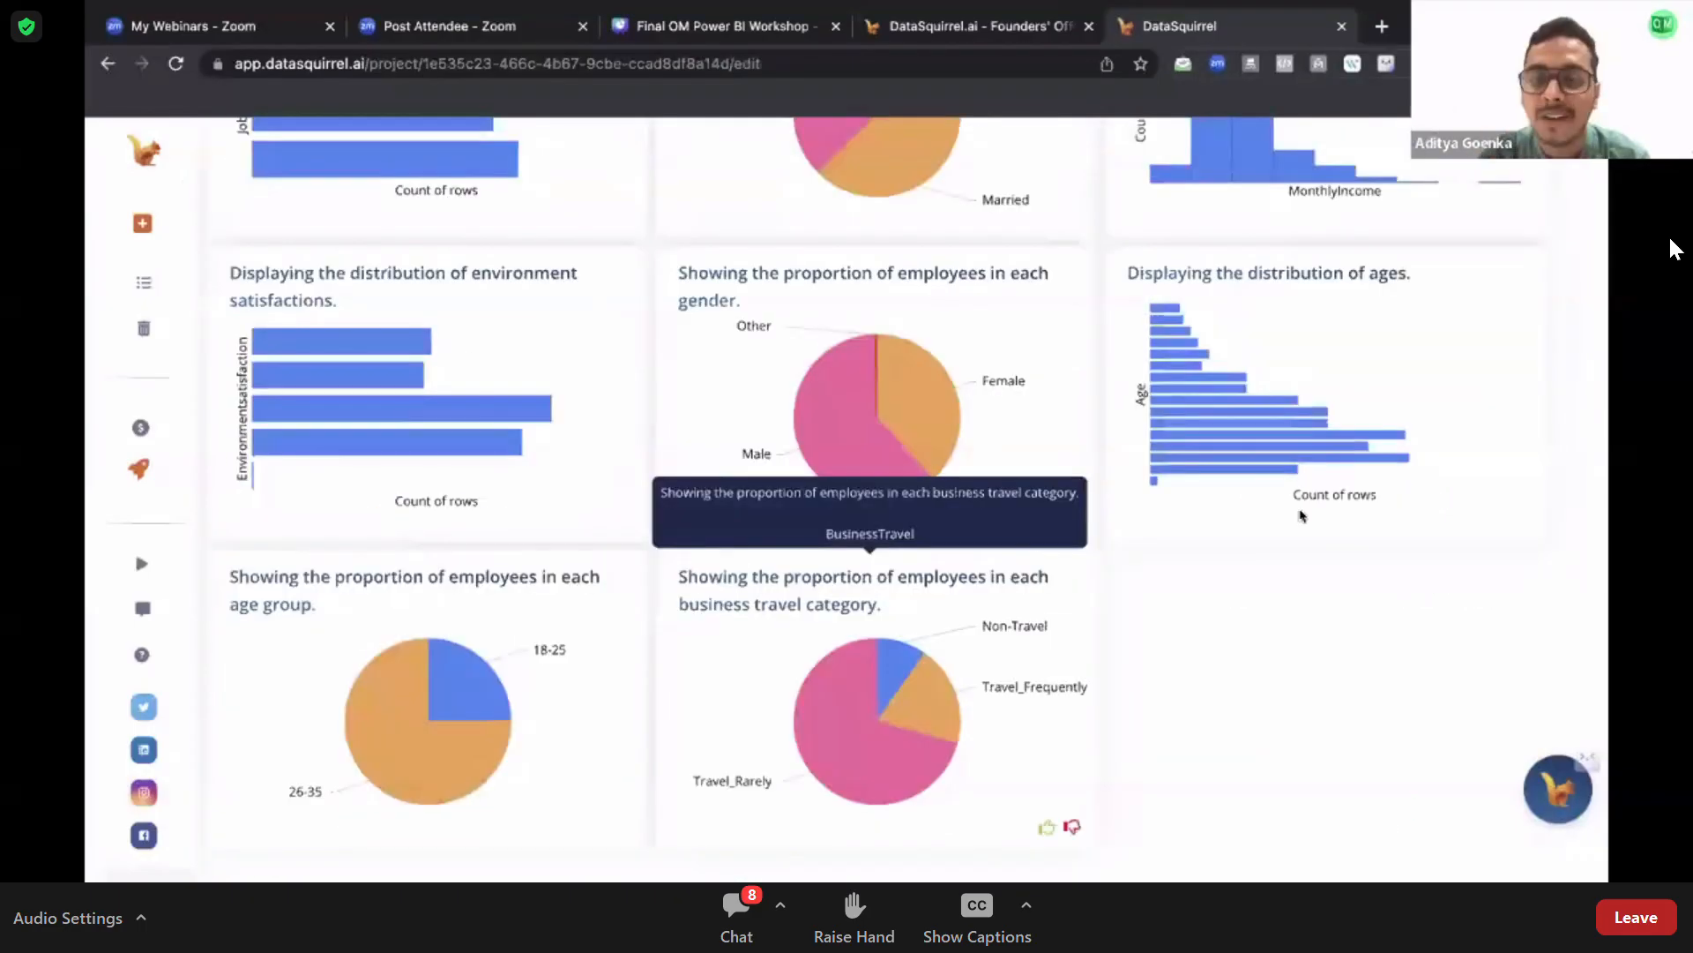